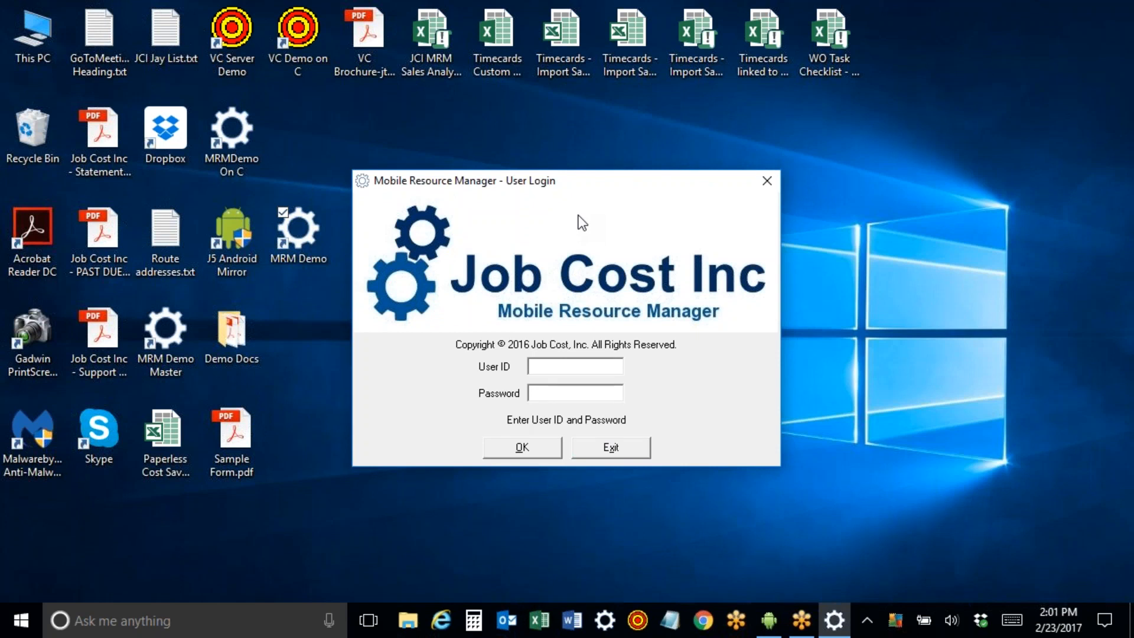
Sign in with the User ID and password, then expand the Dispatch folder beside the 7-day board.
{"action": "type", "text": "demo"}
{"action": "key", "text": "Tab"}
{"action": "key", "text": "Return"}
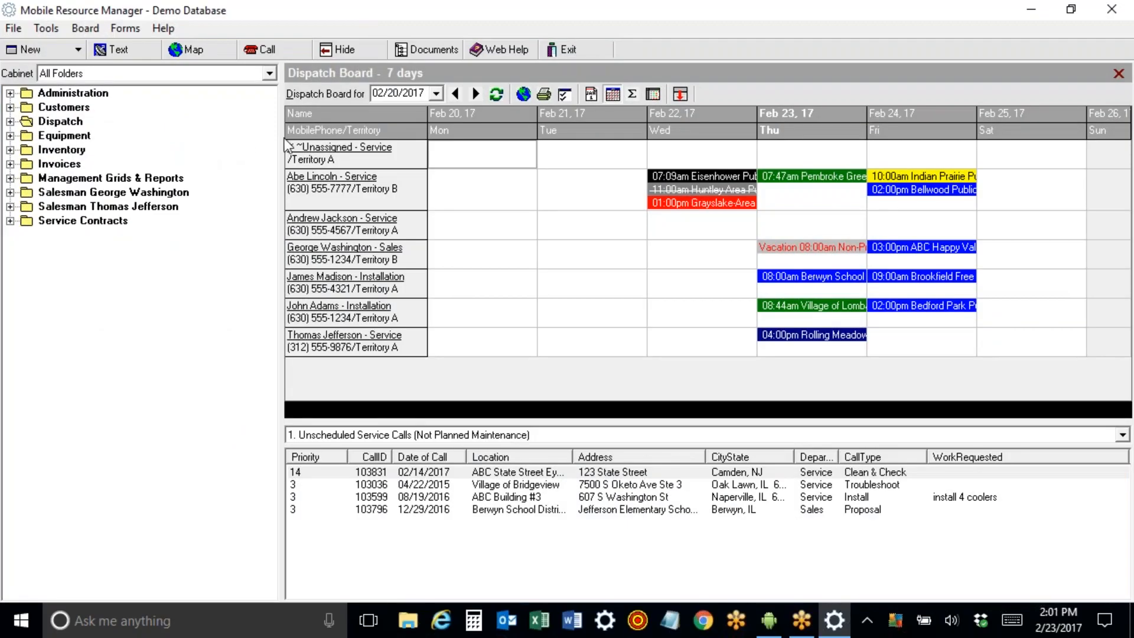
{"action": "left_click", "coordinate": [1104, 37]}
{"action": "left_click", "coordinate": [10, 122]}
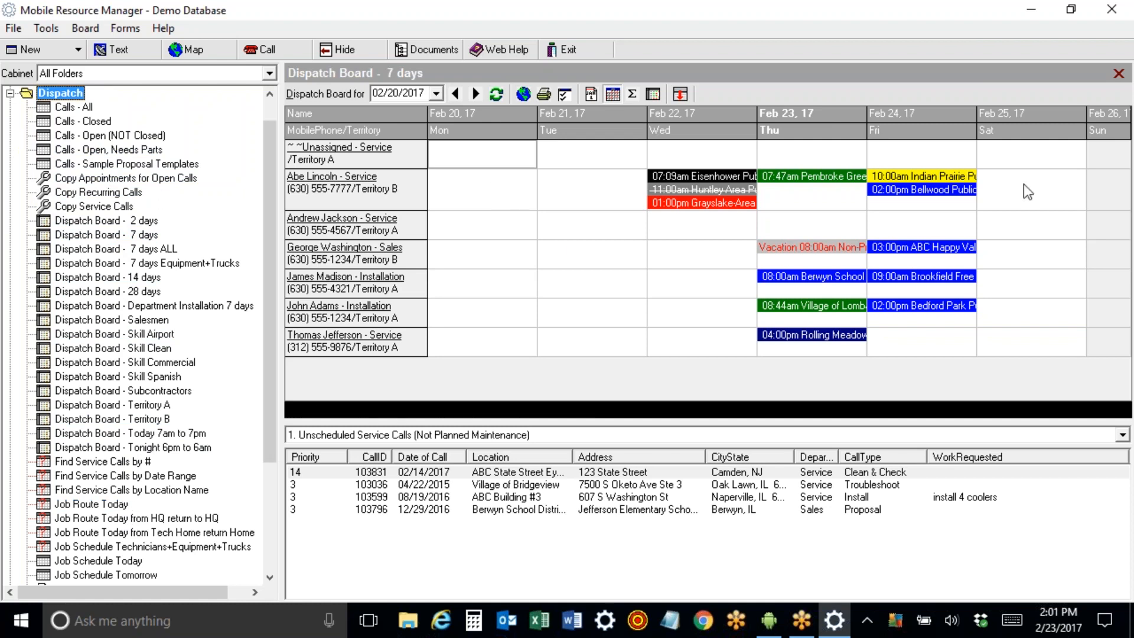
Cycle through the 14-day, 28-day, 2-day, Today and Tonight dispatch boards.
{"action": "left_click", "coordinate": [152, 278]}
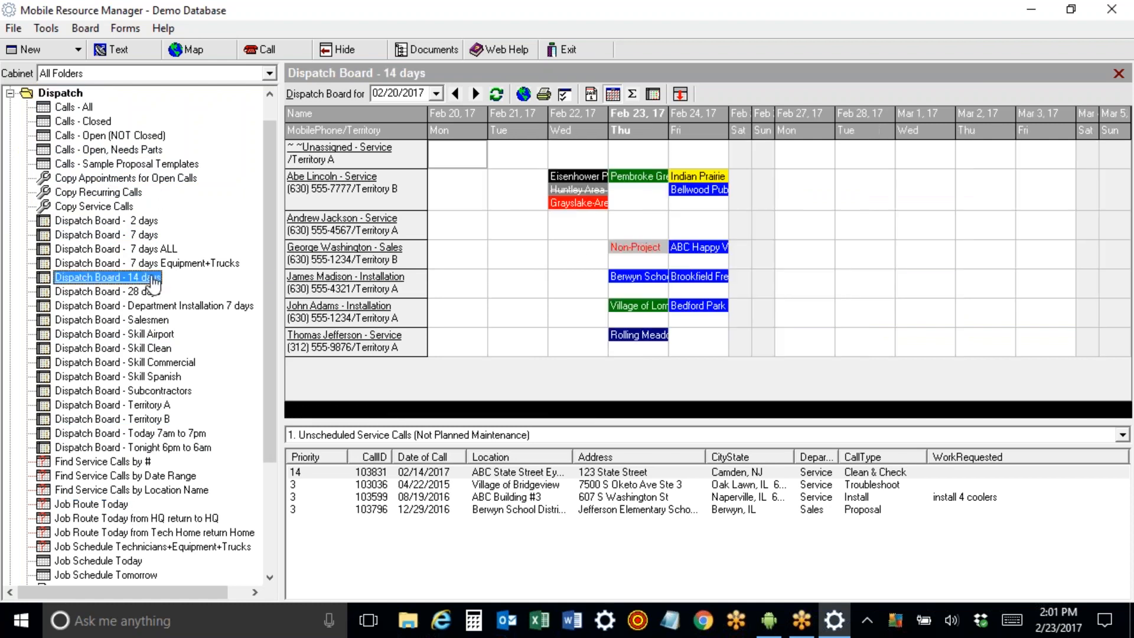
{"action": "left_click", "coordinate": [151, 292]}
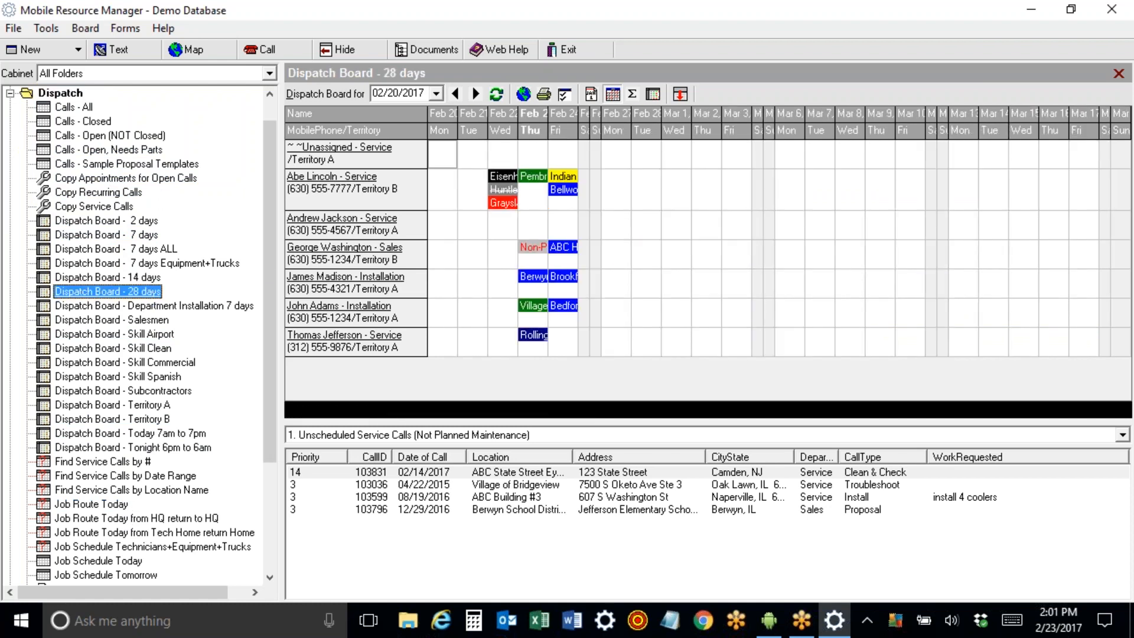
{"action": "left_click", "coordinate": [147, 222]}
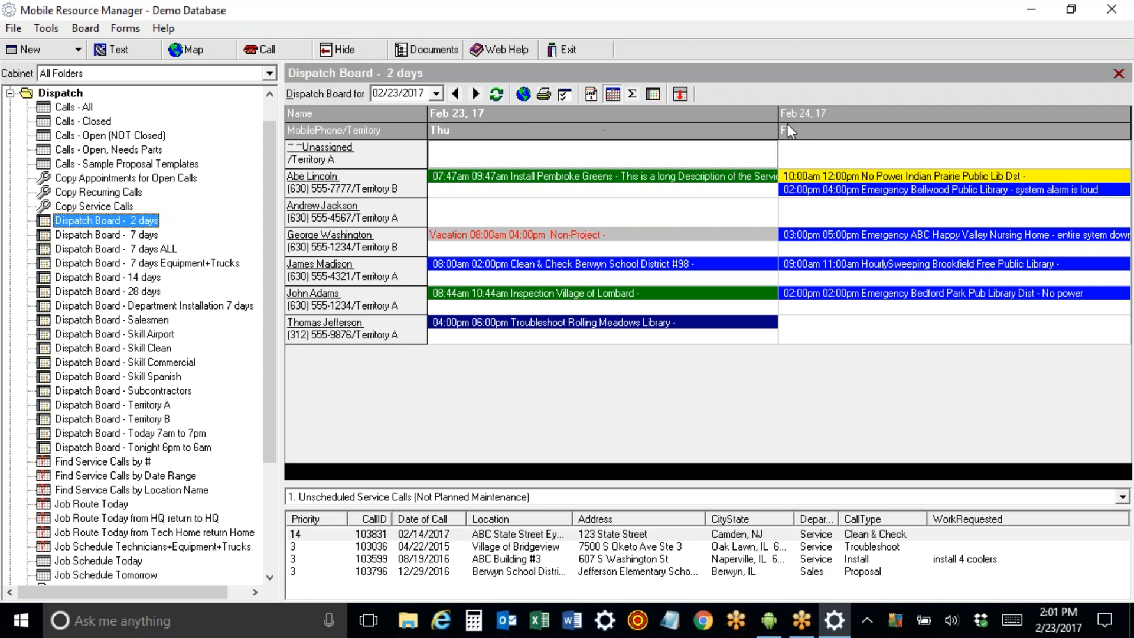
{"action": "left_click", "coordinate": [130, 433]}
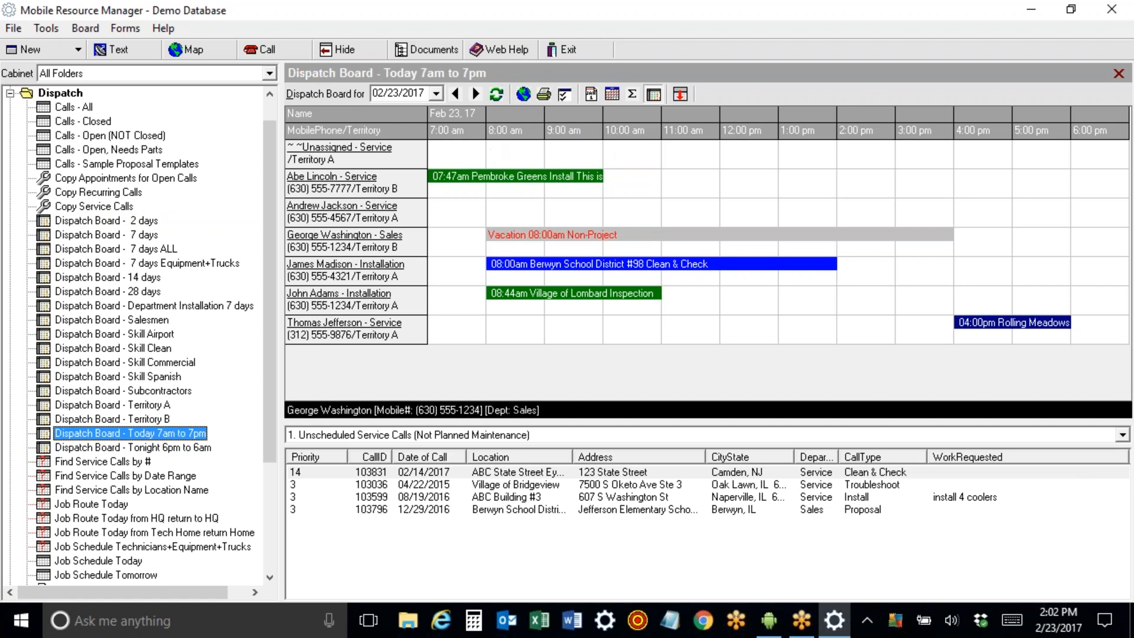
{"action": "left_click", "coordinate": [120, 450]}
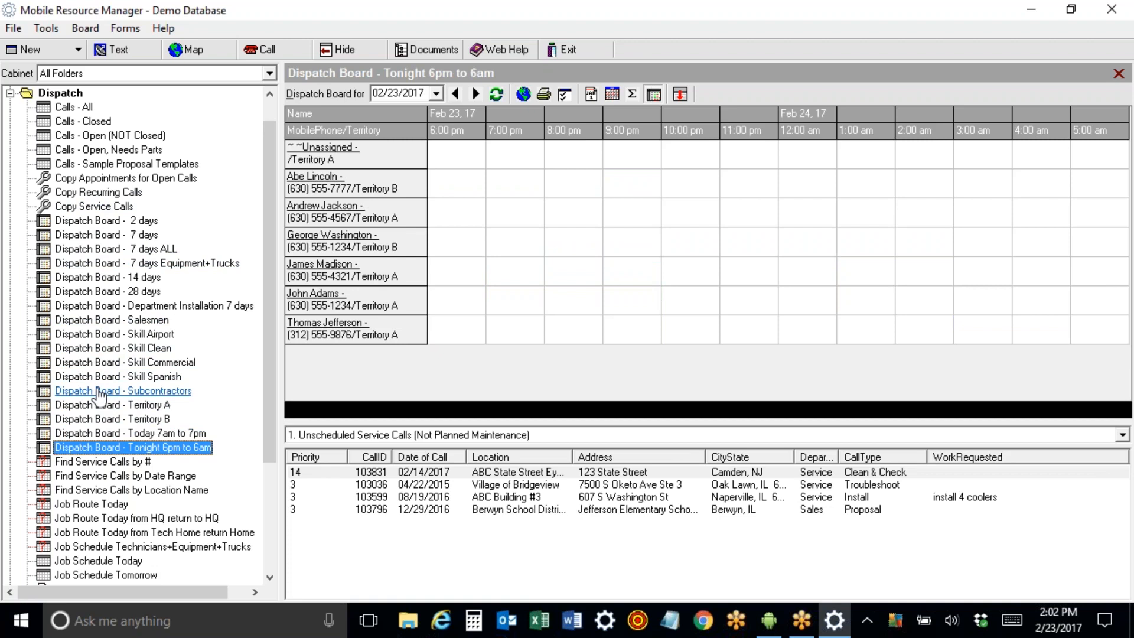
Check the Skill Airport board, then leave Skill Spanish showing and collapse Dispatch.
{"action": "left_click", "coordinate": [95, 334]}
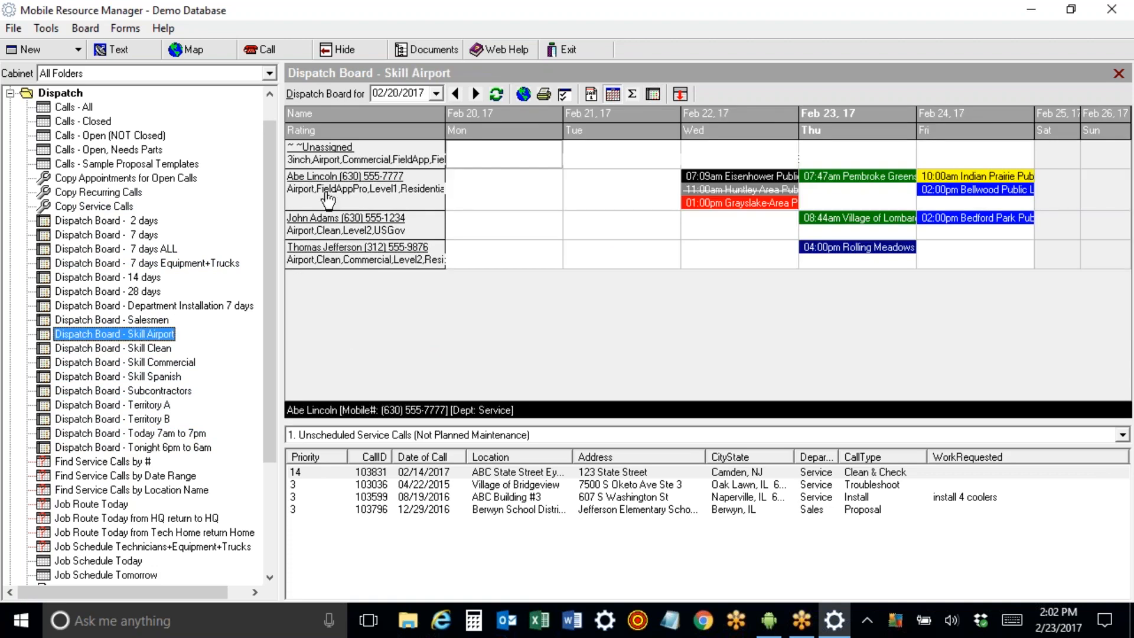
{"action": "double_click", "coordinate": [1069, 191]}
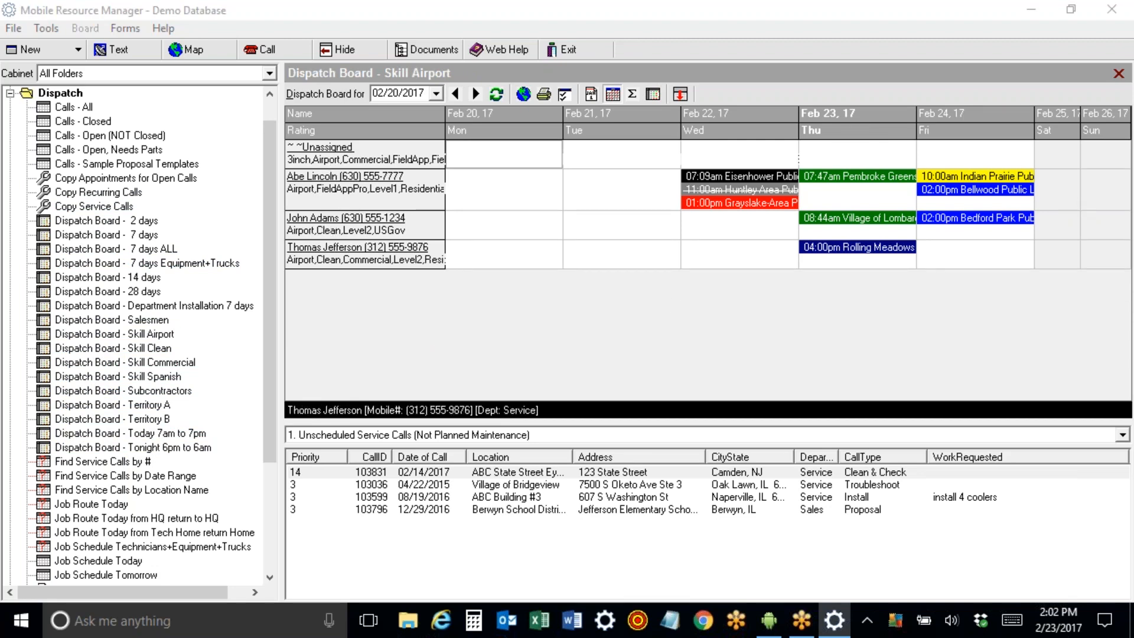
{"action": "left_click", "coordinate": [162, 379]}
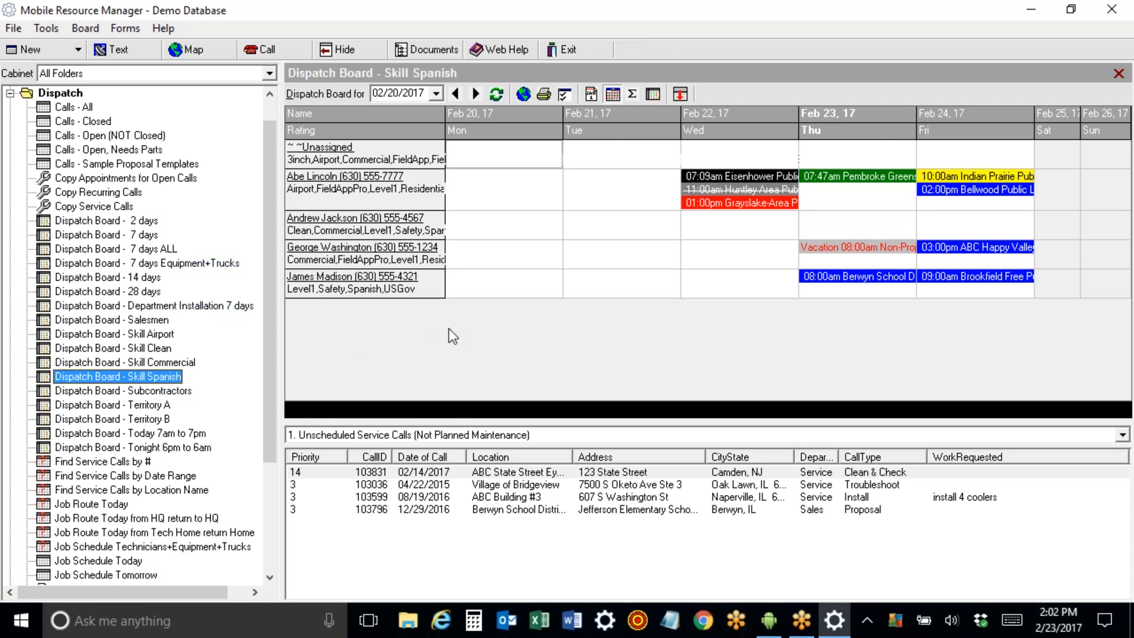
{"action": "left_click", "coordinate": [10, 93]}
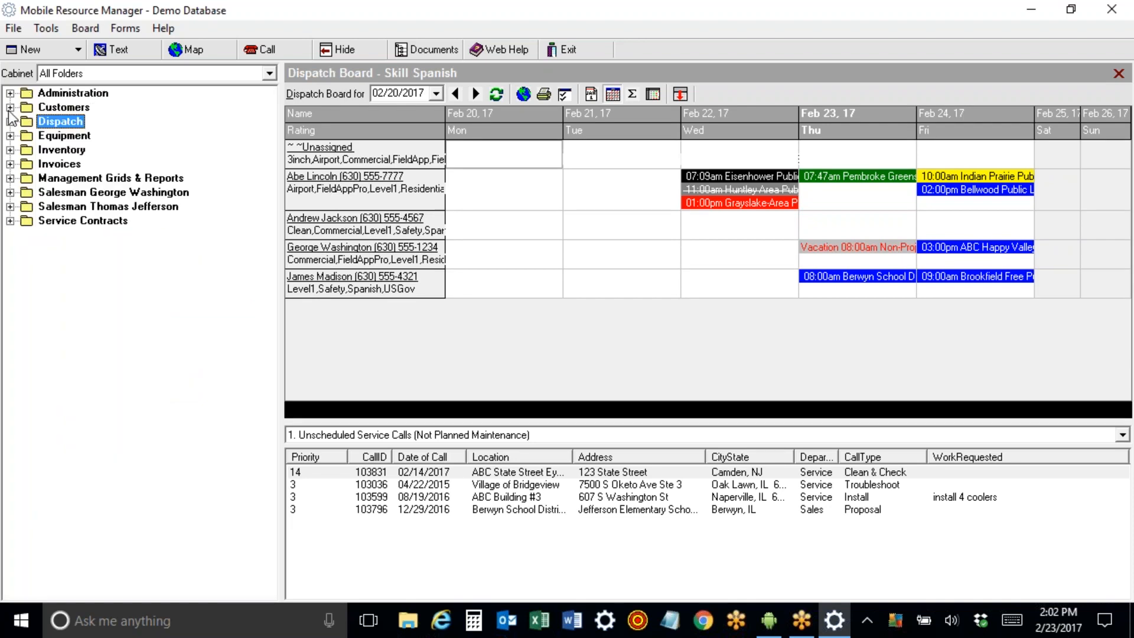
In Customers + Prospects ALL, sort by Salesman, CustomerName and Address1, then open ABC Property Management.
{"action": "left_click", "coordinate": [10, 108]}
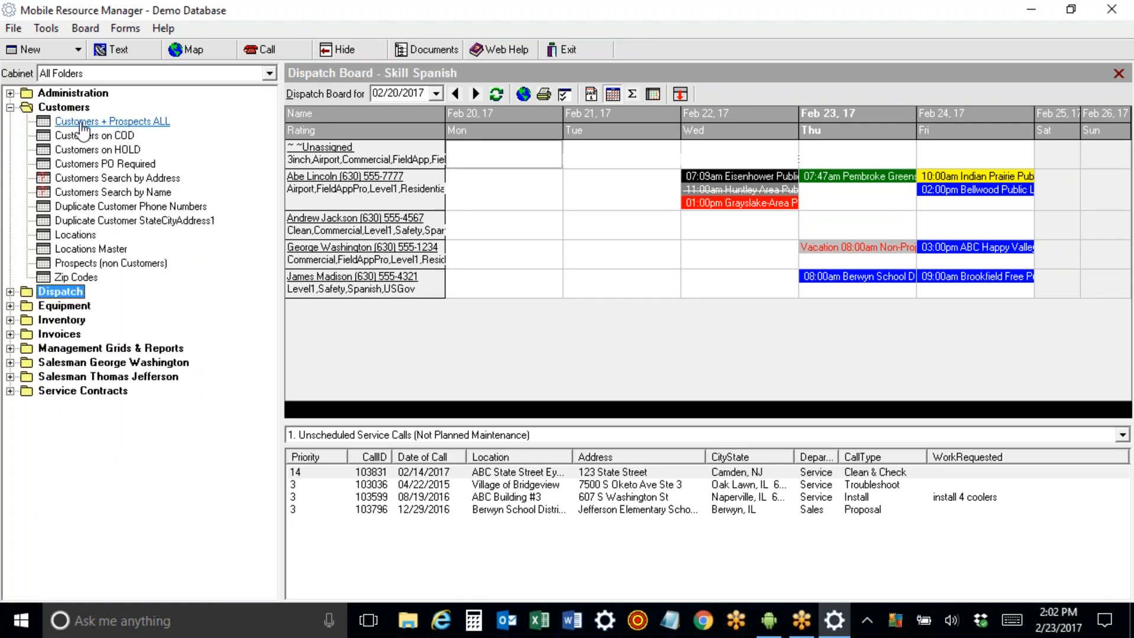
{"action": "left_click", "coordinate": [83, 122]}
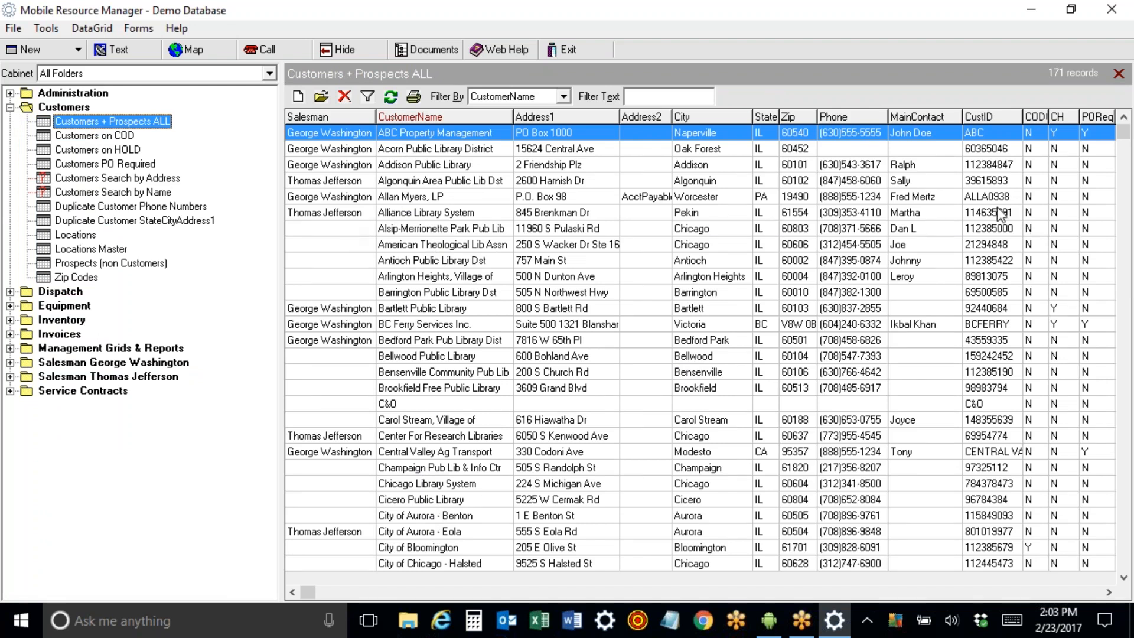
{"action": "left_click", "coordinate": [320, 116]}
{"action": "left_click", "coordinate": [397, 116]}
{"action": "left_click", "coordinate": [550, 118]}
{"action": "left_click", "coordinate": [706, 119]}
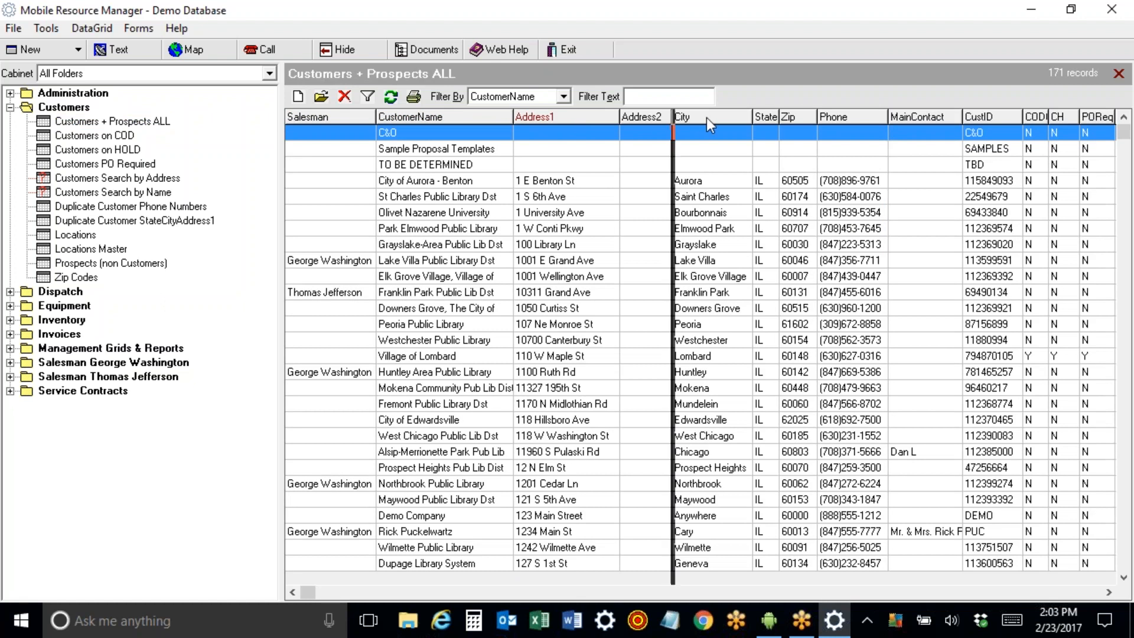
{"action": "left_click", "coordinate": [438, 115]}
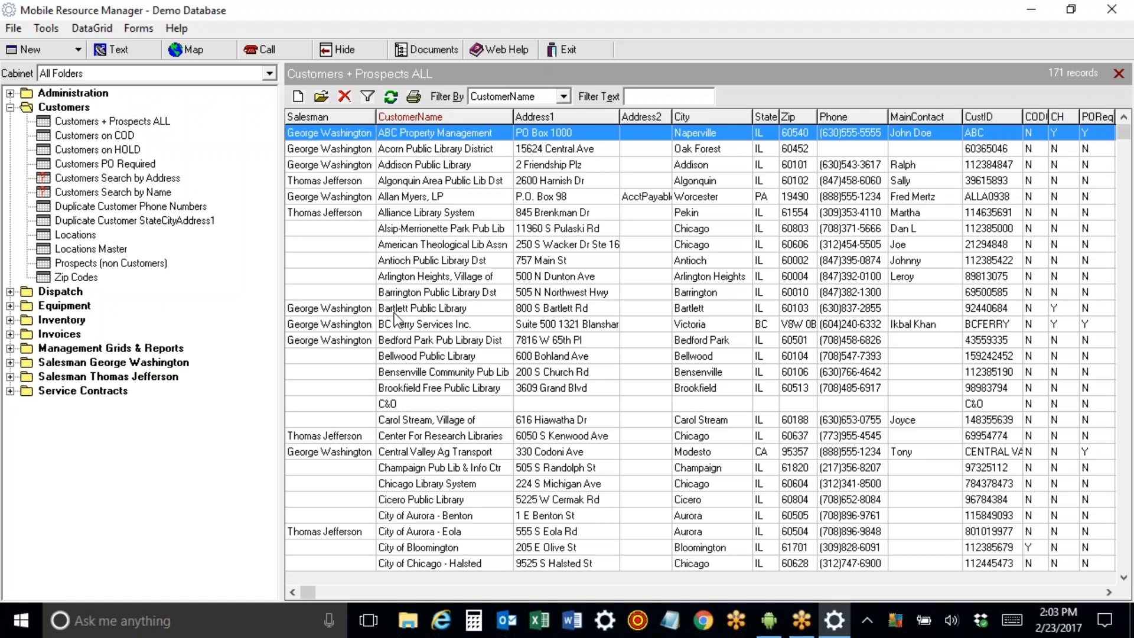
{"action": "double_click", "coordinate": [396, 129]}
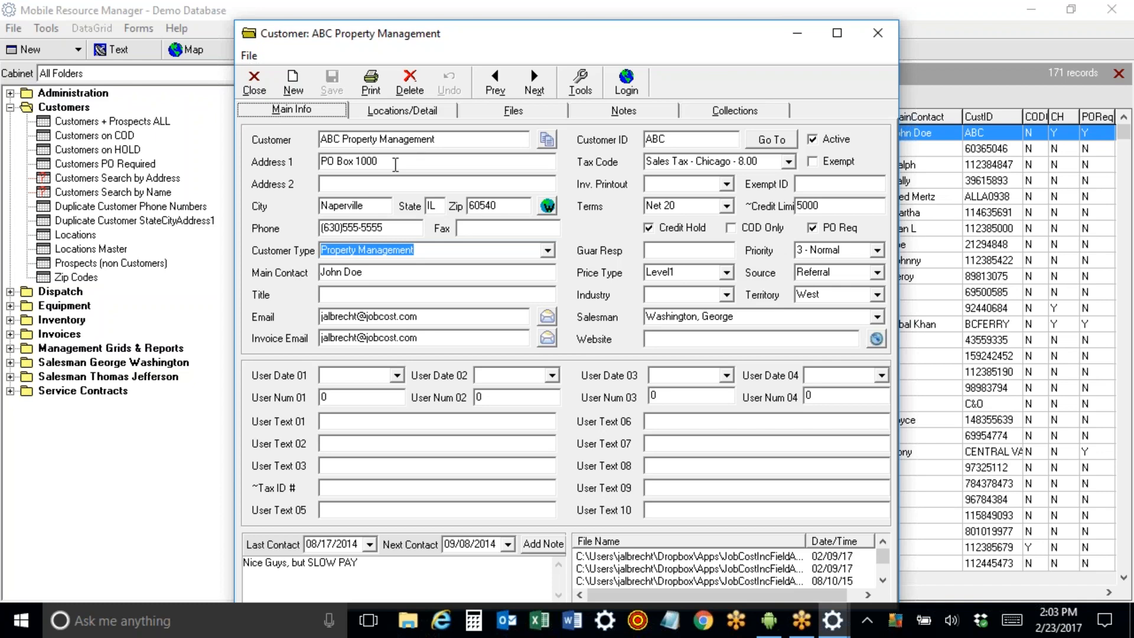
Open Tools > Customize control properties and select the lblCustomer label.
{"action": "left_click", "coordinate": [394, 164]}
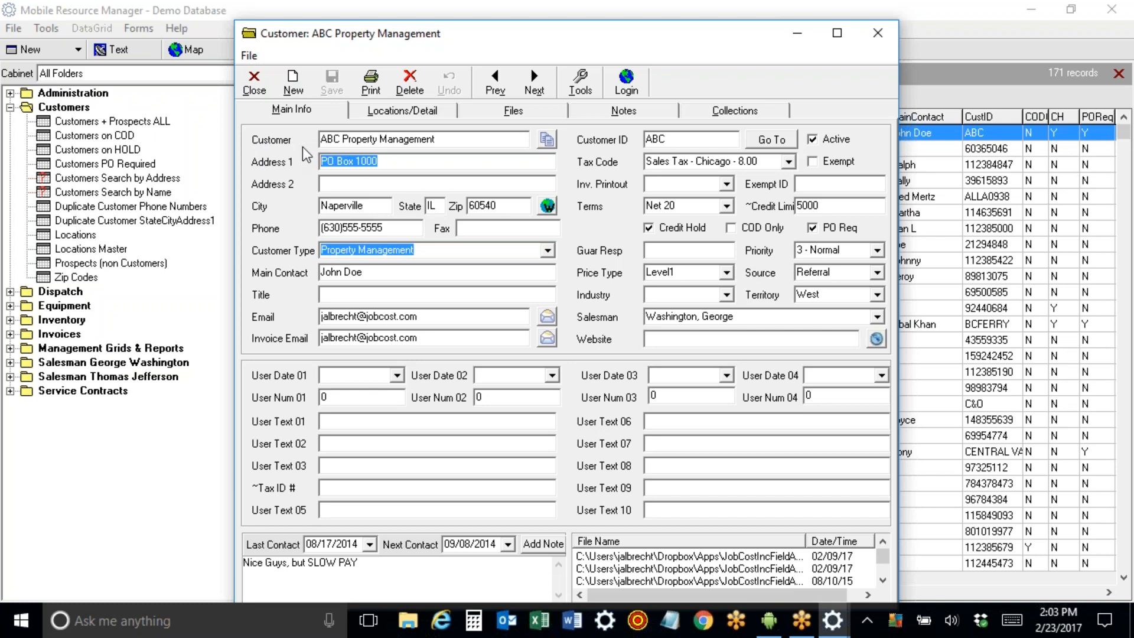
{"action": "left_click", "coordinate": [581, 86]}
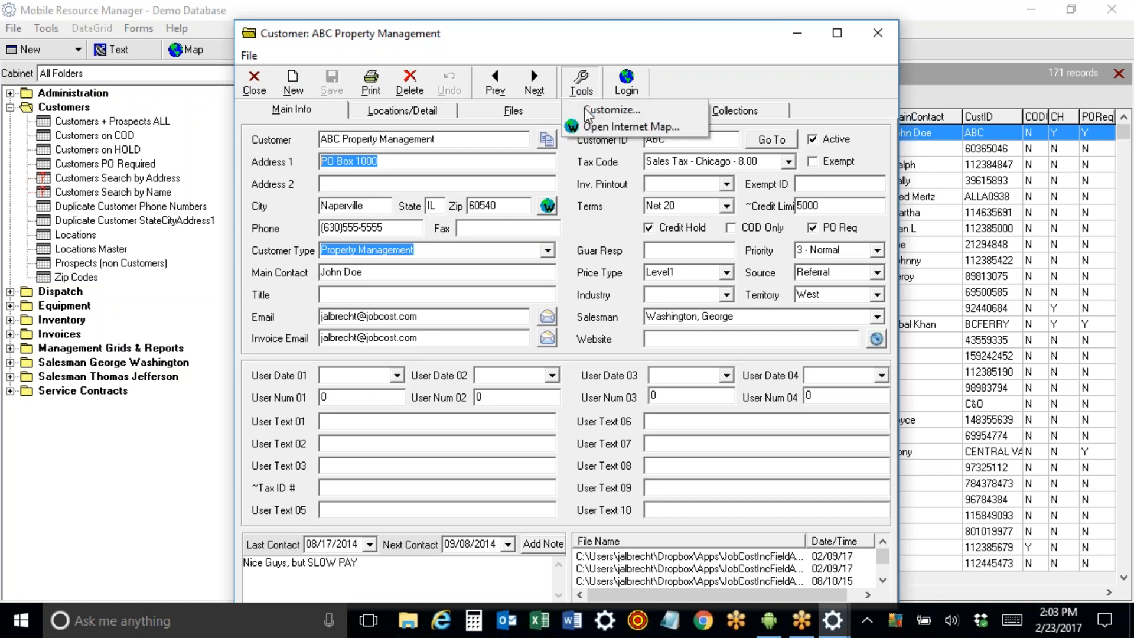
{"action": "left_click", "coordinate": [585, 113]}
{"action": "left_click", "coordinate": [581, 146]}
{"action": "left_click", "coordinate": [549, 172]}
{"action": "left_click_drag", "start_coordinate": [583, 201], "coordinate": [586, 237]}
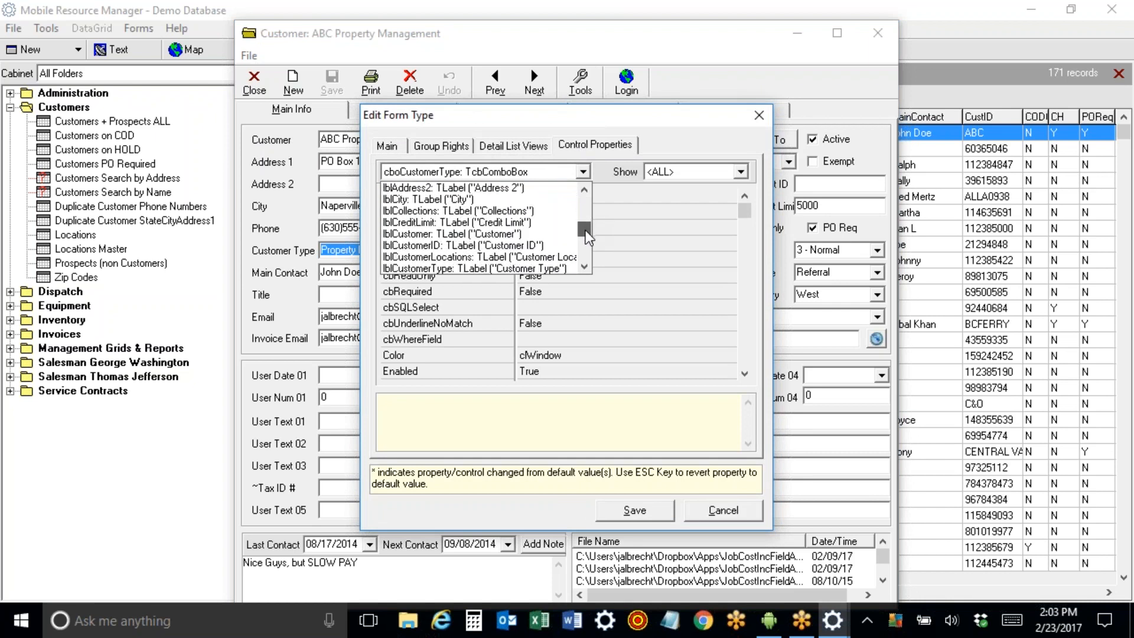
{"action": "left_click", "coordinate": [557, 230]}
Set its caption to 'Bill To', save, and reopen ABC Property Management to check it.
{"action": "left_click", "coordinate": [570, 198]}
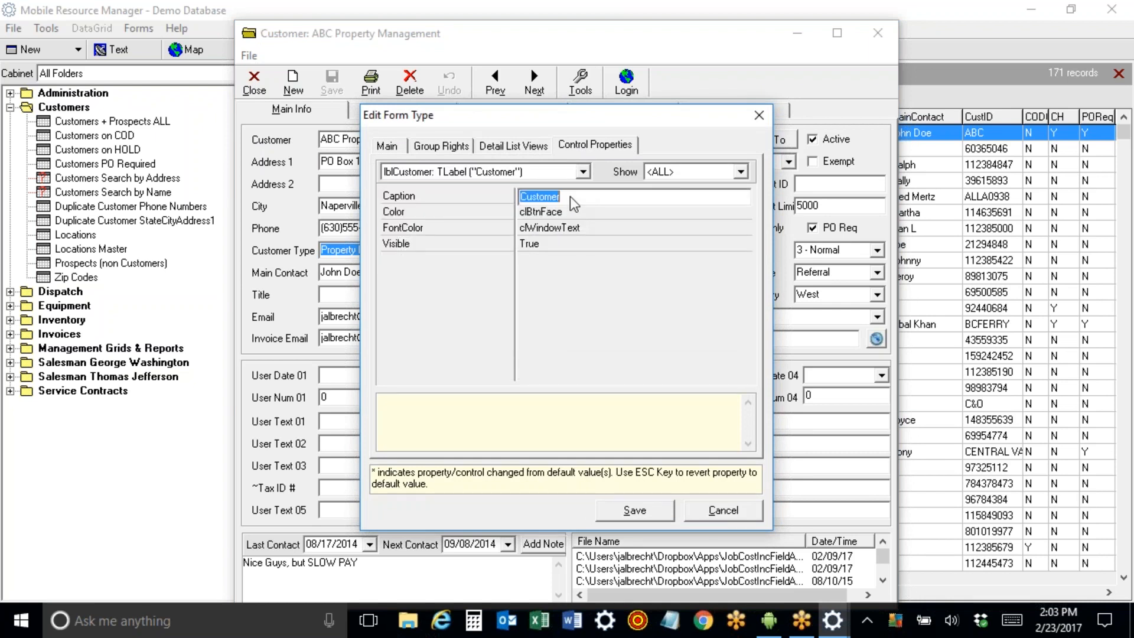
{"action": "type", "text": "Bill To"}
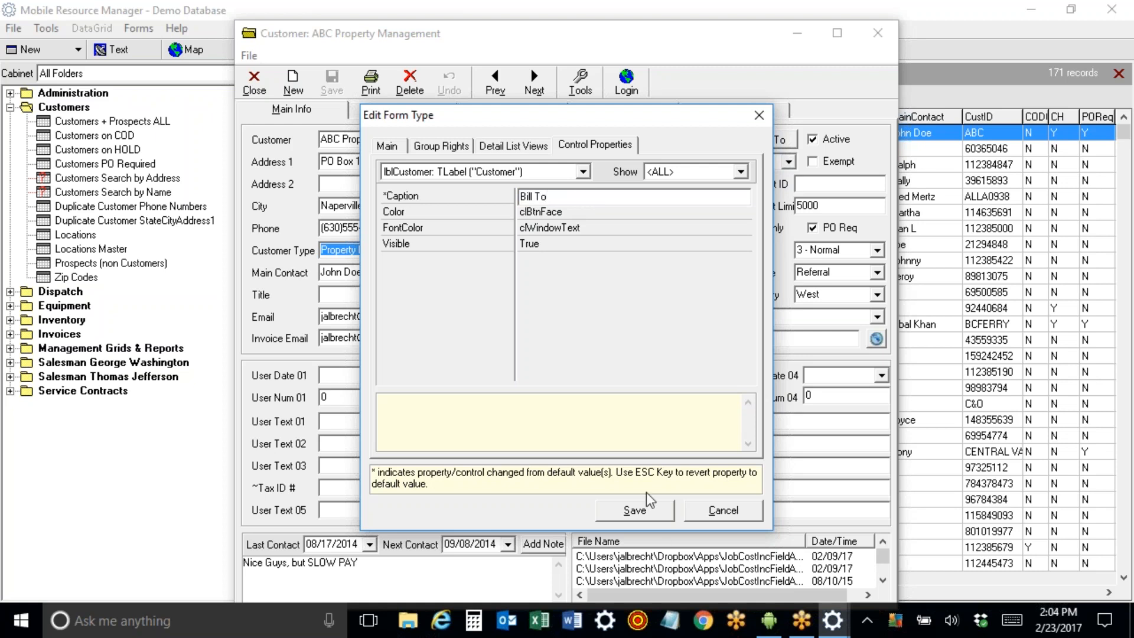
{"action": "left_click", "coordinate": [645, 509]}
{"action": "left_click", "coordinate": [549, 348]}
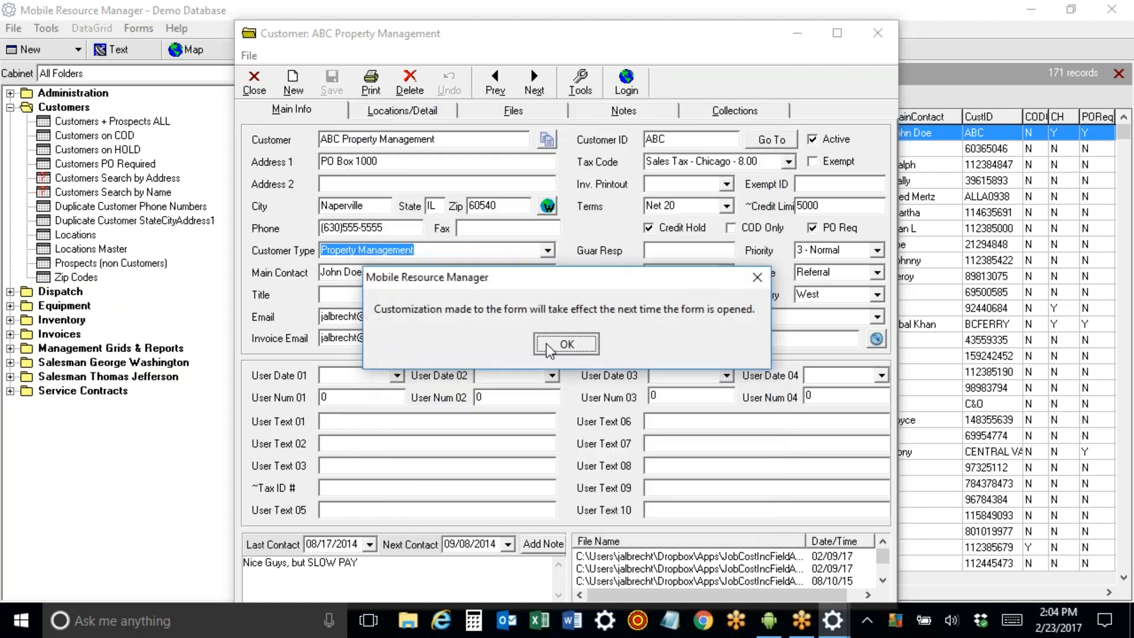
{"action": "left_click", "coordinate": [255, 82]}
{"action": "double_click", "coordinate": [368, 131]}
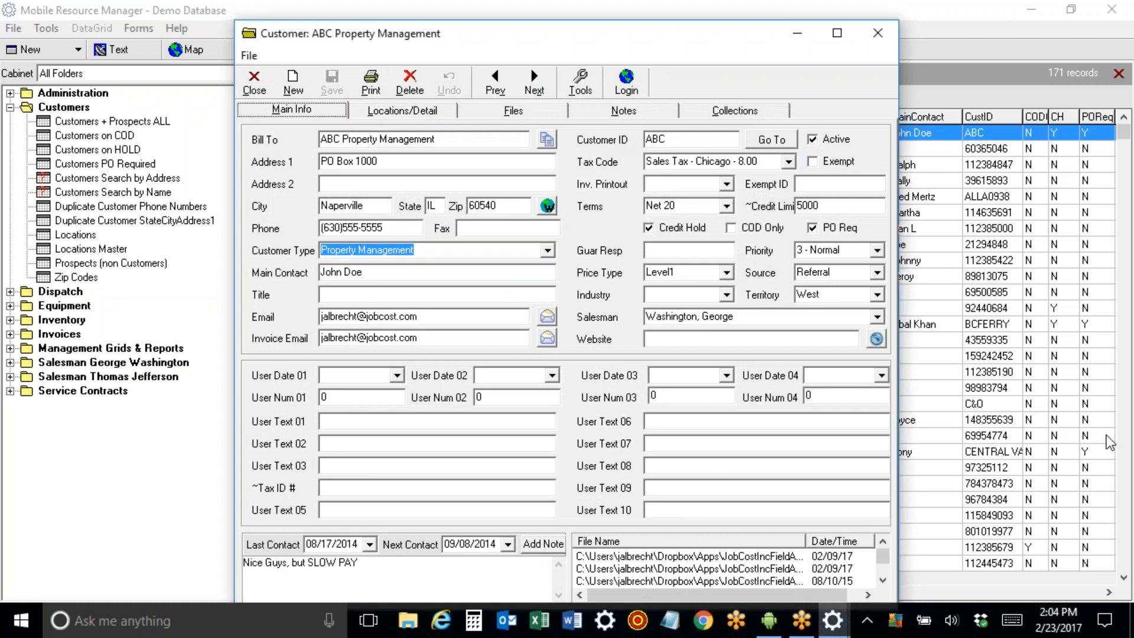
Switch the customer record to its Locations/Detail page.
{"action": "left_click", "coordinate": [1122, 265]}
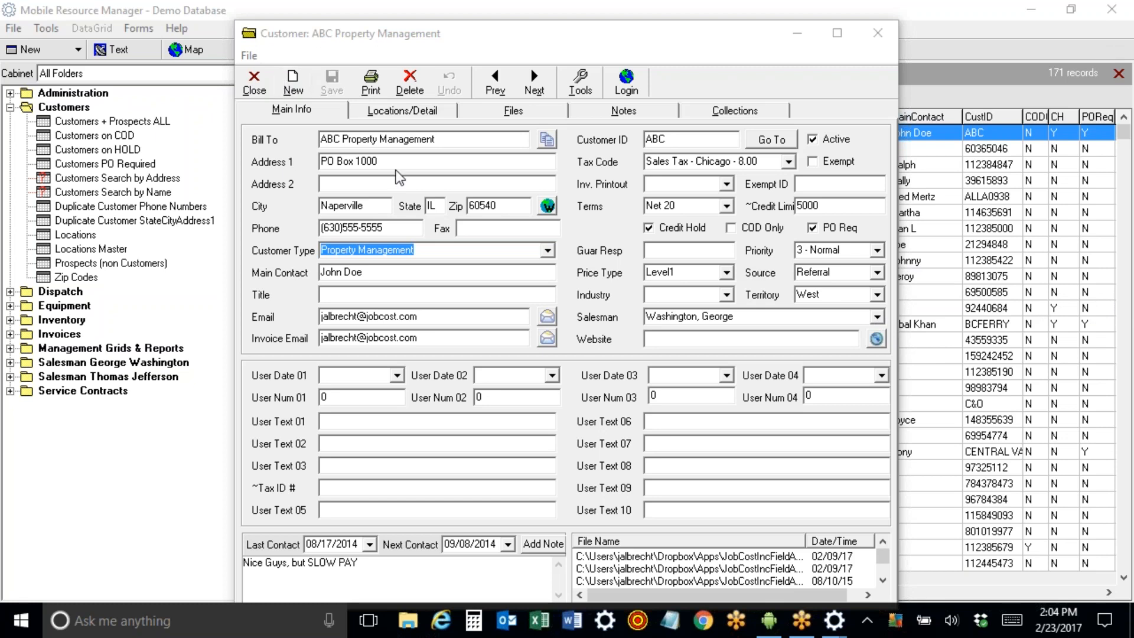
{"action": "left_click", "coordinate": [401, 112]}
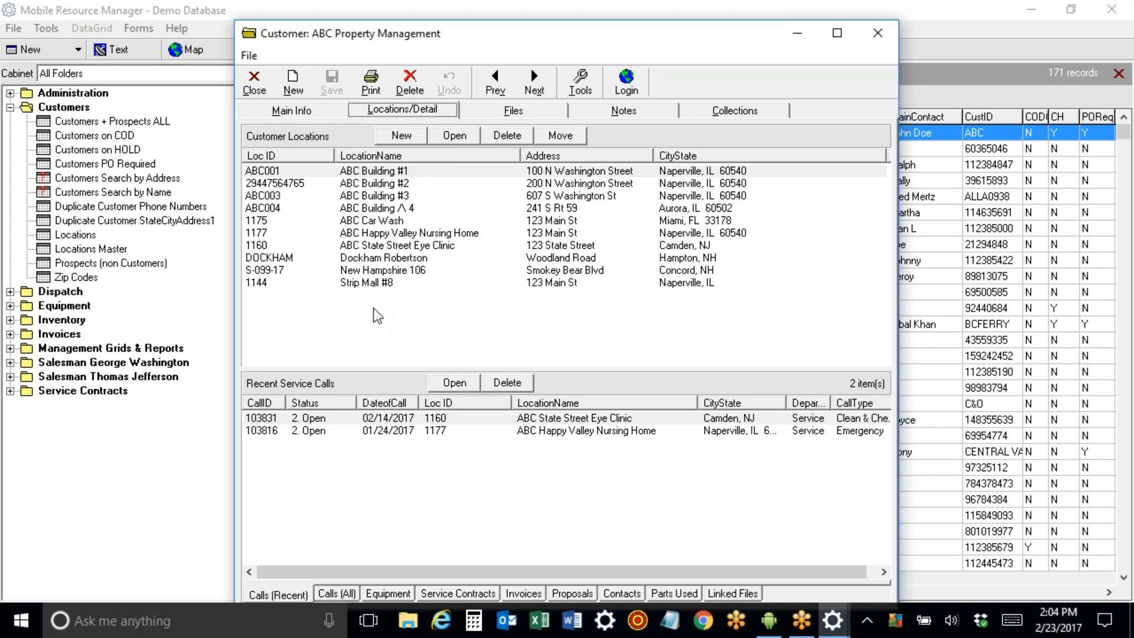
{"action": "left_click", "coordinate": [282, 112]}
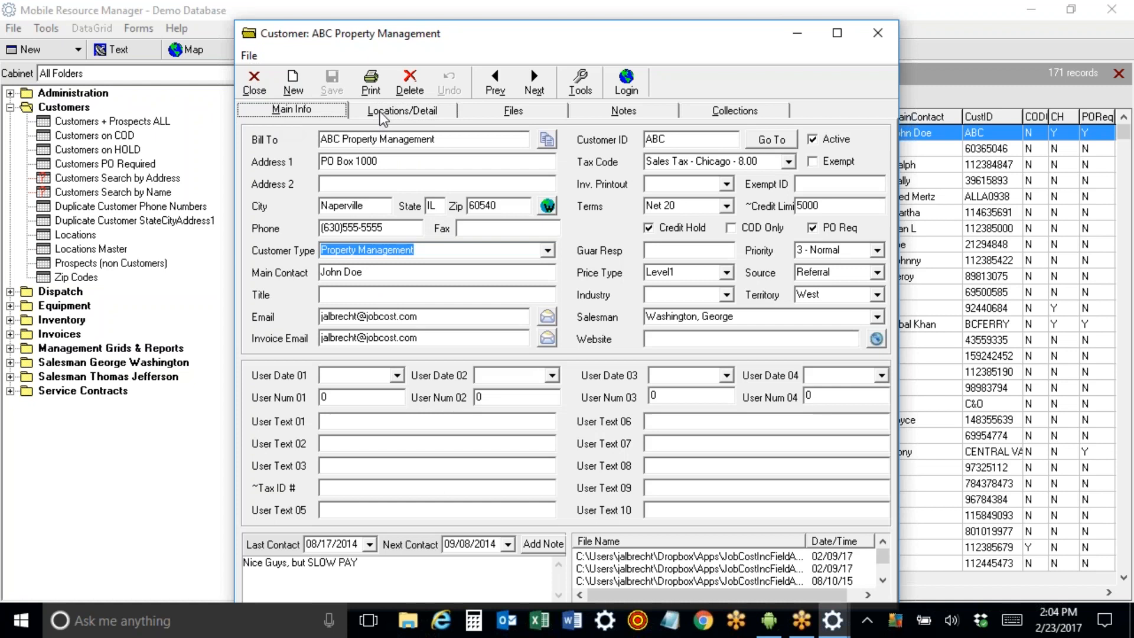
{"action": "left_click", "coordinate": [396, 114]}
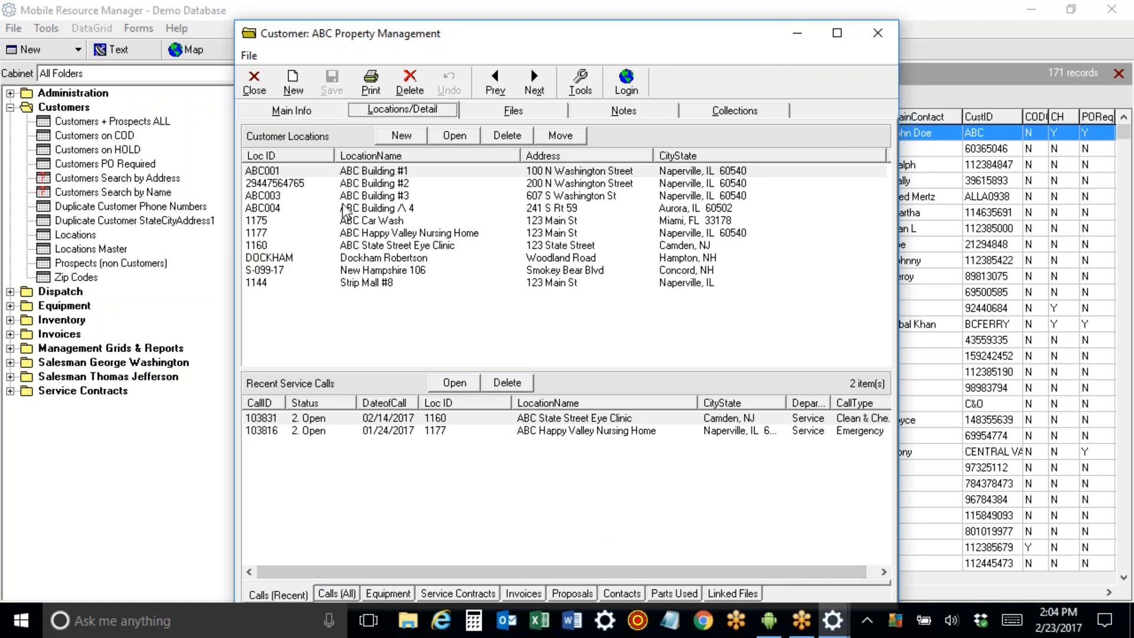
Review the Calls (All), Equipment, Service Contracts, Invoices and Proposals lists.
{"action": "left_click", "coordinate": [327, 595]}
{"action": "left_click", "coordinate": [391, 595]}
{"action": "left_click", "coordinate": [431, 595]}
{"action": "left_click", "coordinate": [520, 596]}
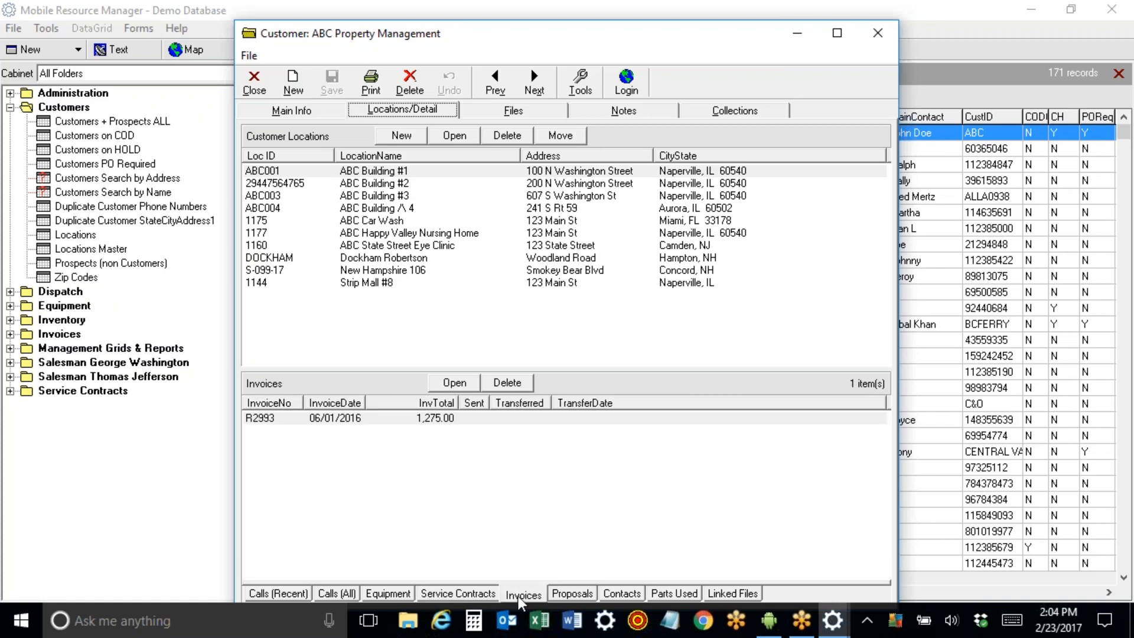
{"action": "left_click", "coordinate": [574, 595]}
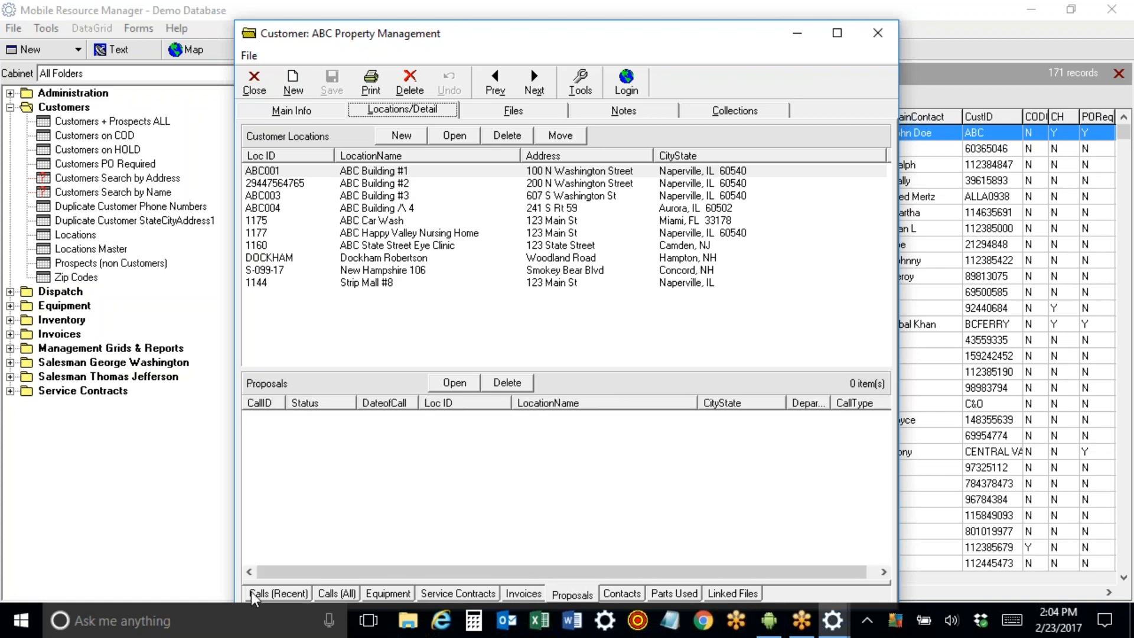
Select location rows ABC001 through ABC004 in turn.
{"action": "left_click", "coordinate": [345, 172]}
{"action": "left_click", "coordinate": [348, 184]}
{"action": "left_click", "coordinate": [354, 197]}
{"action": "left_click", "coordinate": [357, 208]}
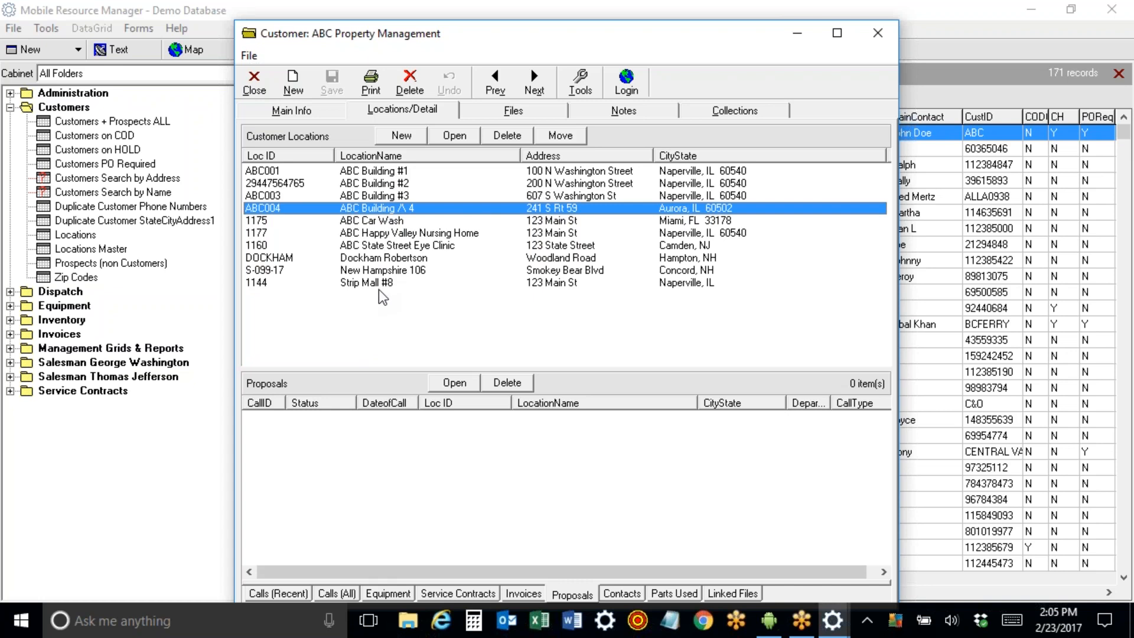
Open ABC Building #1 and delete the Genetec IP line from its notes.
{"action": "double_click", "coordinate": [367, 176]}
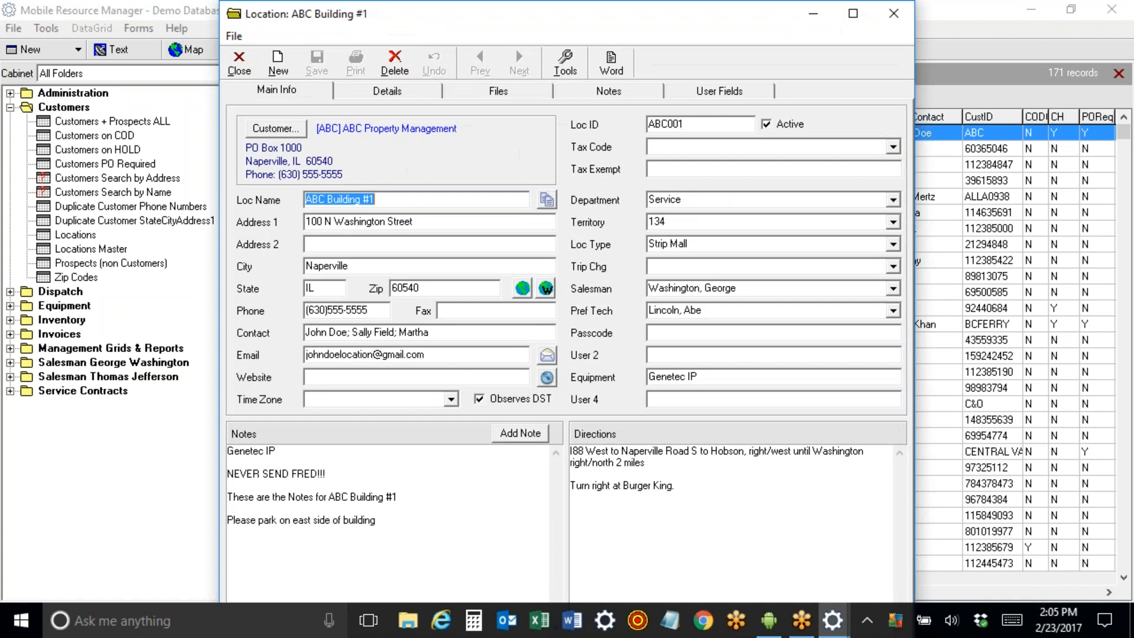
{"action": "key", "text": "Tab"}
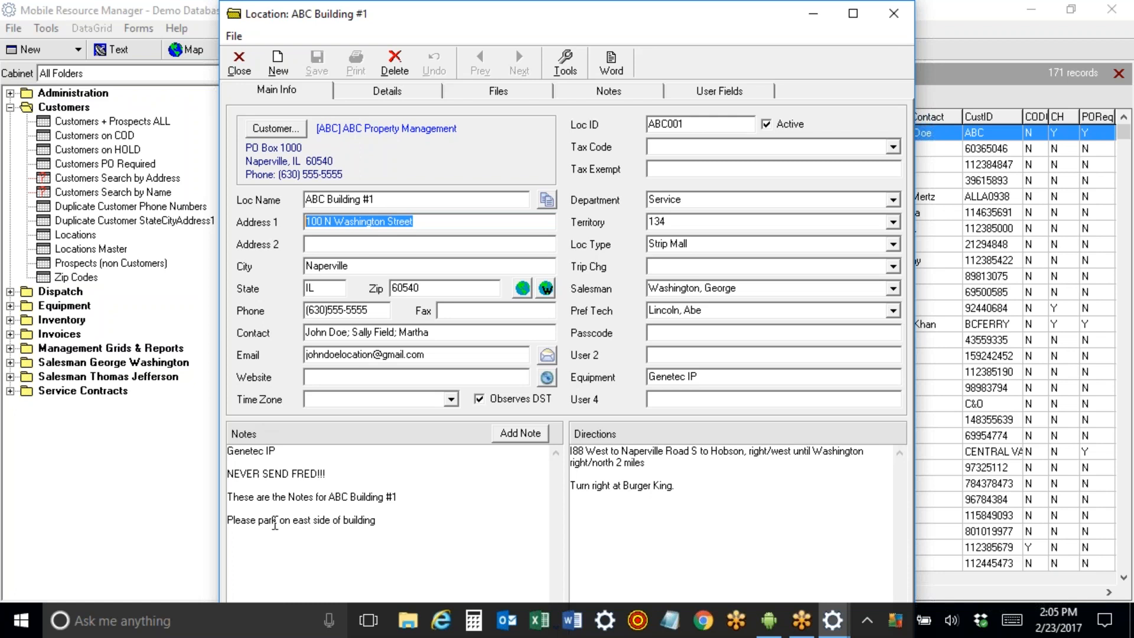
{"action": "left_click_drag", "start_coordinate": [291, 454], "coordinate": [226, 451]}
{"action": "key", "text": "Delete"}
{"action": "key", "text": "Delete"}
{"action": "key", "text": "Delete"}
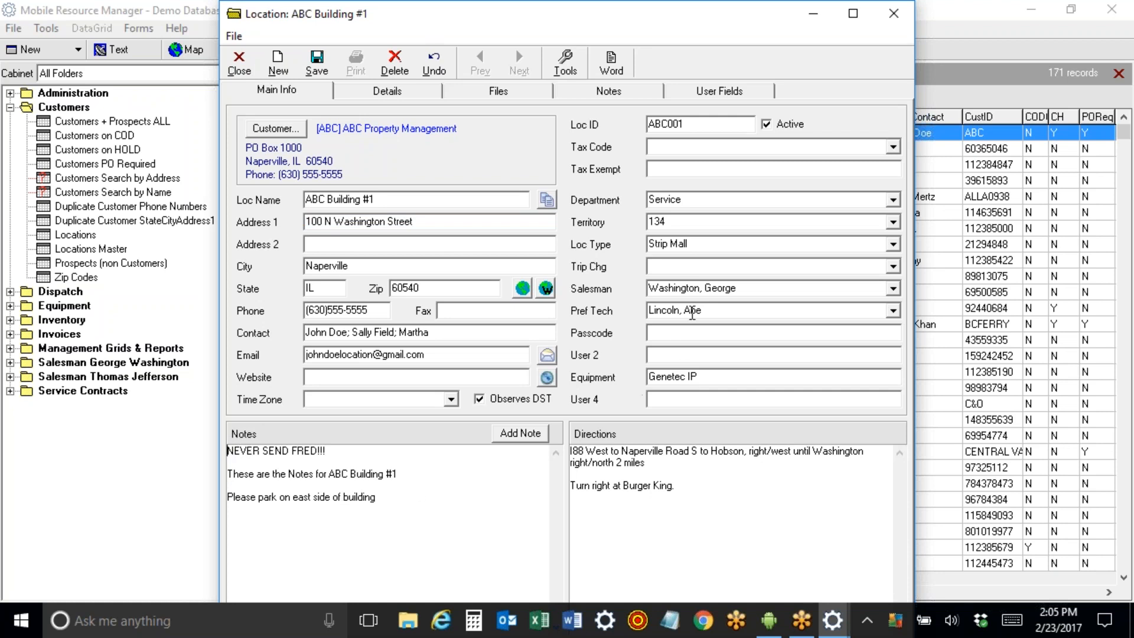
{"action": "left_click", "coordinate": [692, 312]}
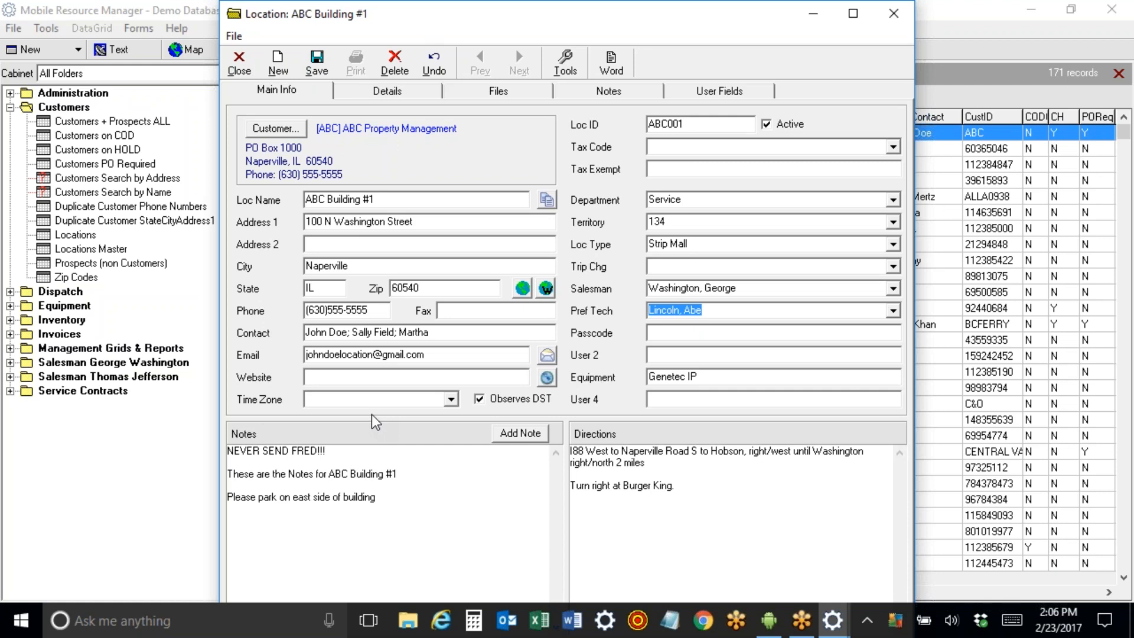
Add 'GE Generator 2000' atop the notes and paste it over the Equipment field value.
{"action": "left_click", "coordinate": [231, 454]}
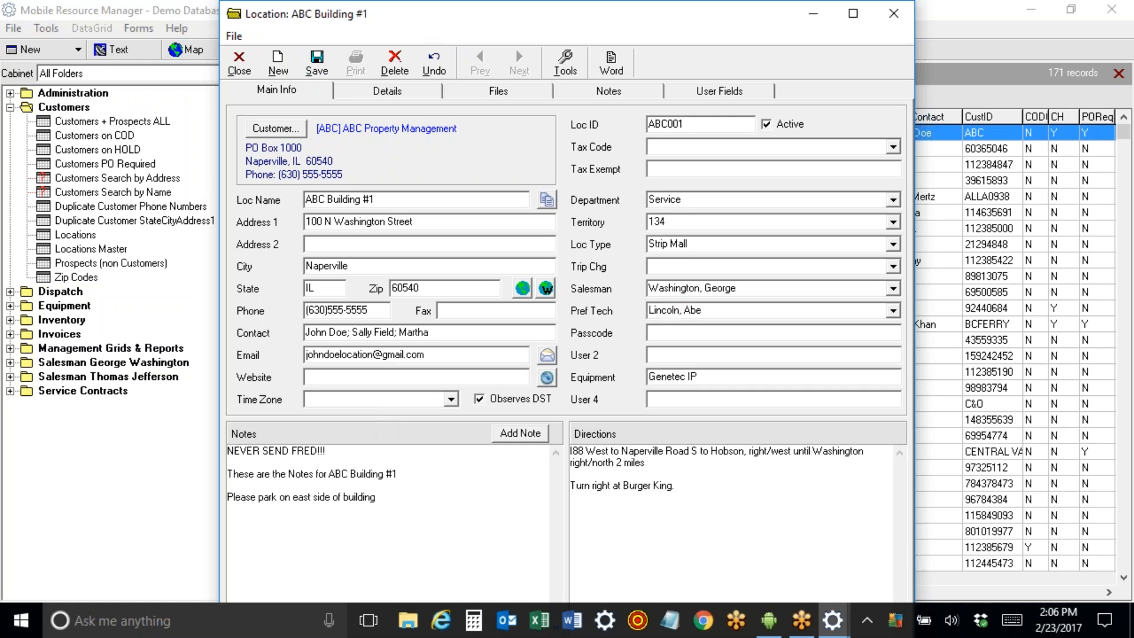
{"action": "type", "text": "GE "}
{"action": "type", "text": "Generato"}
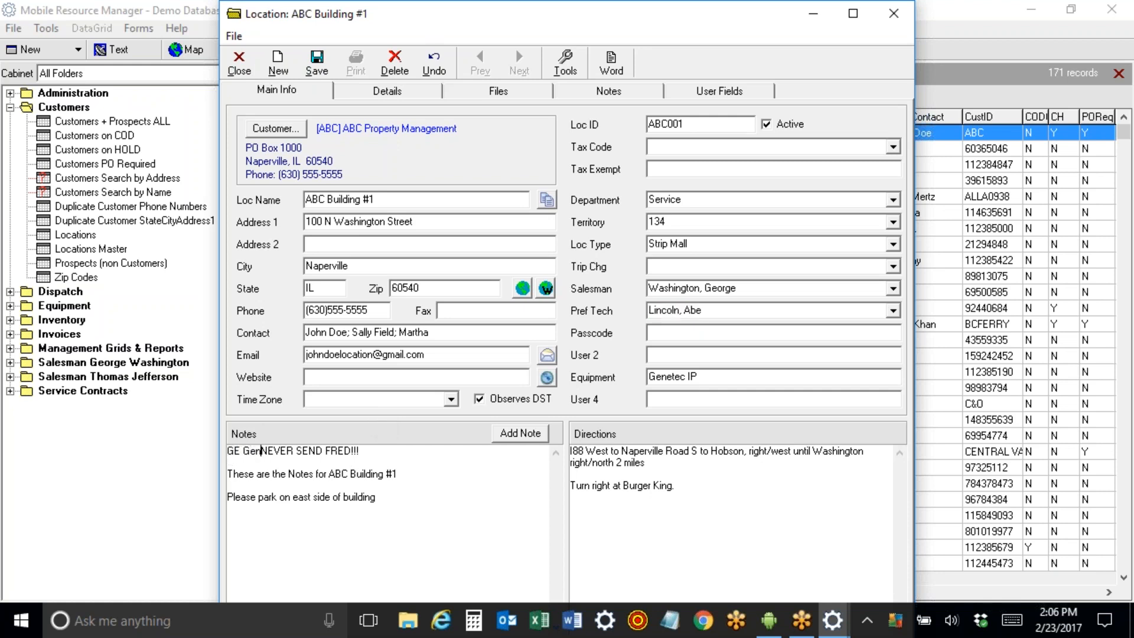
{"action": "type", "text": "r"}
{"action": "key", "text": "Return"}
{"action": "key", "text": "Return"}
{"action": "left_click", "coordinate": [307, 451]}
{"action": "type", "text": "2000"}
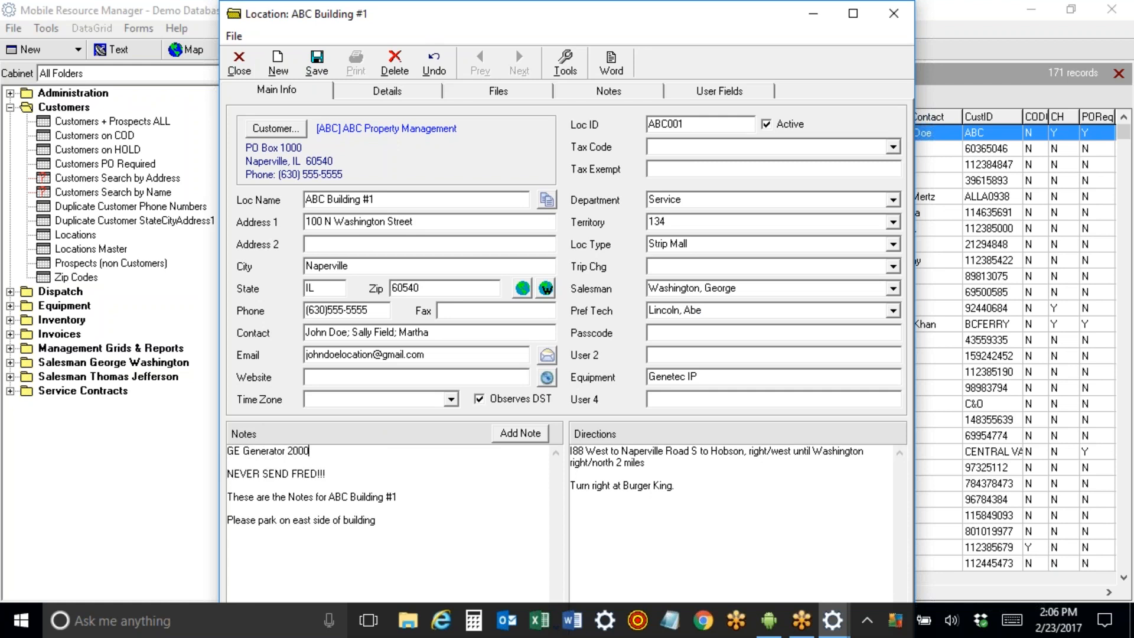
{"action": "left_click_drag", "start_coordinate": [319, 450], "coordinate": [215, 448]}
{"action": "key", "text": "ctrl+c"}
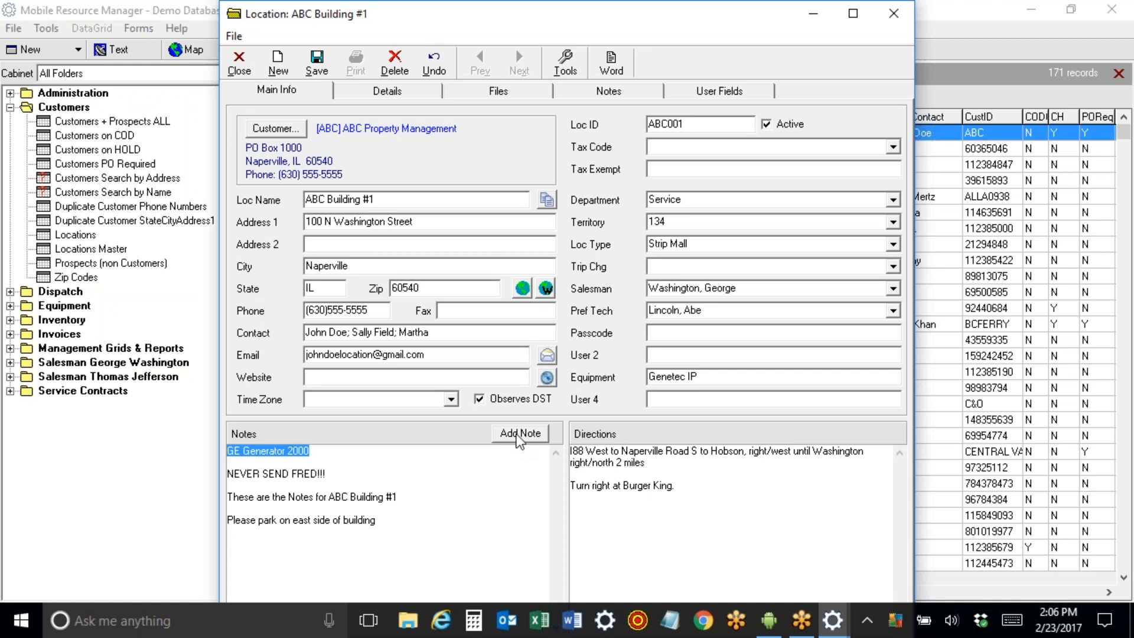
{"action": "left_click_drag", "start_coordinate": [720, 376], "coordinate": [518, 384]}
{"action": "key", "text": "ctrl+v"}
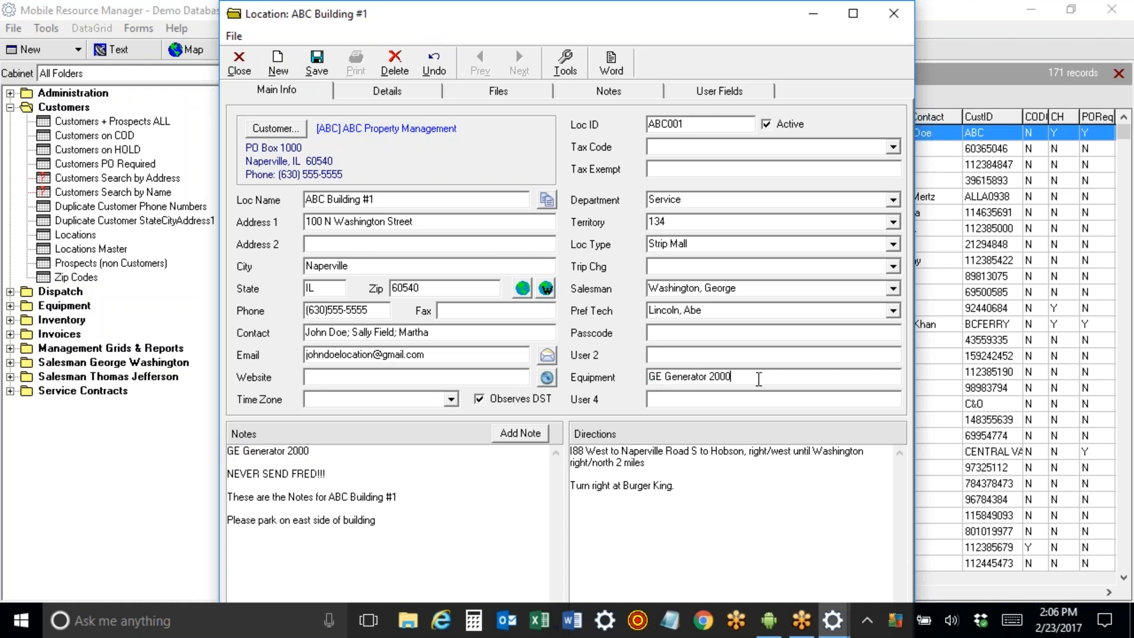
Save the location and review its existing equipment entries.
{"action": "left_click", "coordinate": [323, 70]}
{"action": "left_click", "coordinate": [352, 92]}
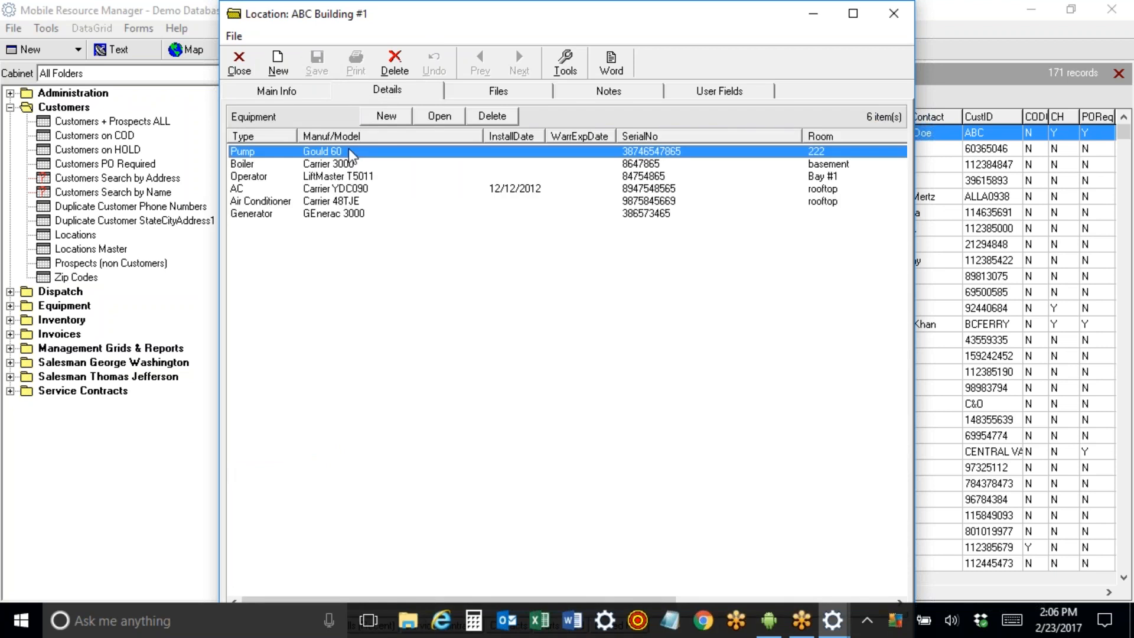
{"action": "left_click", "coordinate": [349, 164]}
{"action": "left_click", "coordinate": [350, 188]}
{"action": "left_click", "coordinate": [350, 200]}
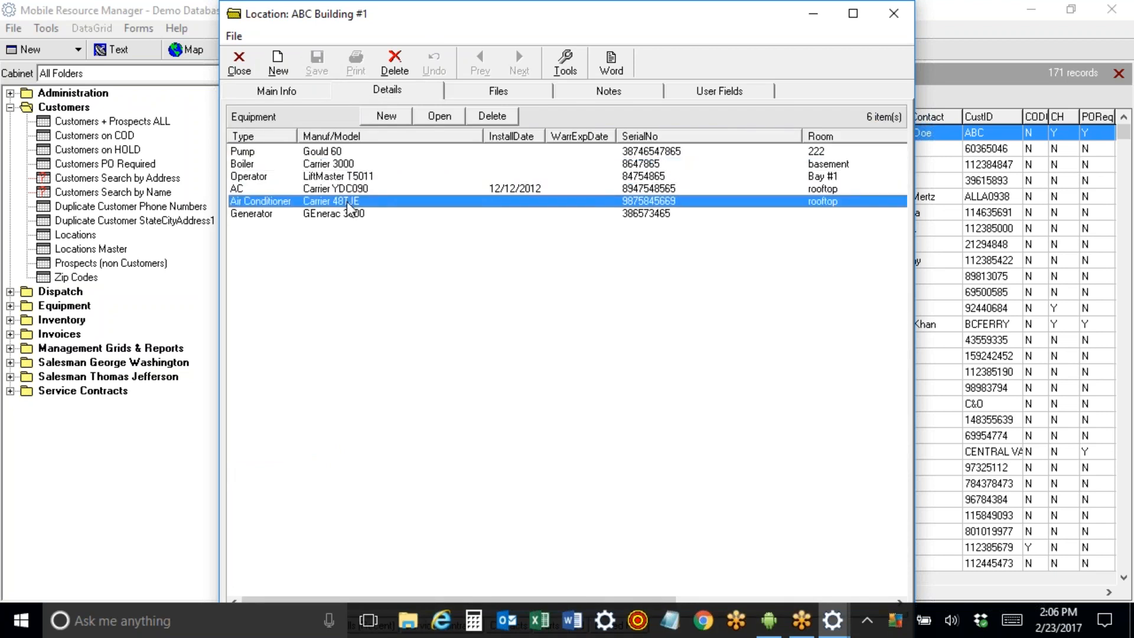
{"action": "left_click", "coordinate": [349, 153]}
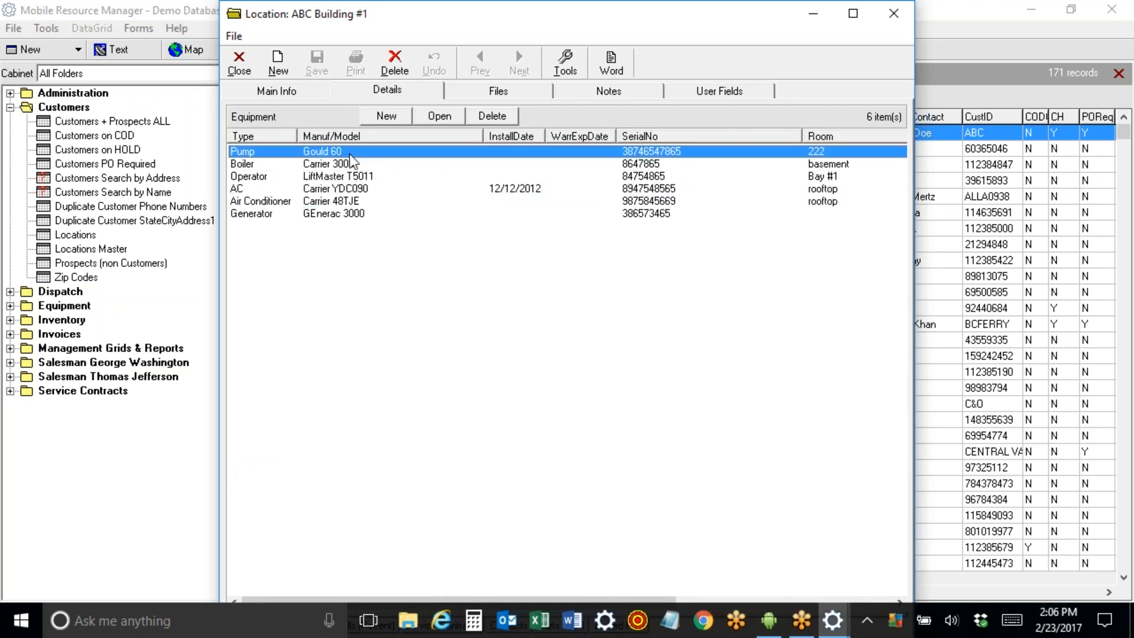
Create a new equipment record of type Generator, manufacturer GE, model 2000.
{"action": "left_click", "coordinate": [387, 116]}
{"action": "left_click", "coordinate": [537, 183]}
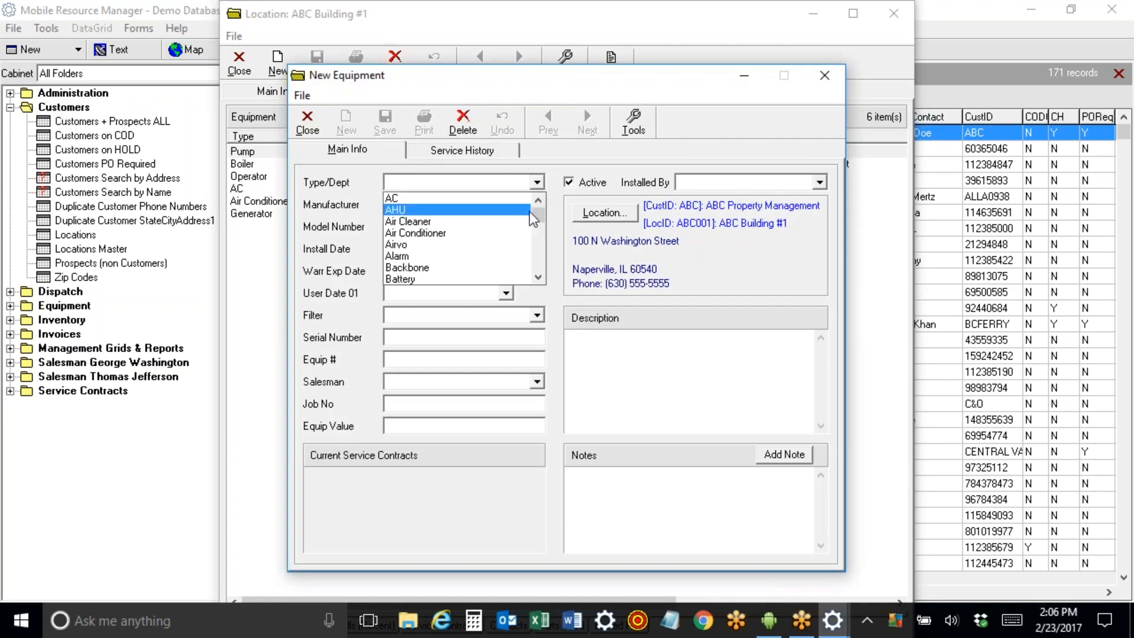
{"action": "left_click_drag", "start_coordinate": [538, 217], "coordinate": [540, 239]}
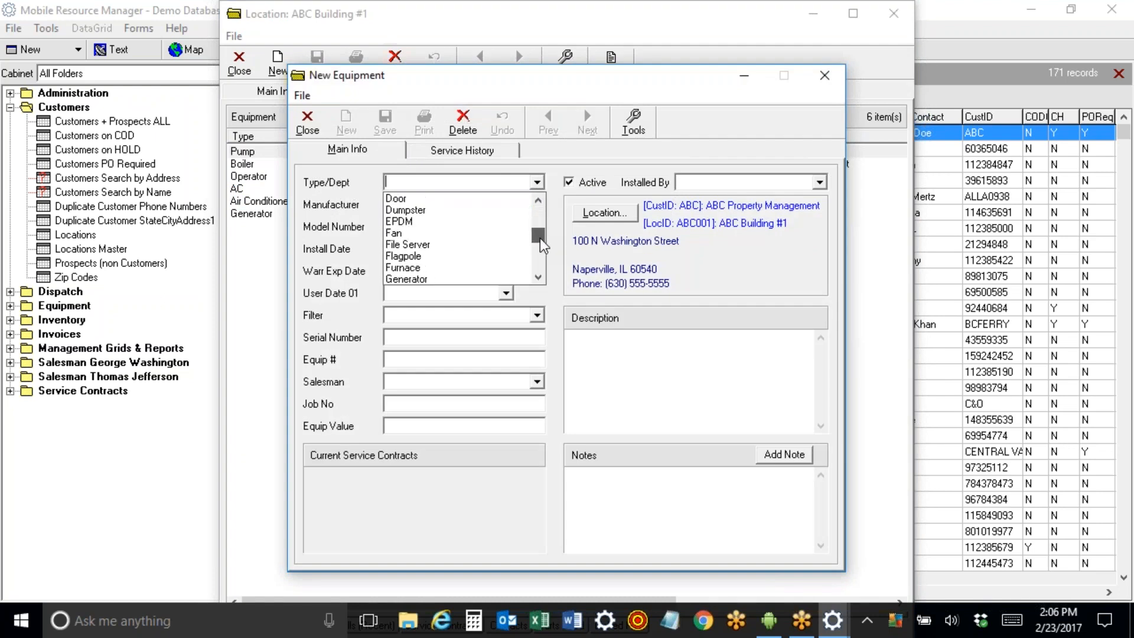
{"action": "left_click", "coordinate": [489, 281]}
{"action": "left_click", "coordinate": [537, 205]}
{"action": "left_click_drag", "start_coordinate": [540, 225], "coordinate": [540, 243]}
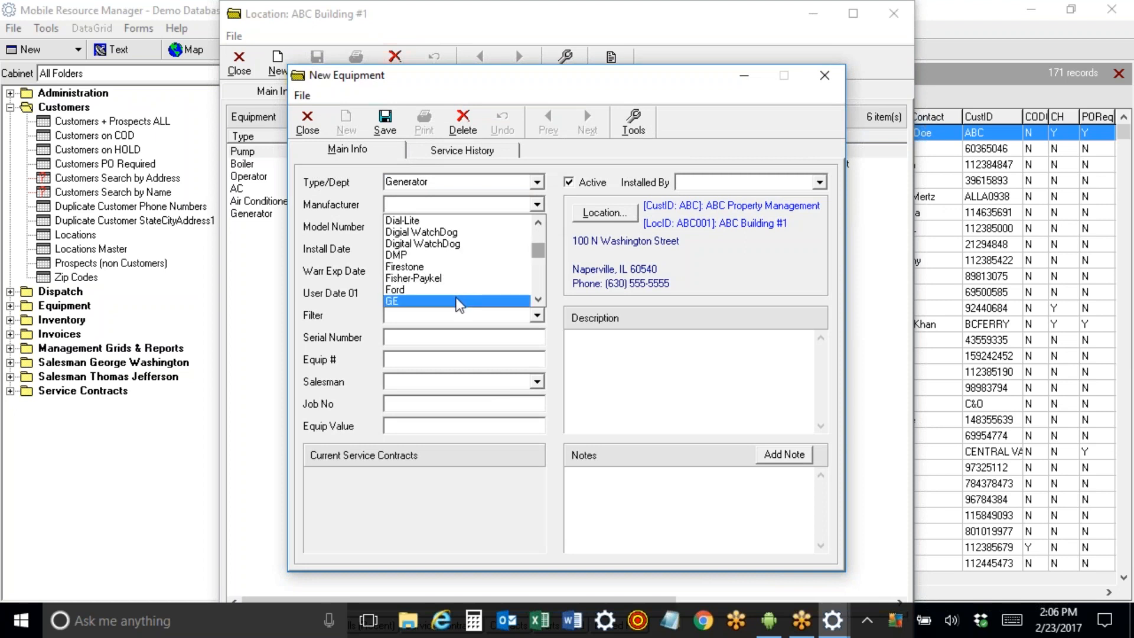
{"action": "left_click", "coordinate": [459, 301]}
{"action": "left_click", "coordinate": [536, 226]}
{"action": "left_click", "coordinate": [436, 242]}
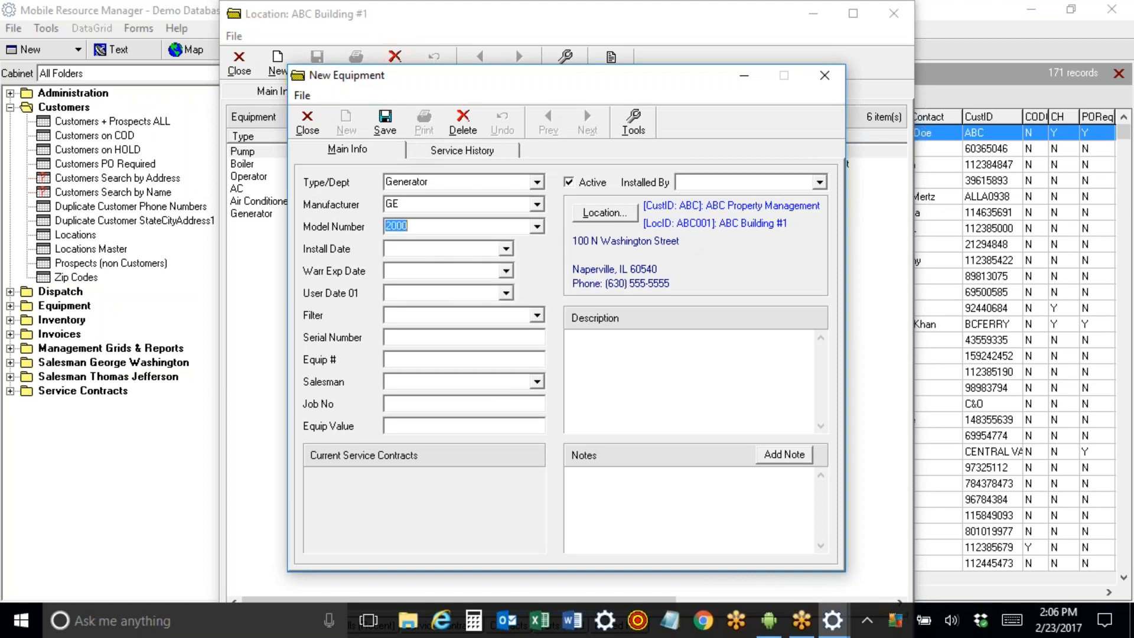
Enter serial 983865645, filter 16x20x2 and description 'Iinked to front half of building', then save.
{"action": "left_click", "coordinate": [399, 339]}
{"action": "type", "text": "983865645"}
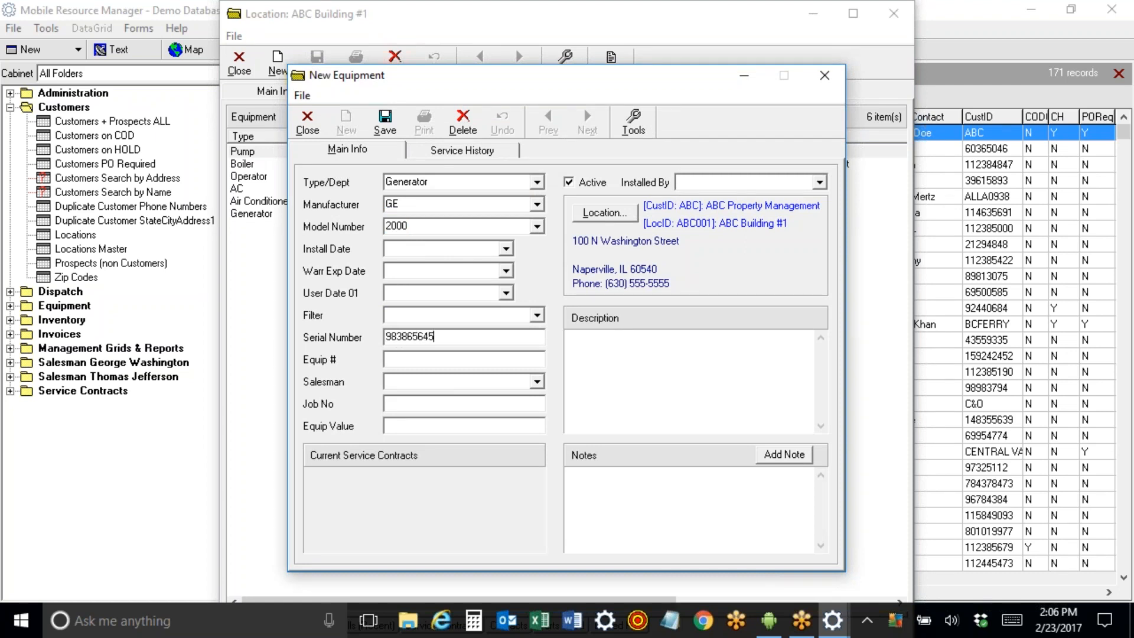
{"action": "left_click", "coordinate": [537, 317]}
{"action": "left_click", "coordinate": [511, 332]}
{"action": "left_click", "coordinate": [406, 359]}
{"action": "left_click", "coordinate": [621, 357]}
{"action": "type", "text": "Iinked to front half of building"}
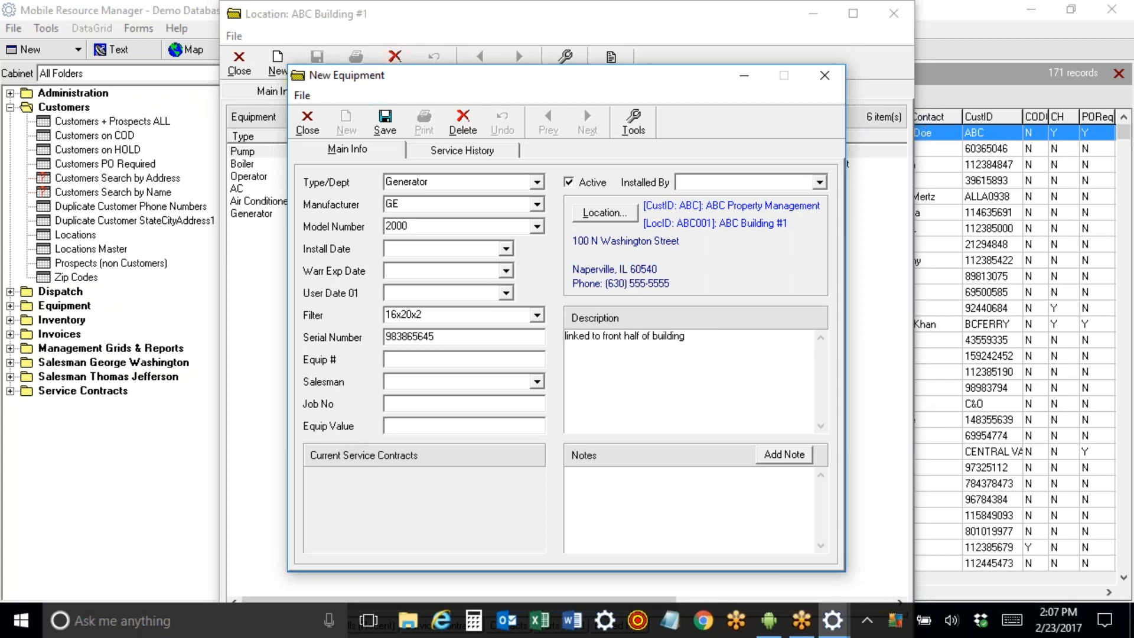
{"action": "left_click", "coordinate": [385, 123]}
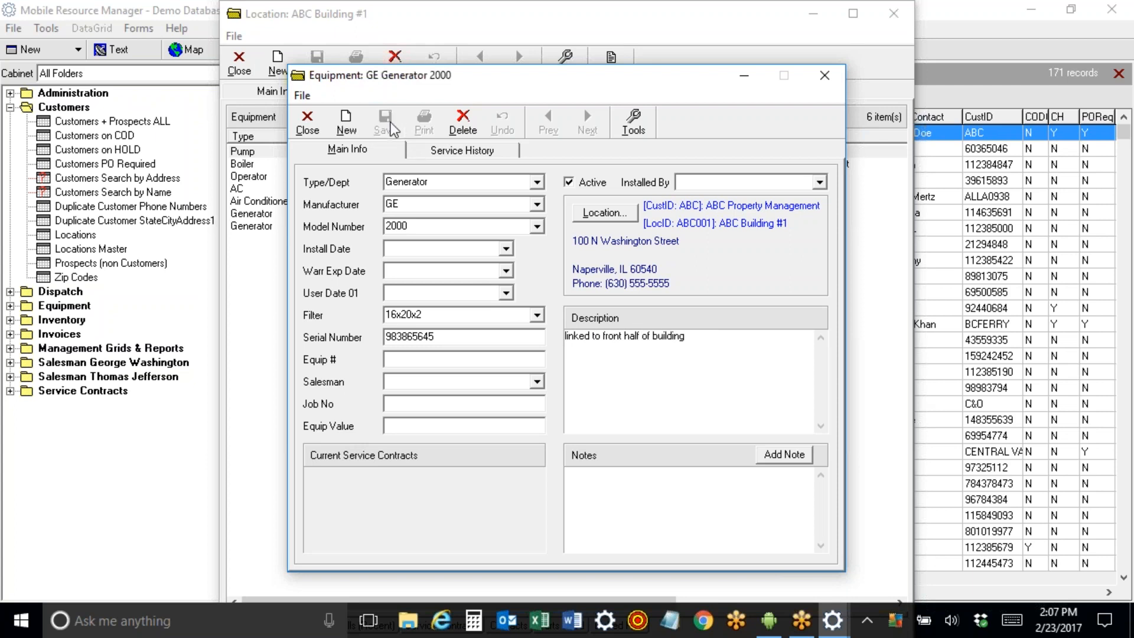
Close the generator, ABC Building #1 and ABC Property Management records.
{"action": "left_click", "coordinate": [322, 129]}
{"action": "left_click", "coordinate": [290, 226]}
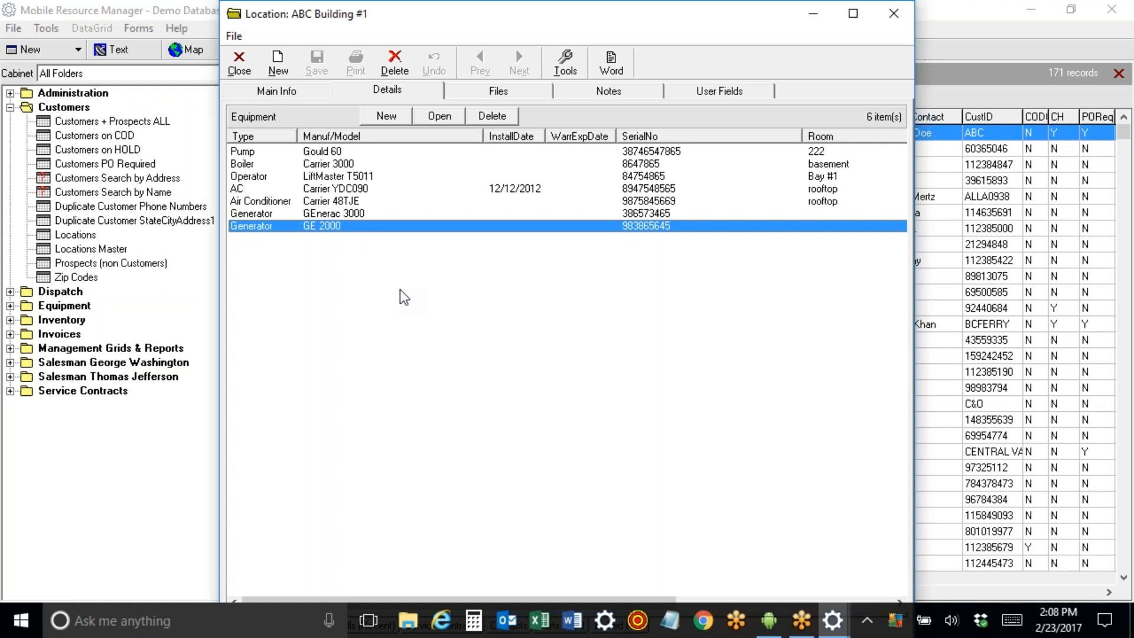
{"action": "left_click", "coordinate": [349, 153]}
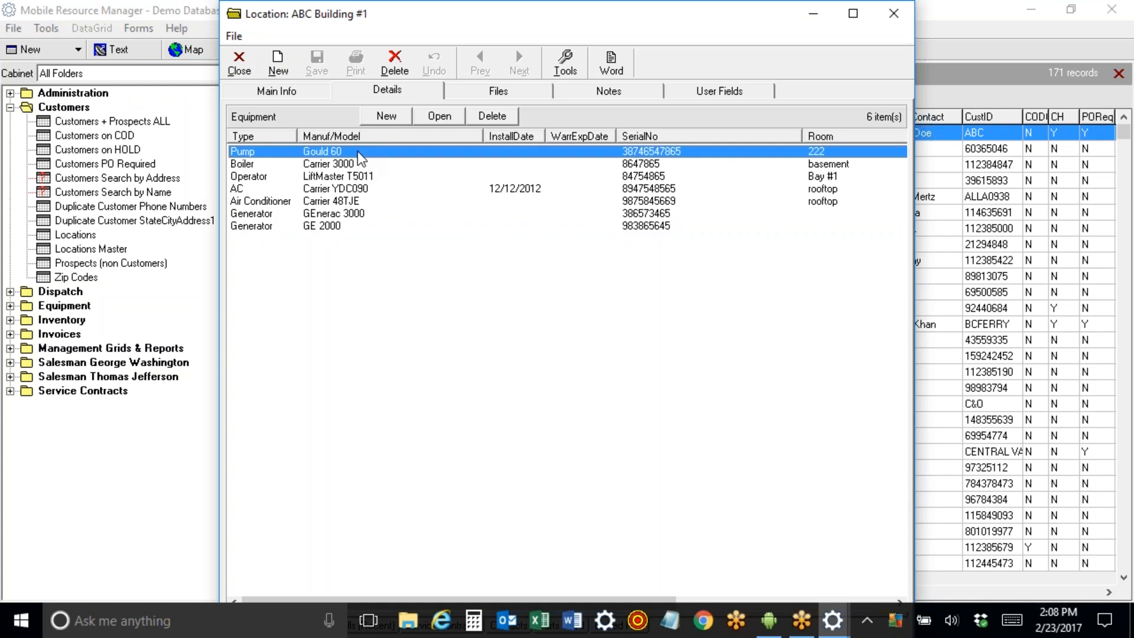
{"action": "left_click", "coordinate": [266, 92]}
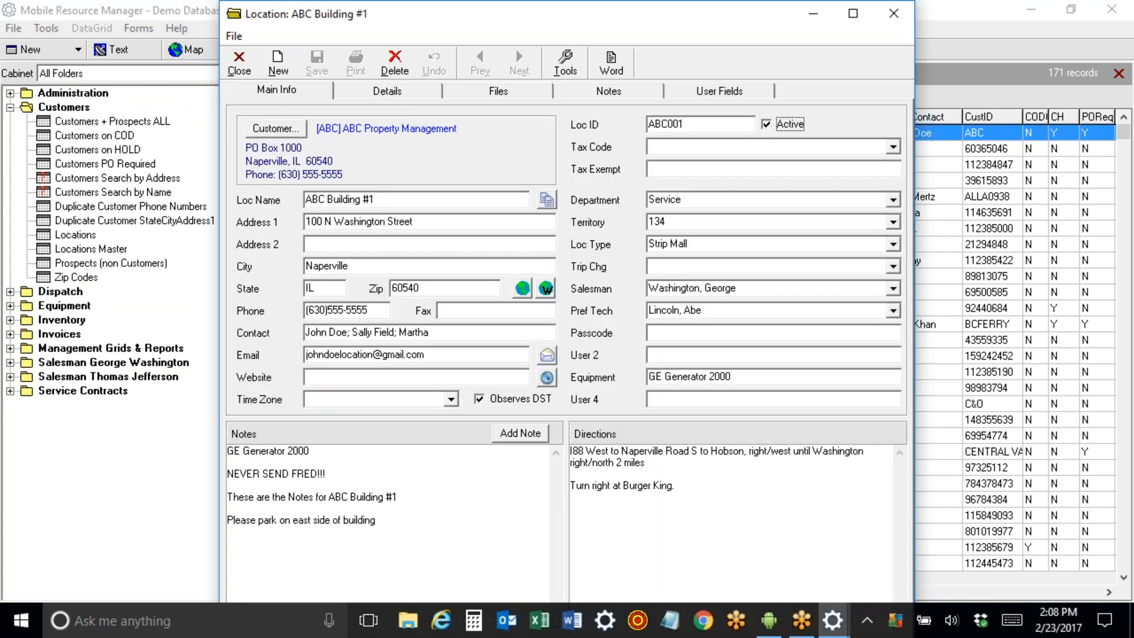
{"action": "left_click", "coordinate": [239, 62]}
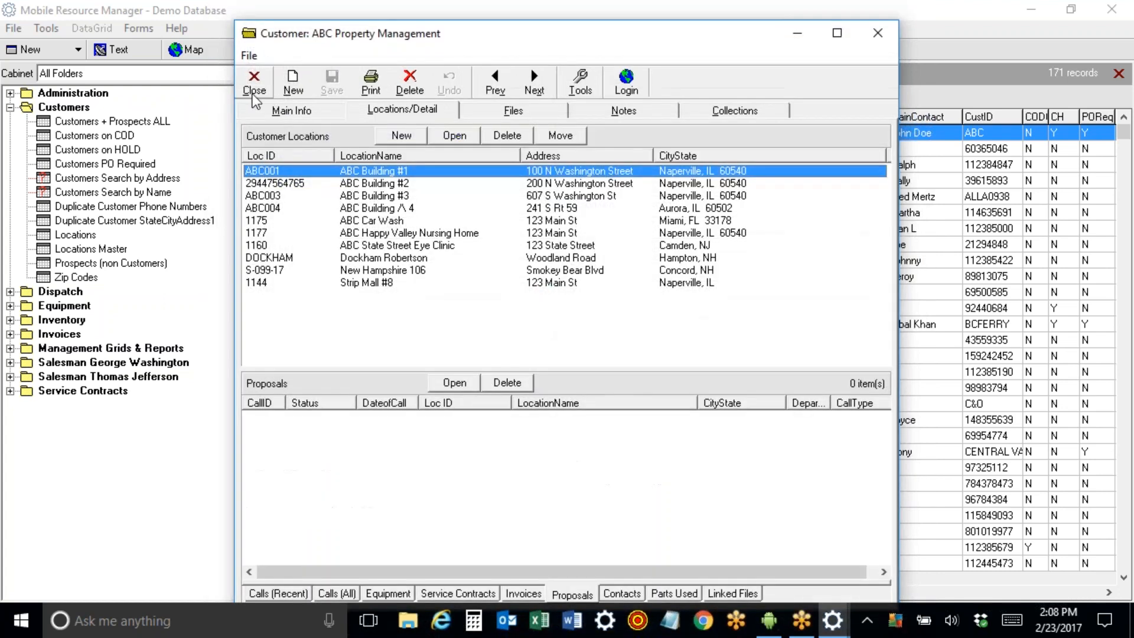
{"action": "left_click", "coordinate": [254, 91]}
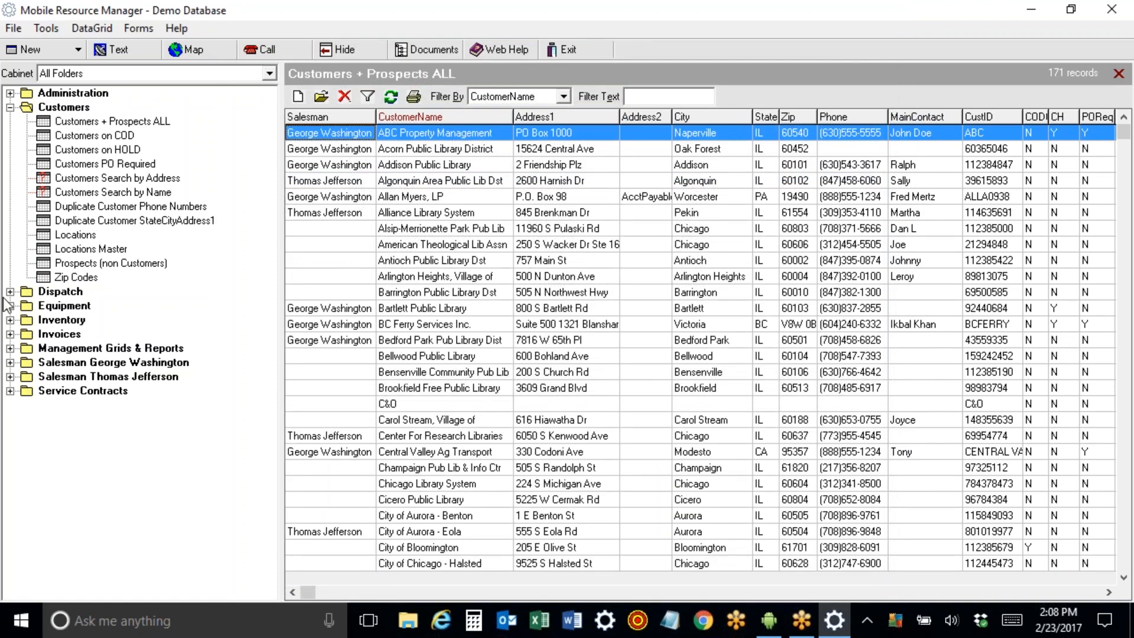
Find ABC Building #1's Generator GE 2000 in Location Equipment, then view Location Equipment Jamison ONLY.
{"action": "left_click", "coordinate": [10, 305]}
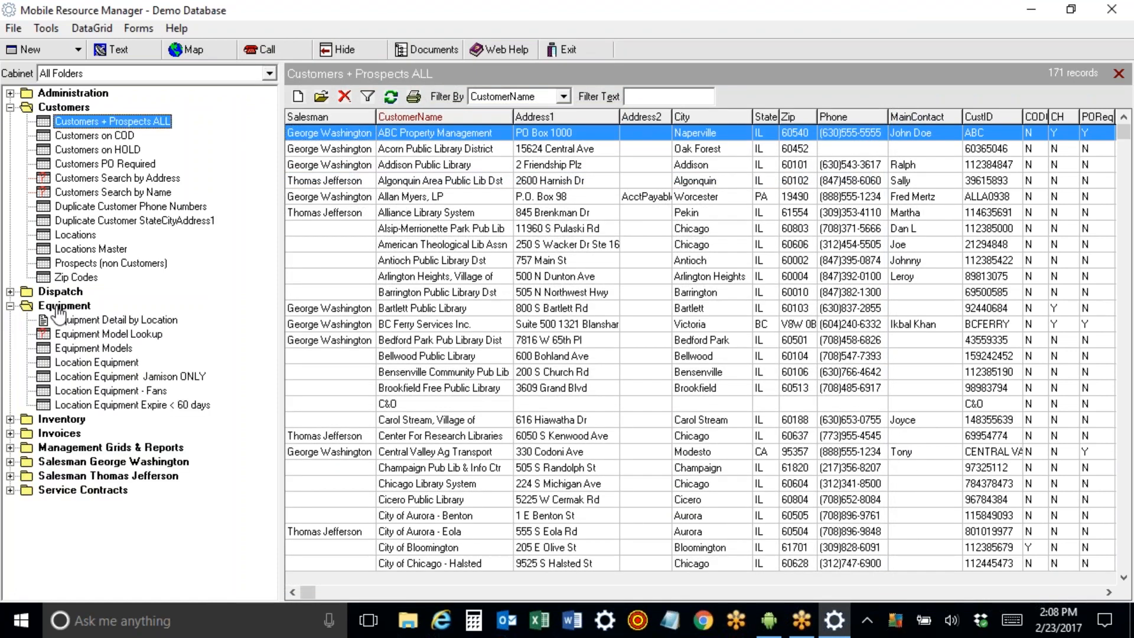
{"action": "left_click", "coordinate": [85, 366]}
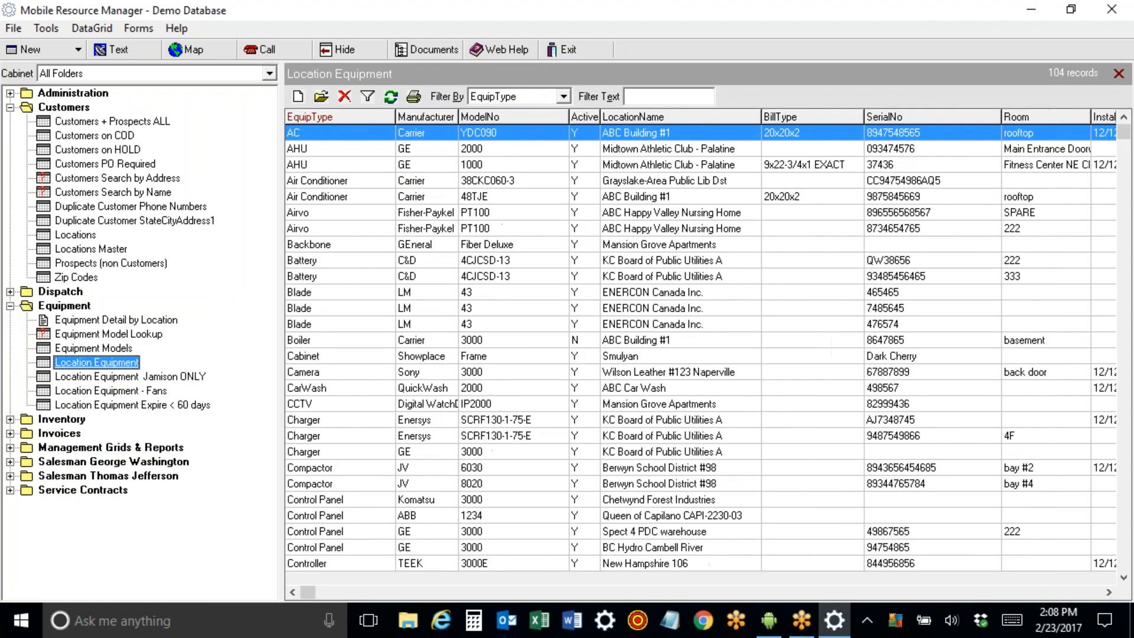
{"action": "left_click", "coordinate": [345, 406]}
{"action": "key", "text": "Down"}
{"action": "key", "text": "Down"}
{"action": "key", "text": "Down"}
{"action": "key", "text": "Down"}
{"action": "key", "text": "Down"}
{"action": "key", "text": "Down"}
{"action": "key", "text": "Down"}
{"action": "key", "text": "Down"}
{"action": "key", "text": "Down"}
{"action": "key", "text": "Down"}
{"action": "key", "text": "Down"}
{"action": "key", "text": "Down"}
{"action": "key", "text": "Down"}
{"action": "key", "text": "Down"}
{"action": "key", "text": "Down"}
{"action": "key", "text": "Down"}
{"action": "key", "text": "Down"}
{"action": "key", "text": "Down"}
{"action": "key", "text": "Down"}
{"action": "key", "text": "Down"}
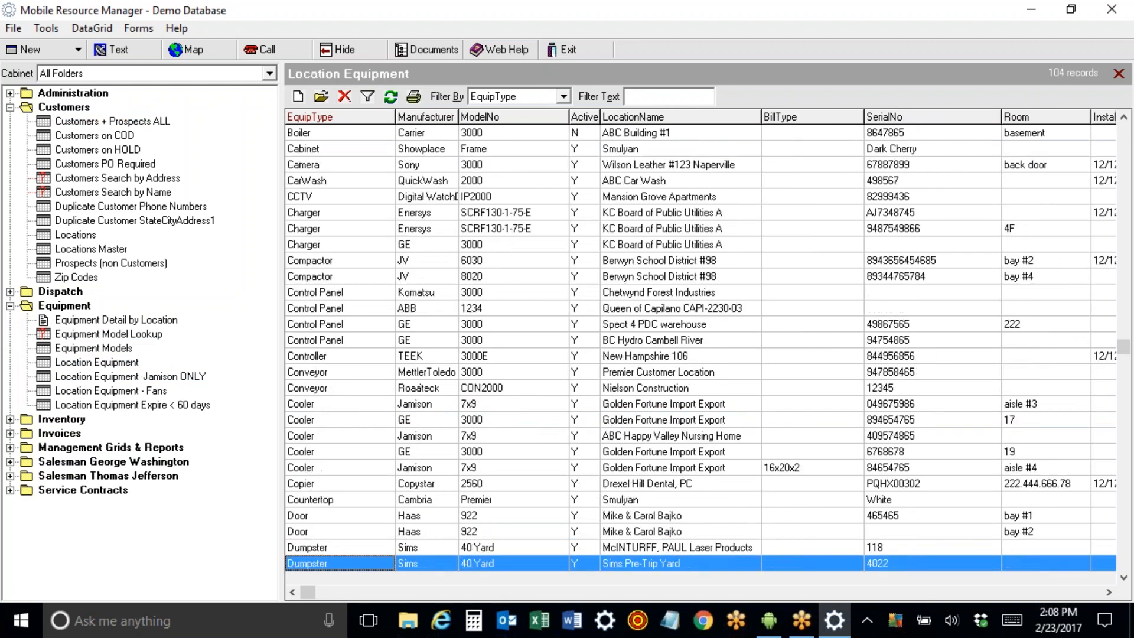
{"action": "left_click", "coordinate": [359, 437]}
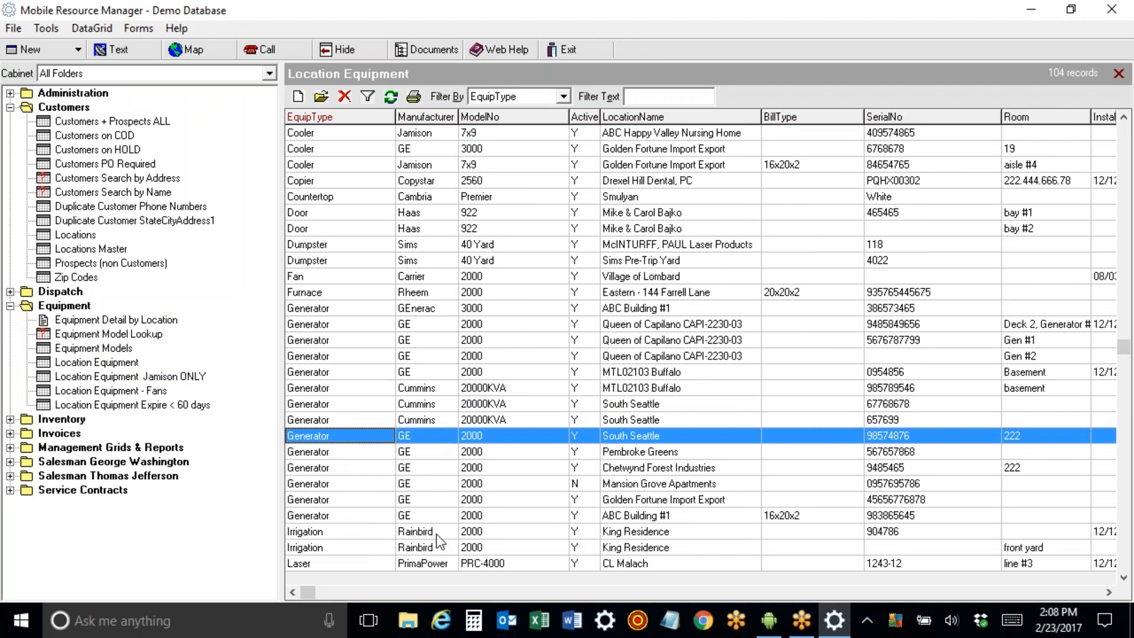
{"action": "left_click", "coordinate": [649, 516]}
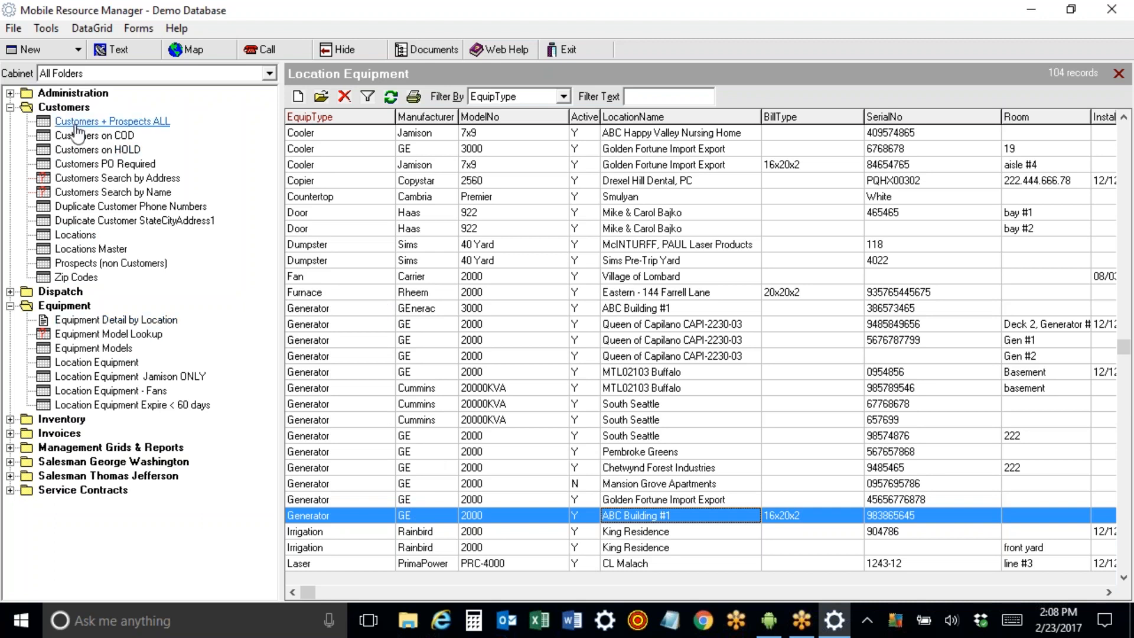
{"action": "left_click", "coordinate": [106, 378]}
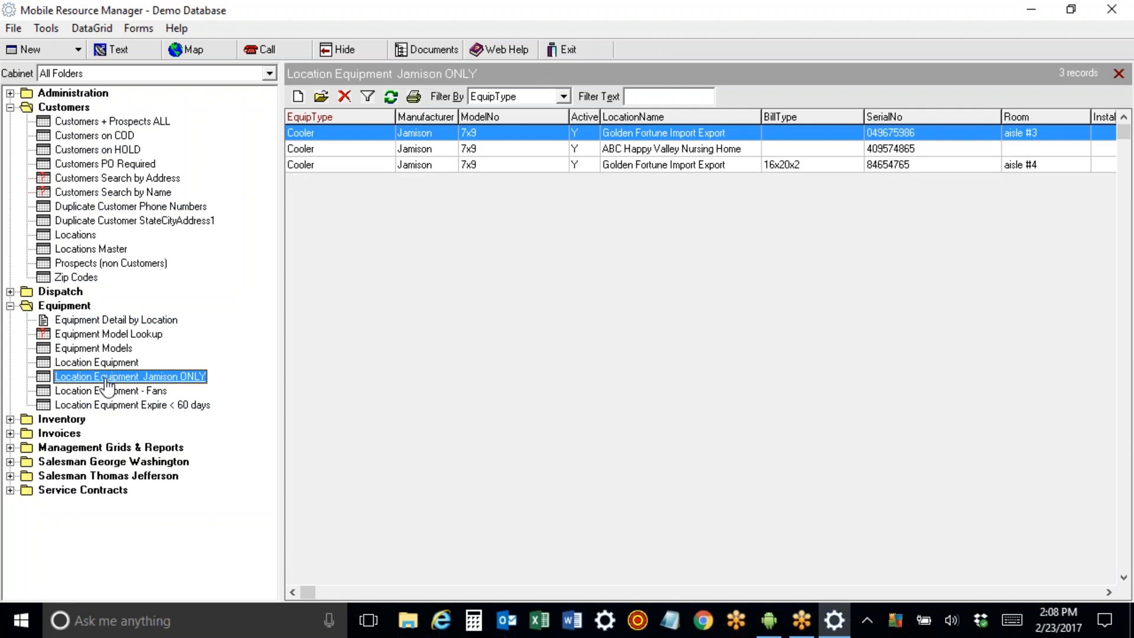
Delete the Location Equipment Jamison ONLY view and collapse Customers and Equipment.
{"action": "right_click", "coordinate": [108, 384]}
{"action": "left_click", "coordinate": [142, 445]}
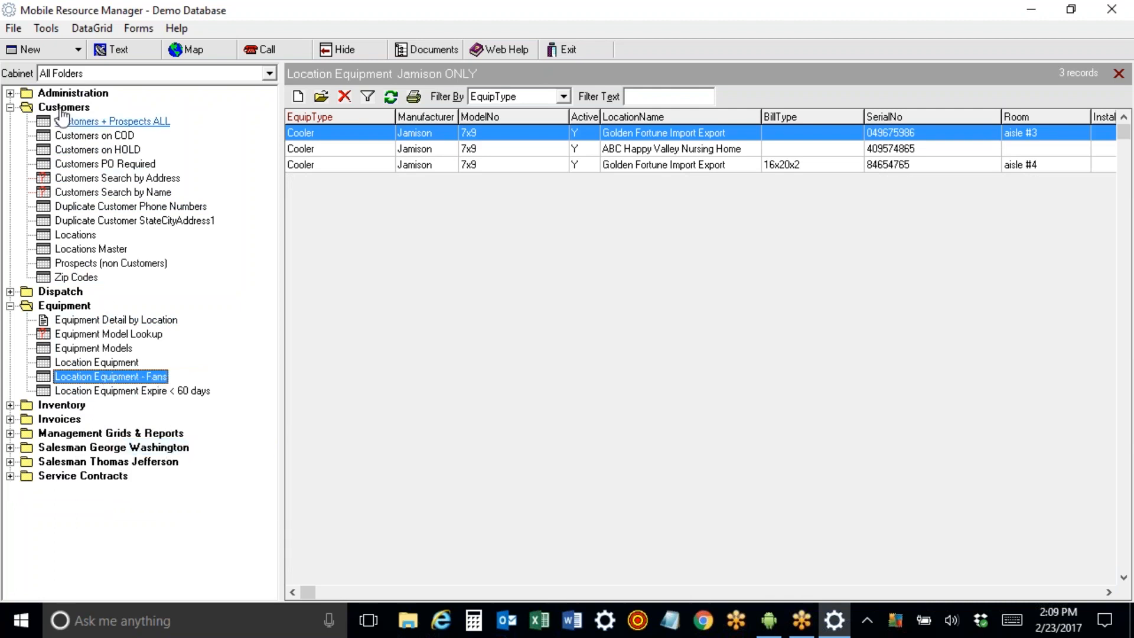
{"action": "left_click", "coordinate": [10, 107]}
{"action": "left_click", "coordinate": [10, 135]}
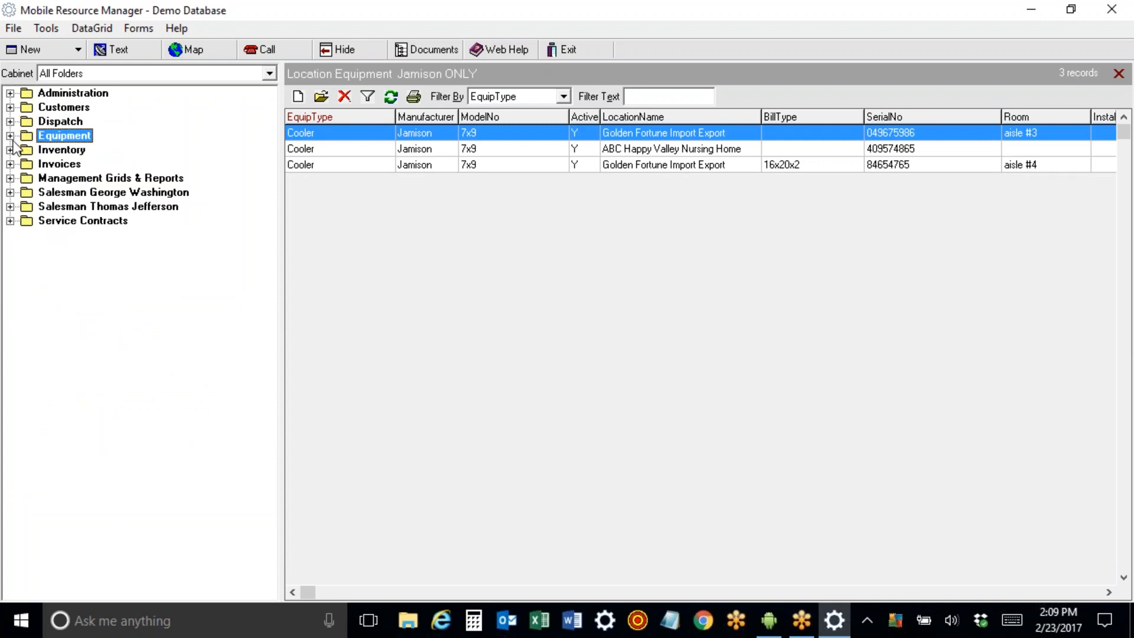
Browse the George Washington and Thomas Jefferson salesman customer views.
{"action": "left_click", "coordinate": [10, 192]}
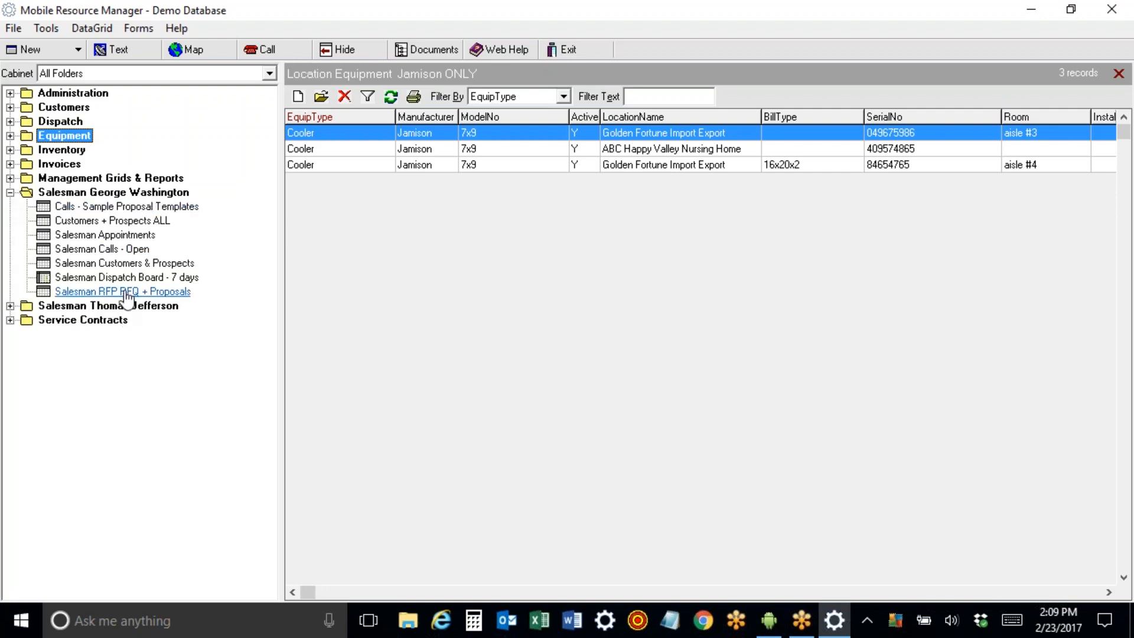
{"action": "left_click", "coordinate": [127, 220]}
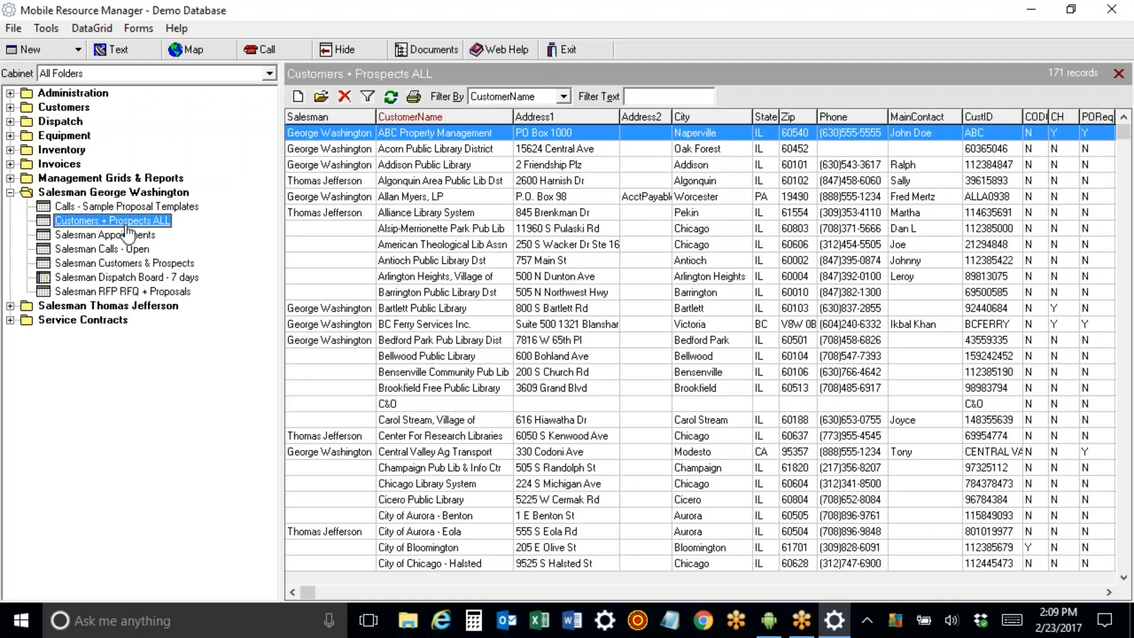
{"action": "left_click", "coordinate": [127, 263]}
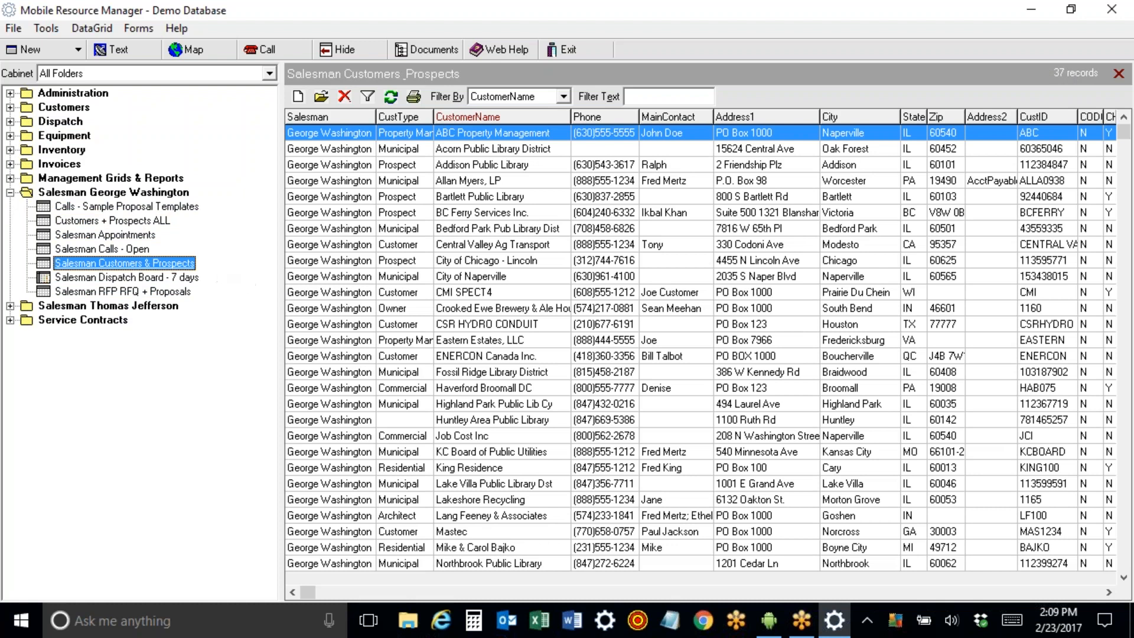
{"action": "left_click", "coordinate": [10, 193]}
{"action": "left_click", "coordinate": [10, 207]}
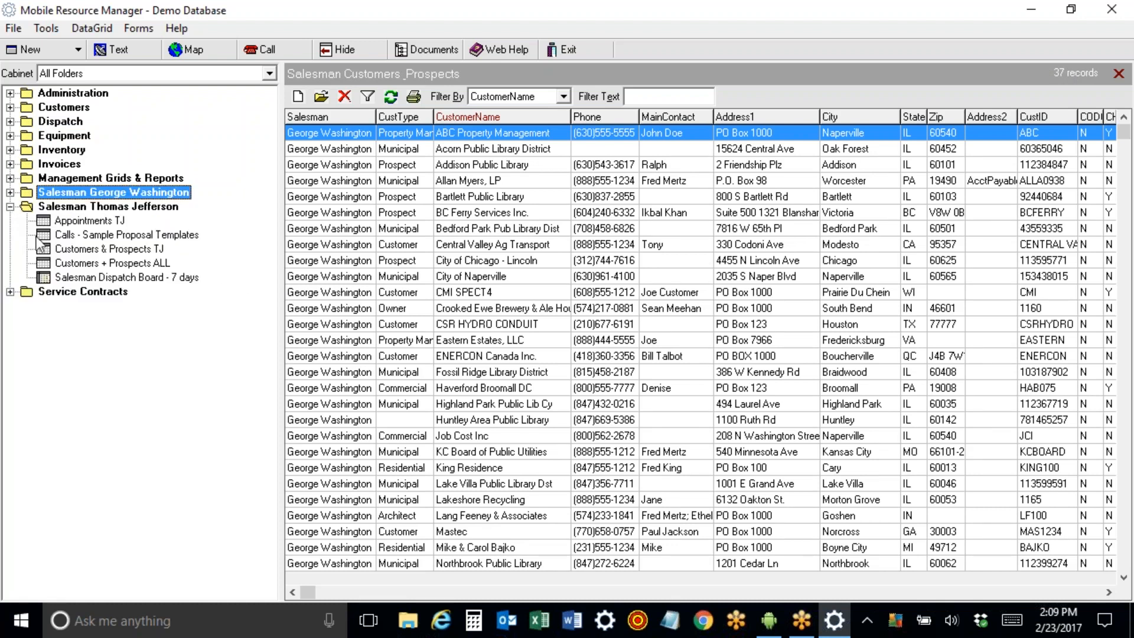
{"action": "left_click", "coordinate": [77, 250]}
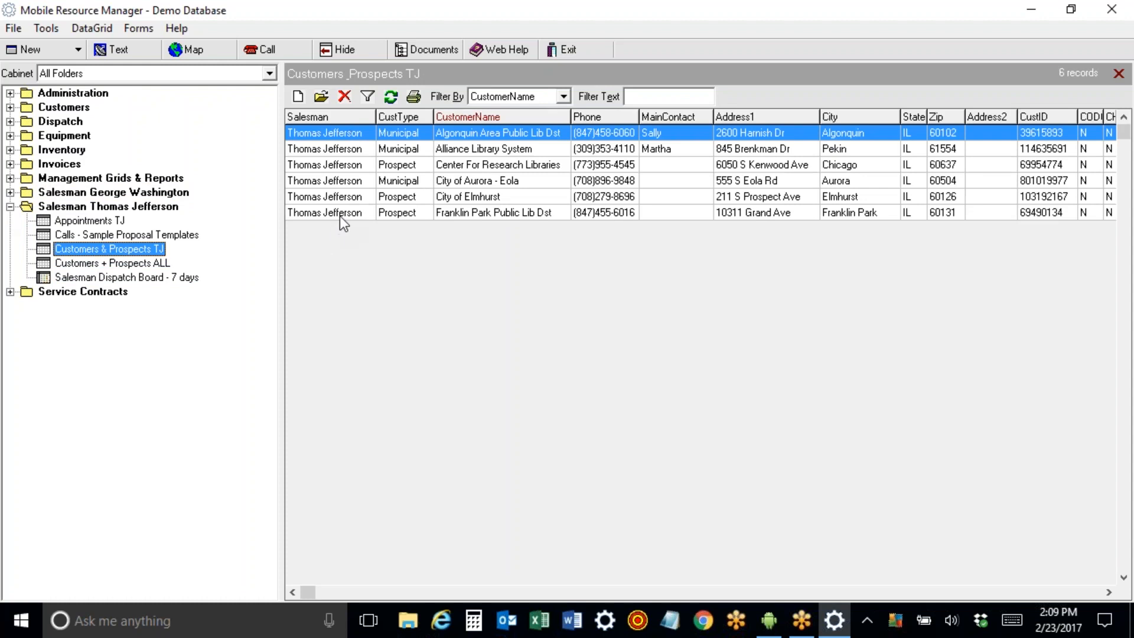
{"action": "left_click", "coordinate": [10, 207]}
Open the 171-record Customers + Prospects ALL list.
{"action": "left_click", "coordinate": [10, 107]}
{"action": "left_click", "coordinate": [62, 108]}
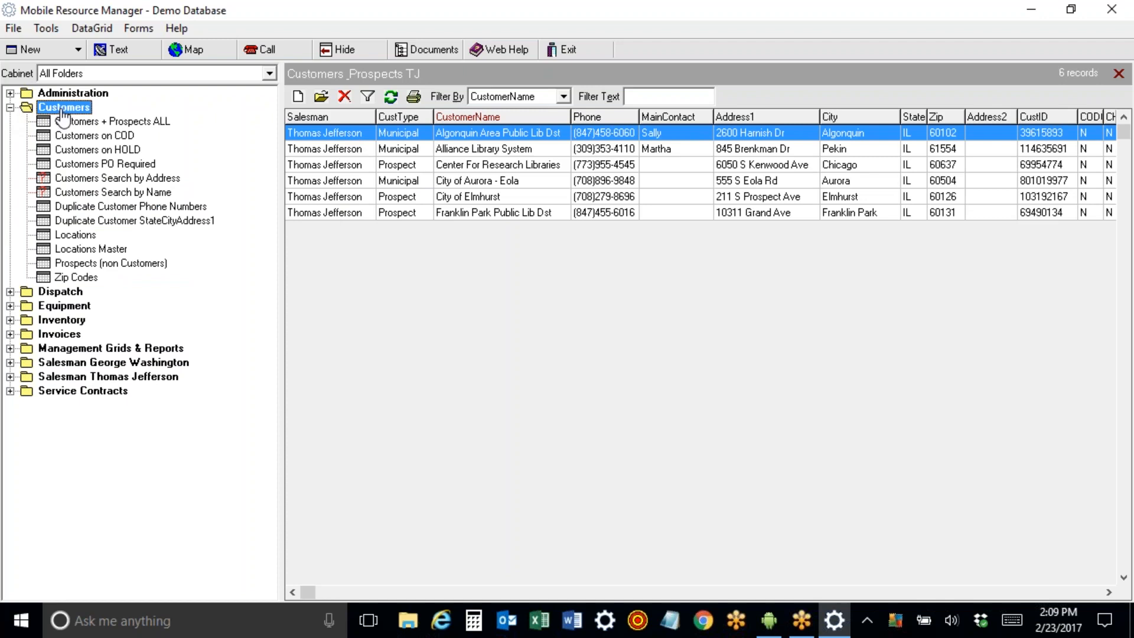
{"action": "left_click", "coordinate": [65, 121]}
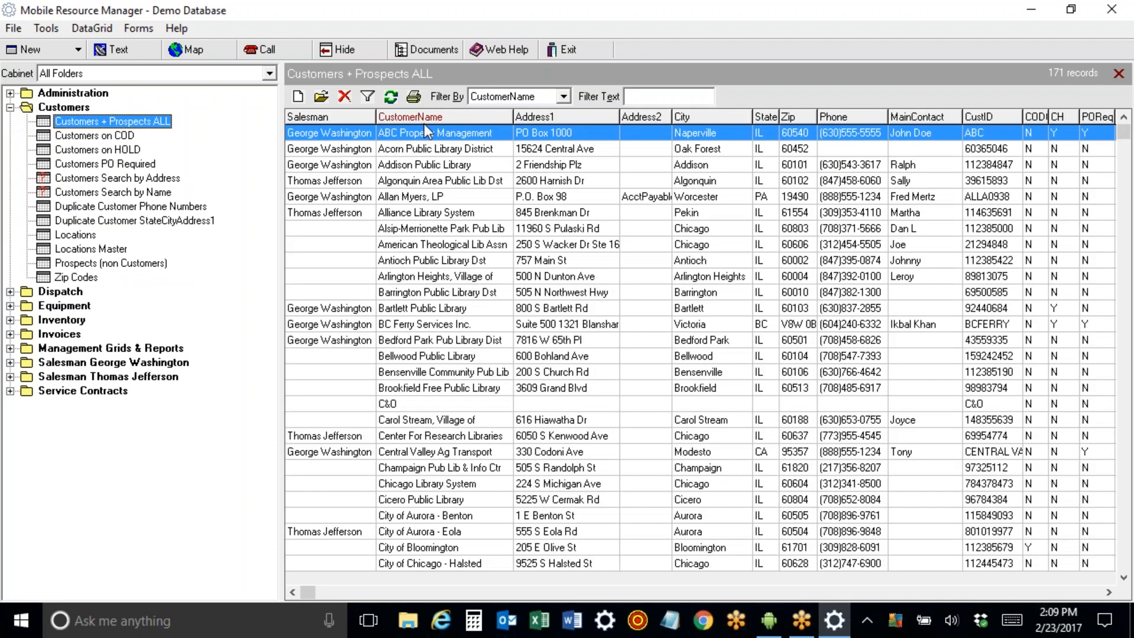
Open ABC Property Management and review its Email, Invoice Email, Salesman and Customer Type fields.
{"action": "left_click", "coordinate": [419, 132]}
{"action": "double_click", "coordinate": [419, 133]}
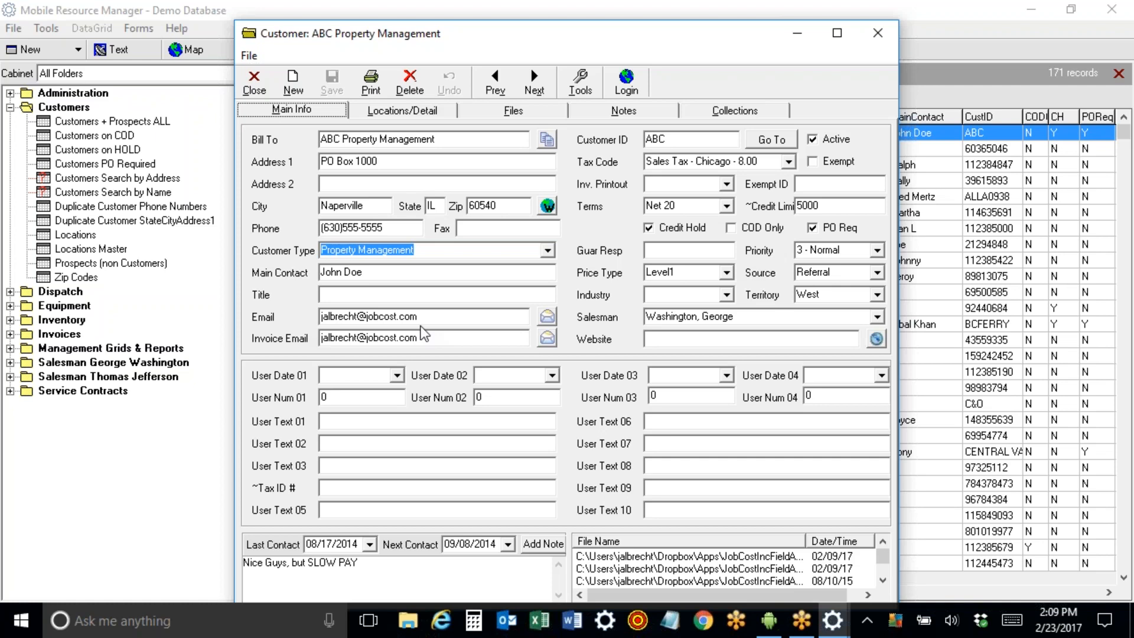
{"action": "left_click_drag", "start_coordinate": [420, 317], "coordinate": [321, 319]}
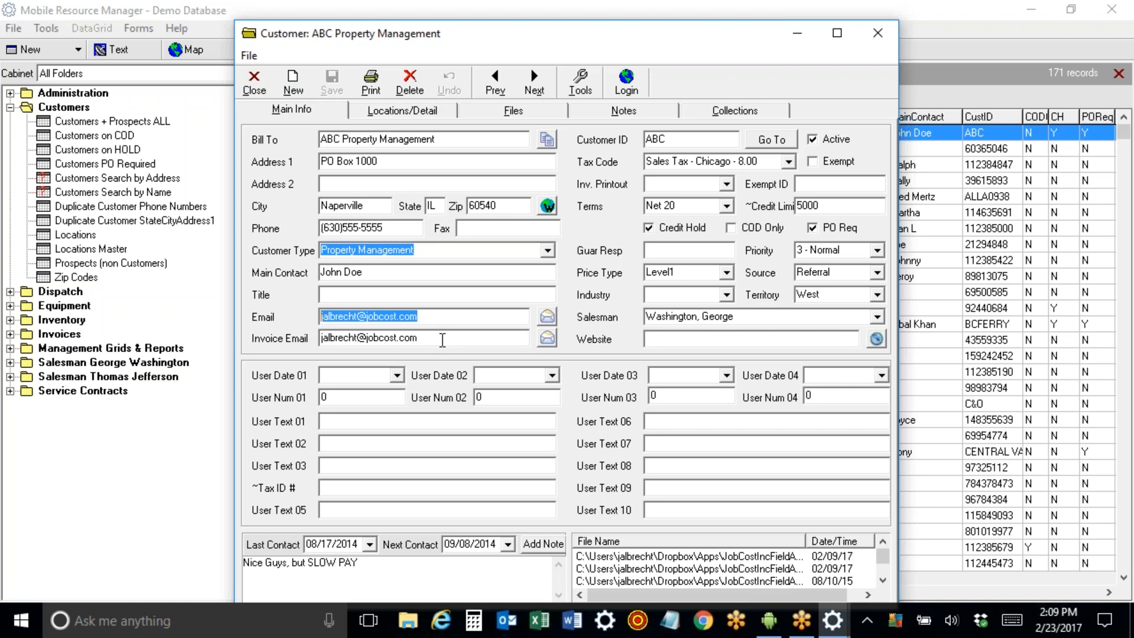
{"action": "left_click_drag", "start_coordinate": [443, 340], "coordinate": [313, 334]}
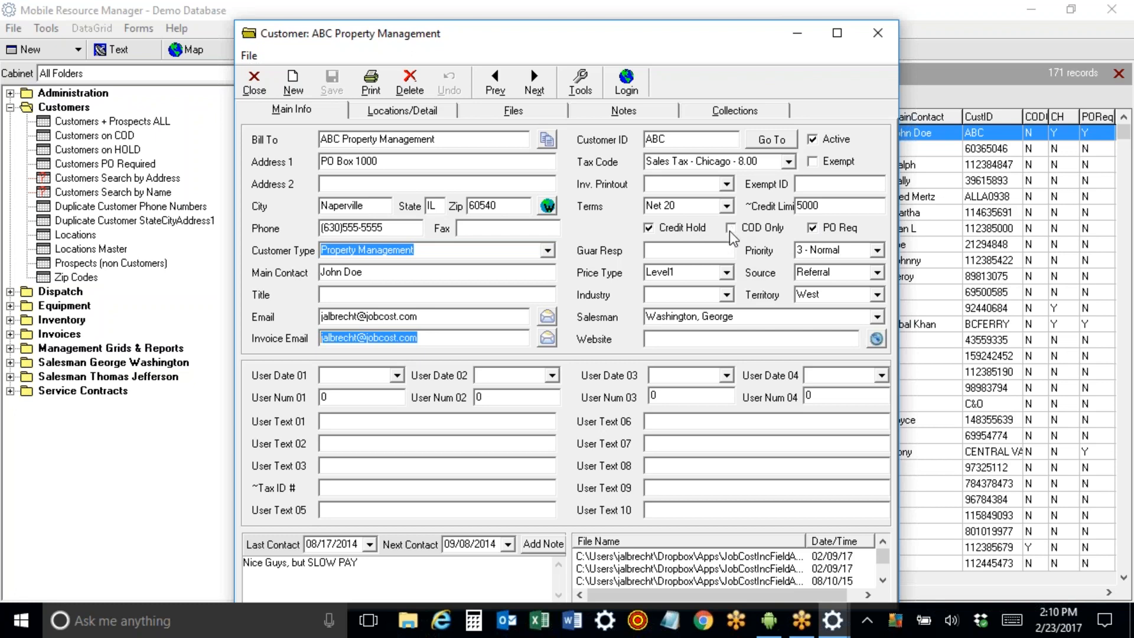
{"action": "left_click", "coordinate": [725, 317]}
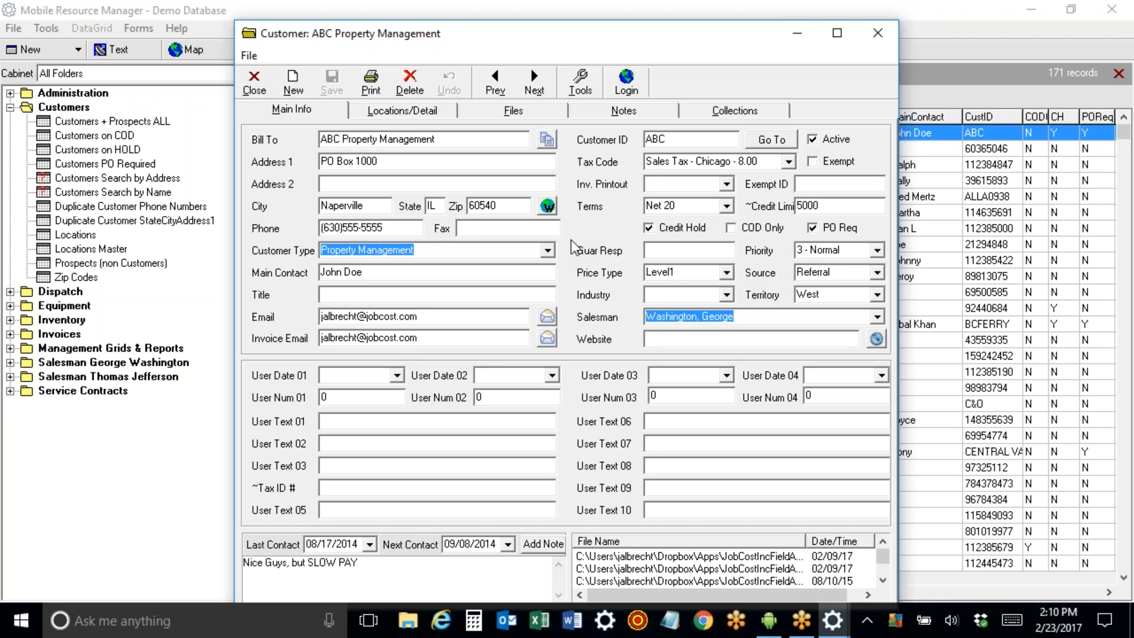
{"action": "left_click", "coordinate": [548, 250]}
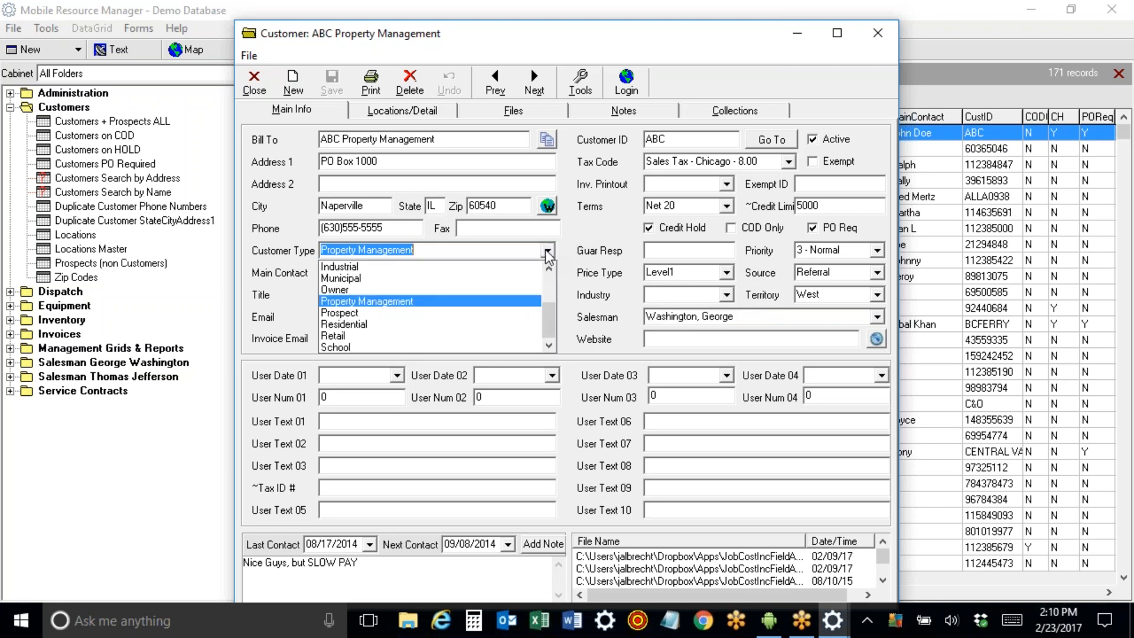
Try Prospect as the customer type, then revert to Property Management and save.
{"action": "left_click", "coordinate": [463, 313]}
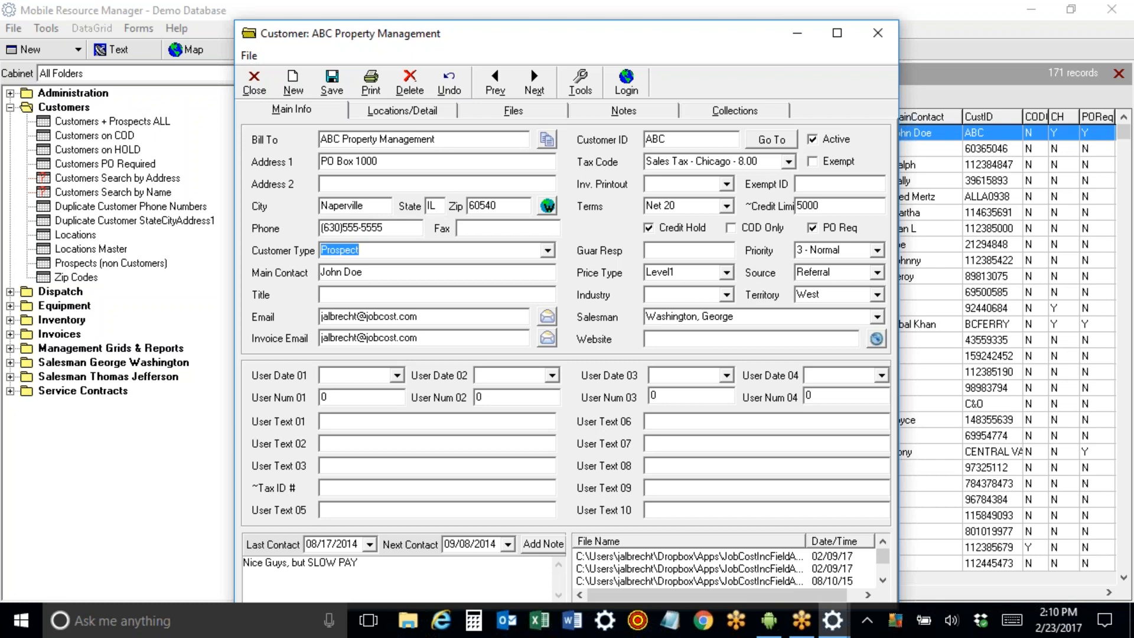
{"action": "left_click", "coordinate": [548, 251]}
{"action": "left_click", "coordinate": [449, 302]}
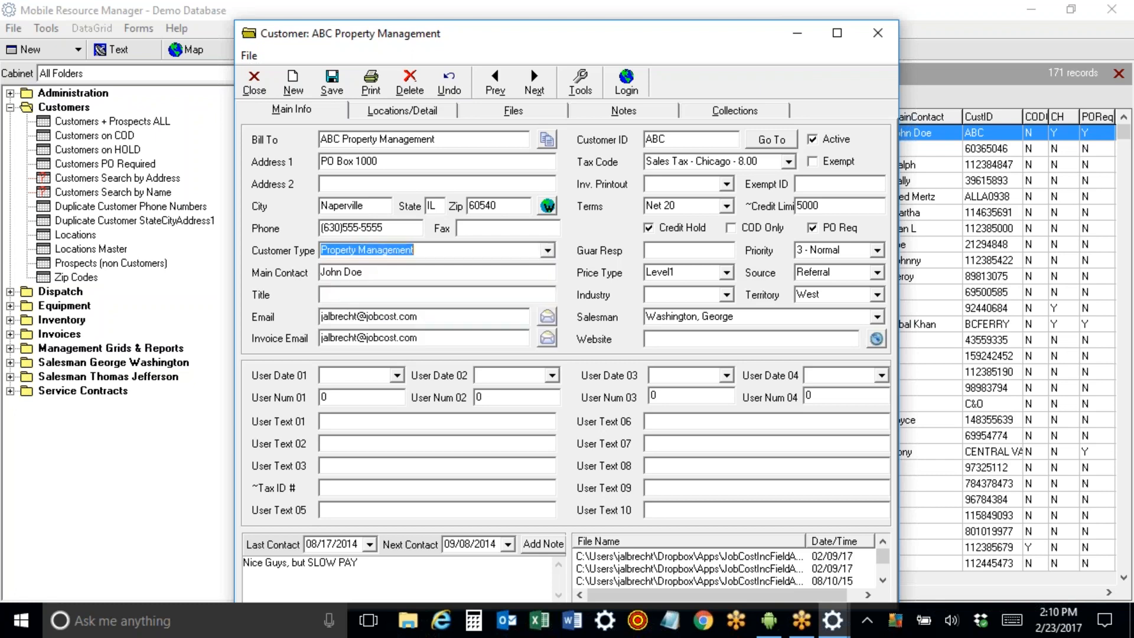
{"action": "key", "text": "ctrl+s"}
Set the customer type to Customer and move the customer window aside to reveal the grid.
{"action": "left_click", "coordinate": [548, 250]}
{"action": "scroll", "coordinate": [554, 334], "scroll_direction": "up", "scroll_amount": 2}
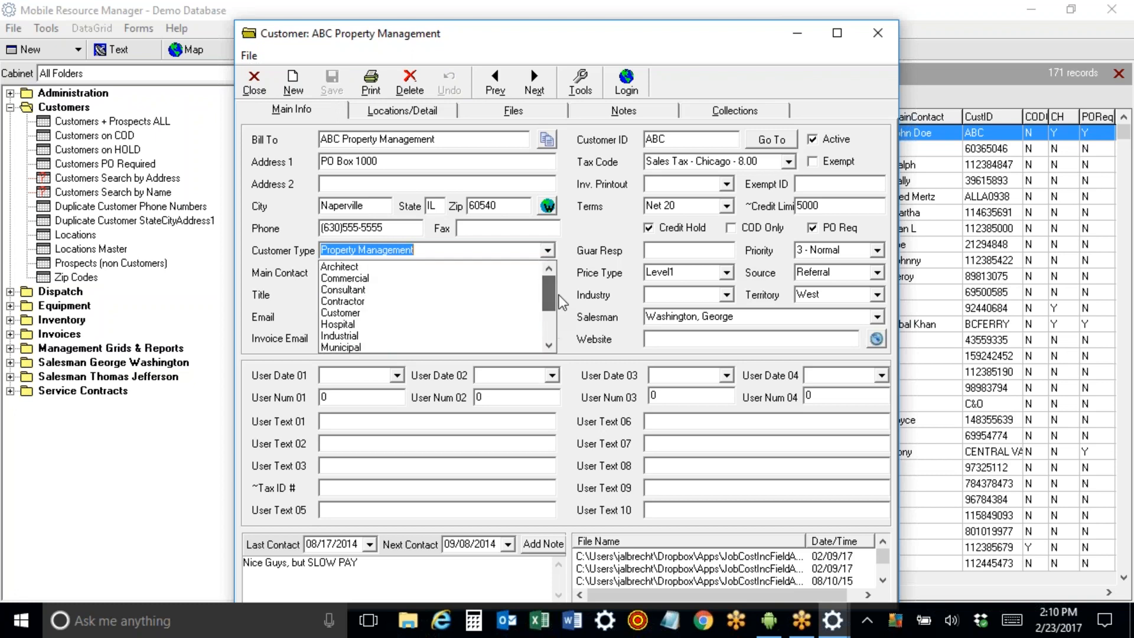
{"action": "left_click", "coordinate": [532, 312]}
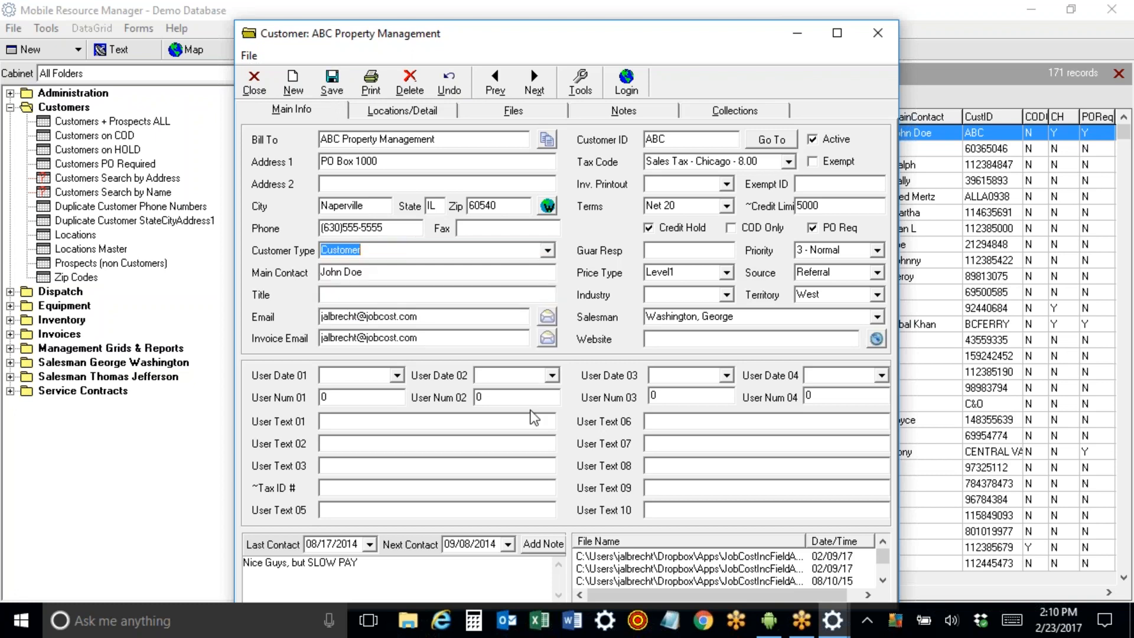
{"action": "left_click_drag", "start_coordinate": [432, 35], "coordinate": [329, 16]}
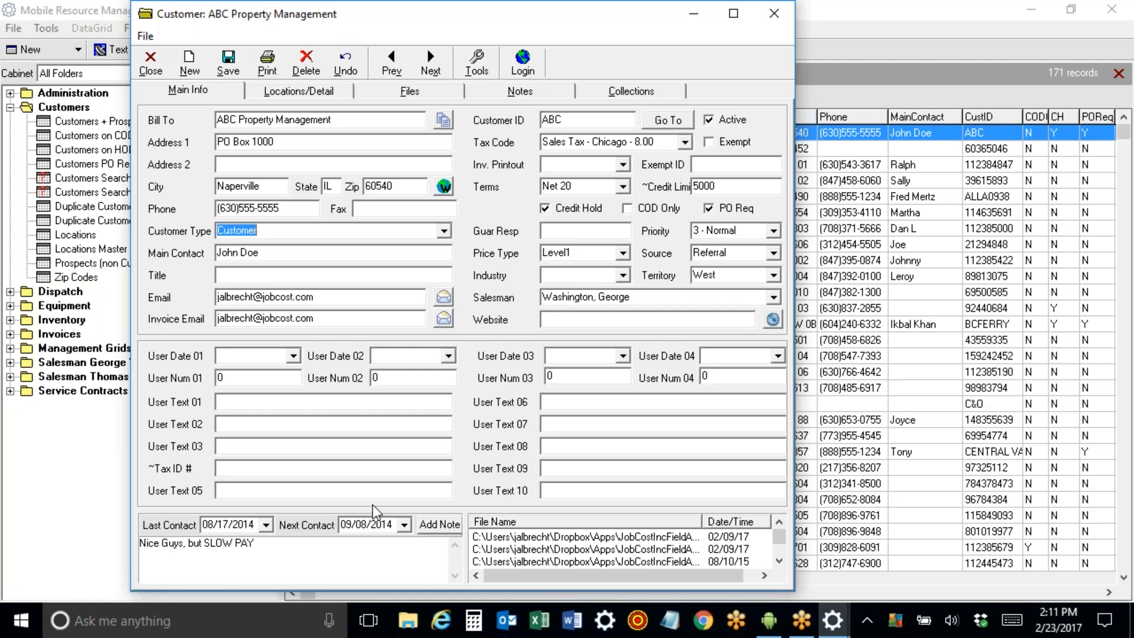
Maximize the customer window and review the 'Nice Guys, but SLOW PAY' note on the Notes tab.
{"action": "left_click_drag", "start_coordinate": [283, 547], "coordinate": [135, 549]}
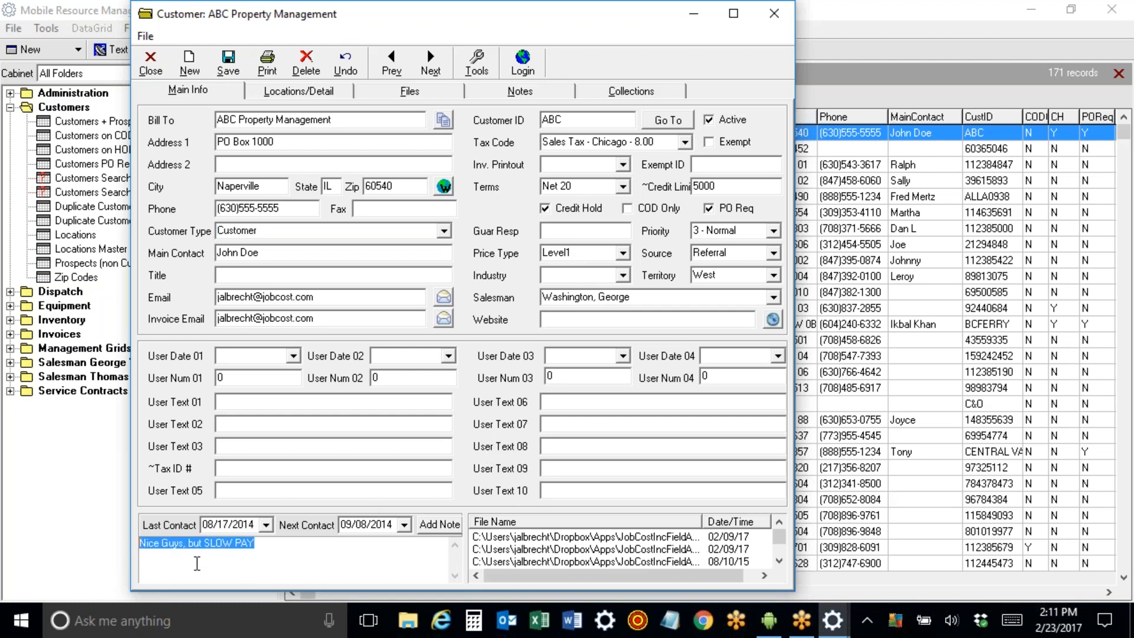
{"action": "left_click", "coordinate": [733, 16]}
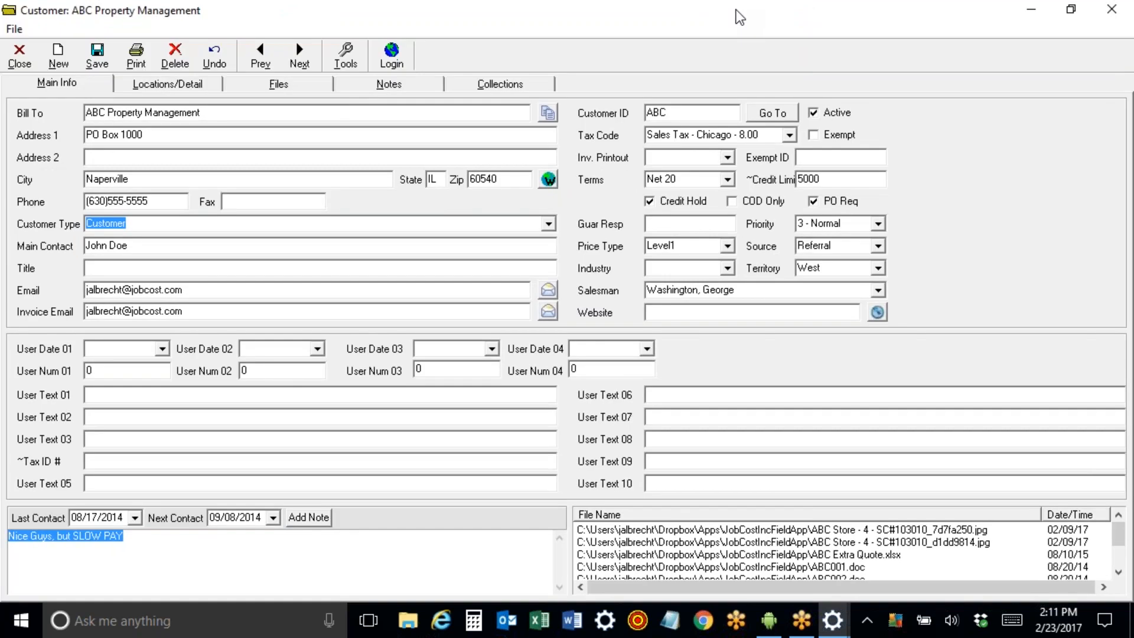
{"action": "left_click", "coordinate": [419, 93]}
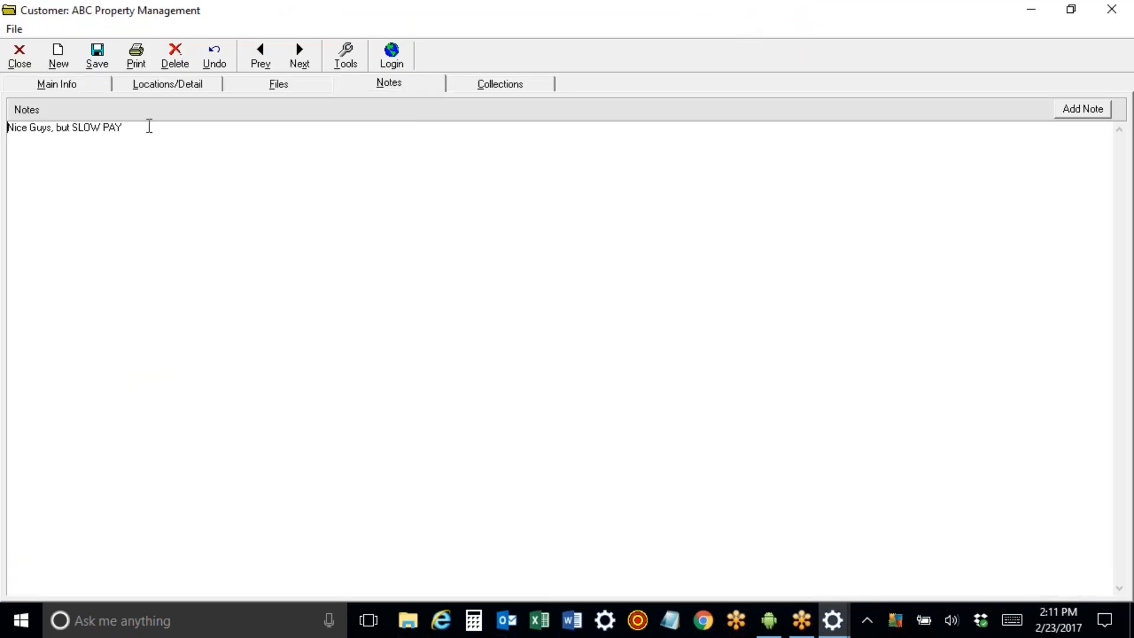
{"action": "left_click_drag", "start_coordinate": [129, 127], "coordinate": [41, 104]}
{"action": "left_click", "coordinate": [52, 84]}
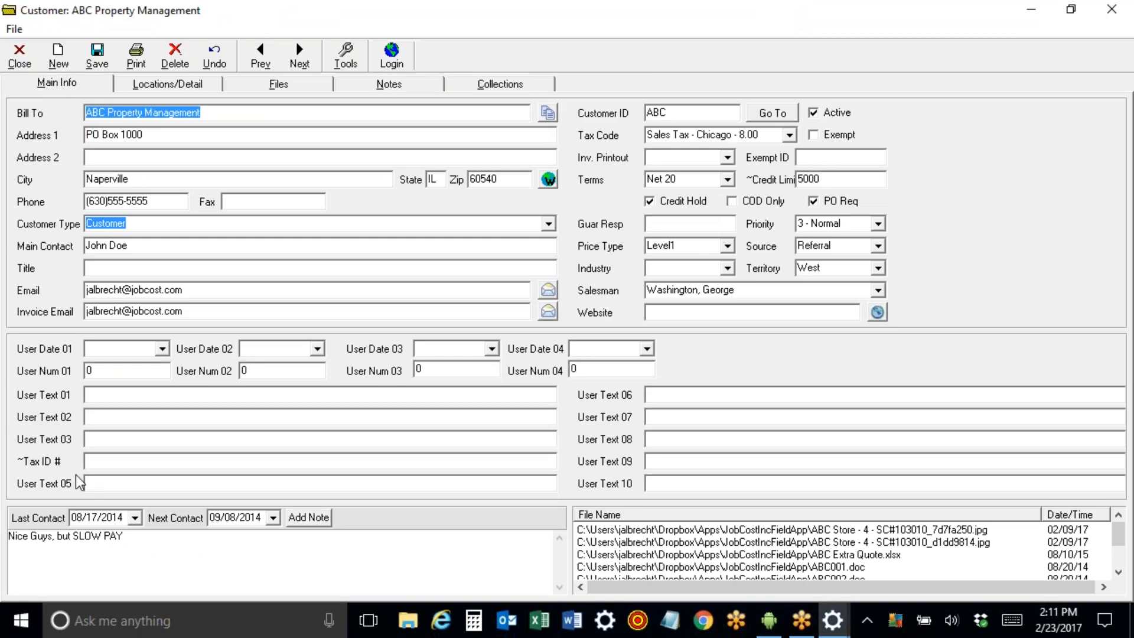
{"action": "left_click", "coordinate": [358, 87]}
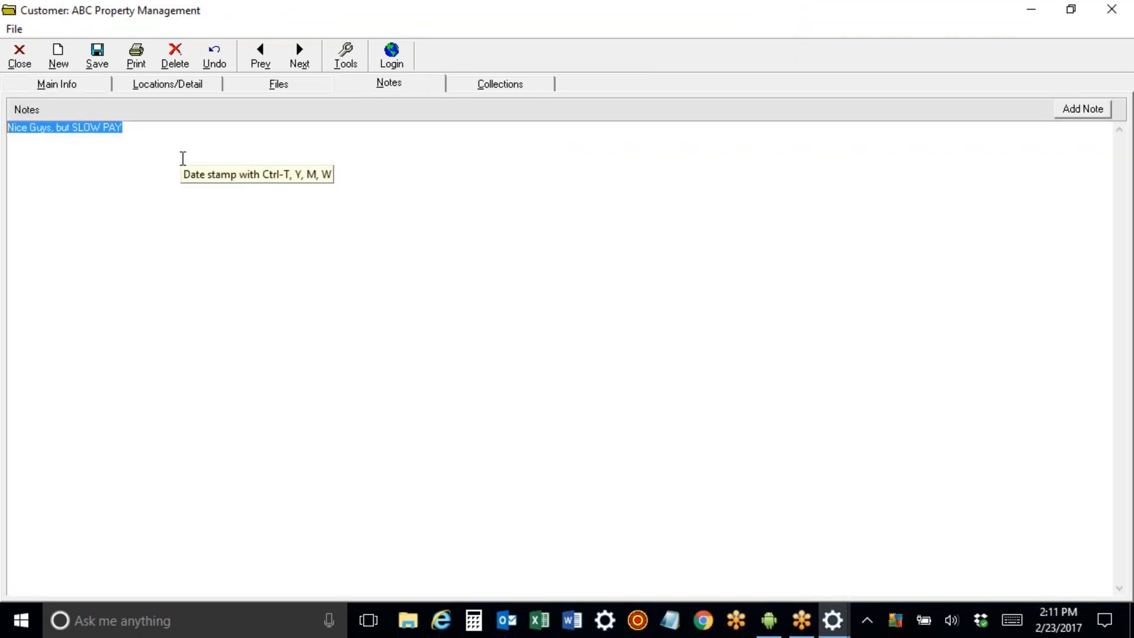
{"action": "left_click", "coordinate": [69, 85]}
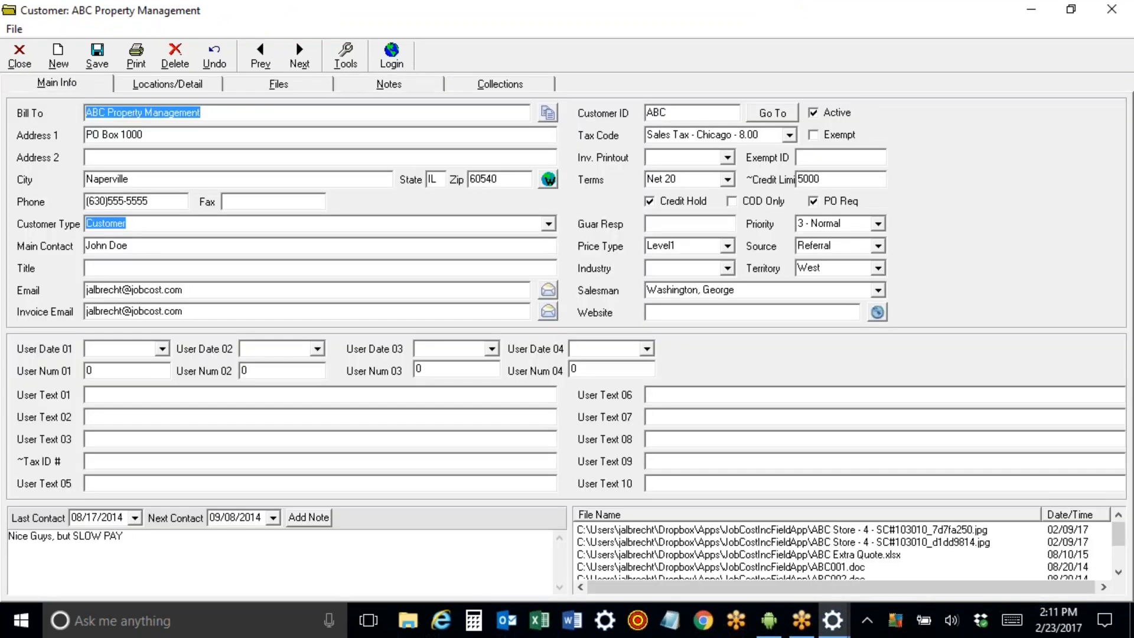
Click through the attached files list, ending on ABC Extra Quote.xlsx.
{"action": "left_click", "coordinate": [711, 533]}
{"action": "left_click", "coordinate": [709, 542]}
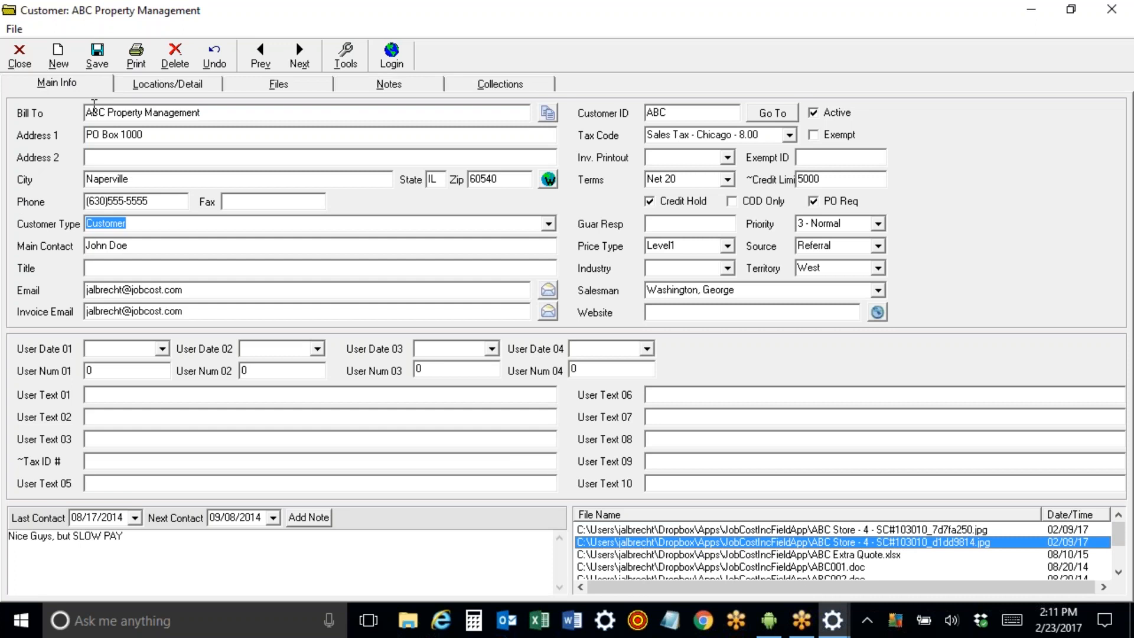
{"action": "double_click", "coordinate": [104, 113]}
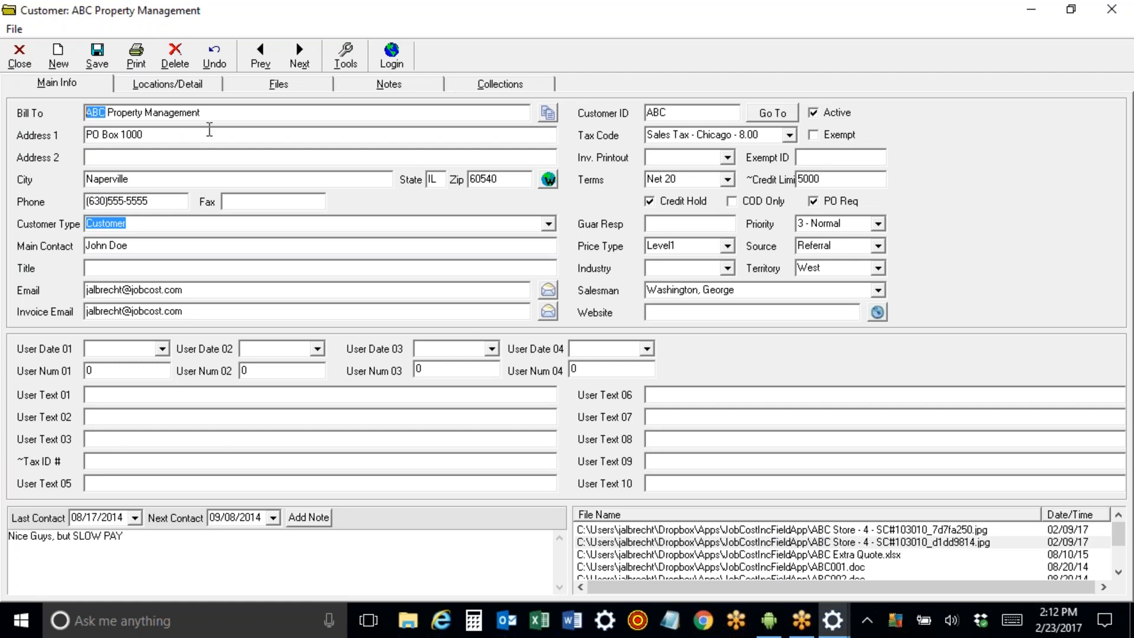
{"action": "left_click", "coordinate": [863, 557]}
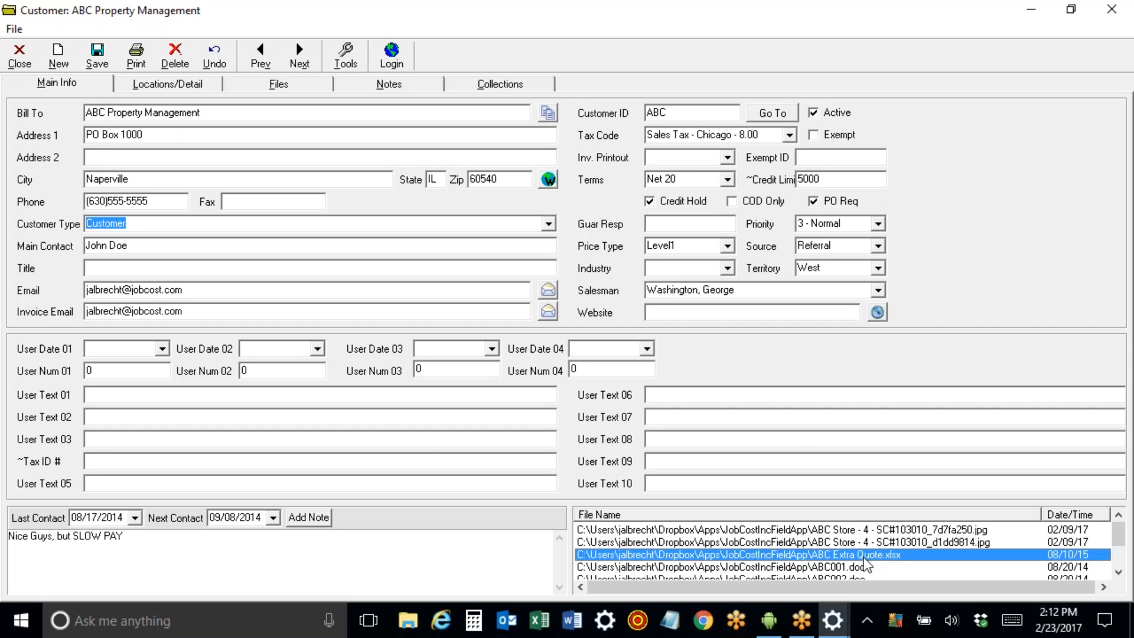
Preview the ABC Store photo and ABC Extra Quote.xlsx, closing Excel without saving.
{"action": "double_click", "coordinate": [862, 531]}
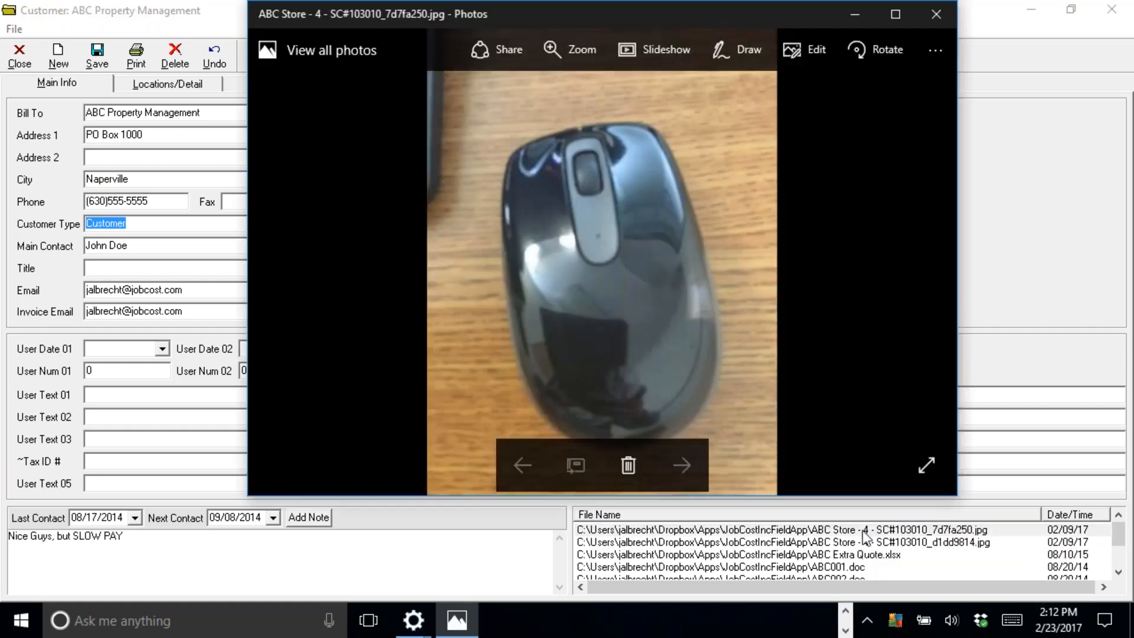
{"action": "left_click", "coordinate": [936, 14]}
{"action": "left_click", "coordinate": [874, 557]}
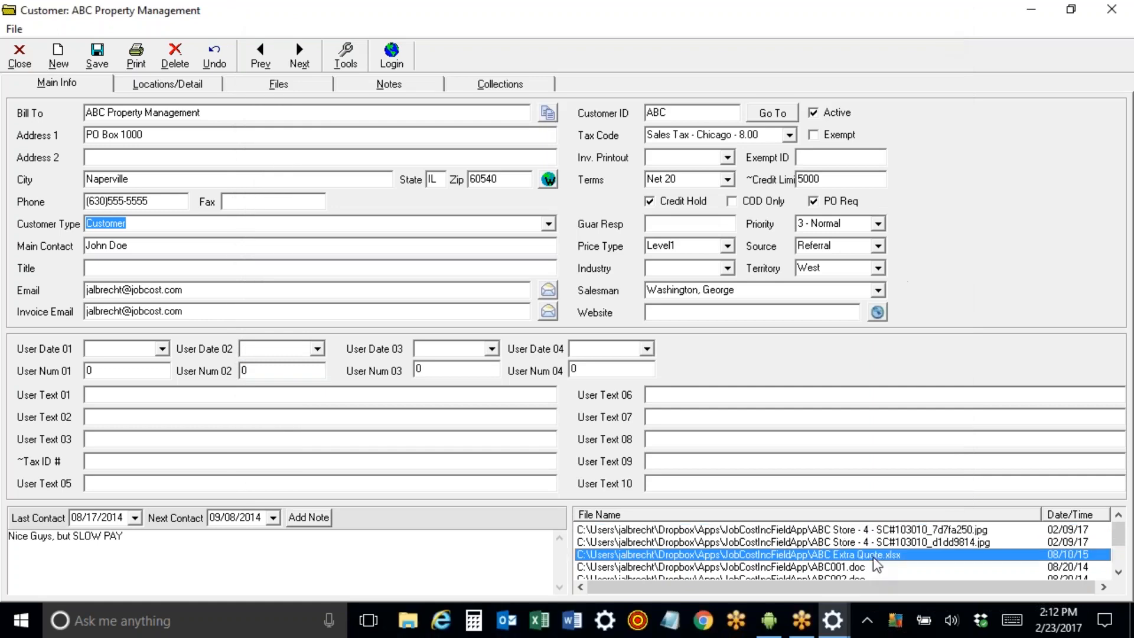
{"action": "double_click", "coordinate": [874, 556]}
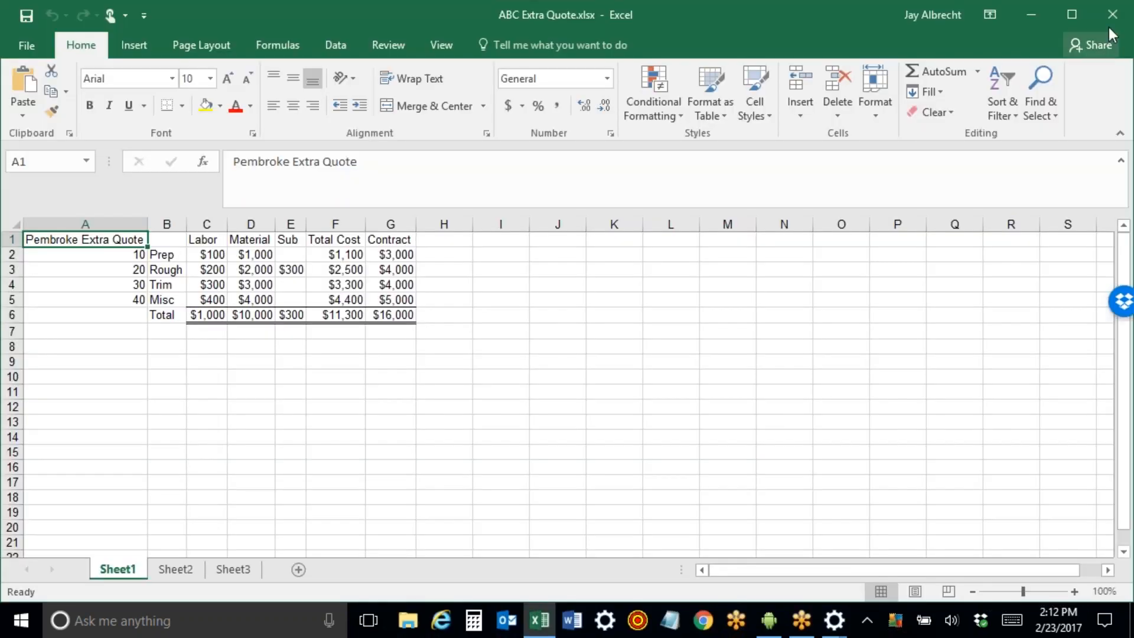
{"action": "left_click", "coordinate": [1112, 17]}
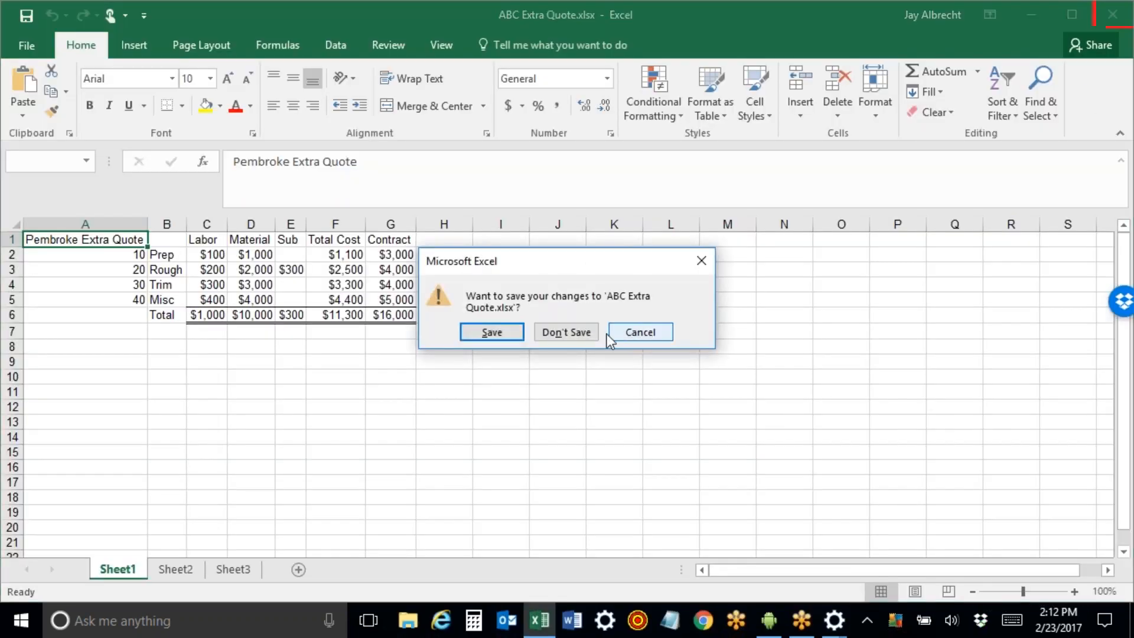
{"action": "left_click", "coordinate": [566, 331]}
Preview the ABC House Fall.JPG photo and close it.
{"action": "scroll", "coordinate": [871, 569], "scroll_direction": "down", "scroll_amount": 2}
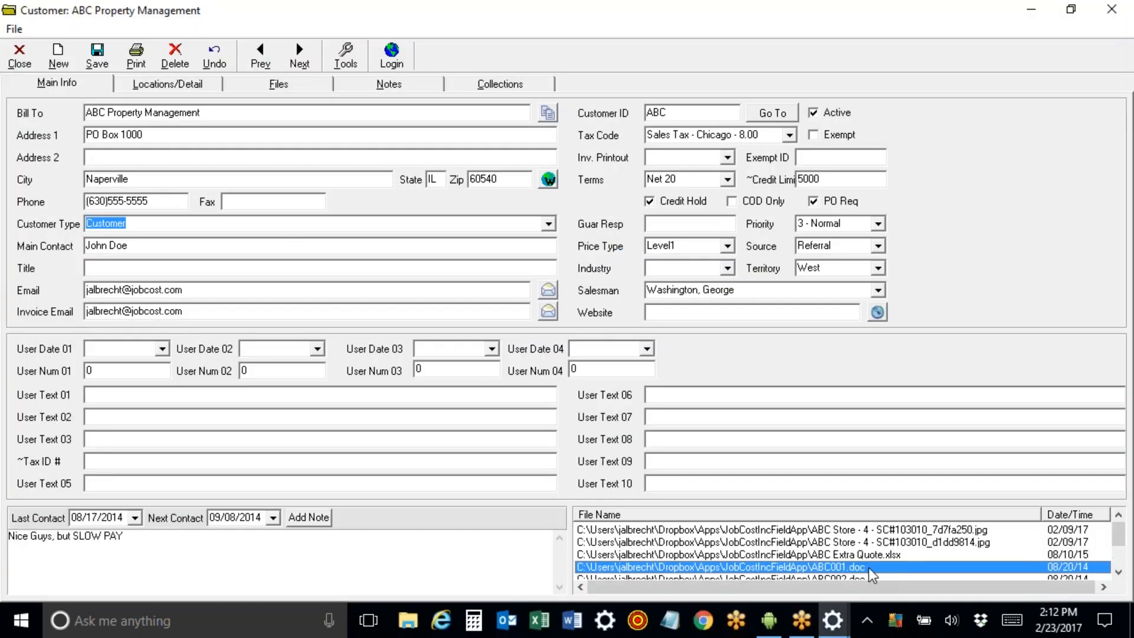
{"action": "double_click", "coordinate": [870, 565]}
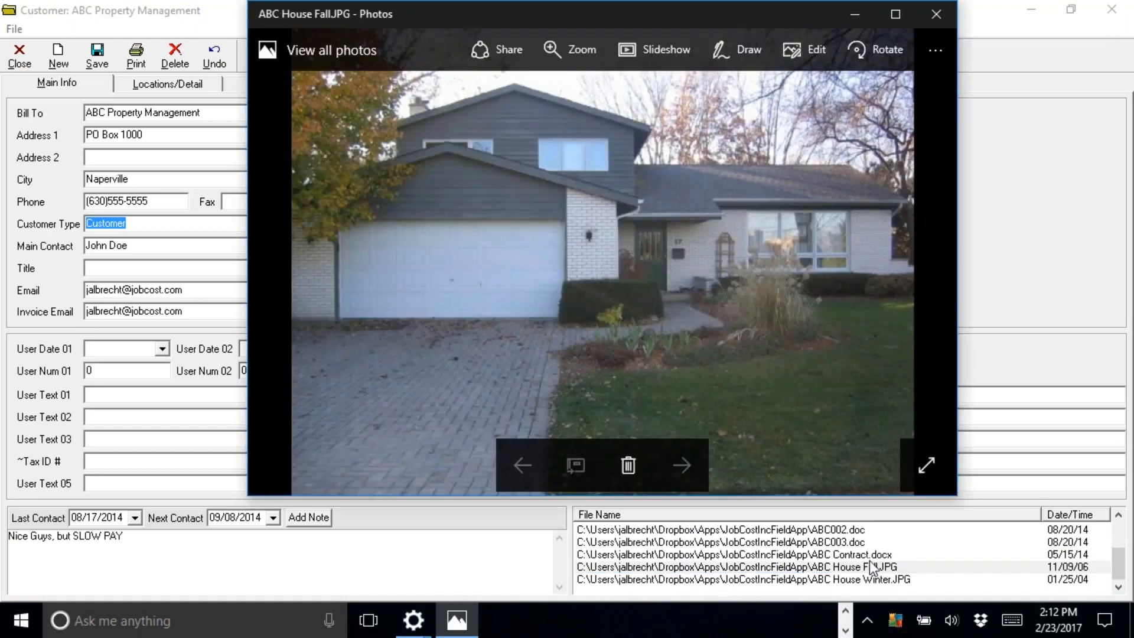
{"action": "left_click", "coordinate": [939, 19]}
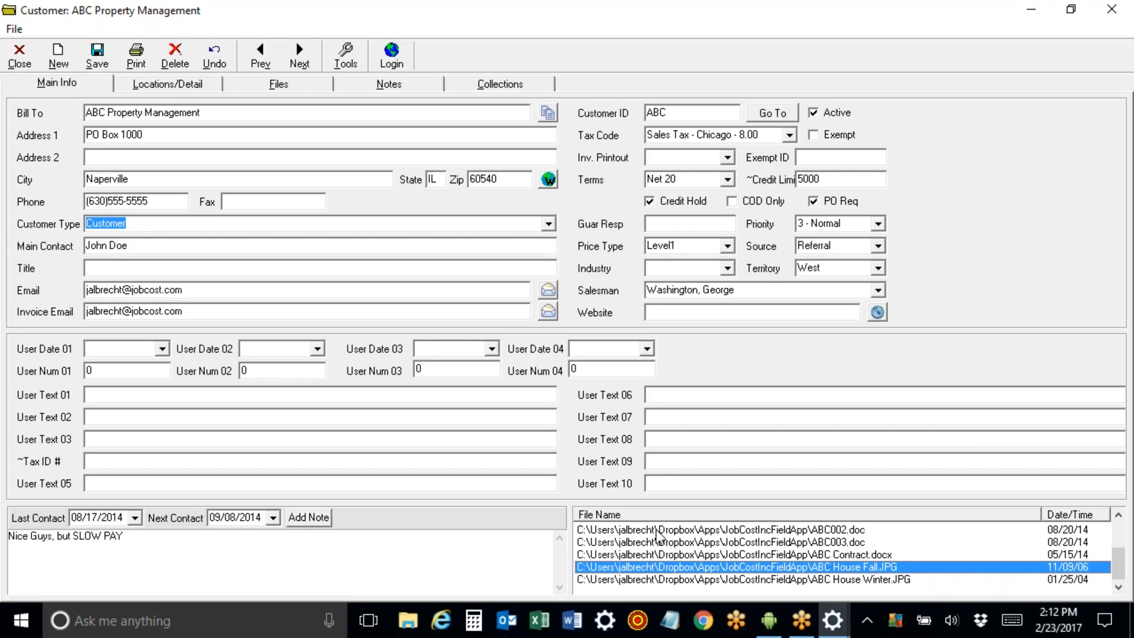
Check the attached files of the ABC Building #1 location, then close it.
{"action": "left_click_drag", "start_coordinate": [106, 113], "coordinate": [28, 108]}
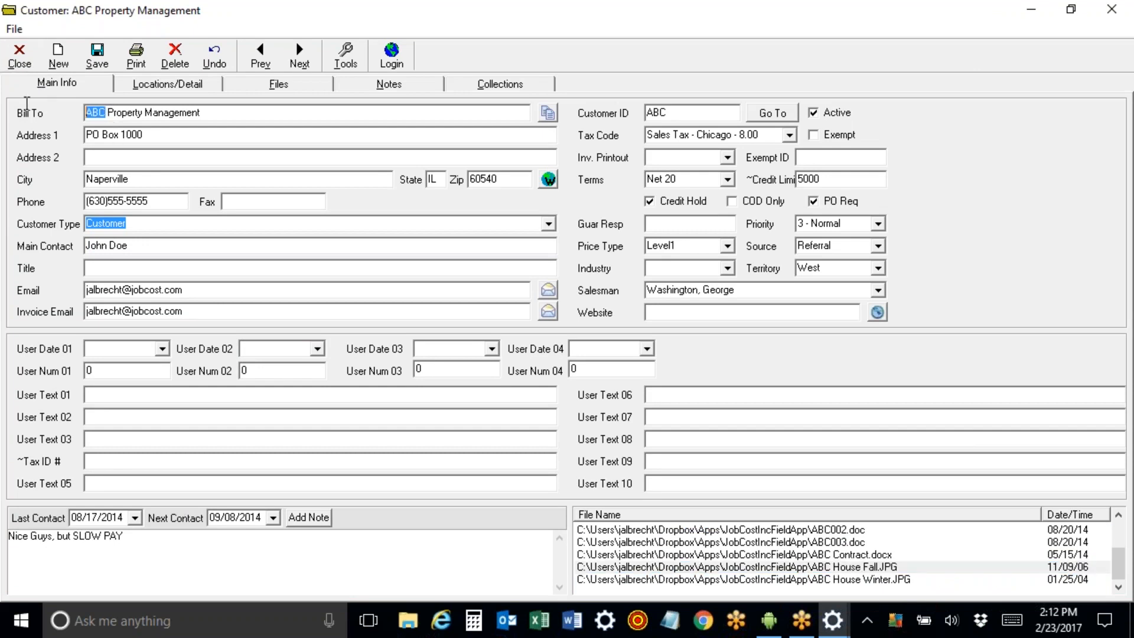
{"action": "left_click", "coordinate": [154, 88]}
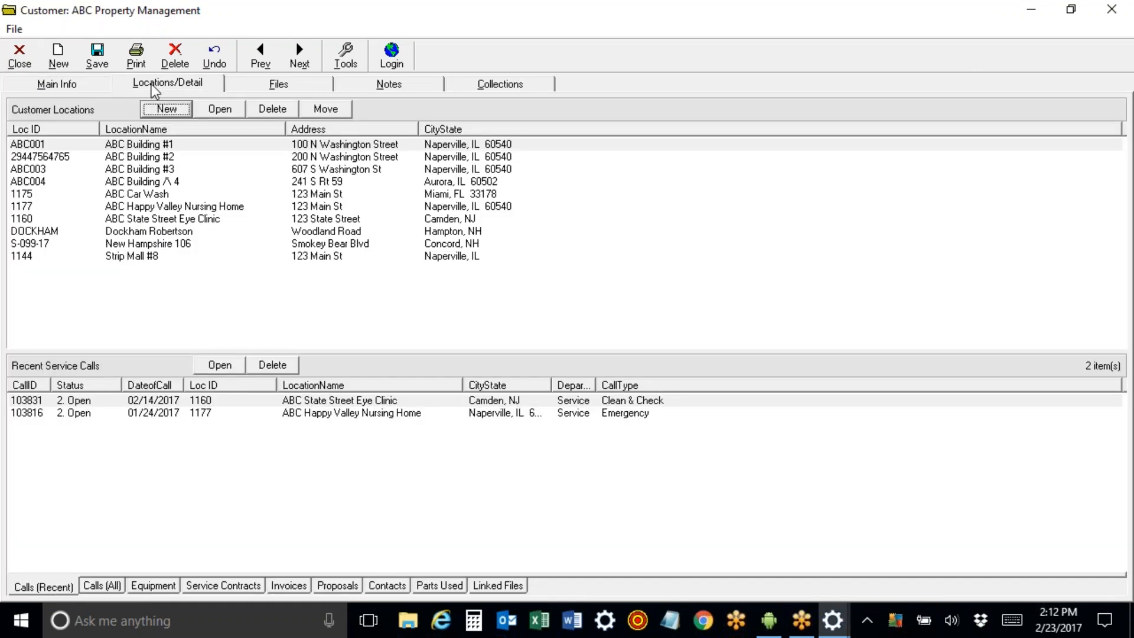
{"action": "double_click", "coordinate": [147, 147]}
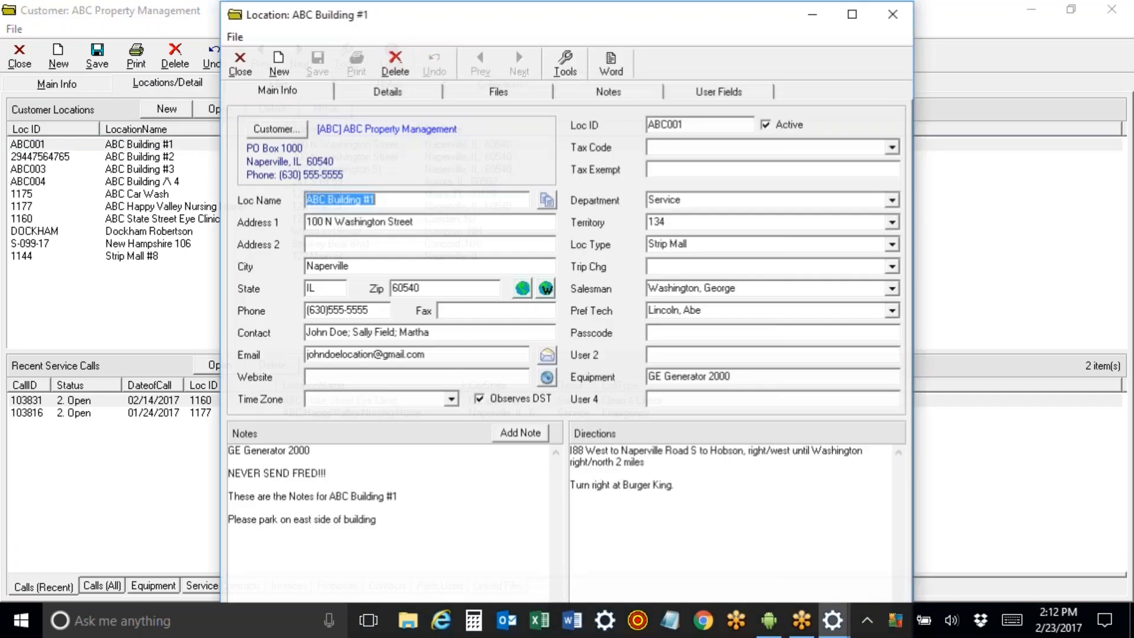
{"action": "left_click", "coordinate": [498, 91]}
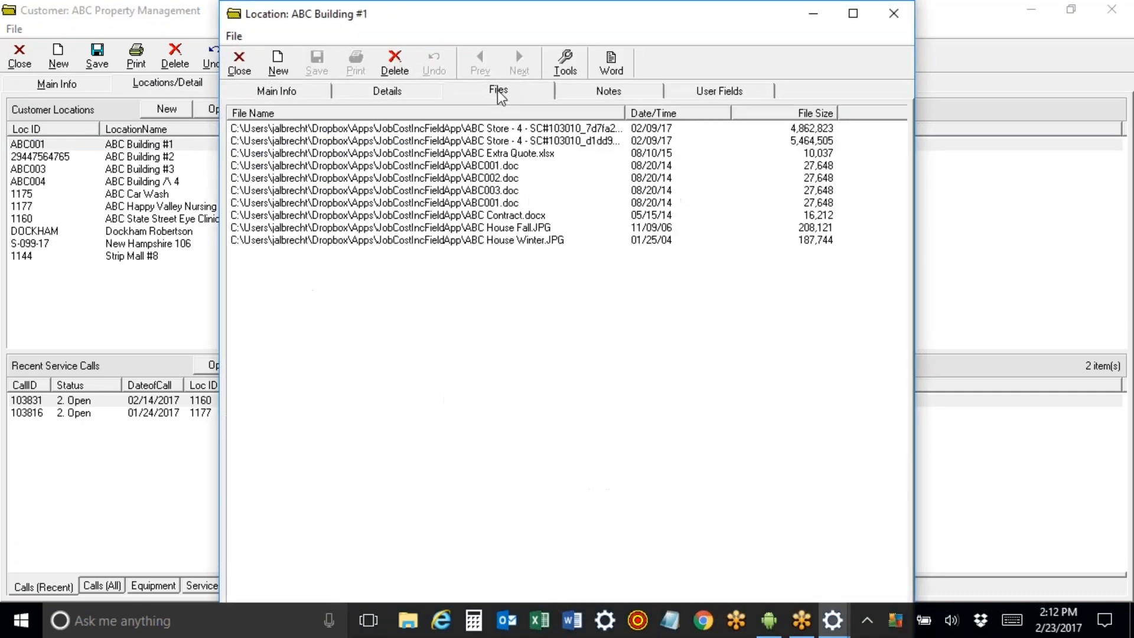
{"action": "left_click", "coordinate": [248, 71]}
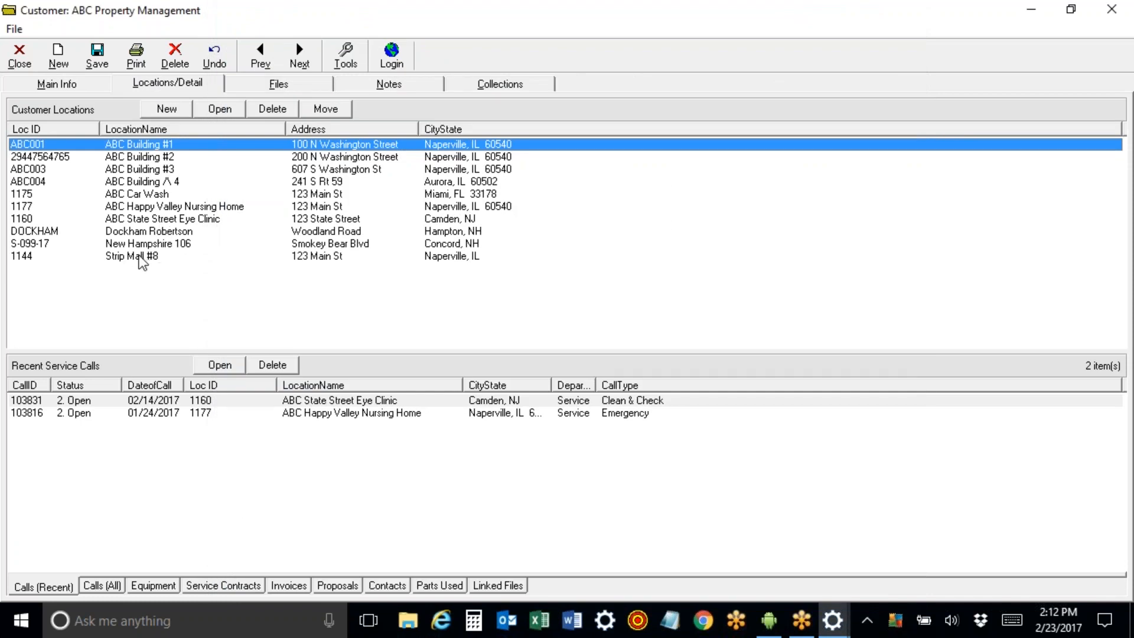
Check the Strip Mall #8 location's files, which are empty, then close it.
{"action": "double_click", "coordinate": [141, 259]}
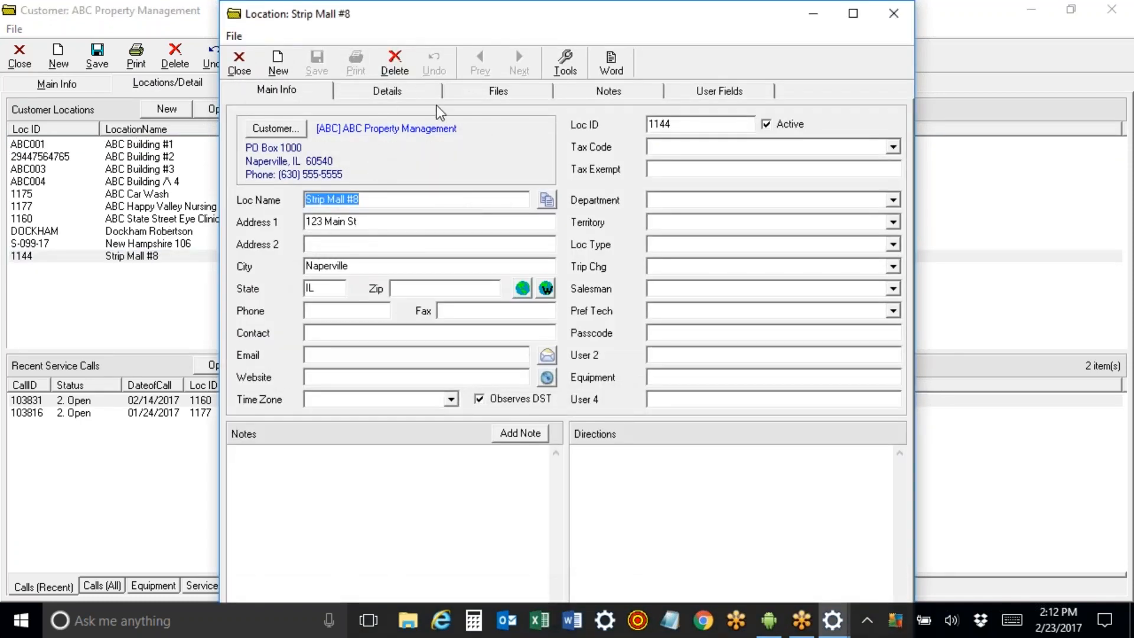
{"action": "left_click", "coordinate": [472, 89]}
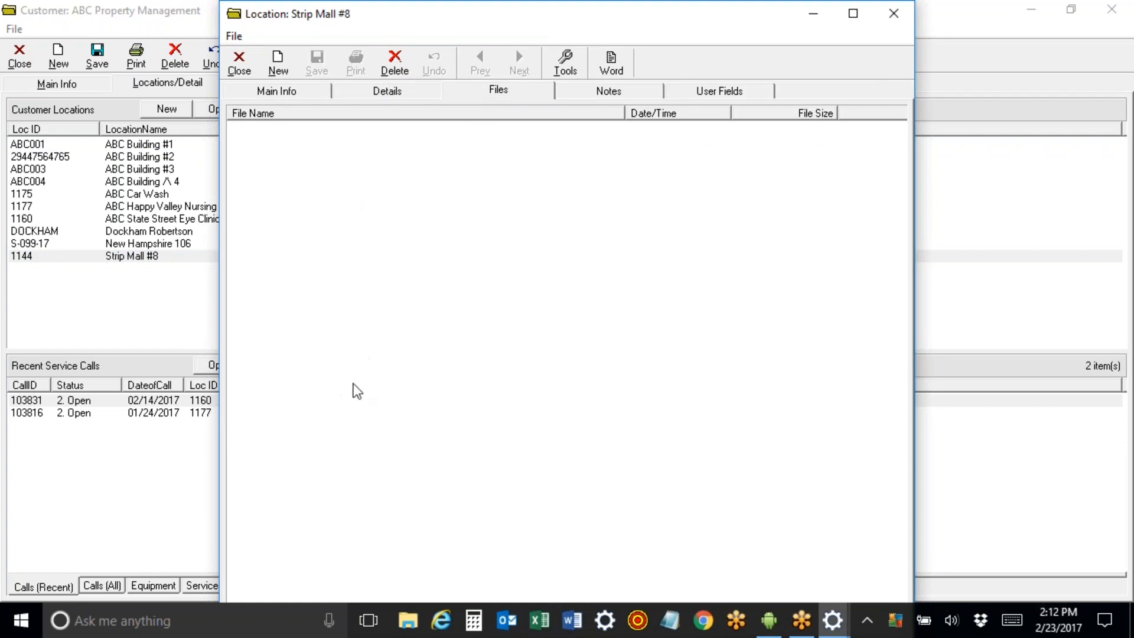
{"action": "left_click", "coordinate": [240, 65]}
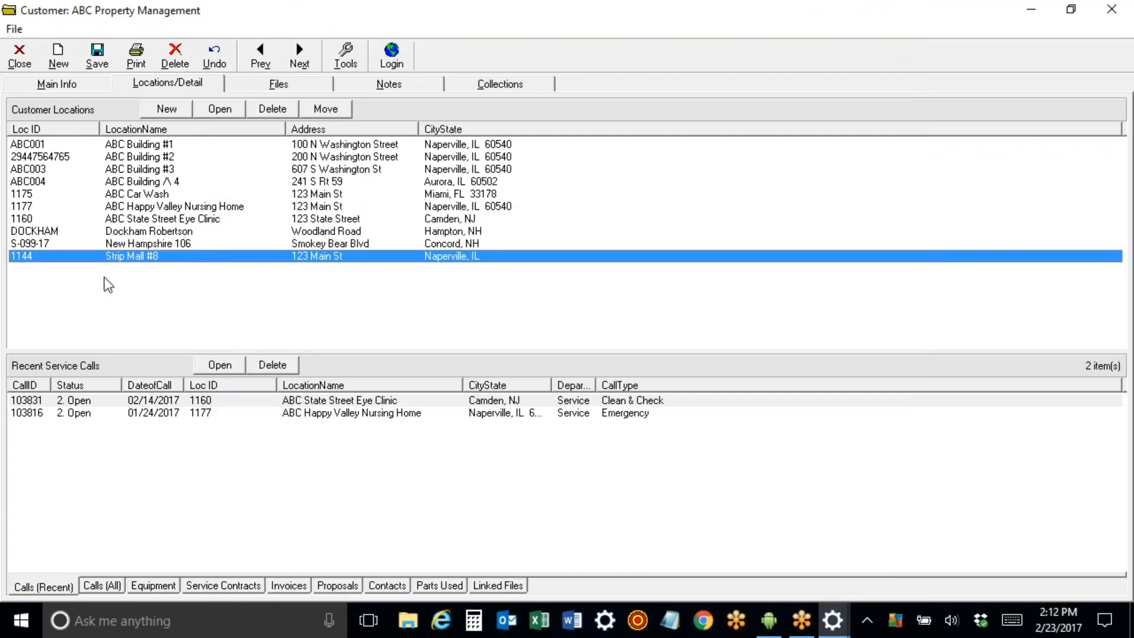
Review ABC Building #1's 7 equipment items on its Details tab, then close and return to Main Info.
{"action": "left_click", "coordinate": [83, 85]}
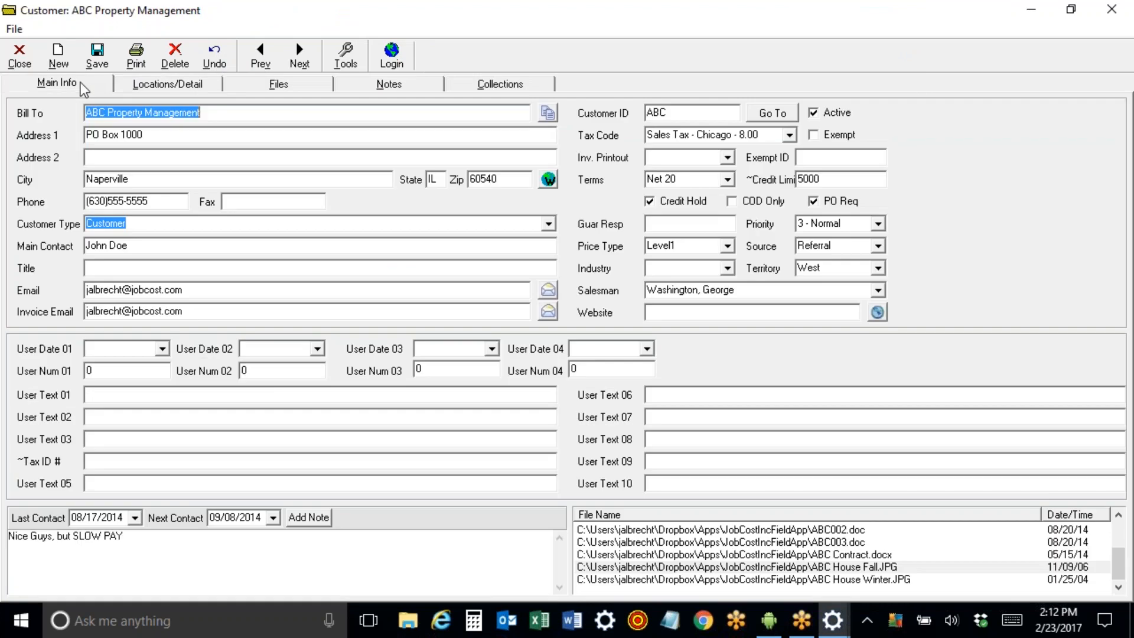
{"action": "left_click", "coordinate": [165, 86]}
{"action": "double_click", "coordinate": [168, 143]}
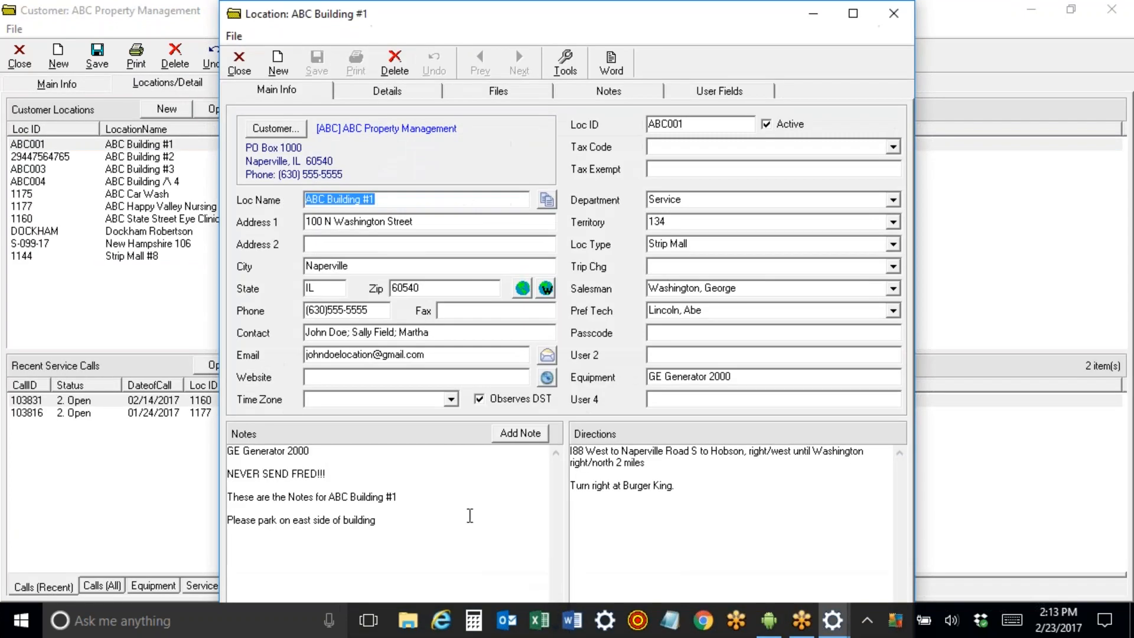
{"action": "left_click", "coordinate": [383, 91]}
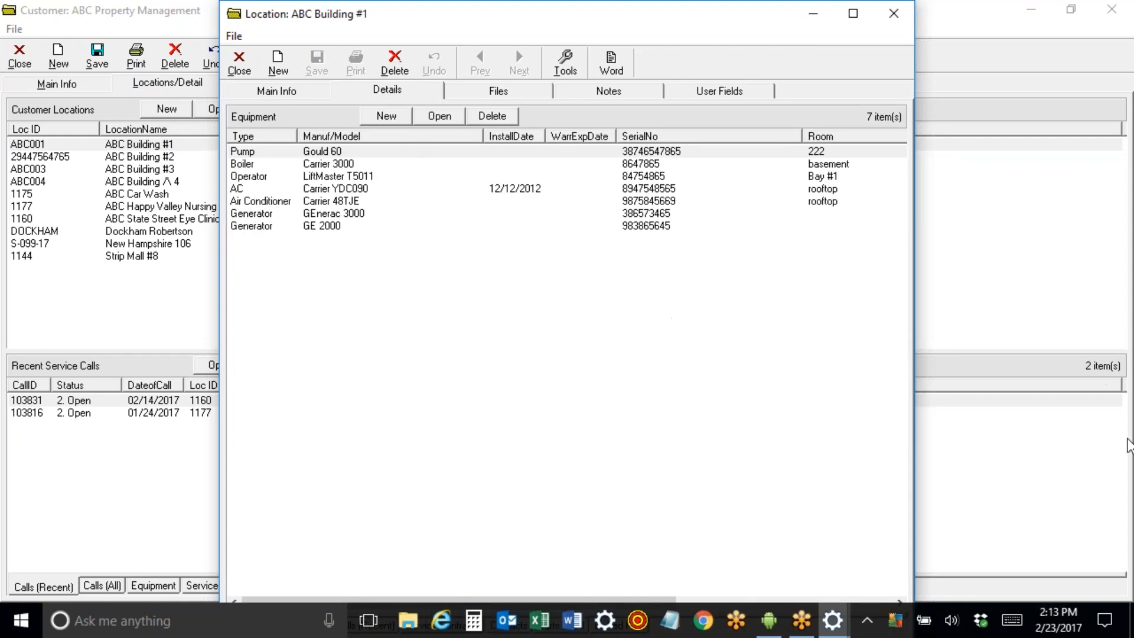
{"action": "left_click", "coordinate": [1114, 433]}
{"action": "left_click", "coordinate": [910, 377]}
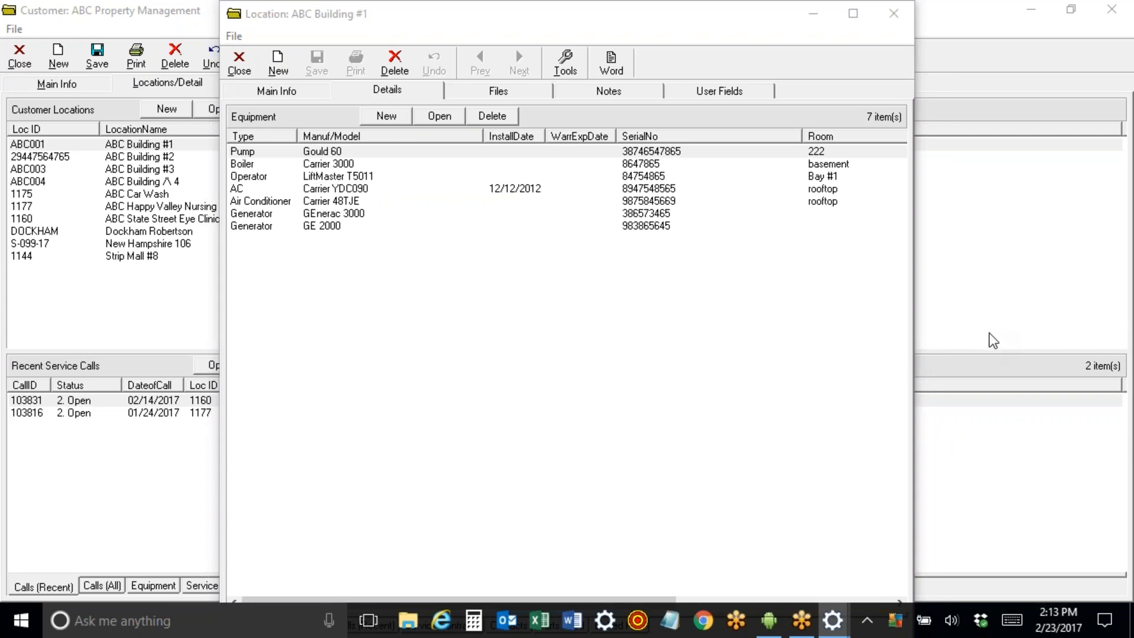
{"action": "left_click", "coordinate": [240, 66]}
{"action": "left_click", "coordinate": [57, 83]}
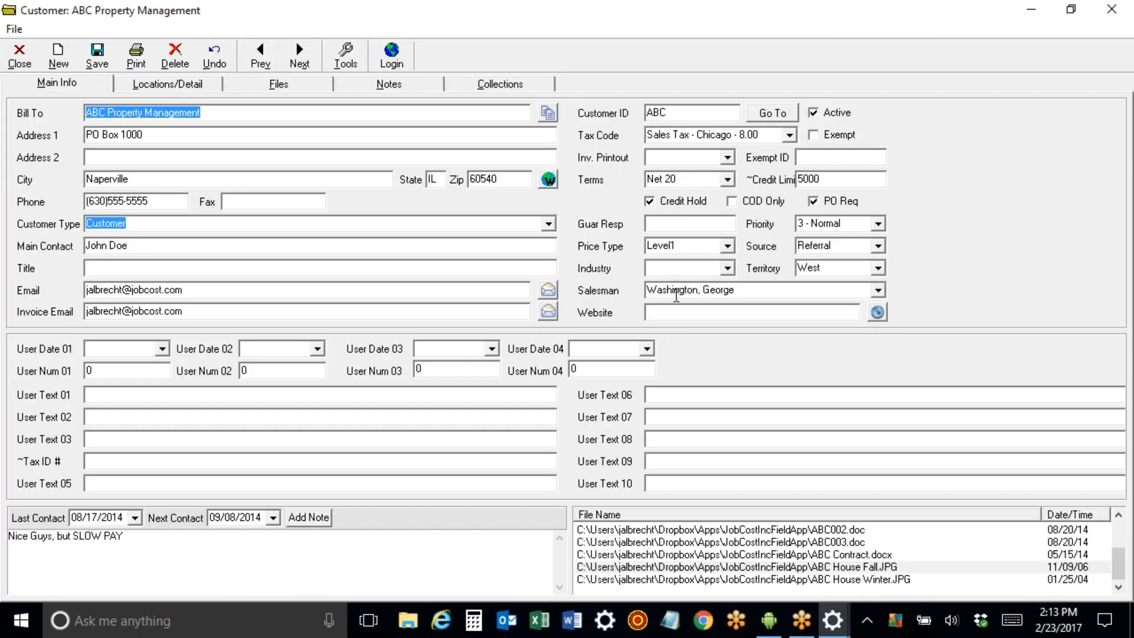
Select the Salesman value and save the ABC Property Management customer record.
{"action": "left_click", "coordinate": [720, 293]}
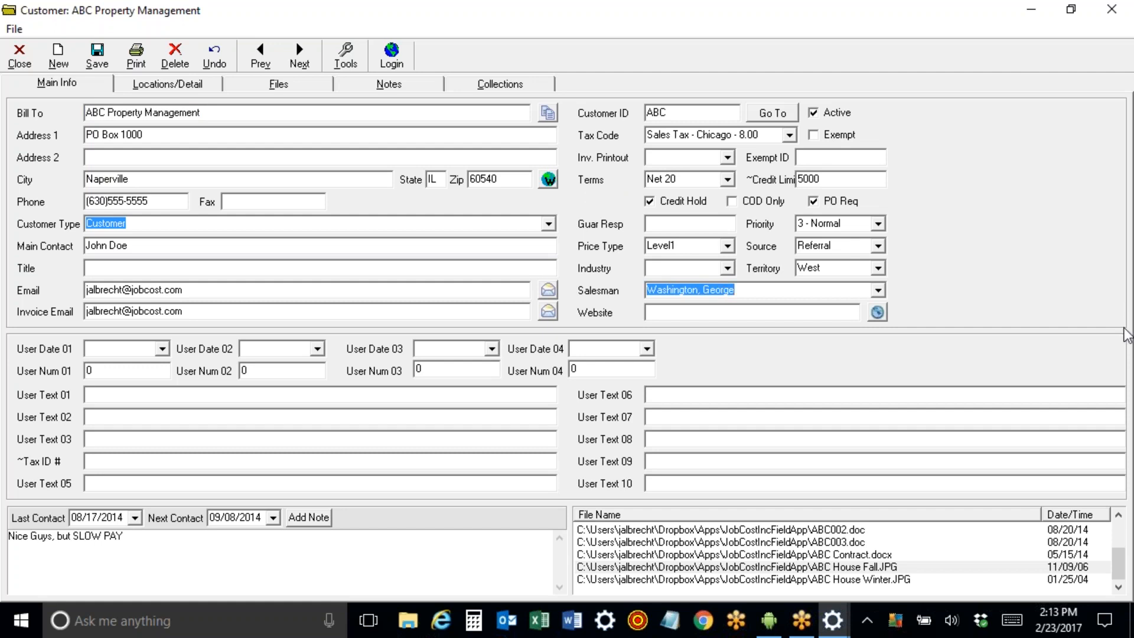
{"action": "left_click", "coordinate": [1124, 328]}
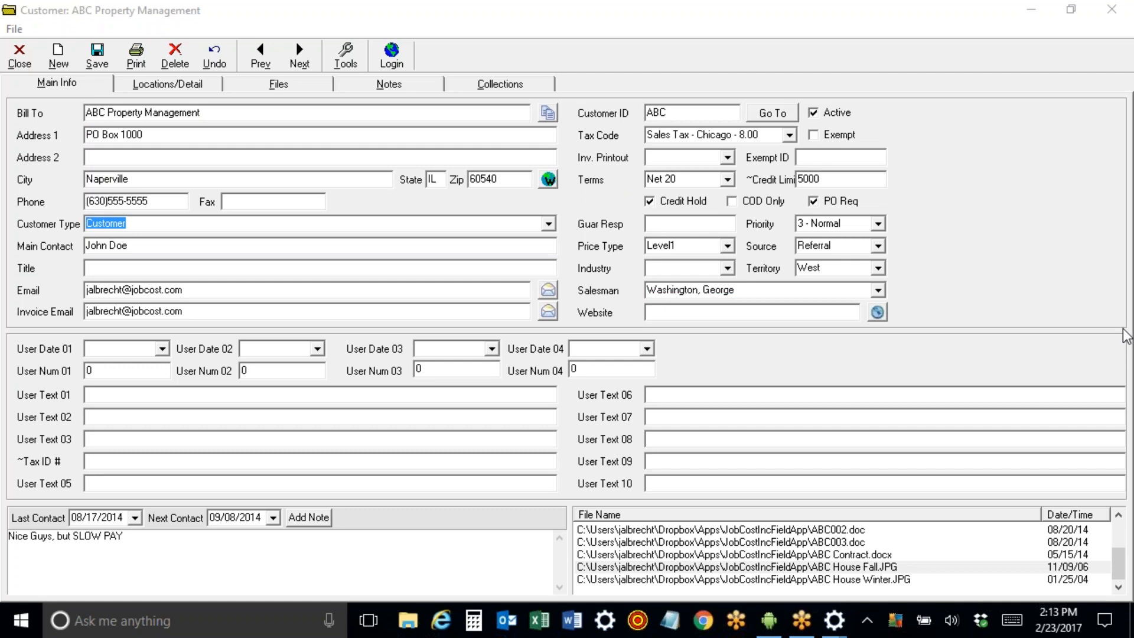
{"action": "left_click", "coordinate": [96, 56]}
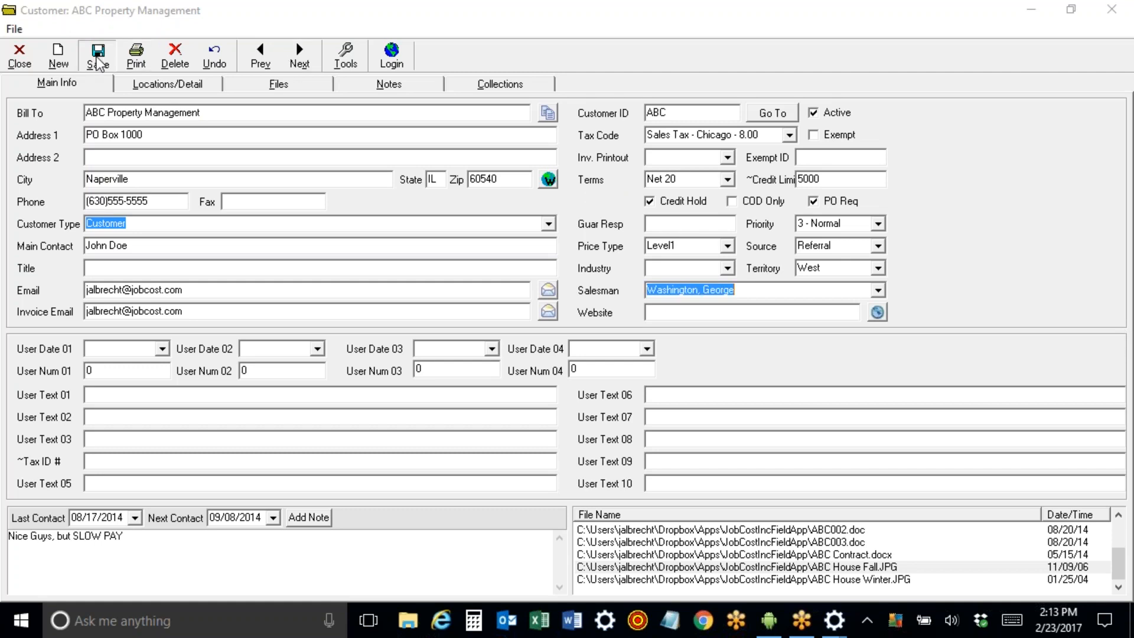
{"action": "left_click", "coordinate": [151, 87]}
Open ABC Building #1's Gould 60 pump record, clear its serial number, and close it.
{"action": "left_click", "coordinate": [223, 146]}
{"action": "double_click", "coordinate": [223, 146]}
{"action": "left_click", "coordinate": [354, 95]}
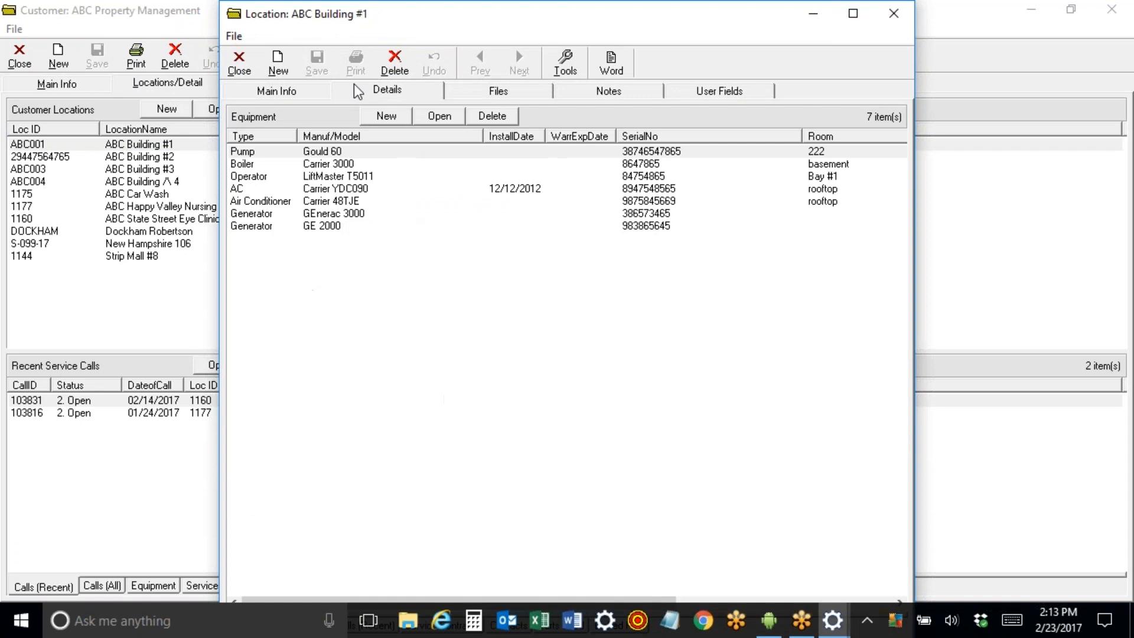
{"action": "double_click", "coordinate": [334, 153]}
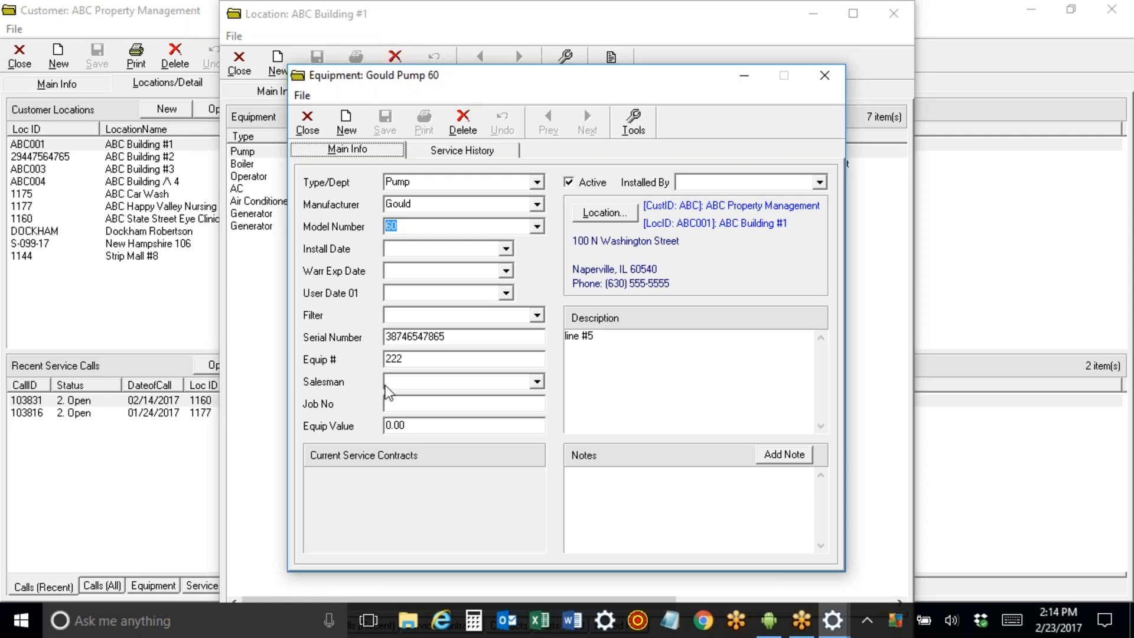
{"action": "left_click_drag", "start_coordinate": [445, 337], "coordinate": [278, 325]}
{"action": "key", "text": "Delete"}
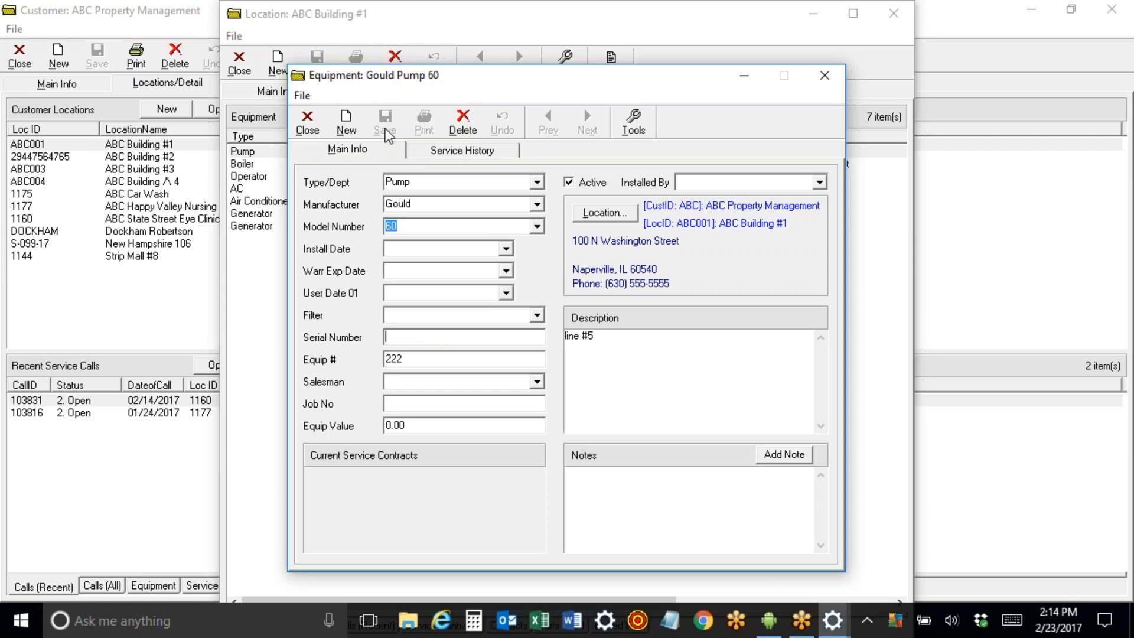
{"action": "left_click", "coordinate": [307, 122]}
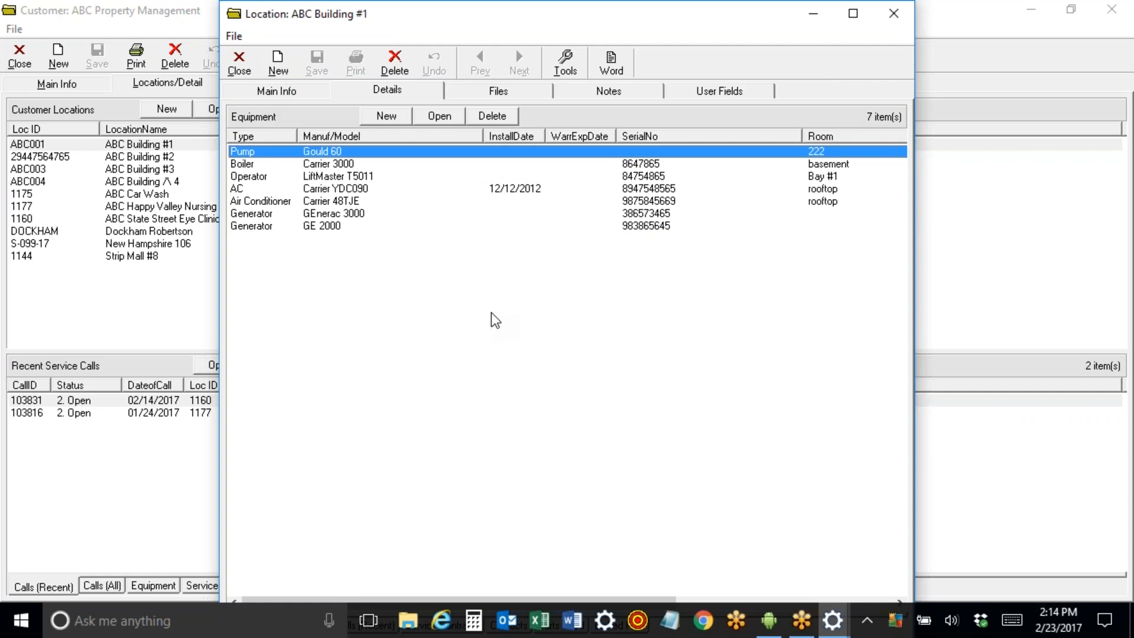
Select the Carrier YDC090 AC unit, view the location's main information, then close the location.
{"action": "left_click", "coordinate": [324, 193]}
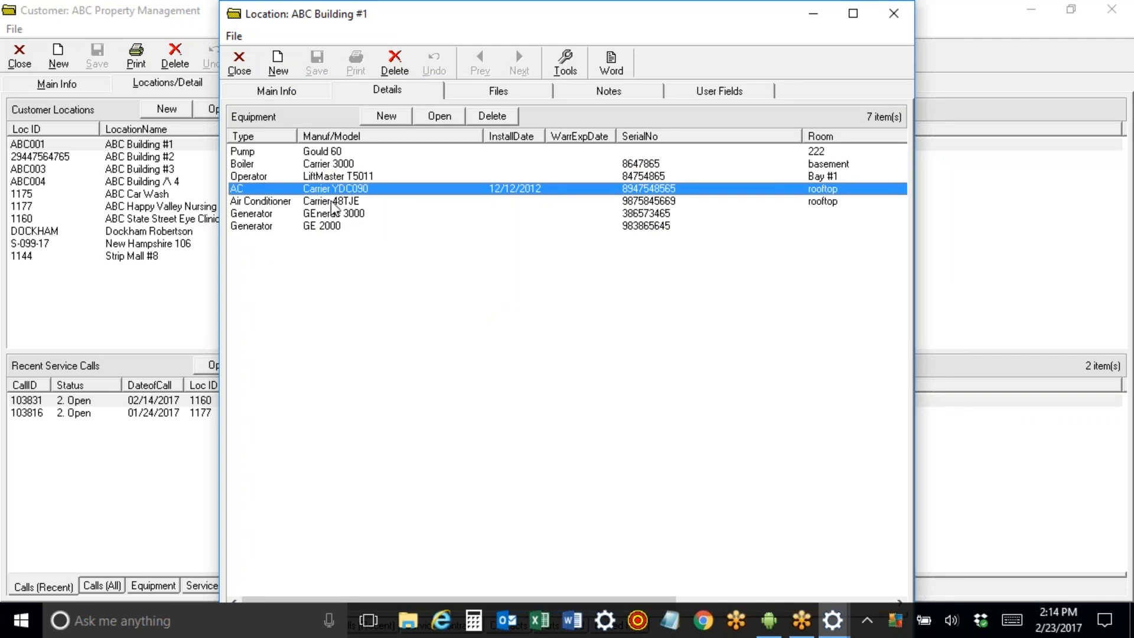
{"action": "left_click", "coordinate": [286, 93]}
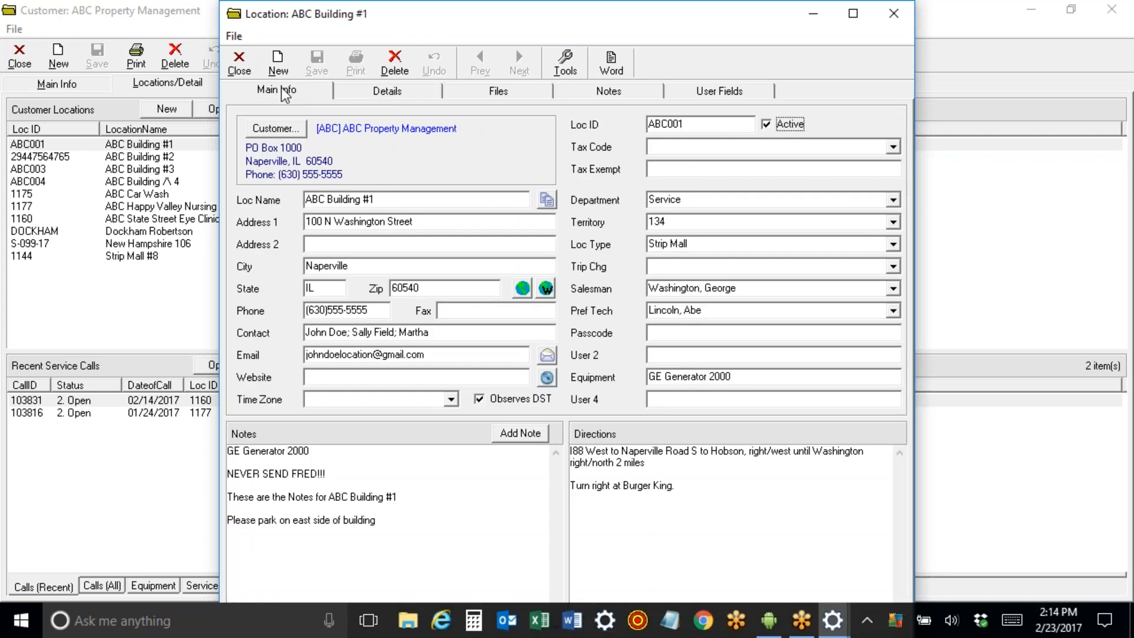
{"action": "left_click", "coordinate": [239, 62]}
Close the customer record and list All Employees under the Administration folder.
{"action": "left_click", "coordinate": [22, 59]}
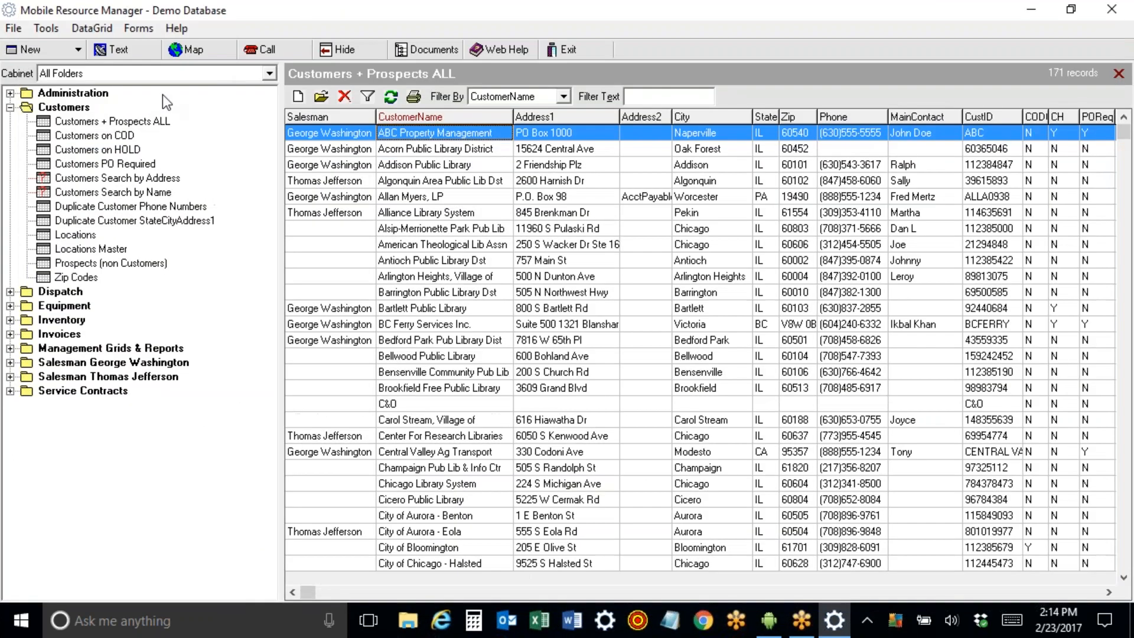
{"action": "left_click", "coordinate": [10, 107]}
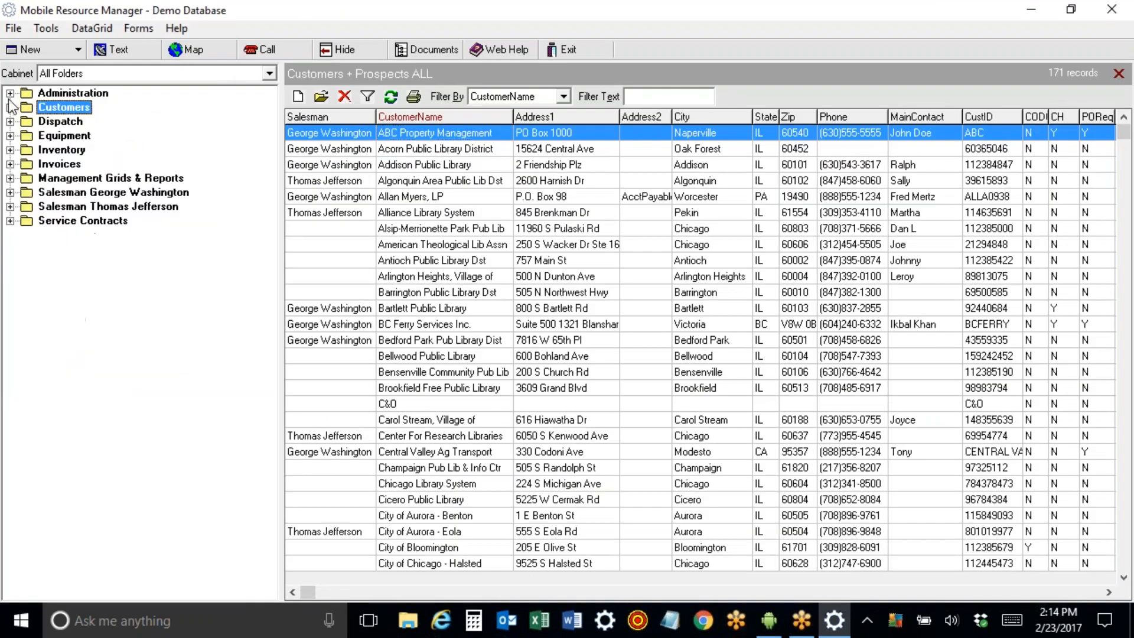
{"action": "left_click", "coordinate": [10, 93]}
{"action": "left_click", "coordinate": [85, 108]}
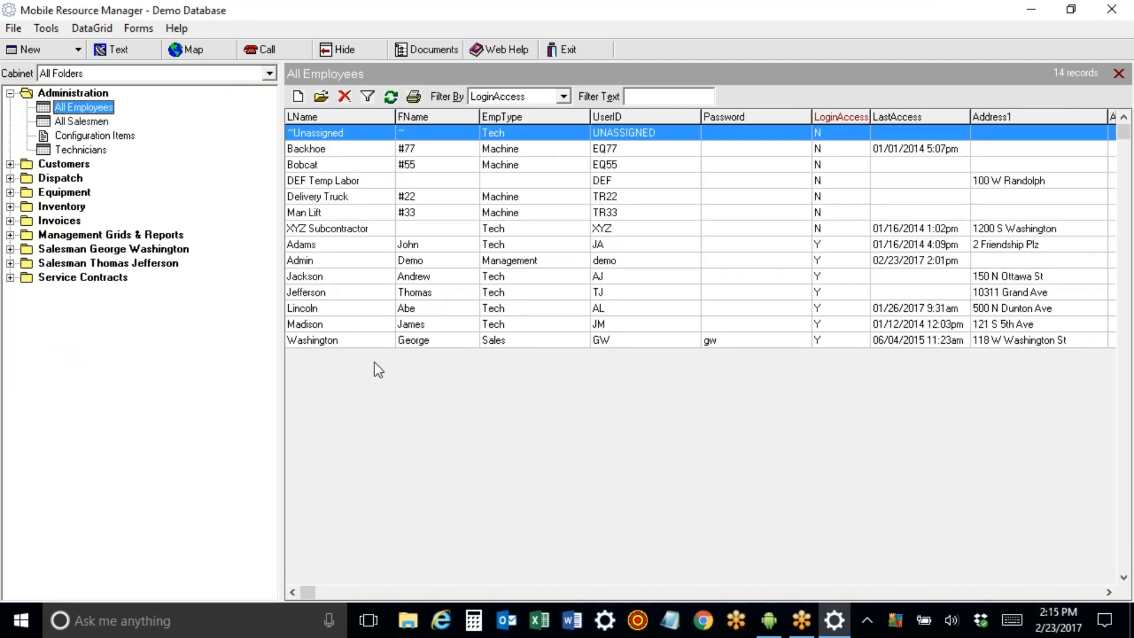
Click through the Backhoe, Bobcat, Delivery Truck and subcontractor rows, then open the technician's employee record.
{"action": "left_click", "coordinate": [340, 291]}
{"action": "left_click", "coordinate": [332, 151]}
{"action": "left_click", "coordinate": [331, 164]}
{"action": "left_click", "coordinate": [334, 197]}
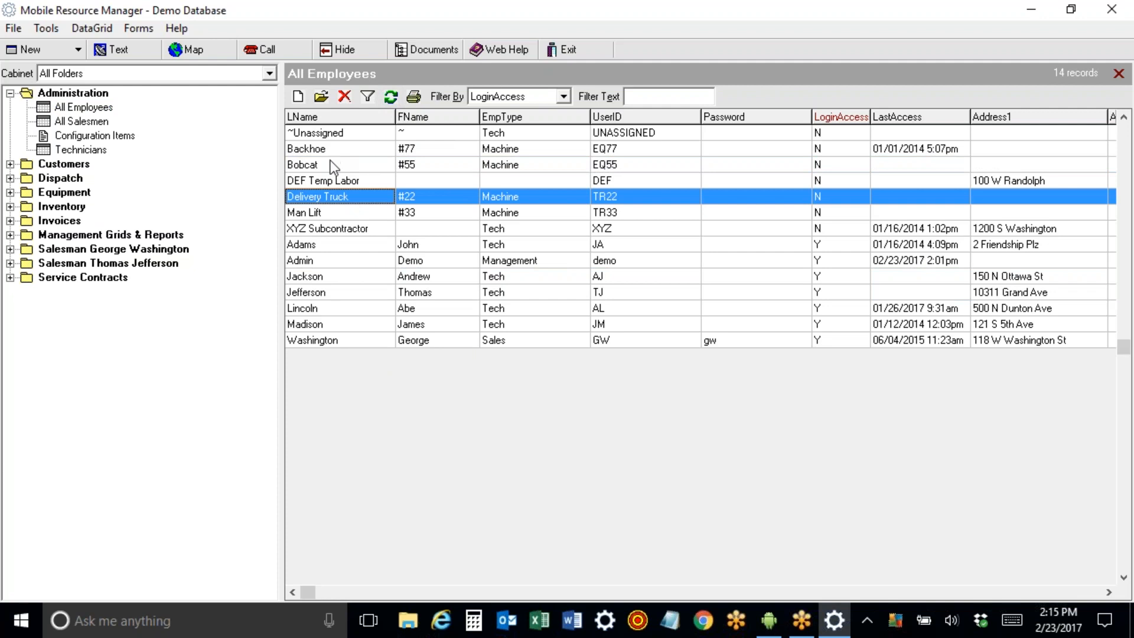
{"action": "left_click", "coordinate": [330, 182]}
{"action": "left_click", "coordinate": [334, 229]}
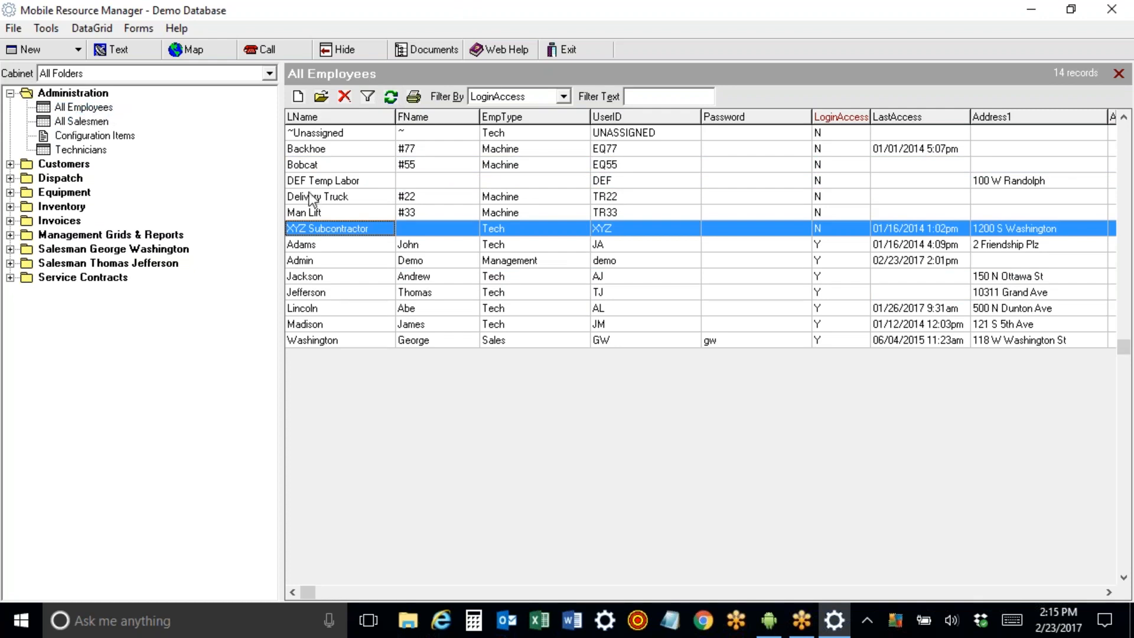
{"action": "double_click", "coordinate": [324, 309]}
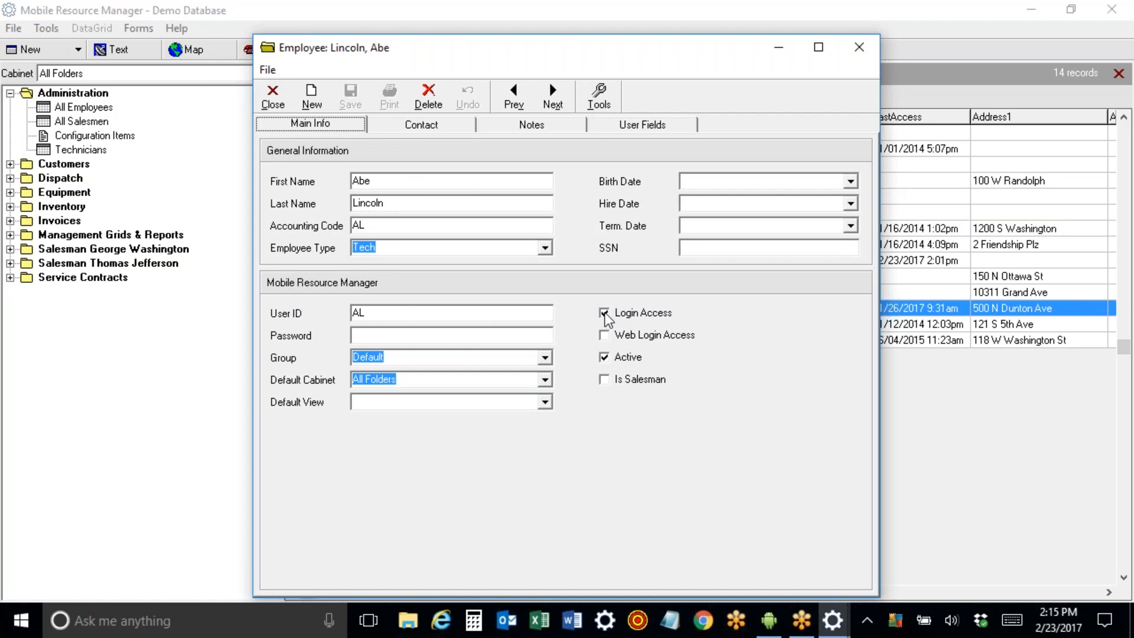
Review the employee's contact details, including the mobile number and e-mail address.
{"action": "left_click", "coordinate": [404, 127]}
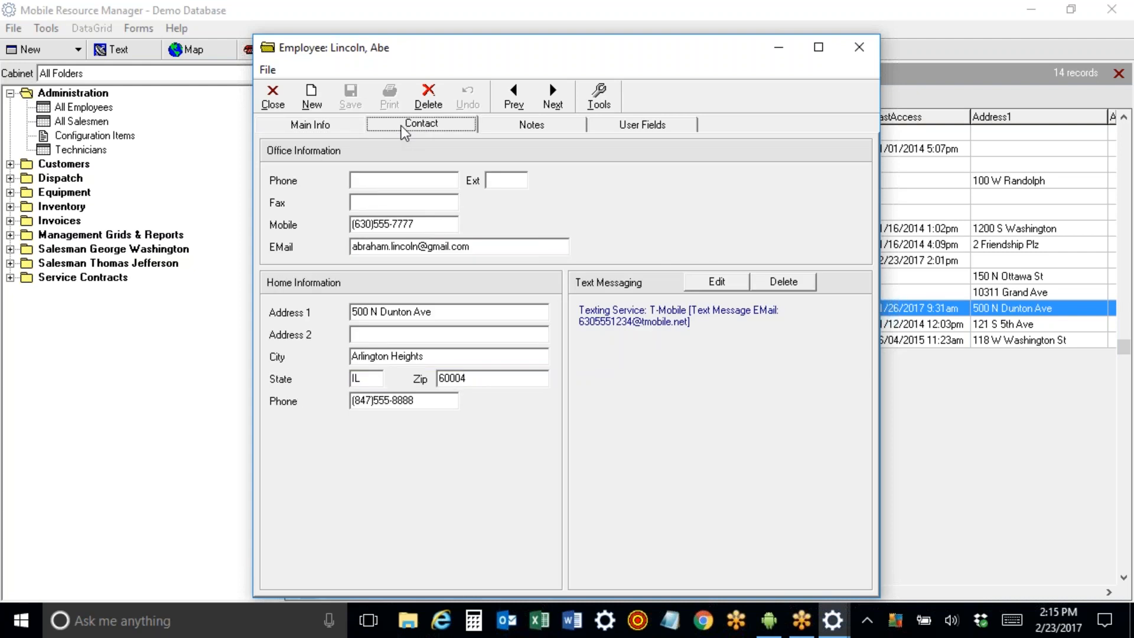
{"action": "left_click_drag", "start_coordinate": [419, 223], "coordinate": [314, 218]}
{"action": "left_click_drag", "start_coordinate": [480, 246], "coordinate": [321, 244]}
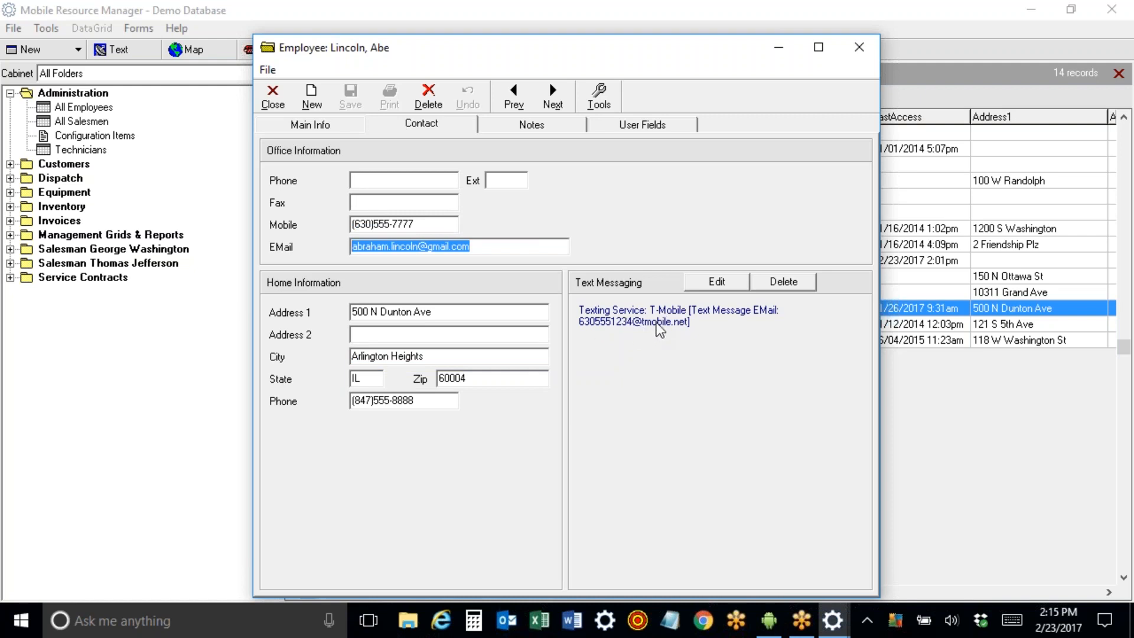
Check the Notes and User Fields tabs (FA Days Past 7, FA Days Future 2), then return to Main Info and close.
{"action": "left_click", "coordinate": [527, 126]}
{"action": "left_click", "coordinate": [611, 126]}
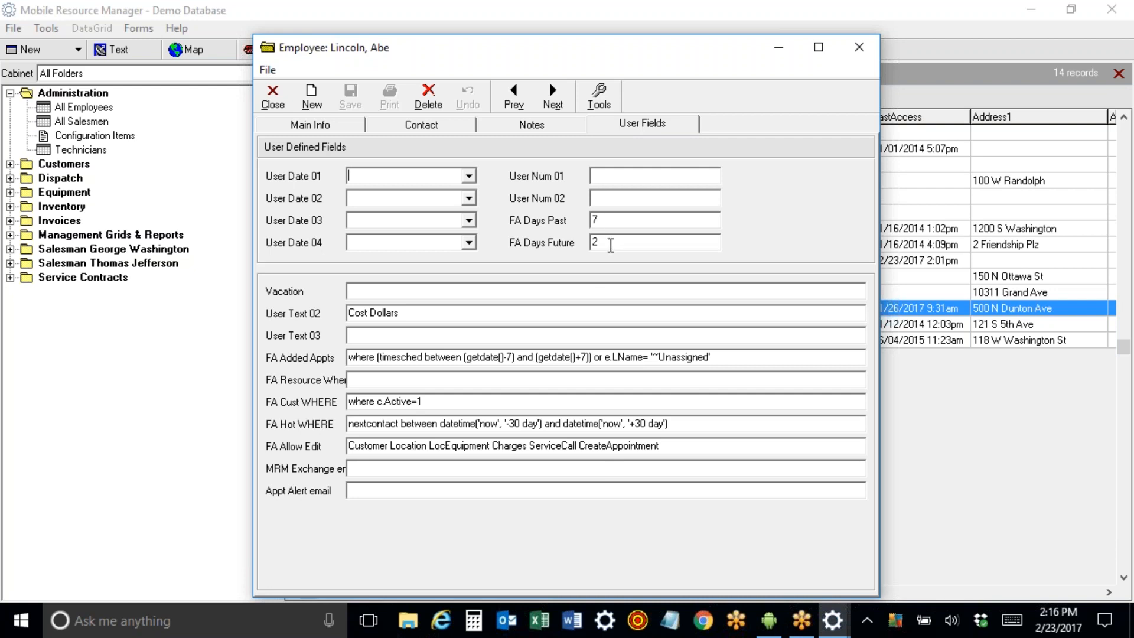
{"action": "left_click_drag", "start_coordinate": [610, 244], "coordinate": [593, 244]}
{"action": "left_click", "coordinate": [913, 219]}
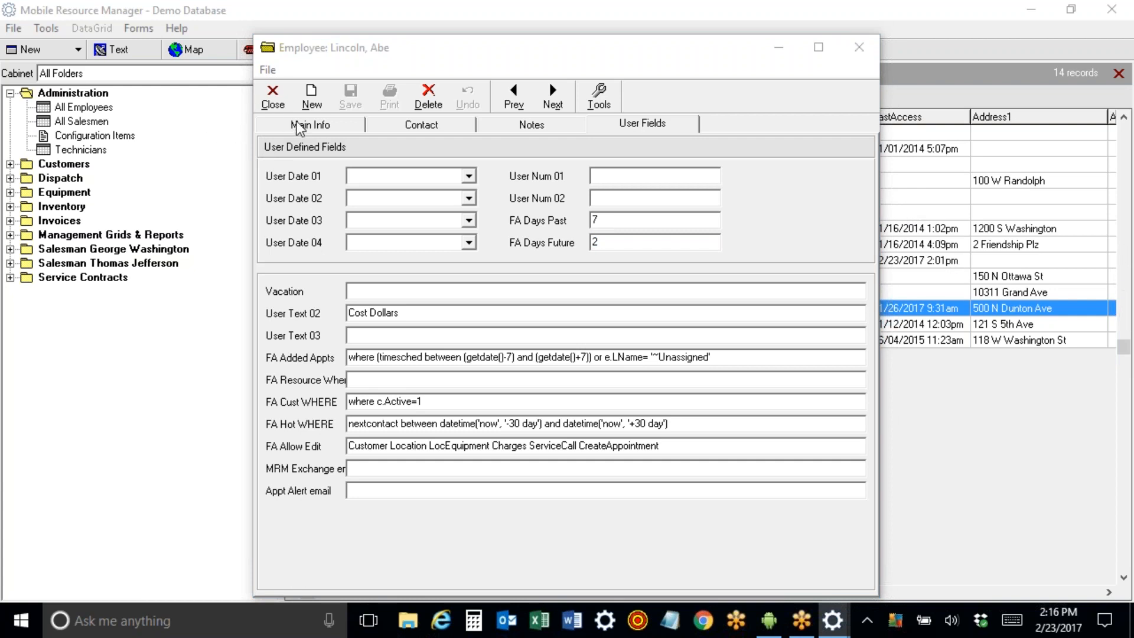
{"action": "left_click", "coordinate": [428, 125]}
{"action": "left_click", "coordinate": [329, 128]}
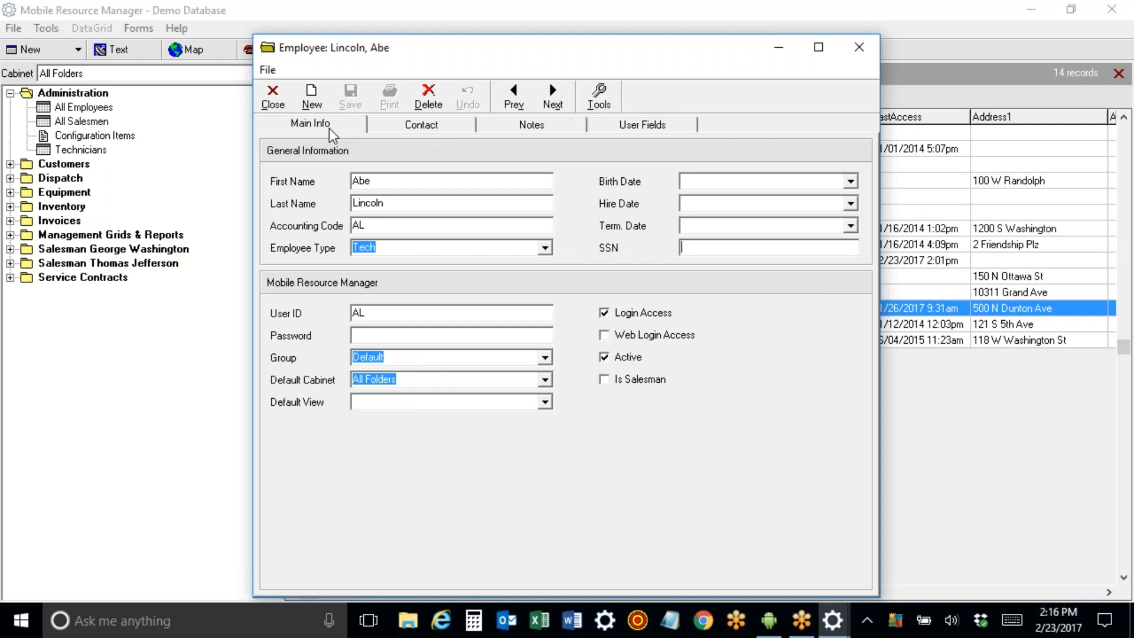
{"action": "left_click", "coordinate": [271, 95]}
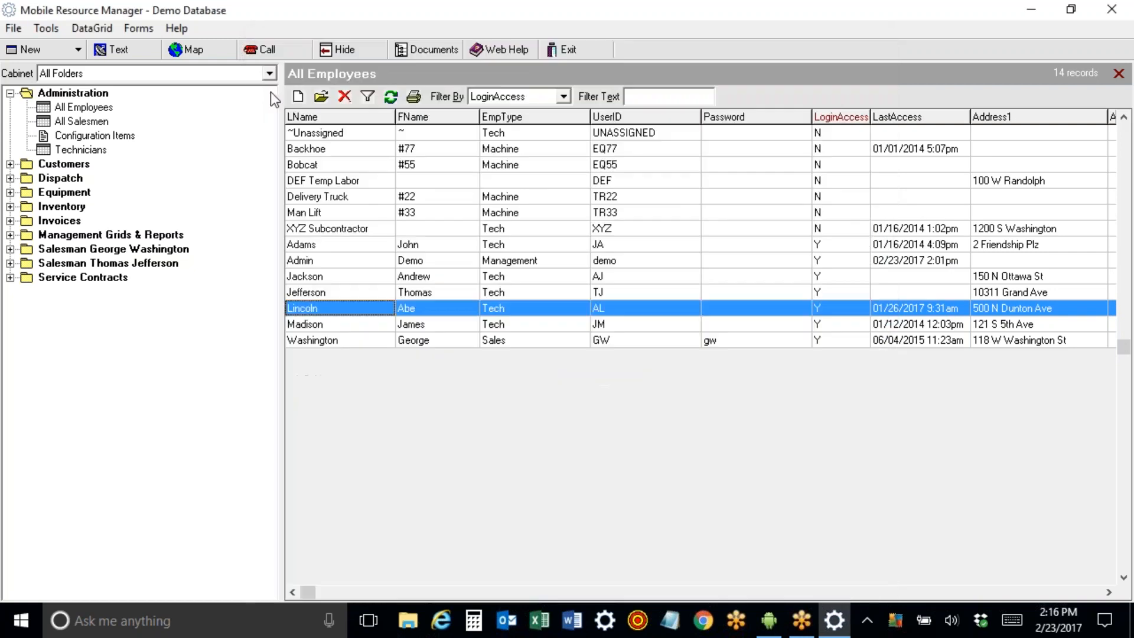
Open a technician's Tech record from Technicians and inspect Truck No, Service department and Technician tech type.
{"action": "left_click", "coordinate": [74, 152]}
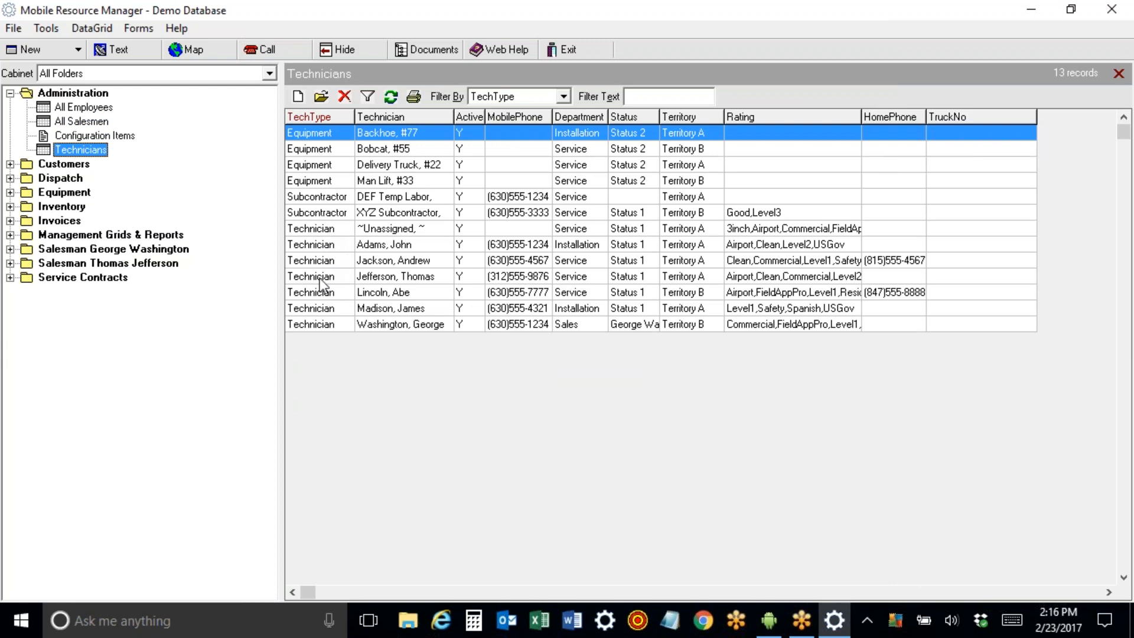
{"action": "double_click", "coordinate": [322, 293]}
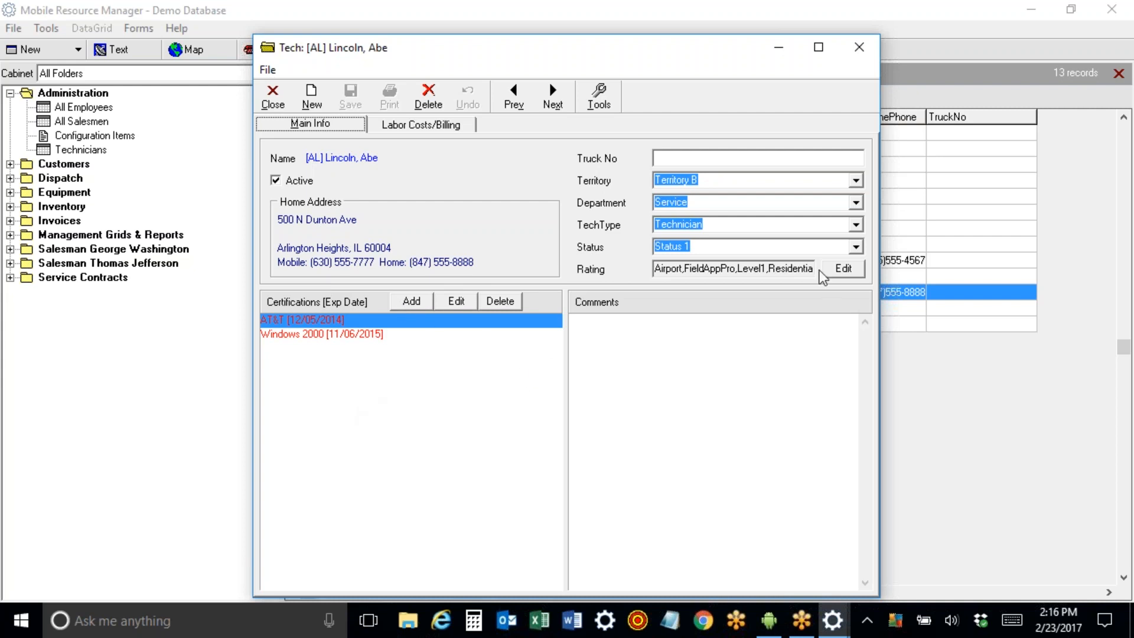
{"action": "left_click", "coordinate": [703, 159]}
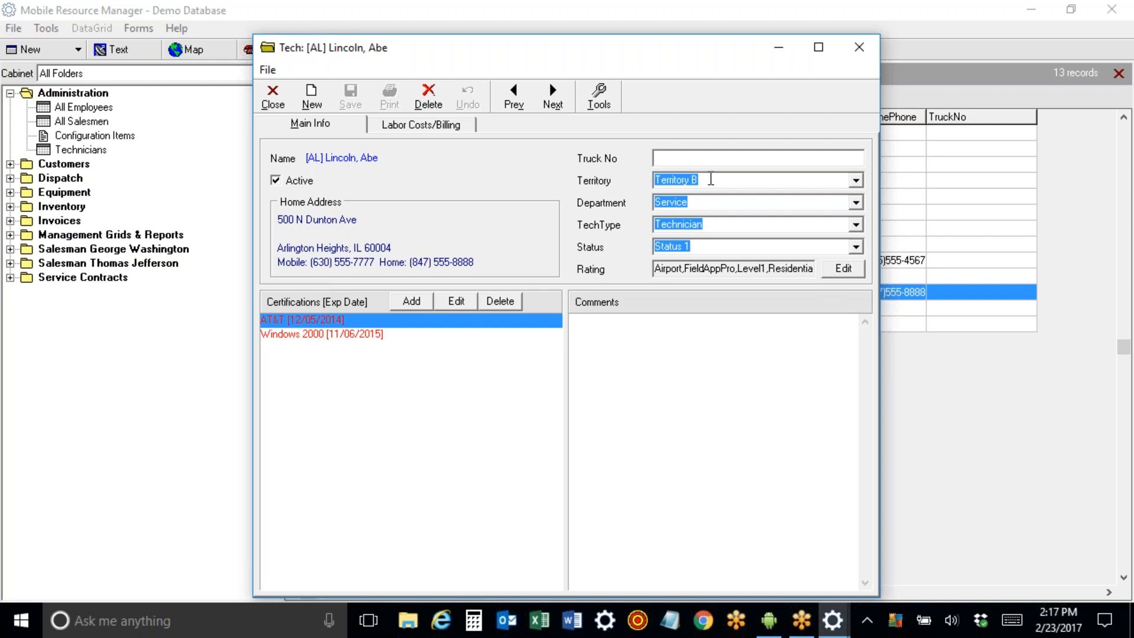
{"action": "left_click", "coordinate": [706, 203]}
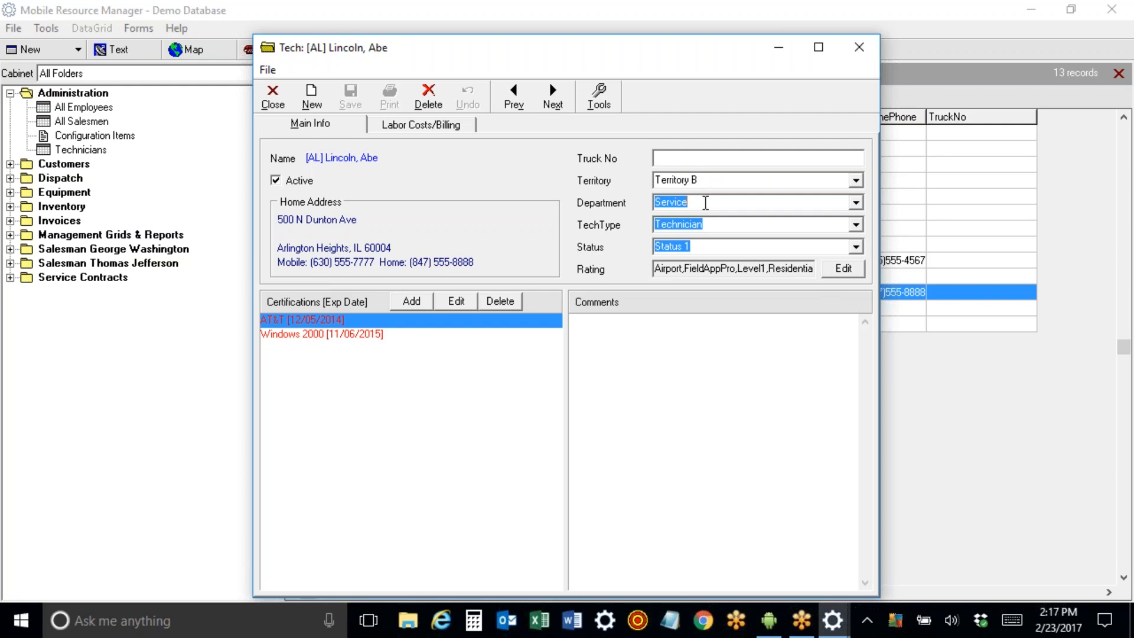
{"action": "left_click", "coordinate": [716, 228]}
{"action": "left_click", "coordinate": [856, 225]}
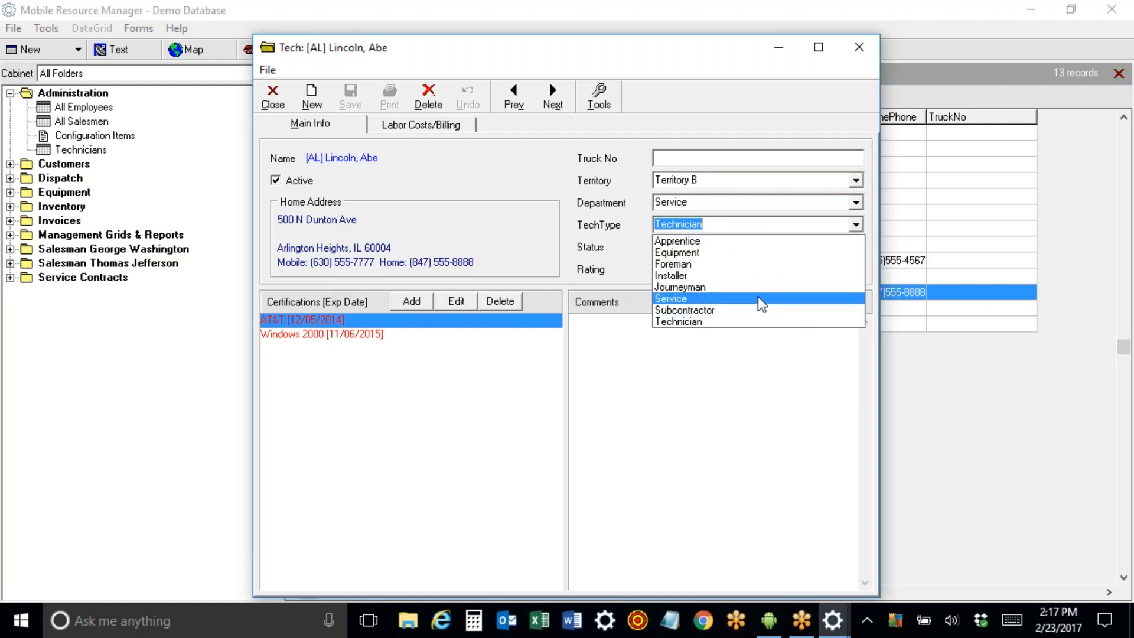
{"action": "left_click", "coordinate": [639, 219]}
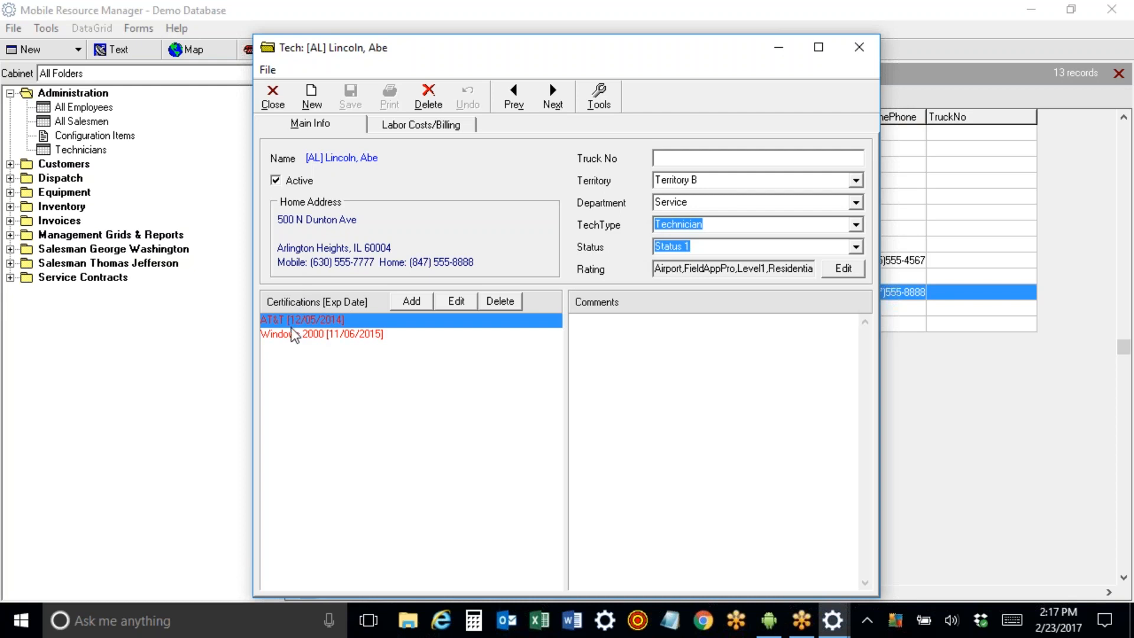
Add a Security Level 1 certification with expiry date 02/28/2017.
{"action": "left_click", "coordinate": [412, 300]}
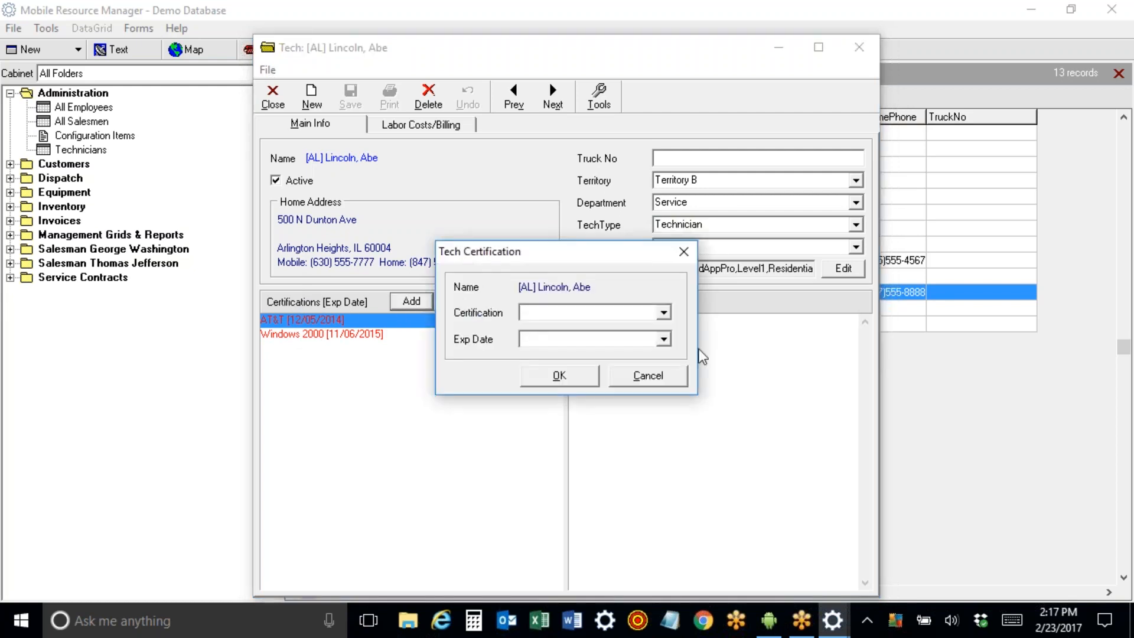
{"action": "left_click", "coordinate": [663, 313]}
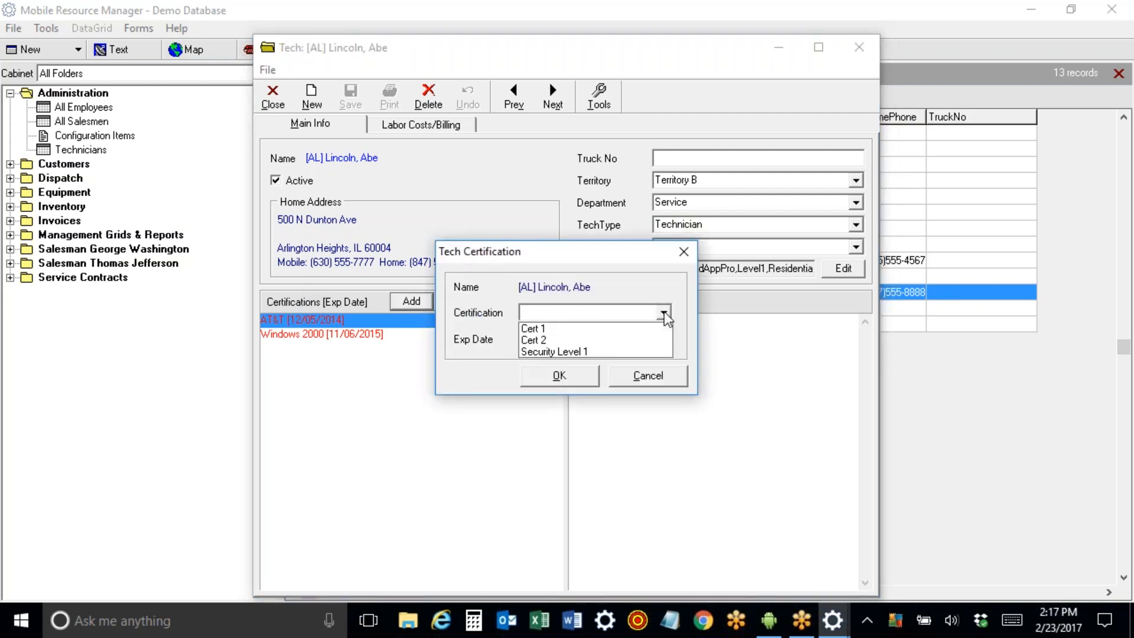
{"action": "left_click", "coordinate": [632, 350]}
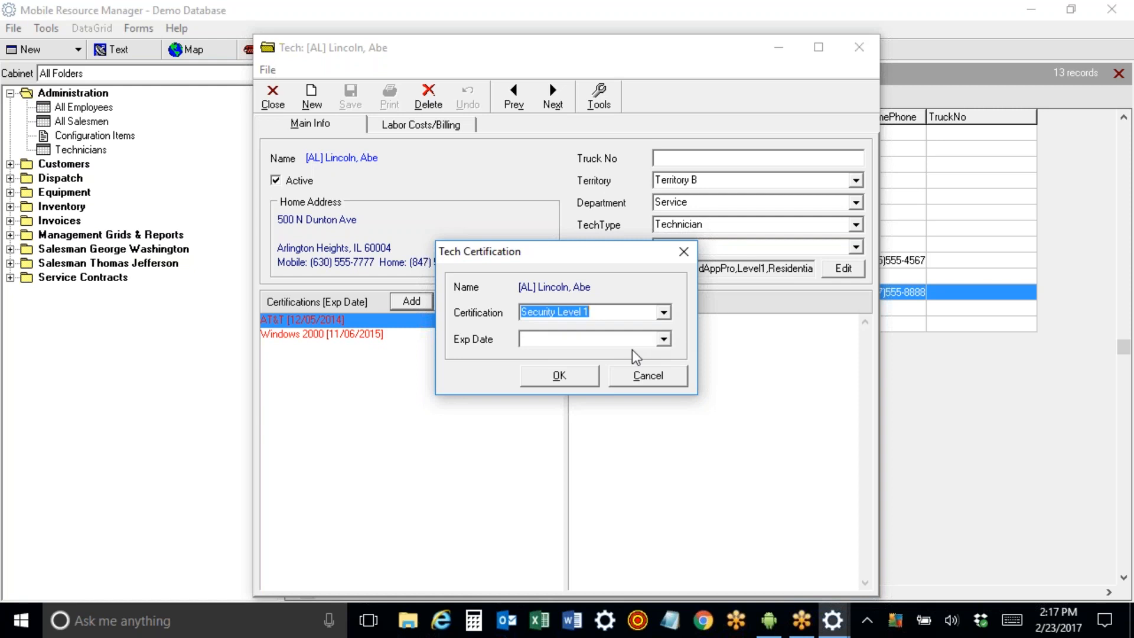
{"action": "left_click", "coordinate": [664, 339]}
{"action": "left_click", "coordinate": [611, 447]}
{"action": "left_click", "coordinate": [559, 376]}
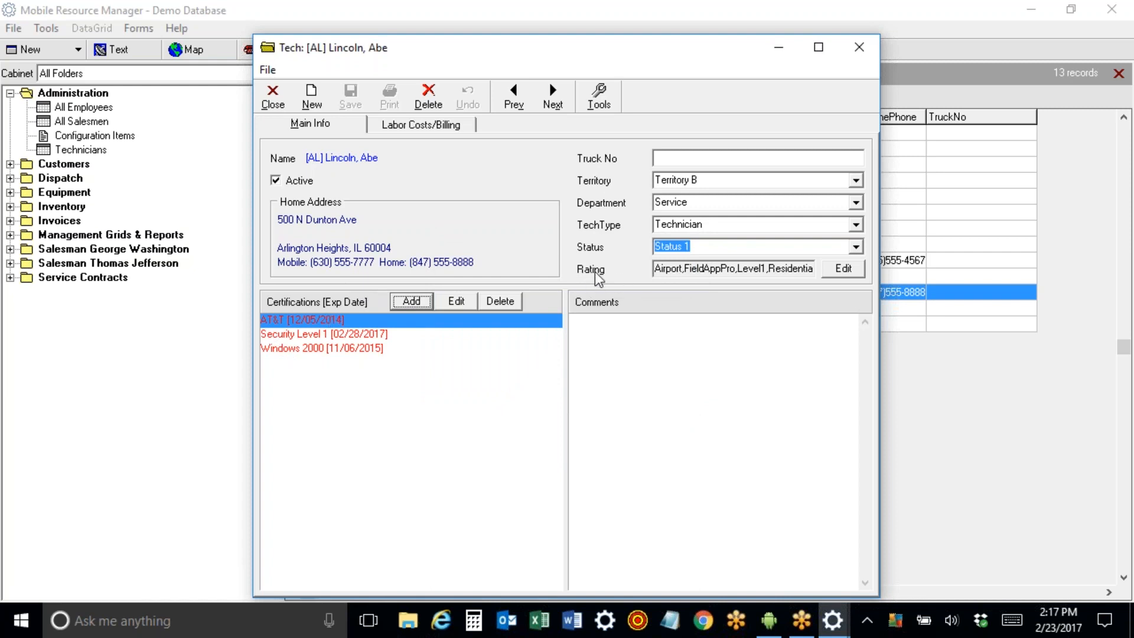
Check the technician's rating list without changes and close the technician record.
{"action": "left_click", "coordinate": [843, 270]}
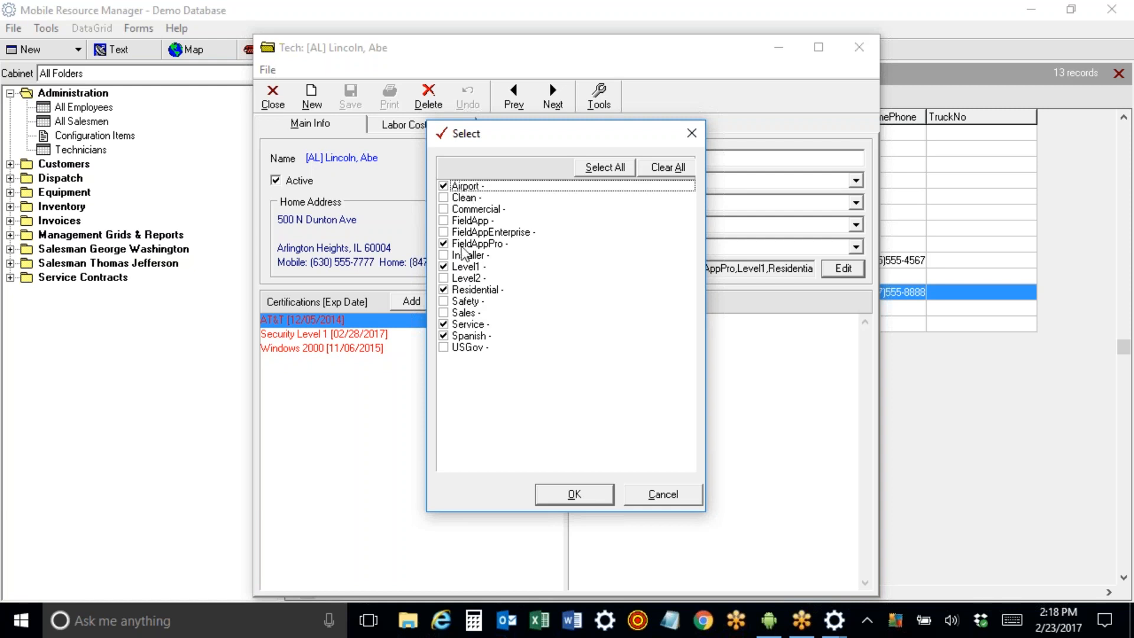
{"action": "left_click", "coordinate": [645, 497]}
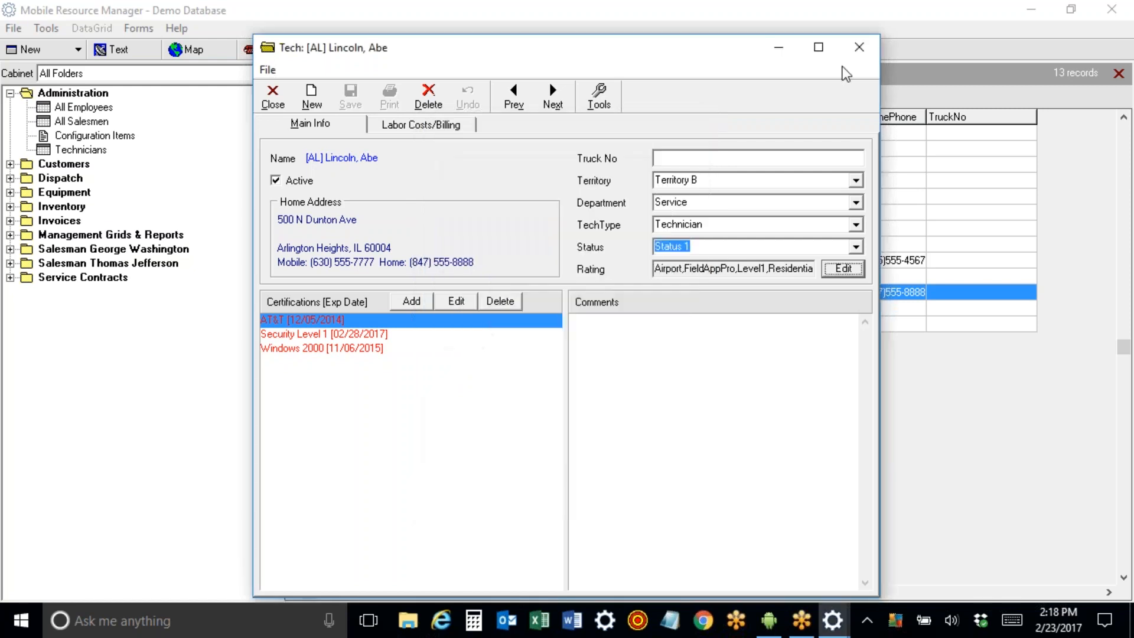
{"action": "left_click", "coordinate": [858, 47]}
In Application Configuration list maintenance, browse the Department and Priority lists, then show Tech Rating.
{"action": "left_click", "coordinate": [14, 28]}
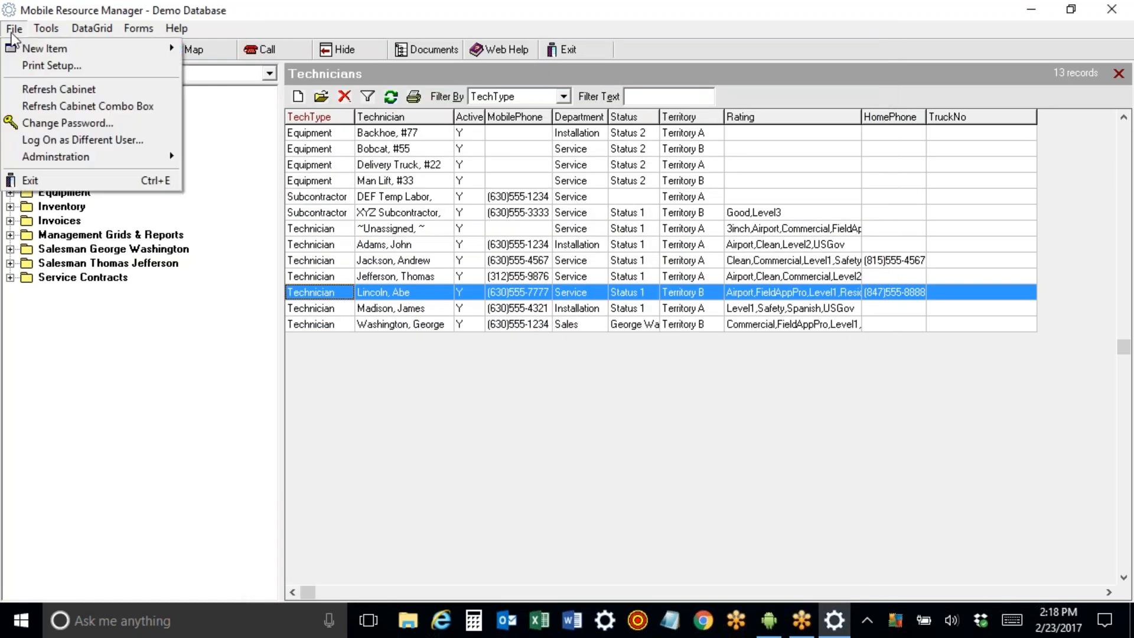
{"action": "mouse_move", "coordinate": [45, 161]}
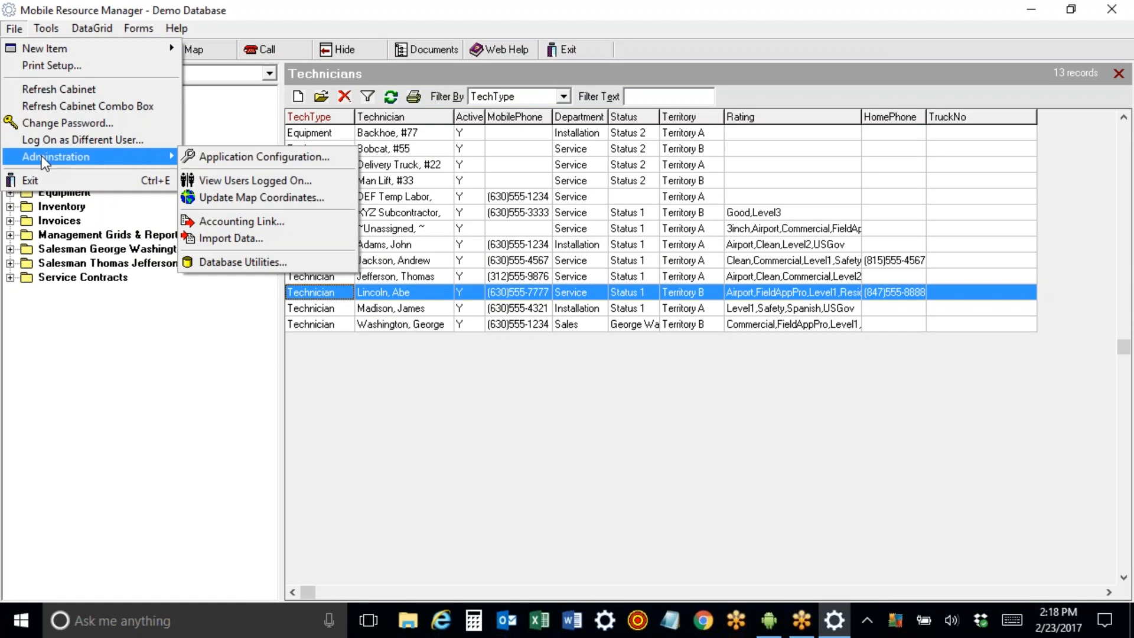
{"action": "mouse_move", "coordinate": [154, 158]}
{"action": "left_click", "coordinate": [212, 159]}
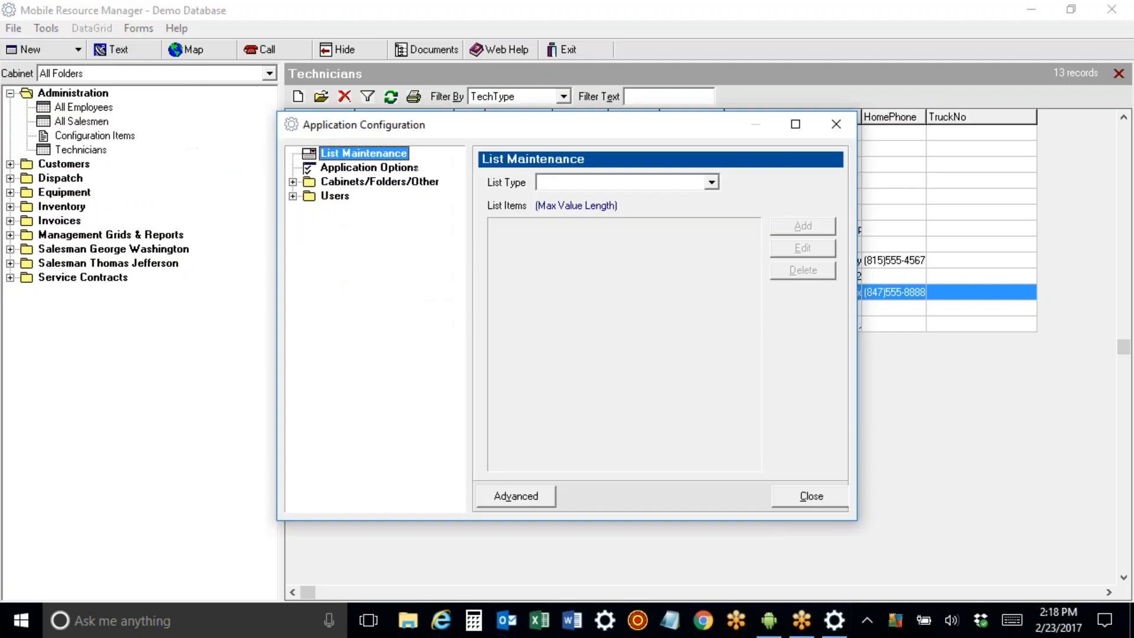
{"action": "left_click", "coordinate": [711, 182]}
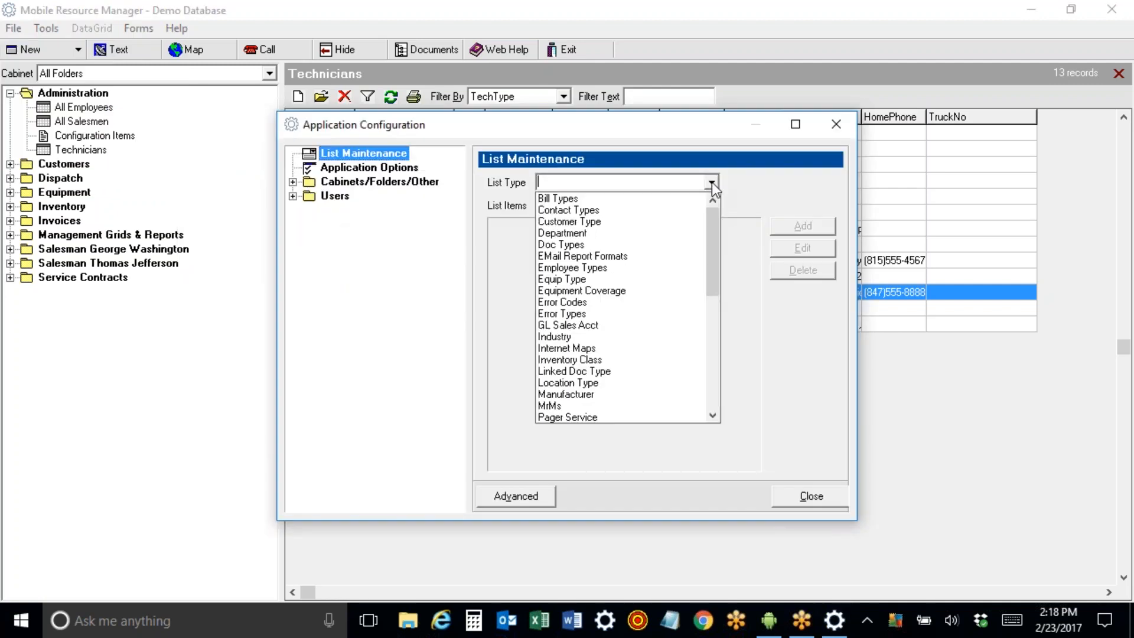
{"action": "left_click", "coordinate": [656, 231]}
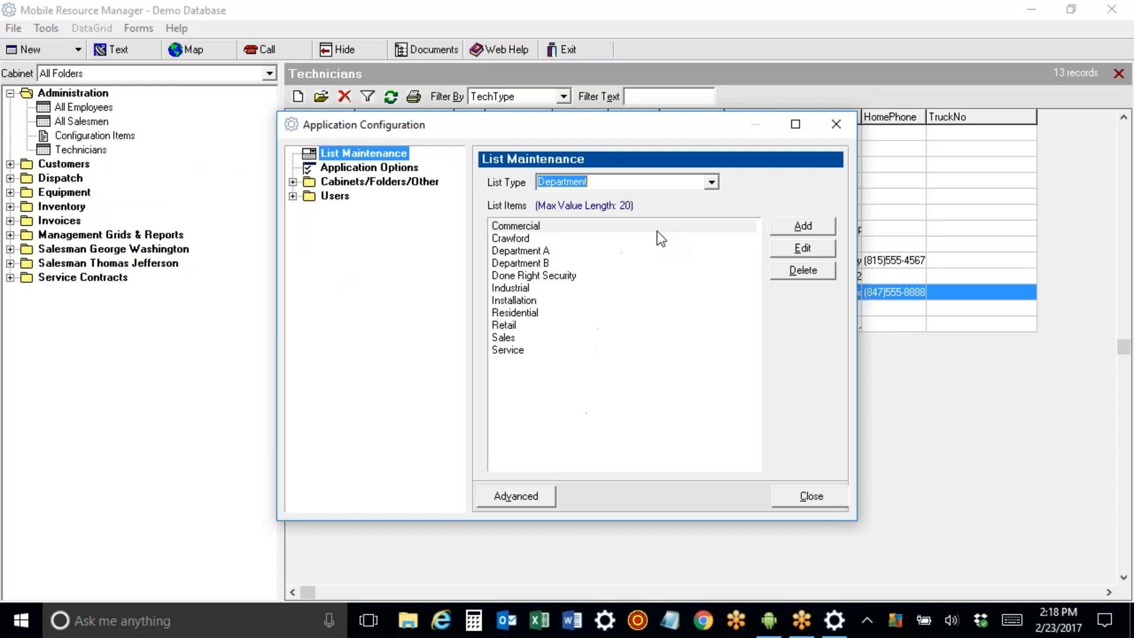
{"action": "left_click", "coordinate": [711, 183]}
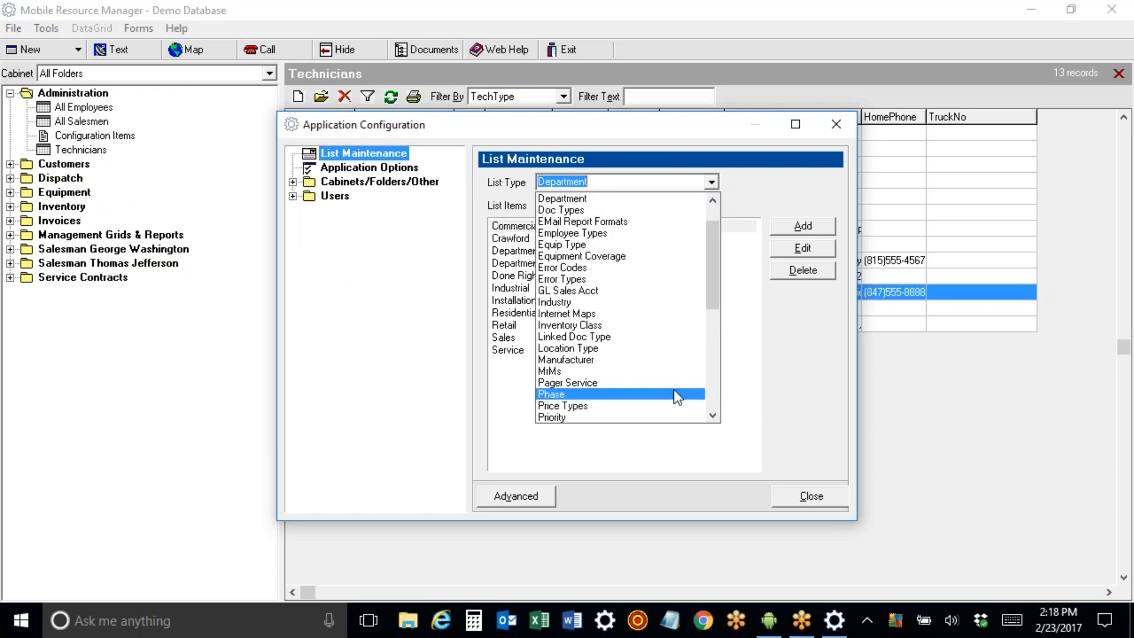
{"action": "left_click", "coordinate": [671, 414]}
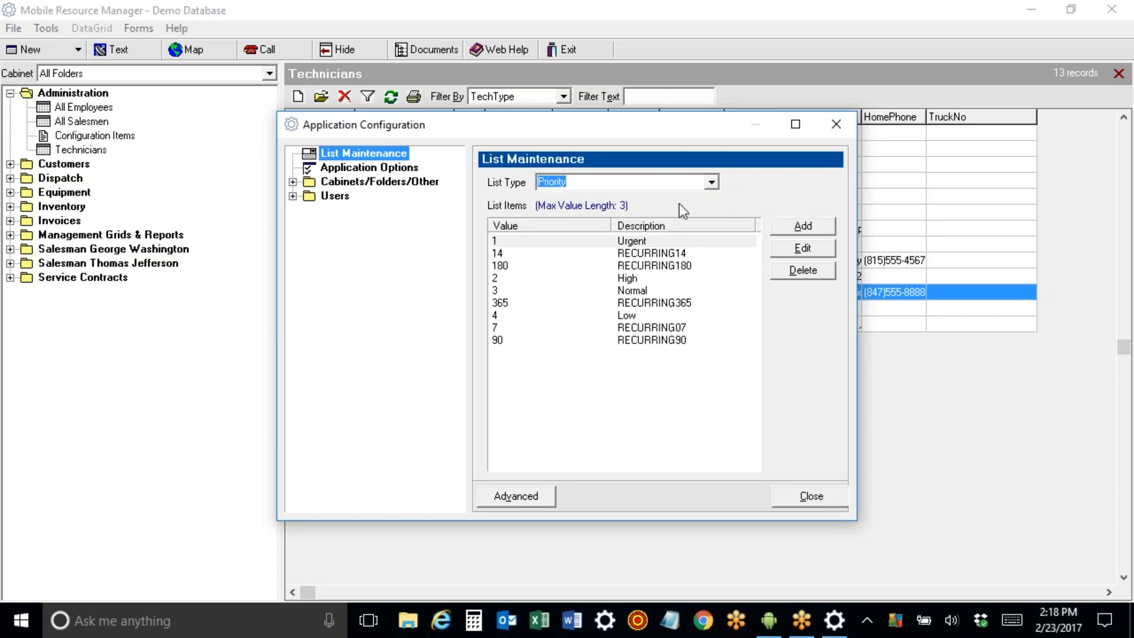
{"action": "left_click", "coordinate": [710, 181]}
{"action": "mouse_move", "coordinate": [711, 328]}
{"action": "left_mouse_down"}
{"action": "mouse_move", "coordinate": [710, 312]}
{"action": "mouse_move", "coordinate": [709, 345]}
{"action": "left_mouse_up"}
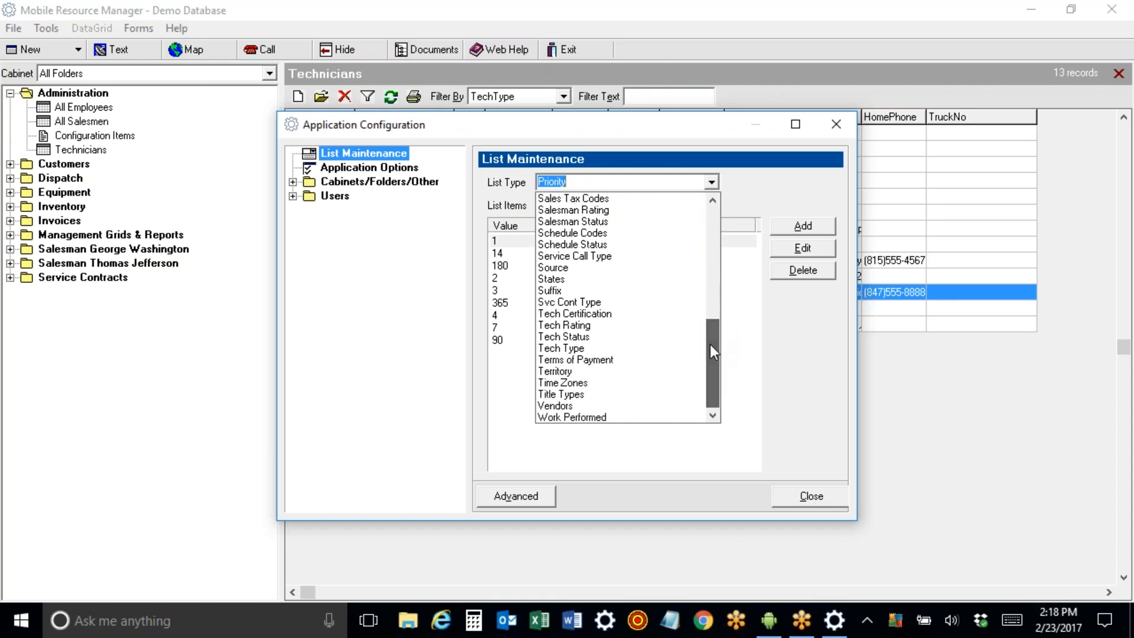
{"action": "left_click", "coordinate": [618, 326]}
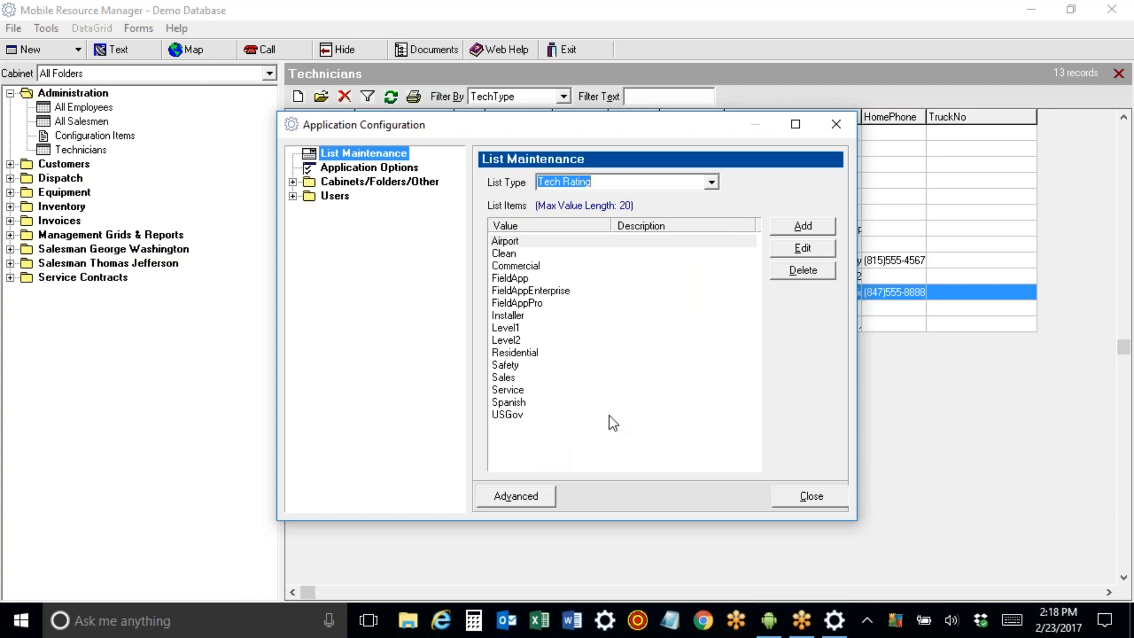
Add 'Level 3' as a Tech Rating value and close Application Configuration.
{"action": "left_click", "coordinate": [802, 227]}
{"action": "type", "text": "Leve"}
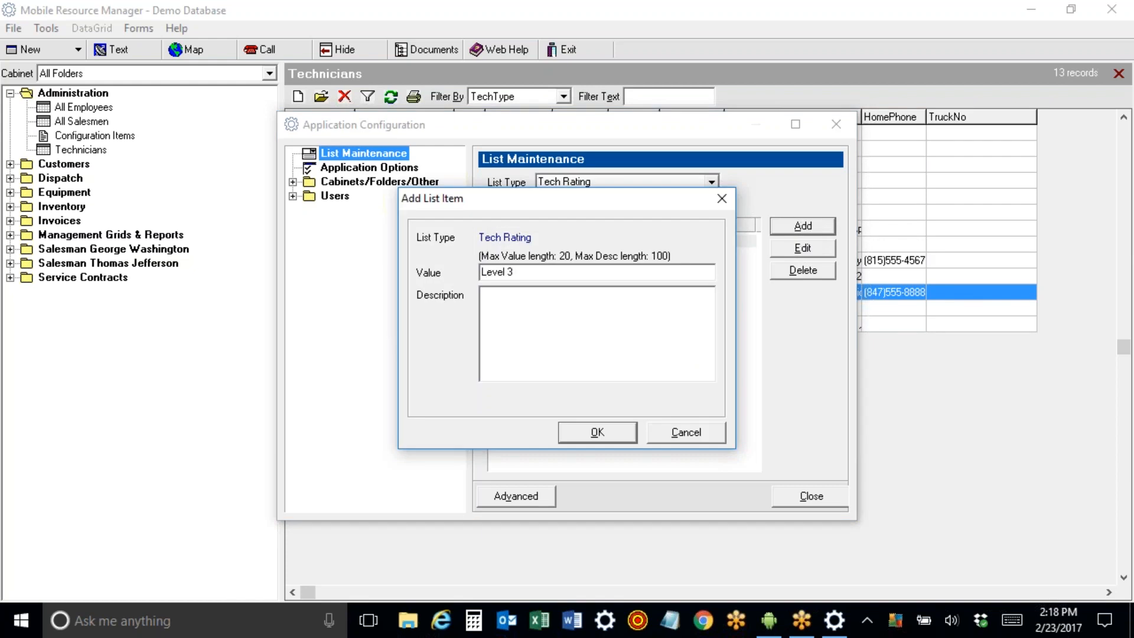
{"action": "type", "text": "l 3"}
{"action": "left_click", "coordinate": [581, 429]}
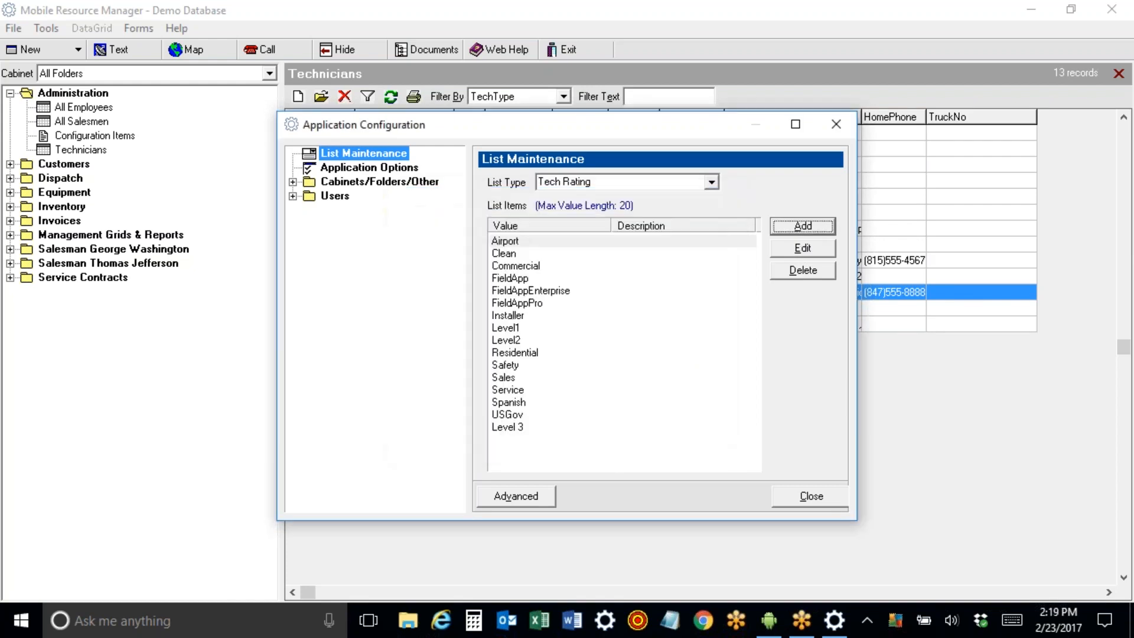
{"action": "left_click", "coordinate": [520, 428]}
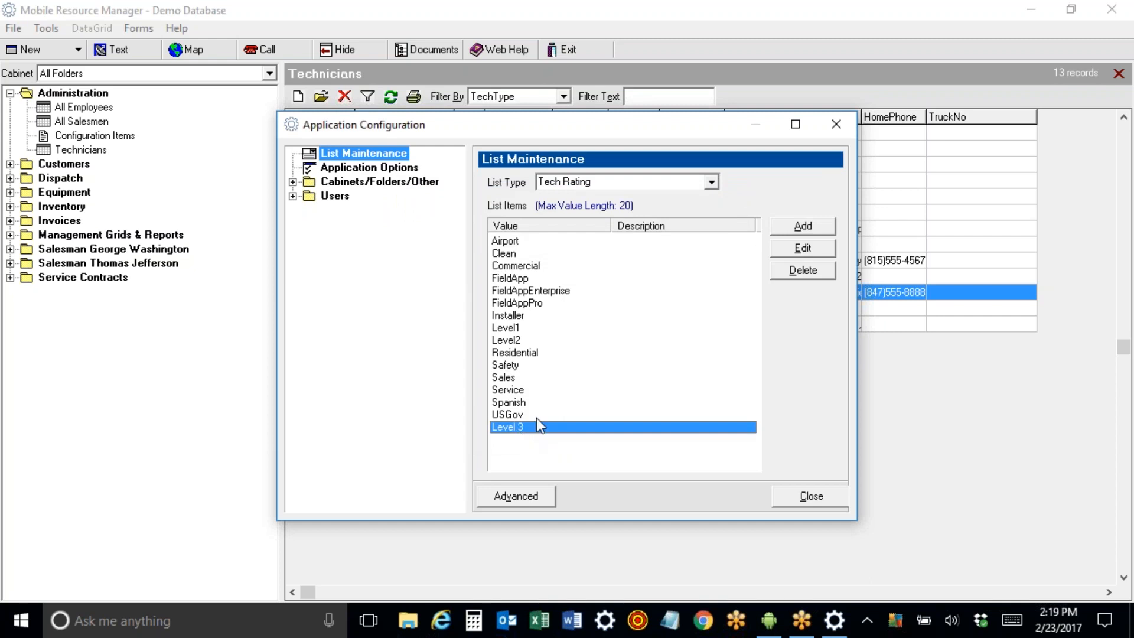
{"action": "left_click", "coordinate": [836, 122]}
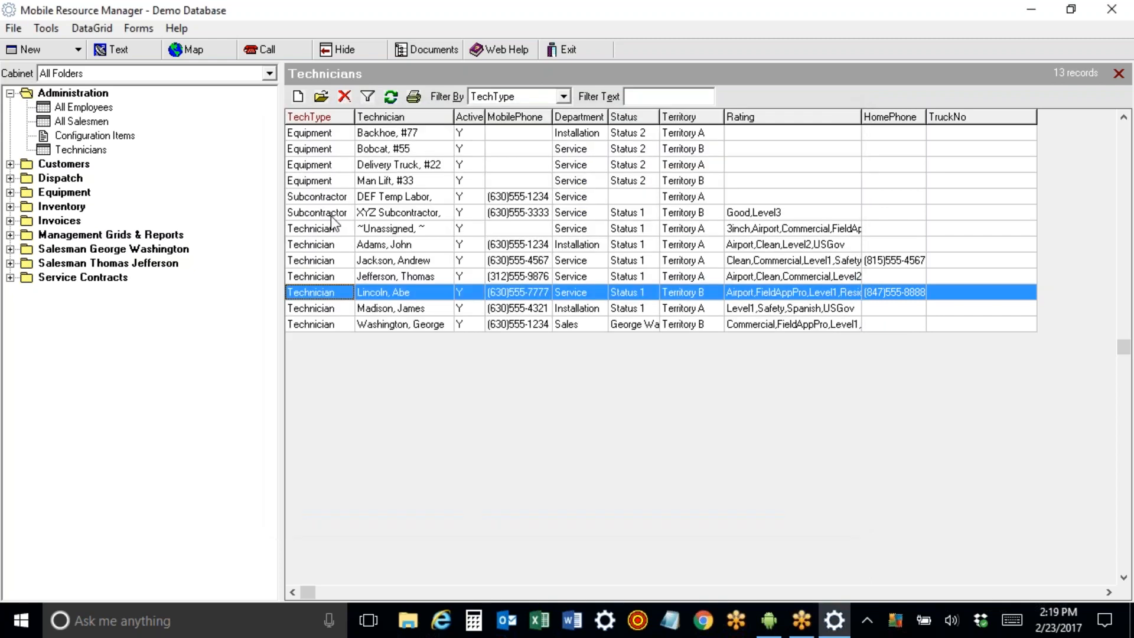
Replace the Territory B technician's Level1 rating with Level 3 and save the record.
{"action": "double_click", "coordinate": [350, 291]}
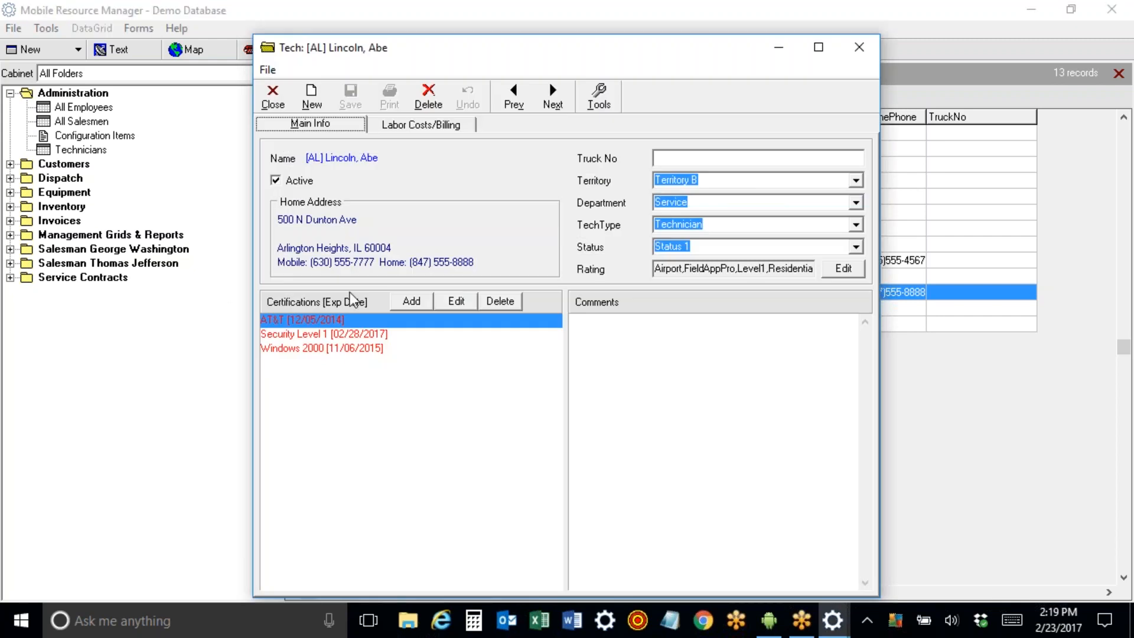
{"action": "left_click", "coordinate": [844, 270]}
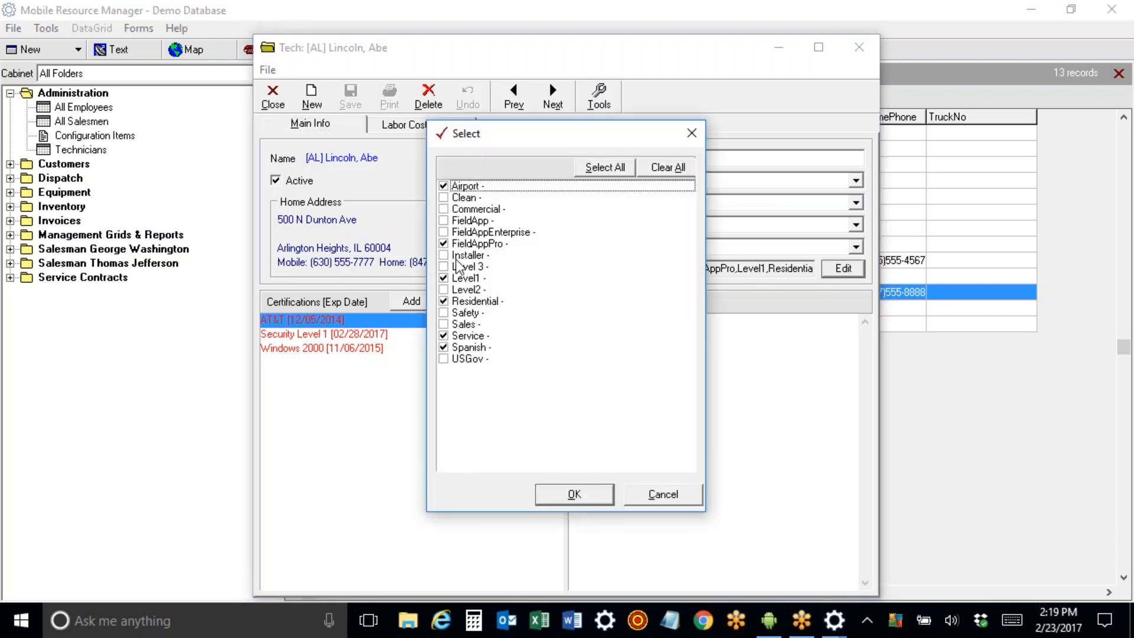
{"action": "left_click", "coordinate": [444, 279]}
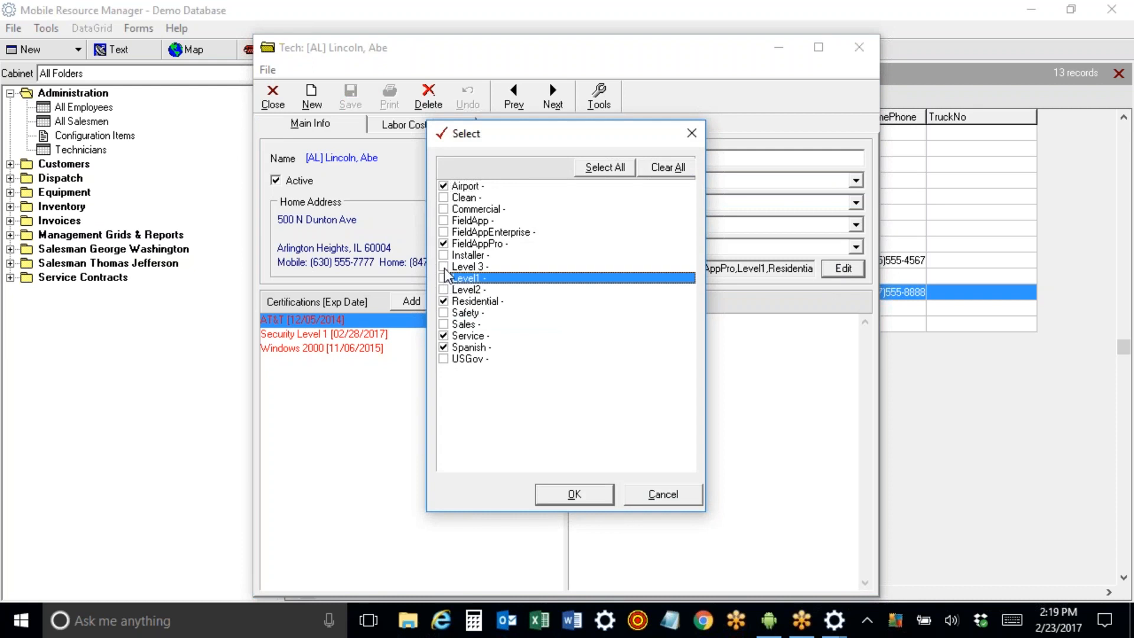
{"action": "left_click", "coordinate": [444, 266]}
{"action": "left_click", "coordinate": [555, 496]}
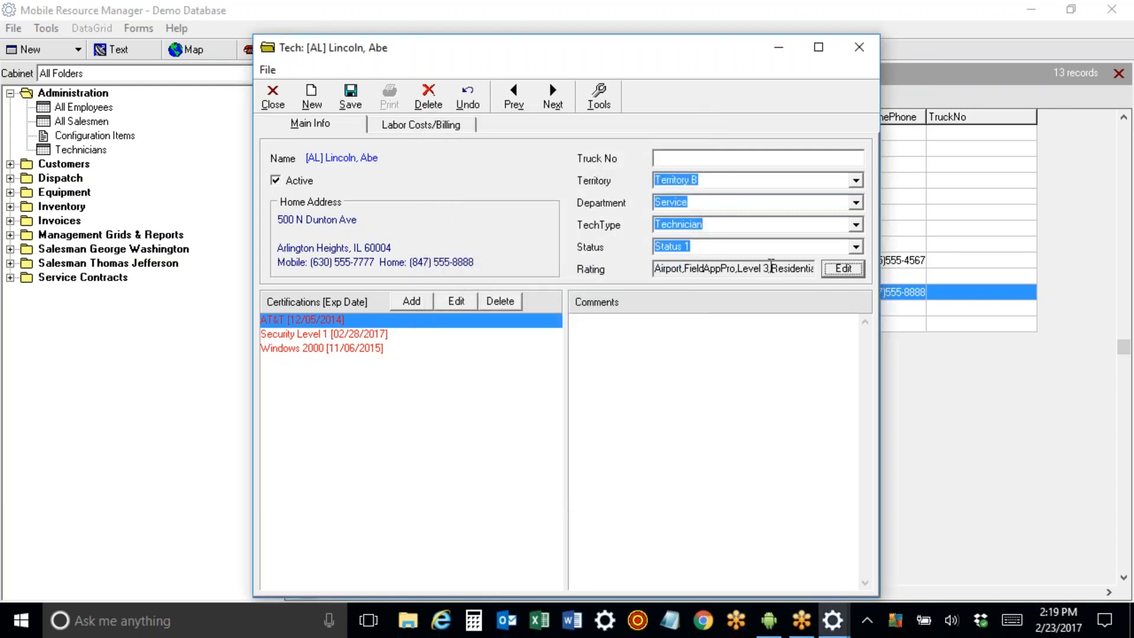
{"action": "left_click", "coordinate": [338, 94]}
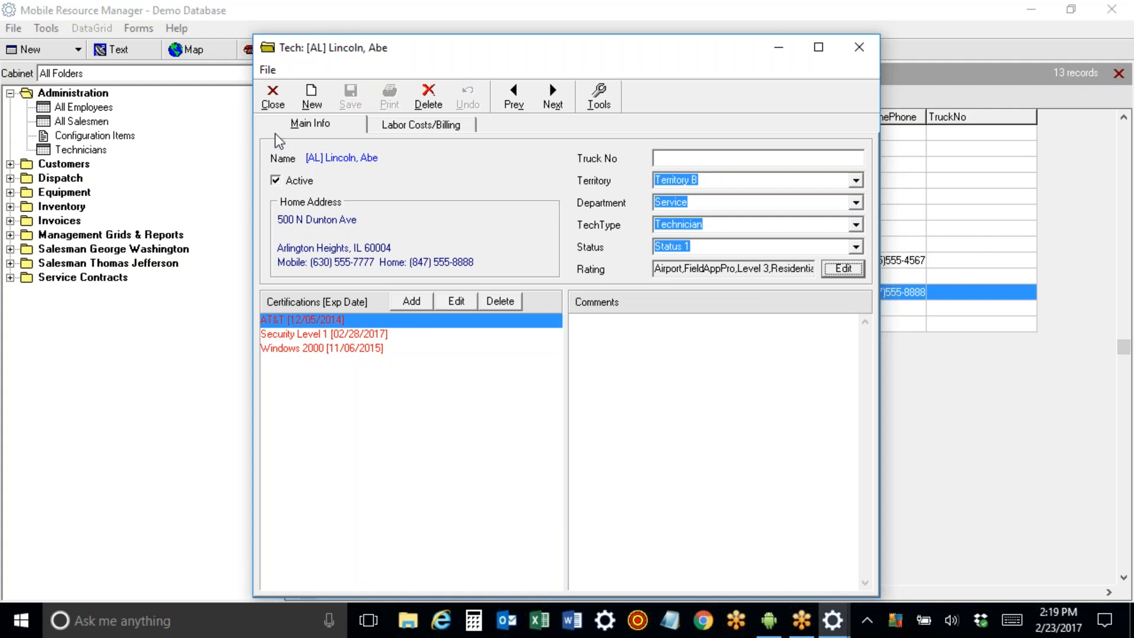
Verify the rating choices without changes and close the technician record.
{"action": "left_click", "coordinate": [842, 269]}
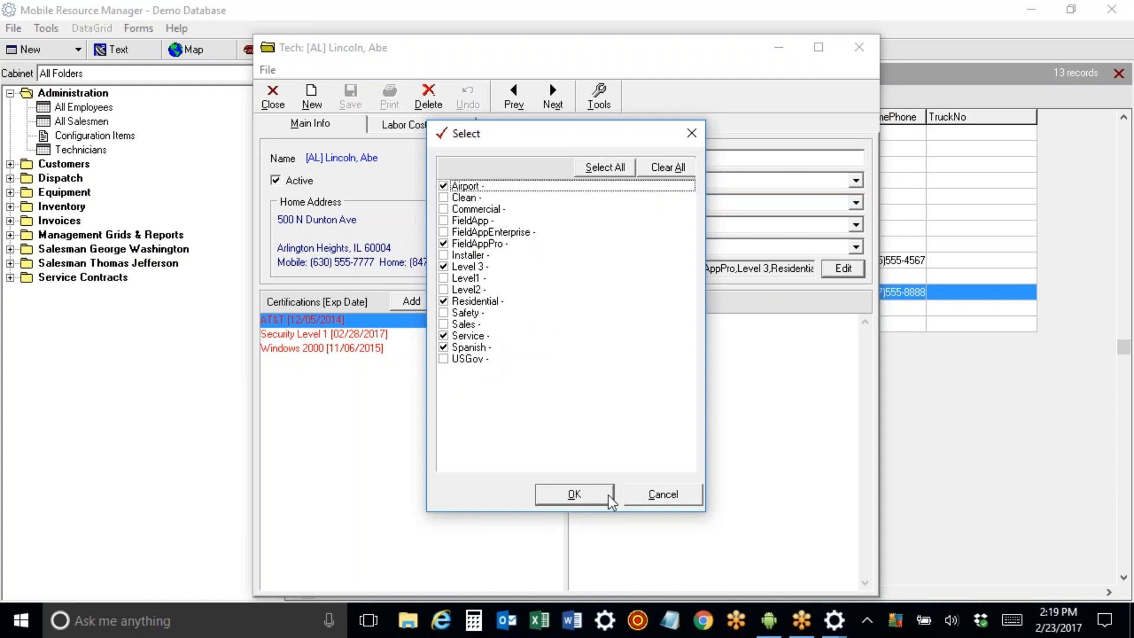
{"action": "left_click", "coordinate": [685, 496]}
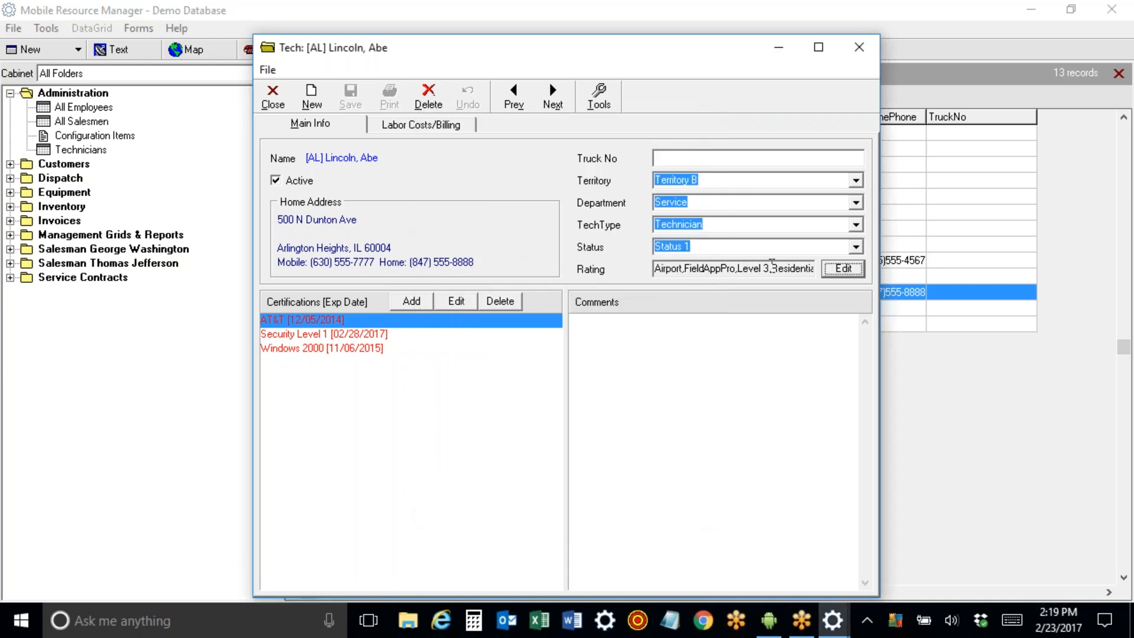
{"action": "left_click", "coordinate": [273, 98]}
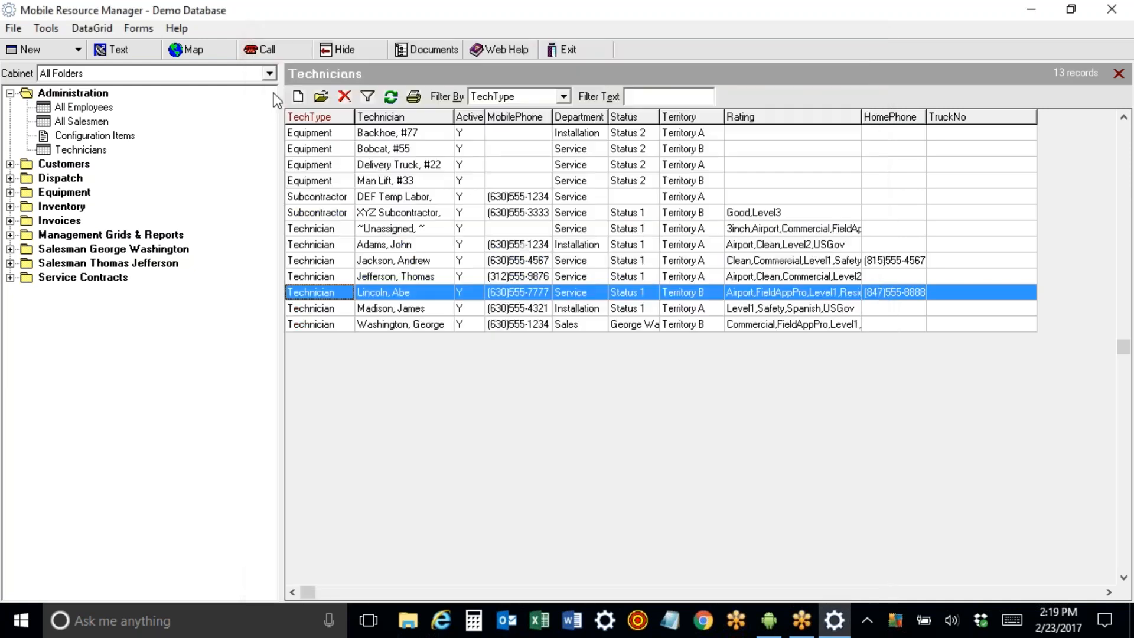
Open the Dispatch Board - Skill Airport board's view settings from the Dispatch folder.
{"action": "left_click", "coordinate": [10, 93]}
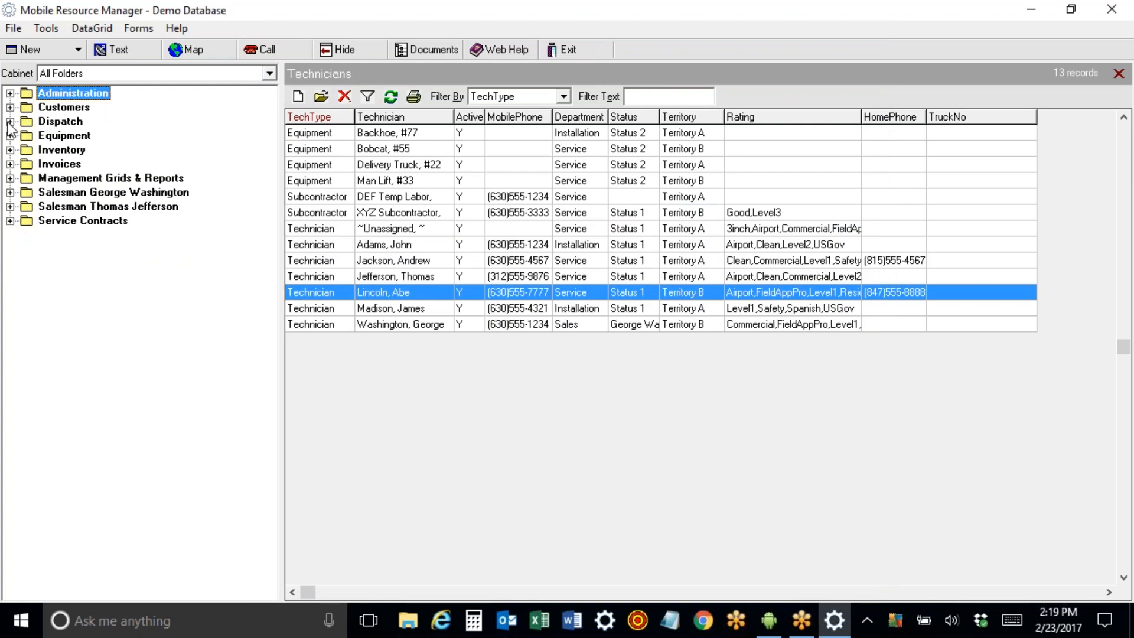
{"action": "left_click", "coordinate": [10, 121]}
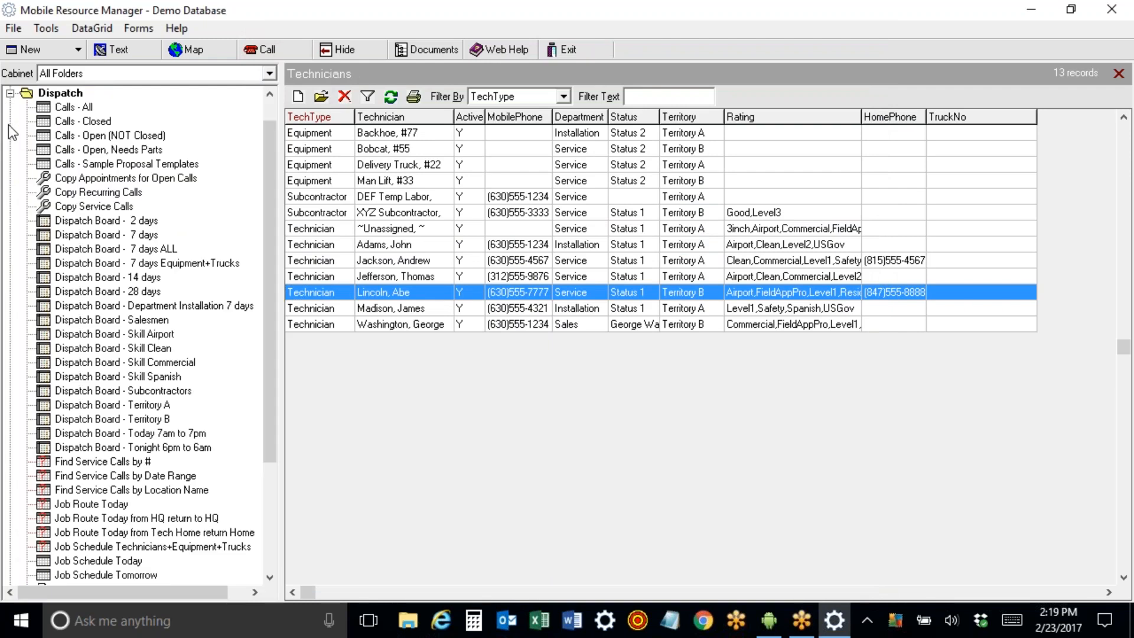
{"action": "left_click", "coordinate": [112, 334]}
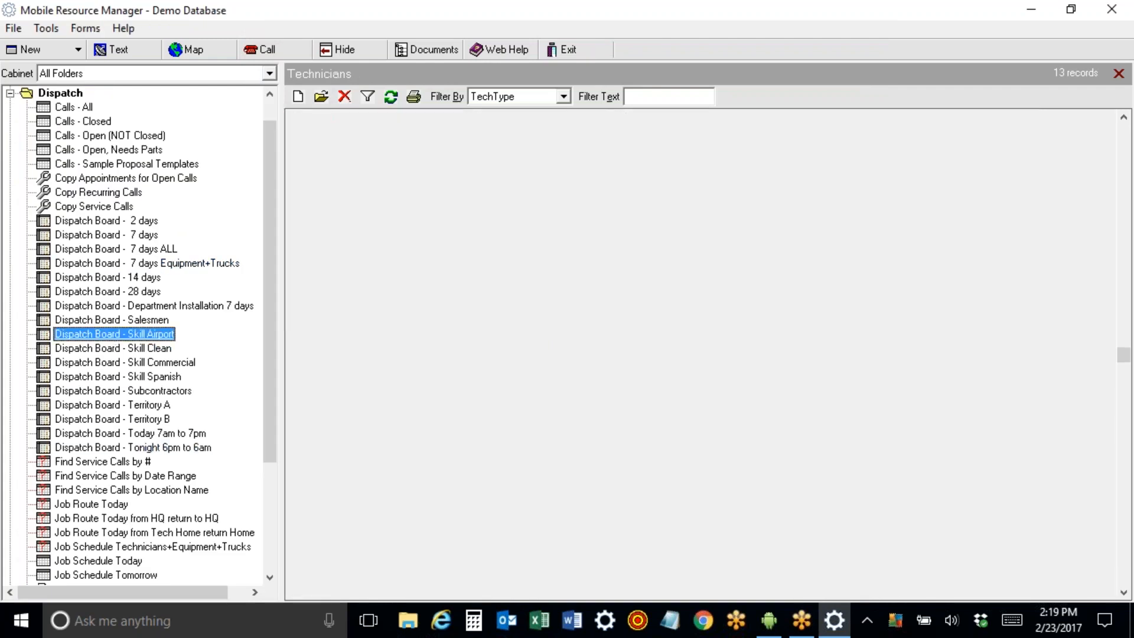
{"action": "right_click", "coordinate": [109, 335]}
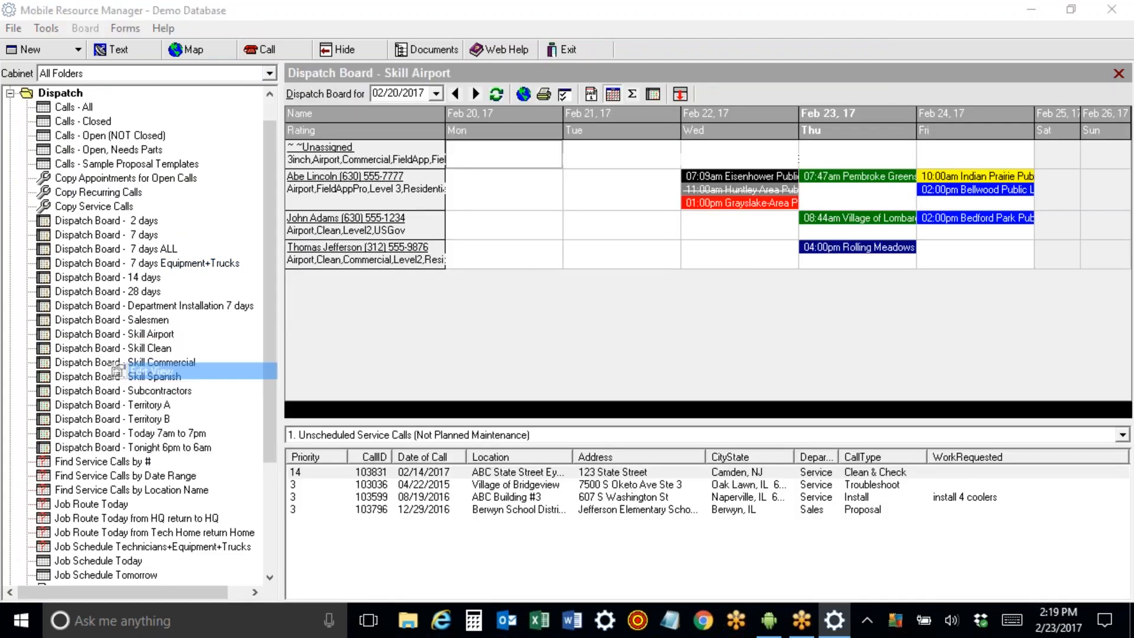
{"action": "left_click", "coordinate": [137, 372]}
Save the view under the new name 'Dispatch Board - Skill Level 3'.
{"action": "left_click", "coordinate": [390, 454]}
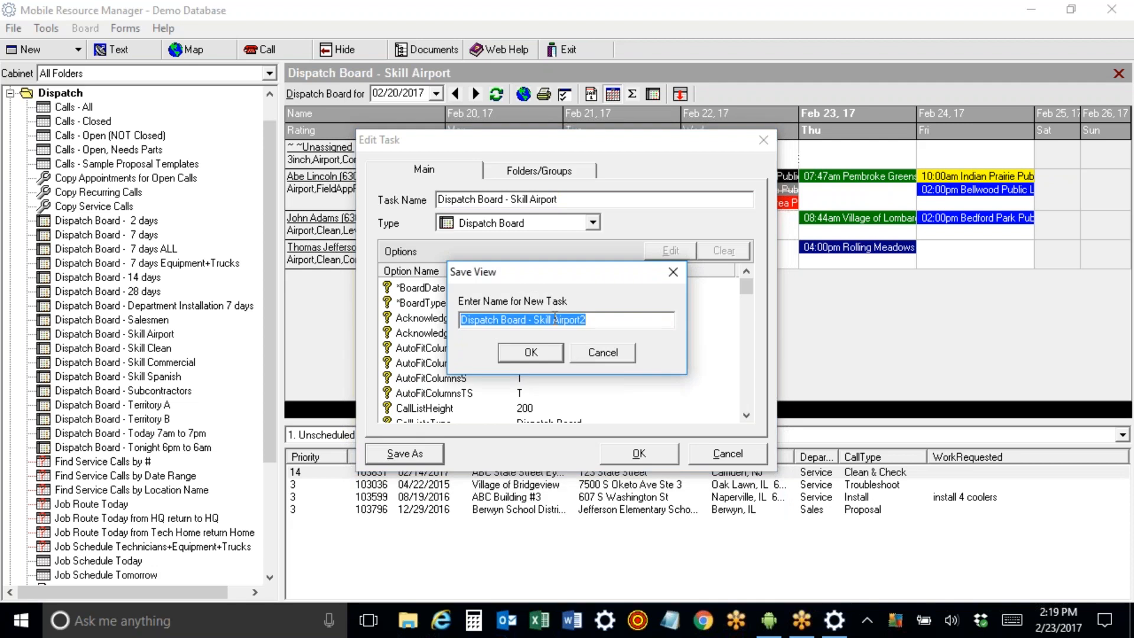
{"action": "left_click_drag", "start_coordinate": [553, 320], "coordinate": [598, 323]}
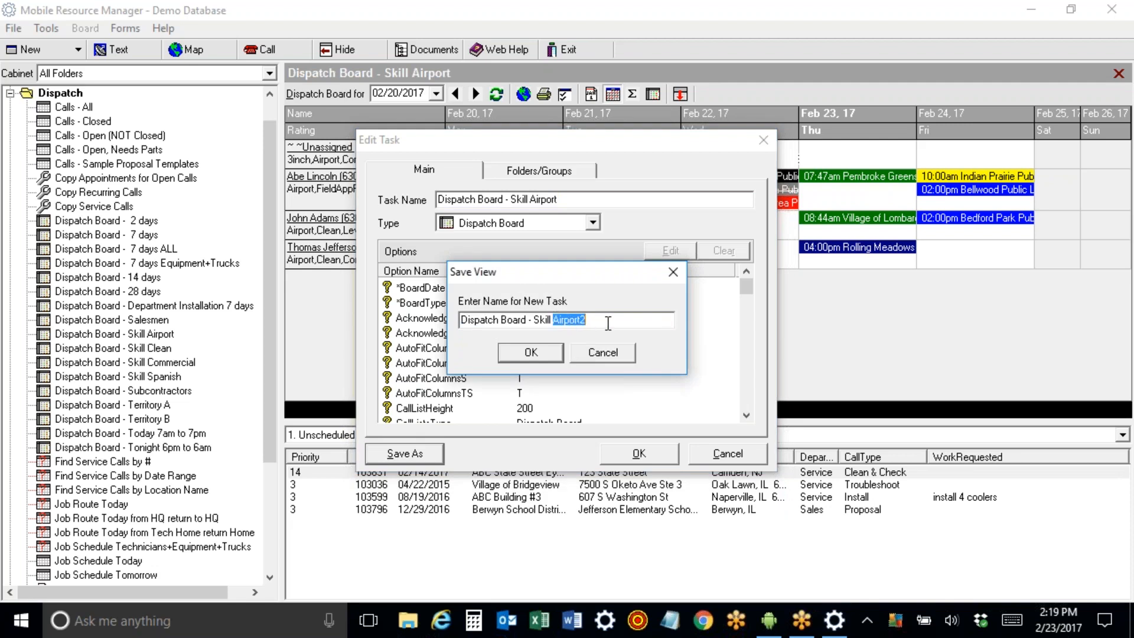
{"action": "type", "text": "Level 3"}
{"action": "left_click", "coordinate": [551, 353]}
{"action": "left_click", "coordinate": [625, 452]}
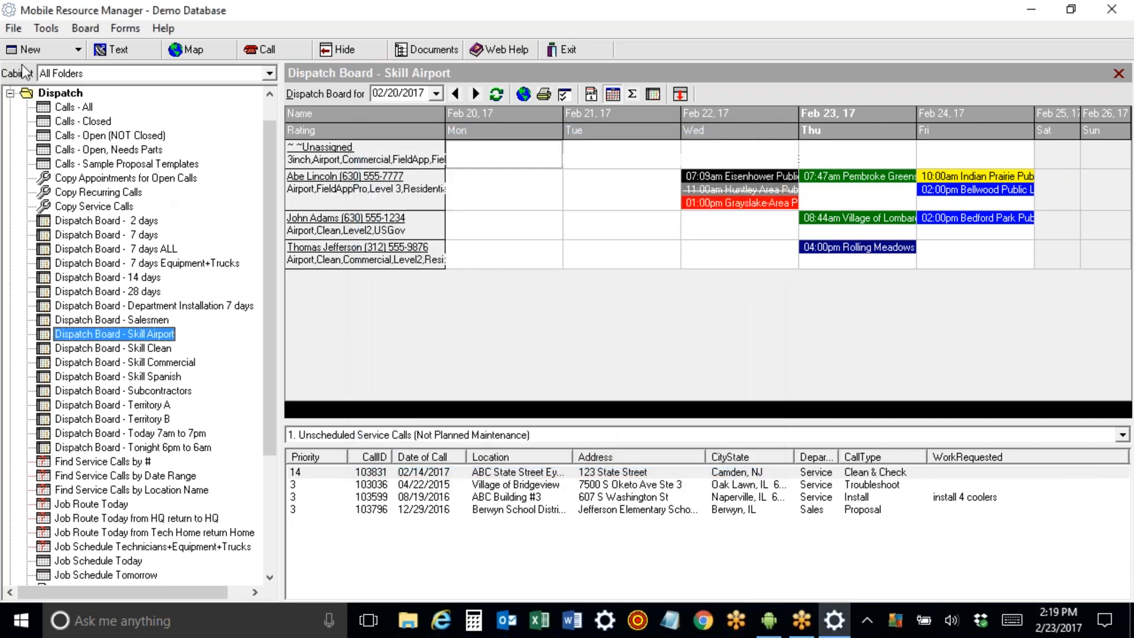
Refresh the cabinet and open the new Dispatch Board - Skill Level 3 board.
{"action": "left_click", "coordinate": [18, 30]}
{"action": "left_click", "coordinate": [44, 86]}
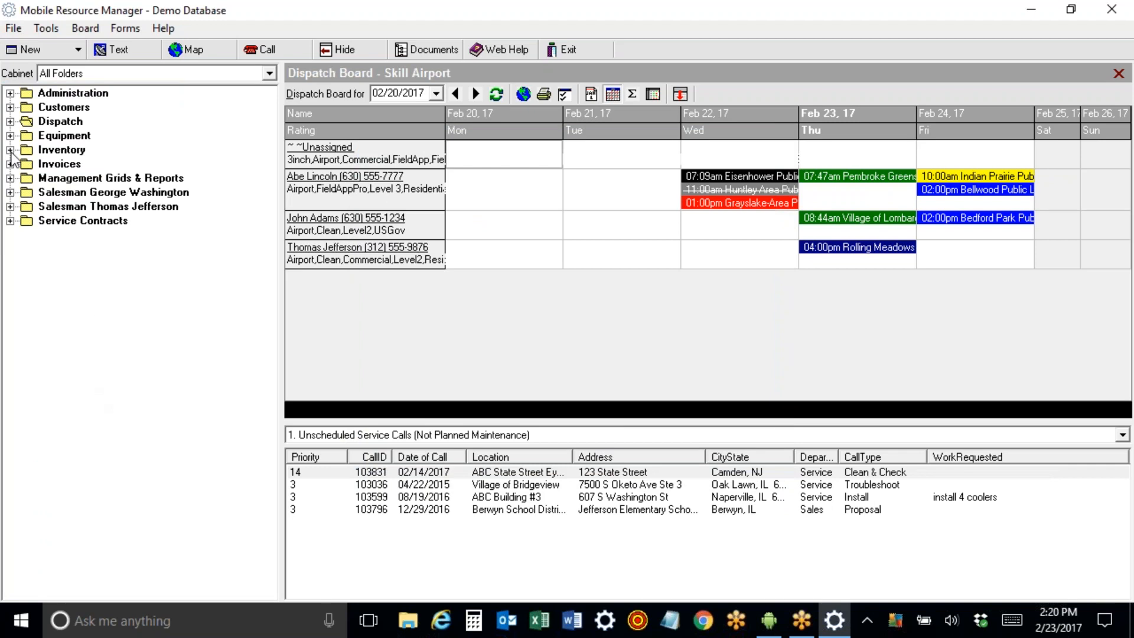
{"action": "left_click", "coordinate": [10, 121]}
{"action": "left_click", "coordinate": [145, 377]}
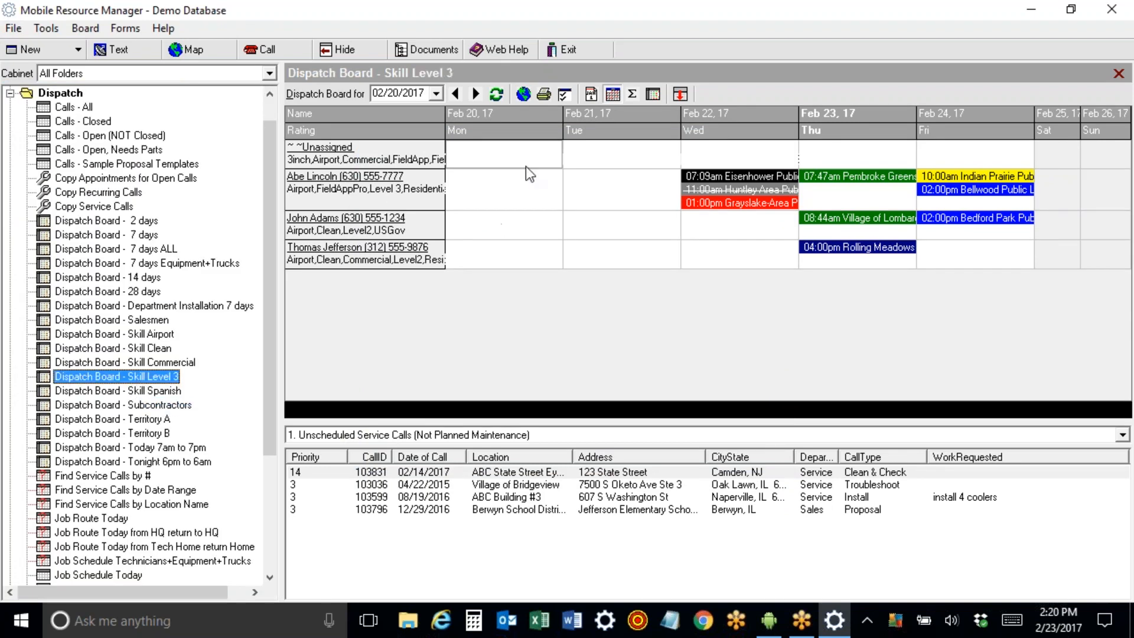
{"action": "left_click", "coordinate": [475, 94]}
{"action": "left_click", "coordinate": [494, 95]}
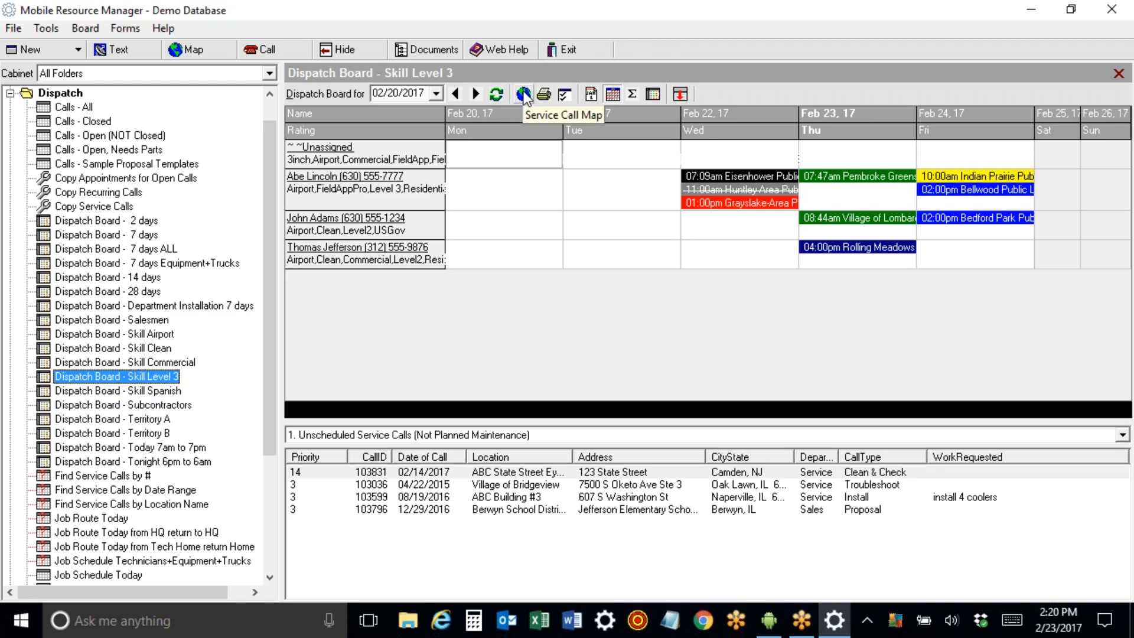
Set the board's rating filter to Level 3 only, dropping Airport, and save the options.
{"action": "left_click", "coordinate": [563, 95]}
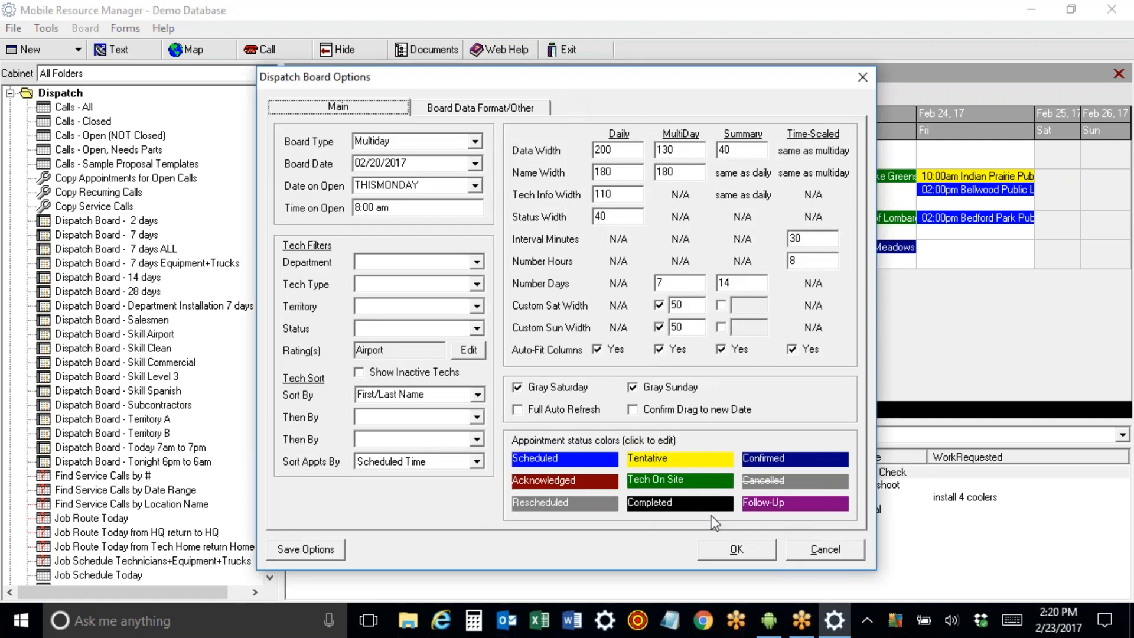
{"action": "left_click", "coordinate": [468, 350]}
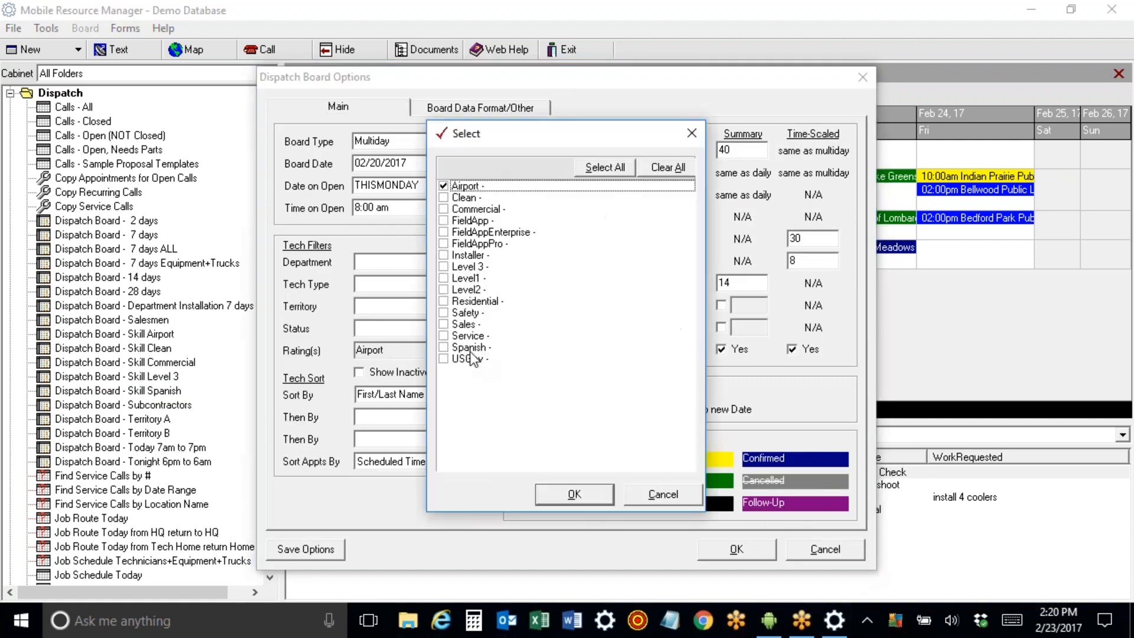
{"action": "left_click", "coordinate": [443, 267]}
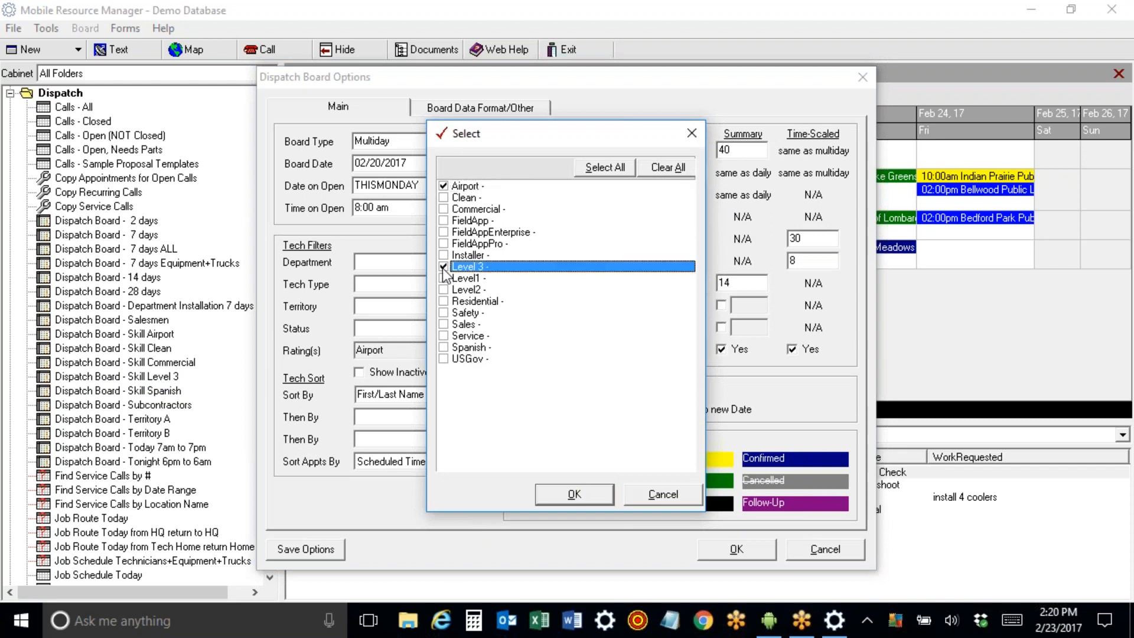
{"action": "left_click", "coordinate": [574, 494]}
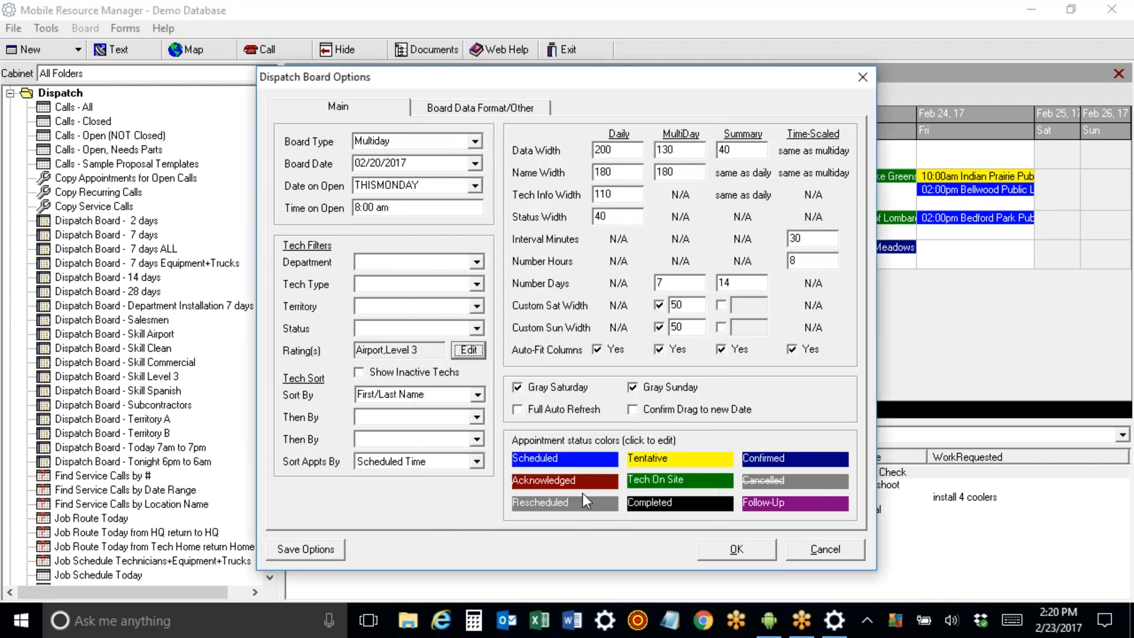
{"action": "left_click", "coordinate": [468, 350]}
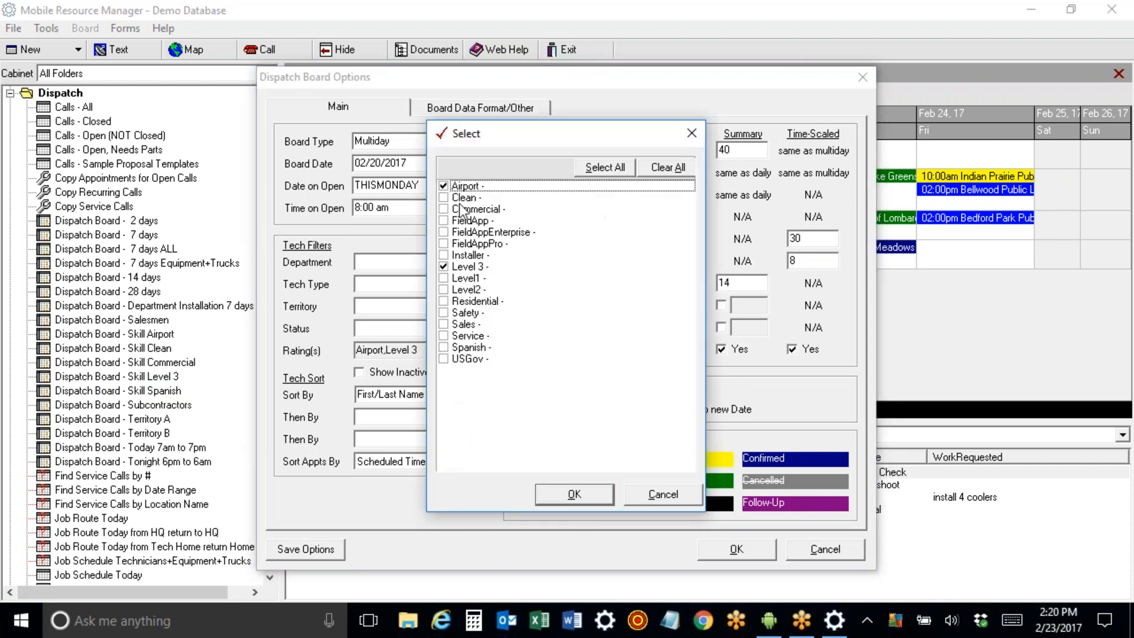
{"action": "left_click", "coordinate": [444, 186]}
{"action": "left_click", "coordinate": [443, 186]}
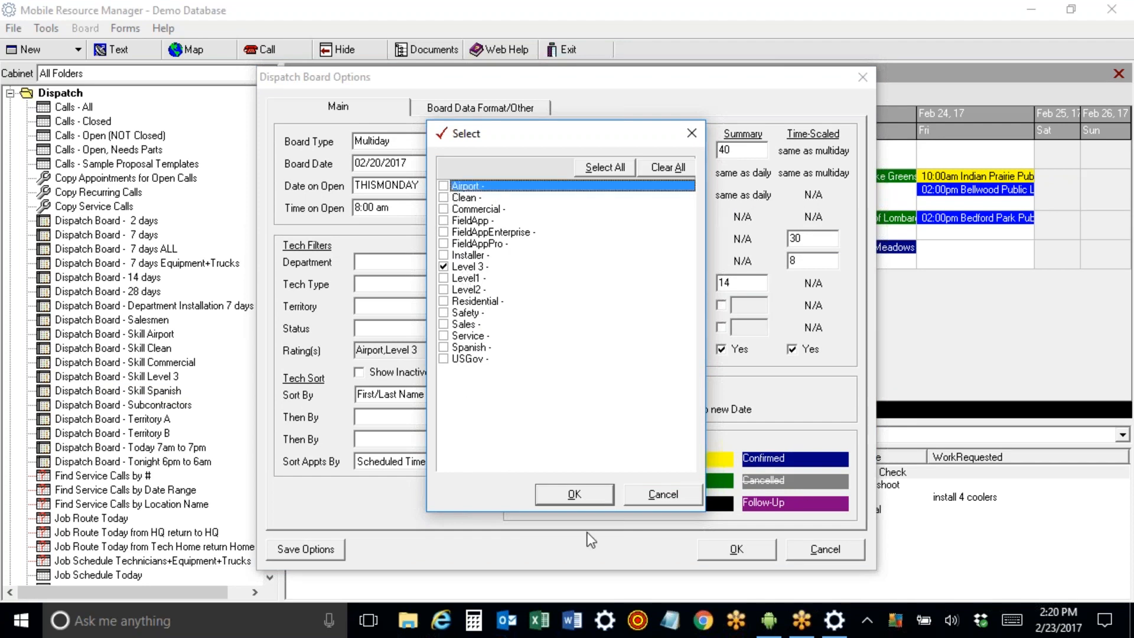
{"action": "left_click", "coordinate": [585, 493]}
{"action": "left_click", "coordinate": [305, 548]}
{"action": "left_click", "coordinate": [732, 549]}
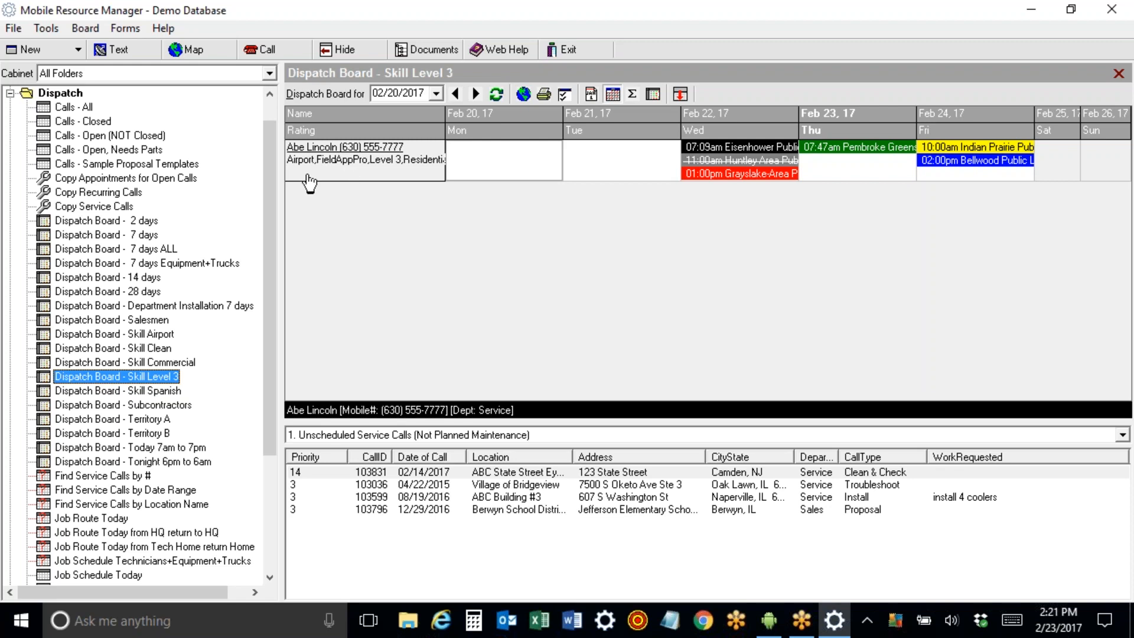
On the 7-day board, change the Sales technician's rating from Level1 to Level 3.
{"action": "left_click", "coordinate": [145, 235]}
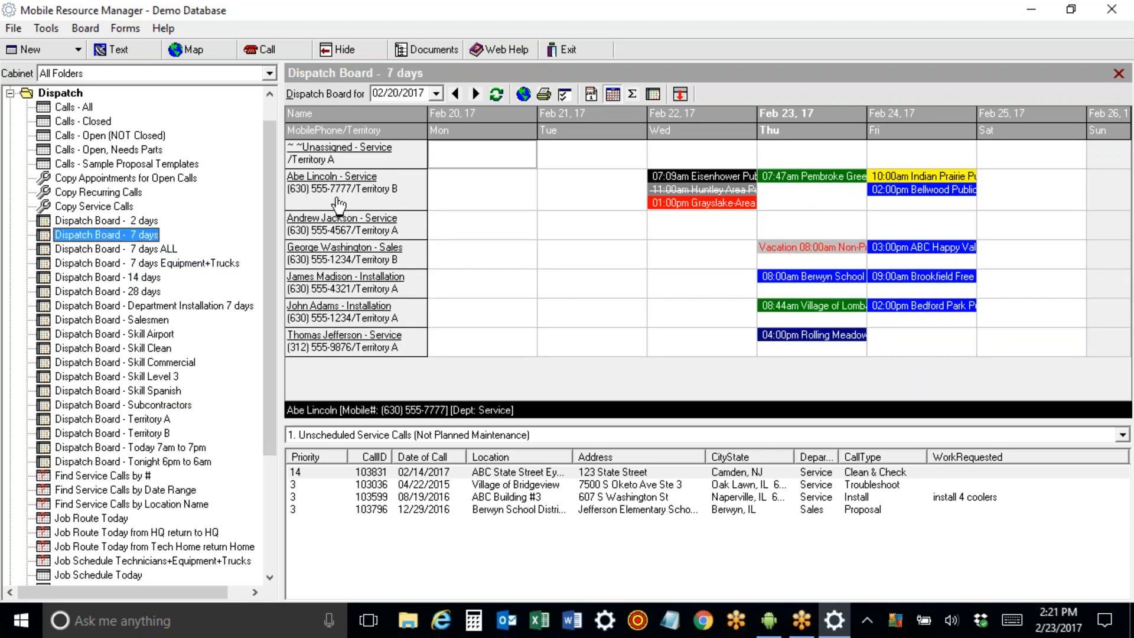
{"action": "left_click", "coordinate": [325, 252]}
{"action": "left_click", "coordinate": [325, 252]}
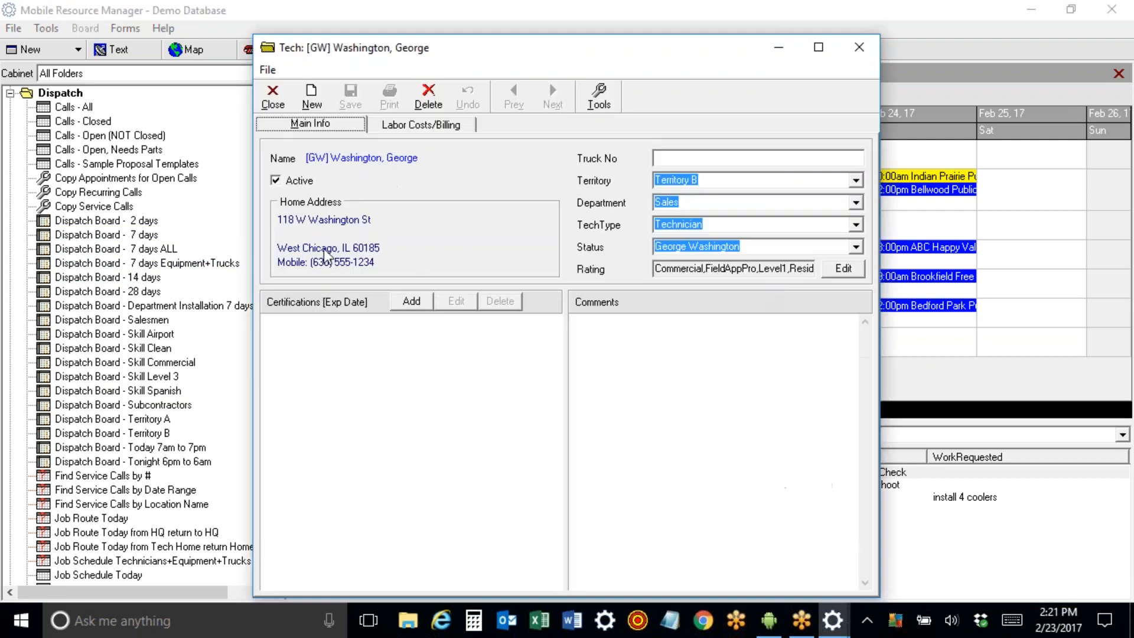
{"action": "left_click", "coordinate": [843, 267]}
{"action": "left_click", "coordinate": [443, 278]}
{"action": "left_click", "coordinate": [444, 266]}
{"action": "left_click", "coordinate": [558, 493]}
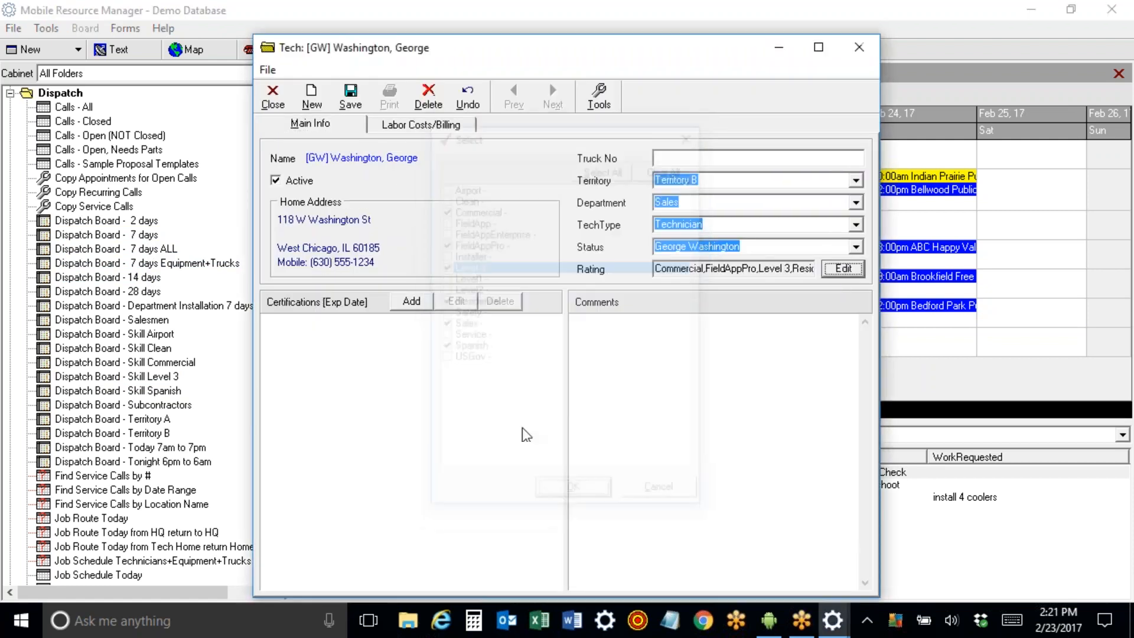
Close the technician record and return to the Skill Level 3 dispatch board.
{"action": "left_click", "coordinate": [273, 96]}
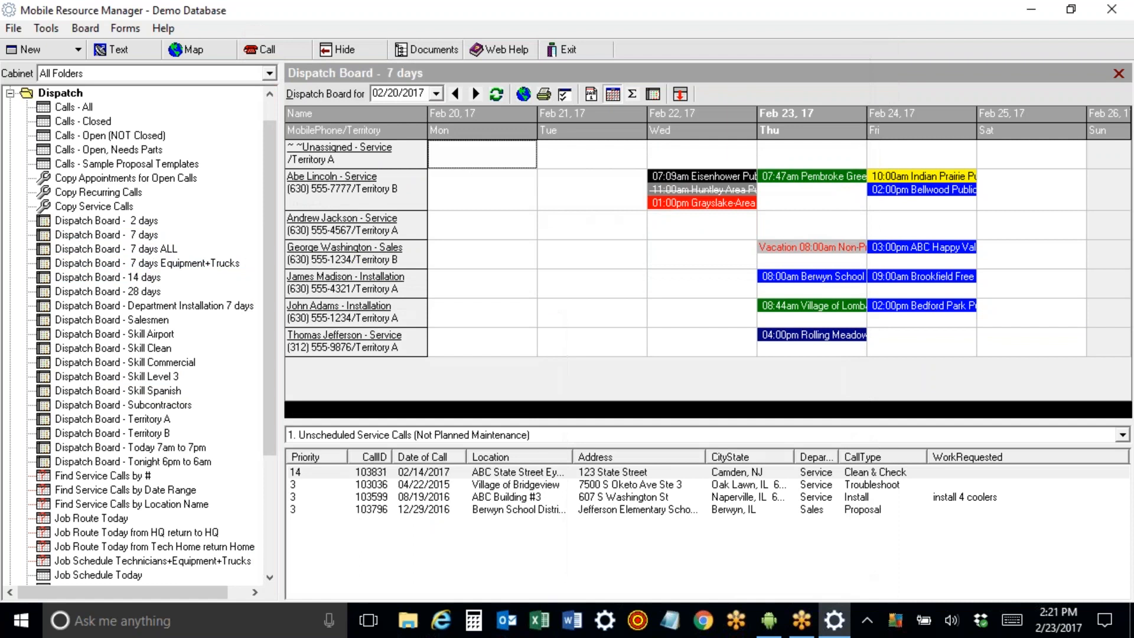
{"action": "left_click", "coordinate": [142, 380]}
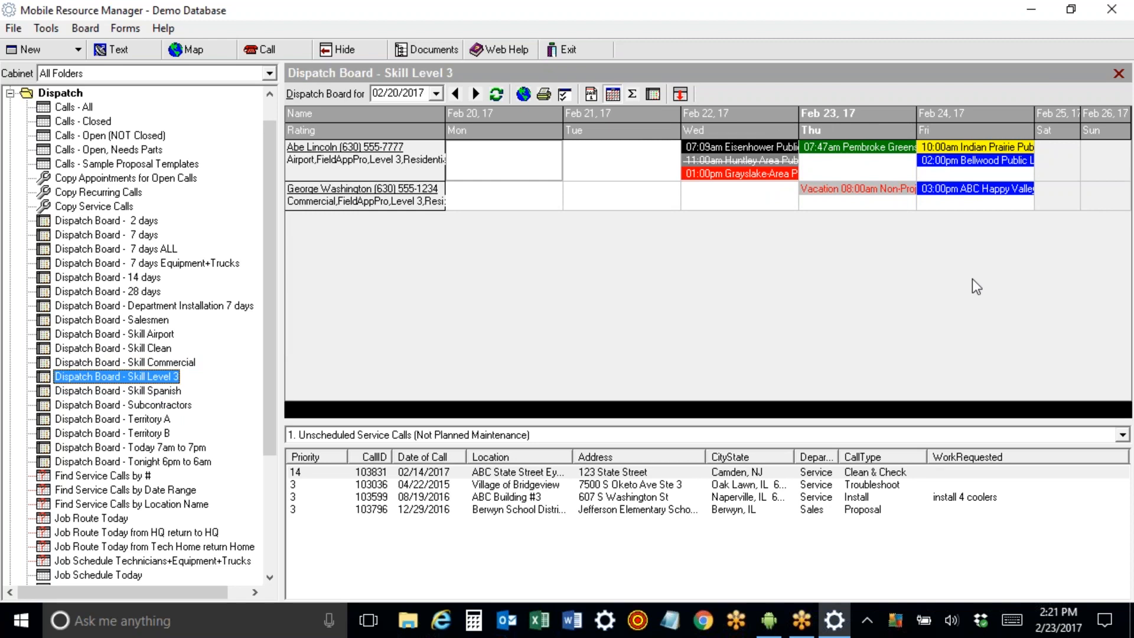
{"action": "left_click", "coordinate": [1009, 28]}
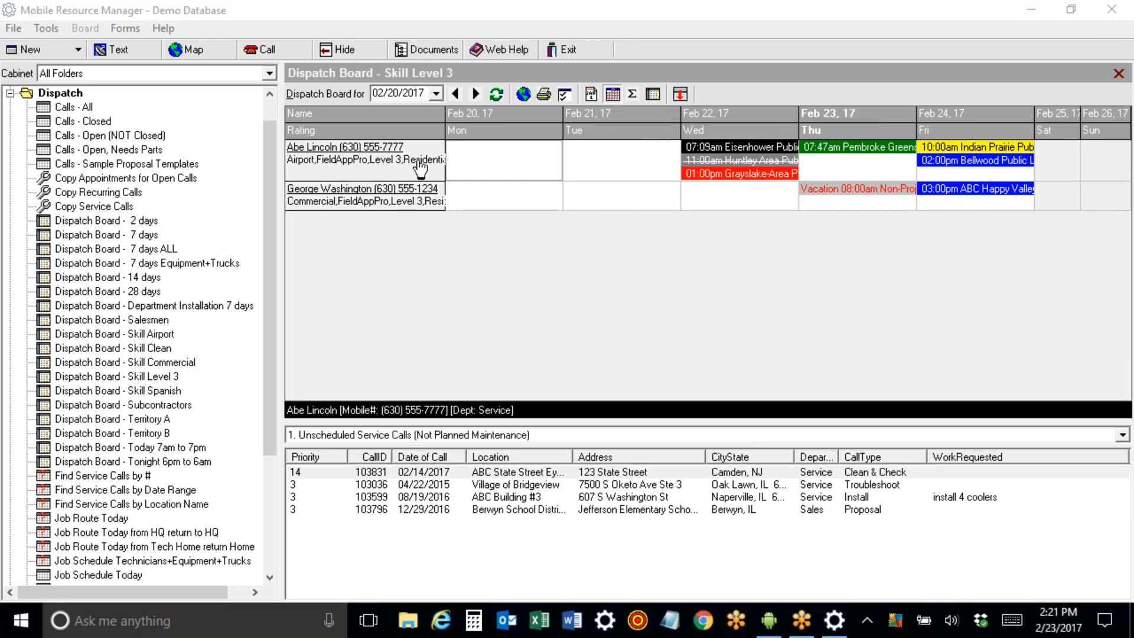
{"action": "left_click", "coordinate": [564, 94]}
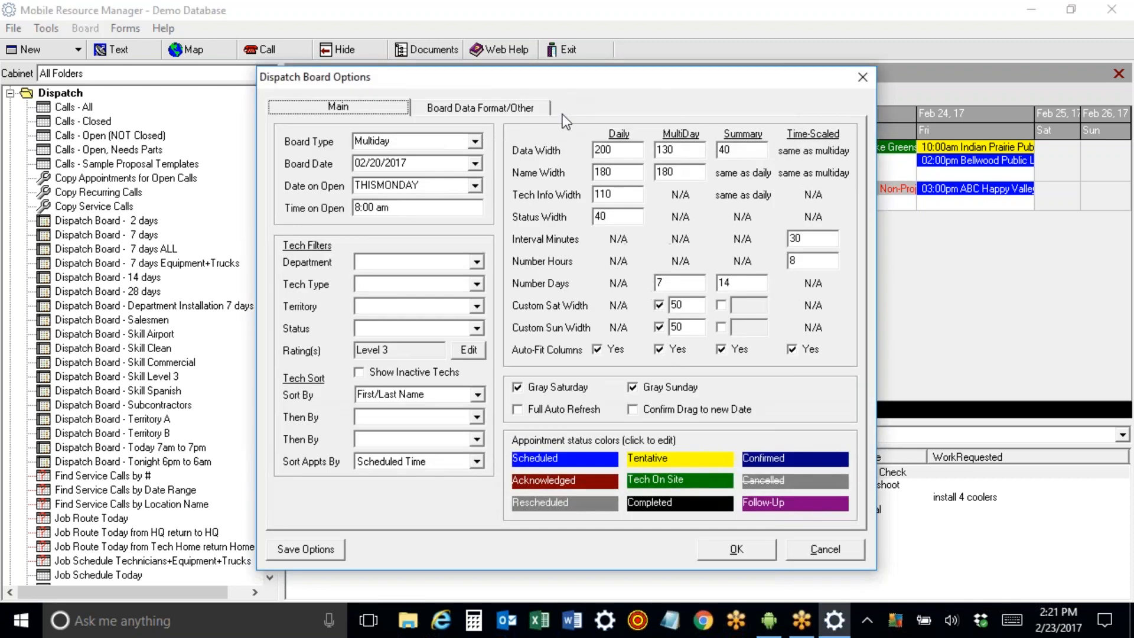
{"action": "left_click_drag", "start_coordinate": [491, 75], "coordinate": [477, 210]}
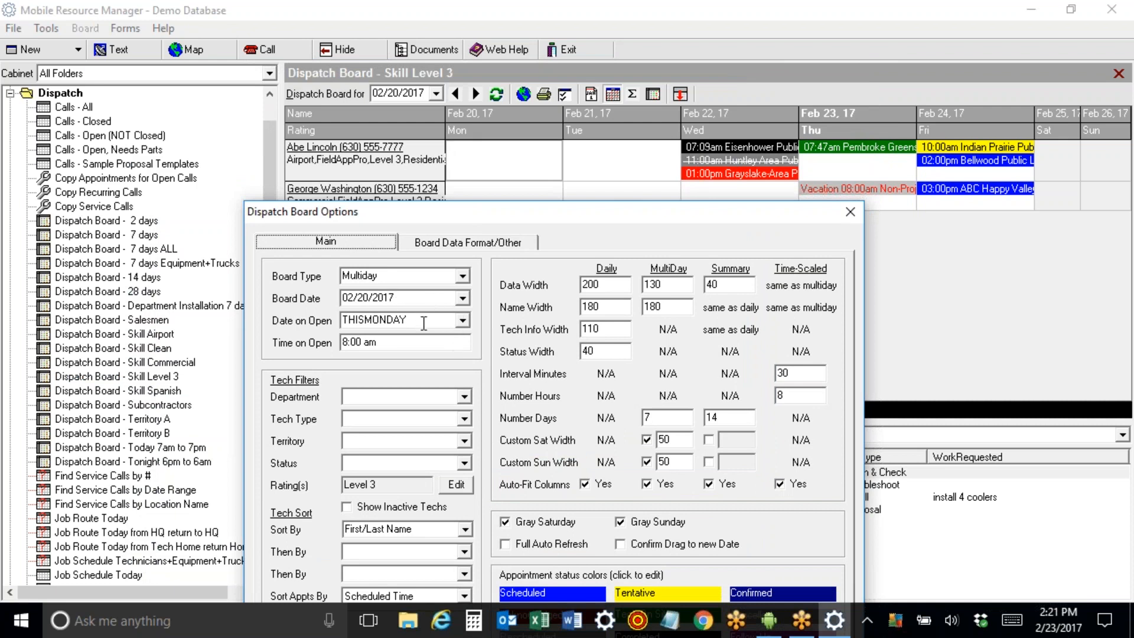
{"action": "left_click", "coordinate": [455, 316]}
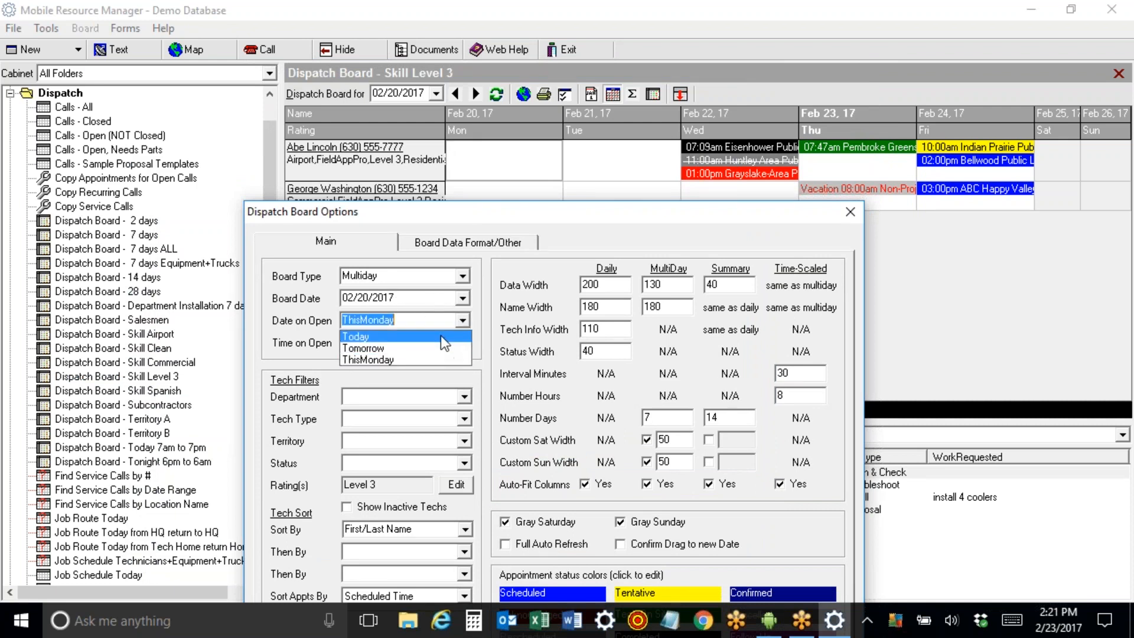
{"action": "left_click", "coordinate": [562, 240]}
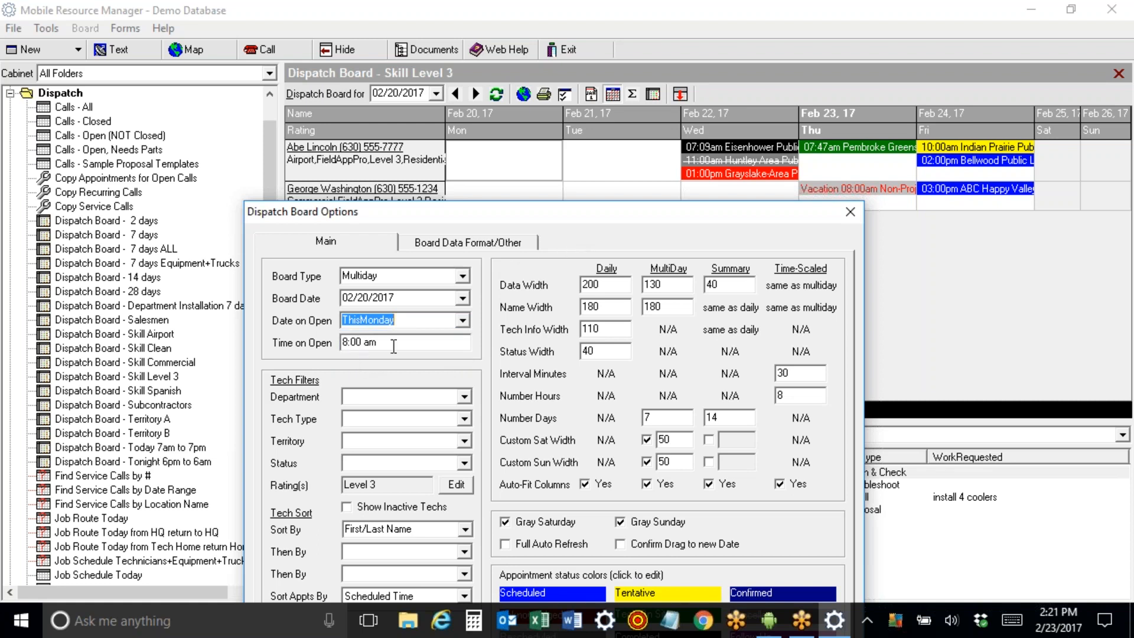
{"action": "left_click_drag", "start_coordinate": [464, 211], "coordinate": [404, 72]}
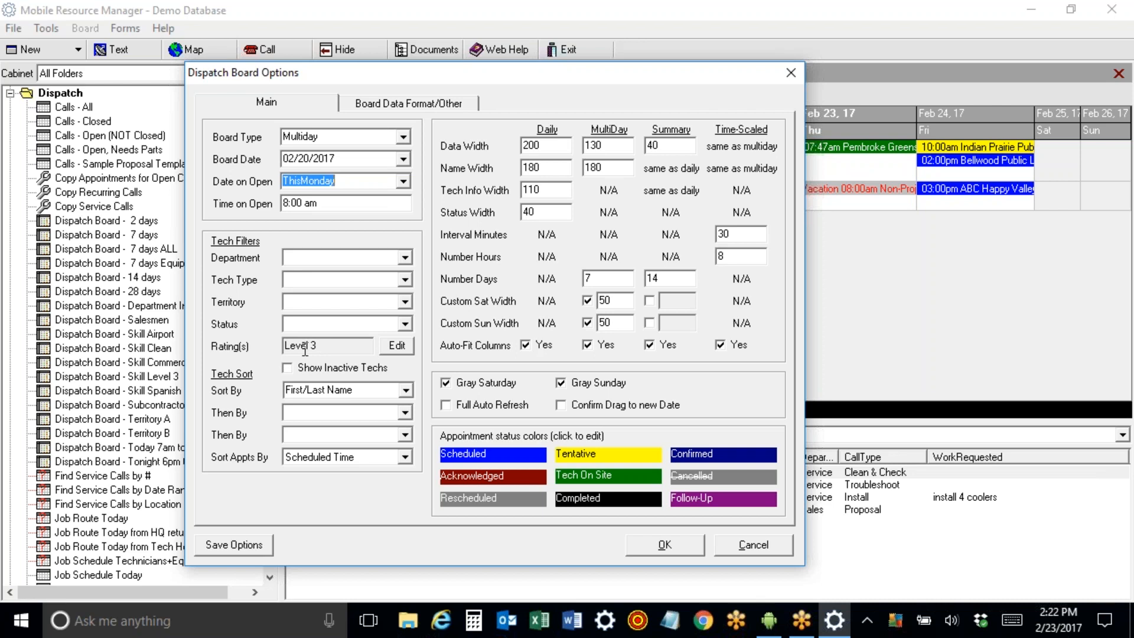
{"action": "left_click", "coordinate": [303, 260]}
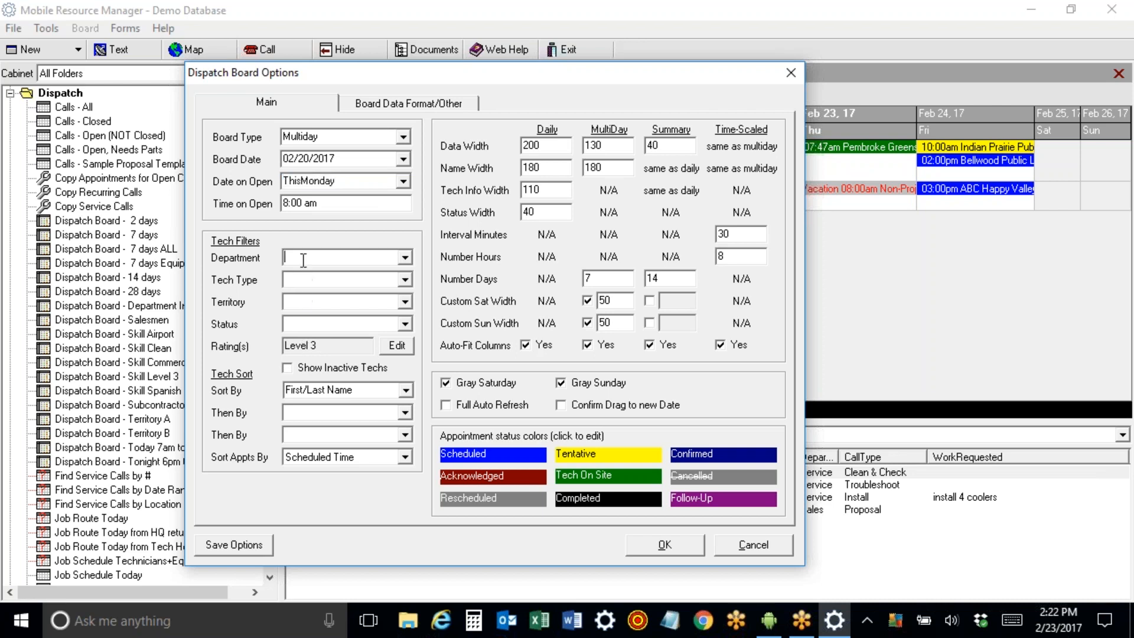
{"action": "left_click", "coordinate": [406, 260]}
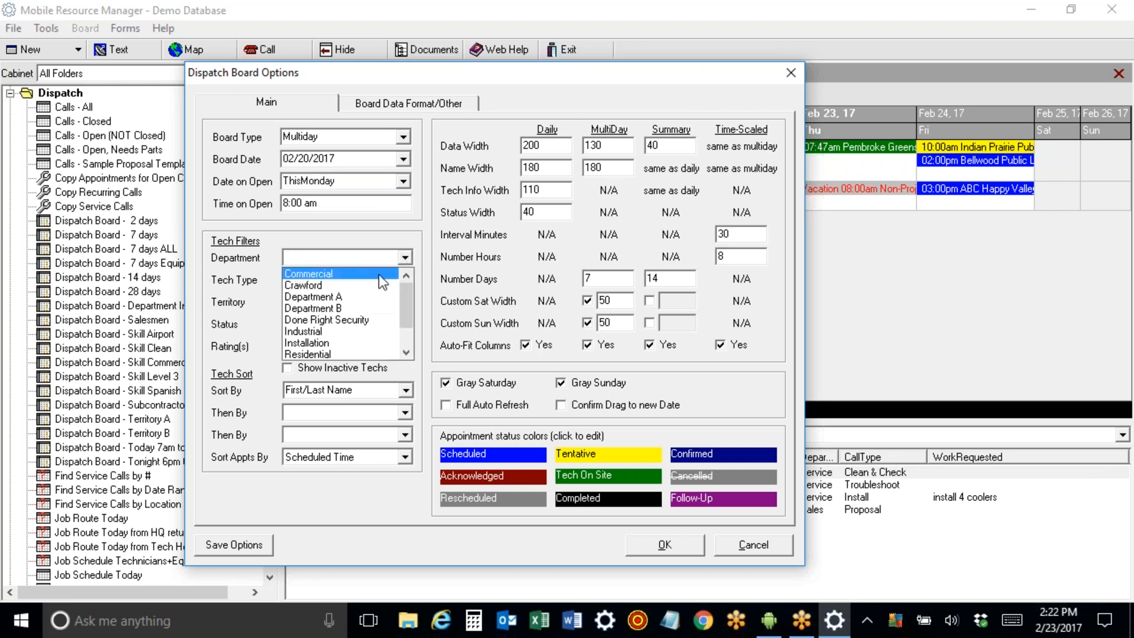
{"action": "left_click", "coordinate": [371, 299]}
{"action": "left_click", "coordinate": [406, 260]}
{"action": "left_click", "coordinate": [386, 287]}
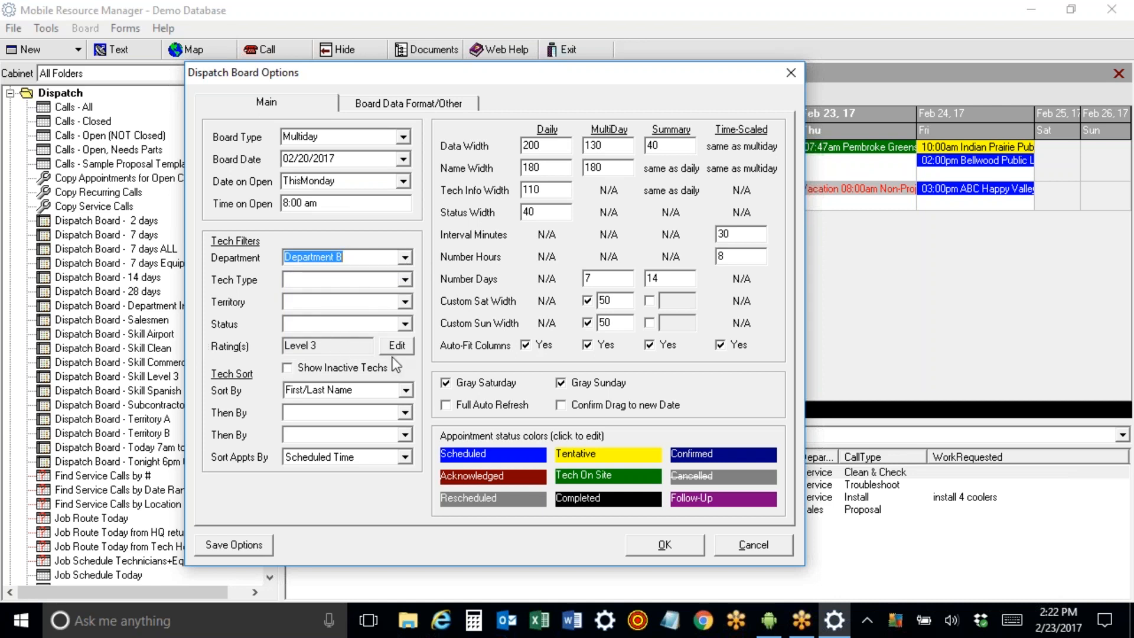
{"action": "left_click", "coordinate": [741, 541]}
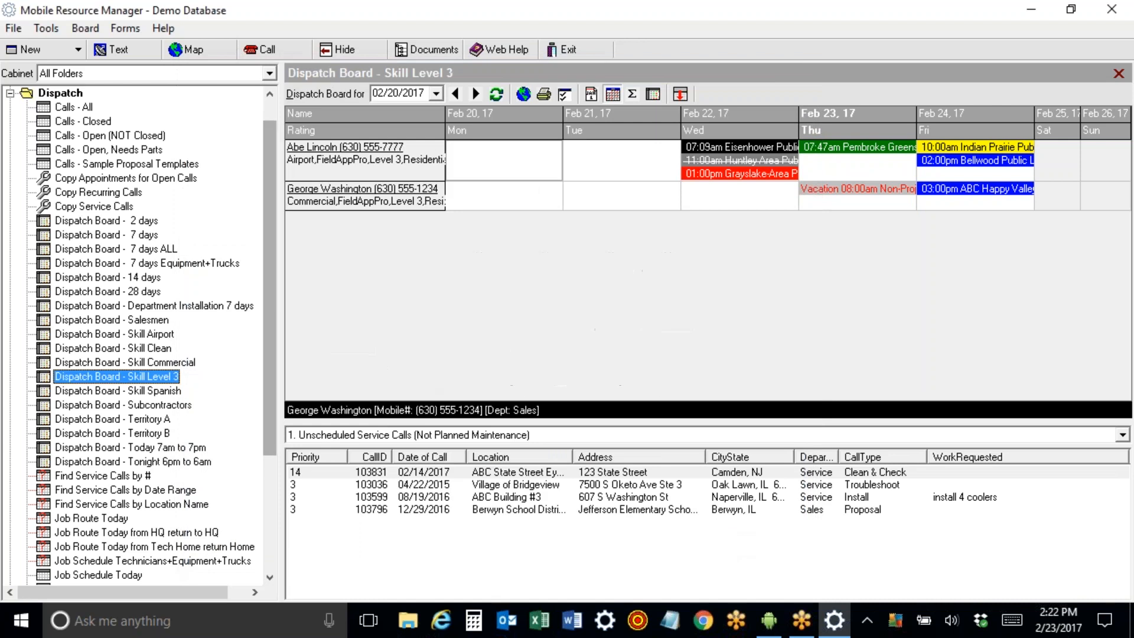
{"action": "double_click", "coordinate": [306, 148]}
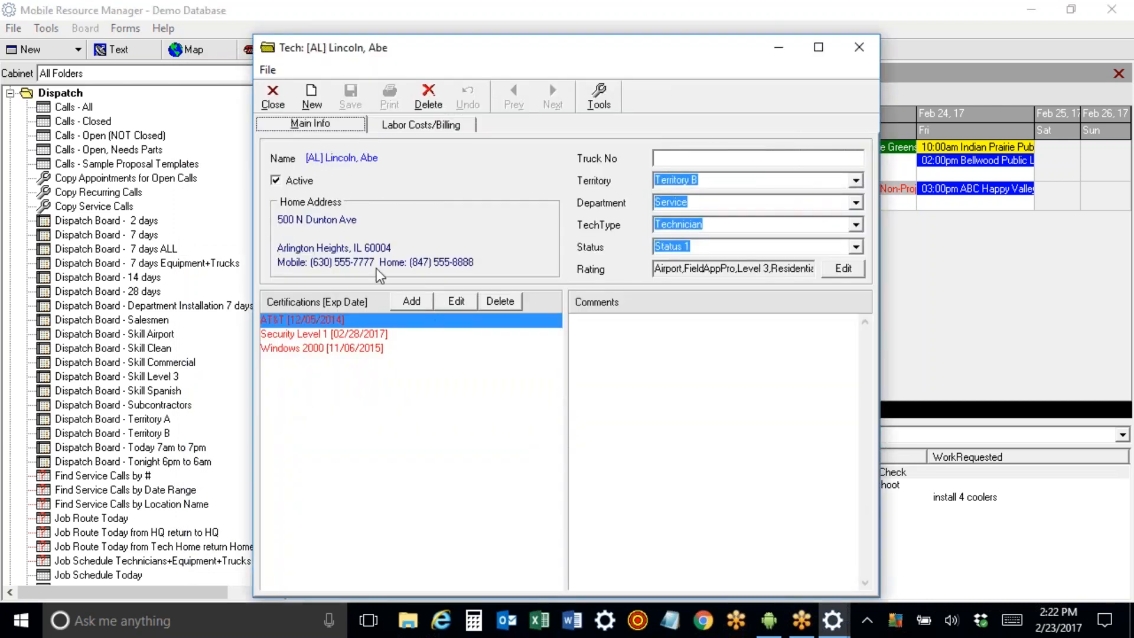
Tick Level1, Level2 and Residential ratings for the first technician, then save and close his record.
{"action": "left_click", "coordinate": [844, 268]}
{"action": "left_click", "coordinate": [443, 279]}
{"action": "left_click", "coordinate": [444, 289]}
{"action": "left_click", "coordinate": [444, 300]}
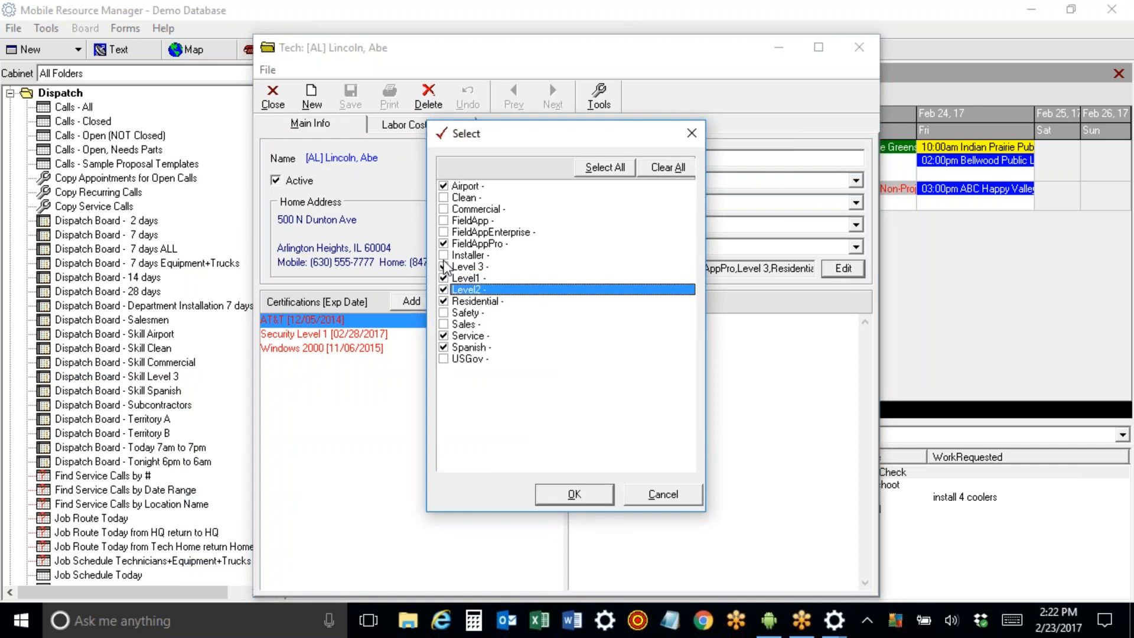
{"action": "left_click", "coordinate": [593, 500]}
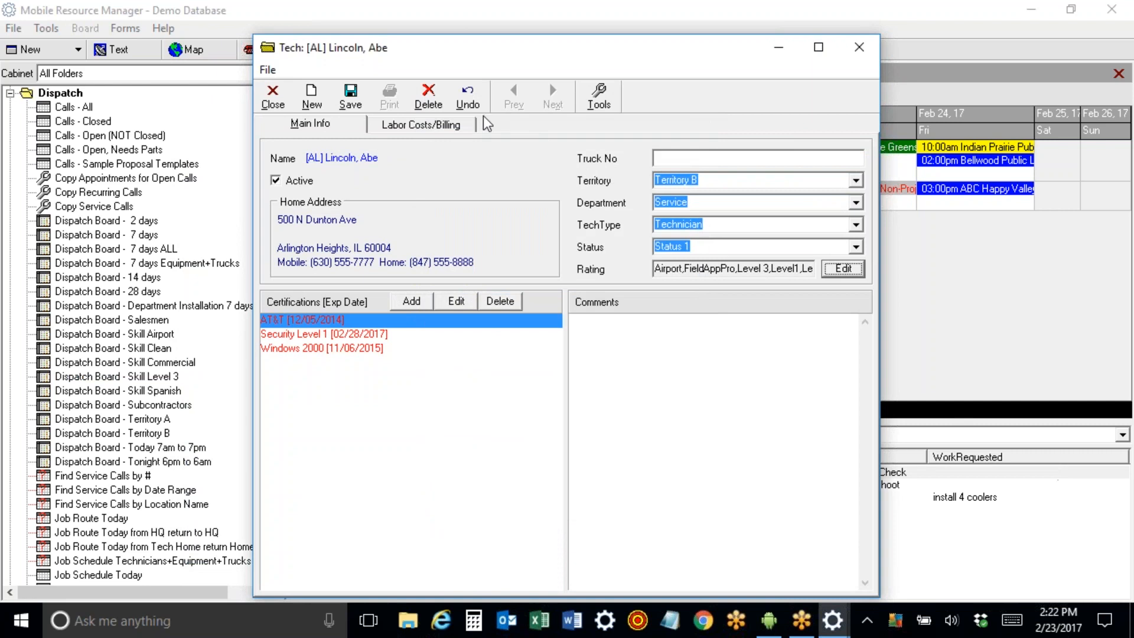
{"action": "left_click", "coordinate": [350, 97]}
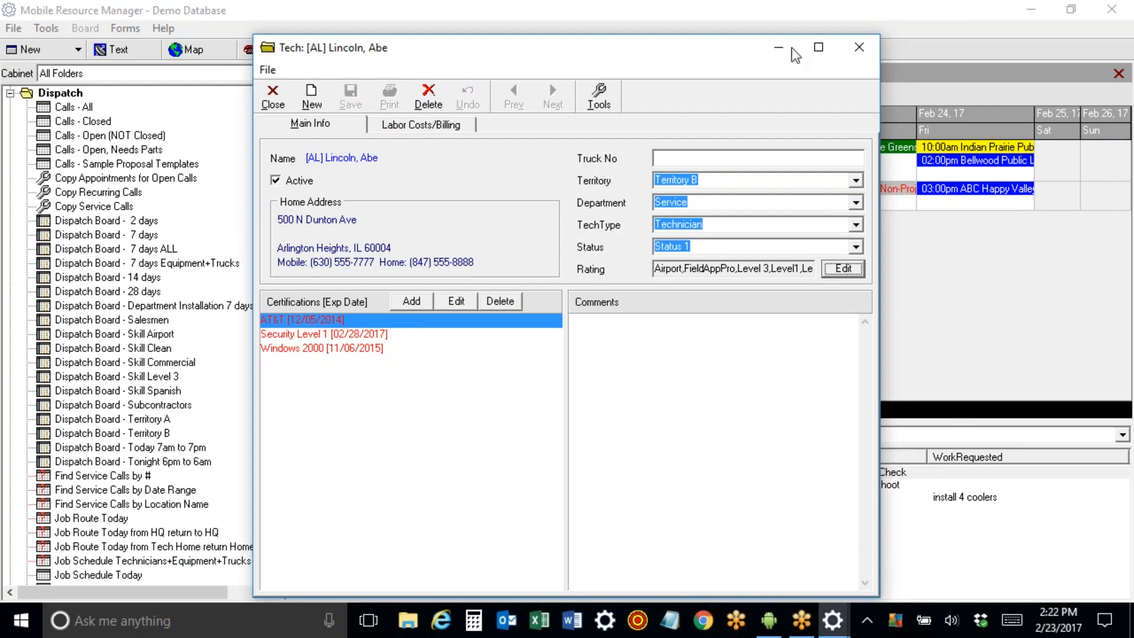
{"action": "left_click", "coordinate": [860, 47]}
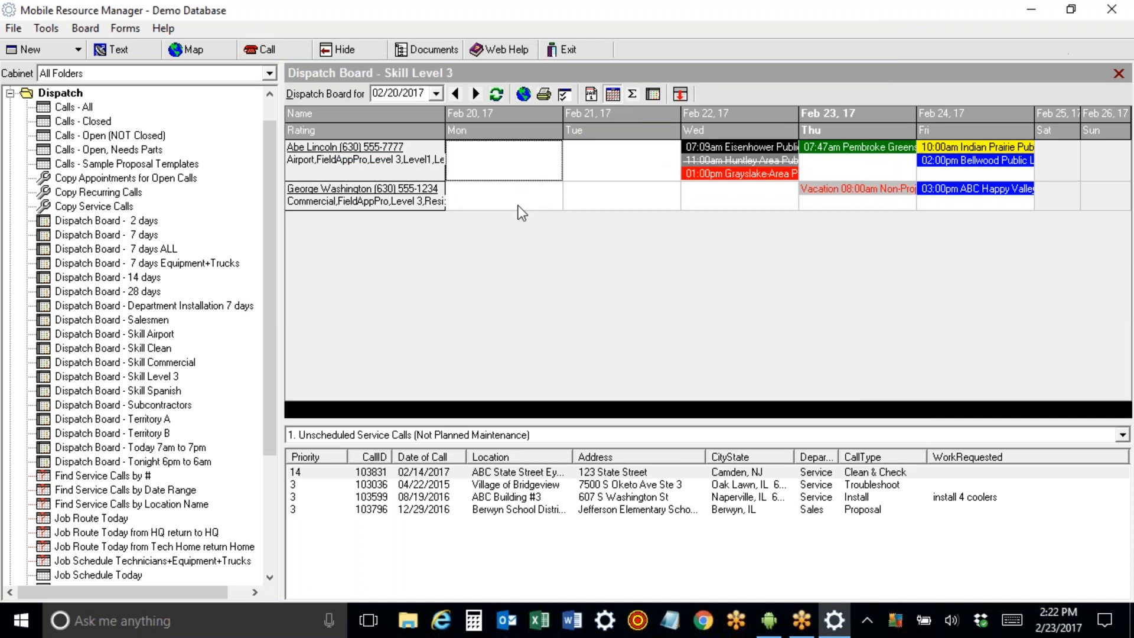
{"action": "left_click", "coordinate": [1110, 281]}
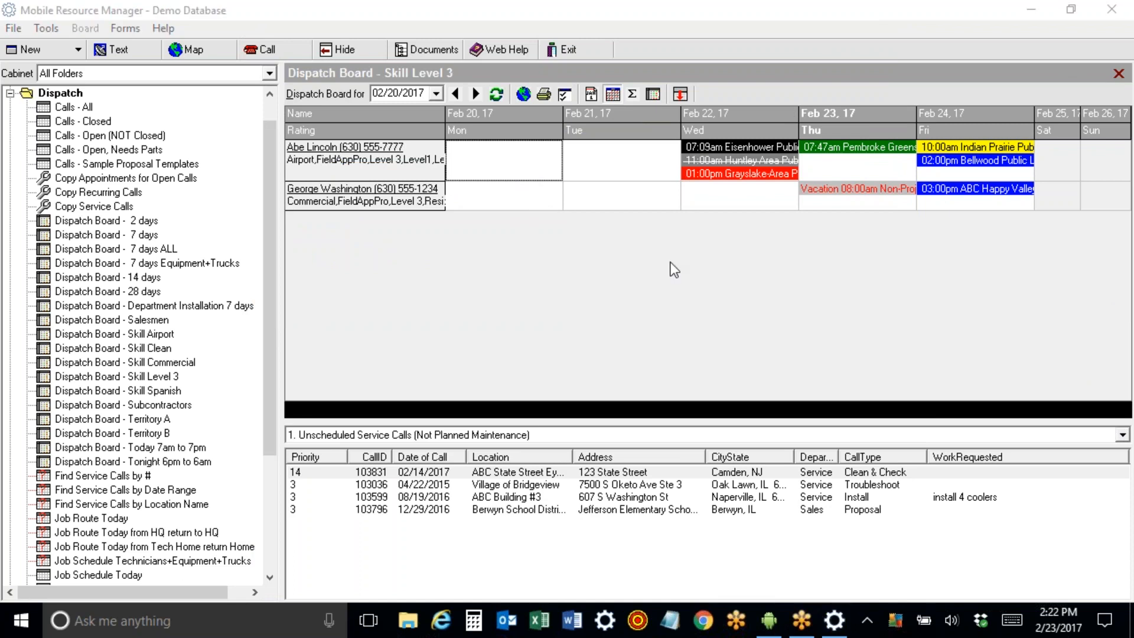
Keep the Level 3 rating filter, filter technicians by Department A, and save the board options.
{"action": "left_click", "coordinate": [564, 95]}
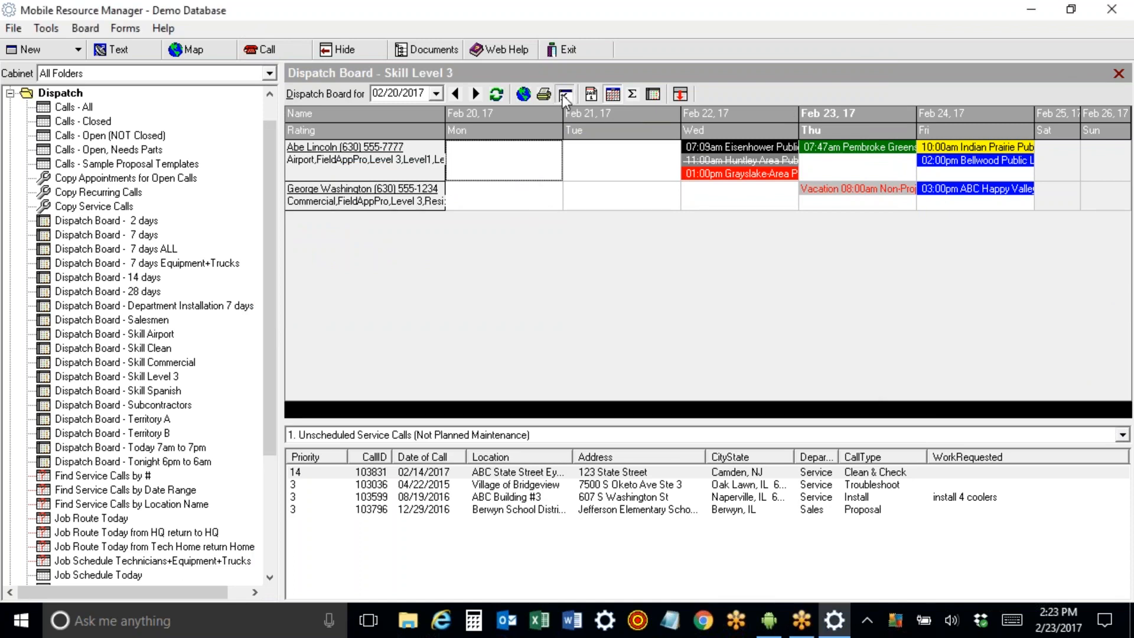
{"action": "left_click", "coordinate": [468, 350]}
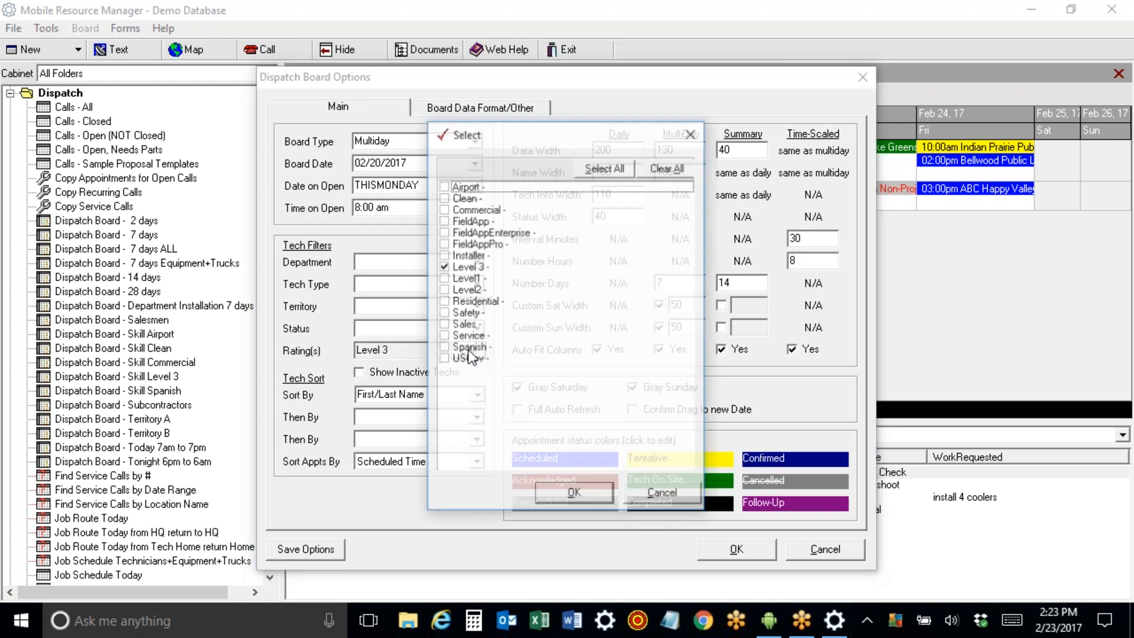
{"action": "left_click", "coordinate": [662, 496]}
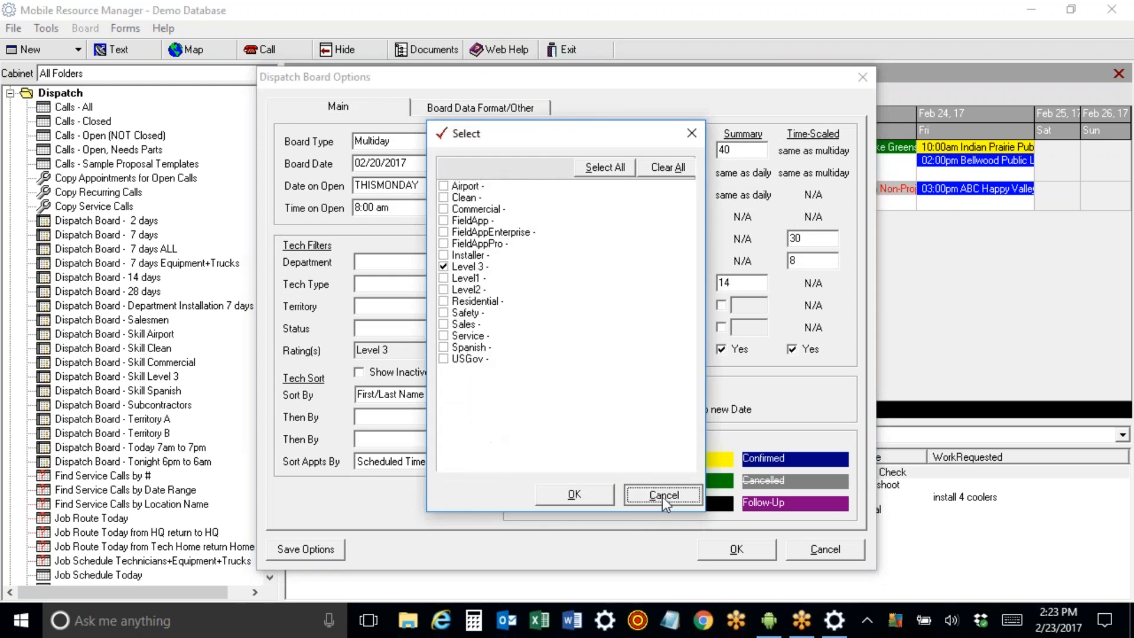
{"action": "left_click", "coordinate": [476, 261]}
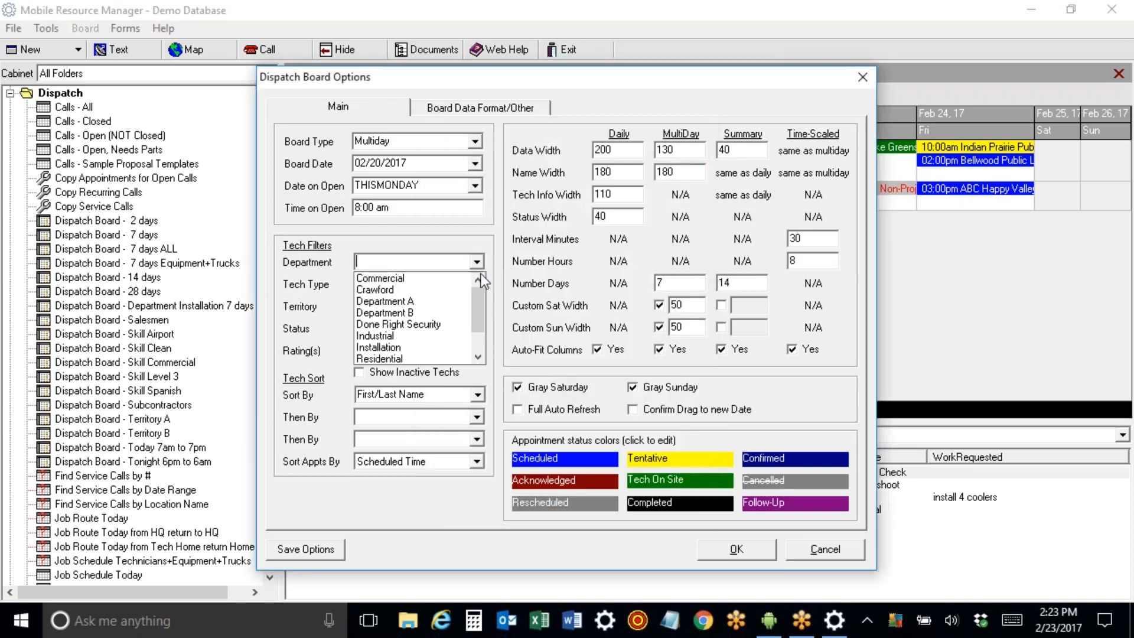
{"action": "left_click", "coordinate": [462, 298]}
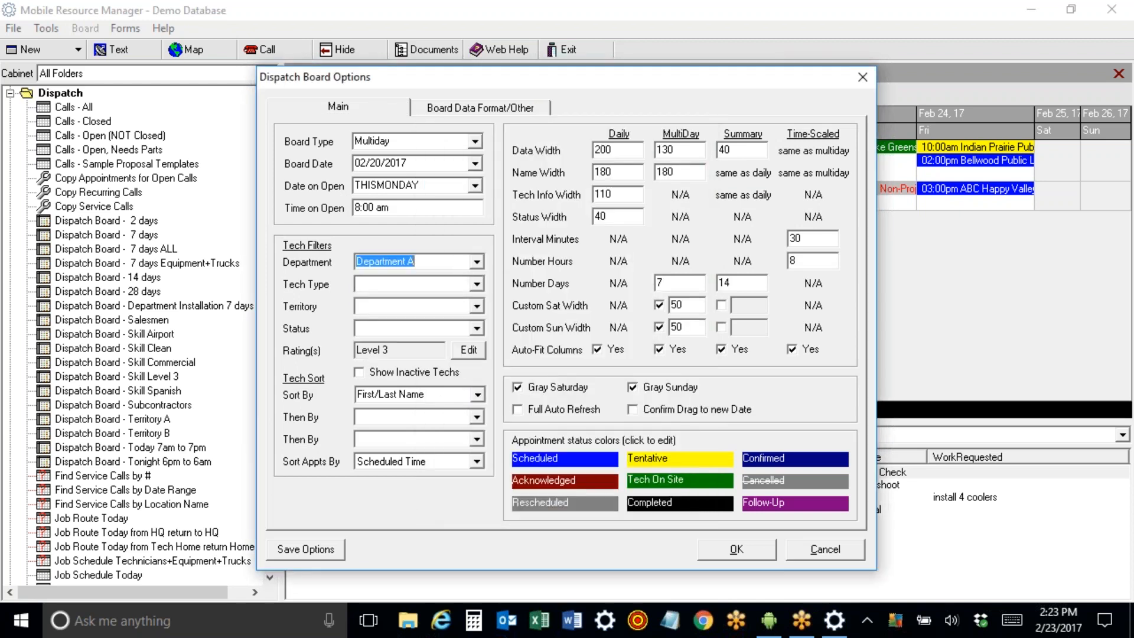
{"action": "left_click", "coordinate": [305, 555]}
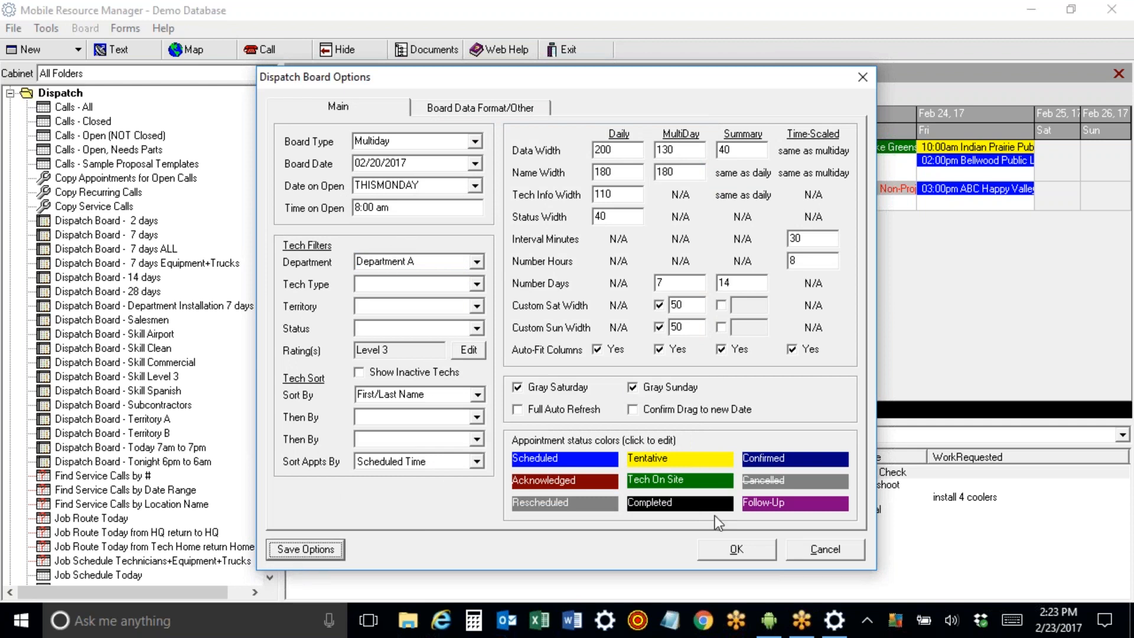
{"action": "left_click", "coordinate": [748, 547]}
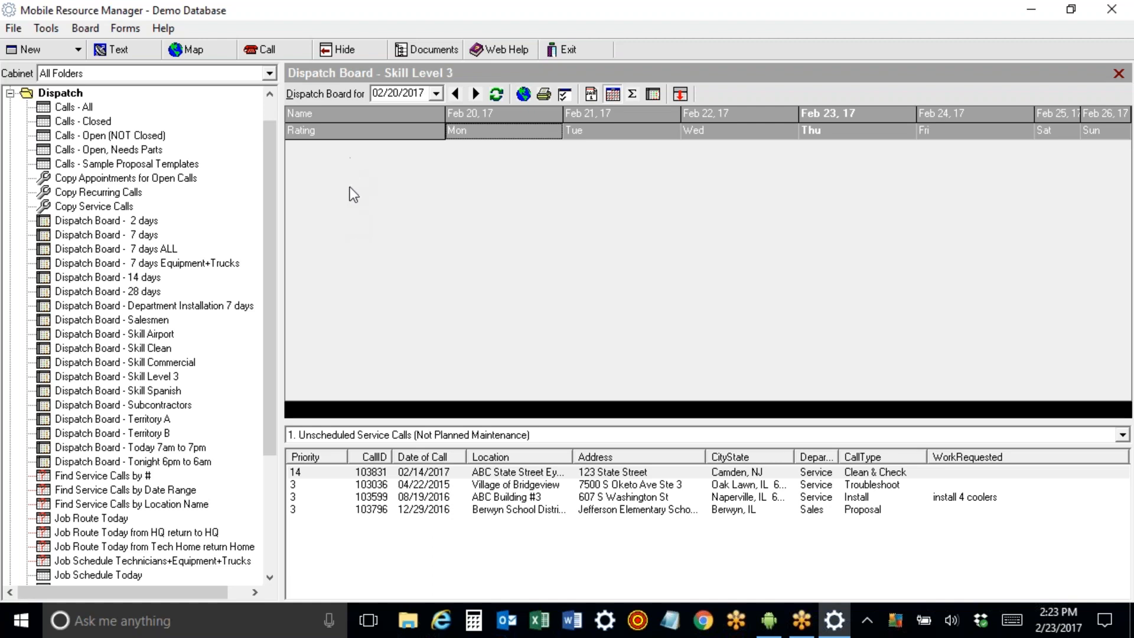
Switch the board's department filter to Department B.
{"action": "left_click", "coordinate": [564, 98]}
{"action": "left_click", "coordinate": [464, 262]}
{"action": "left_click", "coordinate": [455, 289]}
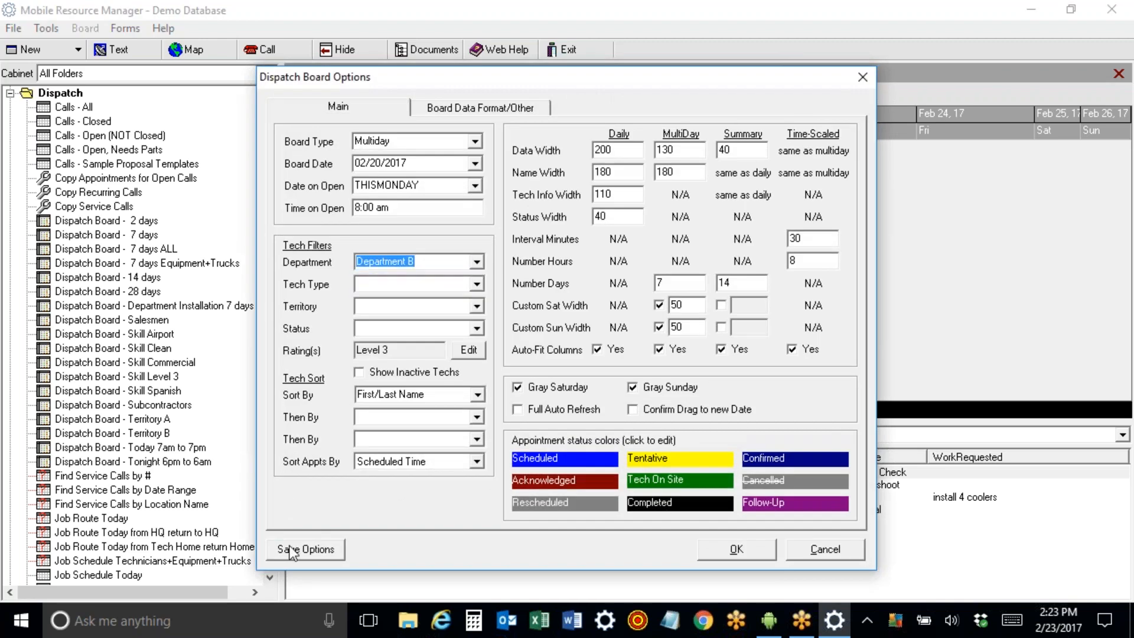
{"action": "left_click", "coordinate": [735, 555]}
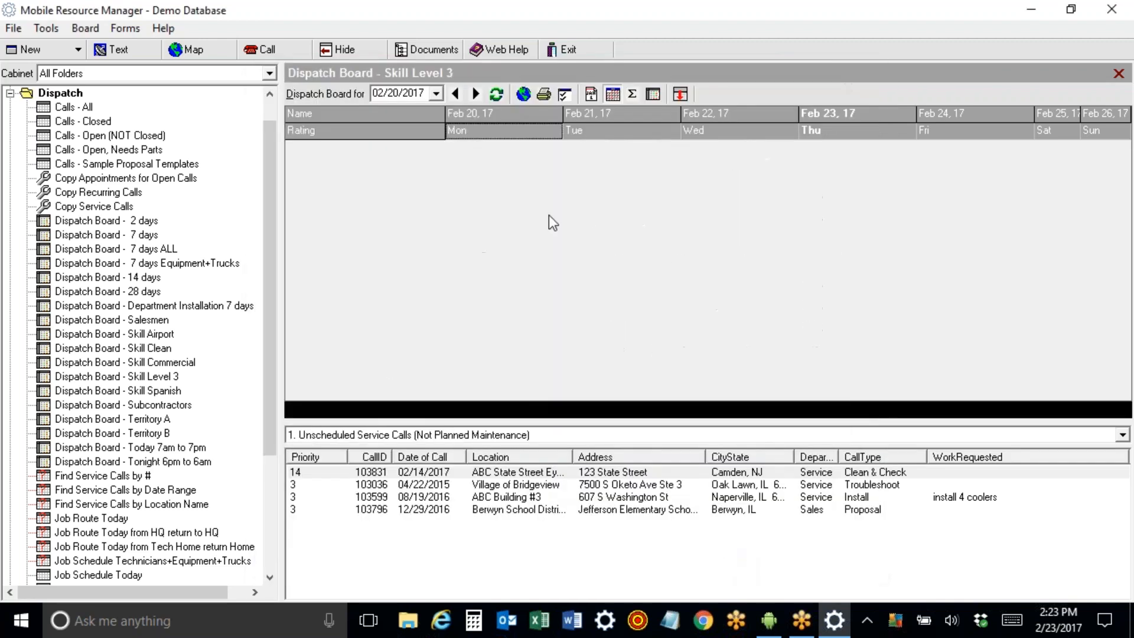
Clear the Department B value from the tech filter and apply.
{"action": "left_click", "coordinate": [565, 95]}
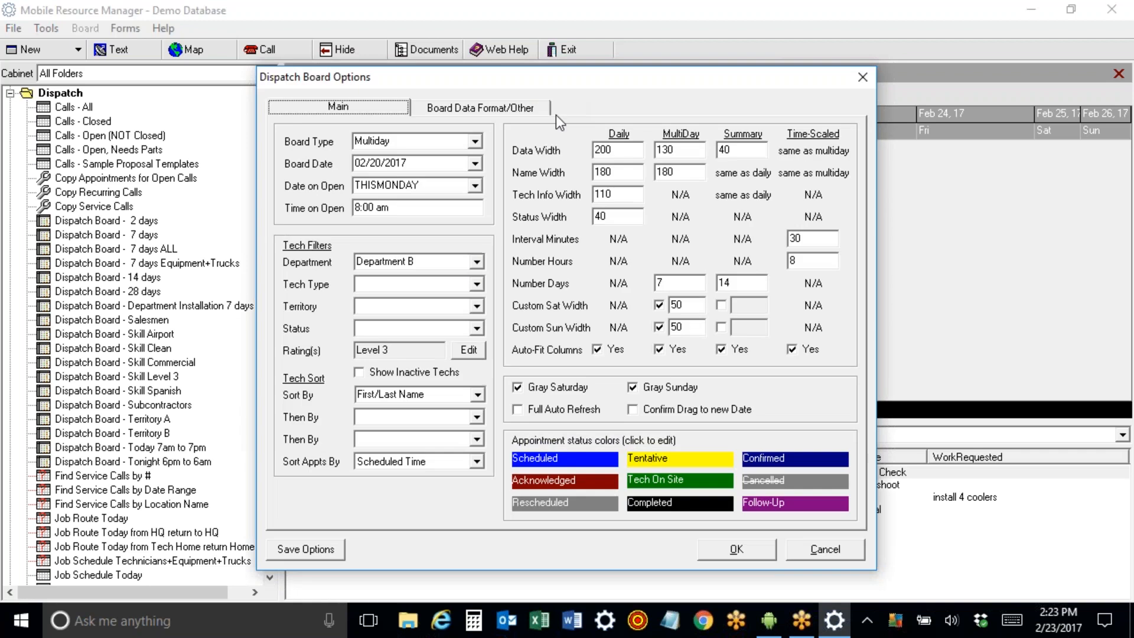
{"action": "left_click", "coordinate": [456, 258]}
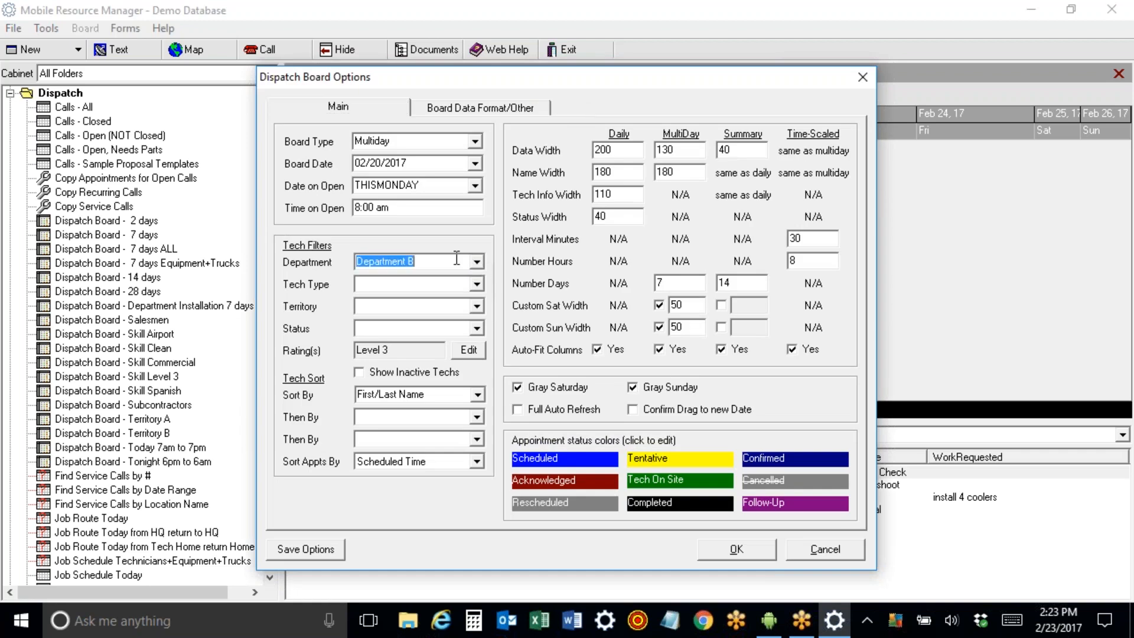
{"action": "key", "text": "BackSpace"}
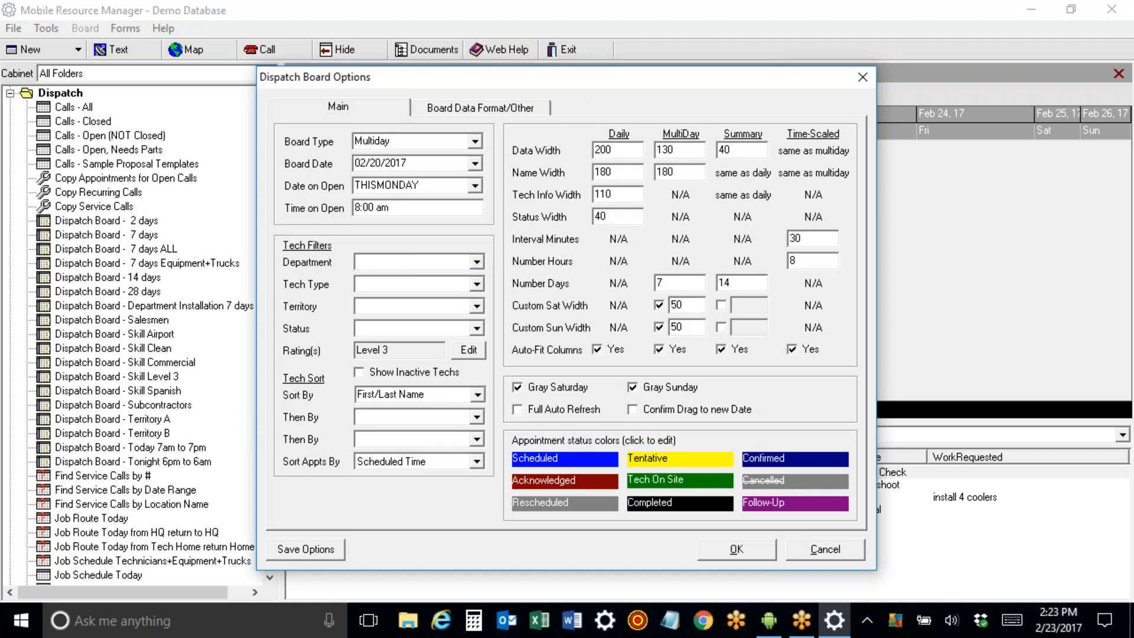
{"action": "left_click", "coordinate": [708, 547]}
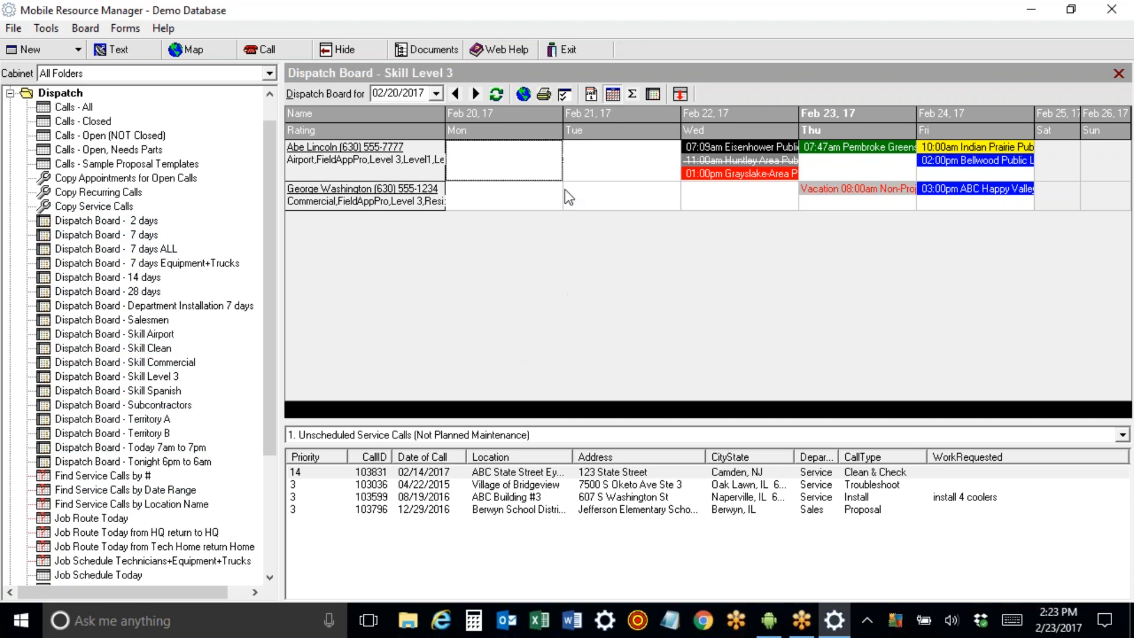
Inspect board options: tech sort, Daily width 200, MultiDay width 130, MultiDay 7 days.
{"action": "left_click", "coordinate": [563, 95]}
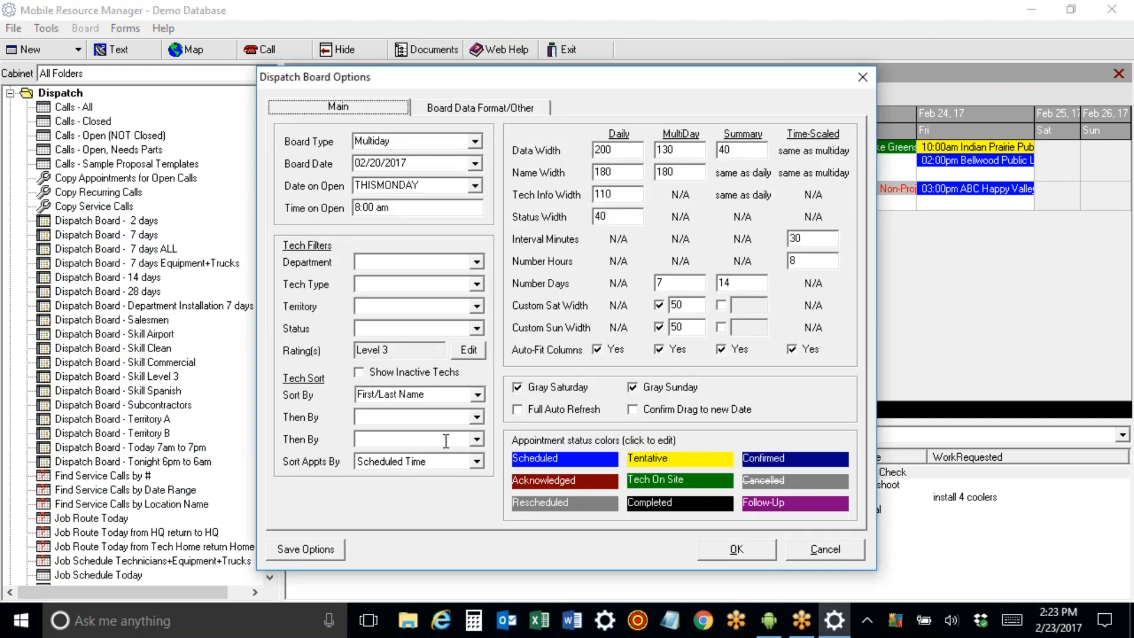
{"action": "left_click_drag", "start_coordinate": [462, 77], "coordinate": [660, 61]}
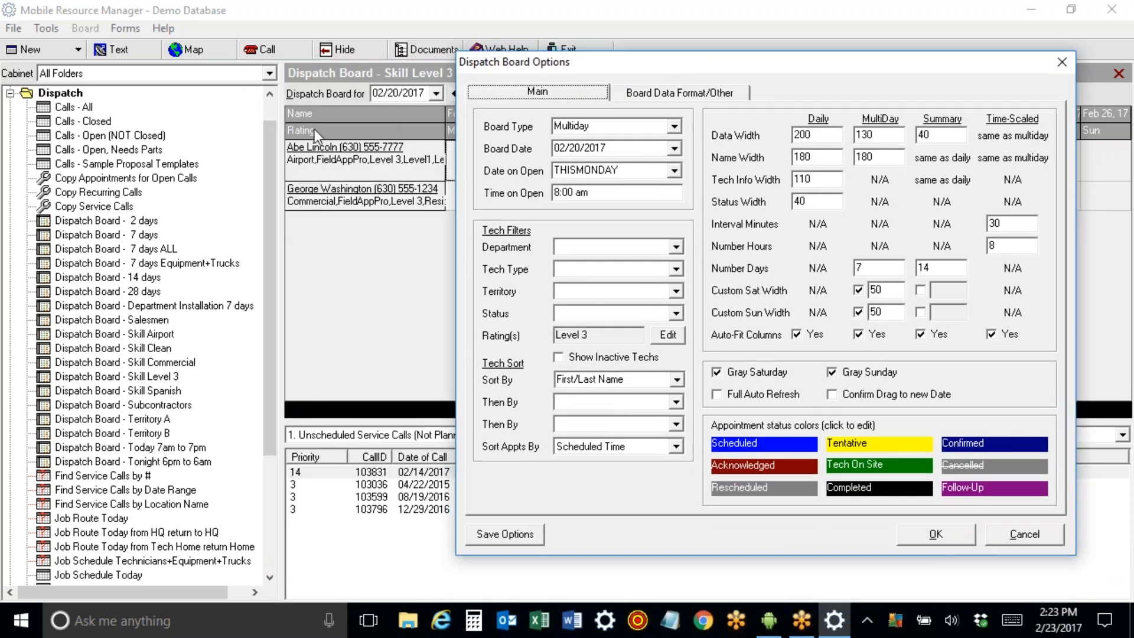
{"action": "left_click", "coordinate": [679, 382]}
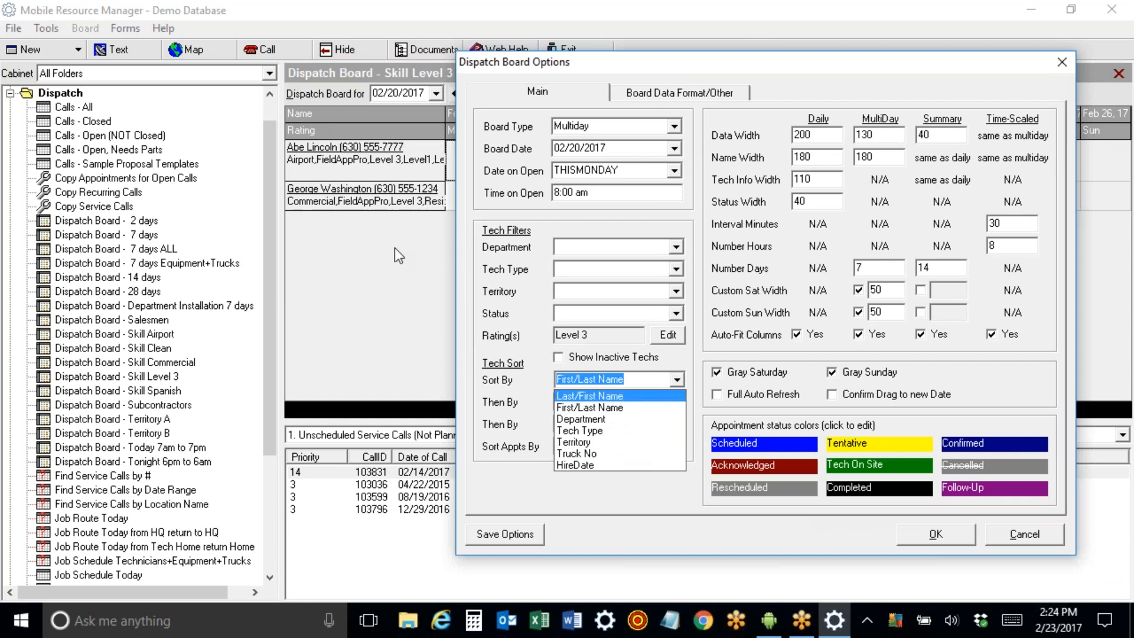
{"action": "left_click", "coordinate": [370, 275]}
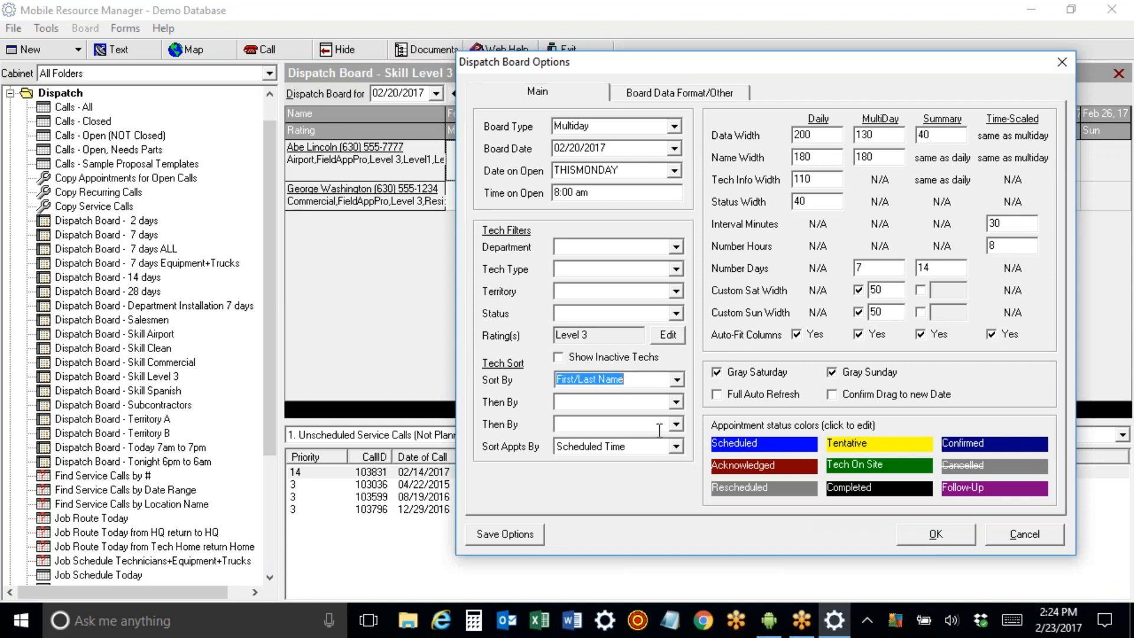
{"action": "left_click_drag", "start_coordinate": [731, 65], "coordinate": [379, 224]}
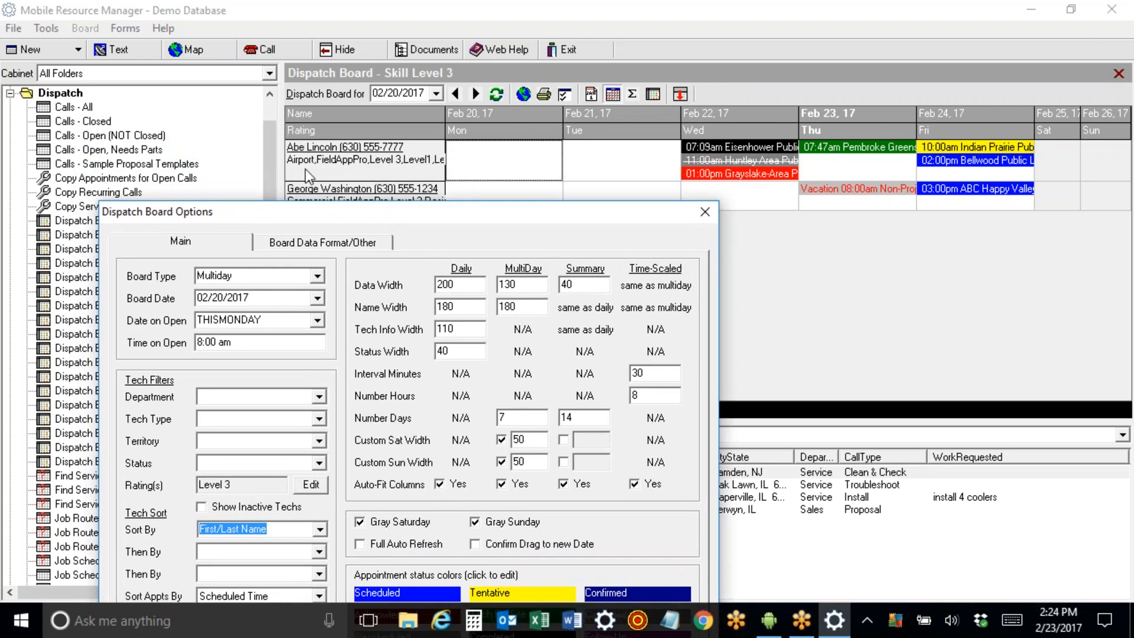
{"action": "double_click", "coordinate": [472, 285]}
{"action": "double_click", "coordinate": [523, 285]}
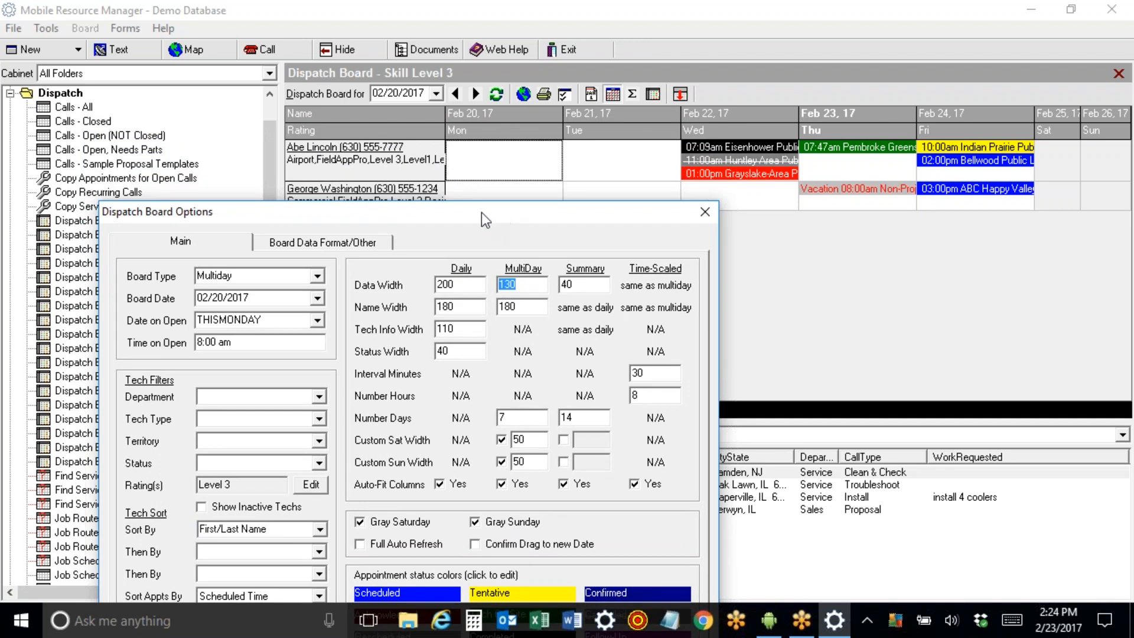
{"action": "left_click_drag", "start_coordinate": [483, 204], "coordinate": [479, 114]}
{"action": "left_click", "coordinate": [512, 326]}
{"action": "left_click_drag", "start_coordinate": [511, 326], "coordinate": [482, 329]}
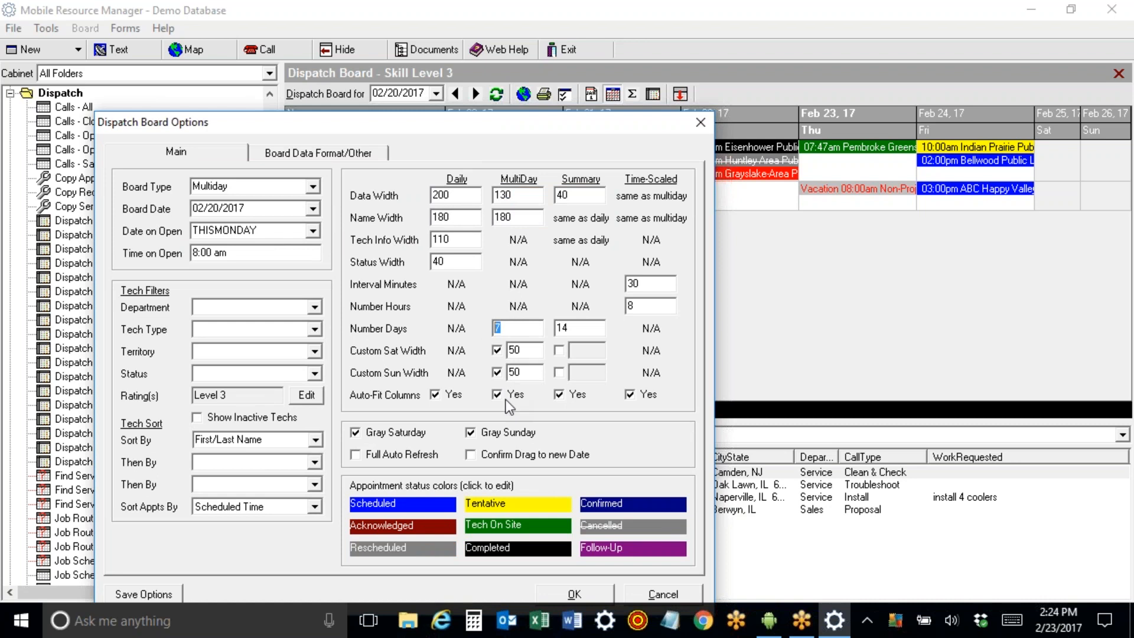
{"action": "left_click", "coordinate": [1097, 21]}
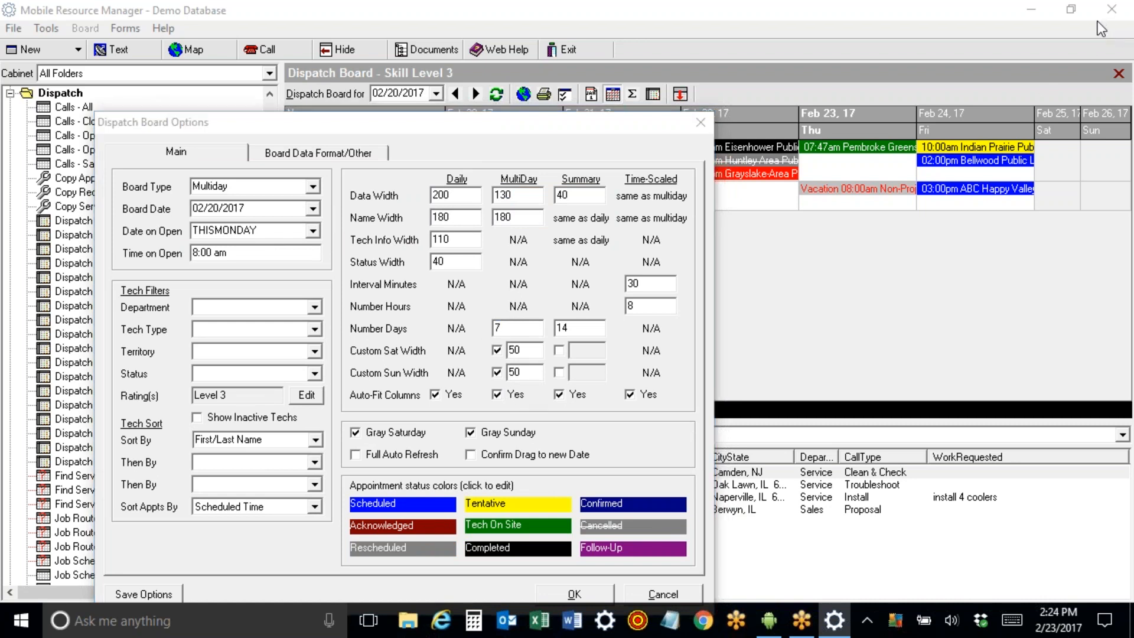
{"action": "left_click", "coordinate": [1076, 154]}
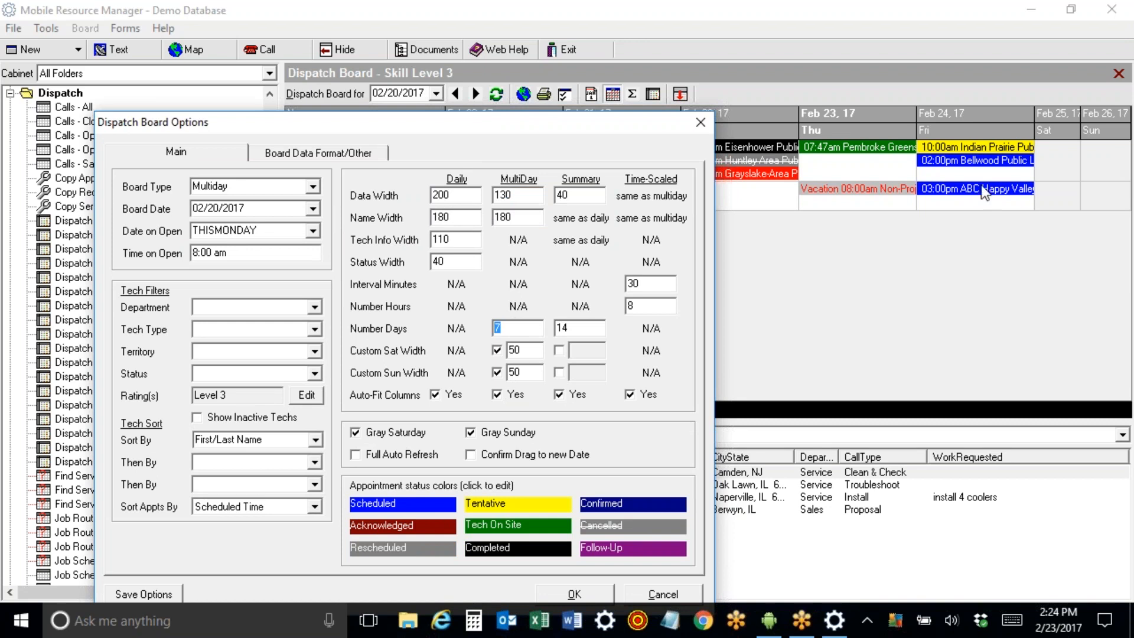
Turn off Gray Saturday and the custom Saturday width, then save the options.
{"action": "left_click", "coordinate": [356, 434]}
{"action": "left_click", "coordinate": [498, 352]}
{"action": "left_click", "coordinate": [143, 592]}
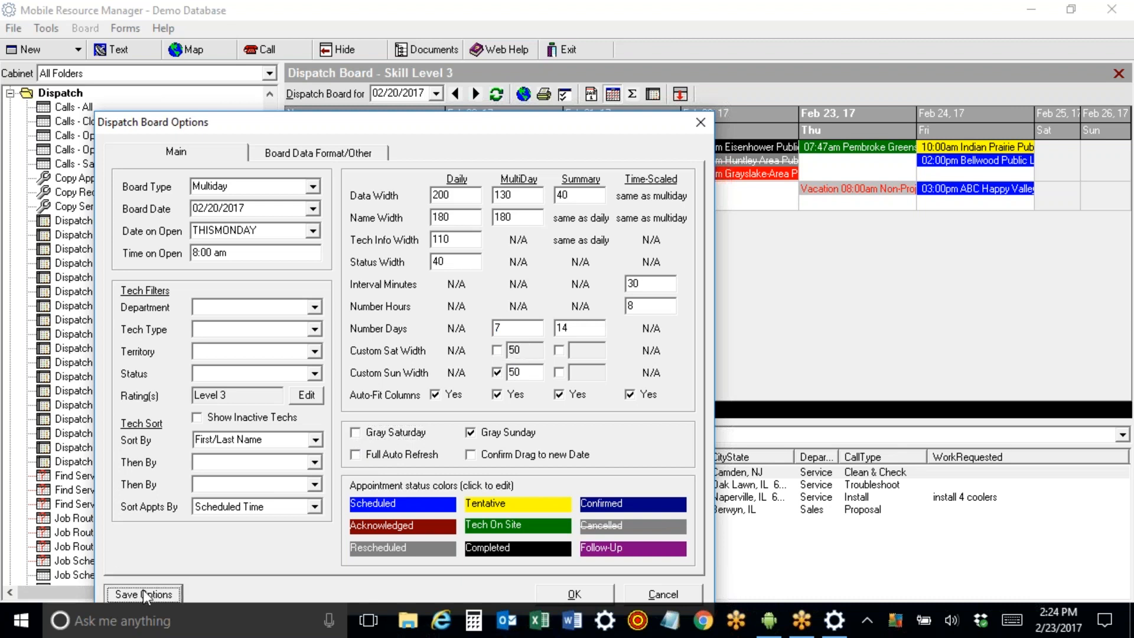
{"action": "left_click", "coordinate": [587, 593]}
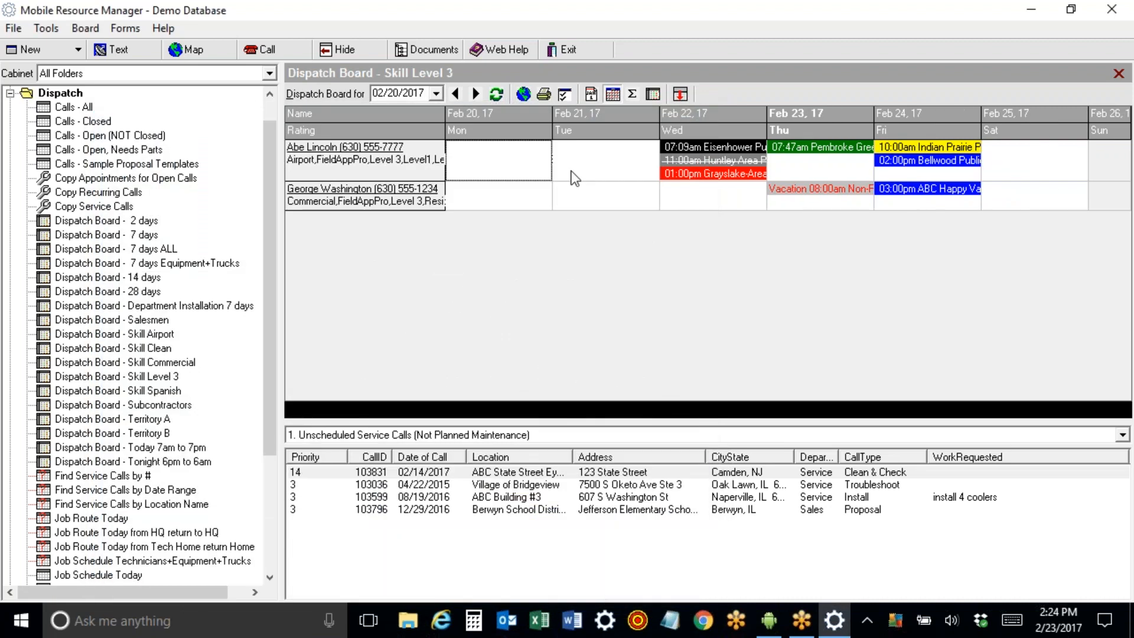
Review the Tech Name format codes <FIRSTNAME>, <LASTNAME>, <MOBILEPHONE> and <RATING>.
{"action": "left_click", "coordinate": [564, 94]}
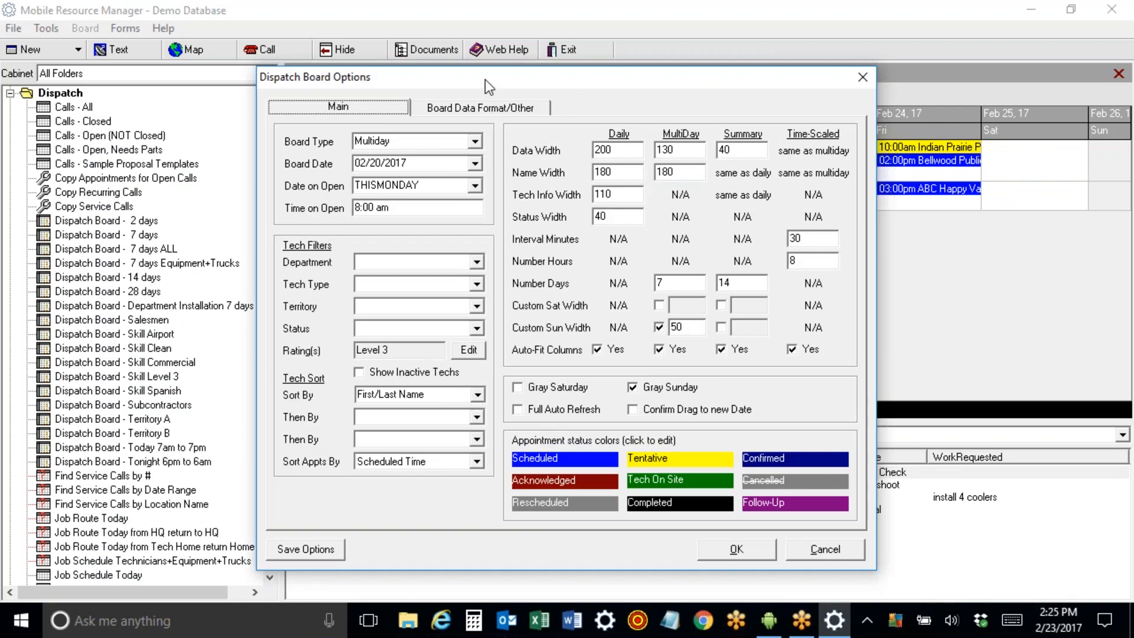
{"action": "left_click_drag", "start_coordinate": [487, 83], "coordinate": [466, 214]}
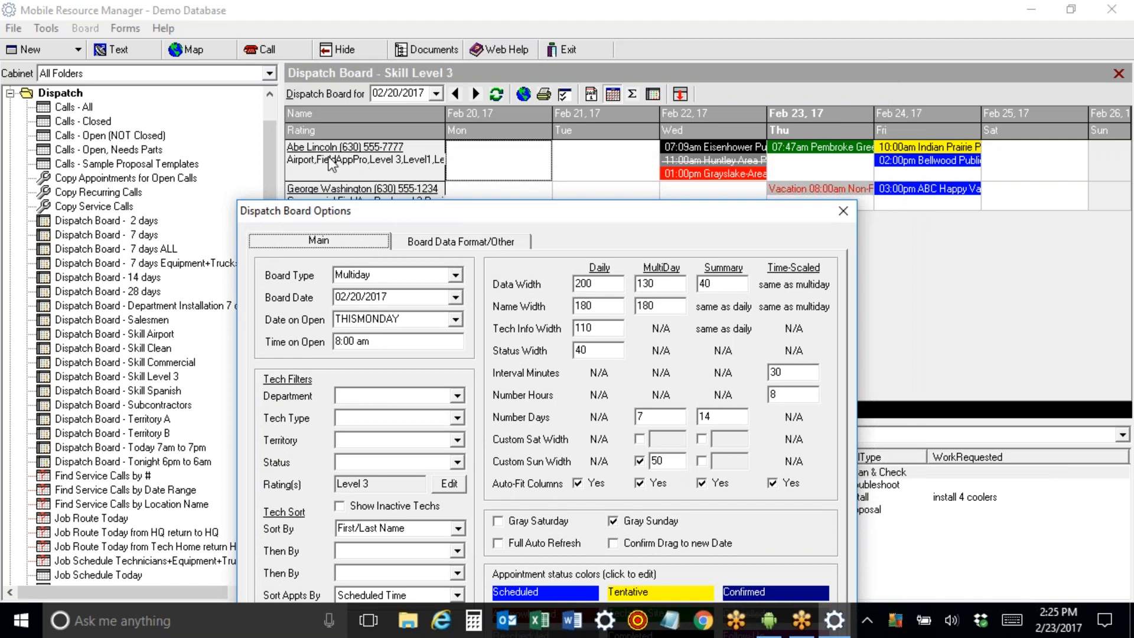
{"action": "left_click", "coordinate": [443, 242]}
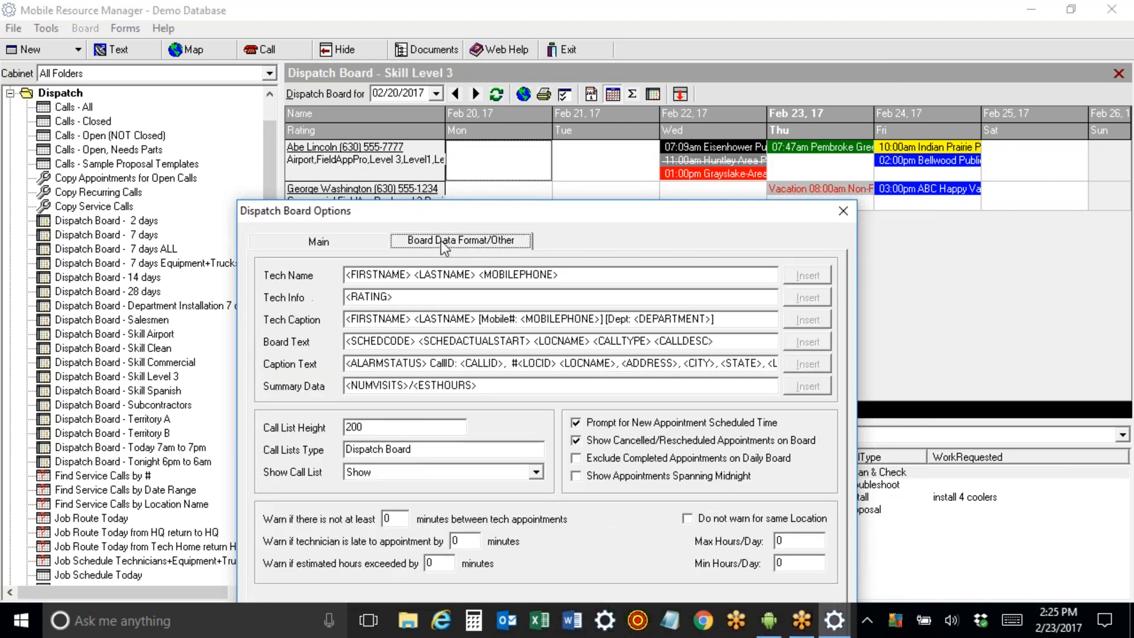
{"action": "double_click", "coordinate": [385, 273]}
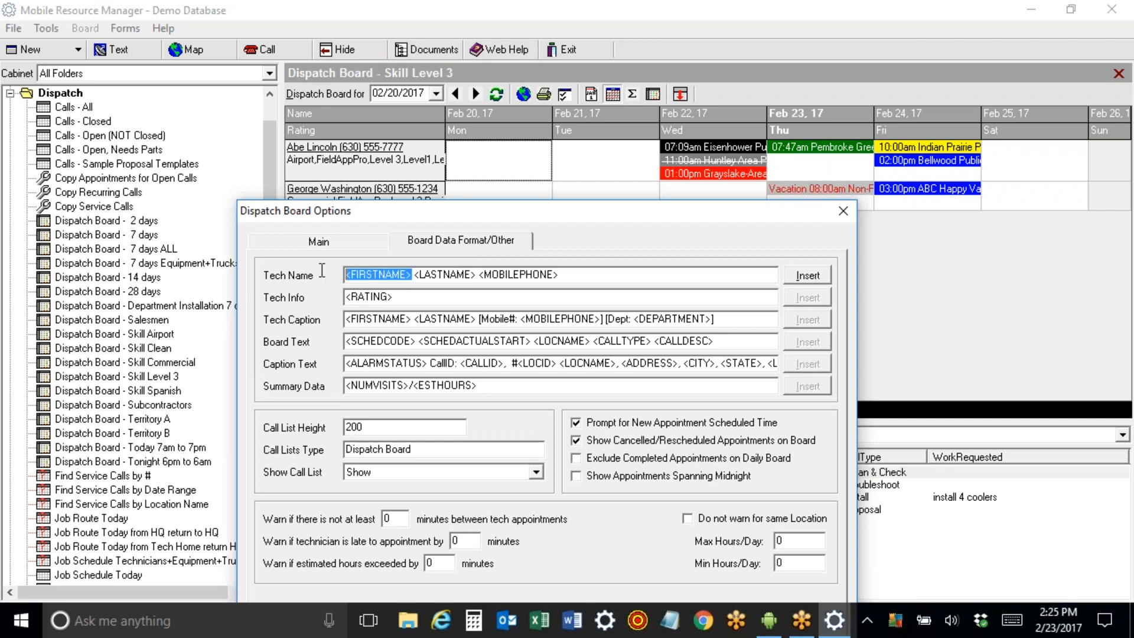
{"action": "left_click_drag", "start_coordinate": [415, 275], "coordinate": [586, 278]}
{"action": "left_click_drag", "start_coordinate": [394, 297], "coordinate": [345, 297]}
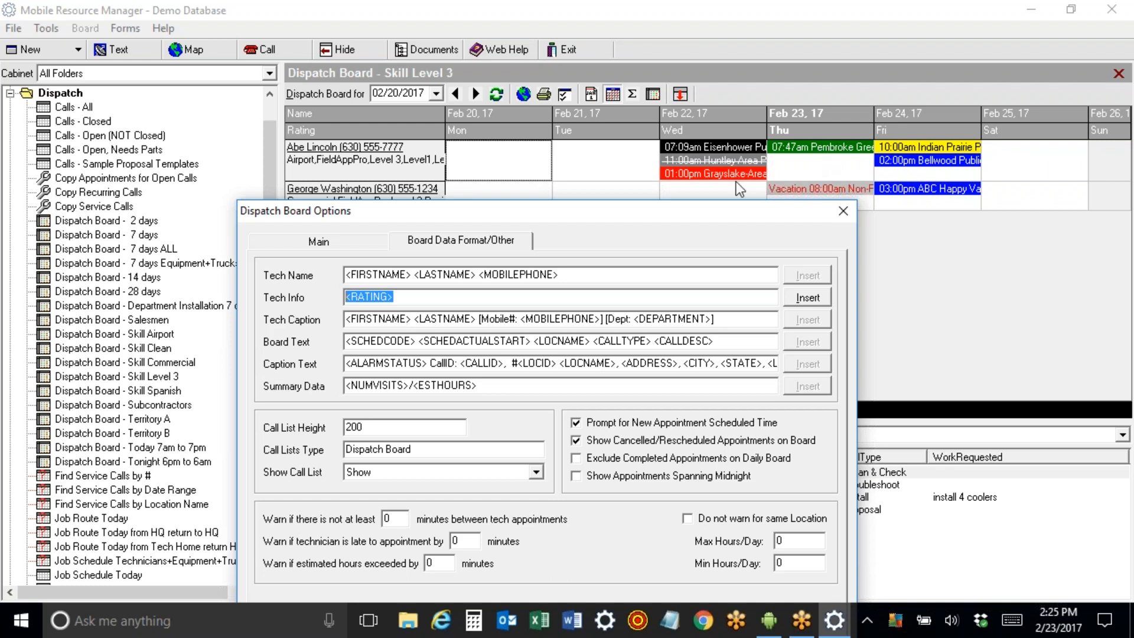
Review the Board Text codes <SCHEDCODE> and <SCHEDACTUALSTART>, then close options and hide the folder pane.
{"action": "left_click", "coordinate": [417, 341]}
{"action": "left_click_drag", "start_coordinate": [417, 341], "coordinate": [301, 335]}
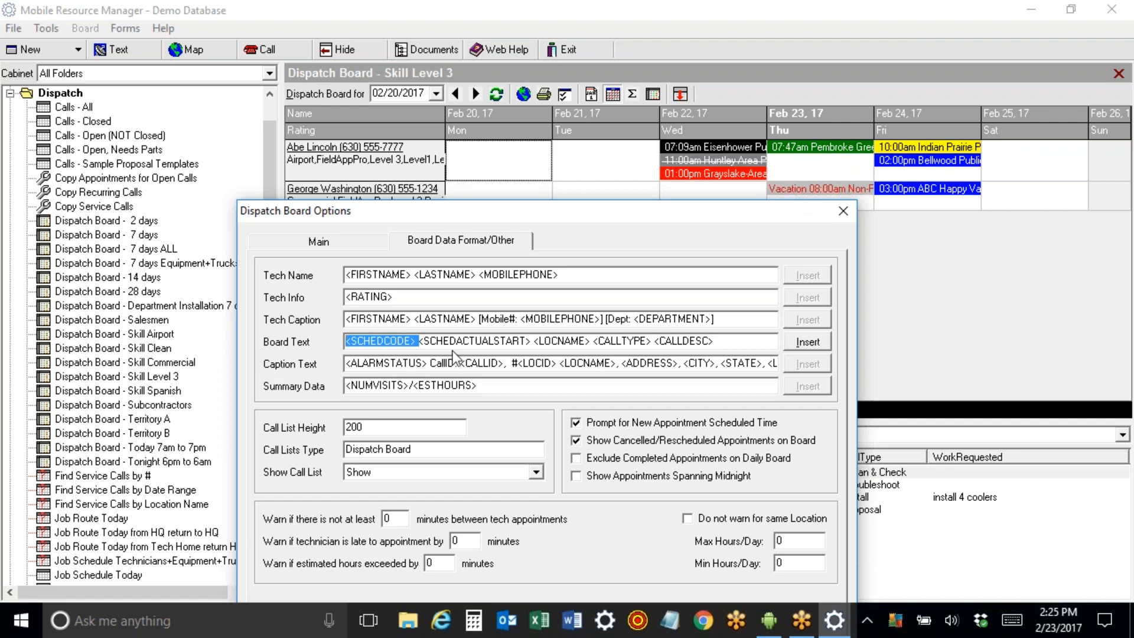
{"action": "left_click_drag", "start_coordinate": [418, 341], "coordinate": [528, 331]}
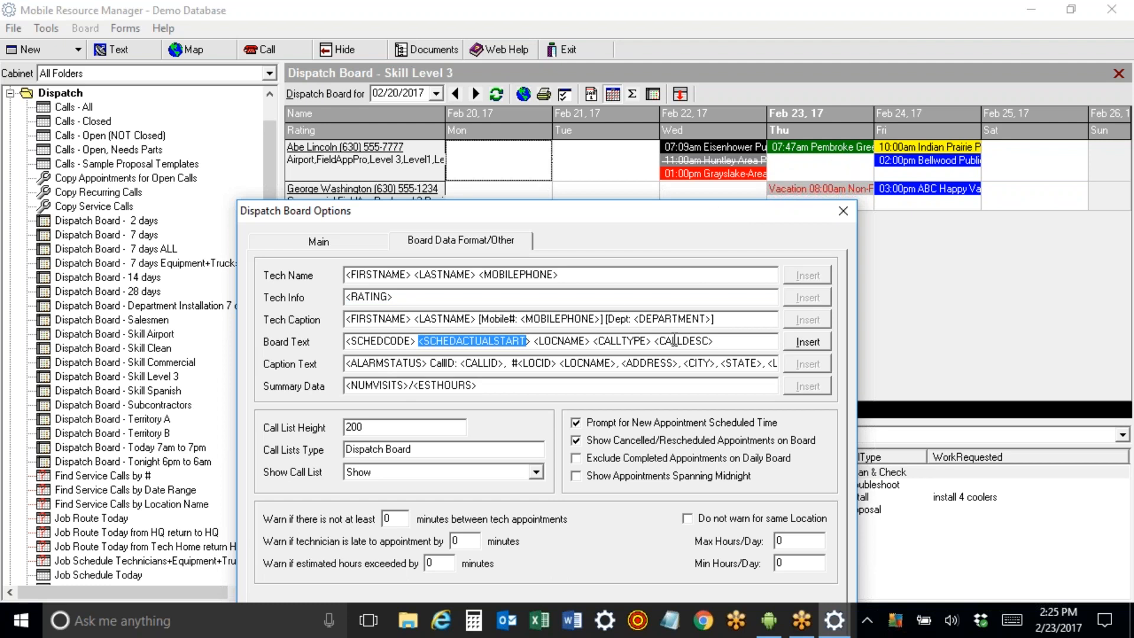
{"action": "left_click", "coordinate": [721, 342]}
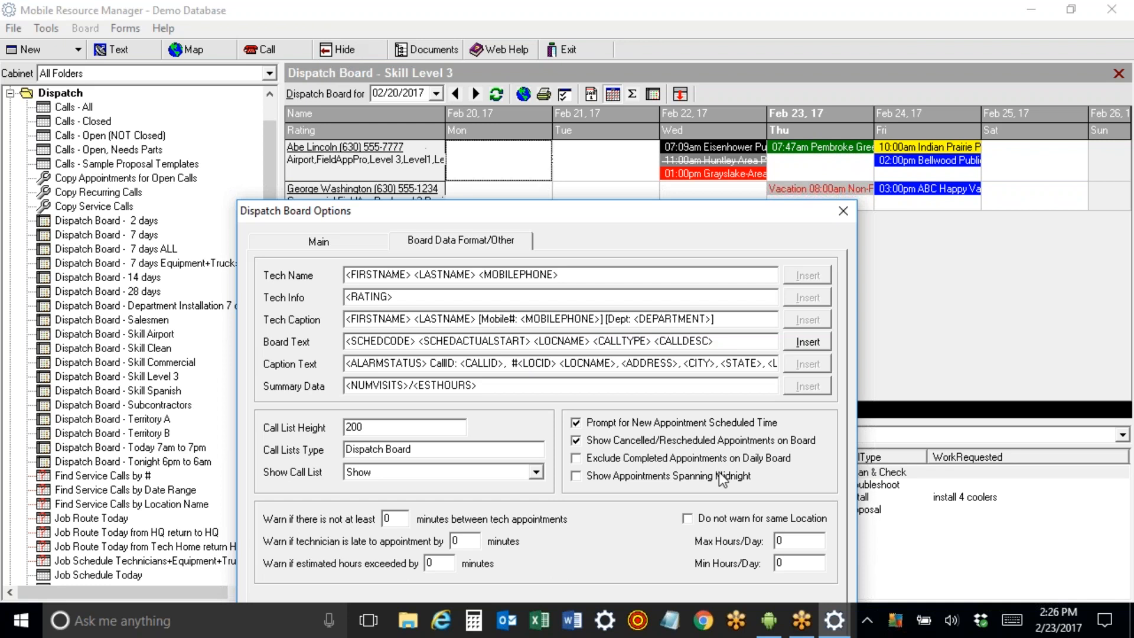
{"action": "left_click", "coordinate": [721, 590]}
{"action": "left_click", "coordinate": [359, 48]}
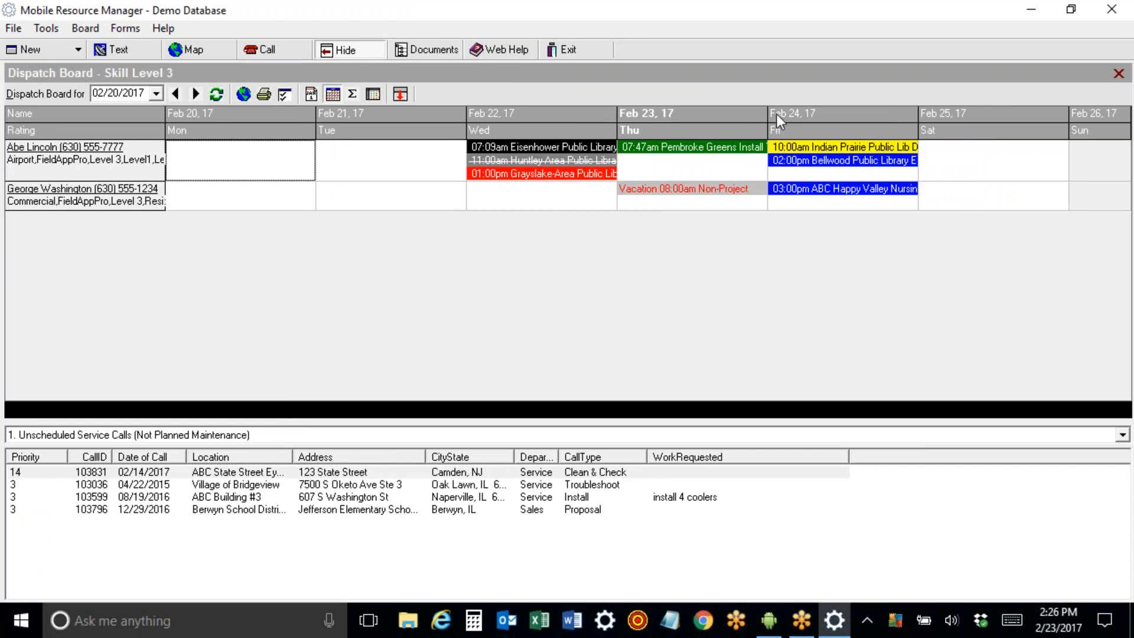
Widen the Thursday column to show the full Pembroke Greens text, then restore the Cabinet folder pane.
{"action": "left_click_drag", "start_coordinate": [768, 113], "coordinate": [859, 112]}
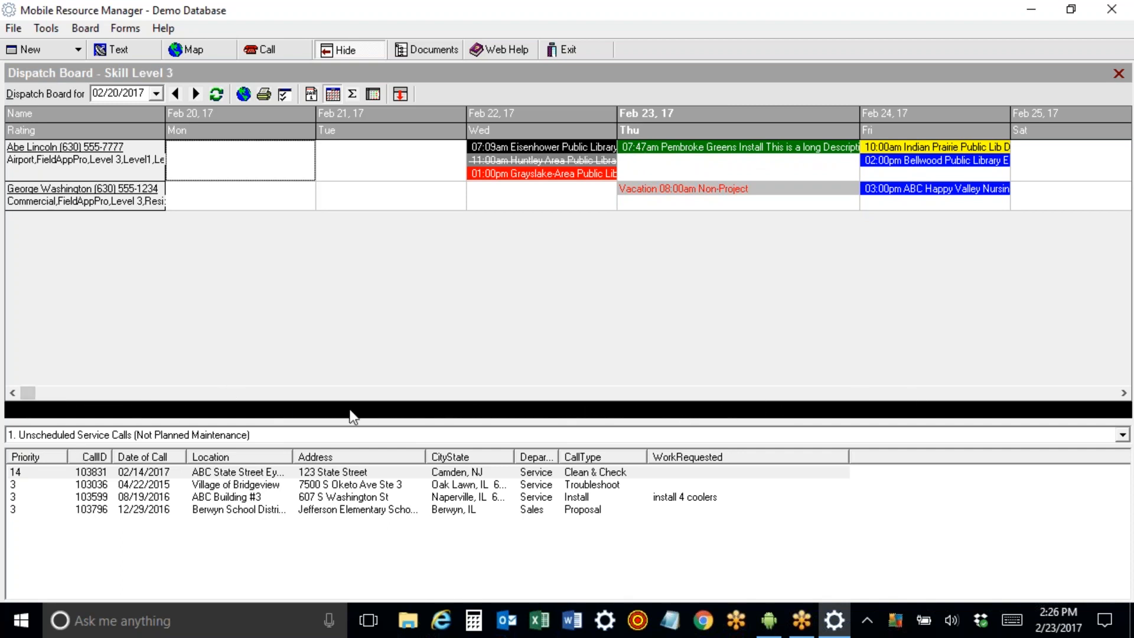
{"action": "left_click", "coordinate": [356, 48]}
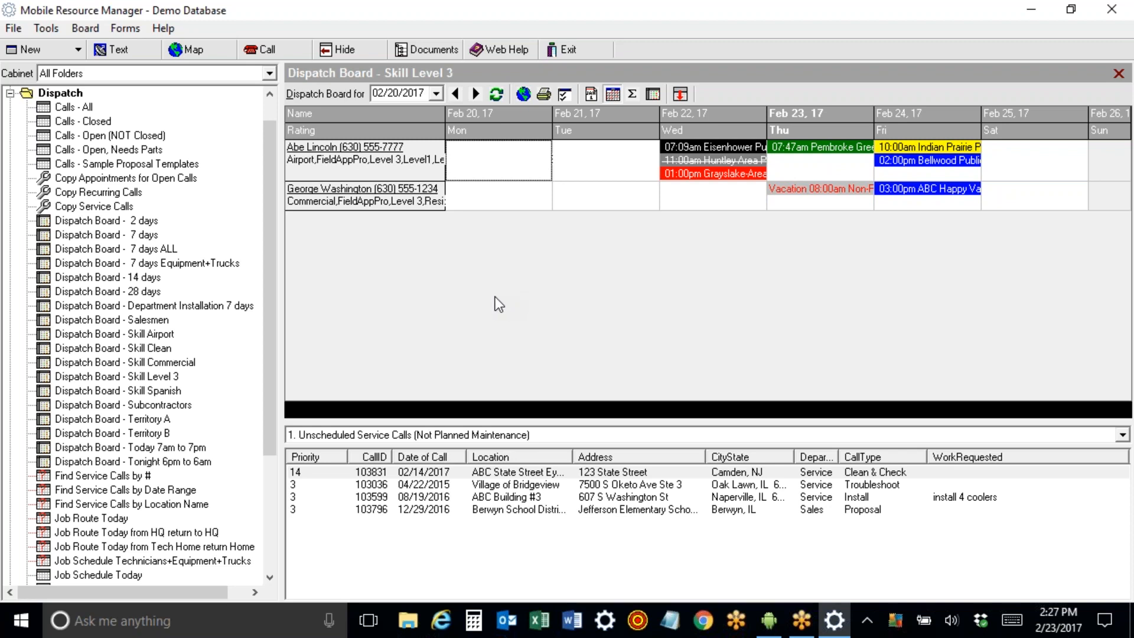
Show the 7-day Dispatch Board and start a blank new service call.
{"action": "left_click", "coordinate": [103, 235]}
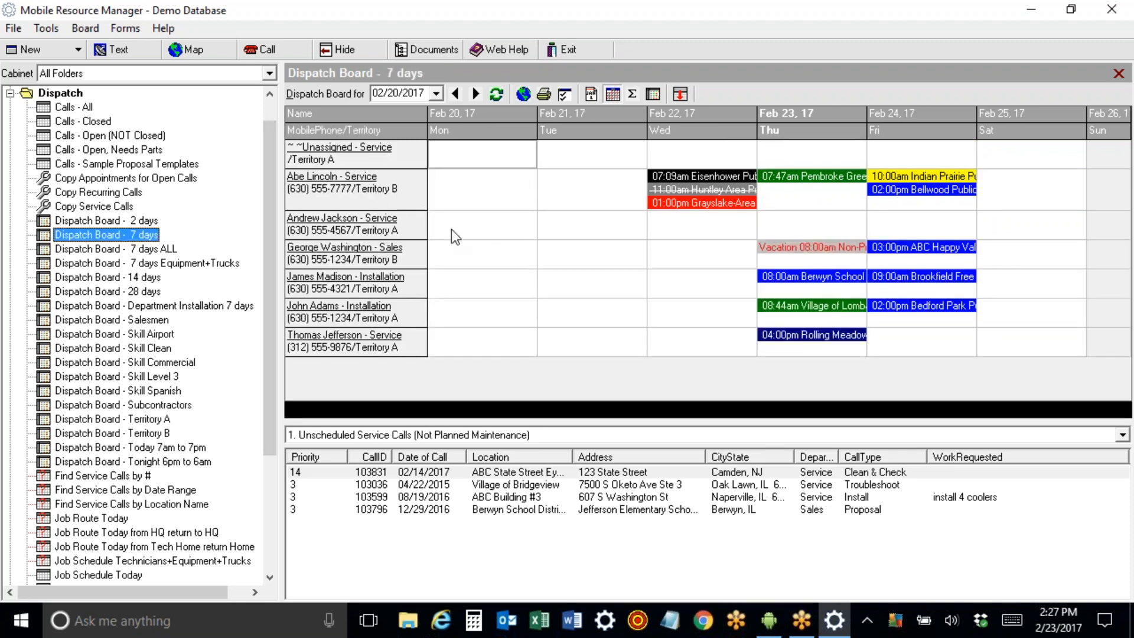
{"action": "left_click", "coordinate": [263, 52]}
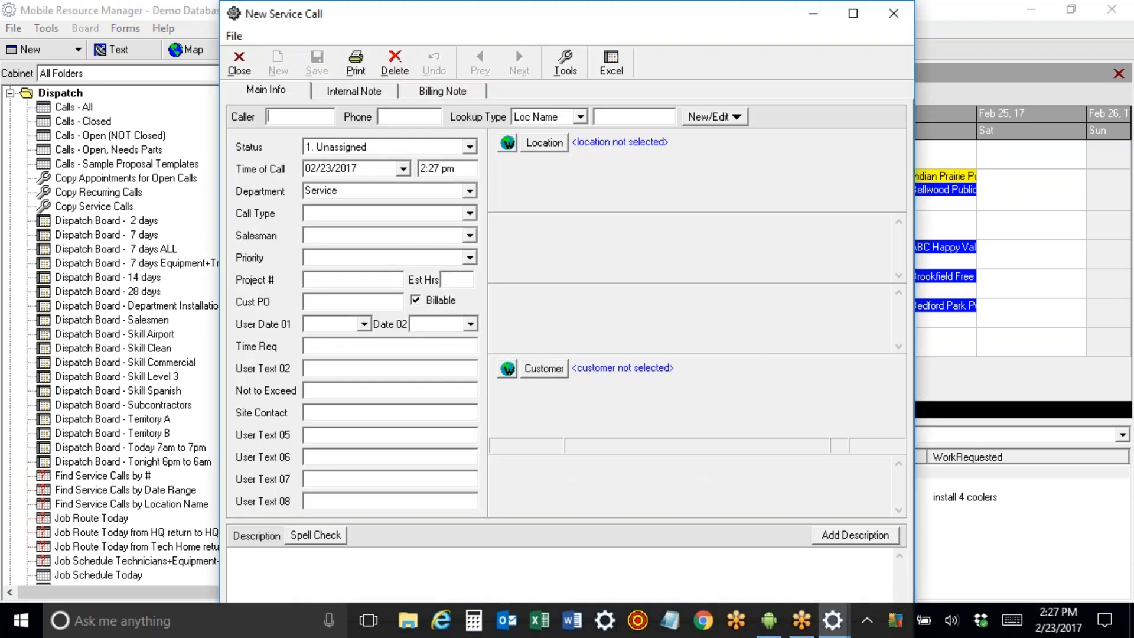
Enter the caller's name and search locations with the shortened lookup text 'ab'.
{"action": "type", "text": "Joe"}
{"action": "key", "text": "Tab"}
{"action": "key", "text": "Tab"}
{"action": "key", "text": "Tab"}
{"action": "type", "text": "abc"}
{"action": "key", "text": "Tab"}
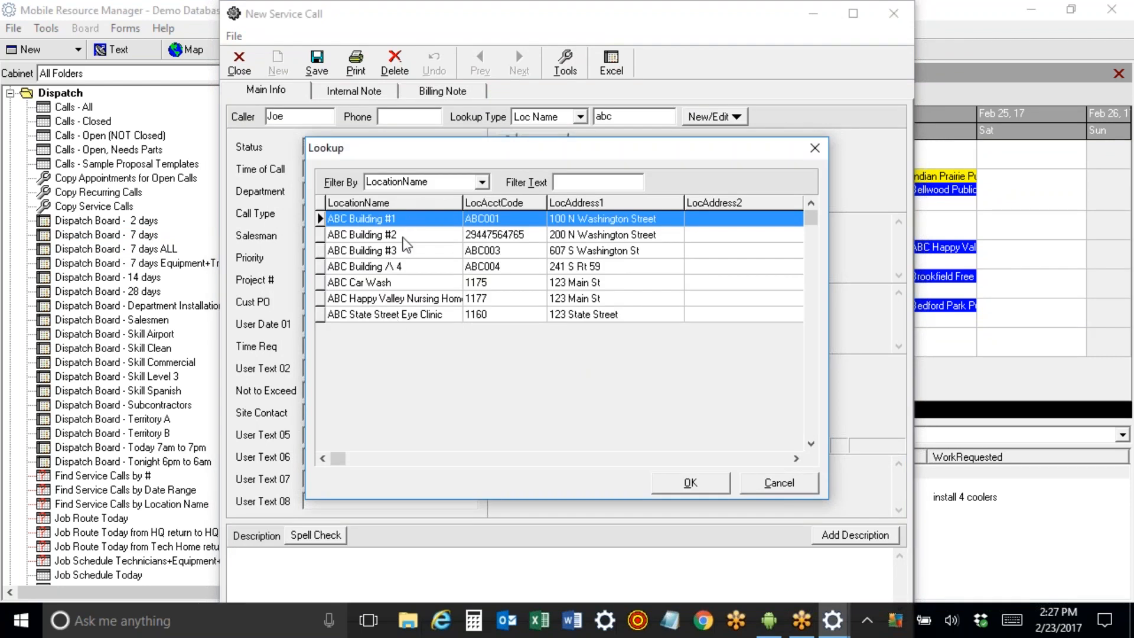
{"action": "left_click", "coordinate": [780, 482]}
{"action": "key", "text": "BackSpace"}
{"action": "key", "text": "BackSpace"}
{"action": "key", "text": "Tab"}
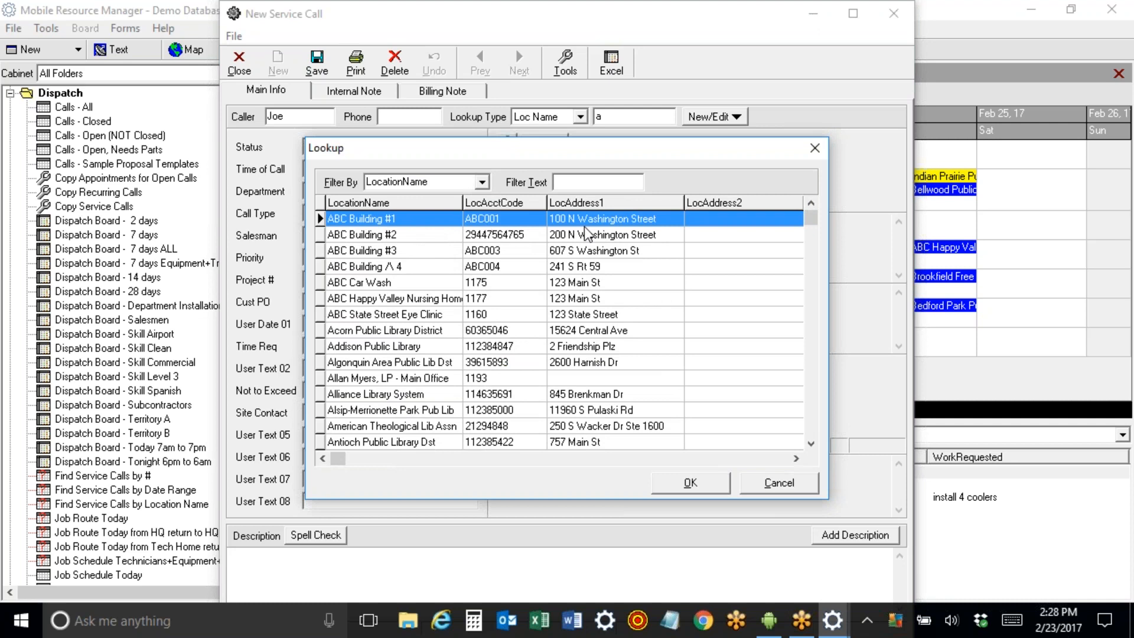
Check the lookup's filter fields and types, keep LocationName, and list locations matching 'ab'.
{"action": "left_click", "coordinate": [482, 183]}
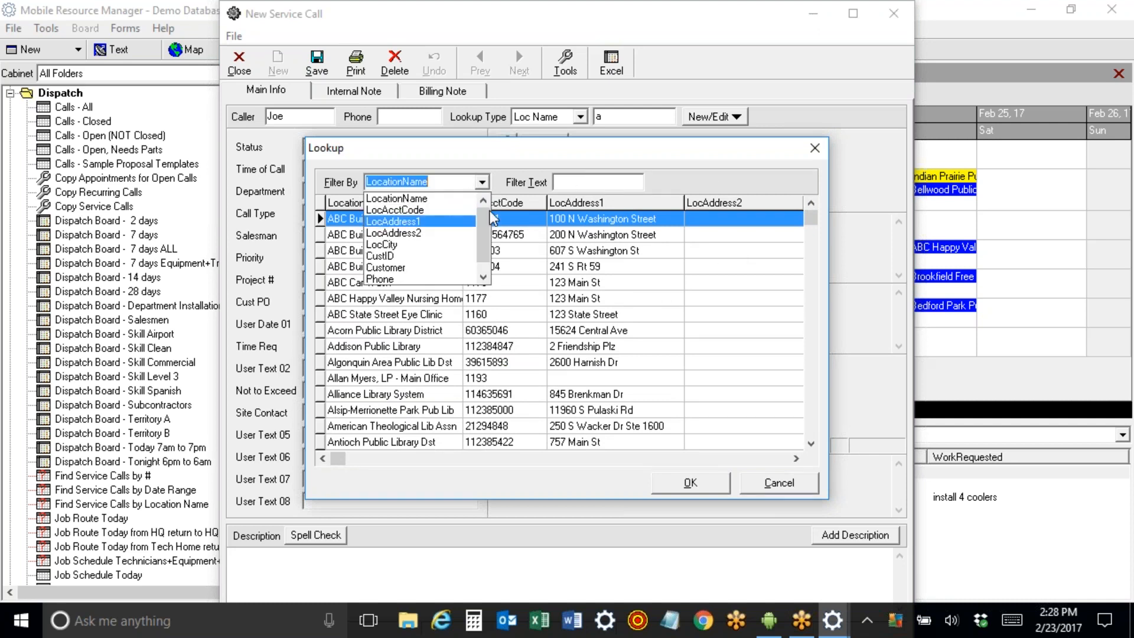
{"action": "left_click_drag", "start_coordinate": [482, 222], "coordinate": [481, 254]}
{"action": "left_click", "coordinate": [705, 177]}
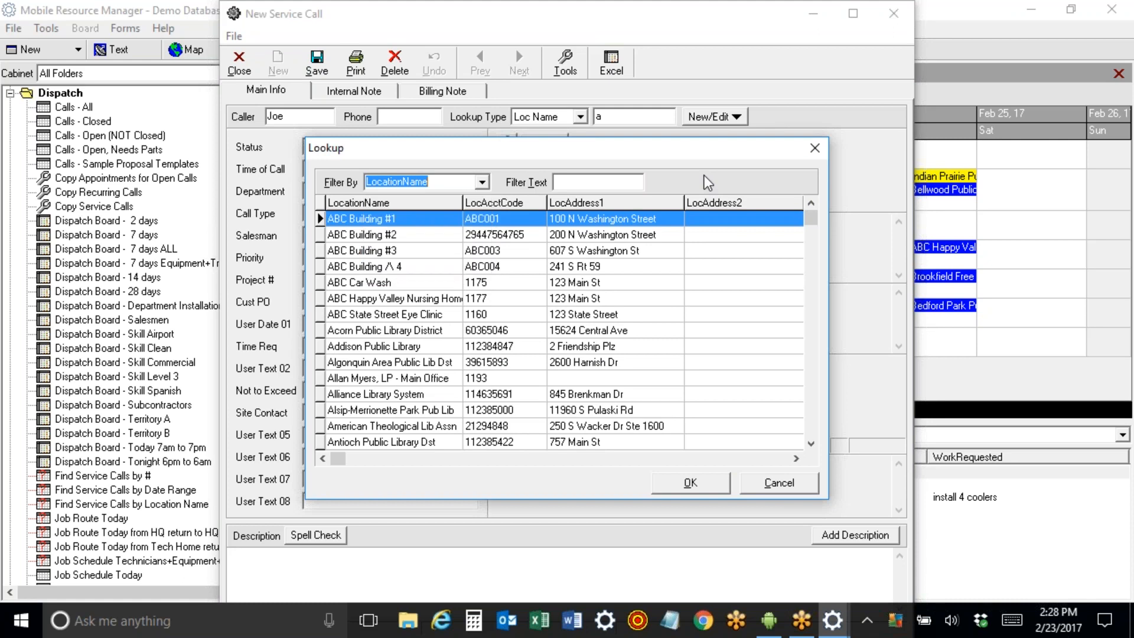
{"action": "left_click", "coordinate": [779, 482]}
{"action": "left_click", "coordinate": [580, 117]}
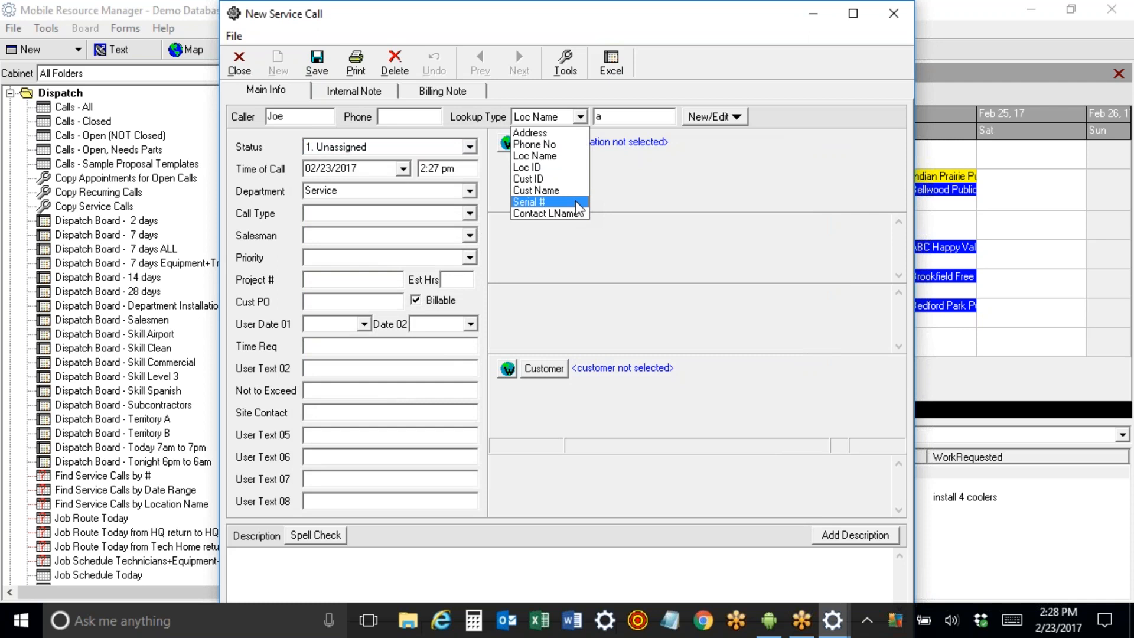
{"action": "left_click", "coordinate": [621, 115]}
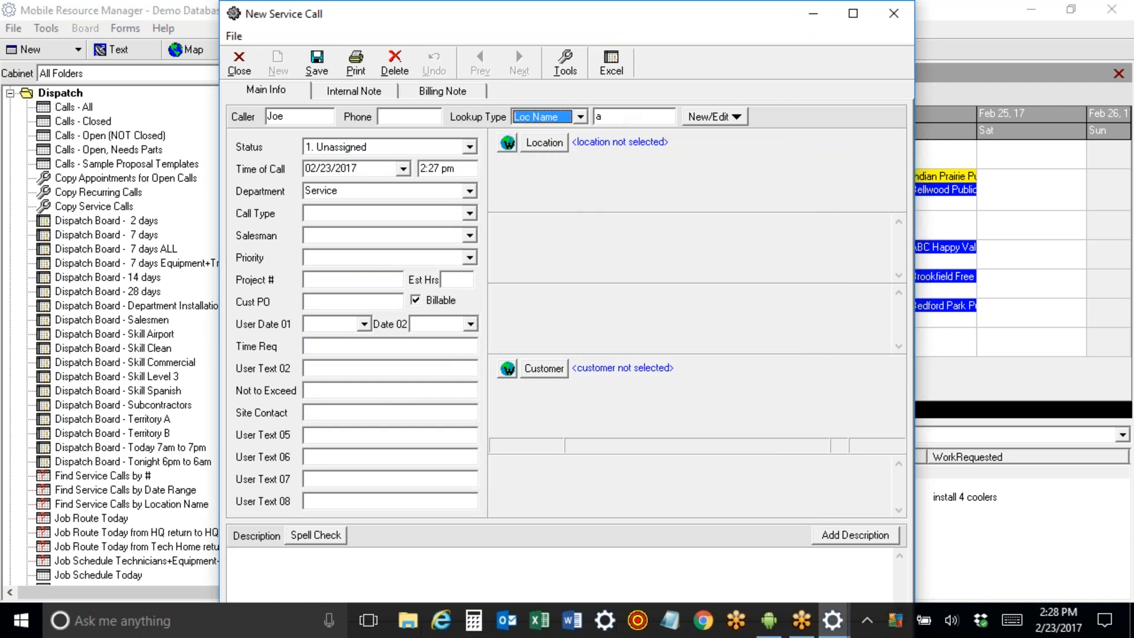
{"action": "left_click", "coordinate": [613, 121]}
{"action": "type", "text": "b"}
{"action": "key", "text": "Return"}
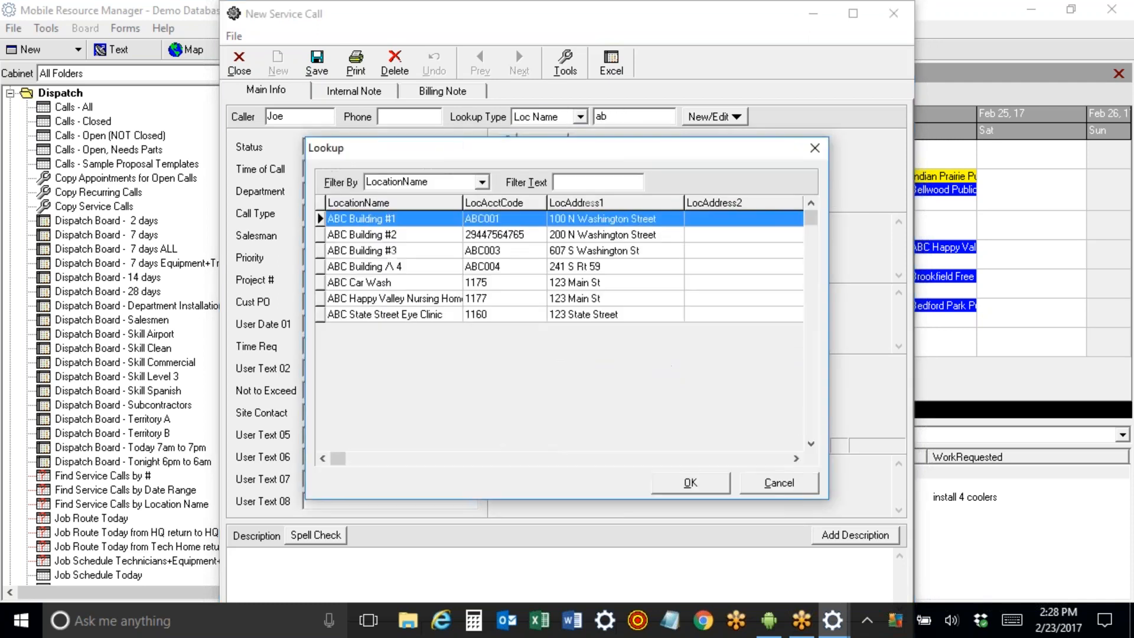
Pick ABC Building #1 as the call's location and acknowledge its credit hold warning.
{"action": "double_click", "coordinate": [397, 224]}
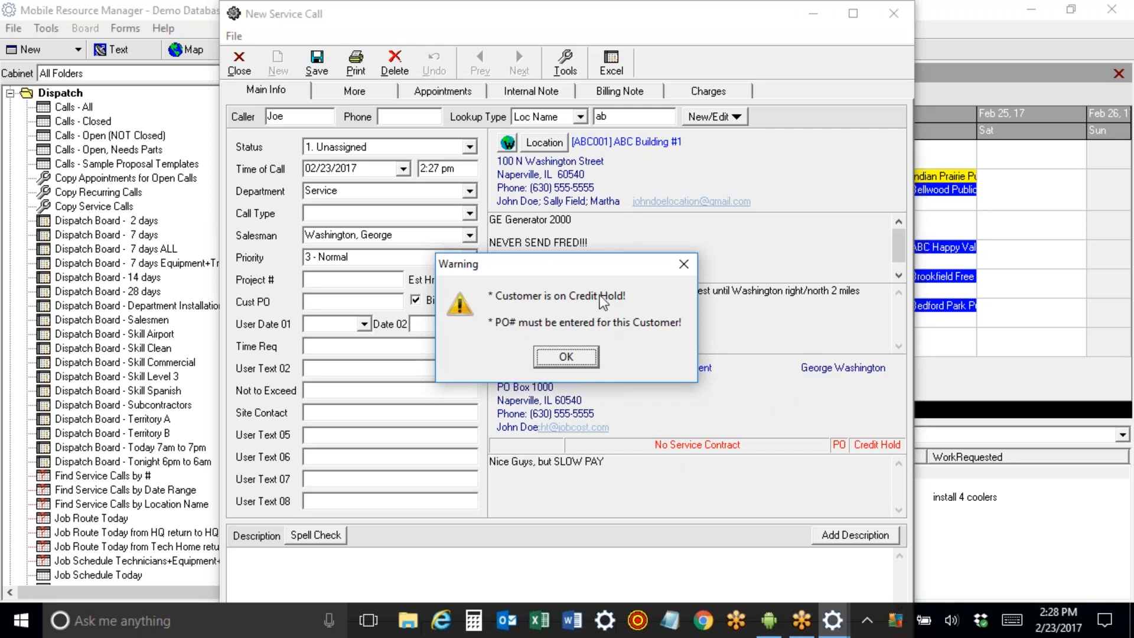
{"action": "left_click", "coordinate": [572, 355]}
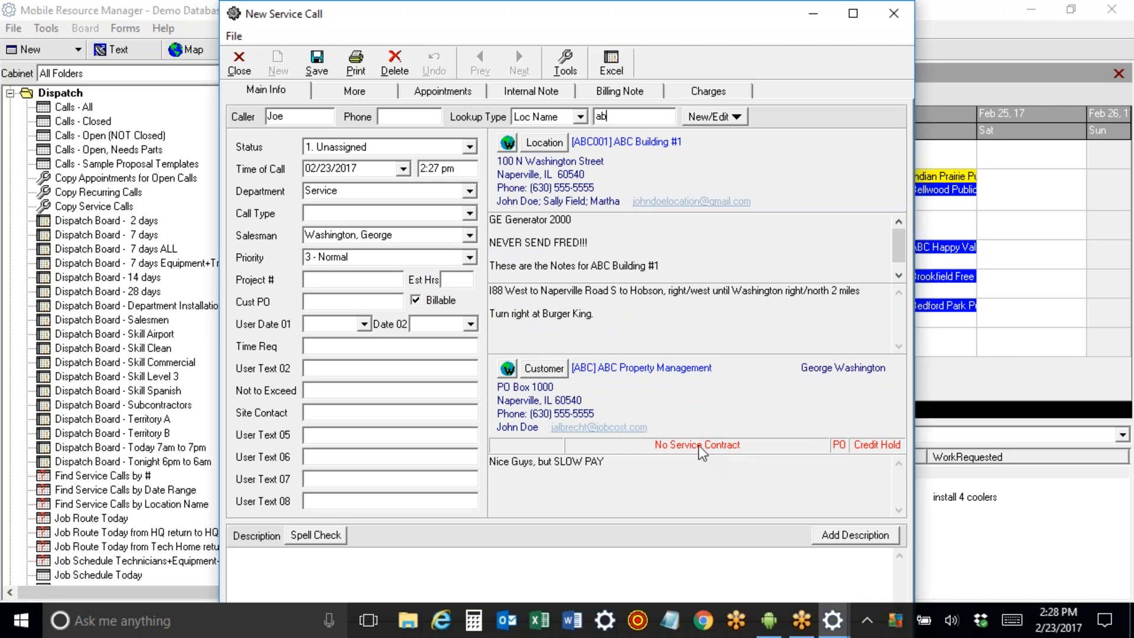
Review the location notes, driving directions and customer note, then show the New/Edit choices.
{"action": "left_click_drag", "start_coordinate": [675, 271], "coordinate": [442, 213]}
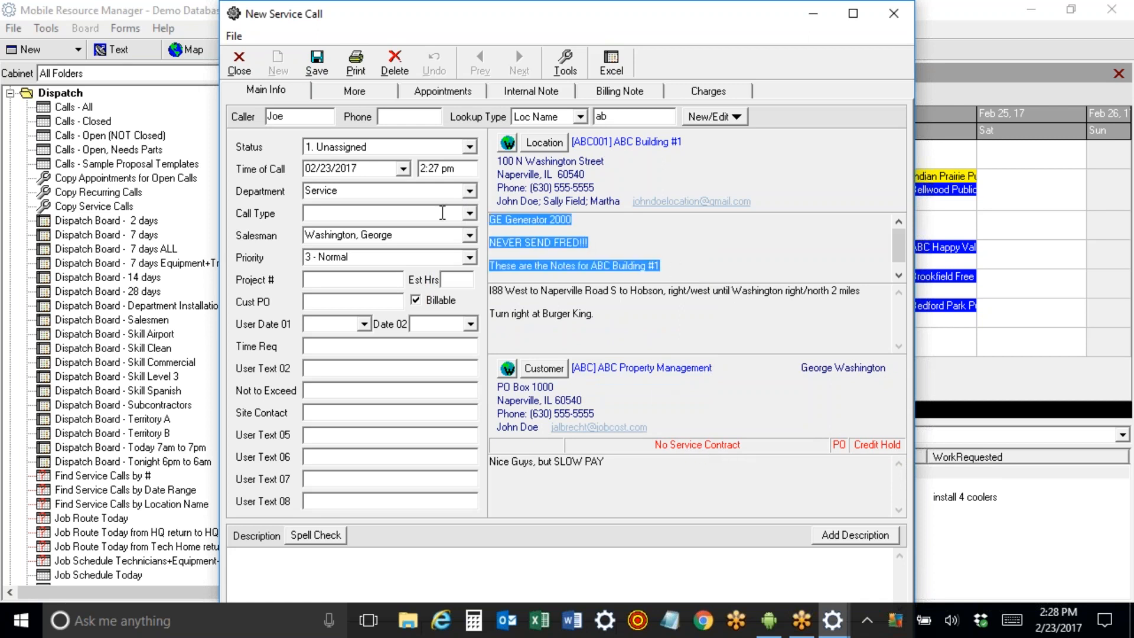
{"action": "key", "text": "Tab"}
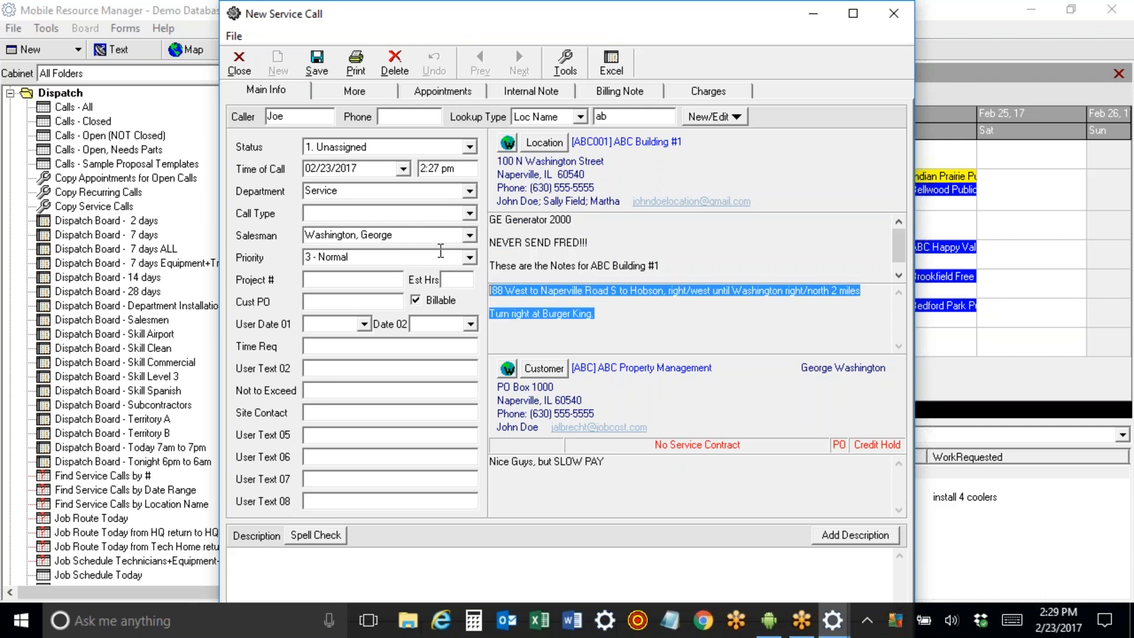
{"action": "key", "text": "Tab"}
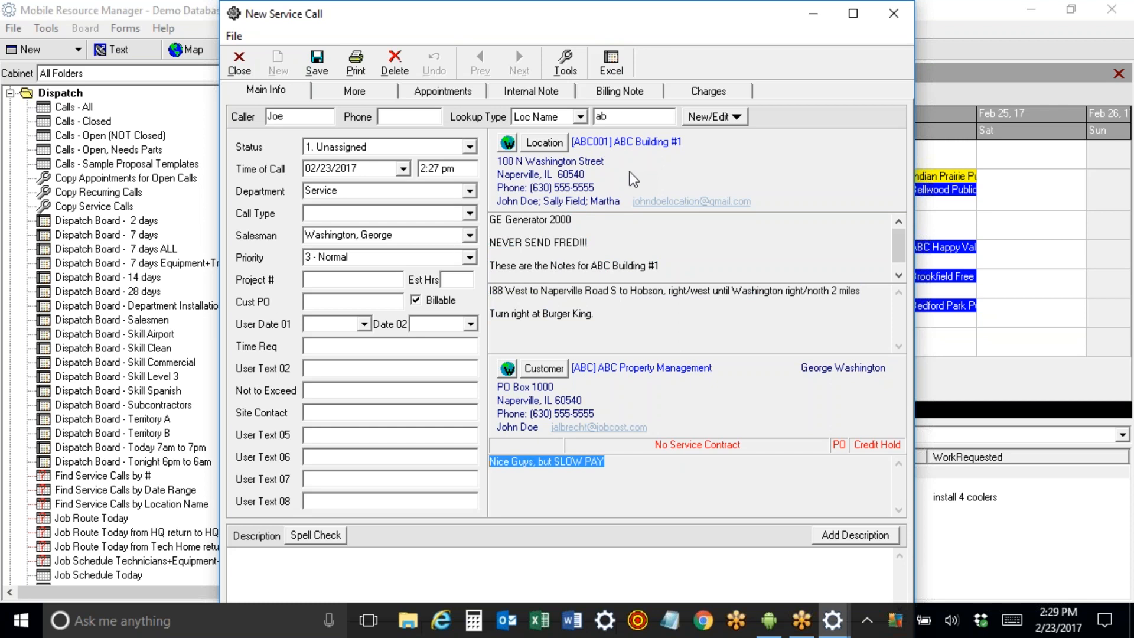
{"action": "left_click", "coordinate": [705, 116]}
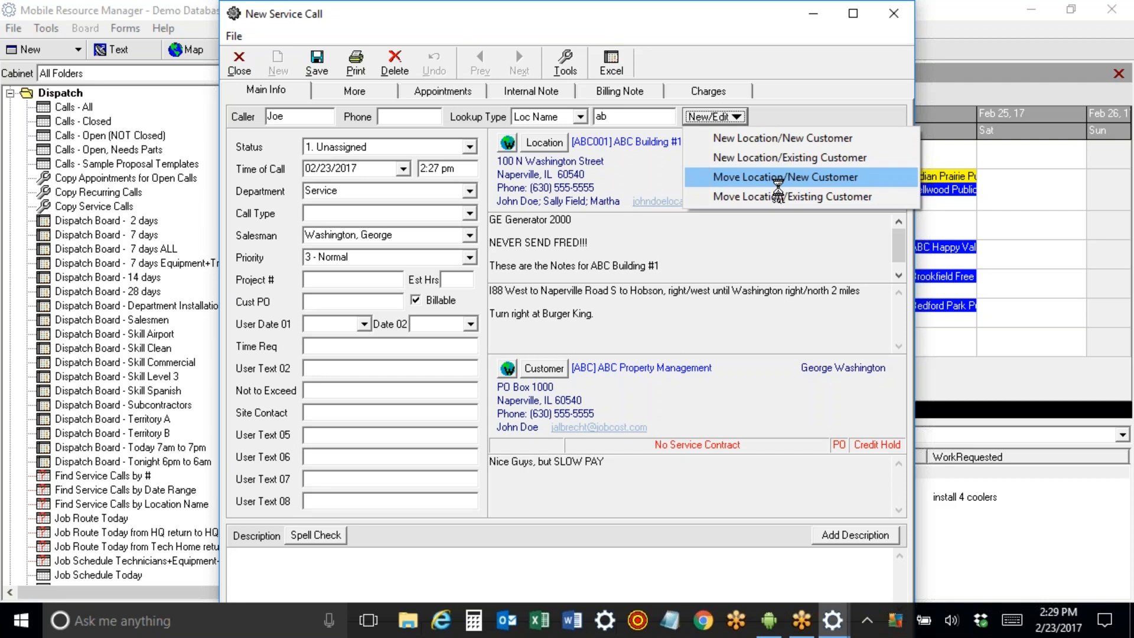
Close the New/Edit menu, keep status Unassigned, and move past time and department.
{"action": "left_click", "coordinate": [651, 172]}
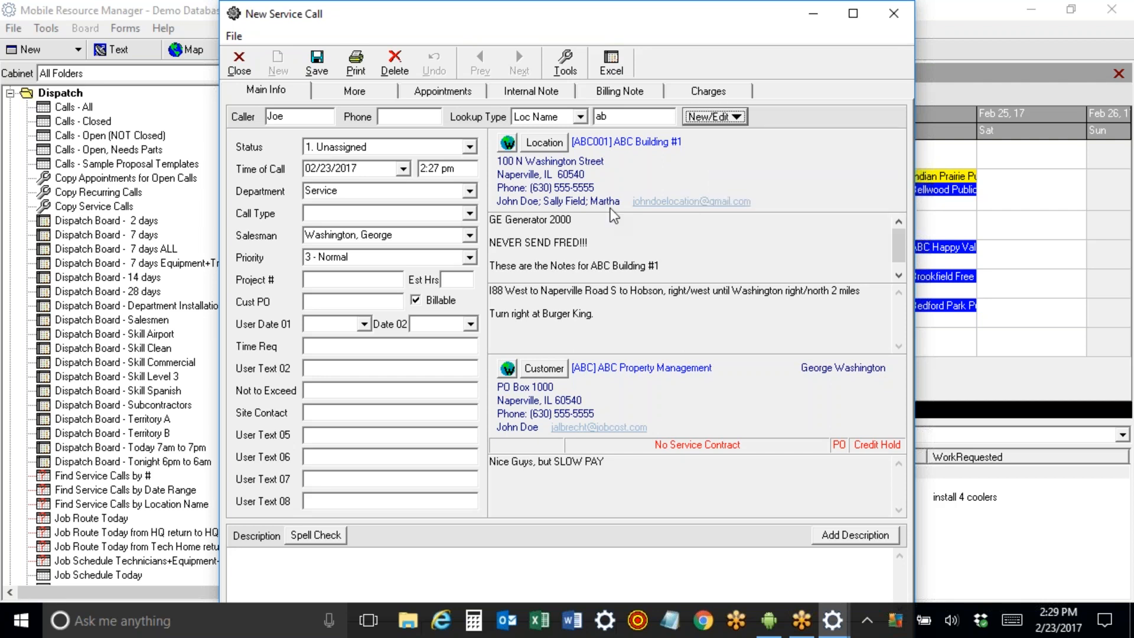
{"action": "left_click", "coordinate": [392, 145]}
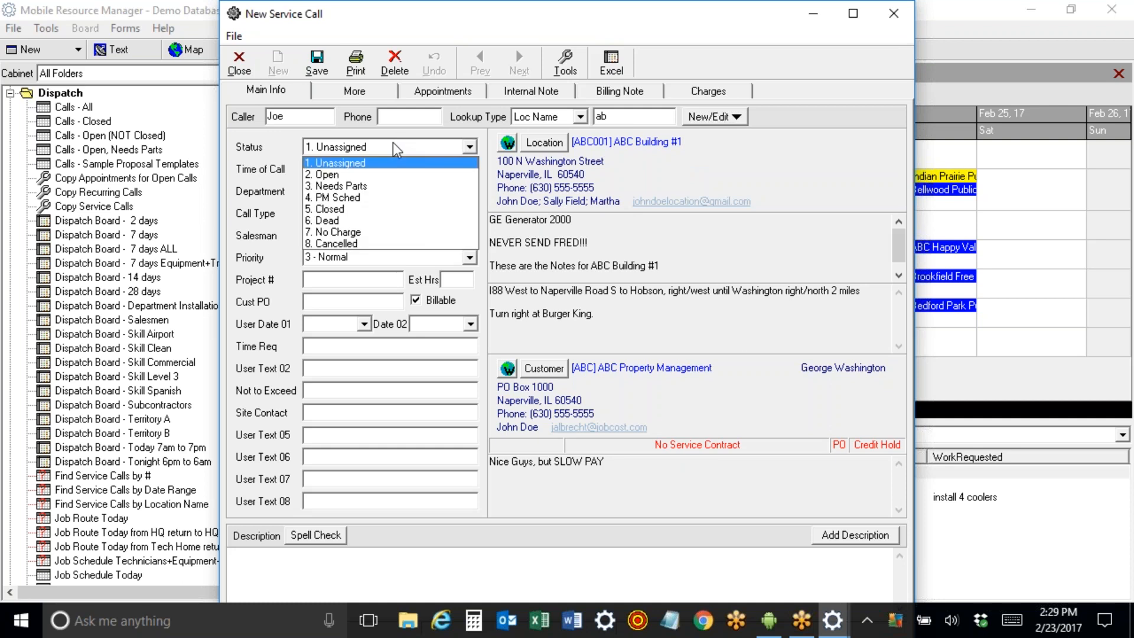
{"action": "left_click", "coordinate": [394, 148]}
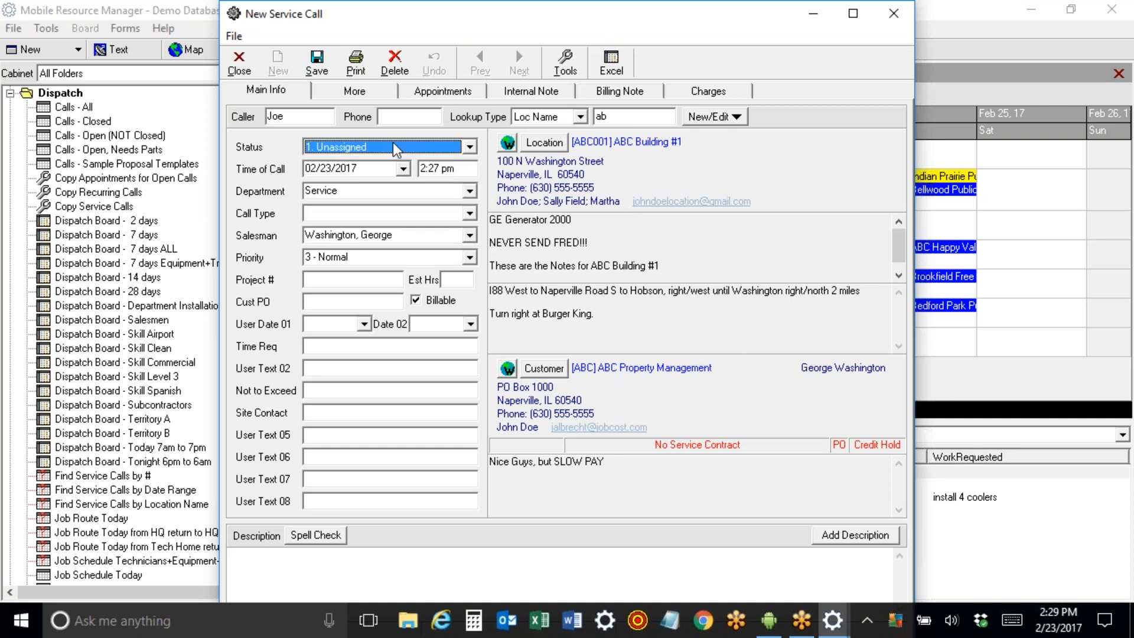
{"action": "key", "text": "Tab"}
{"action": "key", "text": "Tab"}
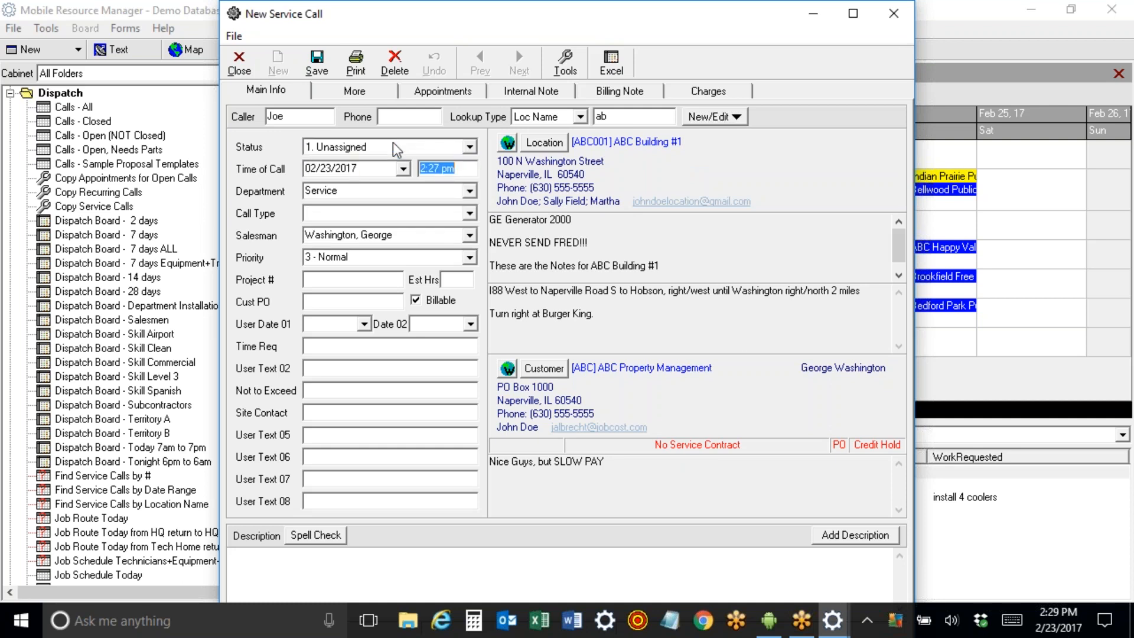
{"action": "key", "text": "Tab"}
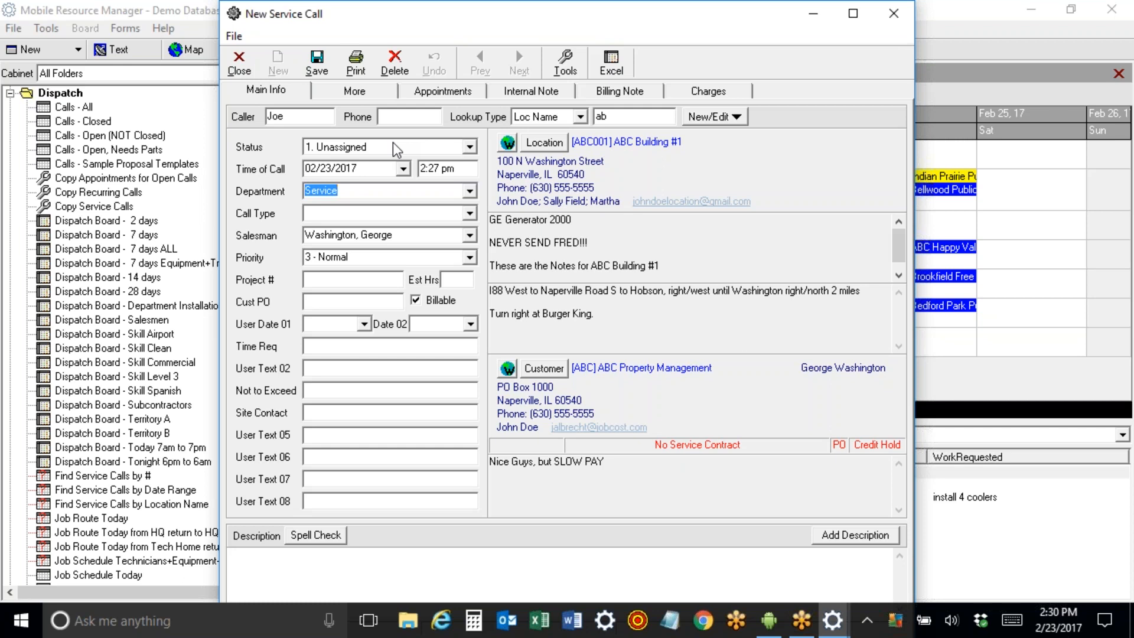
{"action": "key", "text": "Tab"}
Set the call type to System Down and the priority to 1 - Urgent.
{"action": "left_click", "coordinate": [470, 214]}
{"action": "left_click_drag", "start_coordinate": [470, 247], "coordinate": [469, 287]}
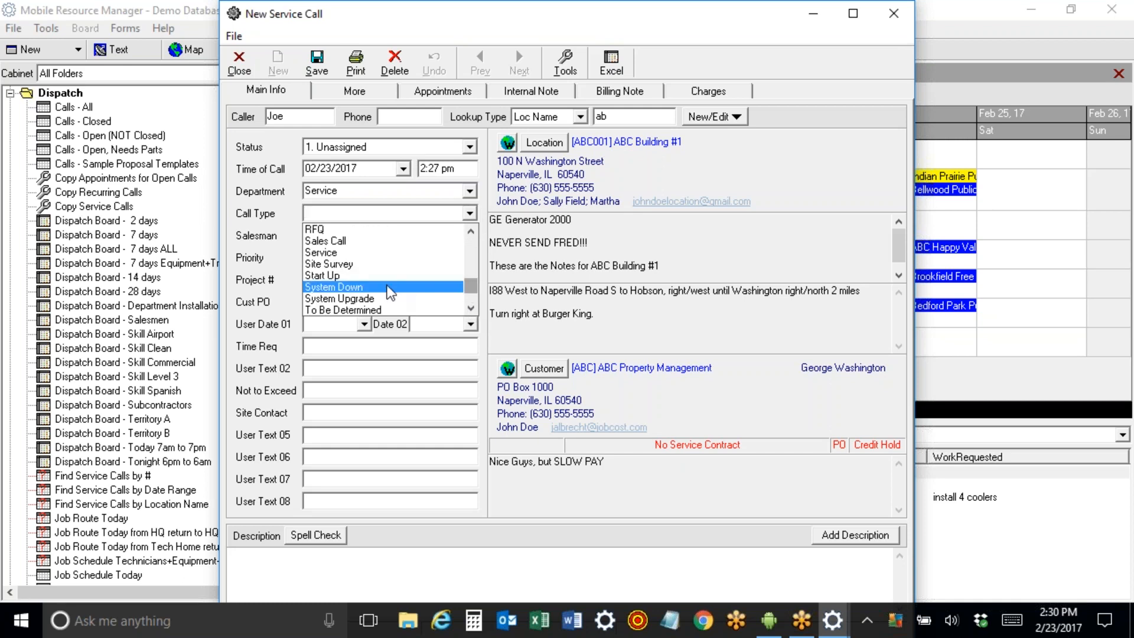
{"action": "left_click", "coordinate": [388, 288]}
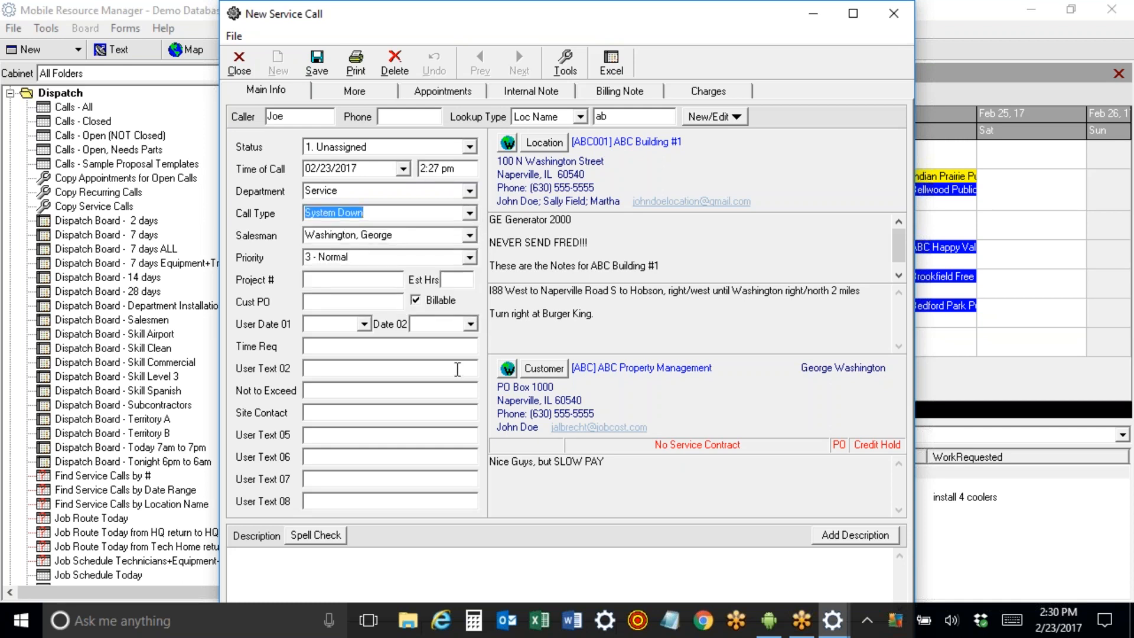
{"action": "key", "text": "Tab"}
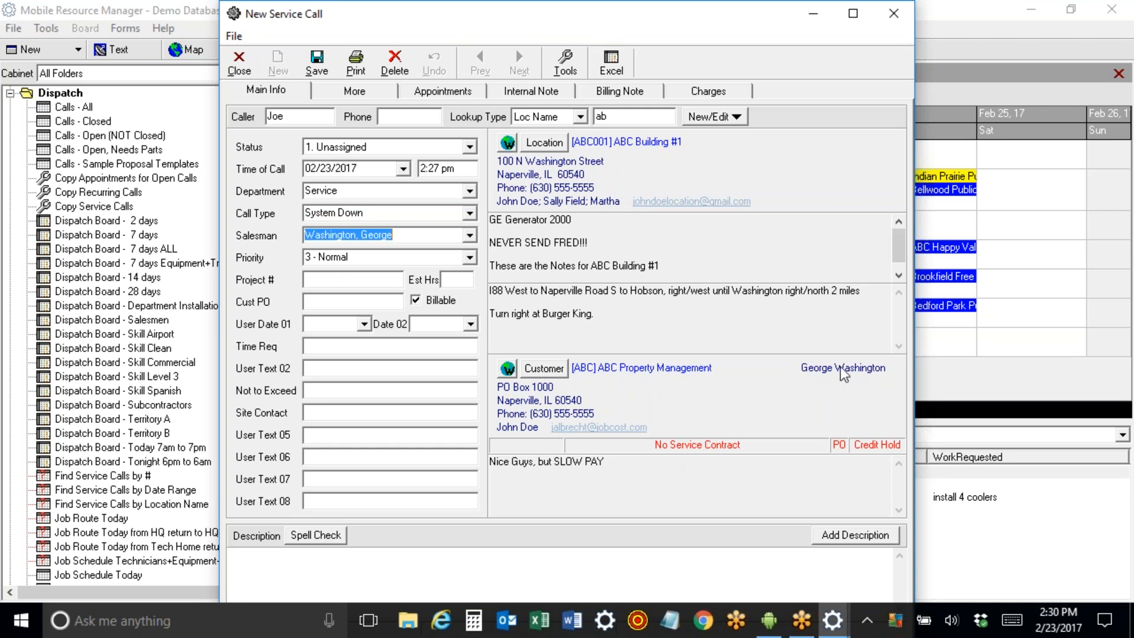
{"action": "key", "text": "Tab"}
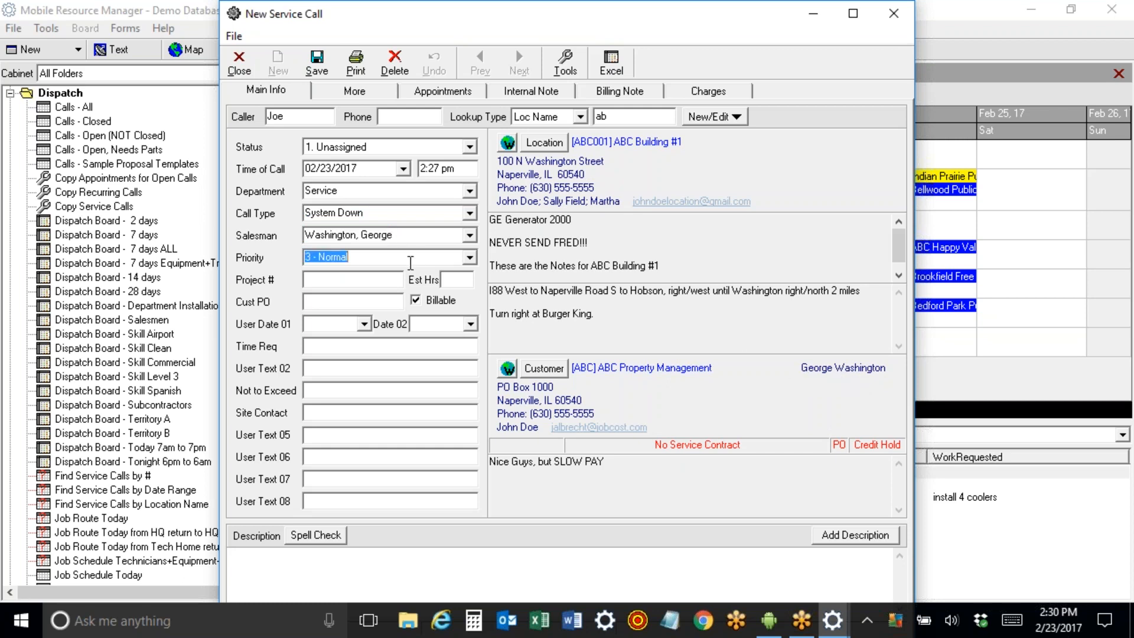
{"action": "left_click", "coordinate": [470, 260]}
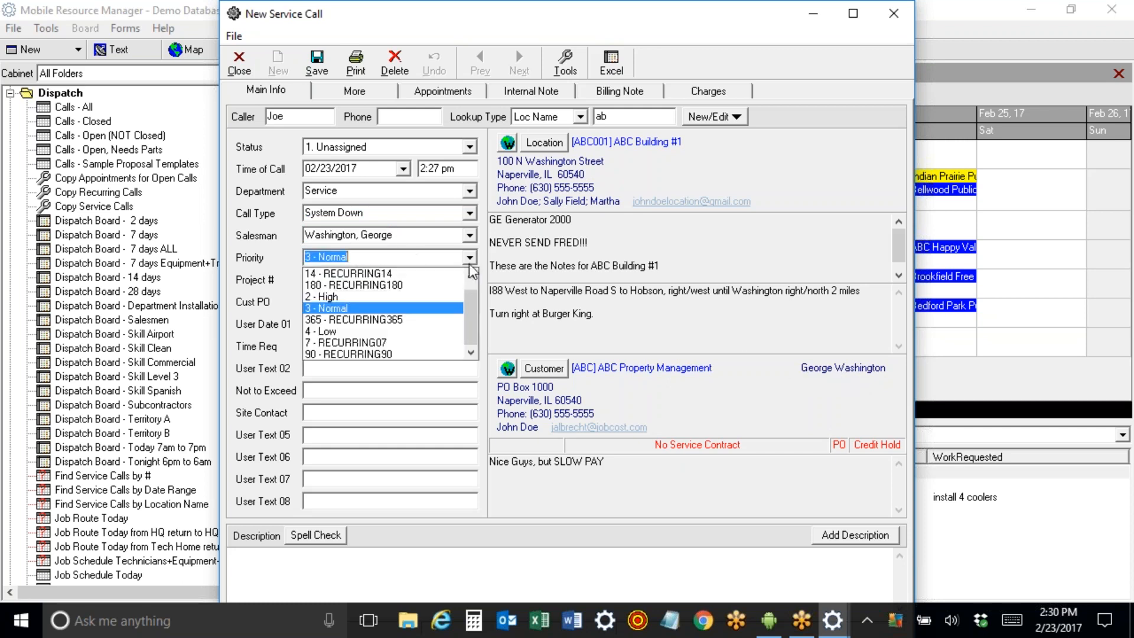
{"action": "left_click_drag", "start_coordinate": [465, 302], "coordinate": [470, 283]}
{"action": "left_click", "coordinate": [407, 274]}
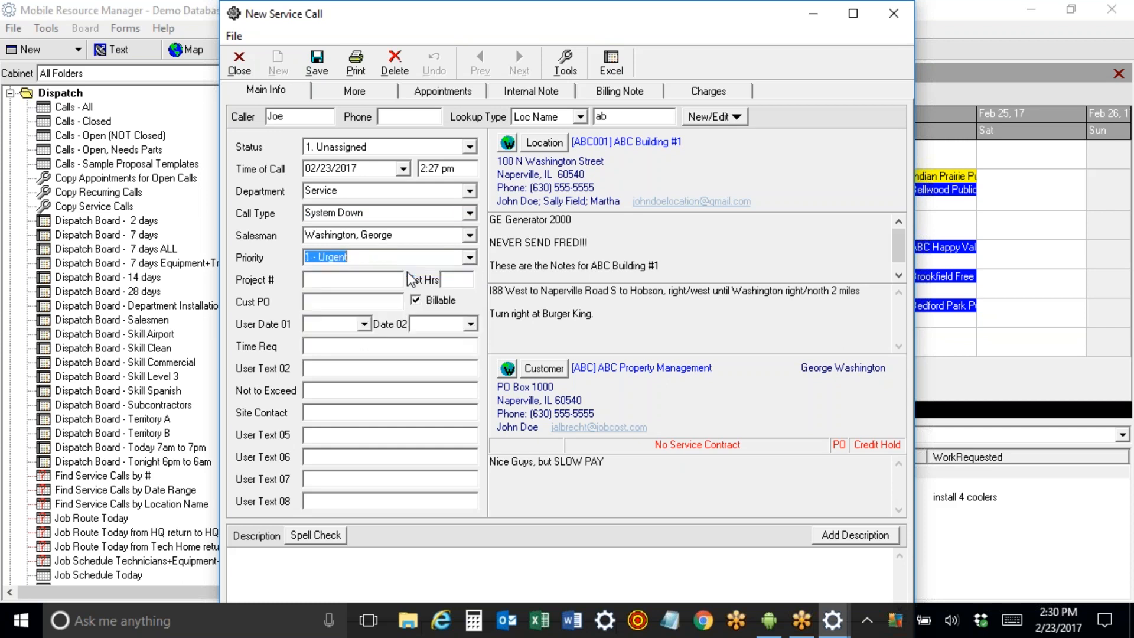
{"action": "key", "text": "Tab"}
Enter project GH17-001 and 3 estimated hours; saving is refused for missing Cust PO.
{"action": "type", "text": "GH17-001"}
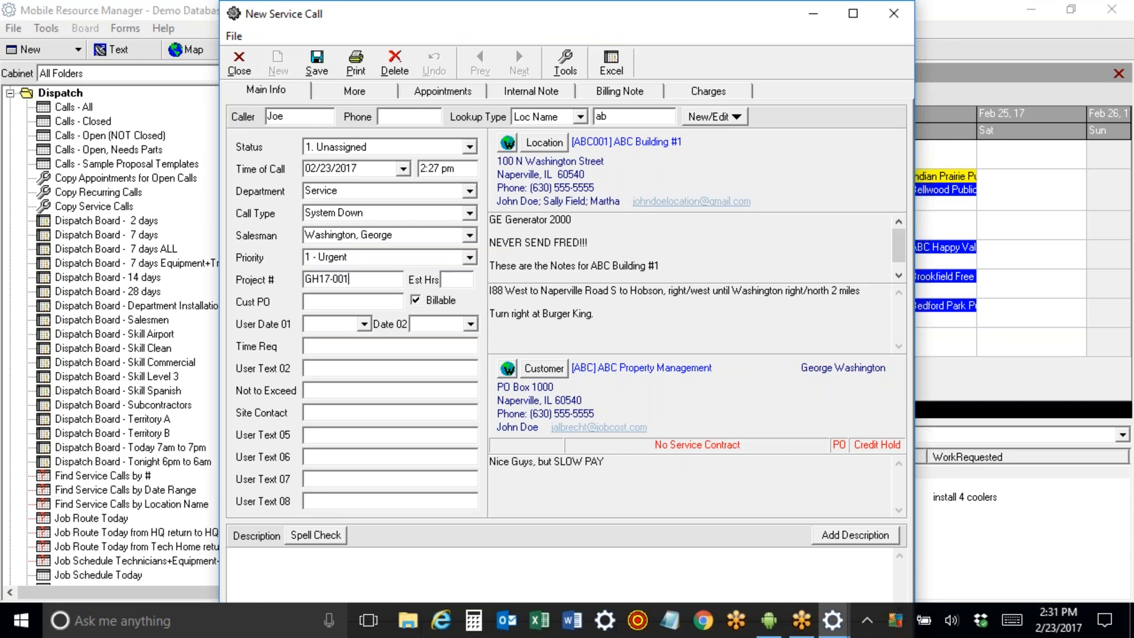
{"action": "key", "text": "Tab"}
{"action": "type", "text": "3"}
{"action": "key", "text": "Tab"}
{"action": "left_click", "coordinate": [322, 63]}
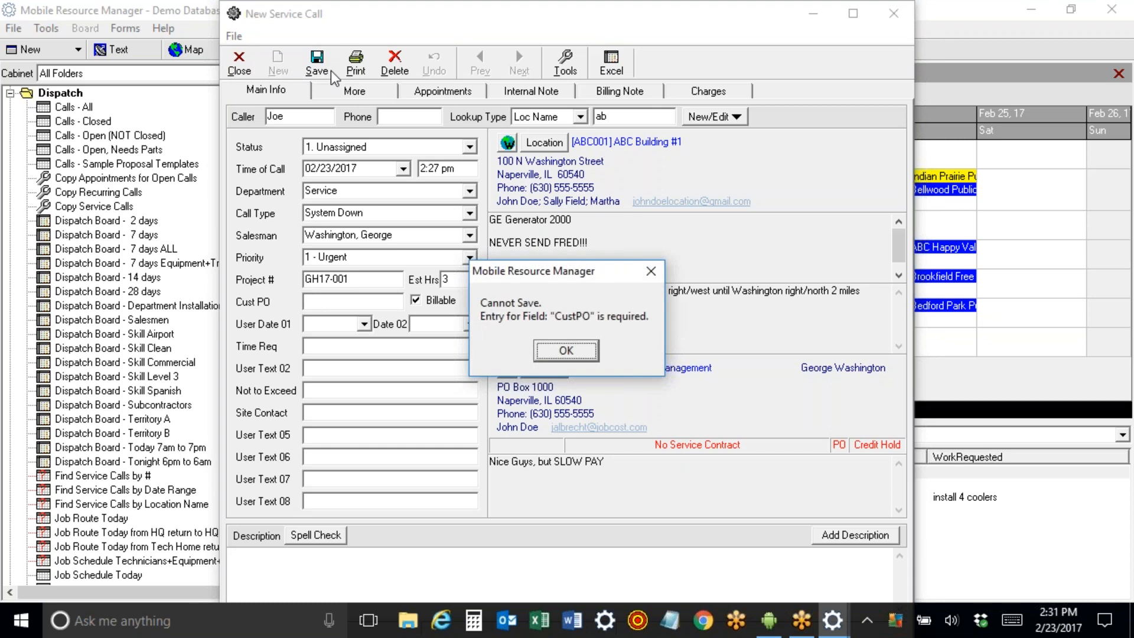
{"action": "left_click", "coordinate": [546, 349]}
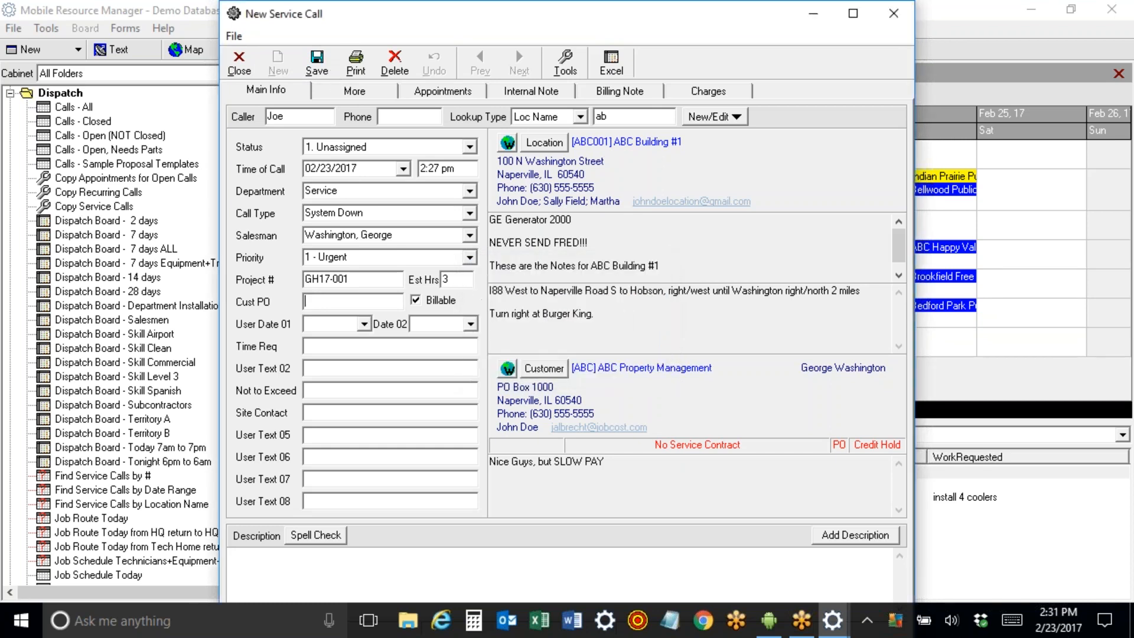
Enter the customer PO number and a Not to Exceed limit of 1000.
{"action": "type", "text": "JOE123"}
{"action": "key", "text": "Tab"}
{"action": "left_click", "coordinate": [309, 324]}
{"action": "key", "text": "Tab"}
{"action": "key", "text": "Tab"}
{"action": "key", "text": "Tab"}
{"action": "key", "text": "Tab"}
{"action": "type", "text": "1000"}
{"action": "key", "text": "Tab"}
Fill in the site contact's name and the description 'system will not power on'.
{"action": "double_click", "coordinate": [266, 114]}
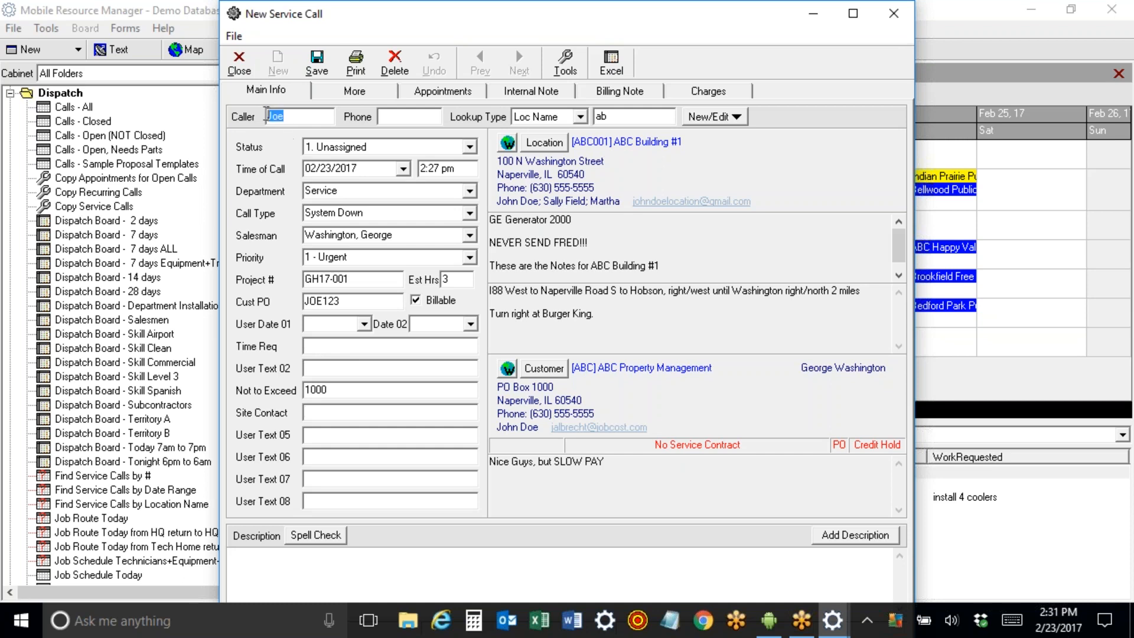
{"action": "left_click", "coordinate": [322, 413]}
{"action": "type", "text": "Sam"}
{"action": "key", "text": "Tab"}
{"action": "key", "text": "Tab"}
{"action": "left_click", "coordinate": [295, 568]}
{"action": "type", "text": "system will not power on"}
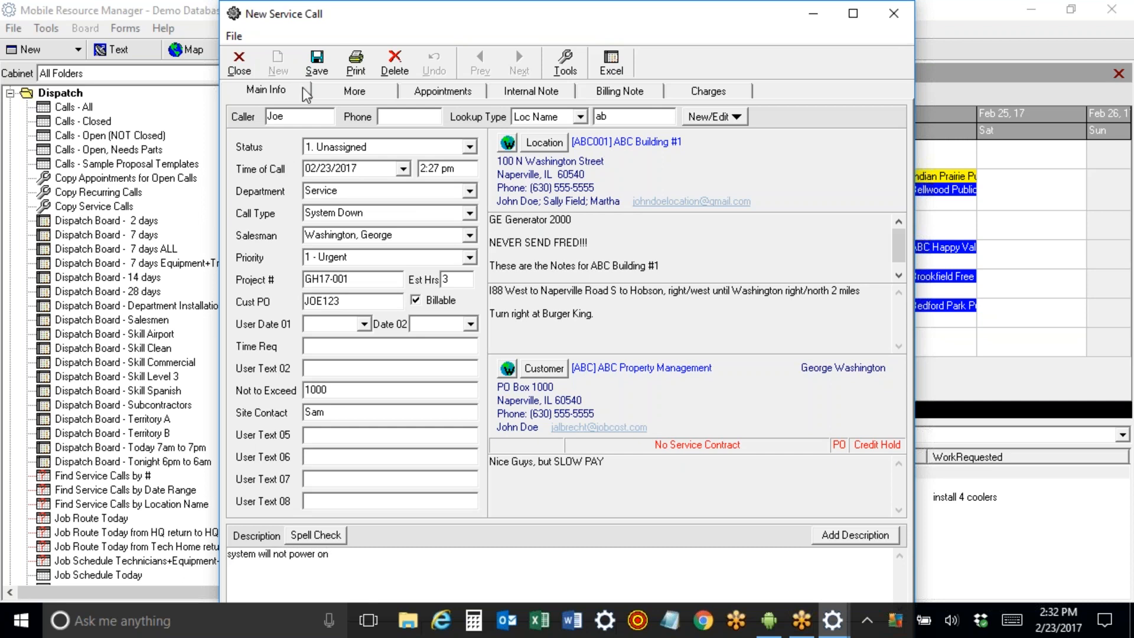
Save the service call, which receives call ID 103834.
{"action": "left_click", "coordinate": [317, 70]}
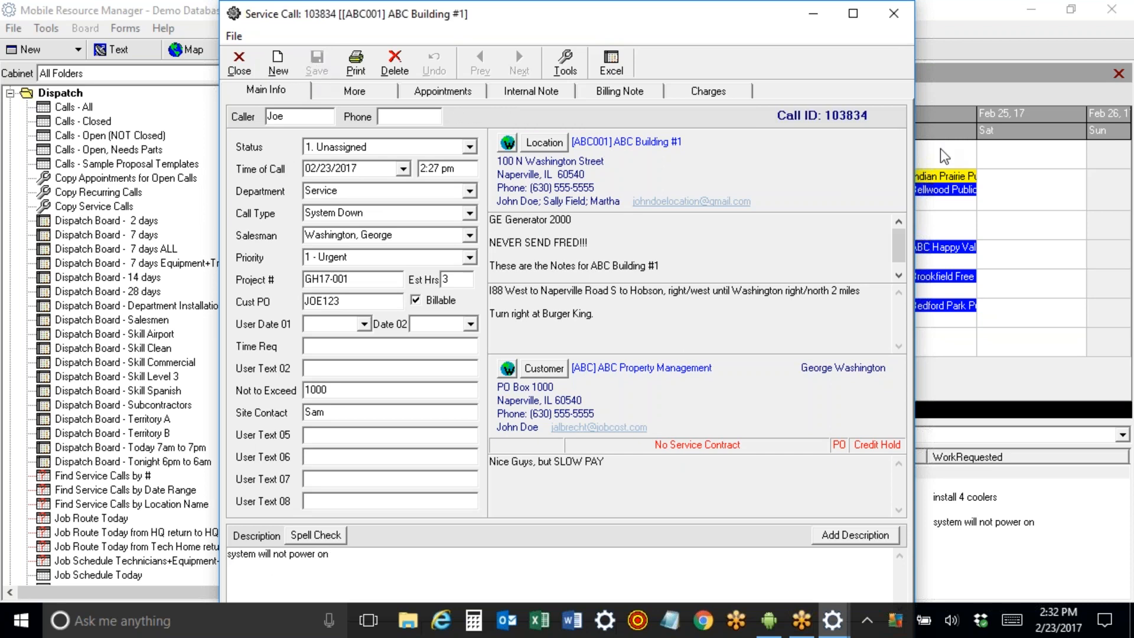
{"action": "left_click_drag", "start_coordinate": [827, 115], "coordinate": [872, 115]}
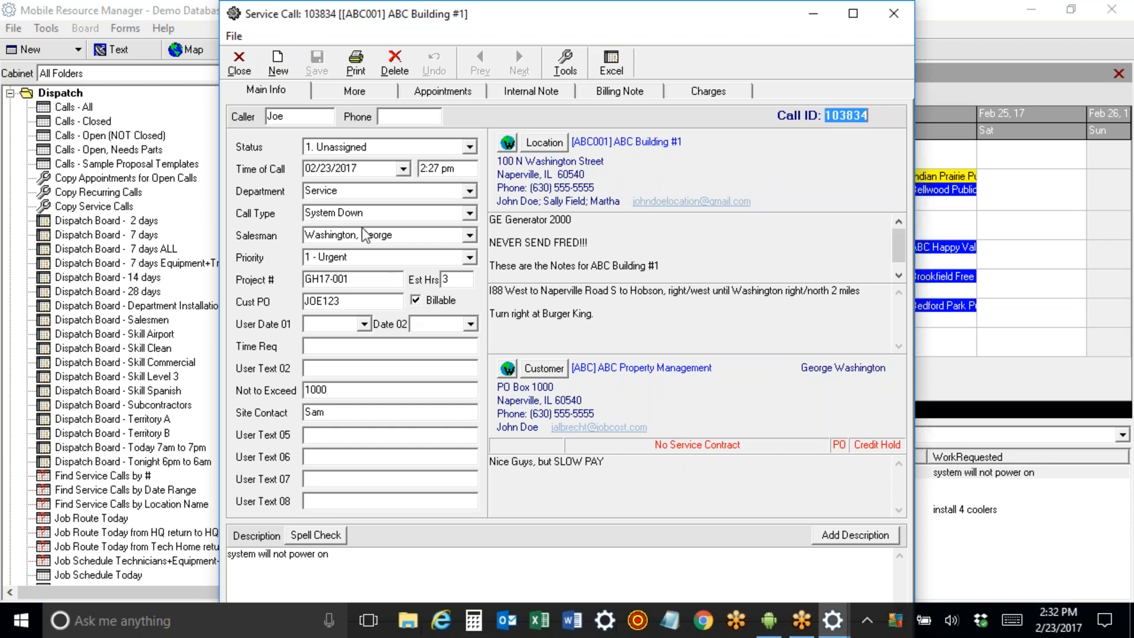
{"action": "left_click", "coordinate": [350, 190]}
{"action": "left_click", "coordinate": [373, 215]}
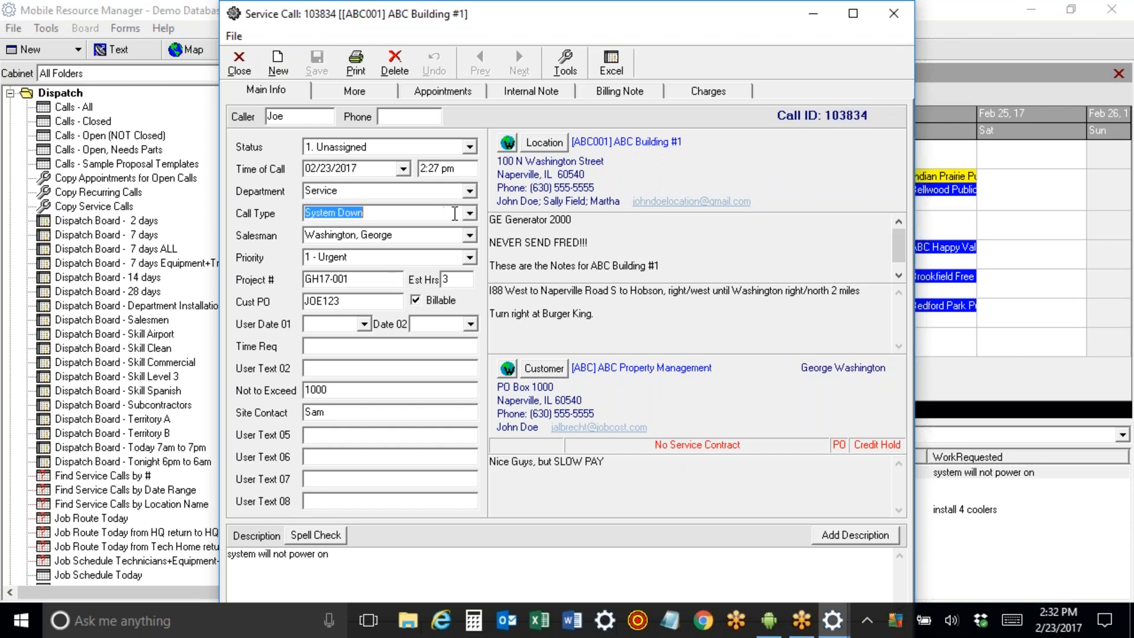
Try department Sales with call types RFP and Site Survey, then undo back to Service/System Down.
{"action": "left_click", "coordinate": [470, 191]}
{"action": "left_click", "coordinate": [438, 271]}
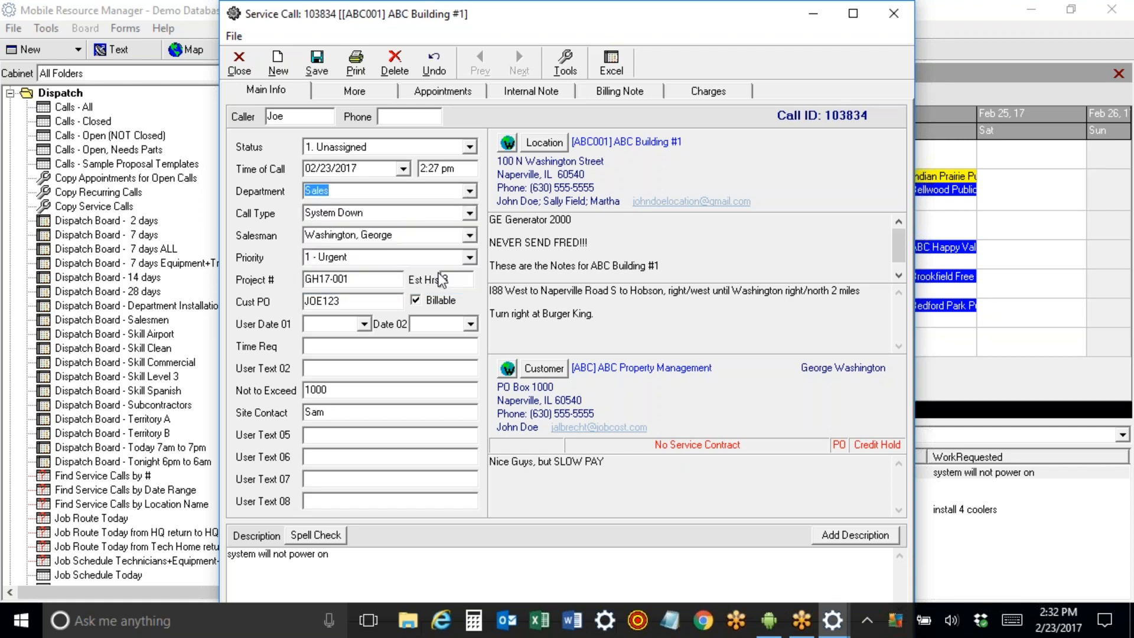
{"action": "left_click", "coordinate": [470, 212]}
{"action": "left_click_drag", "start_coordinate": [472, 285], "coordinate": [472, 277]}
{"action": "left_click", "coordinate": [342, 264]}
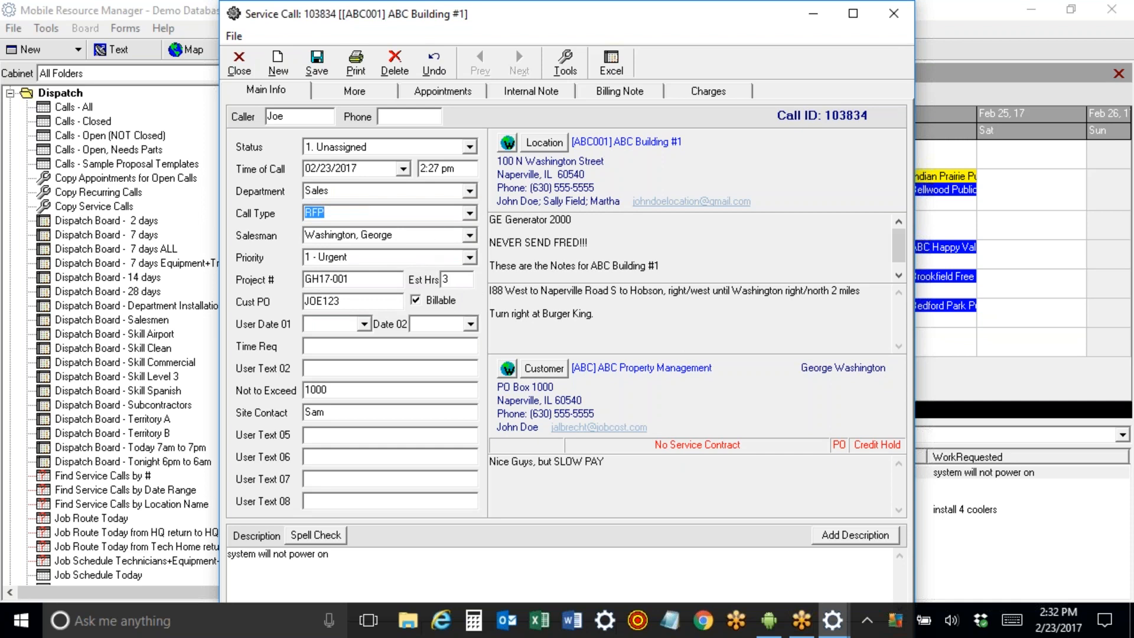
{"action": "left_click", "coordinate": [470, 213]}
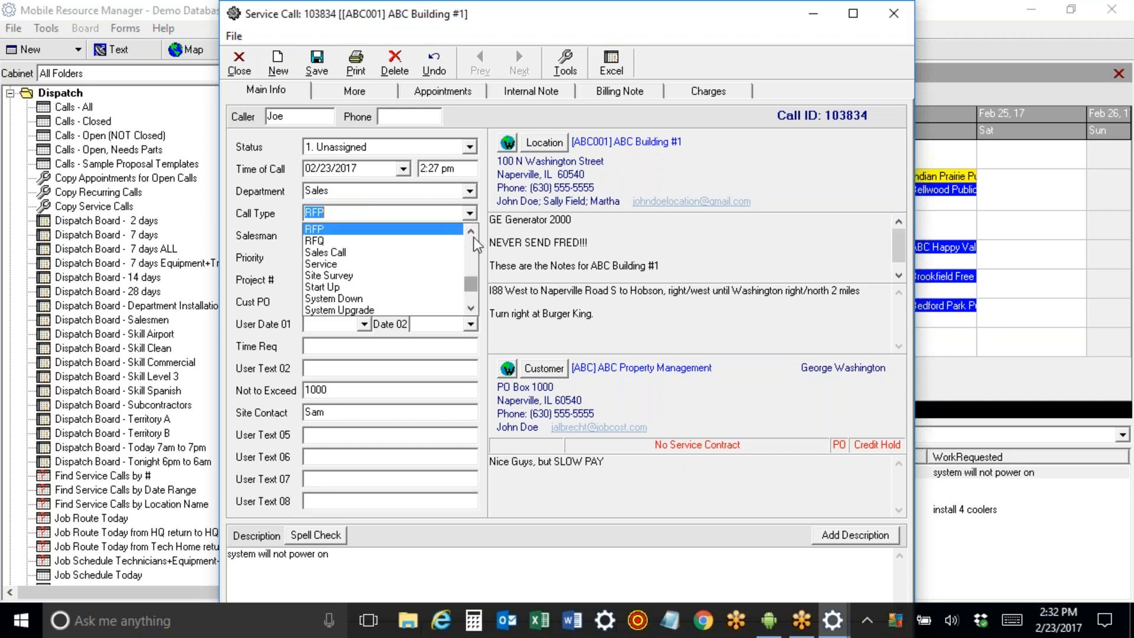
{"action": "left_click", "coordinate": [453, 276]}
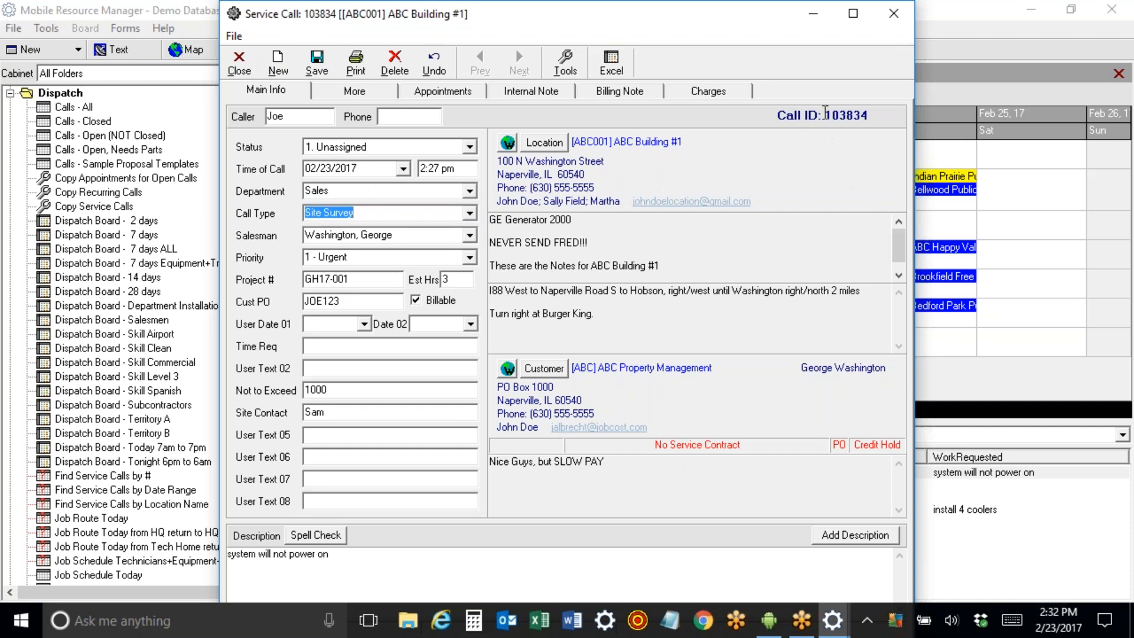
{"action": "left_click_drag", "start_coordinate": [827, 113], "coordinate": [891, 116]}
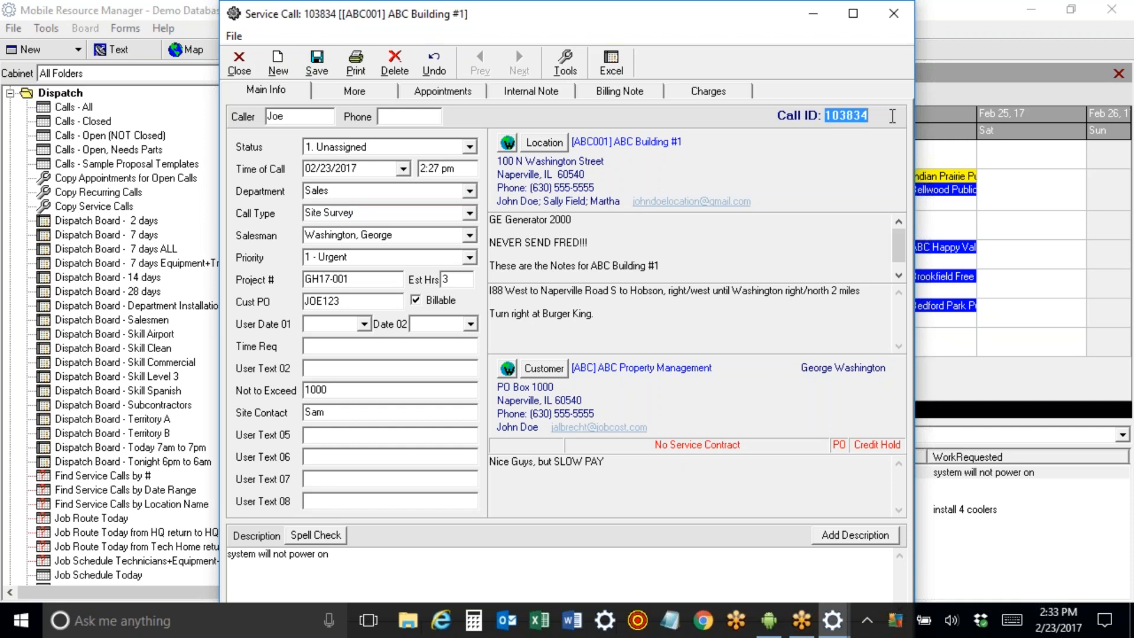
{"action": "left_click", "coordinate": [434, 62]}
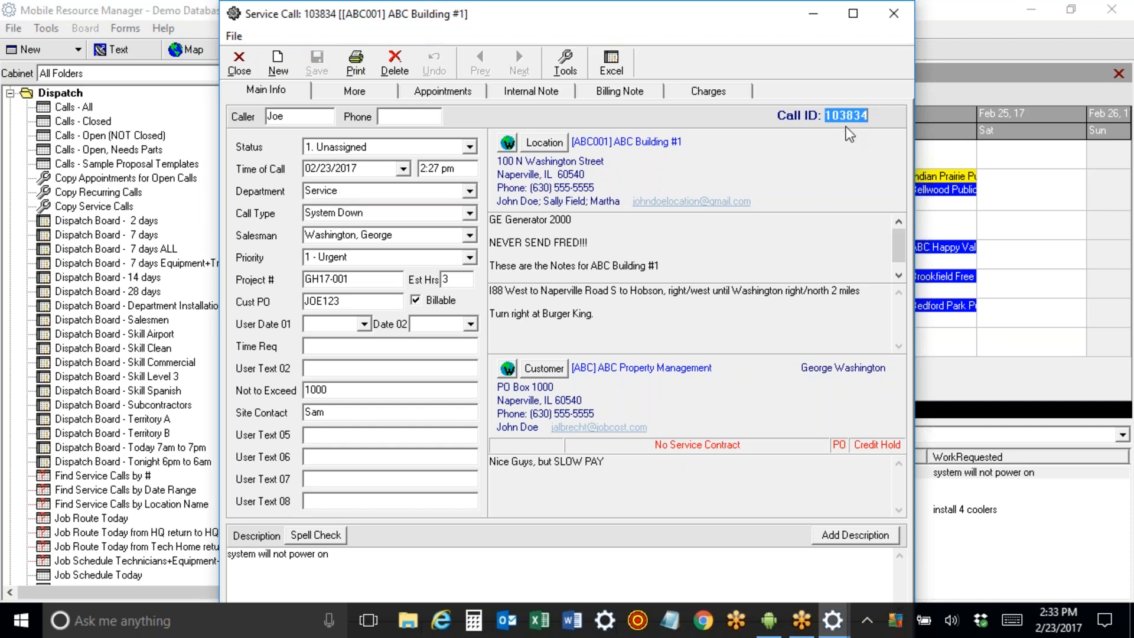
{"action": "left_click", "coordinate": [883, 117]}
{"action": "left_click_drag", "start_coordinate": [776, 116], "coordinate": [895, 120]}
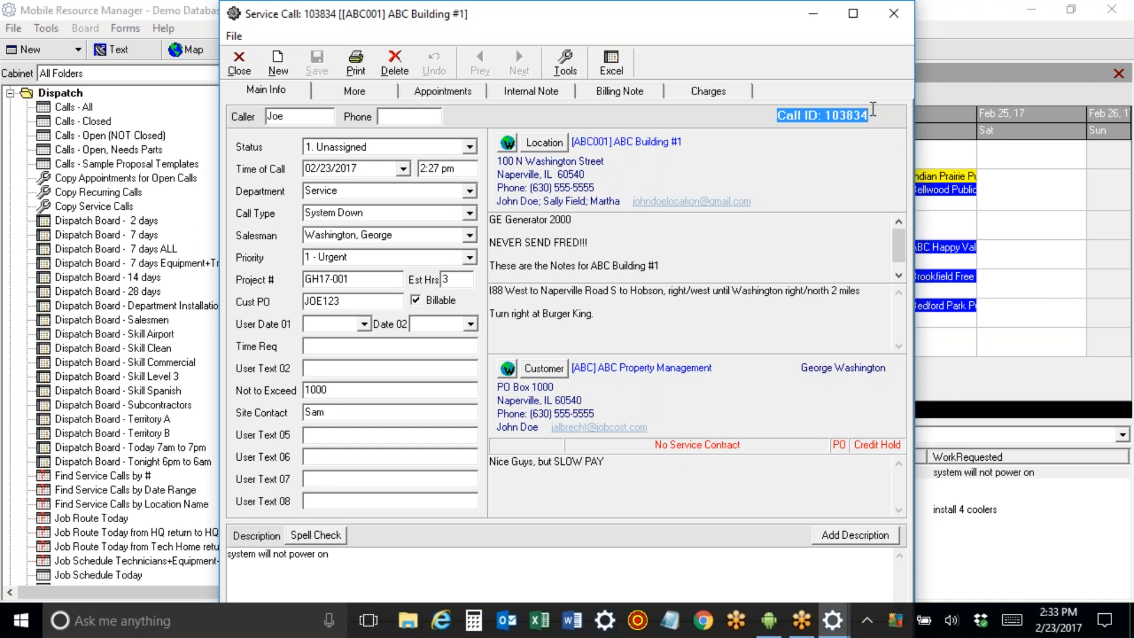
{"action": "left_click", "coordinate": [302, 277]}
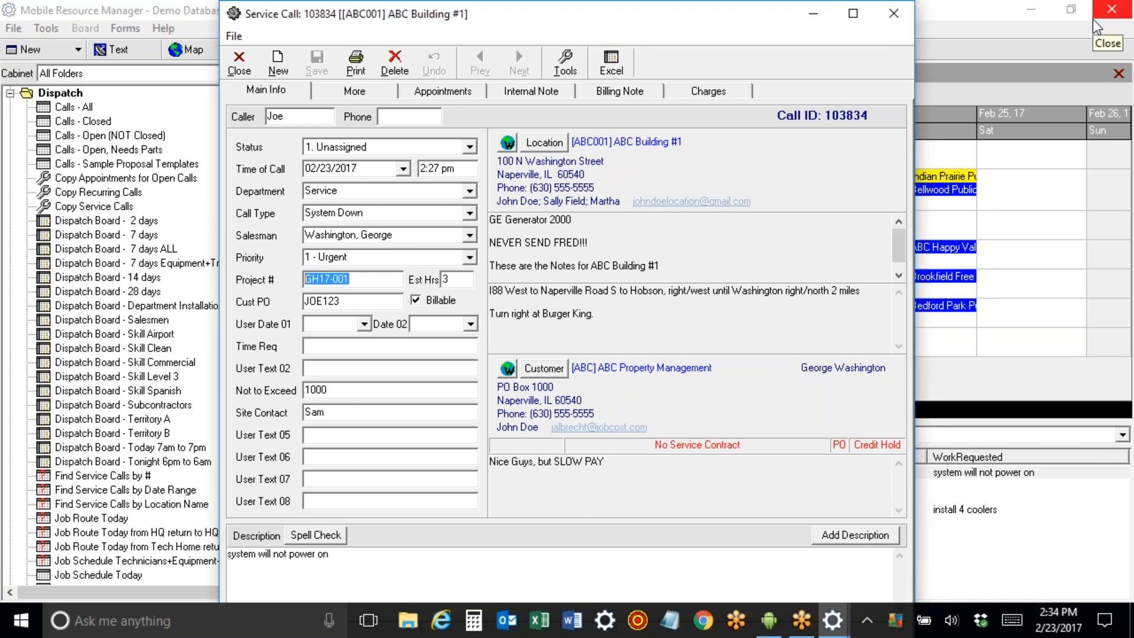
Close call 103834 and sort the unscheduled calls by date of call, location and city/state.
{"action": "left_click", "coordinate": [232, 63]}
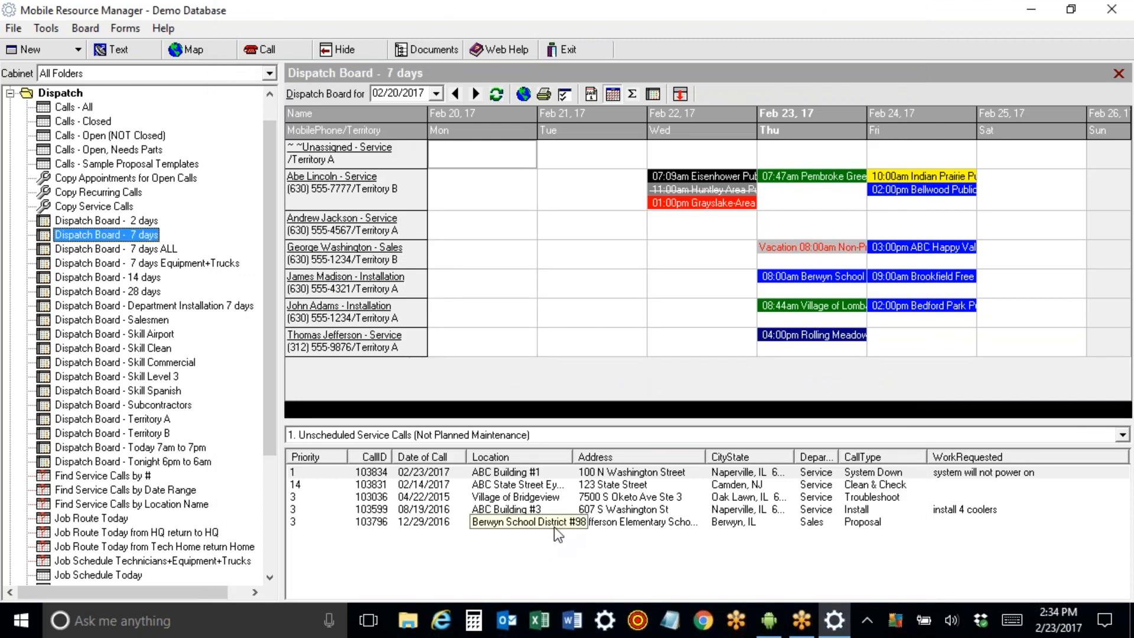
{"action": "left_click", "coordinate": [310, 455]}
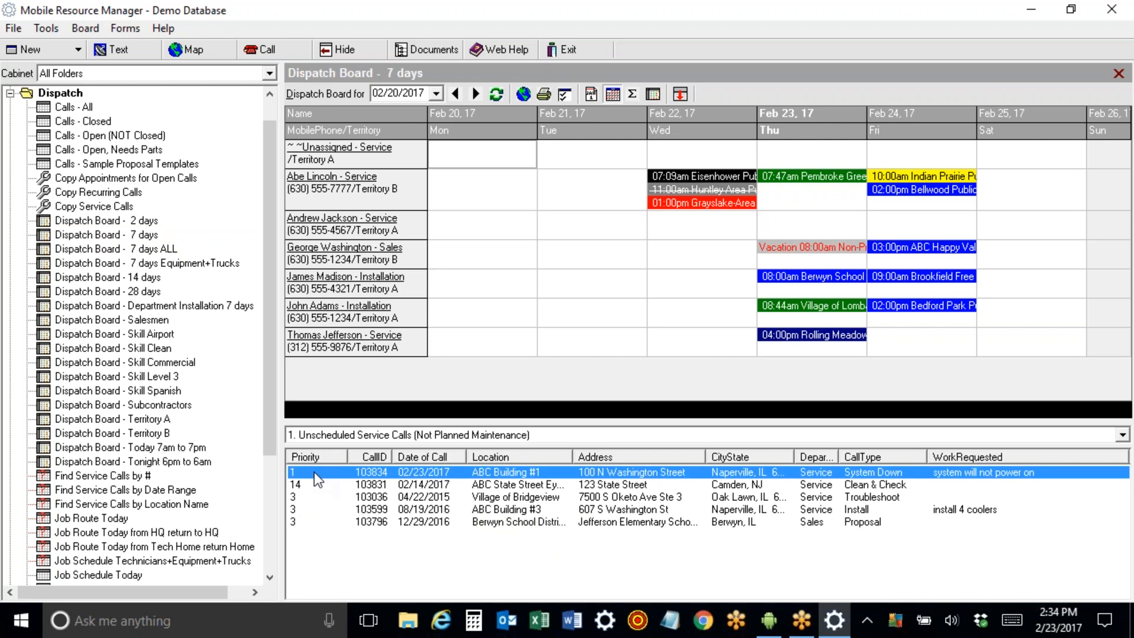
{"action": "left_click", "coordinate": [436, 457]}
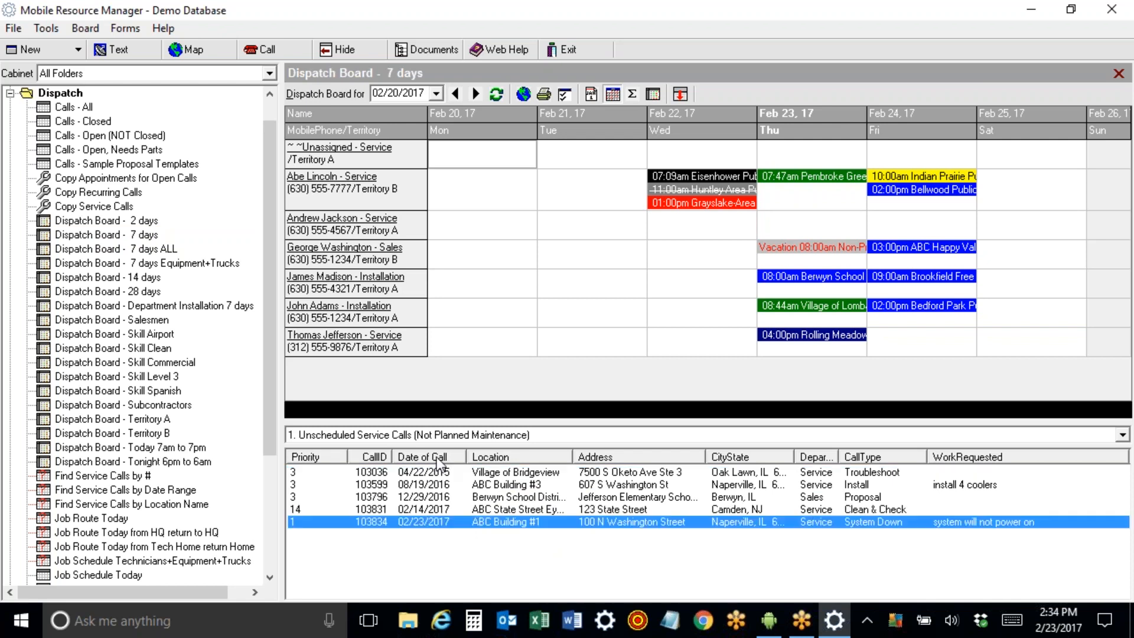
{"action": "left_click", "coordinate": [492, 458]}
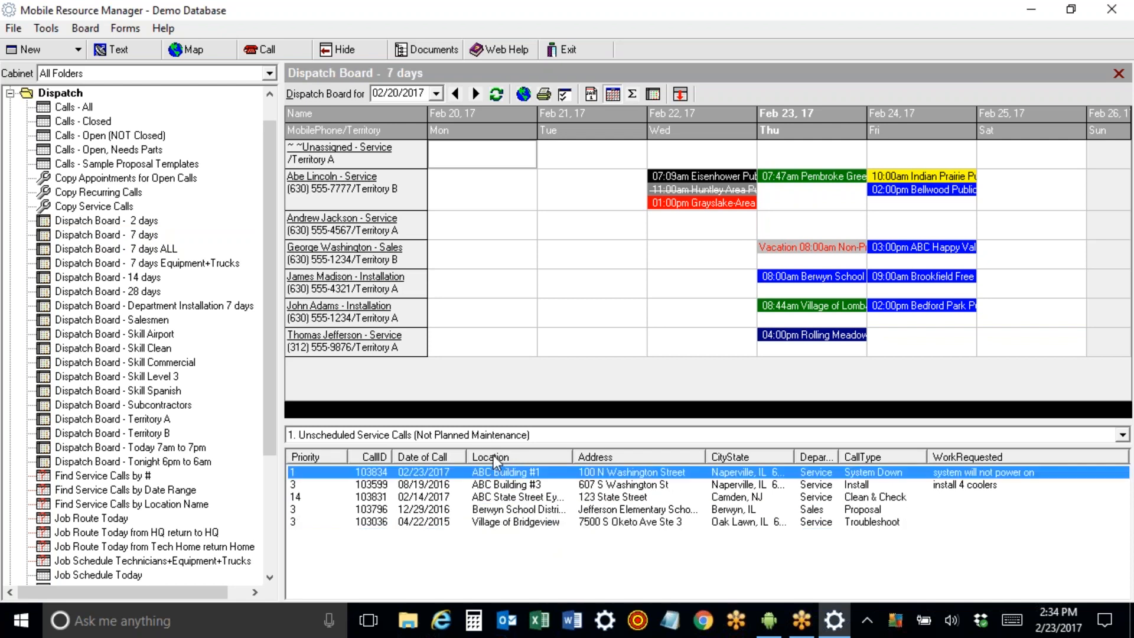
{"action": "left_click", "coordinate": [735, 456]}
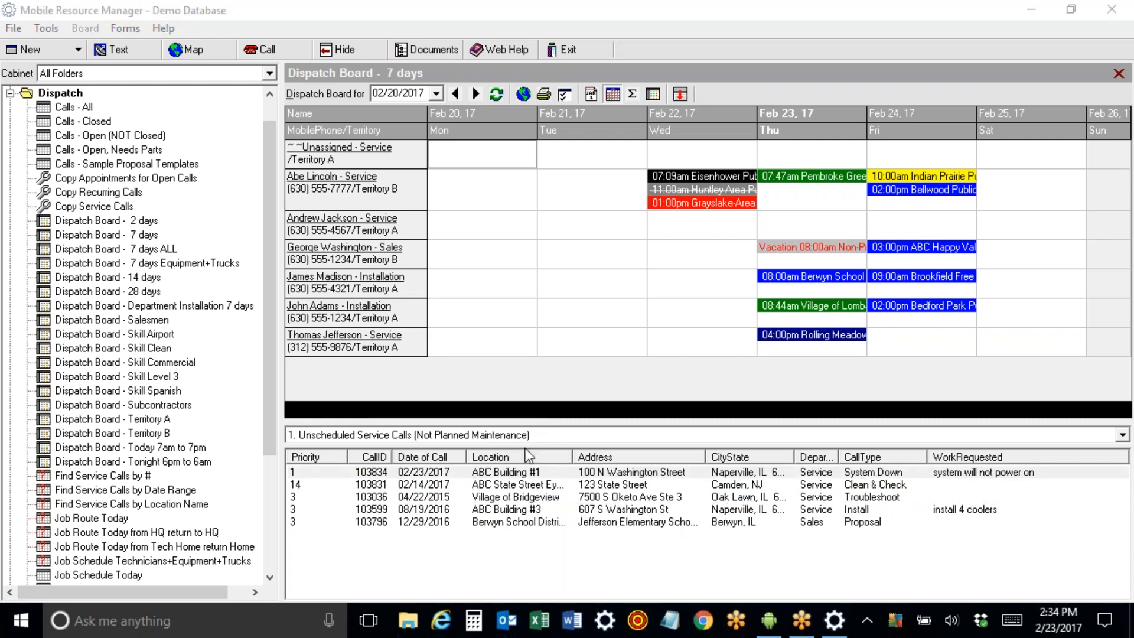
{"action": "left_click", "coordinate": [1122, 437]}
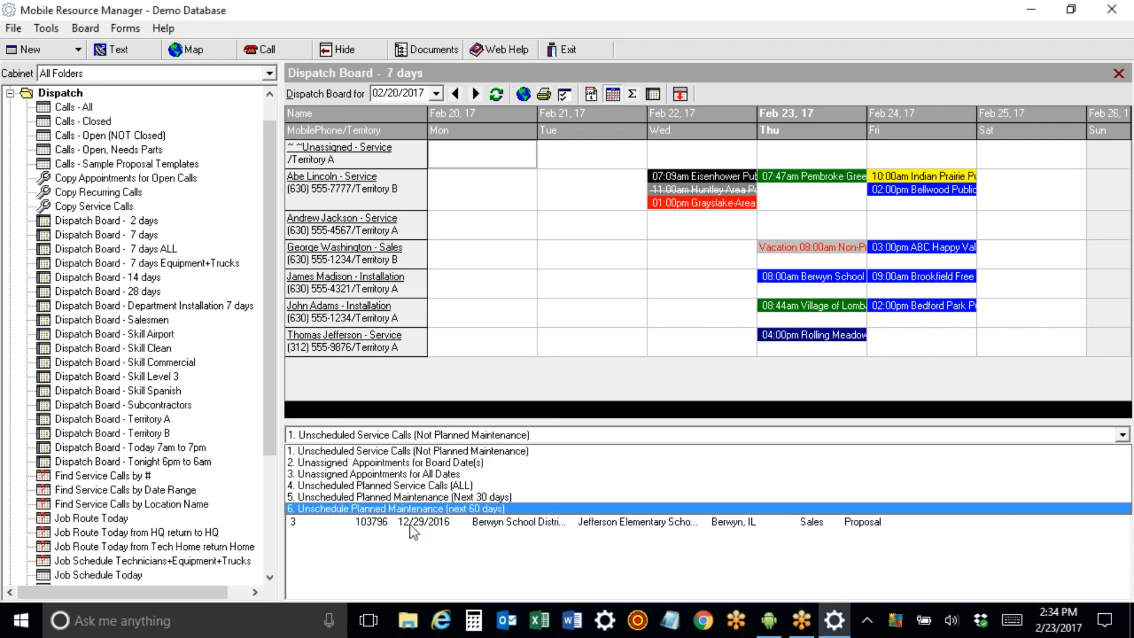
{"action": "left_click", "coordinate": [415, 498]}
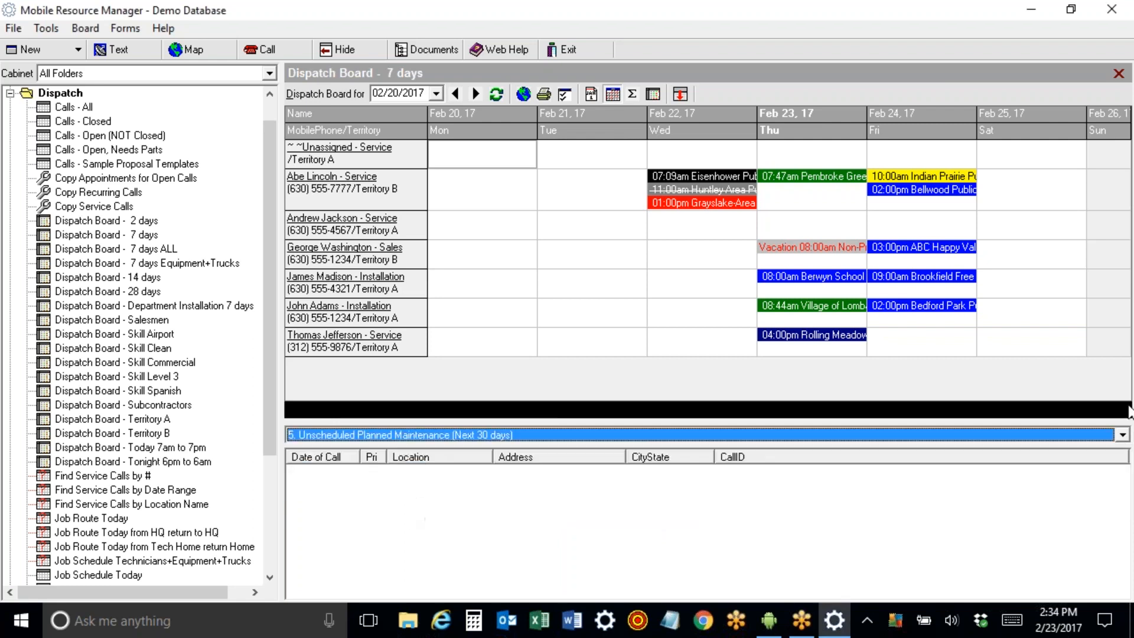
{"action": "left_click", "coordinate": [1122, 435]}
{"action": "left_click", "coordinate": [672, 508]}
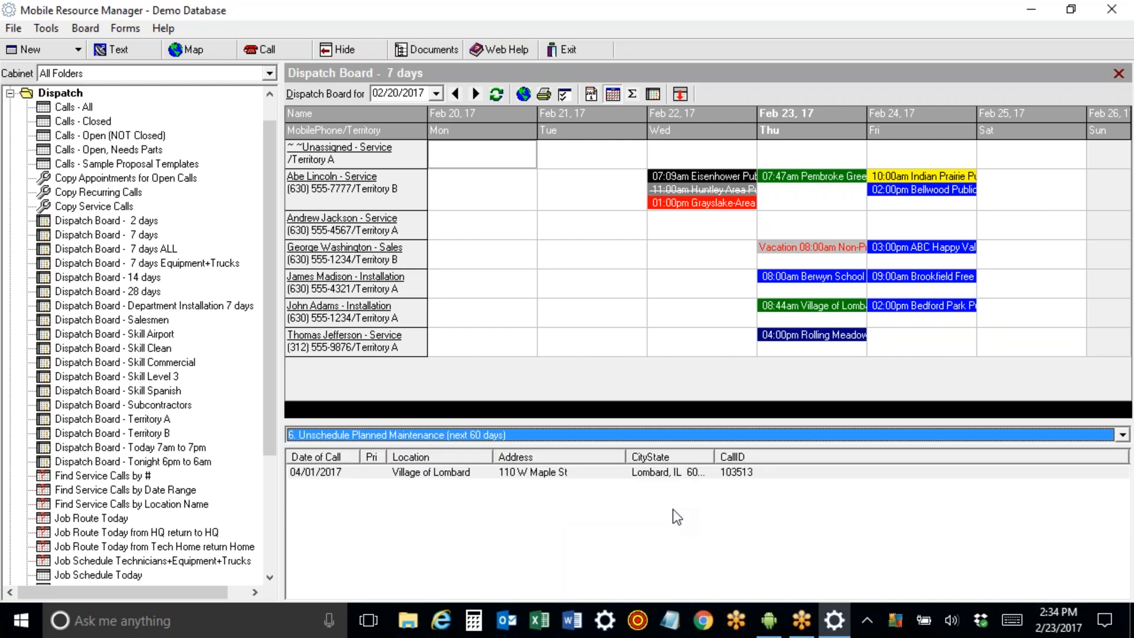
{"action": "left_click", "coordinate": [531, 475]}
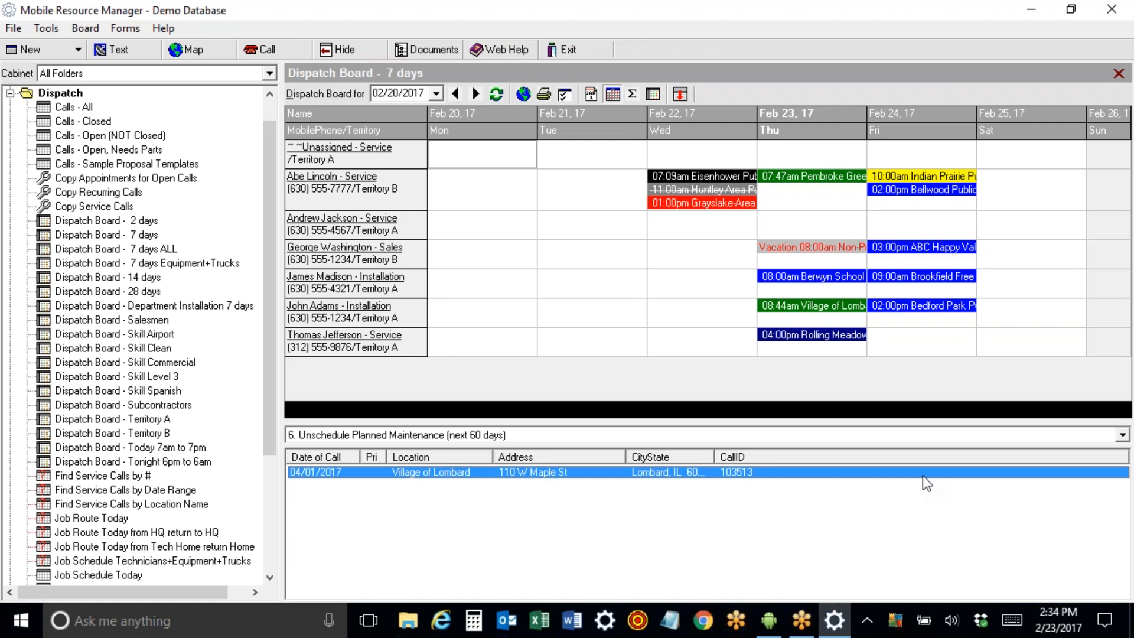
{"action": "left_click", "coordinate": [1122, 435]}
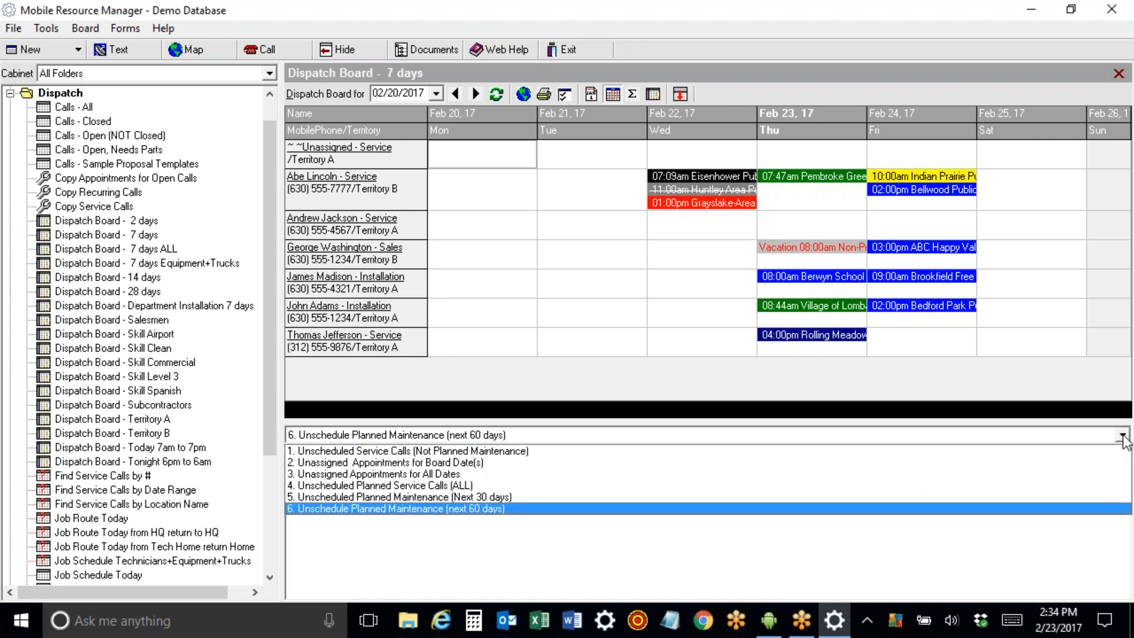
{"action": "left_click", "coordinate": [426, 450]}
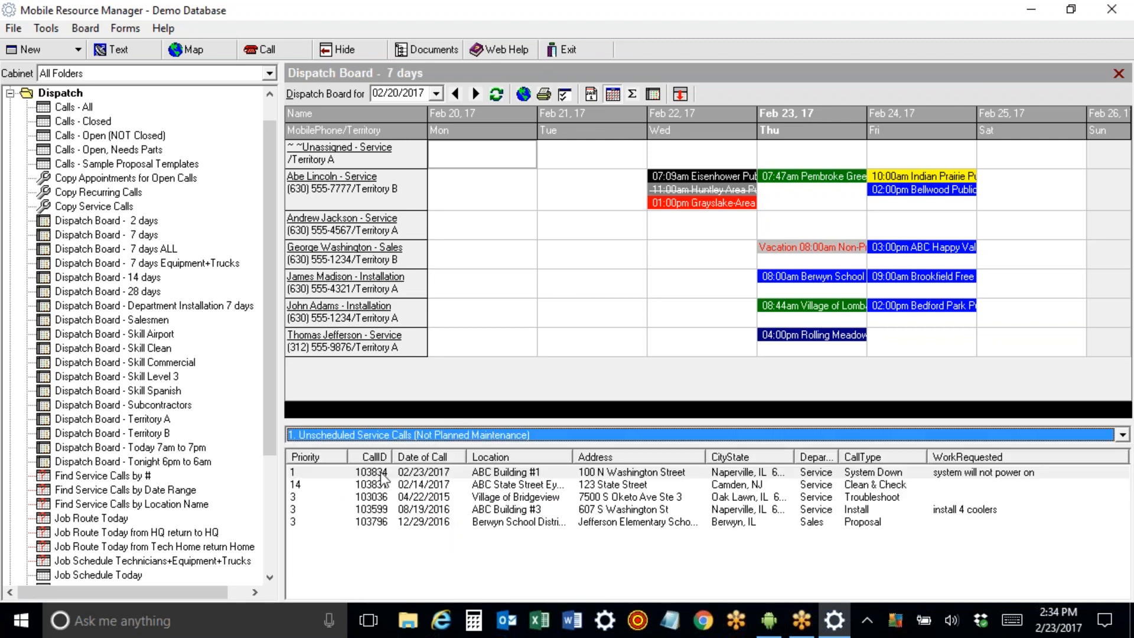
Drop call 103834 on Unassigned for Friday Feb 24 at 1:00 pm with 3 estimated hours.
{"action": "left_click", "coordinate": [380, 472]}
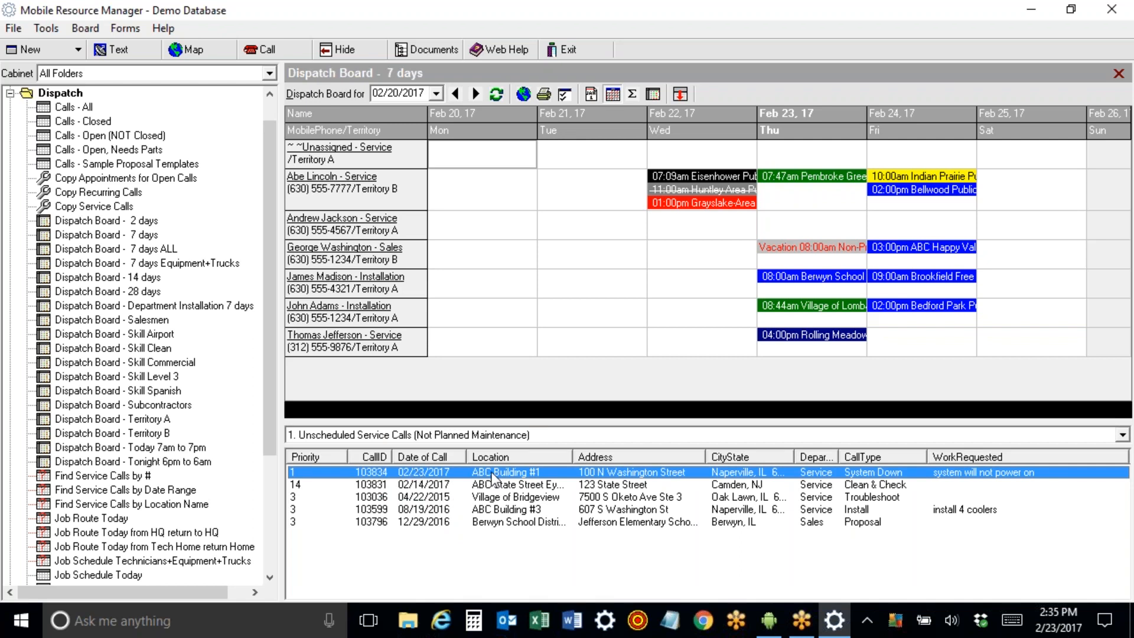
{"action": "left_click_drag", "start_coordinate": [491, 472], "coordinate": [794, 209]}
{"action": "left_click_drag", "start_coordinate": [794, 209], "coordinate": [912, 149]}
{"action": "left_click_drag", "start_coordinate": [912, 150], "coordinate": [911, 153]}
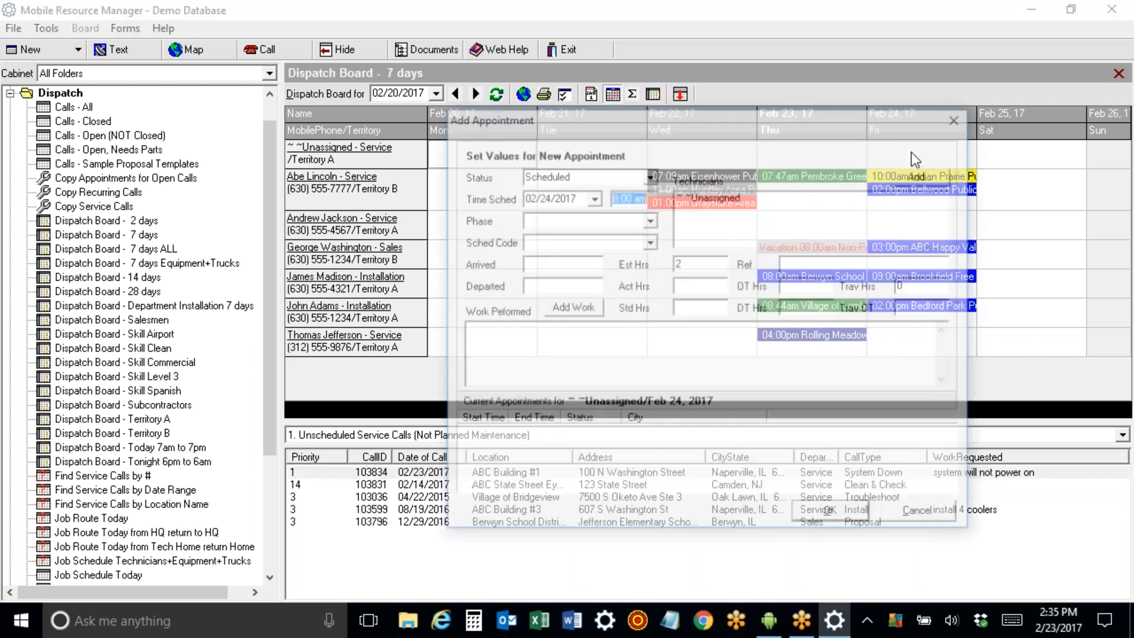
{"action": "type", "text": "1p"}
{"action": "key", "text": "Tab"}
{"action": "type", "text": "3"}
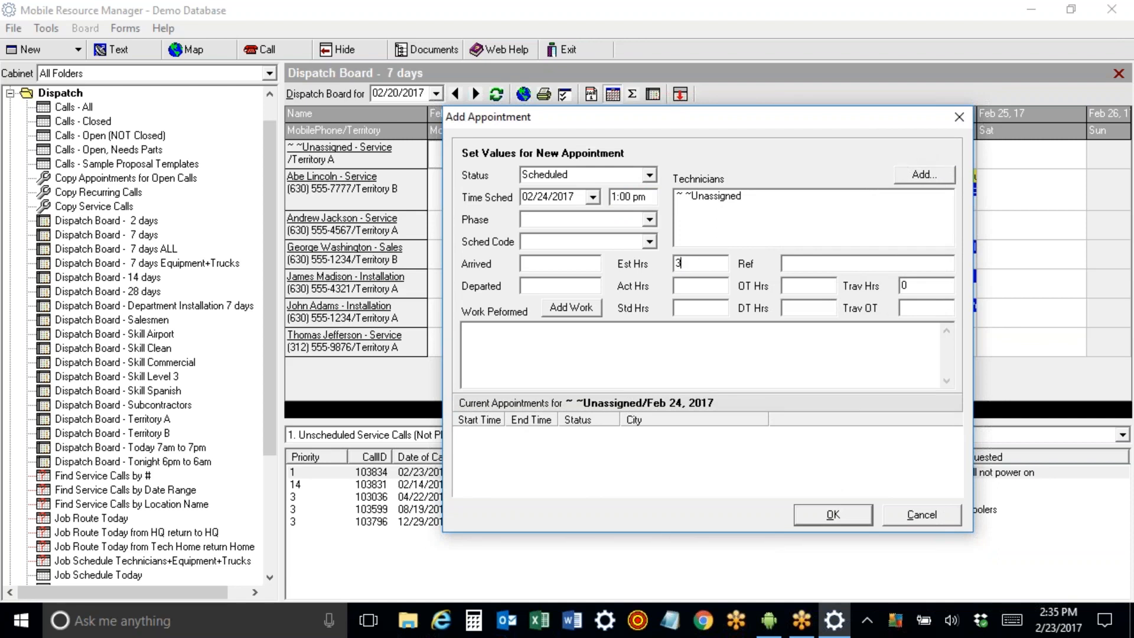
{"action": "left_click", "coordinate": [831, 516]}
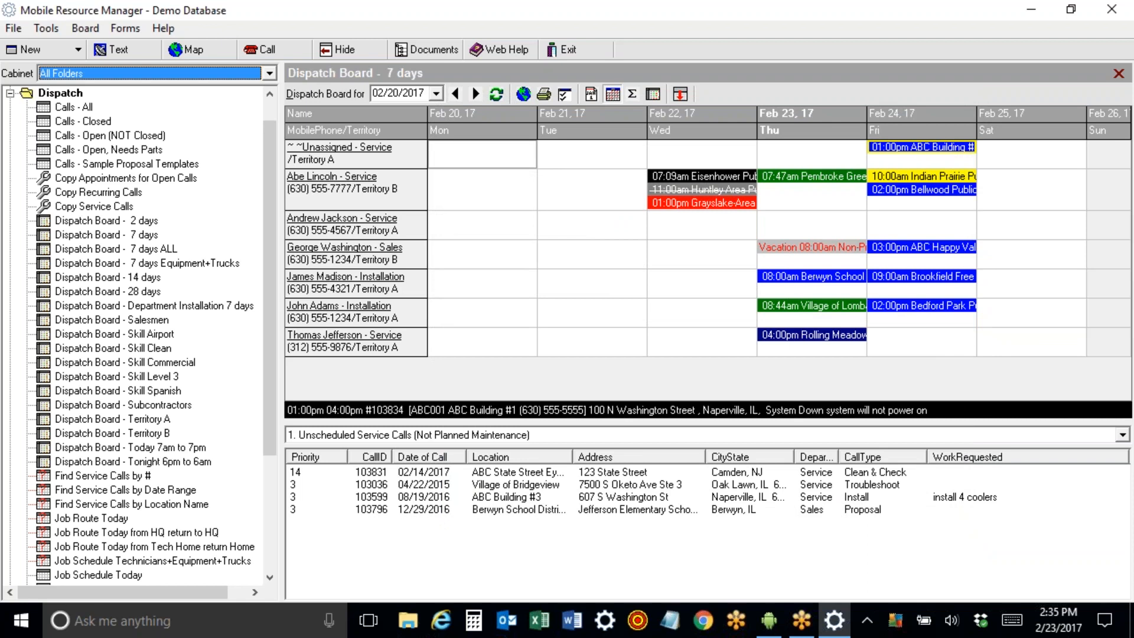
Move the Feb 24 ABC Building appointment to a technician, adding a second technician, Delivery Truck #22 and XYZ Subcontractor.
{"action": "left_click", "coordinate": [919, 153]}
{"action": "left_click_drag", "start_coordinate": [912, 328], "coordinate": [904, 222]}
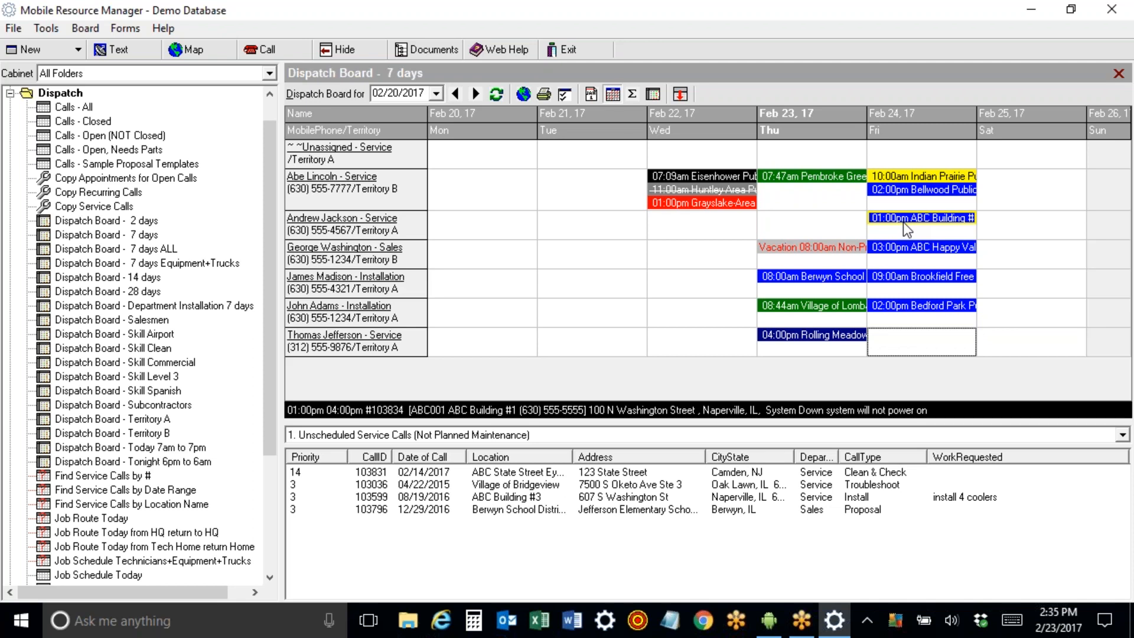
{"action": "right_click", "coordinate": [902, 222]}
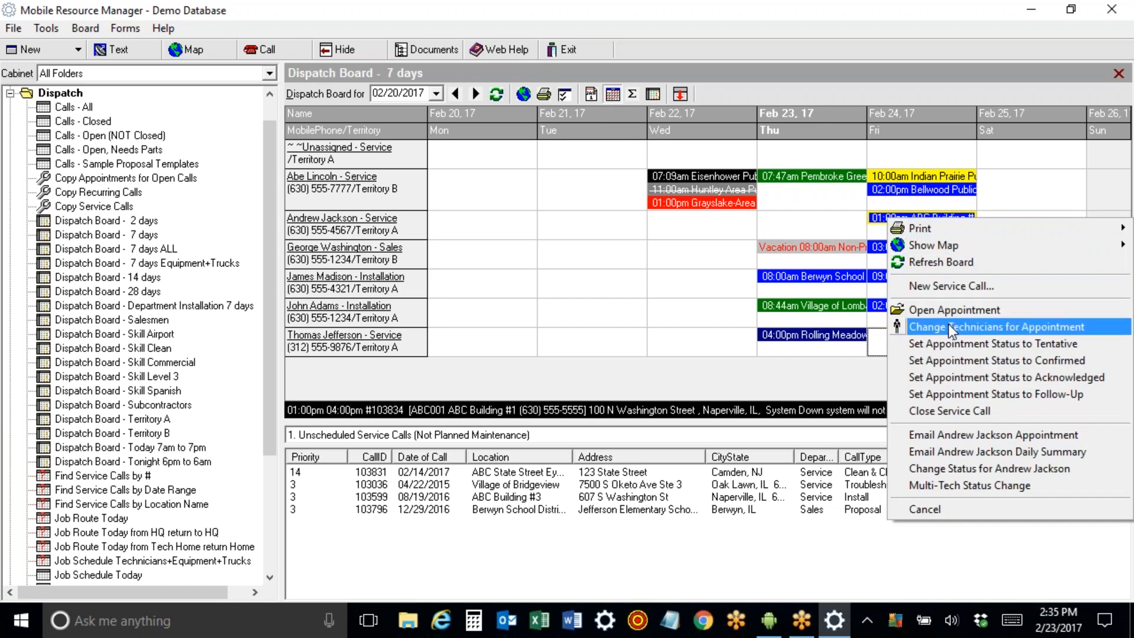
{"action": "left_click", "coordinate": [933, 327]}
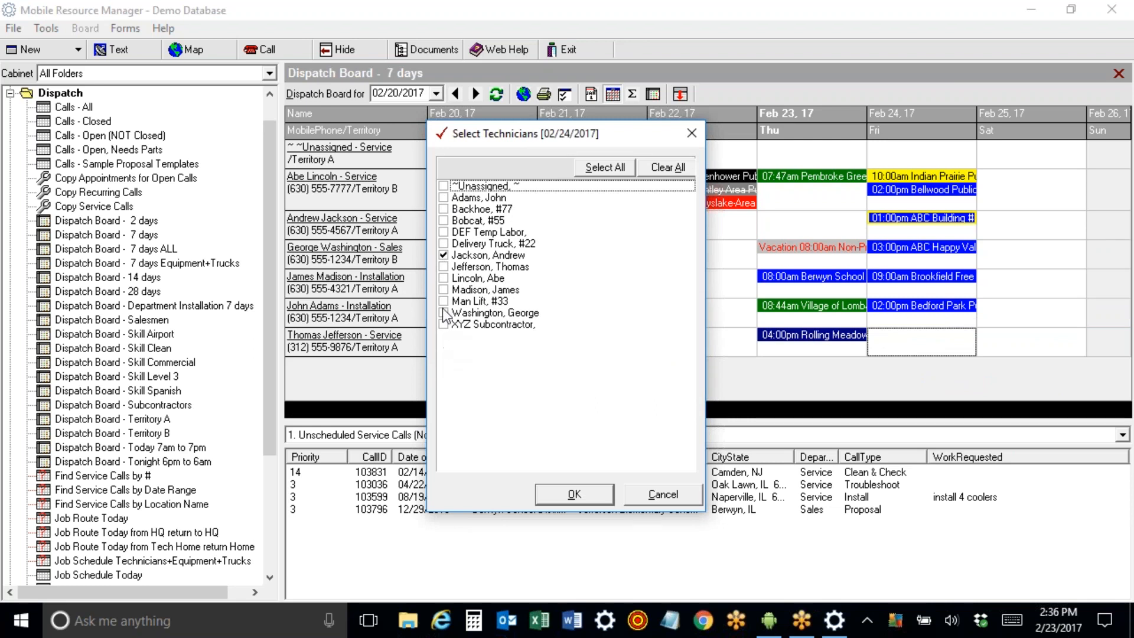
{"action": "left_click", "coordinate": [443, 267]}
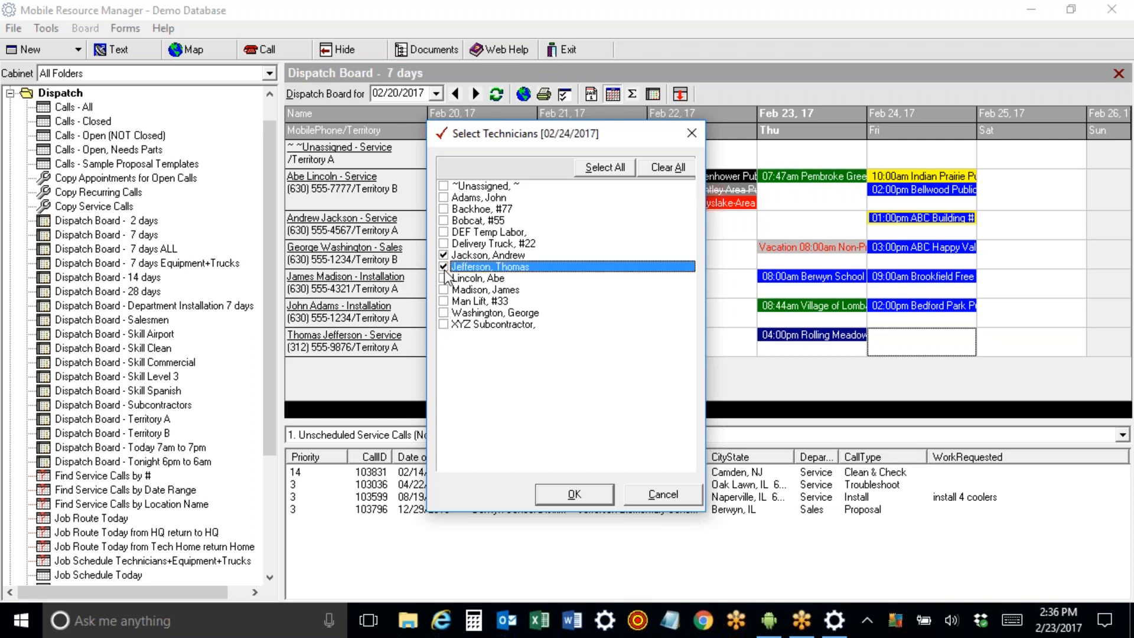
{"action": "left_click", "coordinate": [443, 243]}
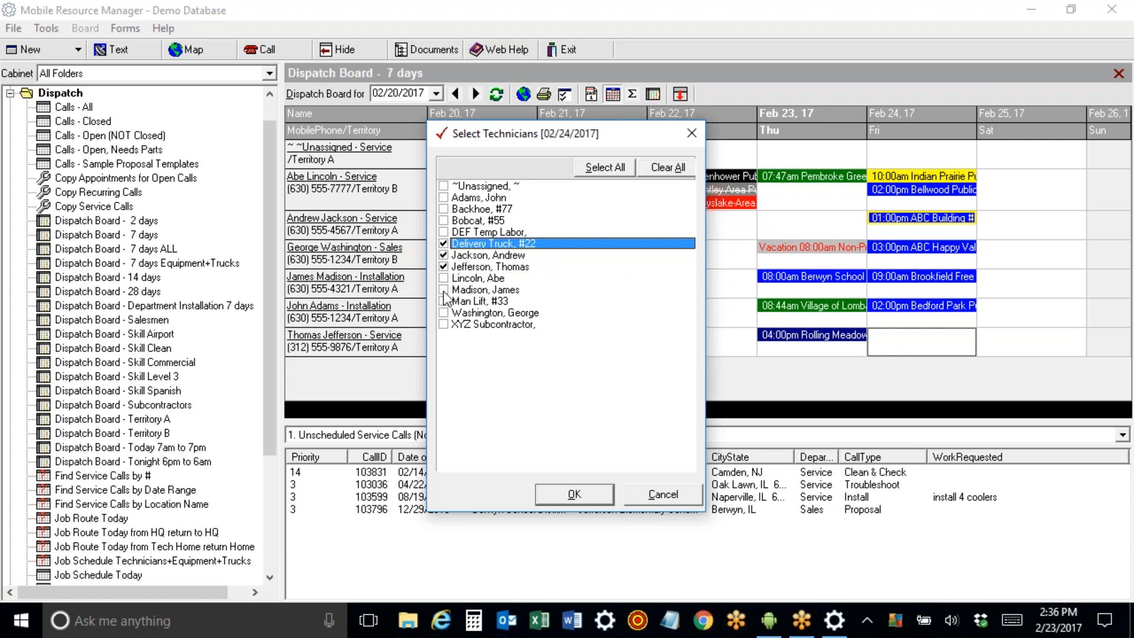
{"action": "left_click", "coordinate": [444, 325]}
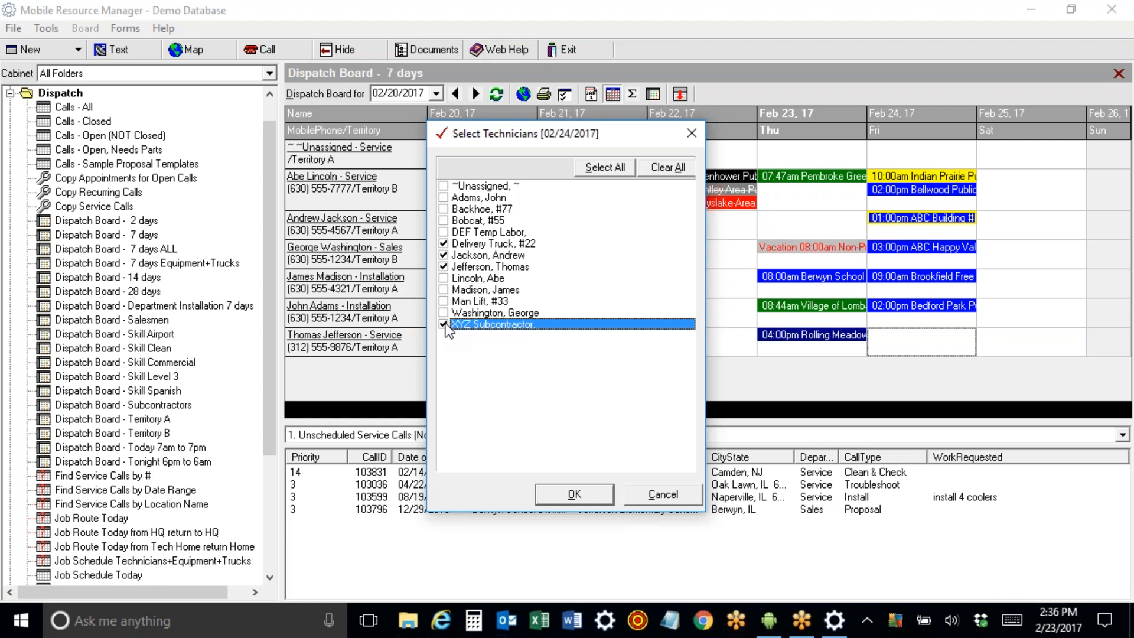
{"action": "left_click", "coordinate": [563, 496]}
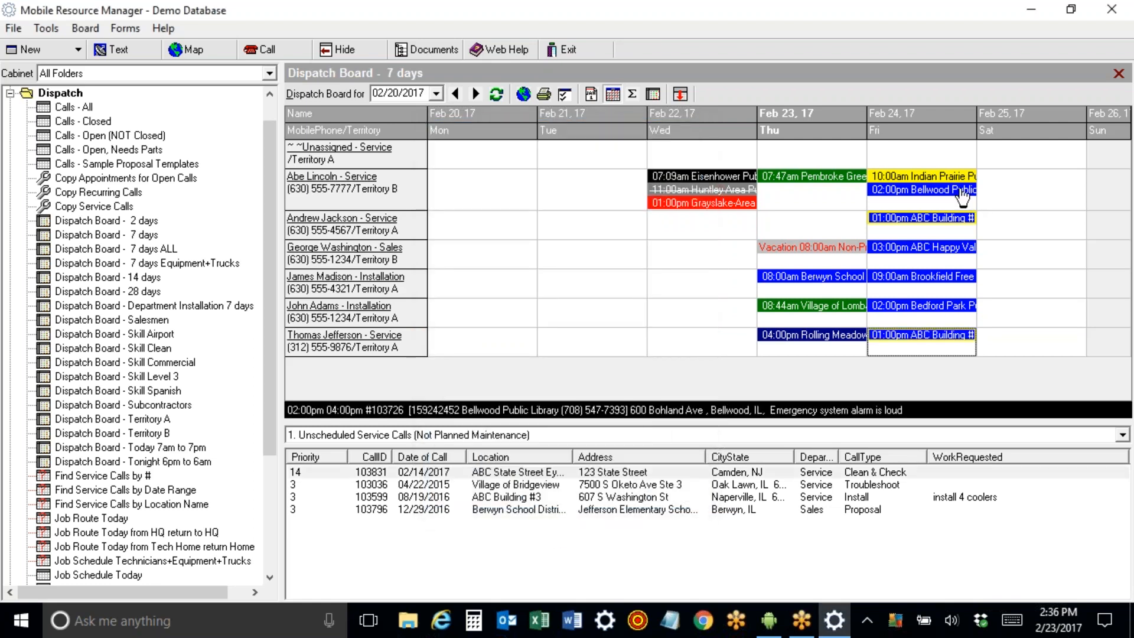
{"action": "left_click_drag", "start_coordinate": [961, 223], "coordinate": [916, 226]}
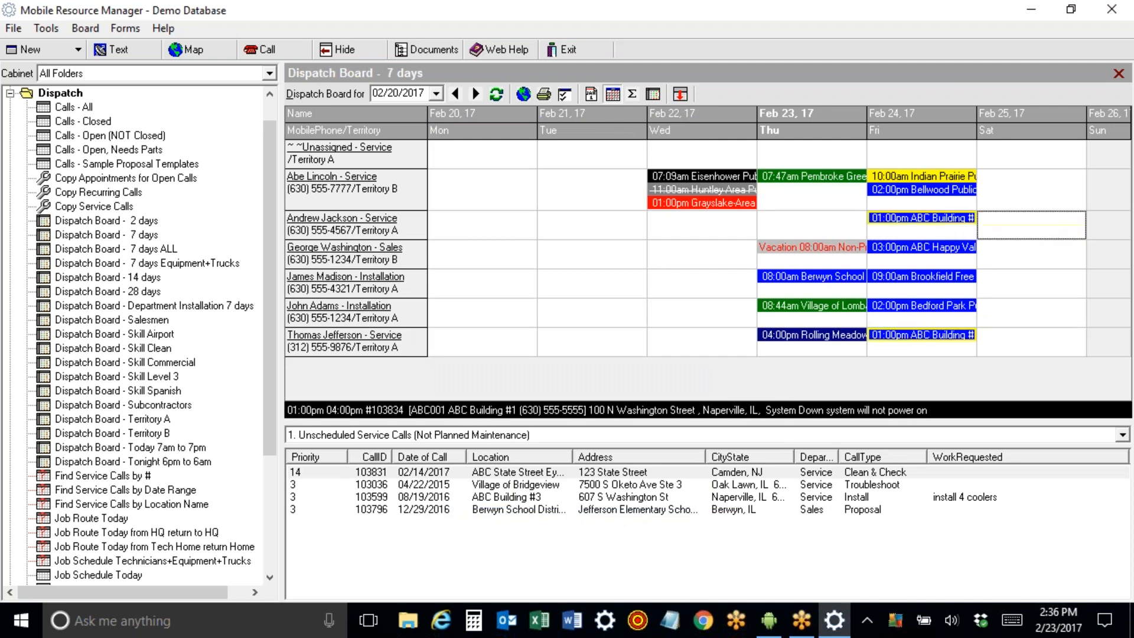
{"action": "left_click", "coordinate": [147, 263]}
{"action": "mouse_move", "coordinate": [971, 152]}
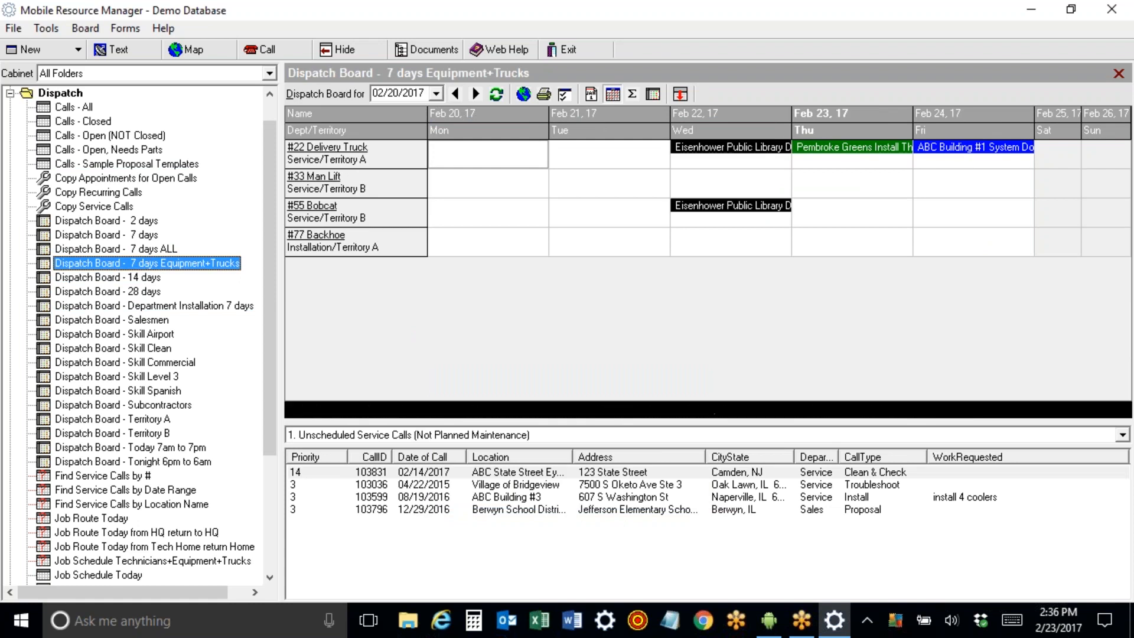
{"action": "left_click", "coordinate": [118, 249]}
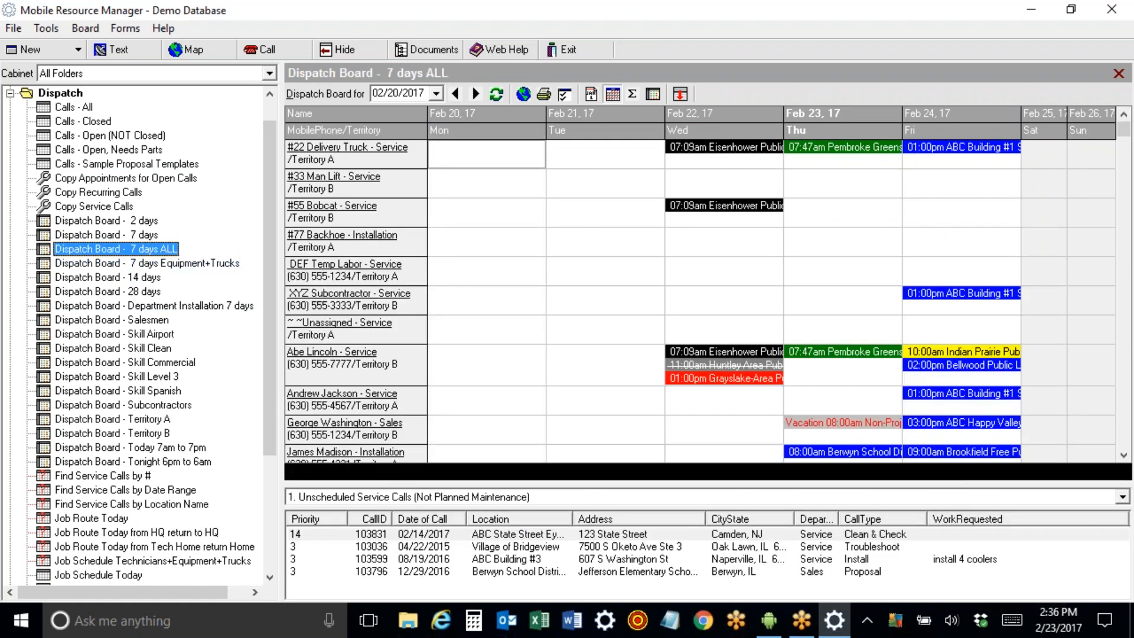
{"action": "left_click_drag", "start_coordinate": [981, 295], "coordinate": [1043, 295]}
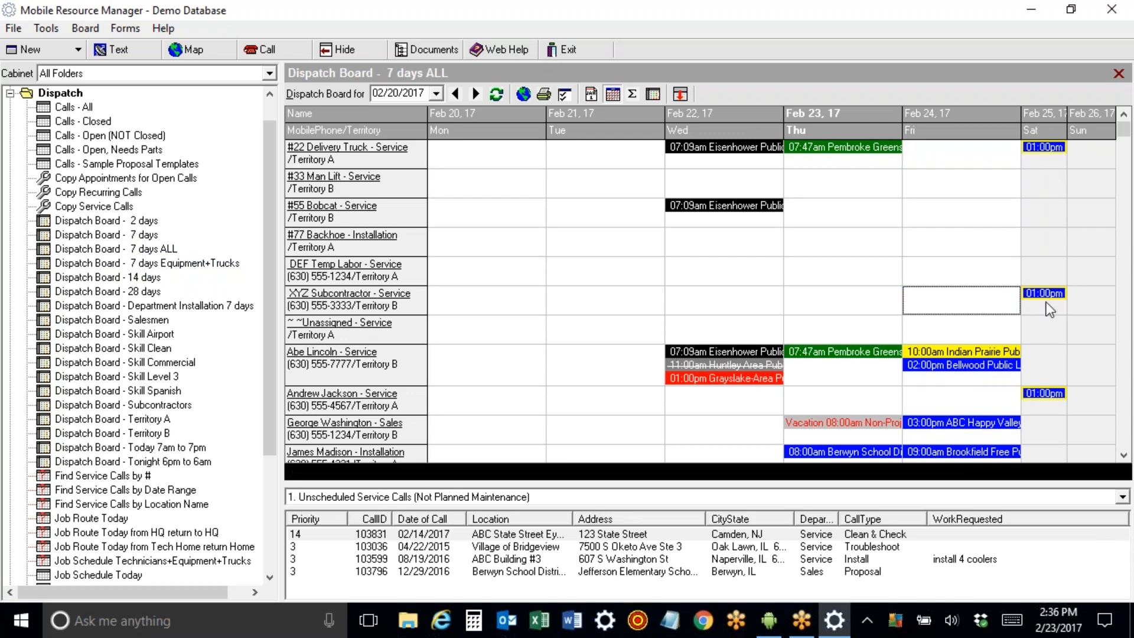
{"action": "left_click_drag", "start_coordinate": [1044, 294], "coordinate": [962, 301]}
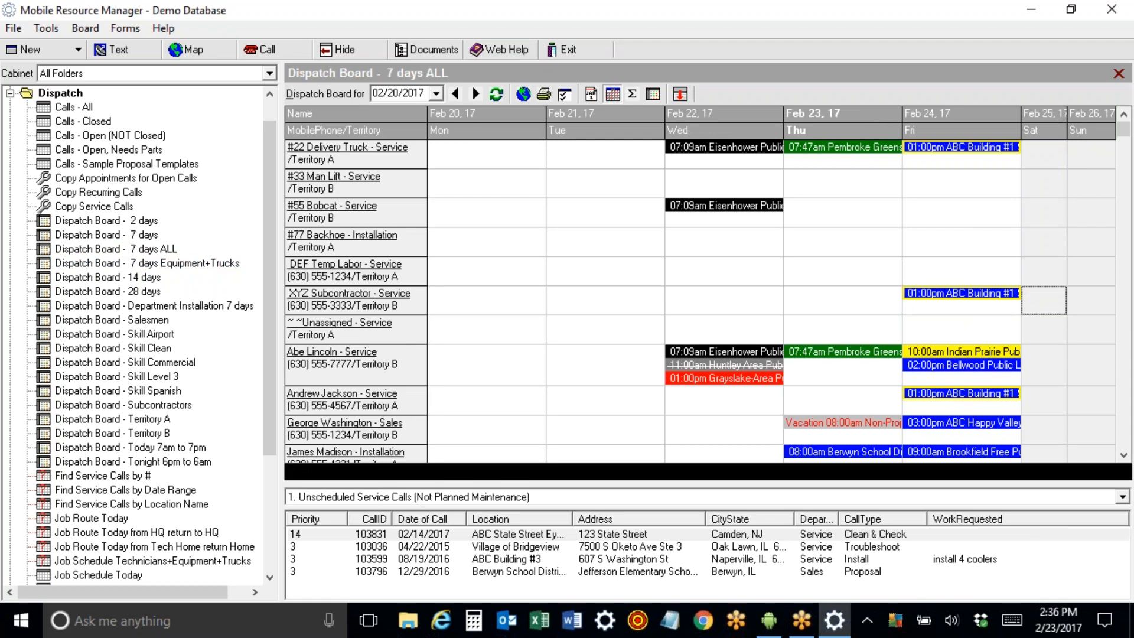
{"action": "left_click", "coordinate": [144, 235]}
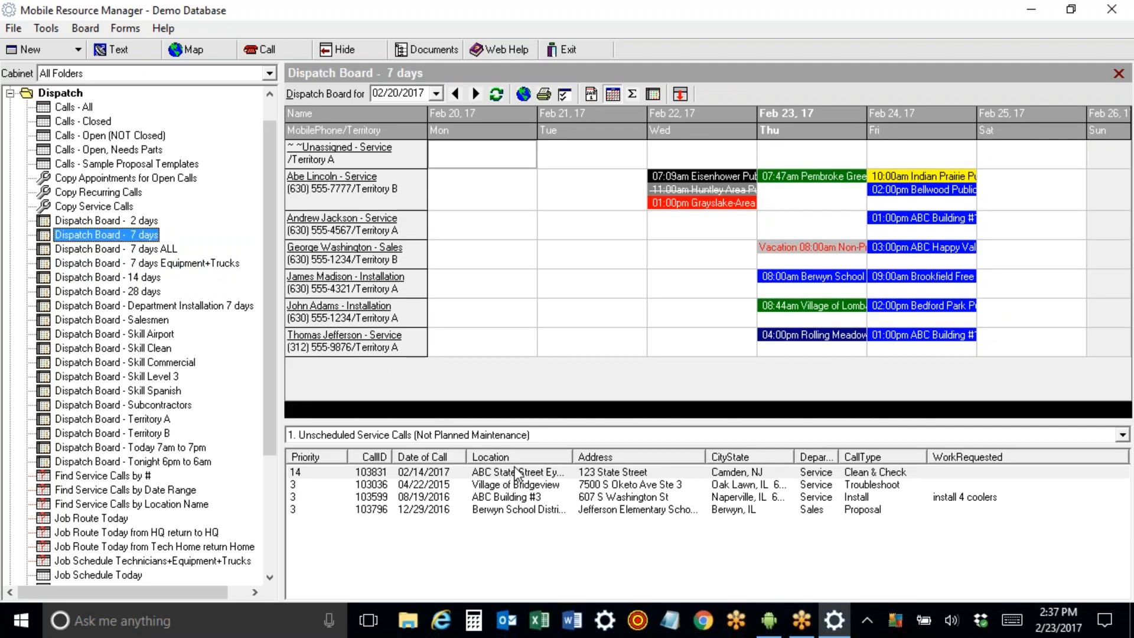
{"action": "double_click", "coordinate": [496, 510]}
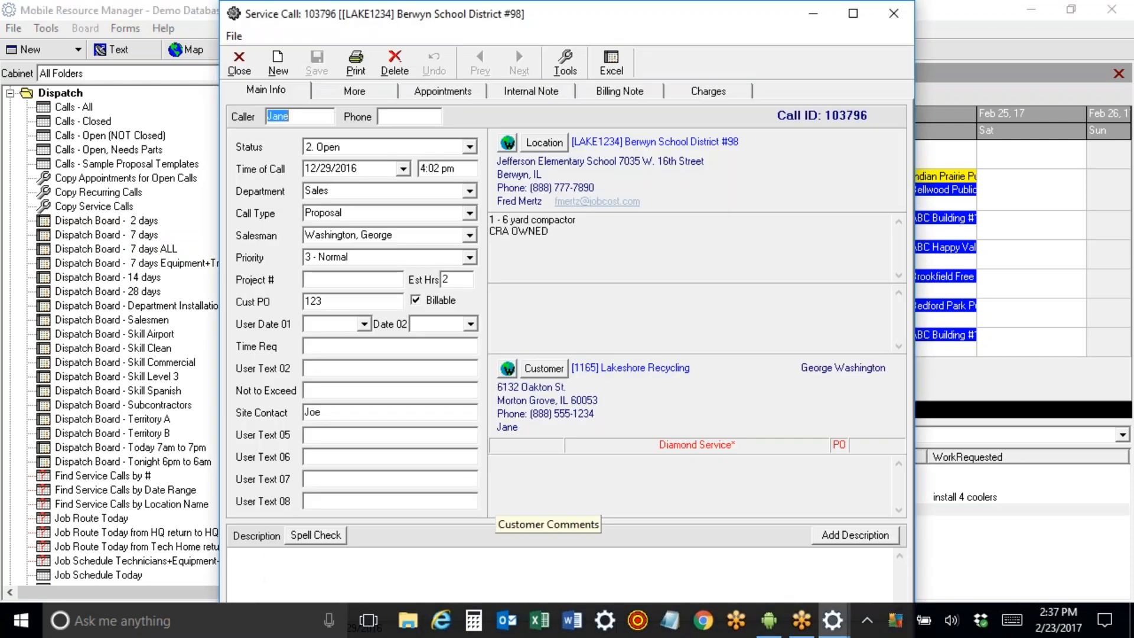
Start multiple appointments for call 103796 spanning 03/07/2017 to 03/16/2017.
{"action": "left_click", "coordinate": [442, 93]}
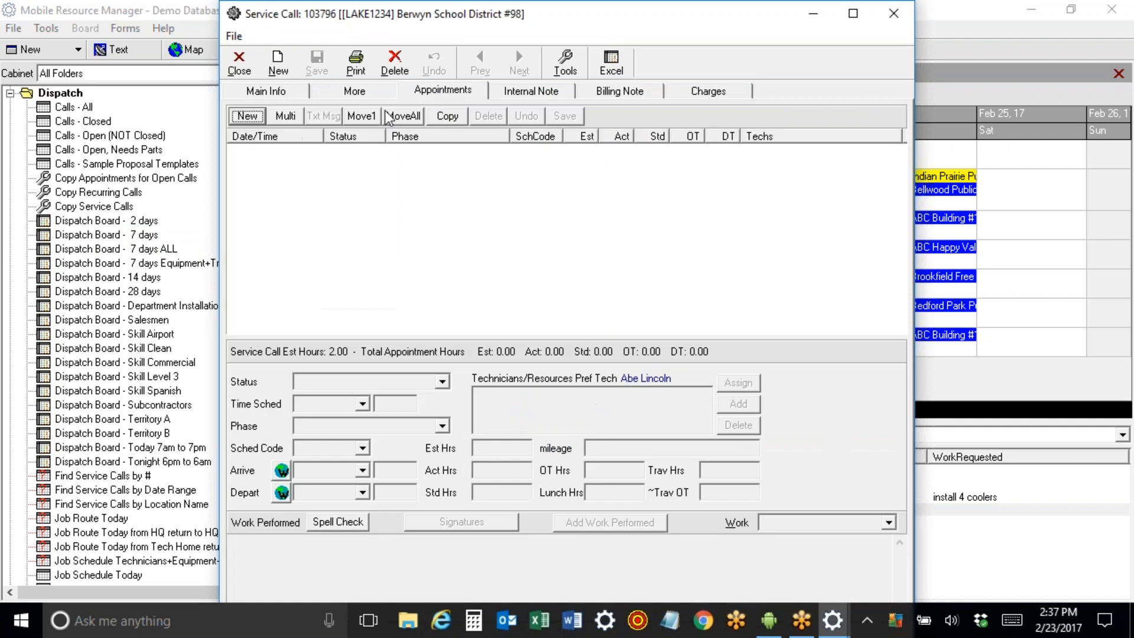
{"action": "left_click", "coordinate": [284, 115]}
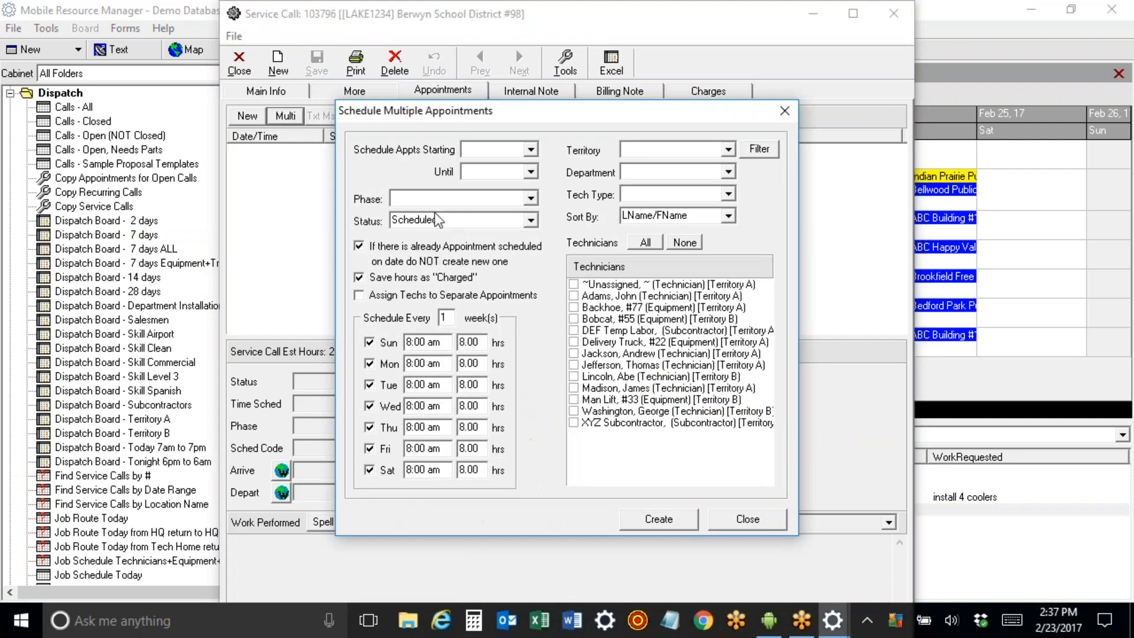
{"action": "left_click", "coordinate": [531, 149]}
{"action": "left_click", "coordinate": [557, 171]}
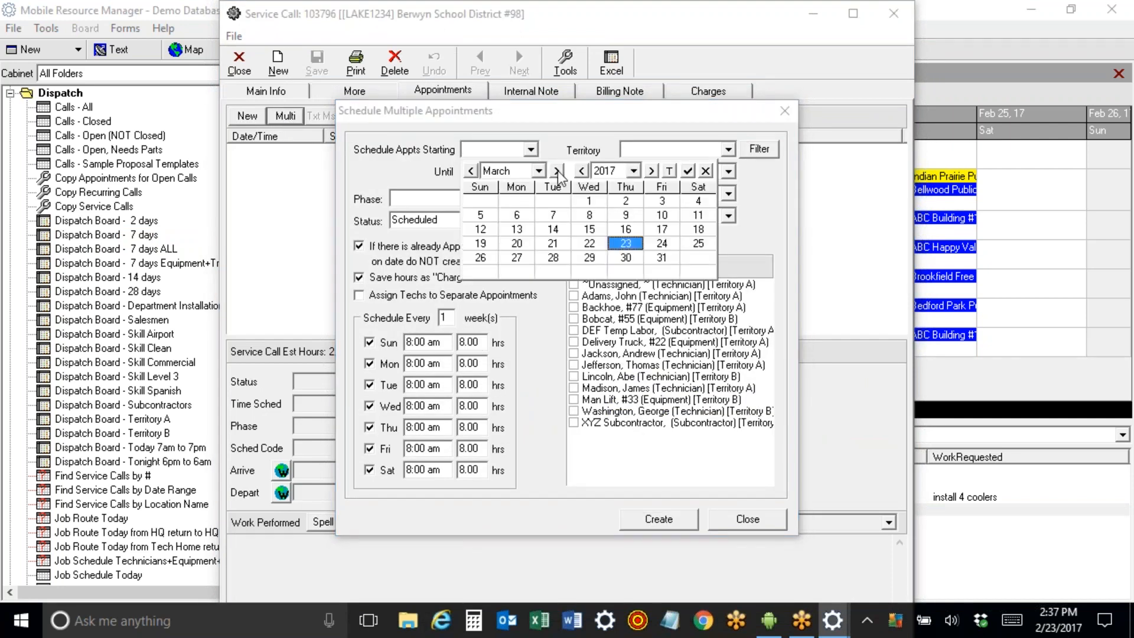
{"action": "left_click", "coordinate": [554, 216]}
{"action": "left_click", "coordinate": [531, 172]}
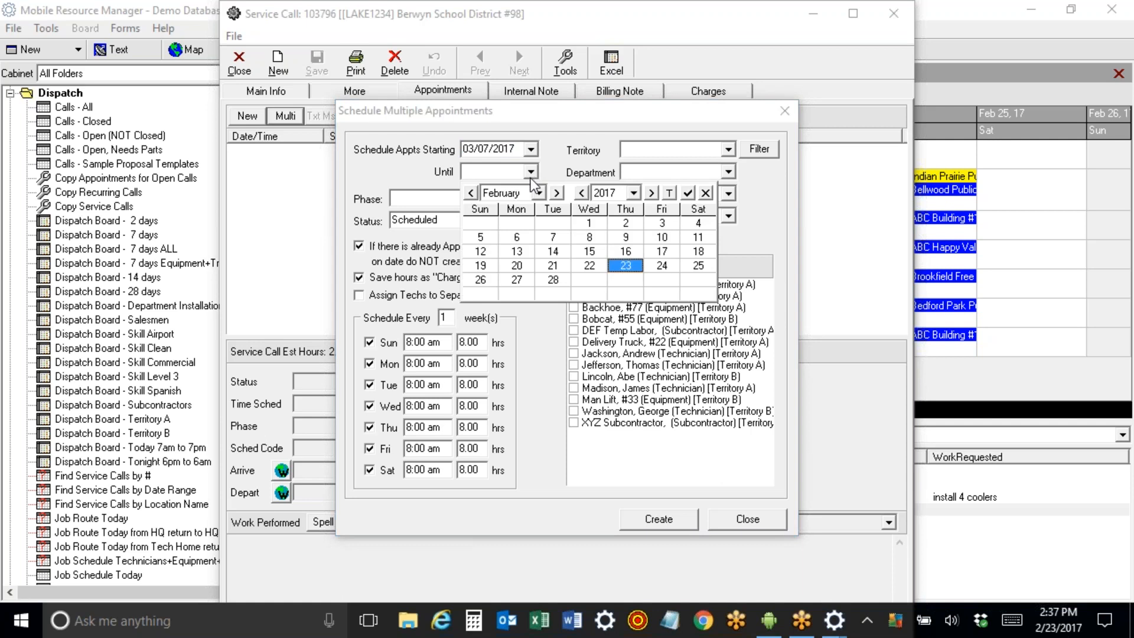
{"action": "left_click", "coordinate": [625, 251]}
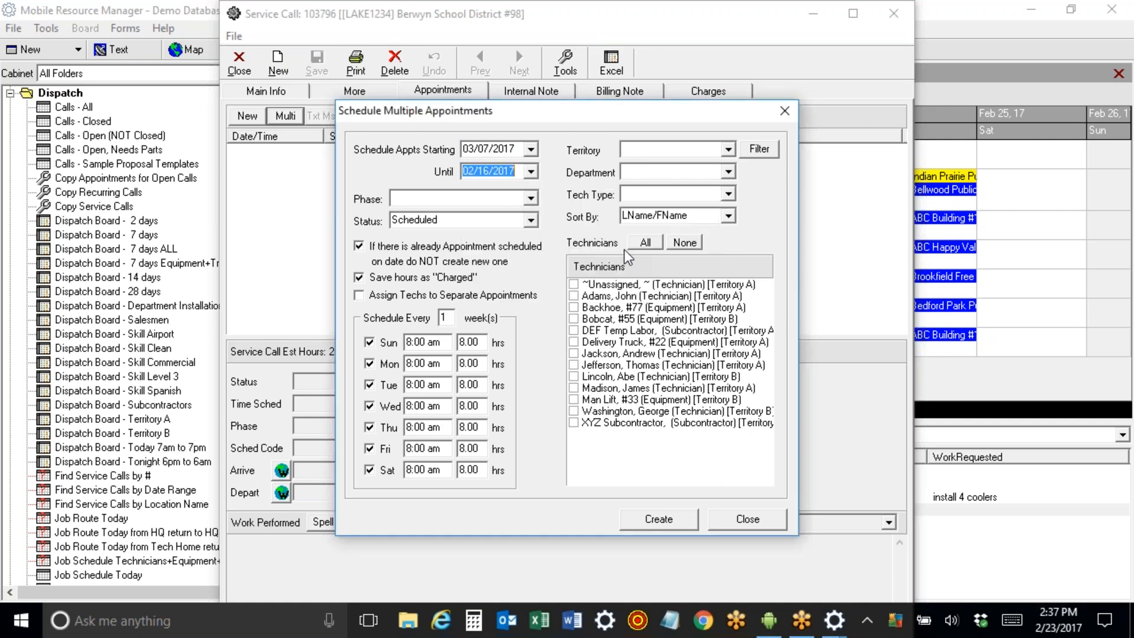
{"action": "left_click", "coordinate": [531, 172]}
{"action": "left_click", "coordinate": [556, 193]}
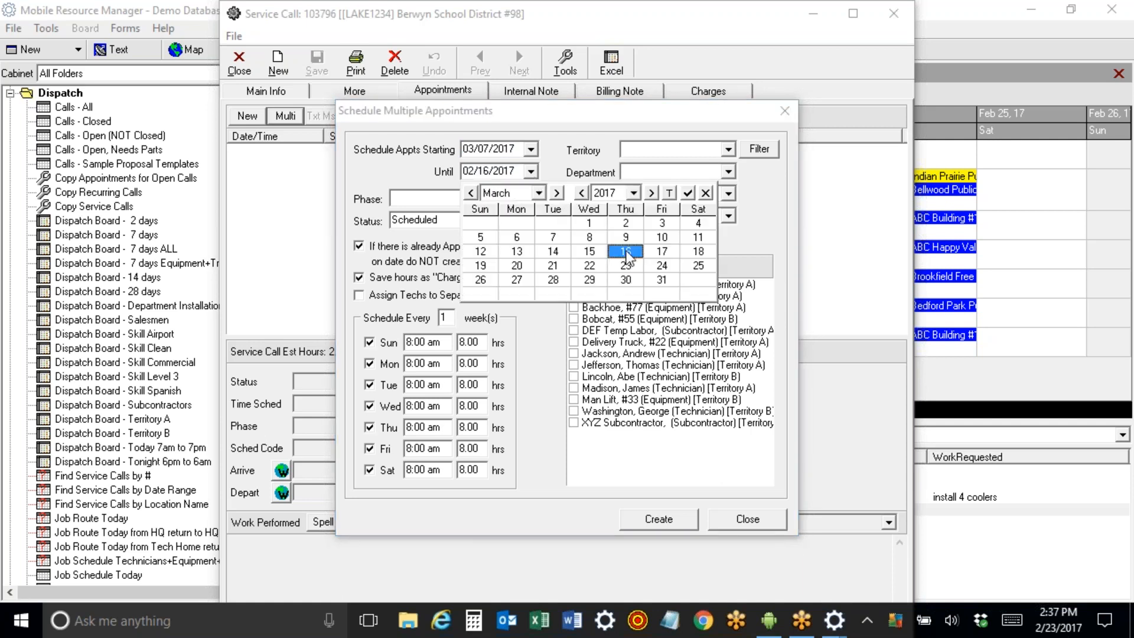
{"action": "left_click", "coordinate": [625, 252]}
Exclude Sundays and Saturdays and add a technician, Bobcat #55, XYZ Subcontractor and Man Lift #33.
{"action": "left_click", "coordinate": [369, 344]}
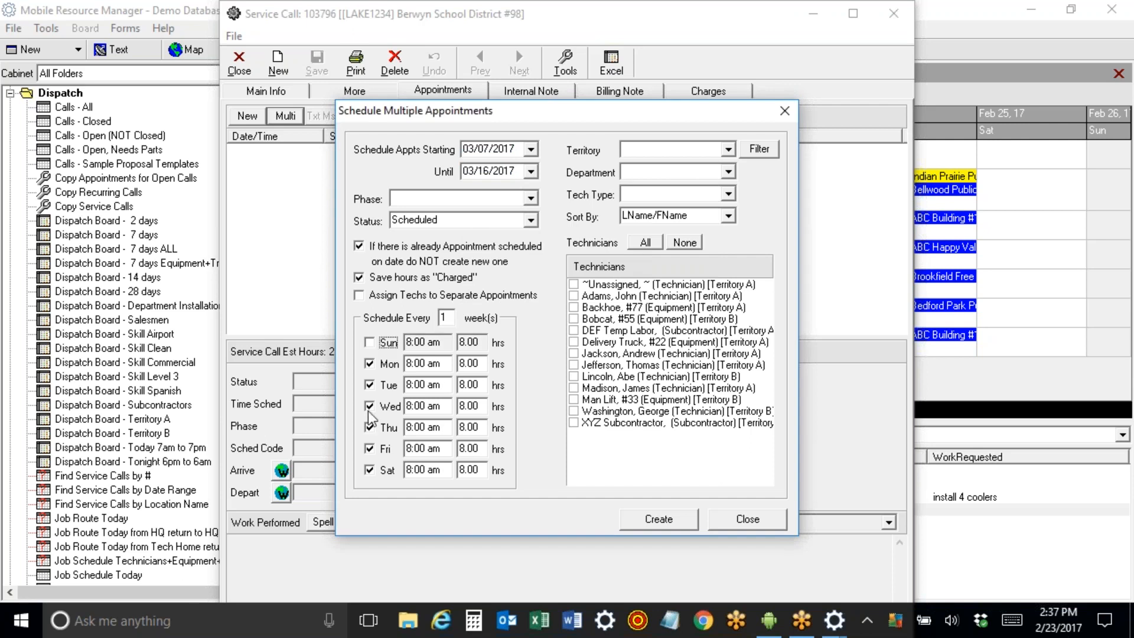
{"action": "left_click", "coordinate": [370, 471]}
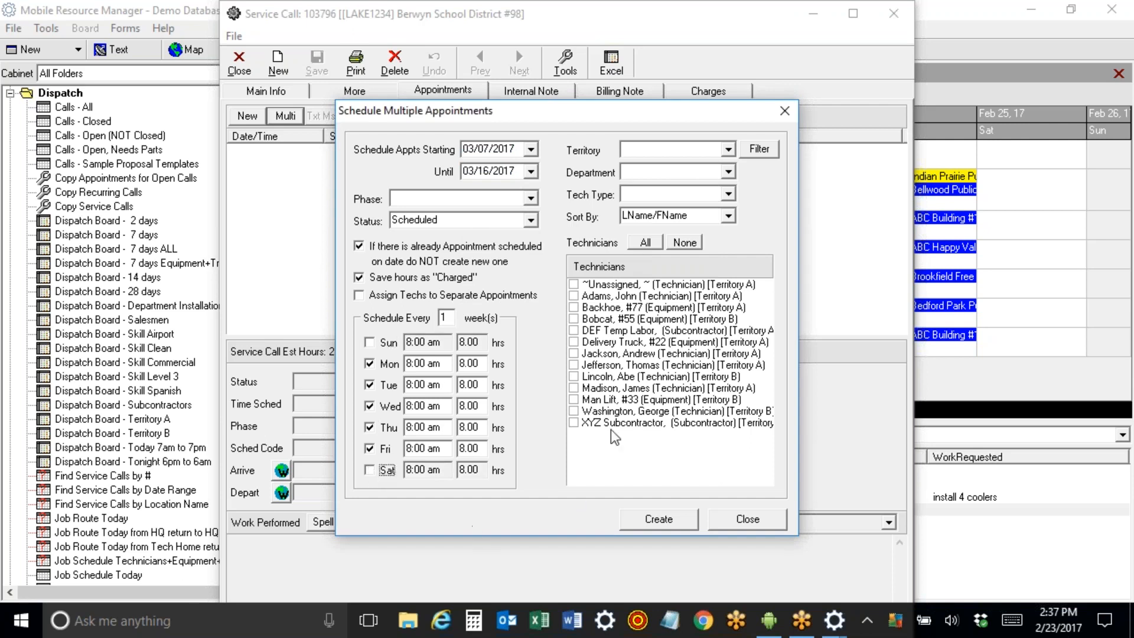
{"action": "left_click", "coordinate": [573, 366]}
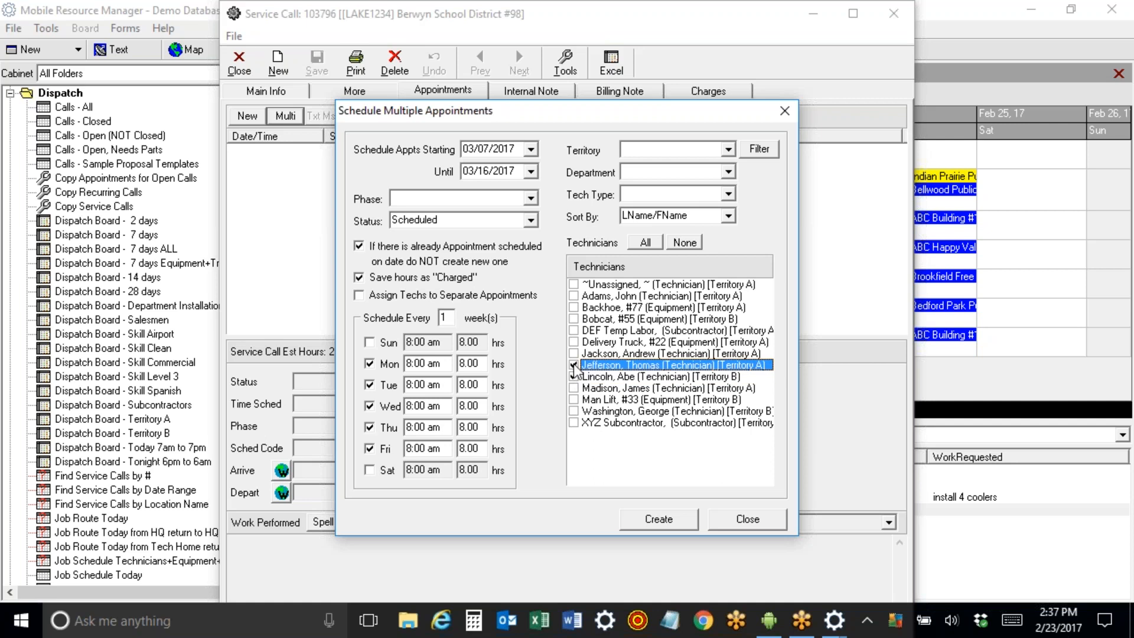
{"action": "left_click", "coordinate": [573, 319]}
{"action": "left_click", "coordinate": [574, 319]}
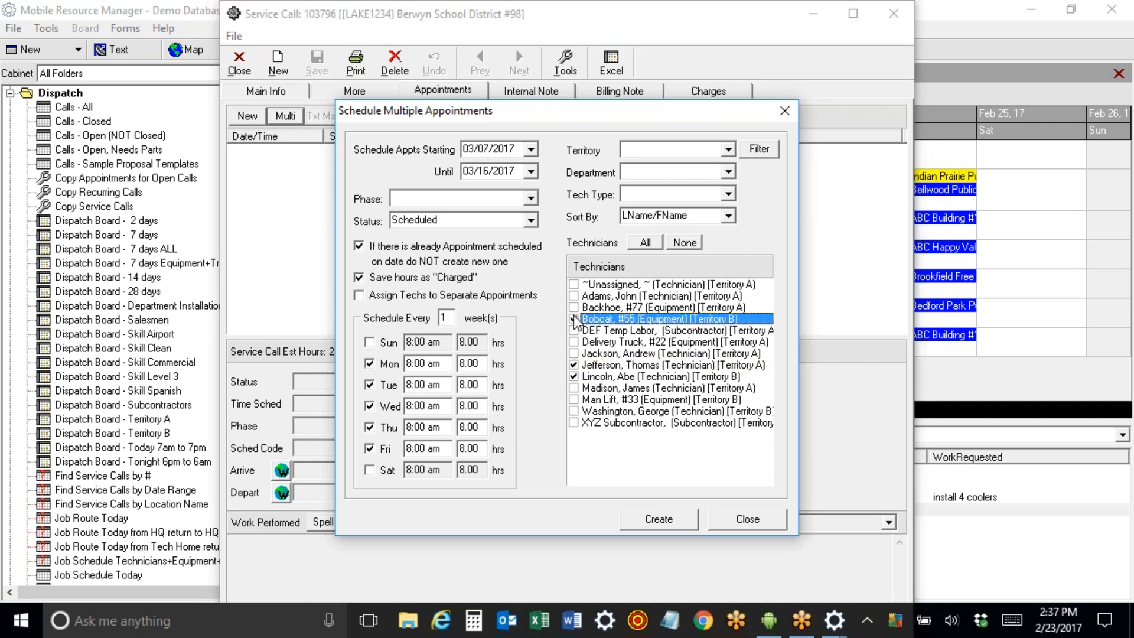
{"action": "left_click", "coordinate": [574, 423]}
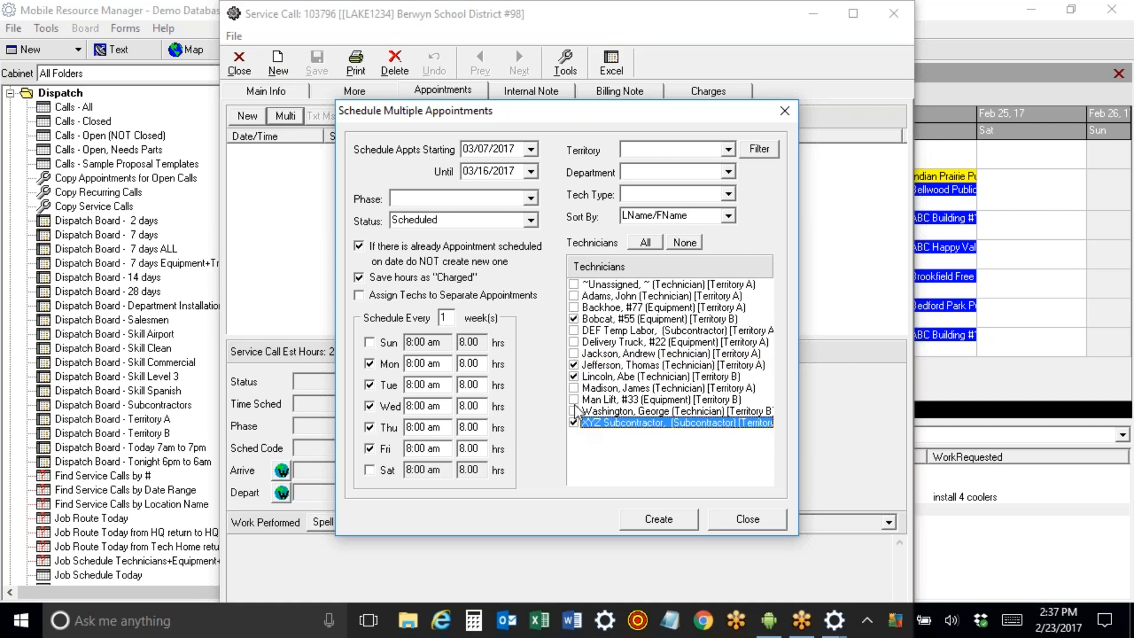
{"action": "left_click", "coordinate": [574, 400]}
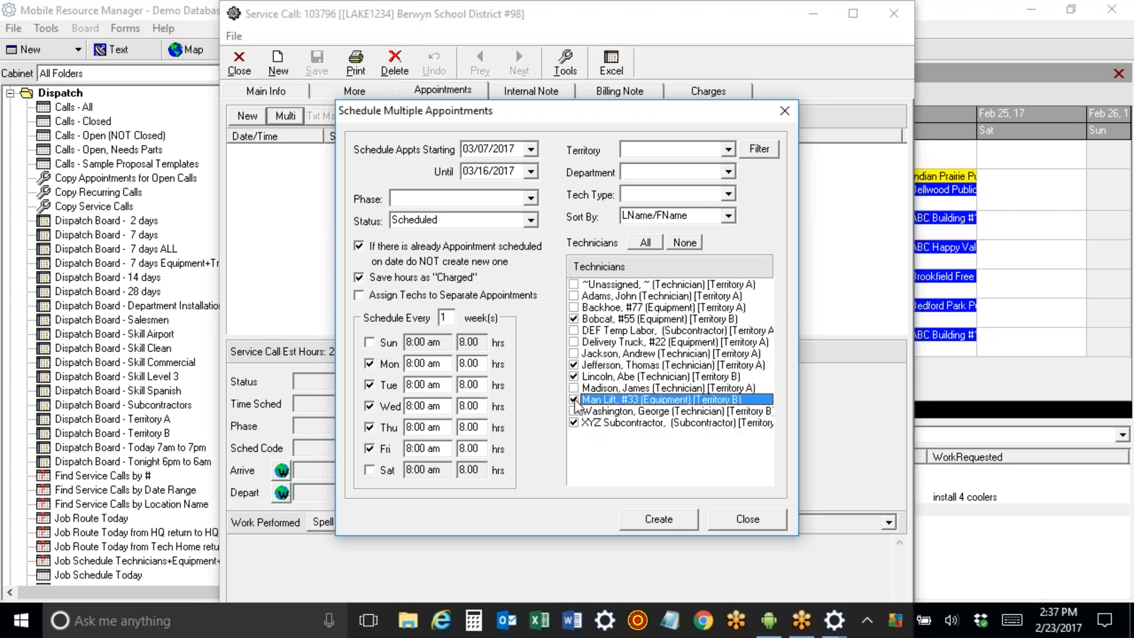
Create the appointments, close the call, and advance the board one week.
{"action": "left_click", "coordinate": [663, 522]}
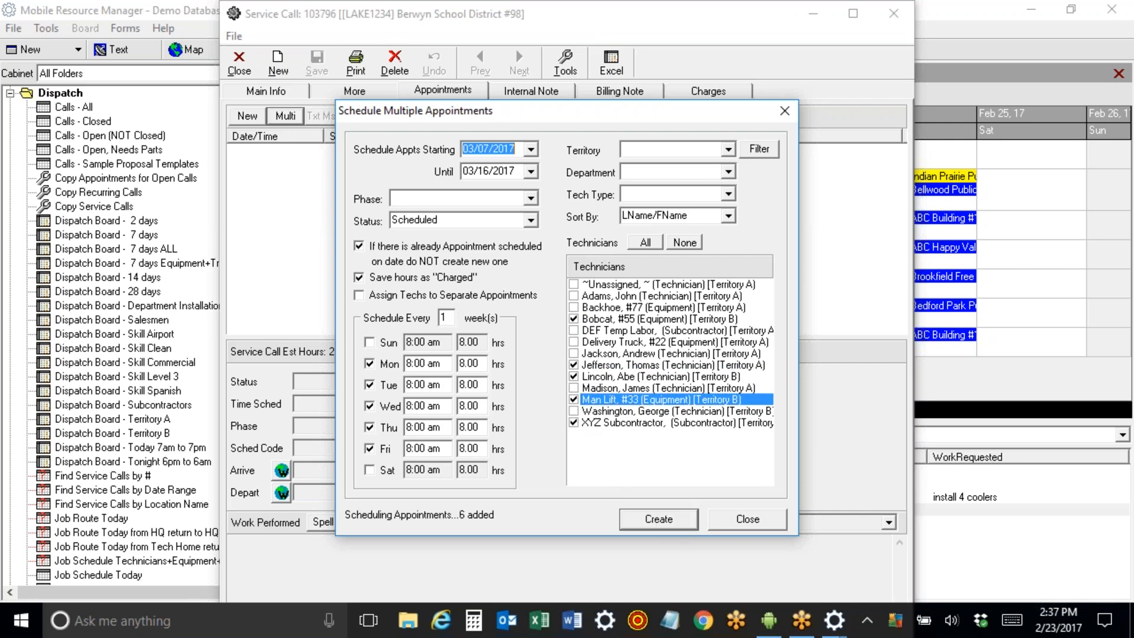
{"action": "left_click", "coordinate": [725, 524]}
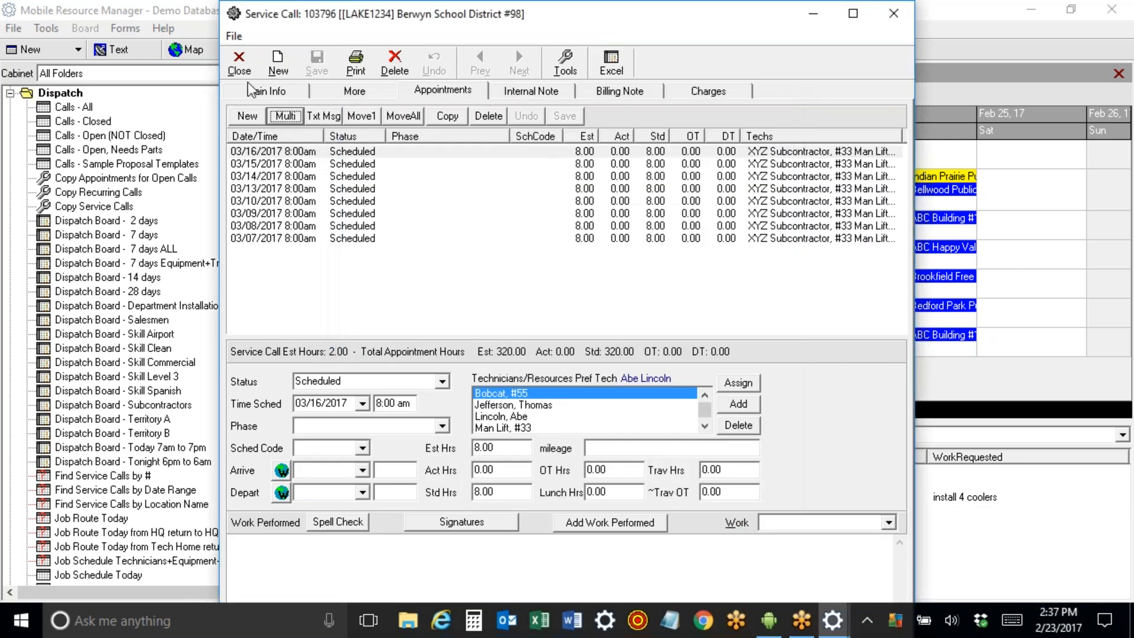
{"action": "left_click", "coordinate": [239, 62]}
{"action": "left_click", "coordinate": [476, 96]}
Find the Mar 10 Berwyn School appointment and remove one technician from it.
{"action": "left_click", "coordinate": [476, 96]}
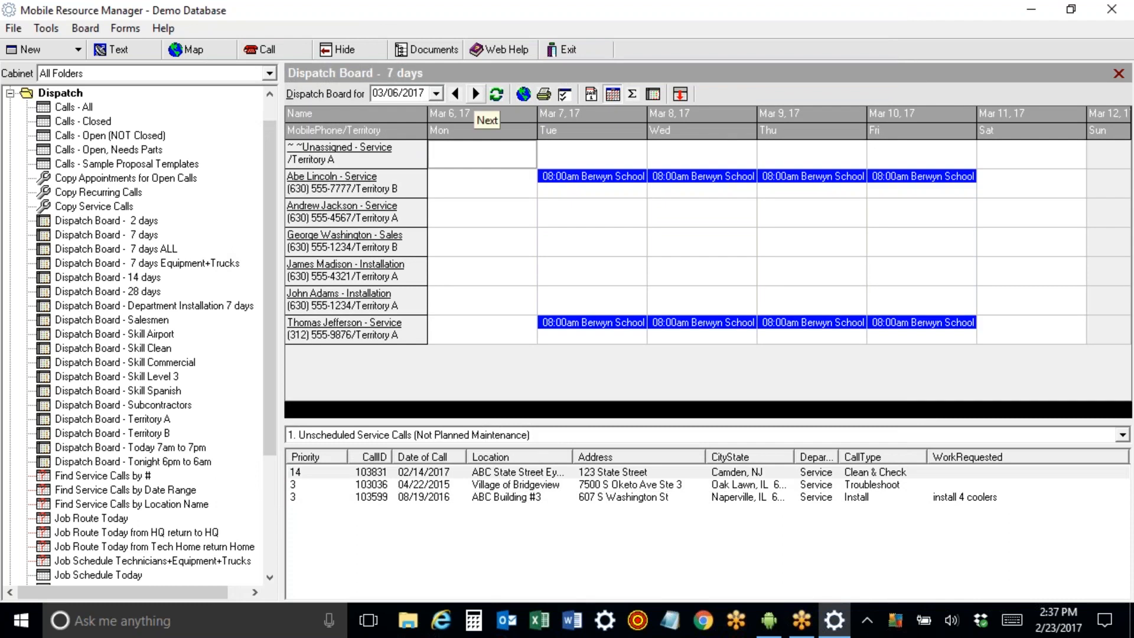
{"action": "left_click", "coordinate": [476, 95]}
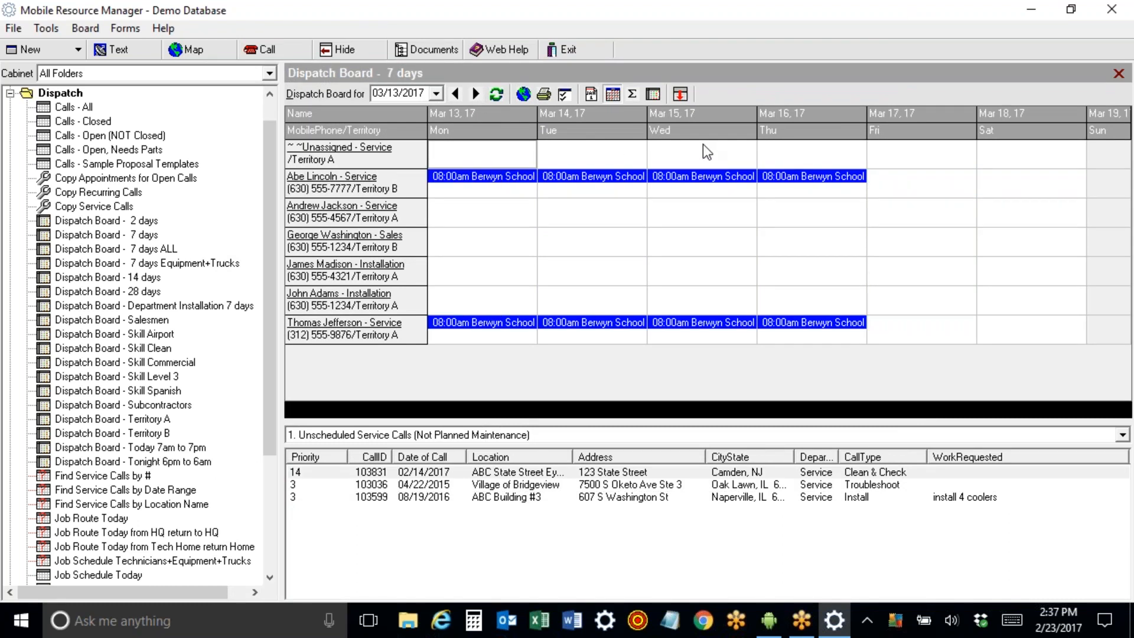
{"action": "left_click", "coordinate": [455, 95]}
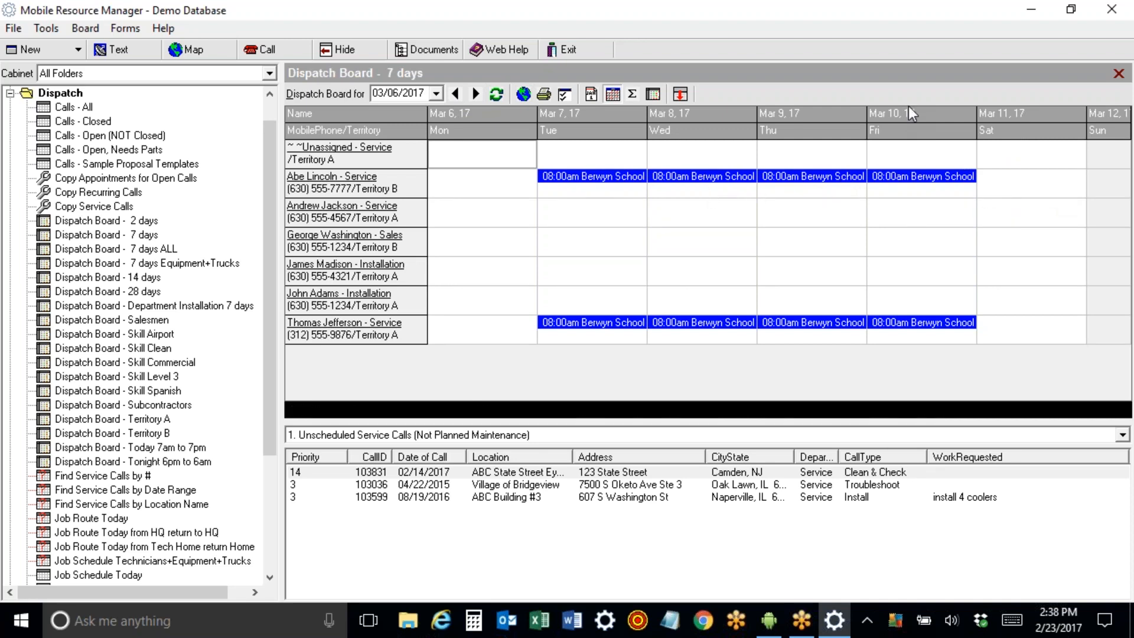
{"action": "double_click", "coordinate": [895, 331]}
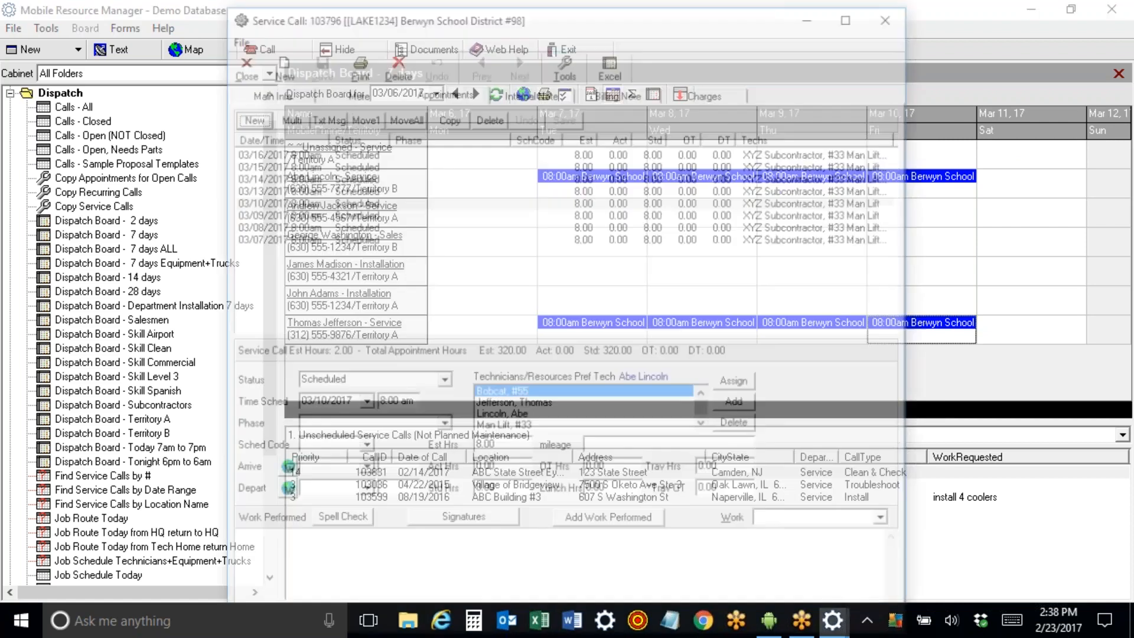
{"action": "left_click", "coordinate": [537, 405]}
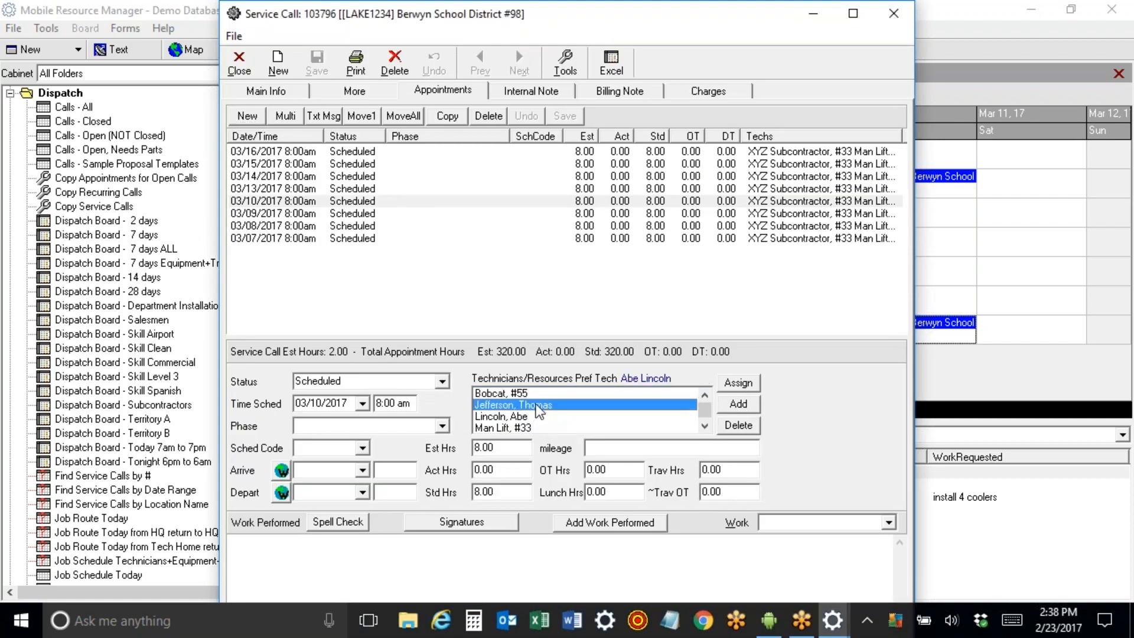
{"action": "left_click", "coordinate": [738, 425]}
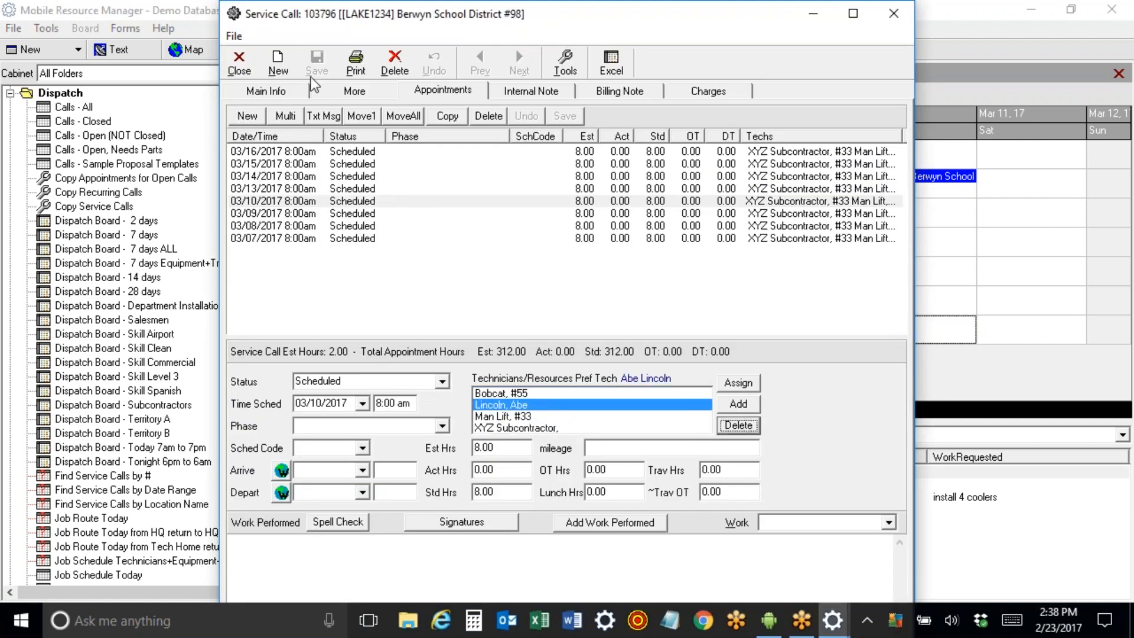
{"action": "left_click", "coordinate": [239, 65]}
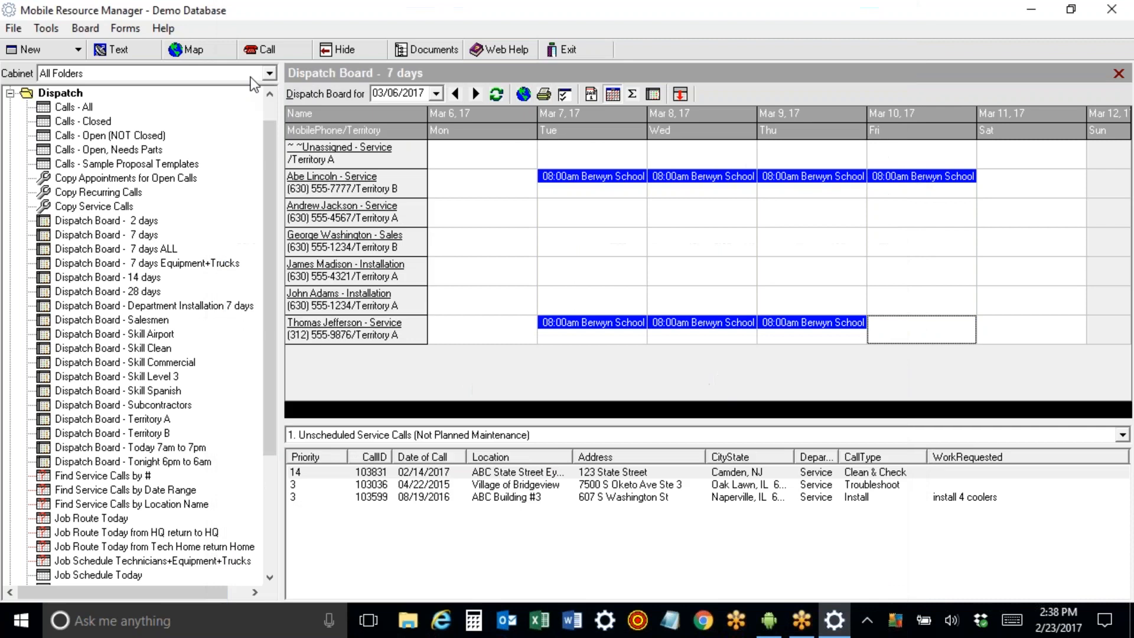
{"action": "right_click", "coordinate": [925, 326]}
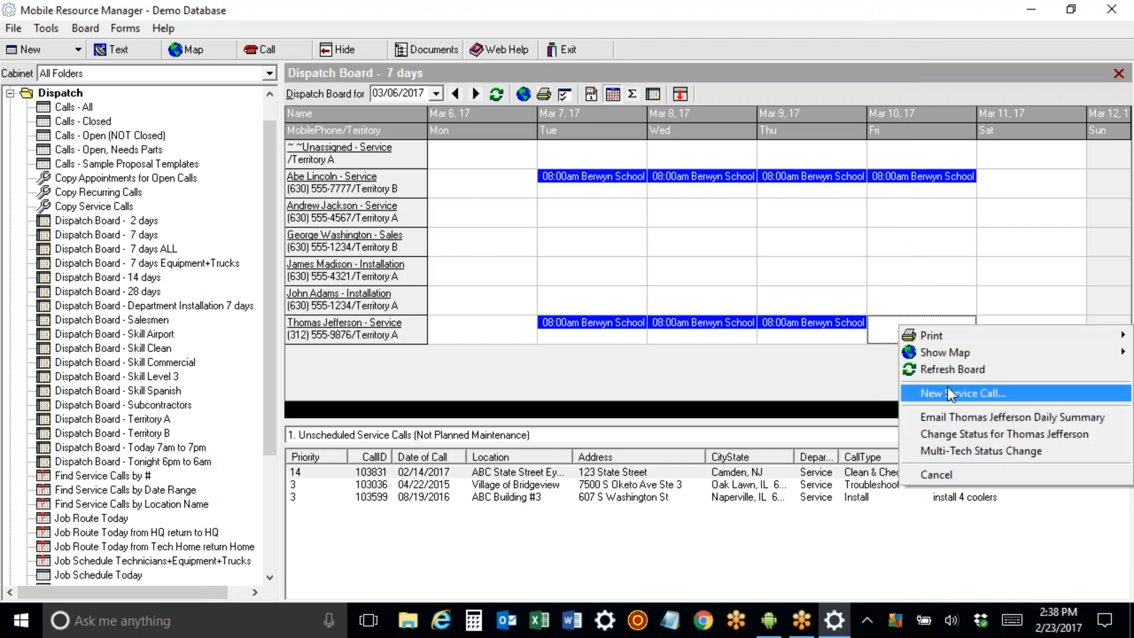
{"action": "left_click", "coordinate": [963, 437]}
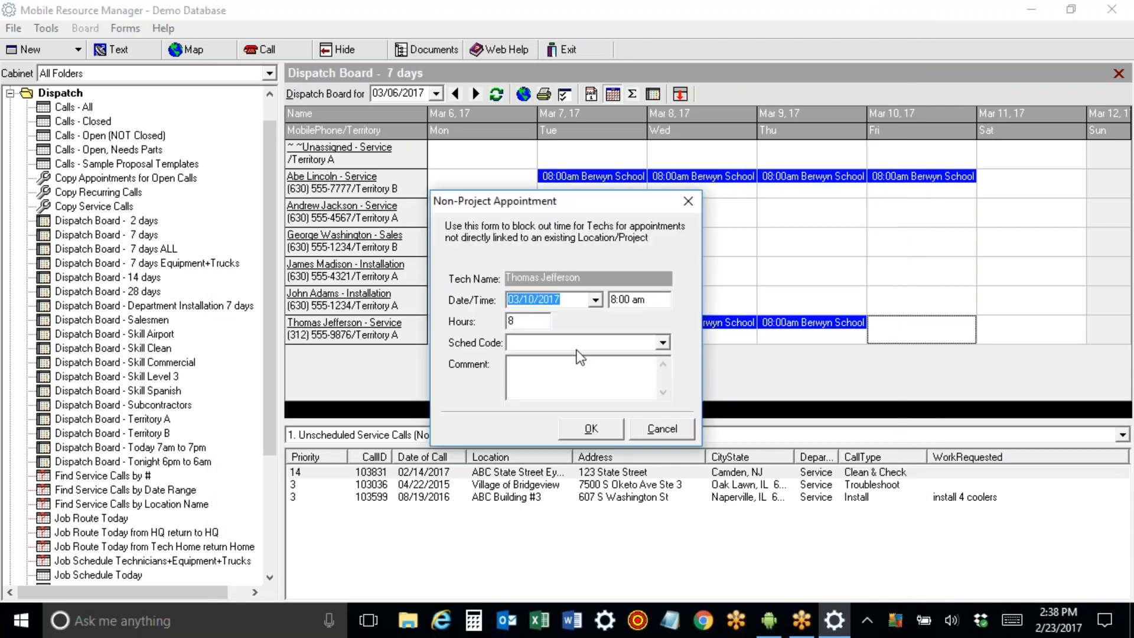
{"action": "left_click", "coordinate": [663, 345]}
{"action": "scroll", "coordinate": [665, 403], "scroll_direction": "down", "scroll_amount": 5}
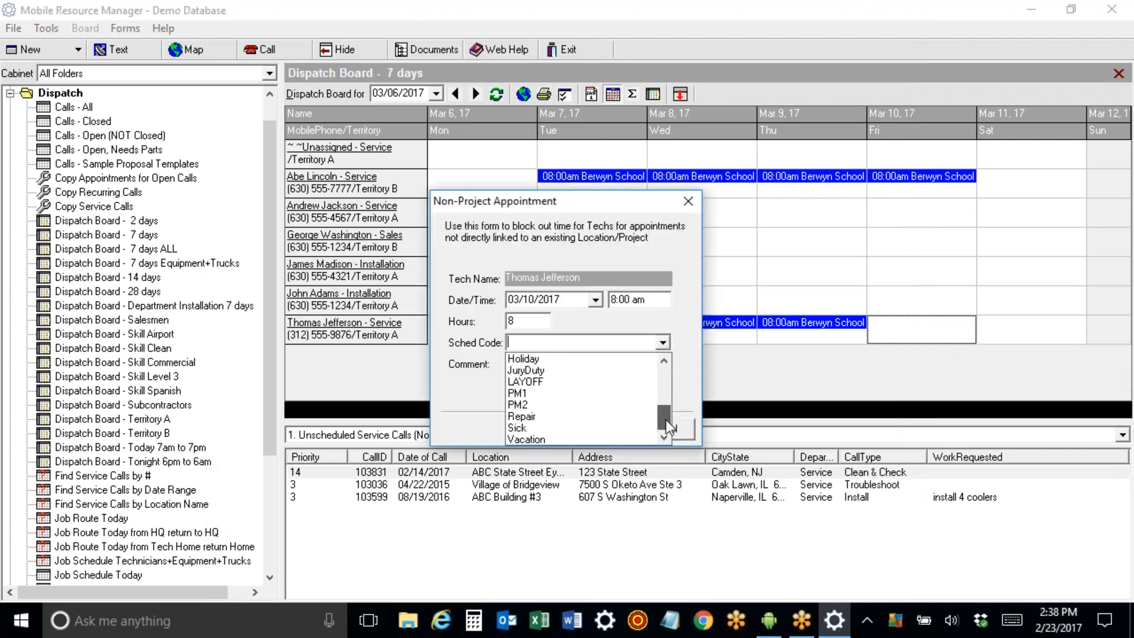
{"action": "left_click", "coordinate": [621, 438]}
{"action": "left_click", "coordinate": [614, 430]}
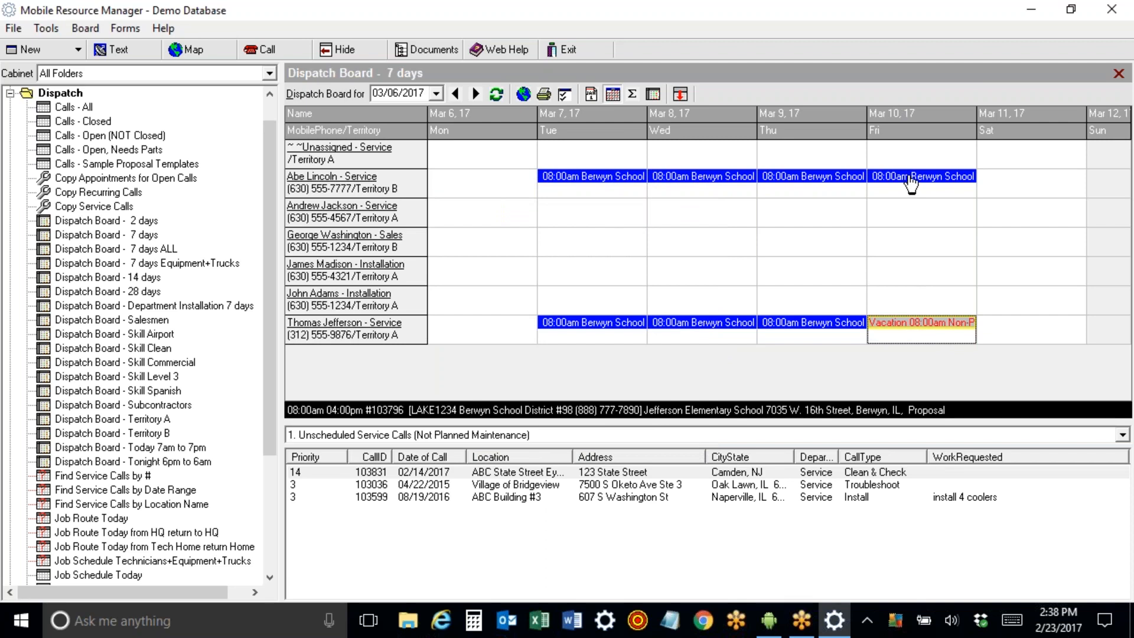
Open call 103796 and remove XYZ Subcontractor from its Mar 7 appointment.
{"action": "double_click", "coordinate": [627, 183]}
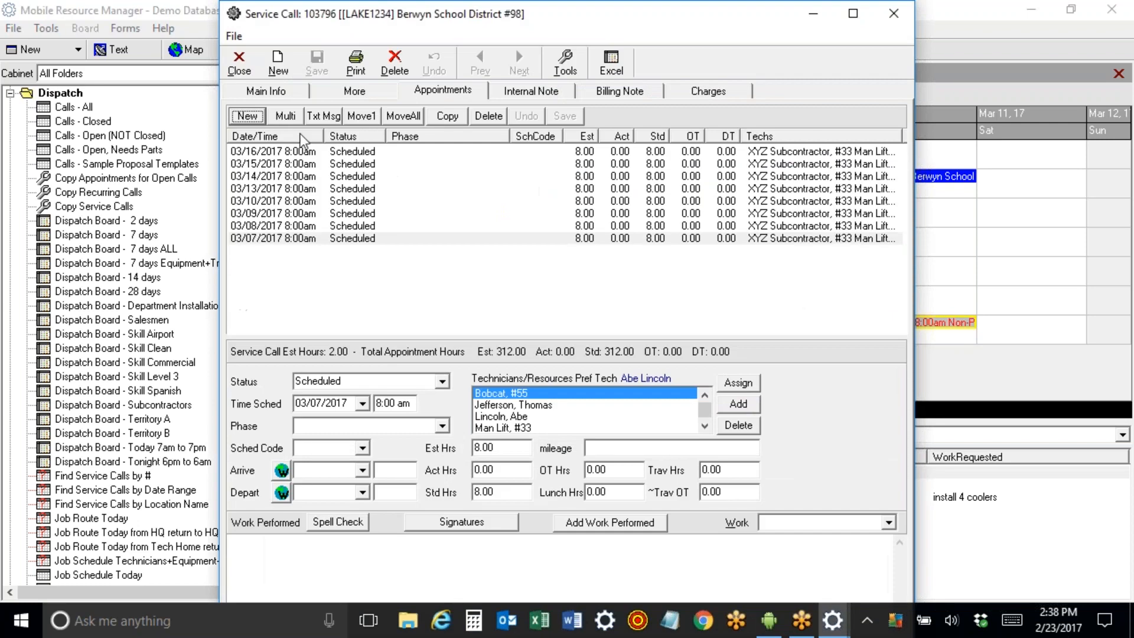
{"action": "left_click", "coordinate": [264, 92]}
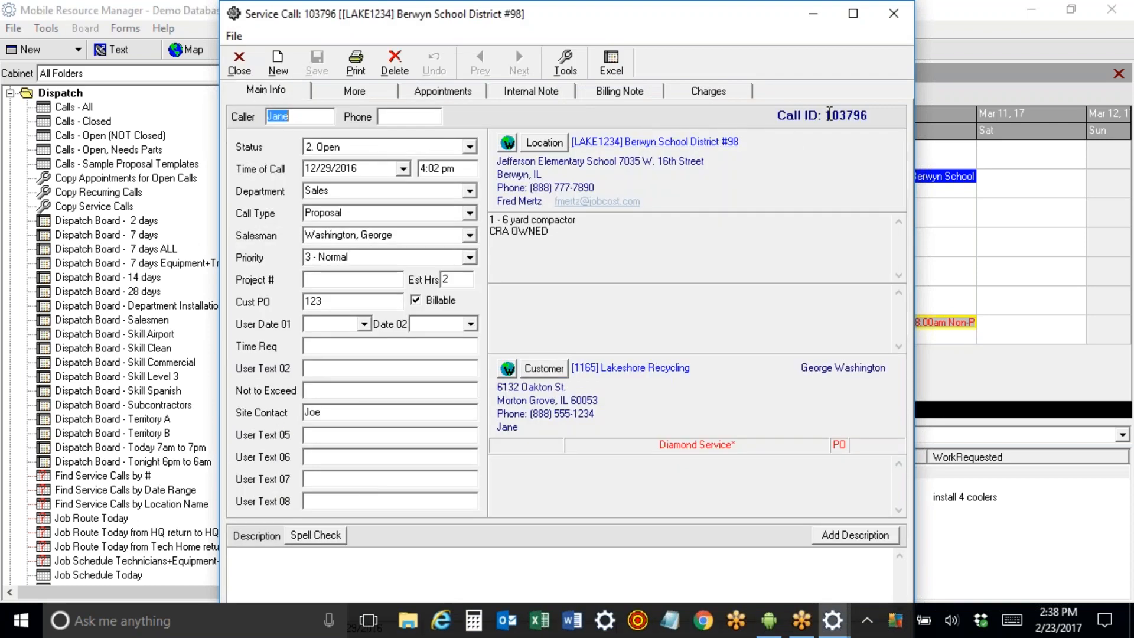
{"action": "left_click", "coordinate": [442, 92]}
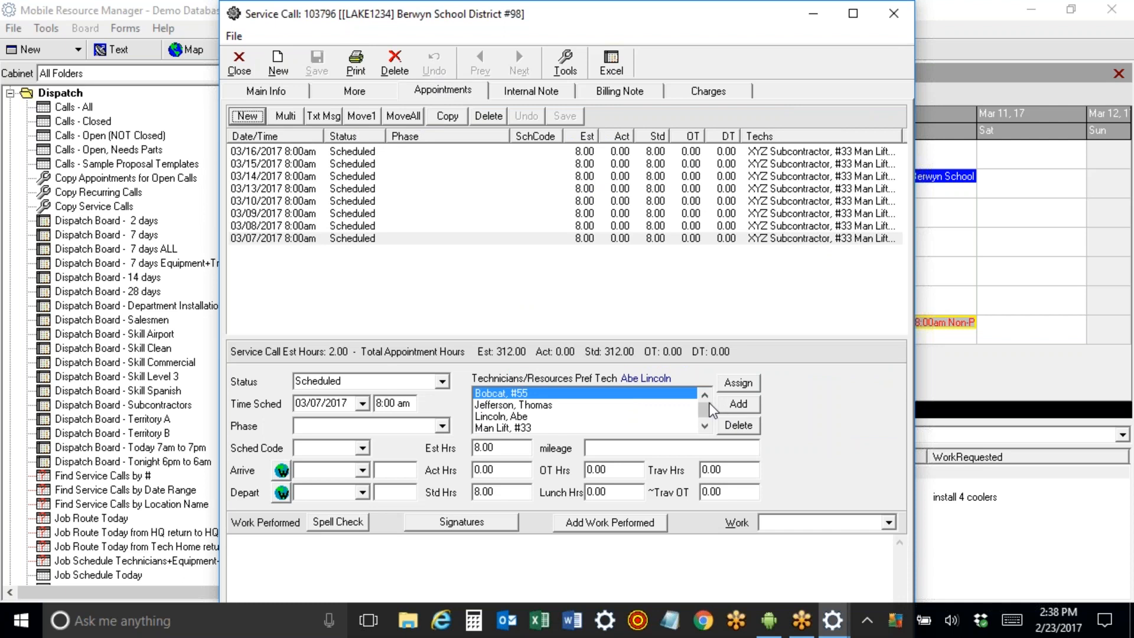
{"action": "left_click_drag", "start_coordinate": [704, 406], "coordinate": [705, 415]}
{"action": "left_click", "coordinate": [642, 431]}
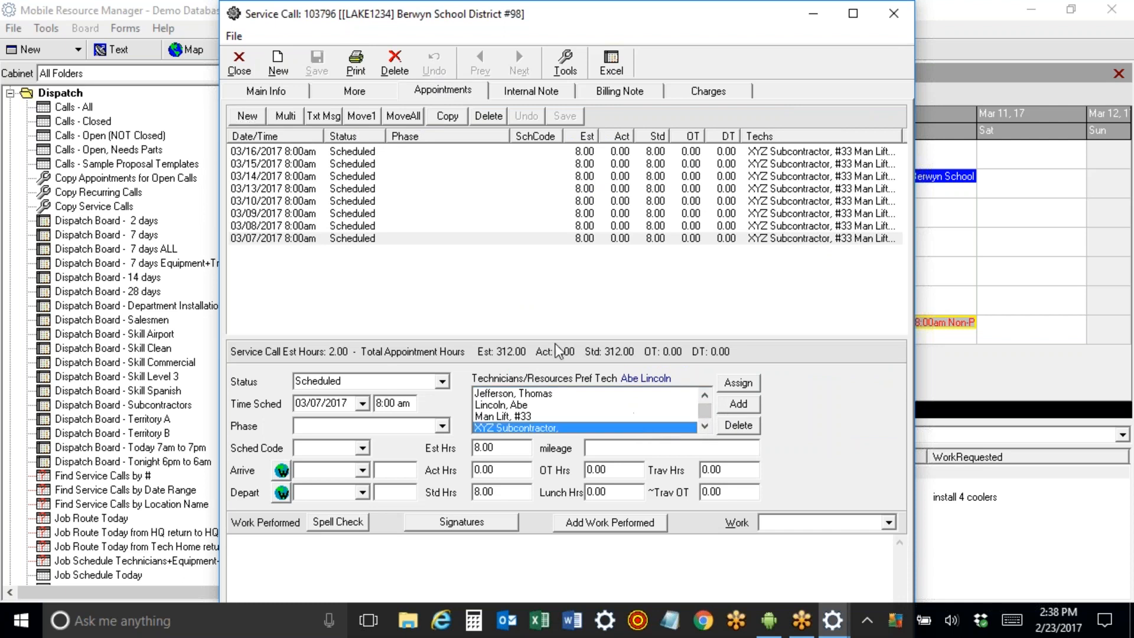
{"action": "left_click", "coordinate": [750, 429]}
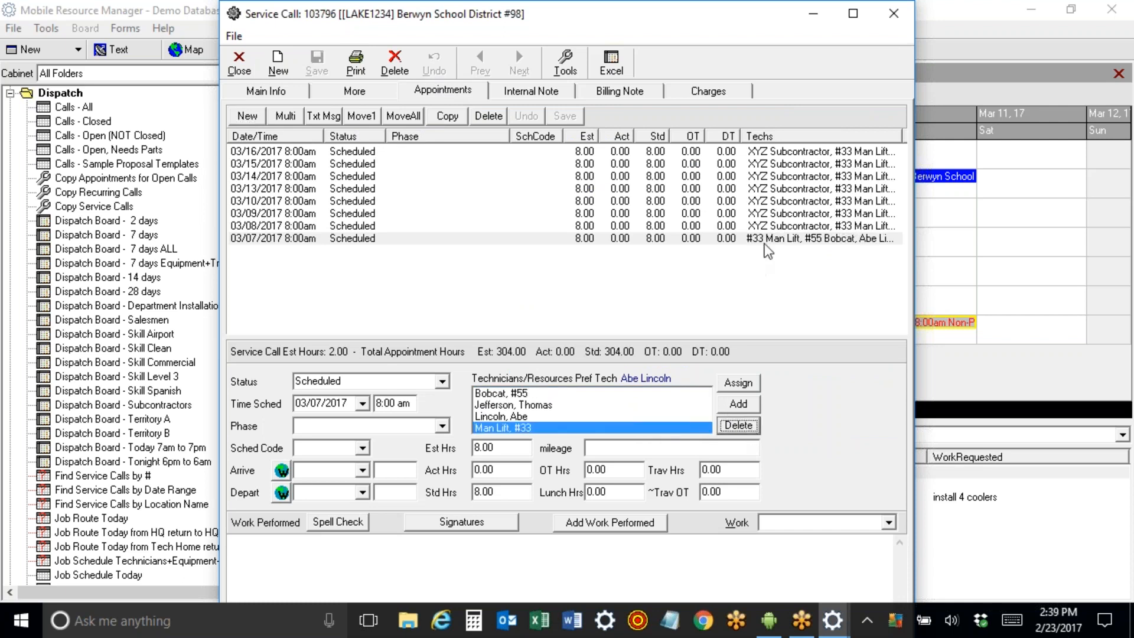
Remove XYZ Subcontractor from the Mar 8 appointment as well and close the call.
{"action": "left_click", "coordinate": [768, 225]}
{"action": "left_click_drag", "start_coordinate": [703, 409], "coordinate": [704, 418]}
{"action": "left_click", "coordinate": [637, 430]}
{"action": "left_click", "coordinate": [738, 425]}
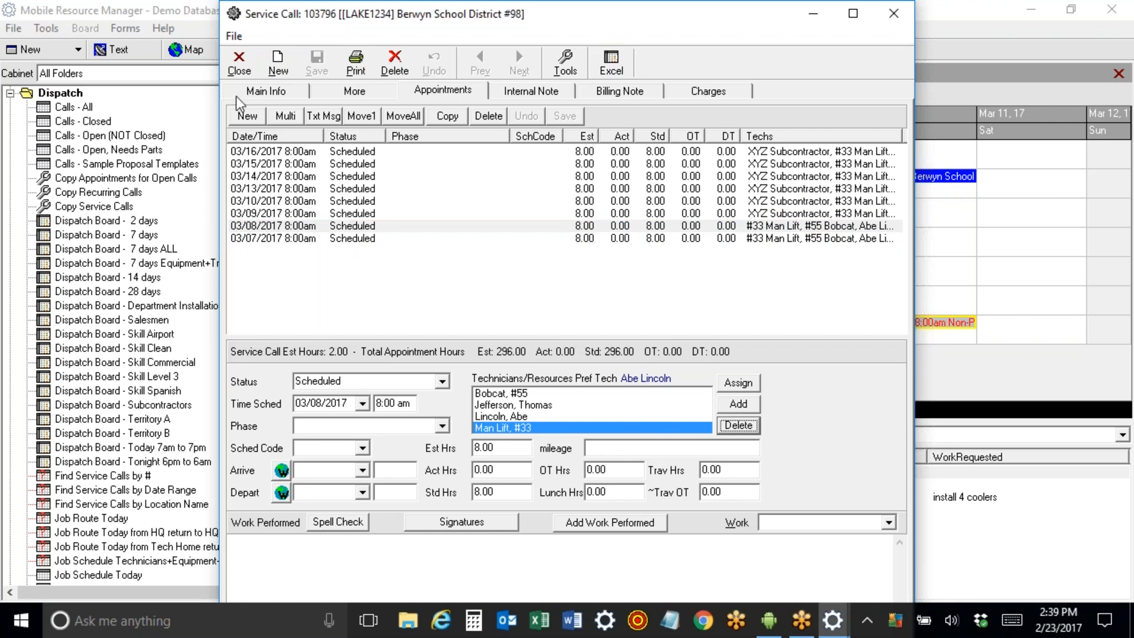
{"action": "left_click", "coordinate": [238, 66]}
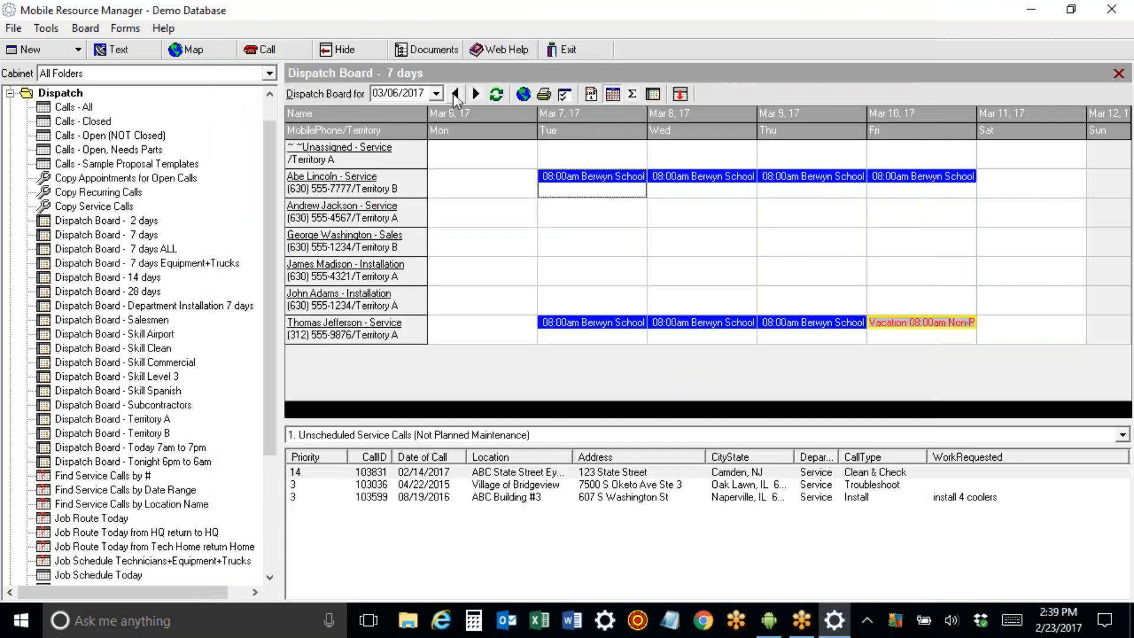
Go back two weeks to the 02/20/2017 board and select the unscheduled ABC State Street call.
{"action": "left_click", "coordinate": [455, 94]}
{"action": "left_click", "coordinate": [454, 94]}
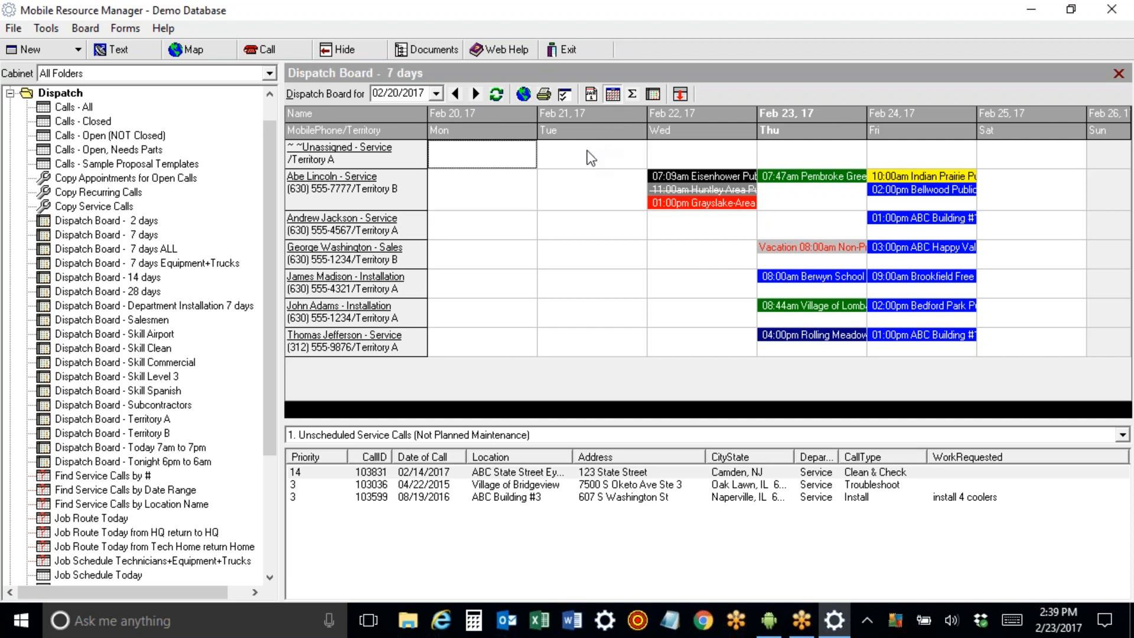
{"action": "left_click", "coordinate": [555, 473]}
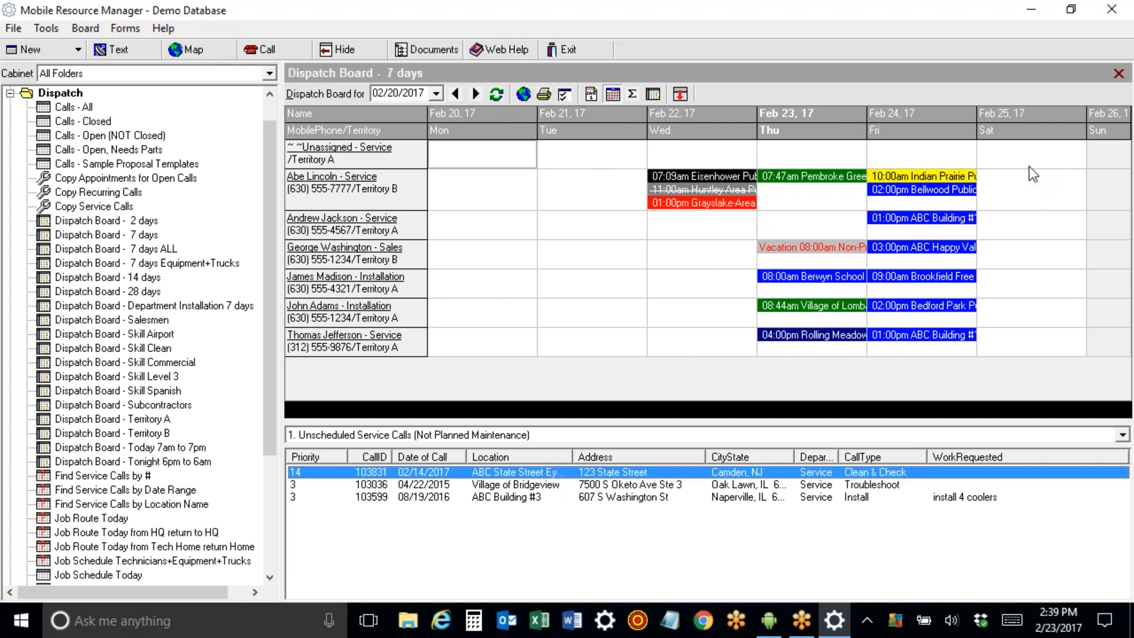
{"action": "right_click", "coordinate": [796, 224]}
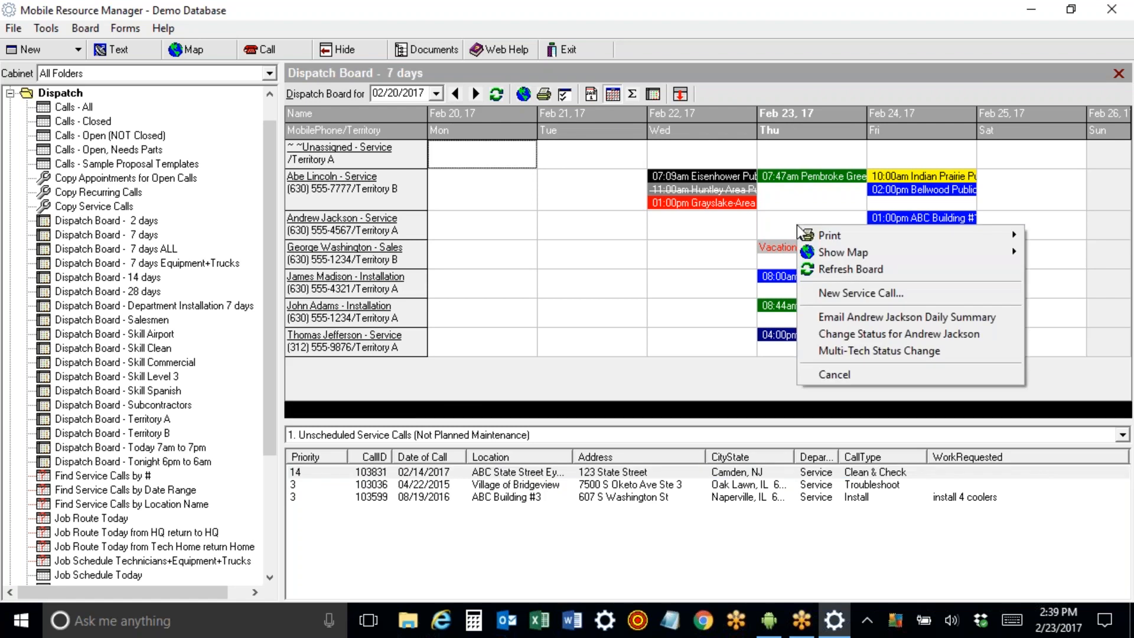
Start a new service call on the technician's Thursday for Bartlett Public Library, past the credit hold warning.
{"action": "left_click", "coordinate": [816, 292]}
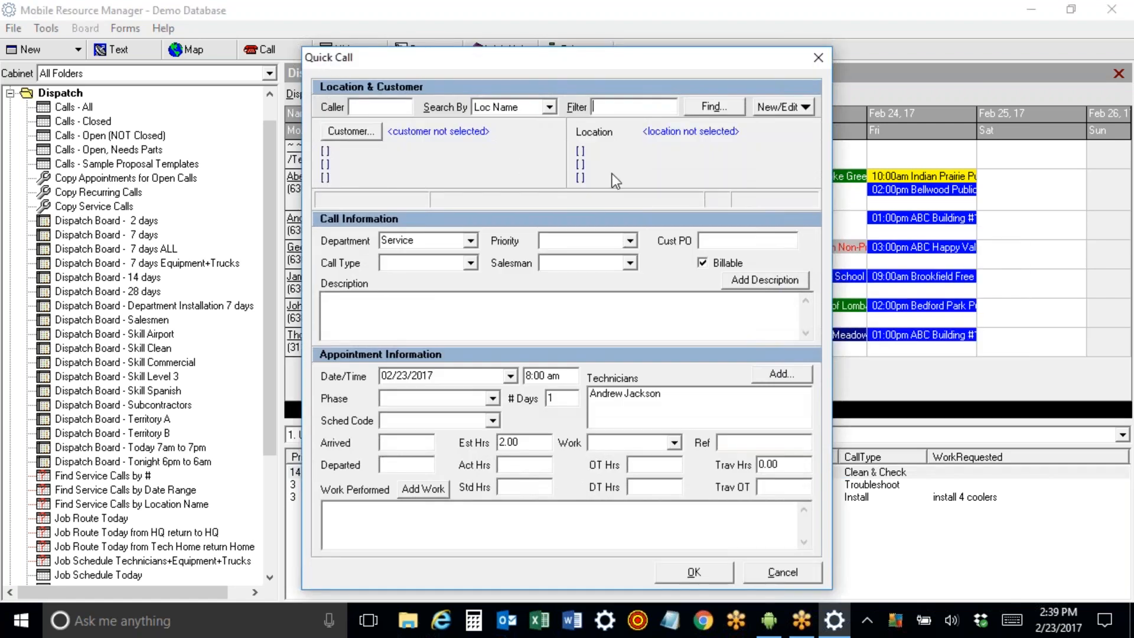
{"action": "type", "text": "b"}
{"action": "key", "text": "Return"}
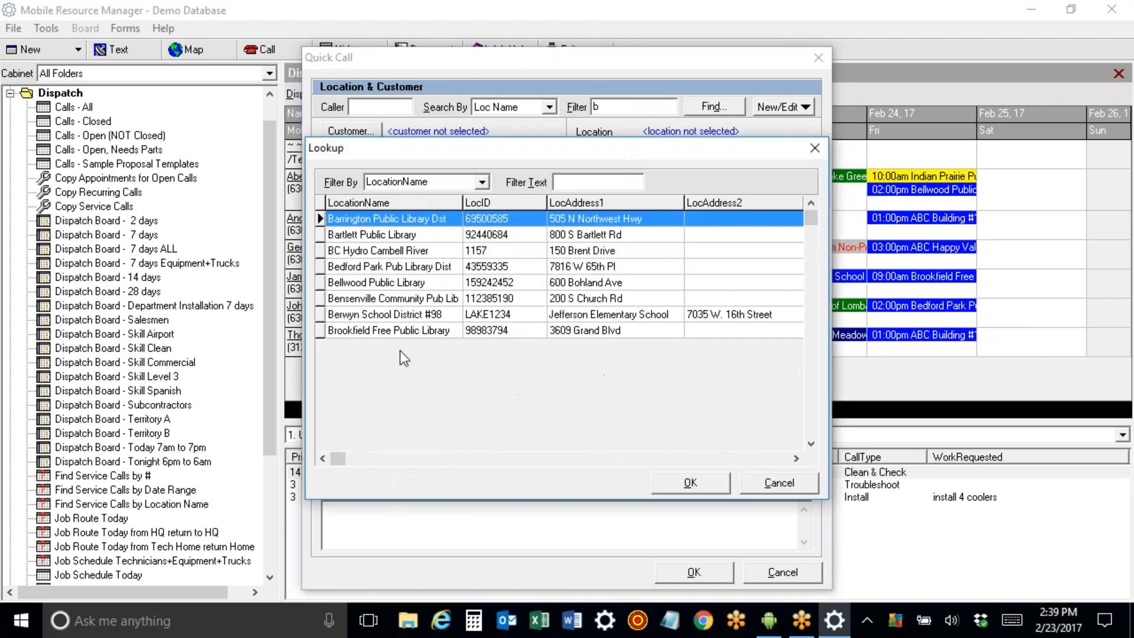
{"action": "double_click", "coordinate": [379, 235]}
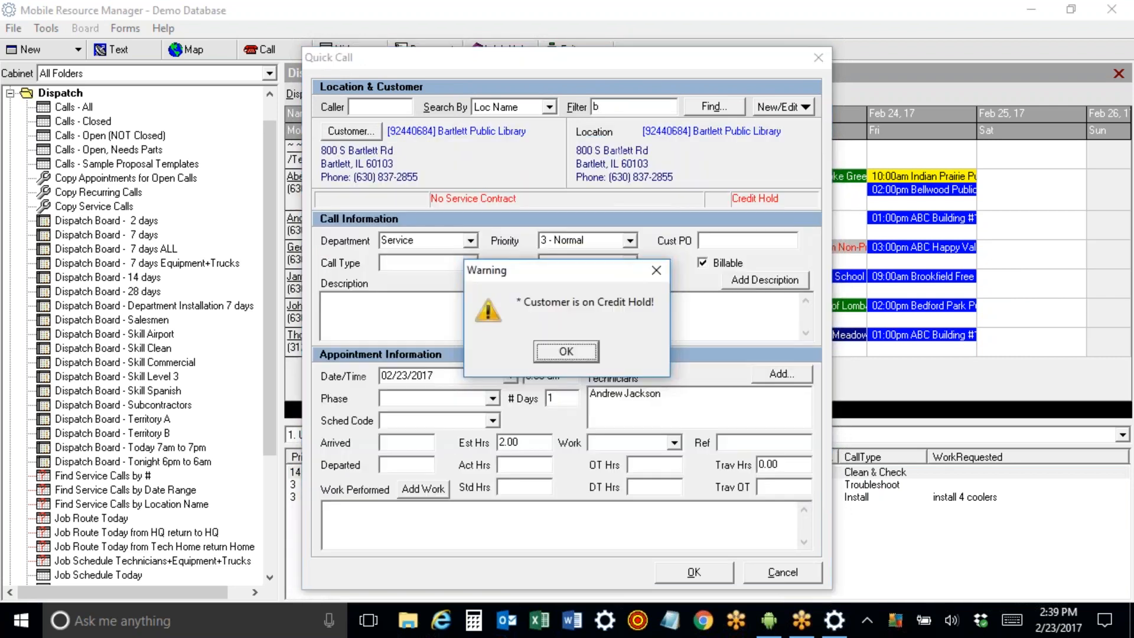
{"action": "left_click", "coordinate": [582, 355]}
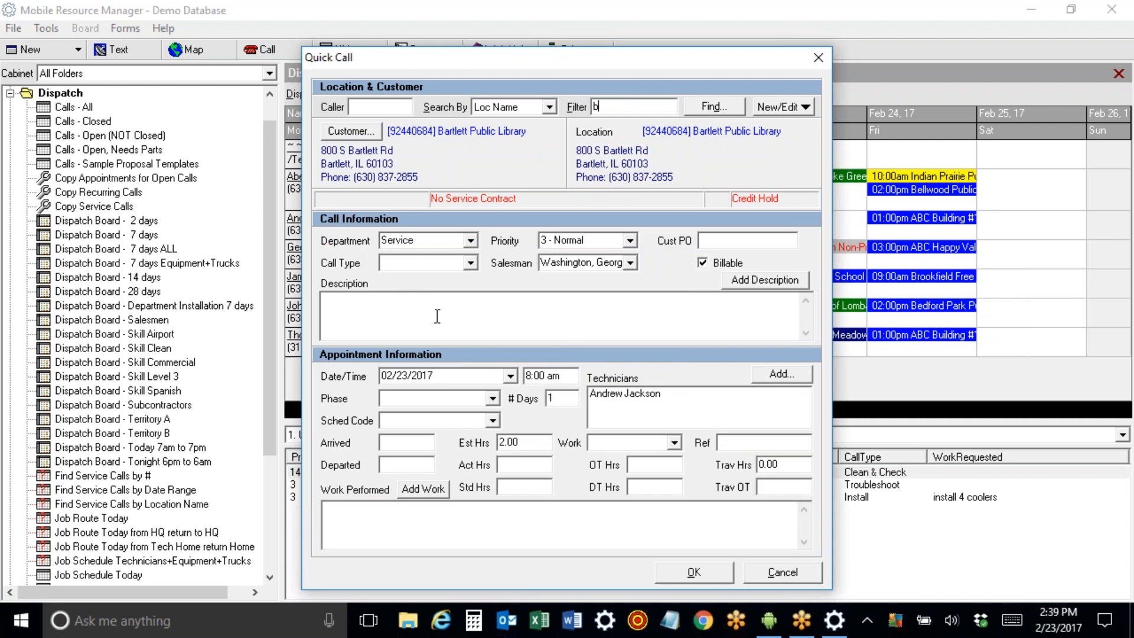
Make it an Emergency call described 'alarm is sounding' at 4:00 pm and save it.
{"action": "left_click", "coordinate": [470, 262]}
{"action": "scroll", "coordinate": [476, 313], "scroll_direction": "down", "scroll_amount": 2}
{"action": "mouse_move", "coordinate": [474, 306]}
{"action": "left_mouse_down"}
{"action": "mouse_move", "coordinate": [472, 328]}
{"action": "mouse_move", "coordinate": [473, 307]}
{"action": "left_mouse_up"}
{"action": "left_click", "coordinate": [438, 290]}
{"action": "left_click", "coordinate": [436, 317]}
{"action": "type", "text": "alarm is sounding"}
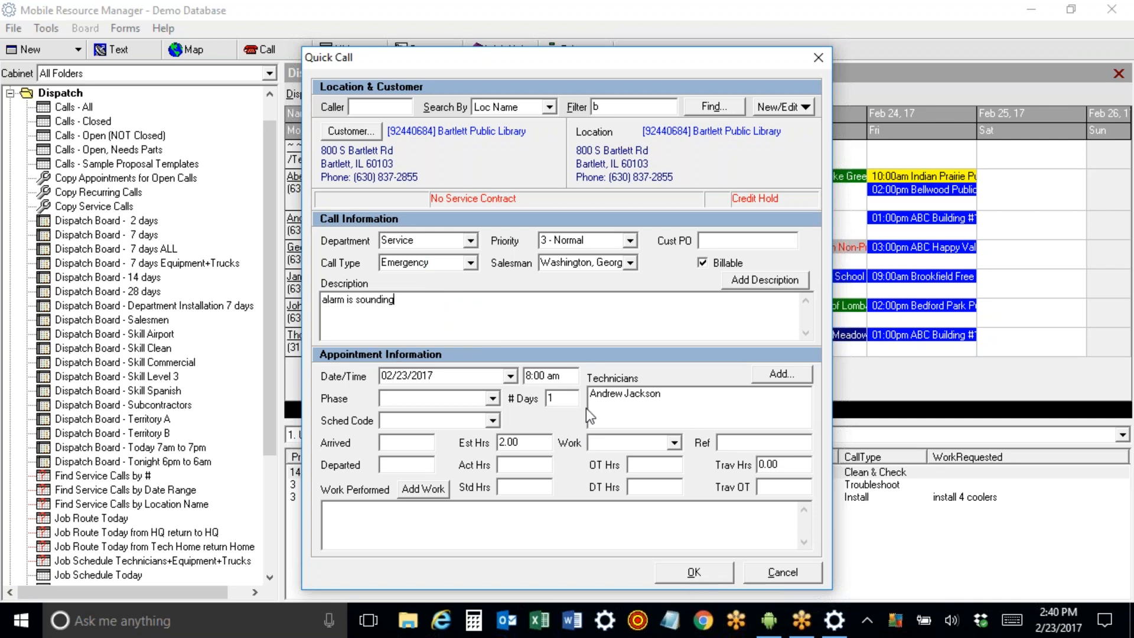
{"action": "left_click", "coordinate": [559, 376]}
{"action": "type", "text": "4"}
{"action": "left_click", "coordinate": [694, 579]}
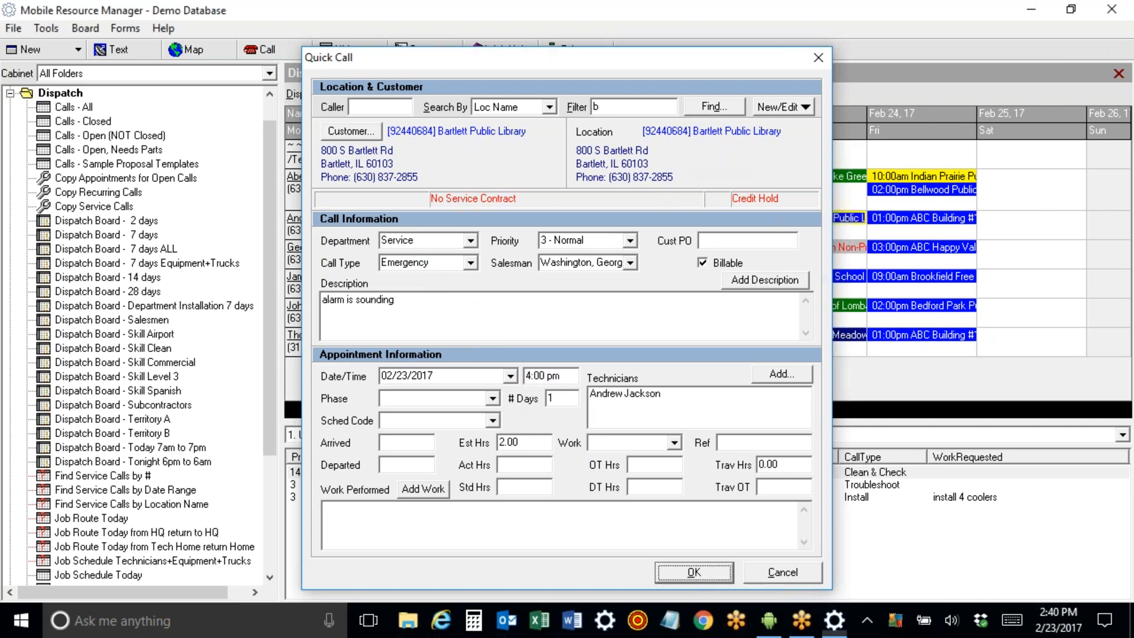
{"action": "mouse_move", "coordinate": [787, 223]}
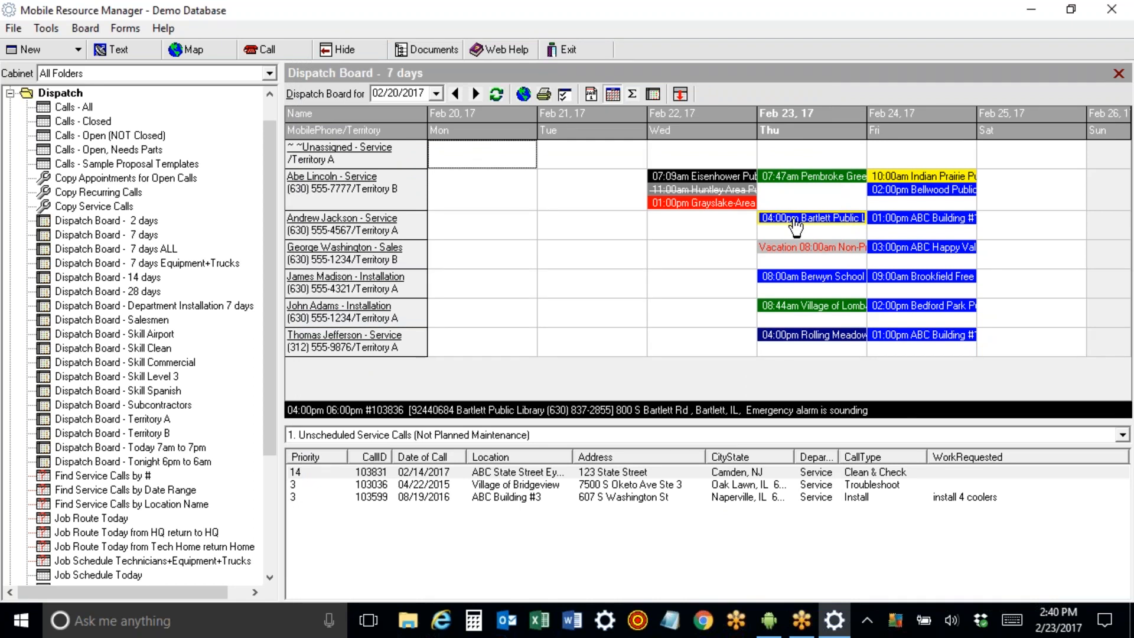
Drag the 4:00 pm Bartlett Public Library appointment to the other technician's Thursday Feb 23 cell.
{"action": "left_click", "coordinate": [795, 225]}
{"action": "left_click_drag", "start_coordinate": [795, 225], "coordinate": [797, 189]}
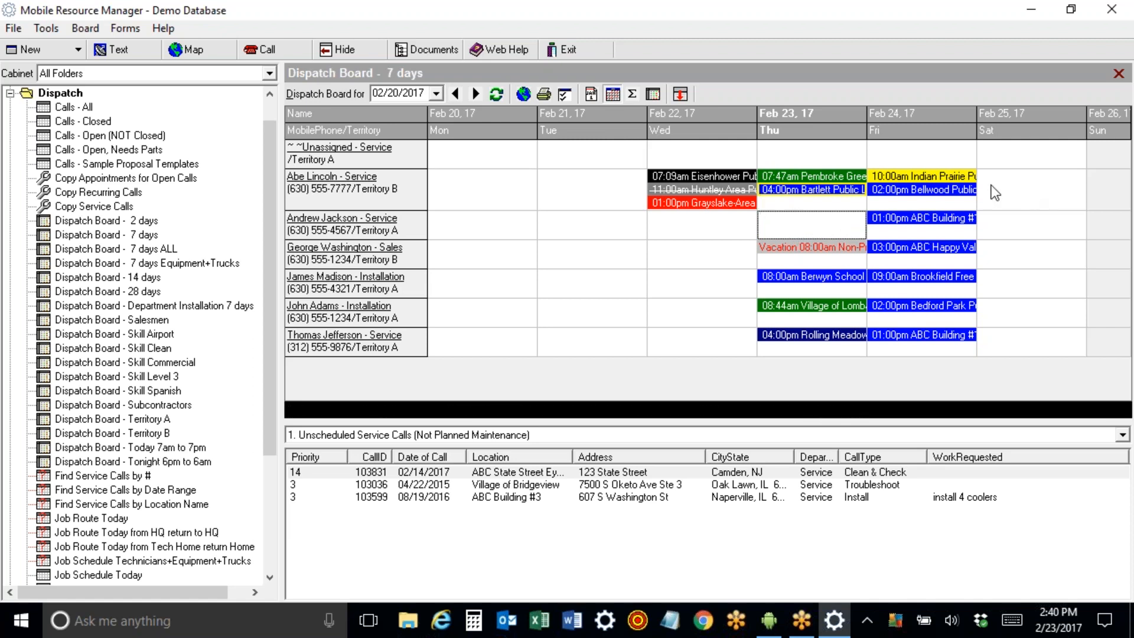
Look over the dispatch board options and close them without changes.
{"action": "left_click", "coordinate": [565, 97]}
{"action": "left_click_drag", "start_coordinate": [672, 61], "coordinate": [309, 24]}
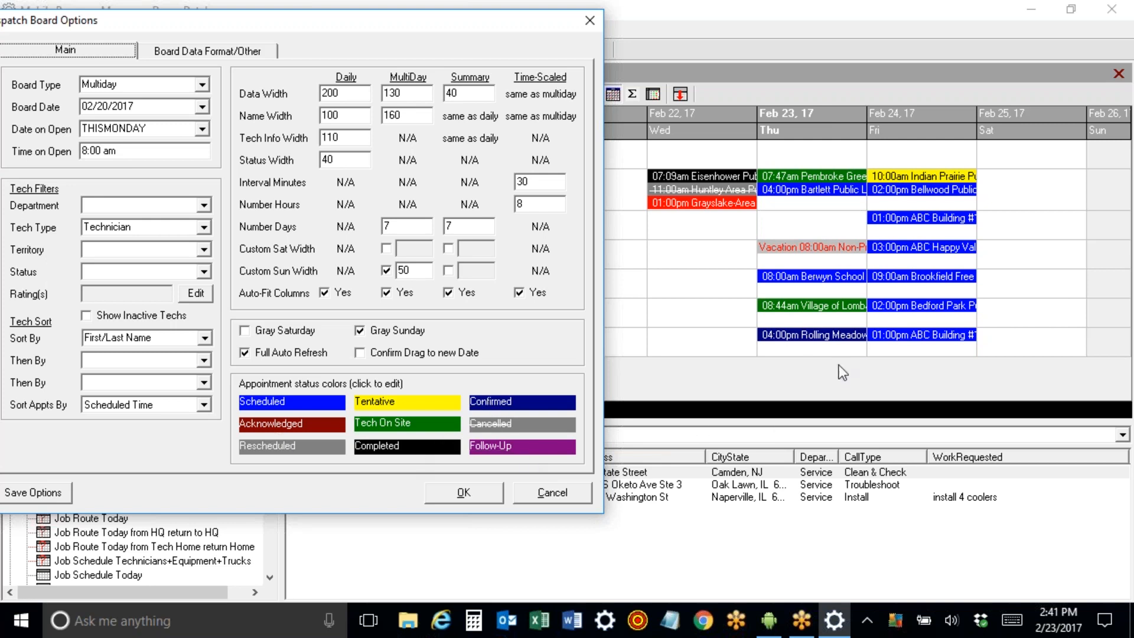
{"action": "left_click", "coordinate": [549, 493]}
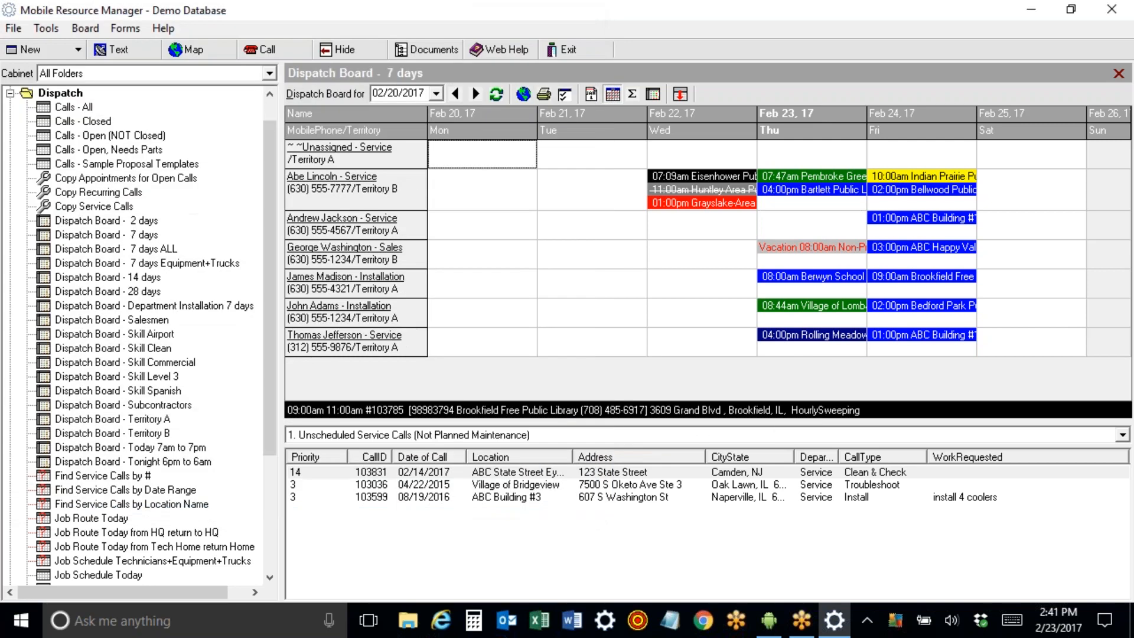
Set the Feb 24 Brookfield Free Public Library appointment to Follow-Up, then bring up the phone mirror.
{"action": "right_click", "coordinate": [886, 275]}
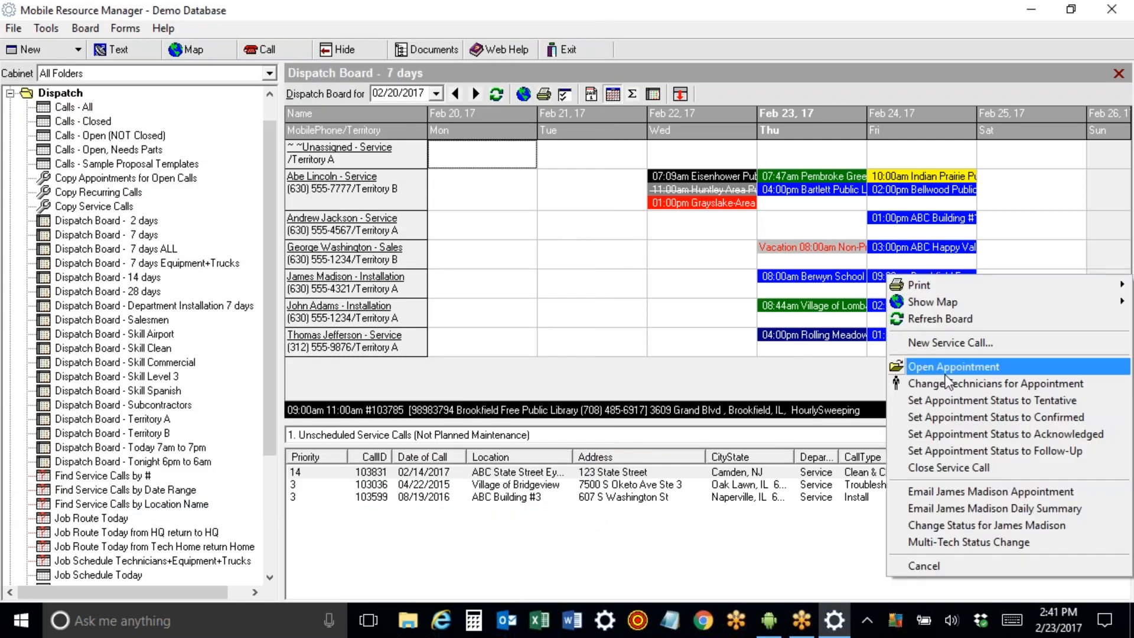
{"action": "left_click", "coordinate": [965, 450]}
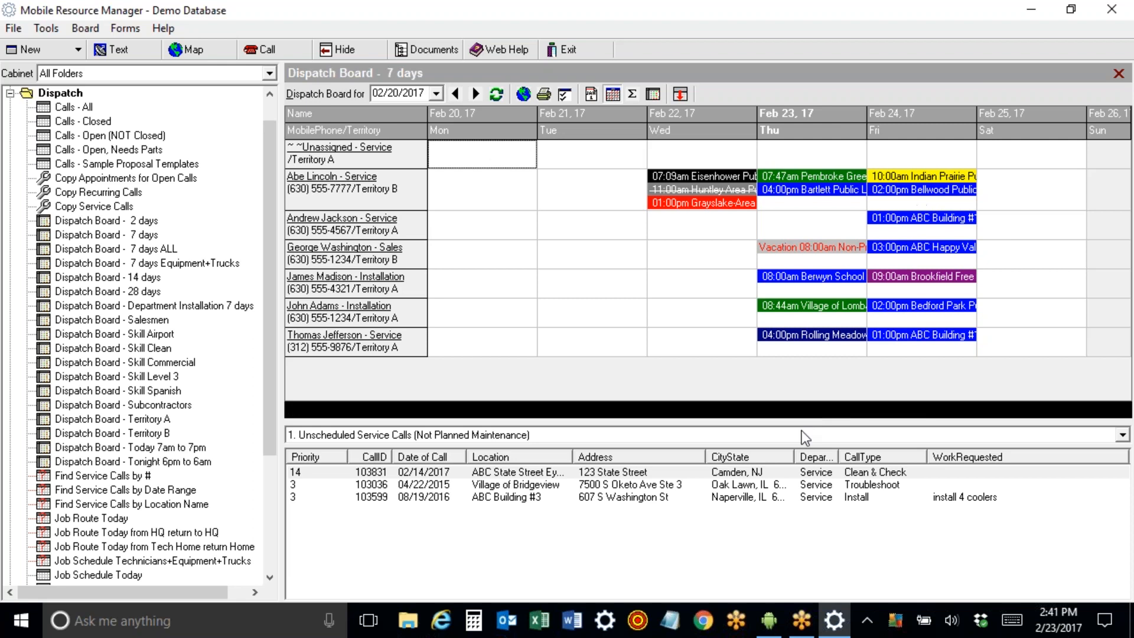
{"action": "left_click", "coordinate": [771, 627]}
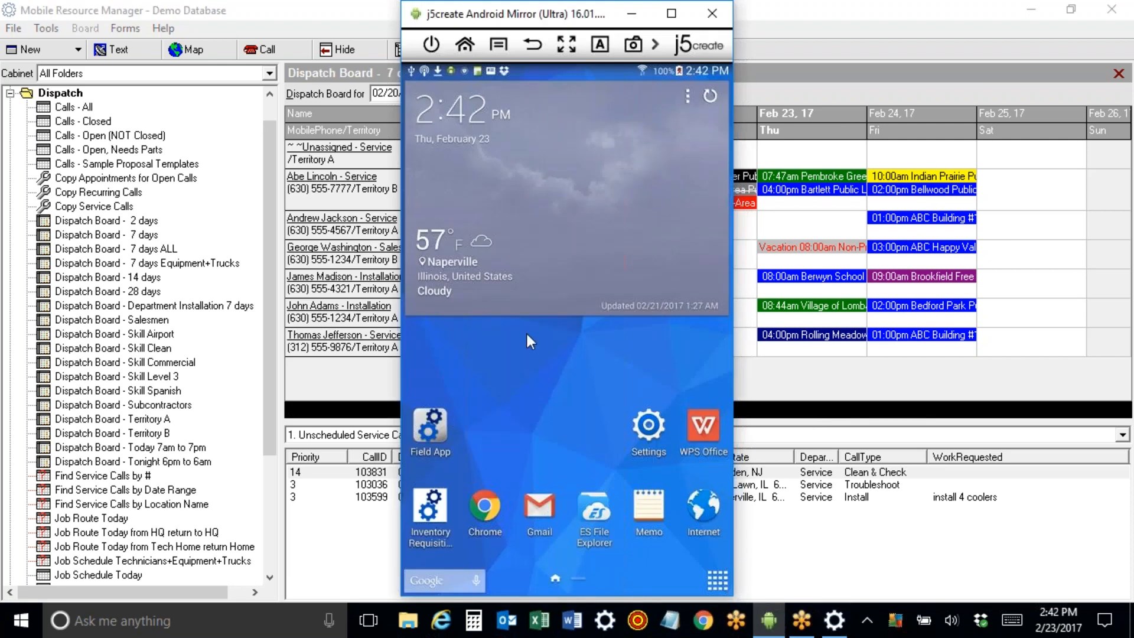
Minimize the j5create Android Mirror window.
{"action": "left_click", "coordinate": [630, 14]}
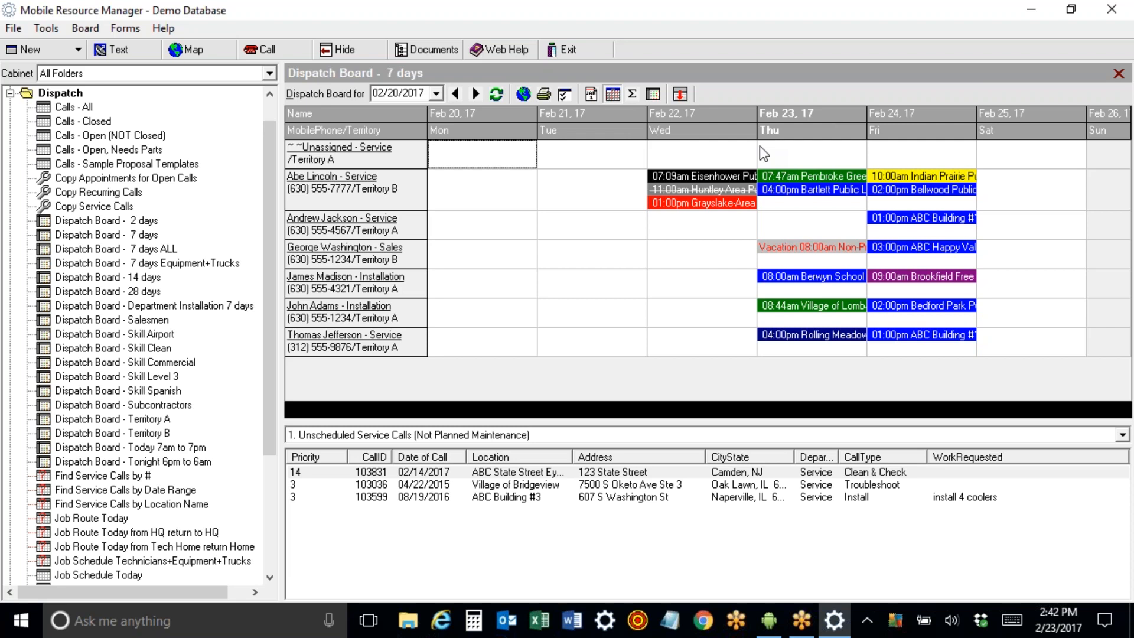
Move Bartlett Public Library and the ABC Building #1 call onto Andrew Jackson's Thursday Feb 23.
{"action": "mouse_move", "coordinate": [797, 186]}
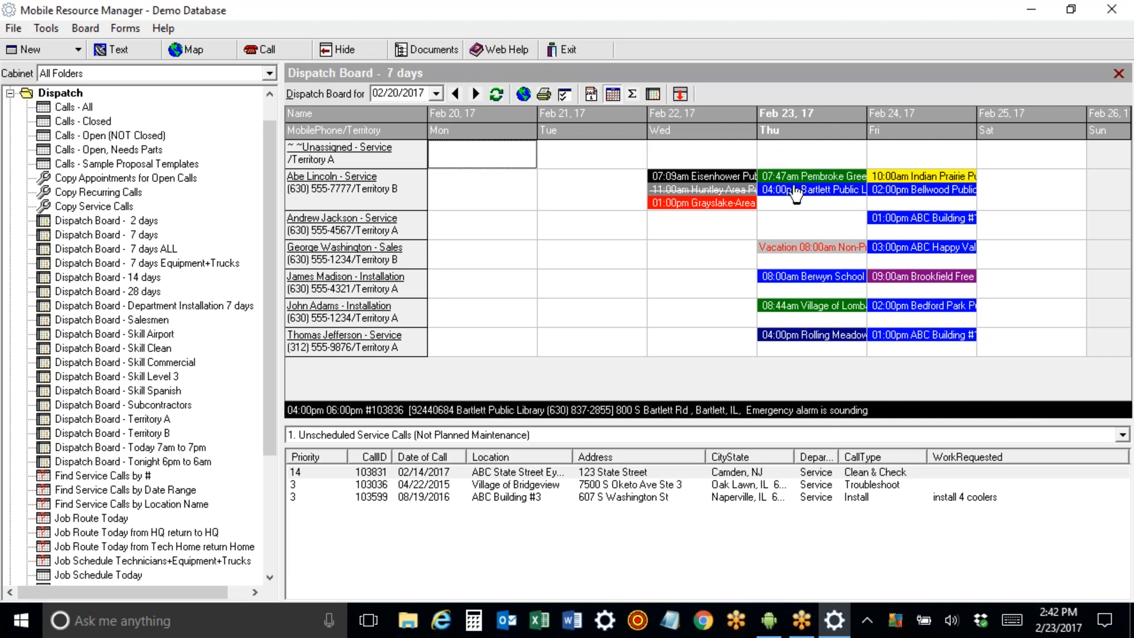
{"action": "mouse_move", "coordinate": [944, 223]}
{"action": "left_click_drag", "start_coordinate": [805, 199], "coordinate": [808, 233]}
{"action": "mouse_move", "coordinate": [919, 224]}
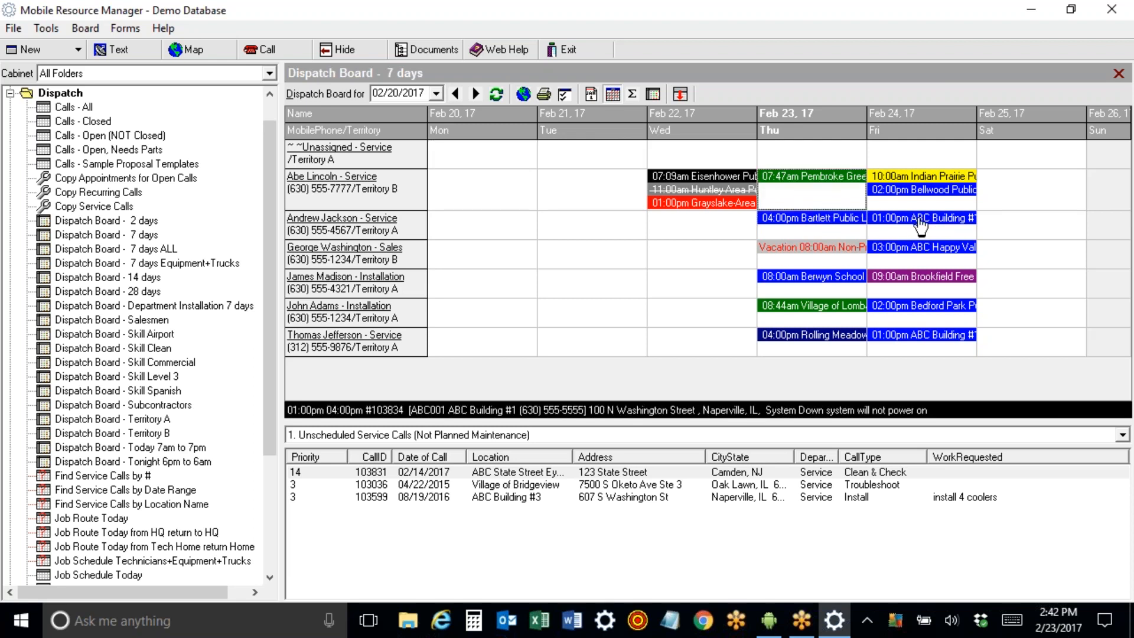
{"action": "left_click_drag", "start_coordinate": [920, 223], "coordinate": [825, 196]}
{"action": "left_click", "coordinate": [834, 222]}
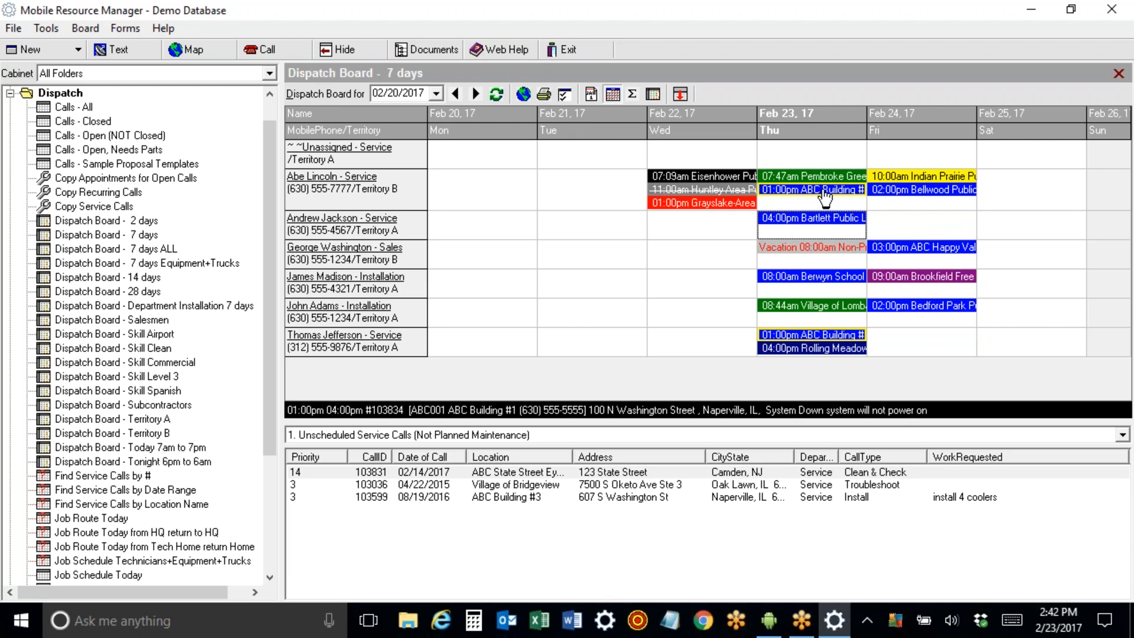
{"action": "left_click_drag", "start_coordinate": [825, 197], "coordinate": [826, 232]}
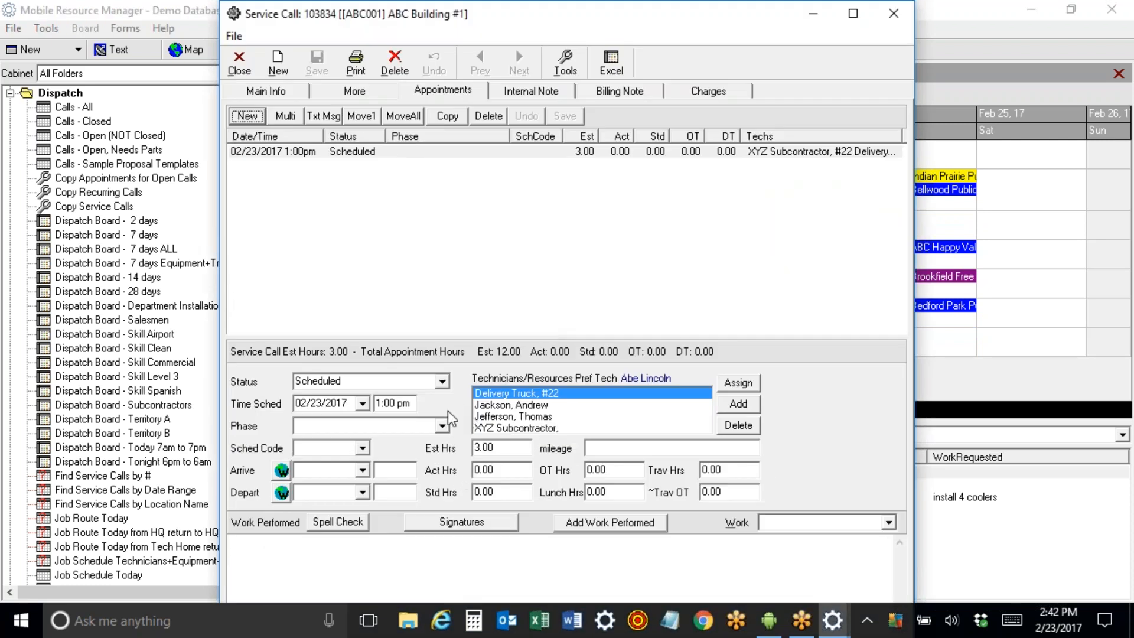
Change call 103834's scheduled time from 1:00 pm to 4:00 pm and save it.
{"action": "left_click_drag", "start_coordinate": [414, 406], "coordinate": [344, 405]}
{"action": "type", "text": "4"}
{"action": "left_click", "coordinate": [565, 119]}
{"action": "left_click", "coordinate": [239, 62]}
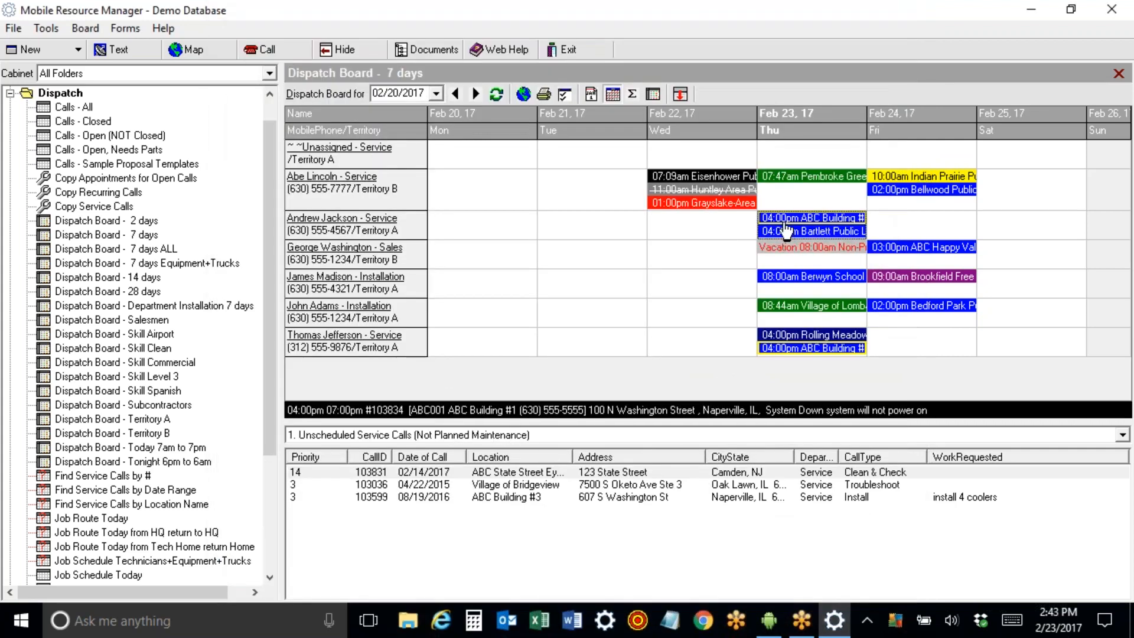
Set the dispatch board's minimum minutes between appointments to 0, then select the 4:00 pm ABC Building #1 appointment.
{"action": "left_click", "coordinate": [565, 94]}
{"action": "left_click", "coordinate": [537, 105]}
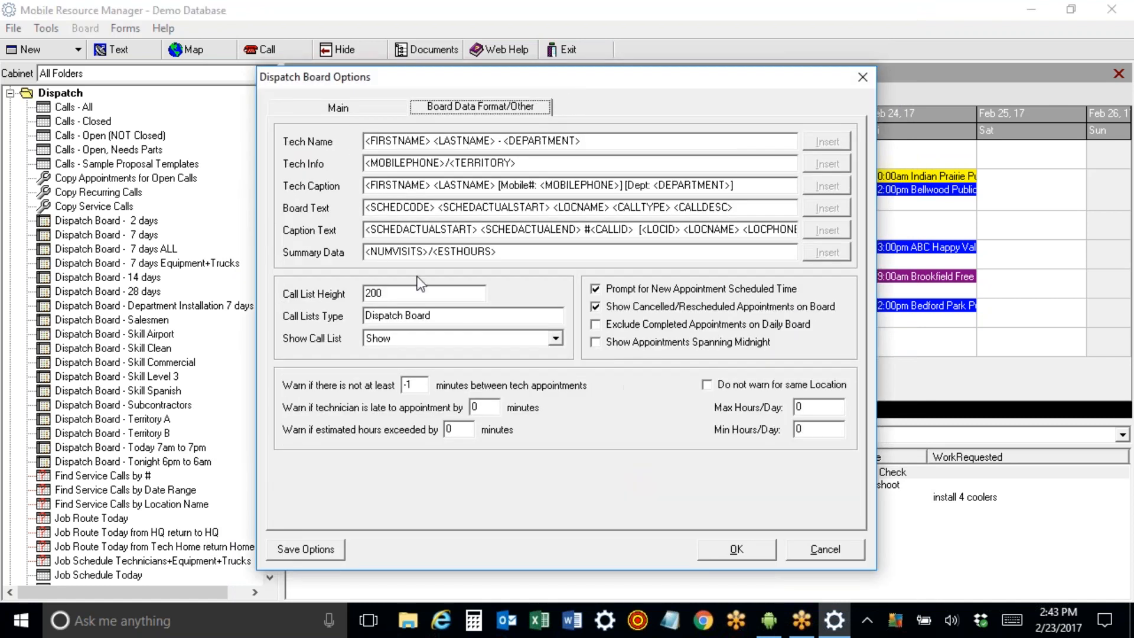
{"action": "double_click", "coordinate": [408, 385]}
{"action": "type", "text": "0"}
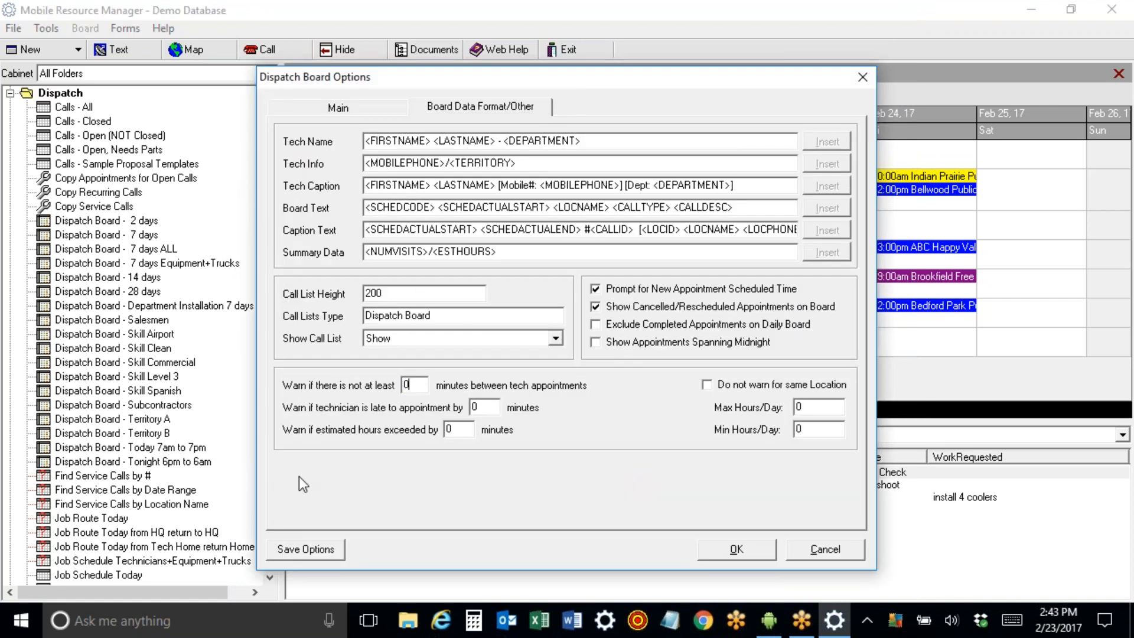
{"action": "left_click", "coordinate": [305, 549]}
{"action": "left_click", "coordinate": [765, 547]}
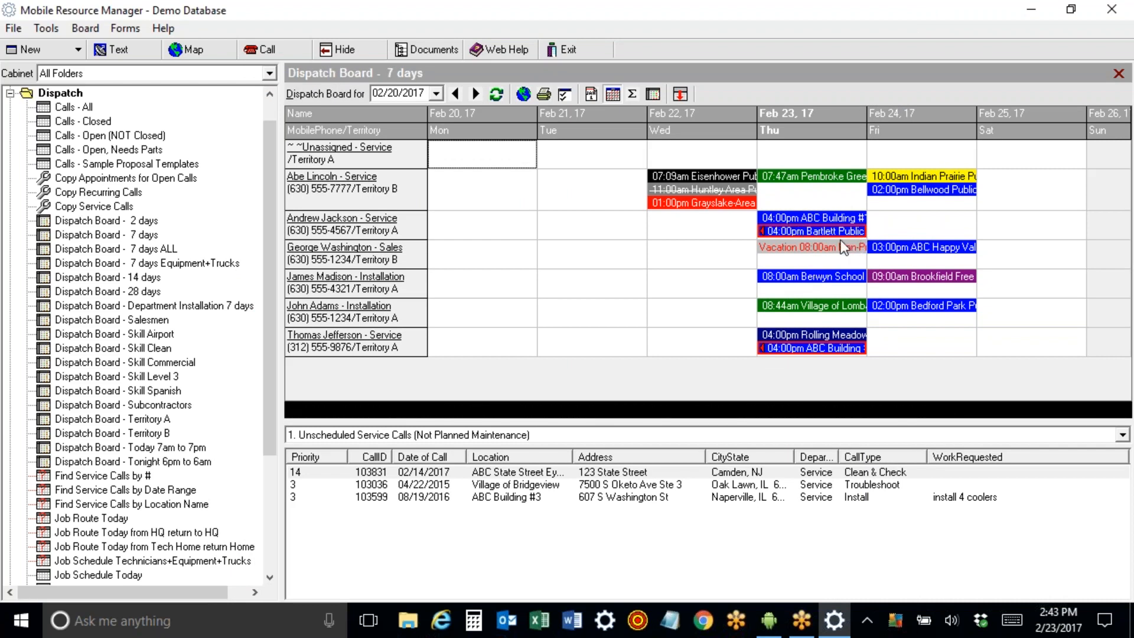
{"action": "left_click", "coordinate": [806, 223]}
Reschedule the ABC Building #1 appointment to 3:00 pm and save it.
{"action": "double_click", "coordinate": [806, 224]}
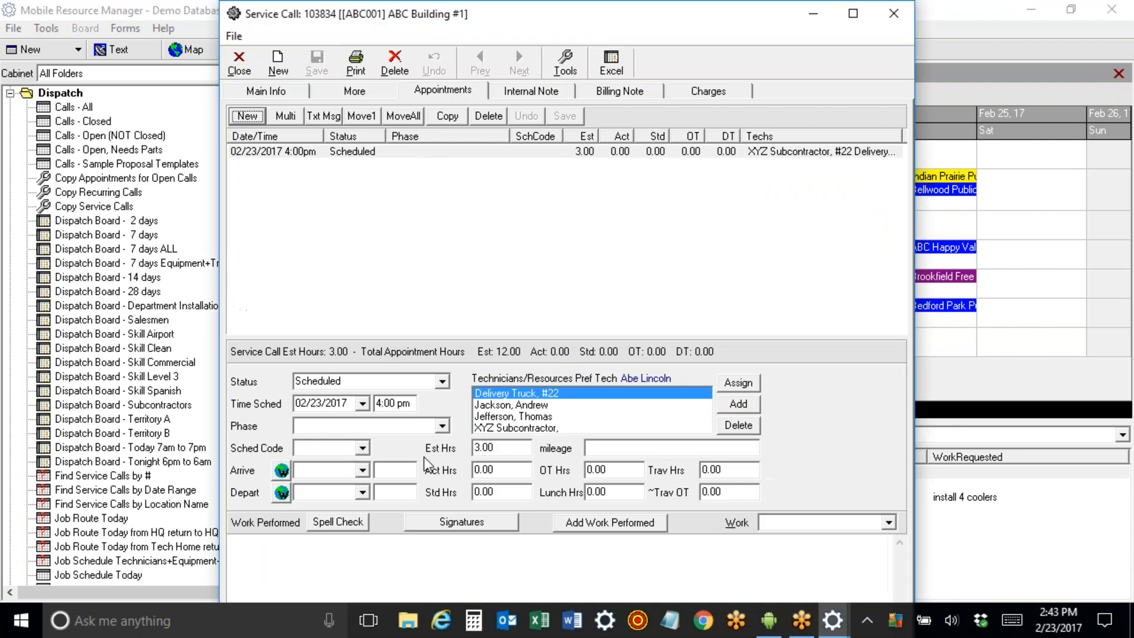
{"action": "left_click", "coordinate": [407, 402]}
{"action": "type", "text": "3"}
{"action": "left_click", "coordinate": [565, 116]}
{"action": "left_click", "coordinate": [239, 62]}
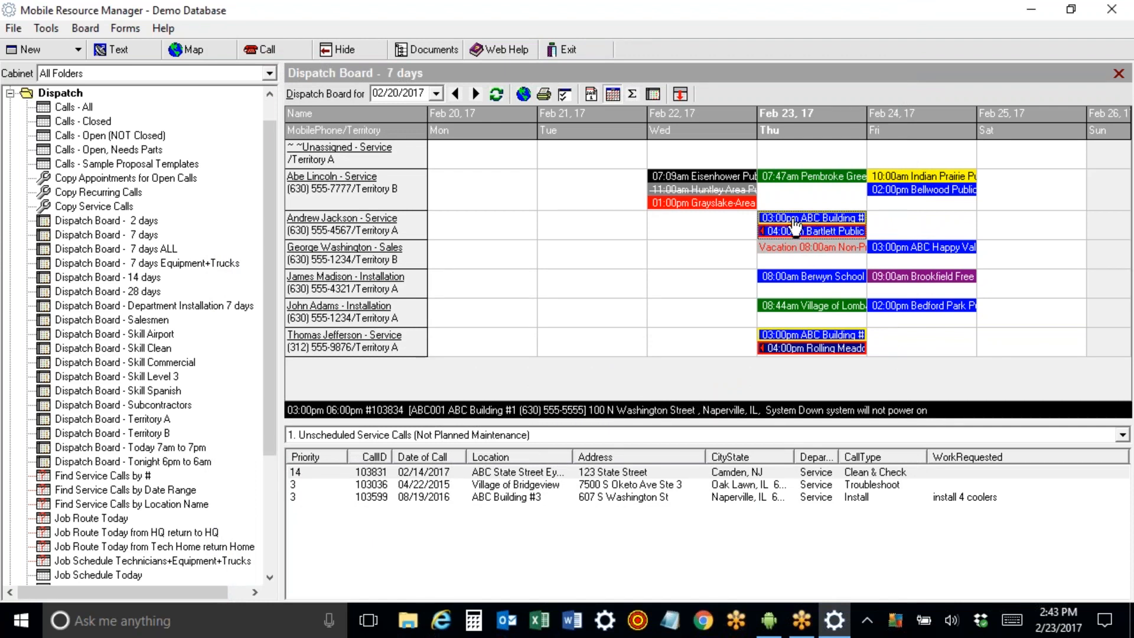
Reassign ABC Building #1 to Abe Lincoln, move Rolling Meadows to Friday Feb 24, and start a technician text.
{"action": "left_click_drag", "start_coordinate": [794, 223], "coordinate": [794, 191]}
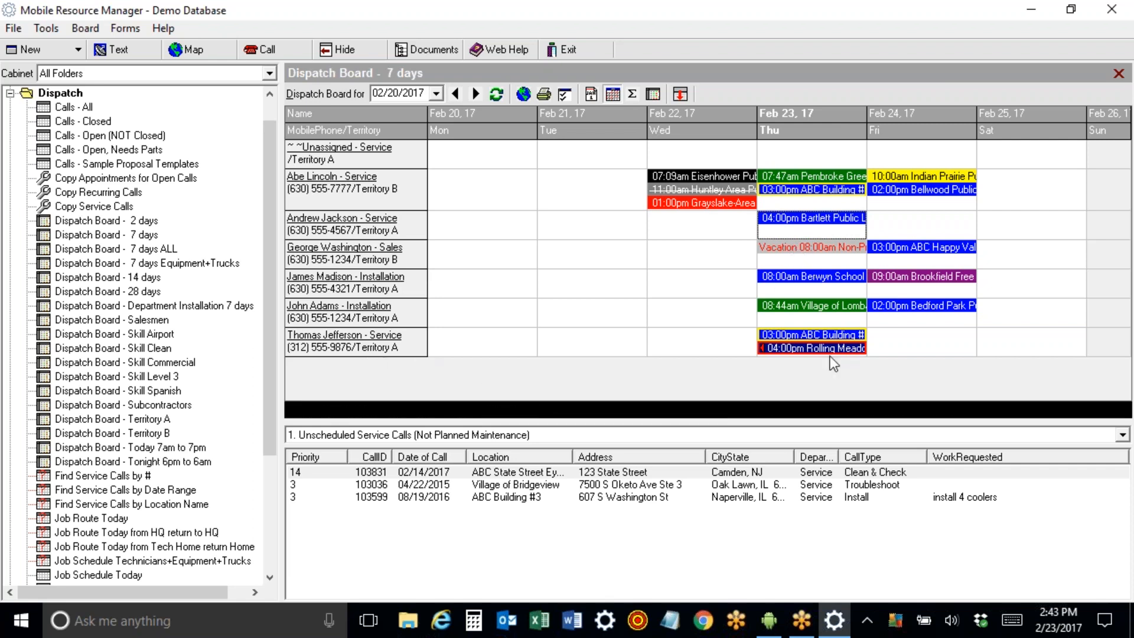
{"action": "left_click_drag", "start_coordinate": [828, 350], "coordinate": [892, 348]}
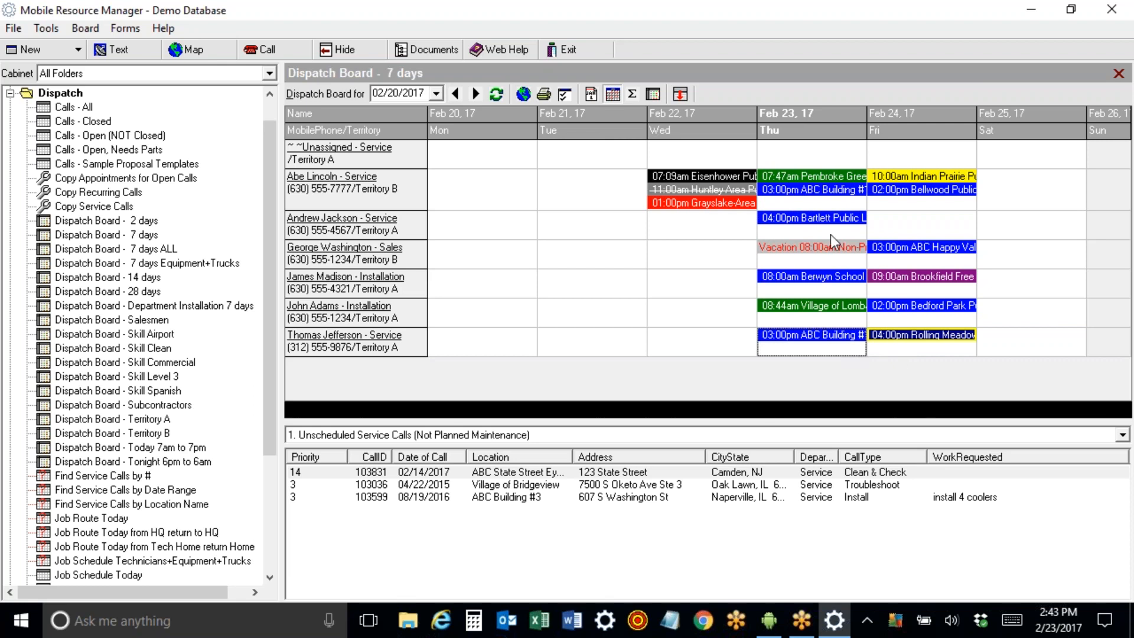
{"action": "double_click", "coordinate": [808, 190]}
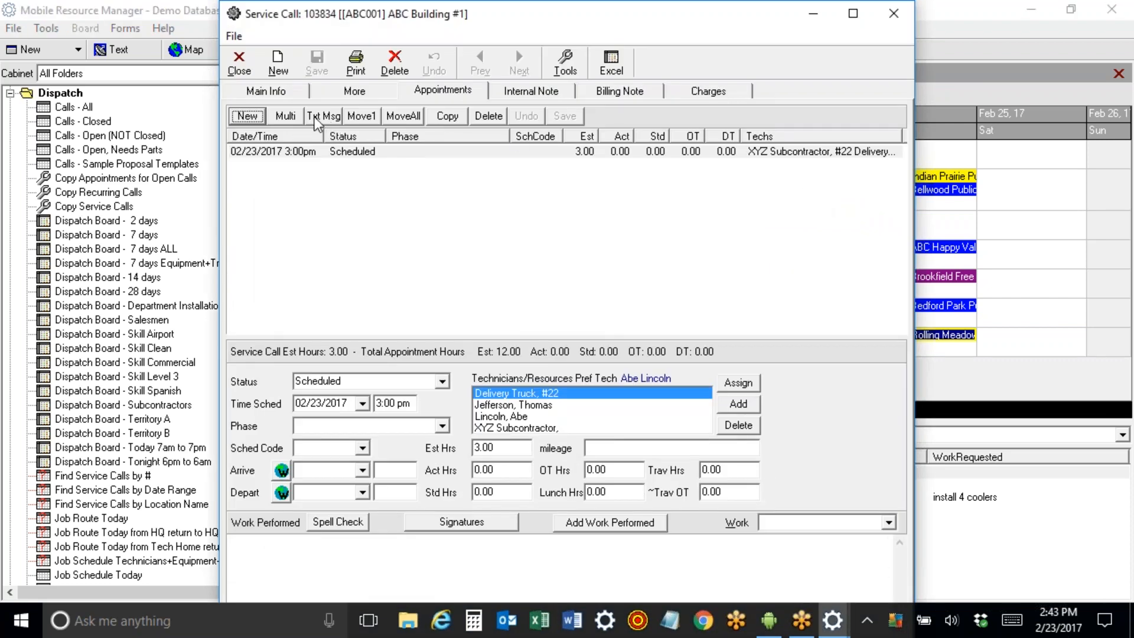
{"action": "left_click", "coordinate": [321, 116]}
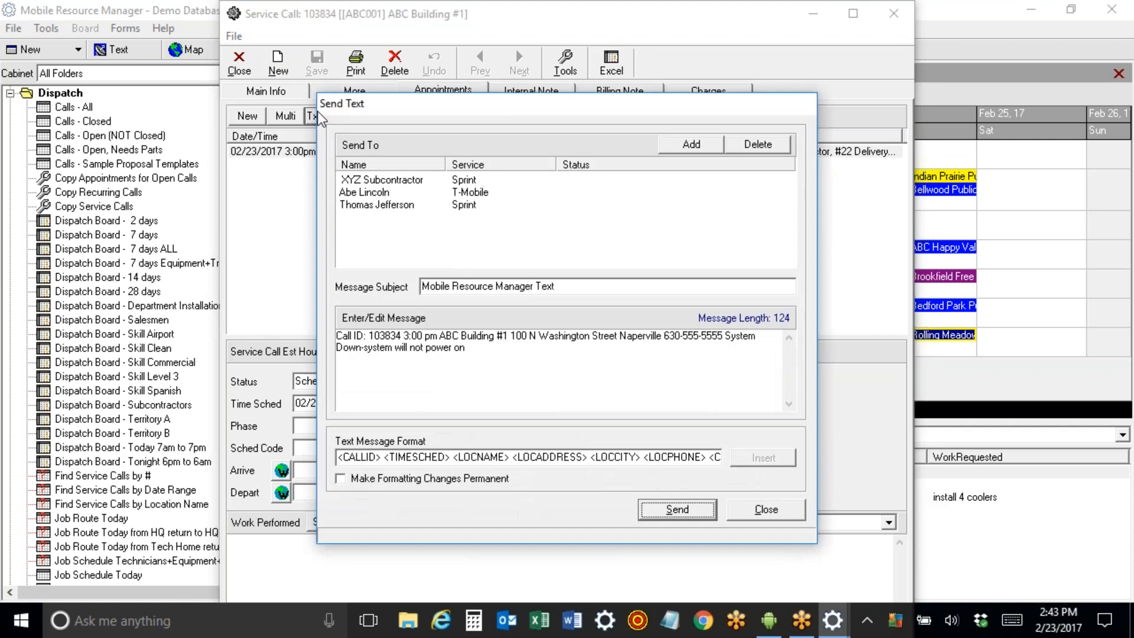
{"action": "left_click", "coordinate": [507, 360]}
{"action": "key", "text": "ctrl+a"}
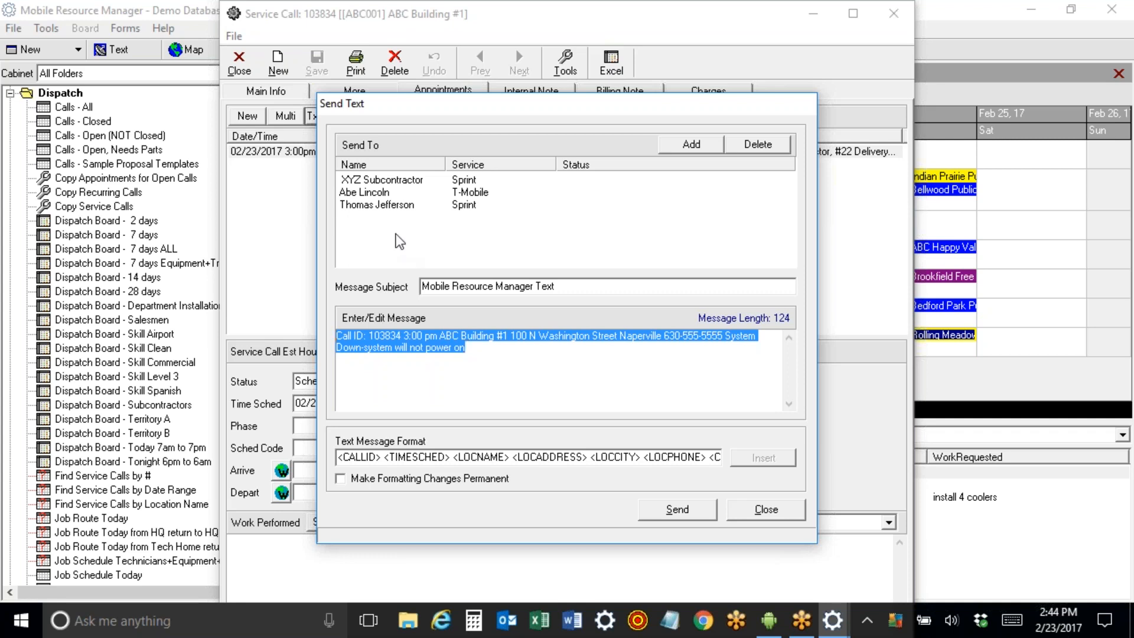
{"action": "left_click", "coordinate": [386, 204]}
{"action": "left_click", "coordinate": [391, 193]}
{"action": "left_click", "coordinate": [393, 180]}
{"action": "left_click", "coordinate": [395, 192]}
{"action": "left_click", "coordinate": [394, 205]}
{"action": "left_click", "coordinate": [377, 194]}
{"action": "left_click", "coordinate": [381, 181]}
{"action": "left_click", "coordinate": [382, 196]}
{"action": "left_click", "coordinate": [382, 209]}
{"action": "left_click", "coordinate": [766, 509]}
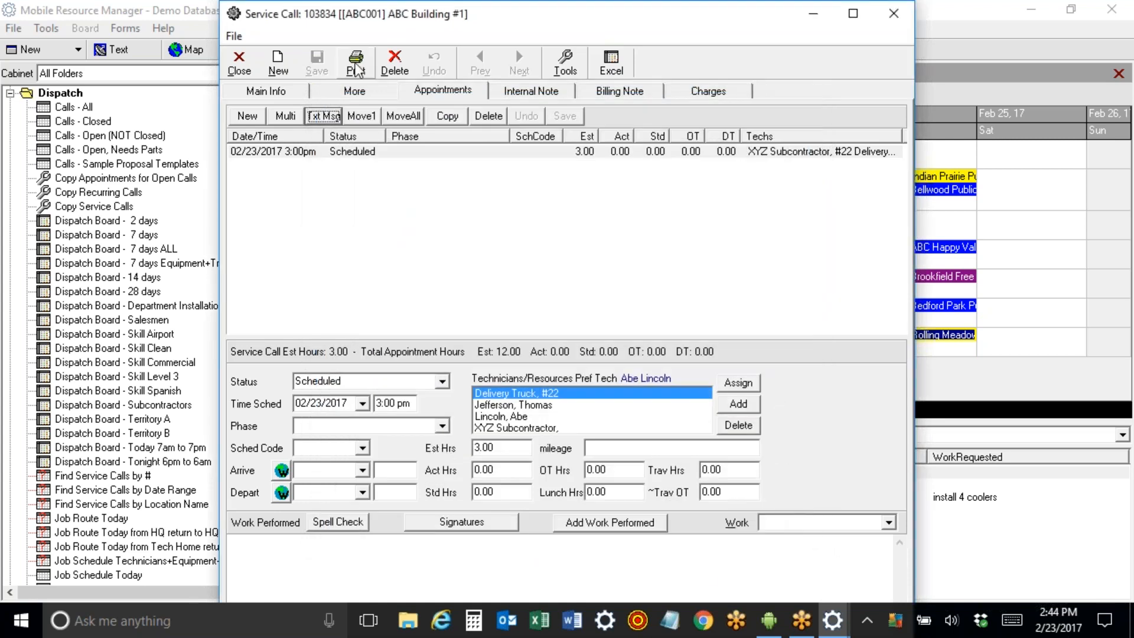
{"action": "left_click", "coordinate": [356, 66]}
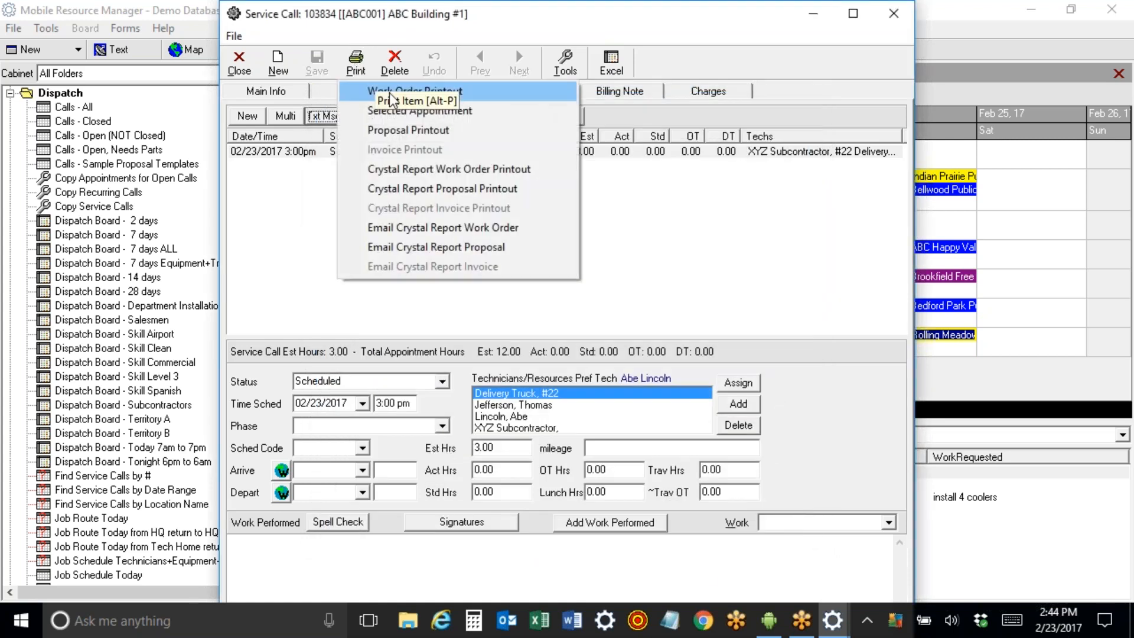
Preview the standard Work Order #103834 printout and e-mail it as attachment 'Work Order #103834'.
{"action": "left_click", "coordinate": [372, 89]}
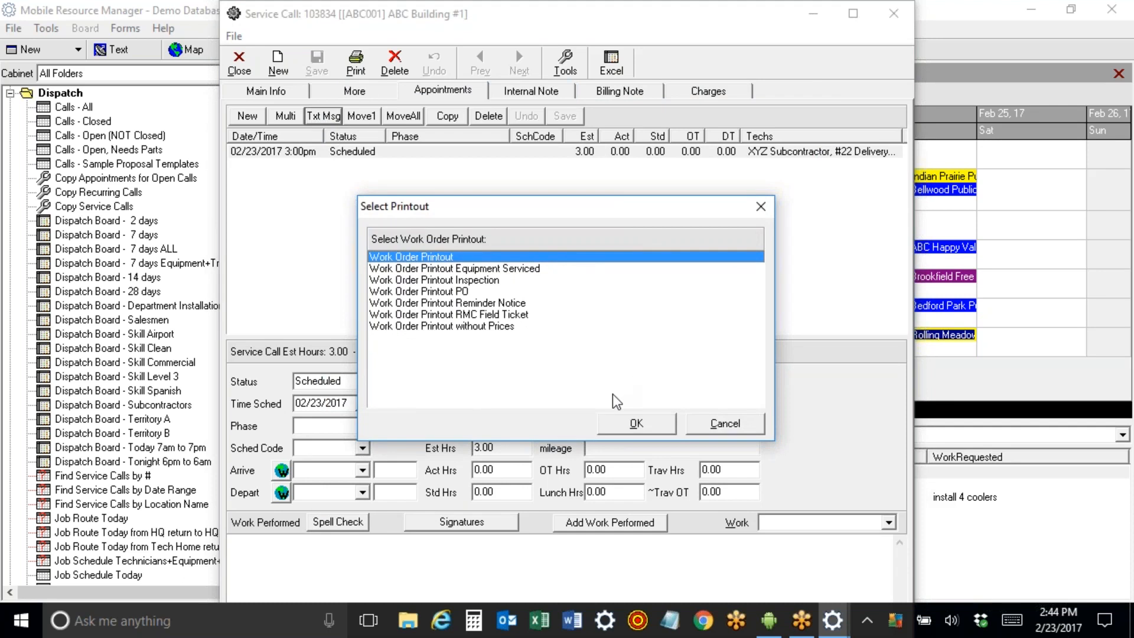
{"action": "left_click", "coordinate": [627, 424]}
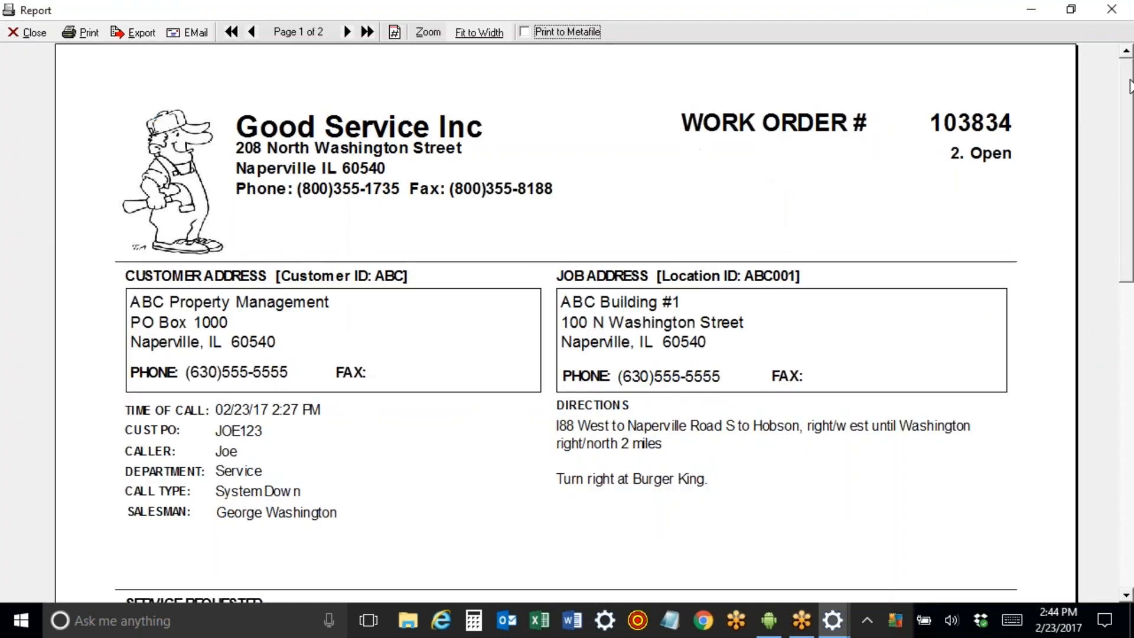
{"action": "left_click_drag", "start_coordinate": [1127, 80], "coordinate": [1127, 310]}
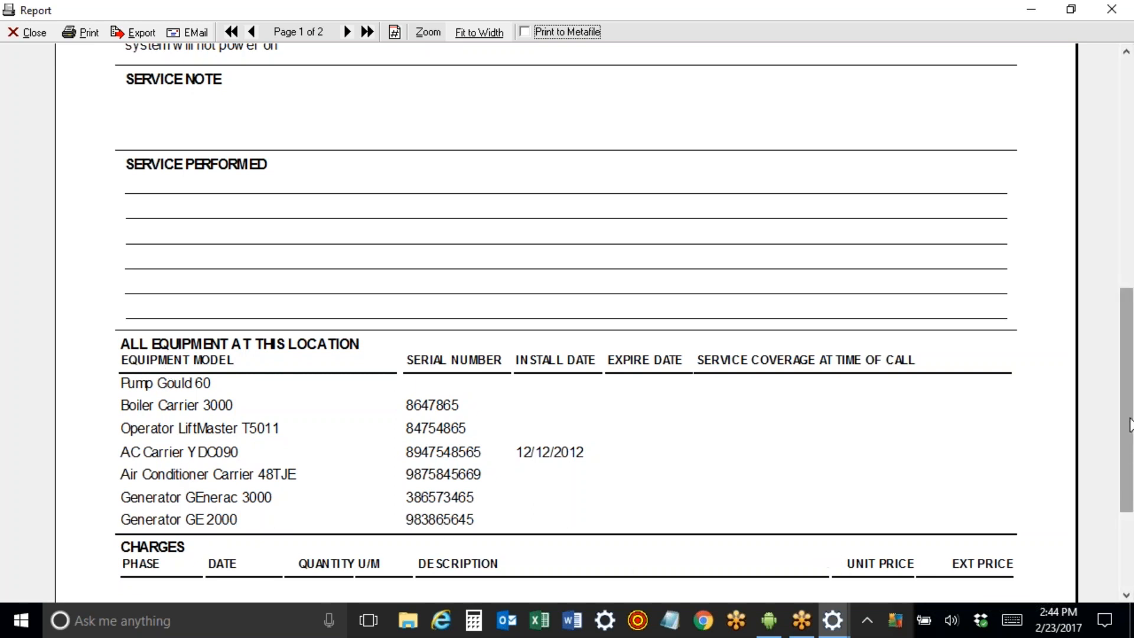
{"action": "scroll", "coordinate": [1127, 424], "scroll_direction": "down", "scroll_amount": 3}
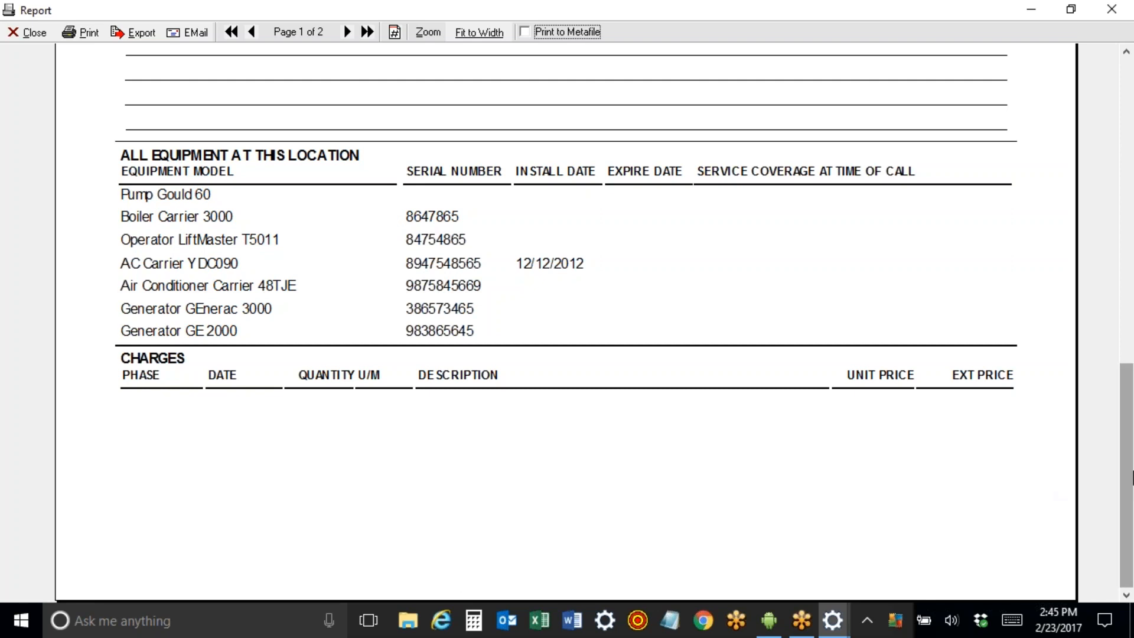
{"action": "left_click_drag", "start_coordinate": [1129, 487], "coordinate": [1131, 150]}
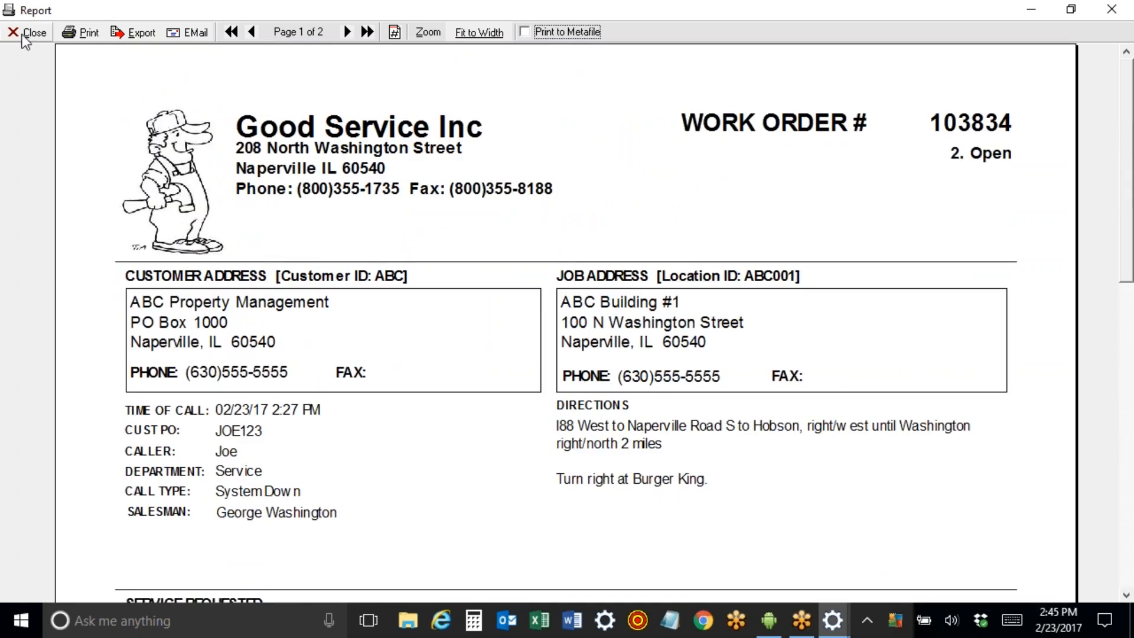
{"action": "left_click", "coordinate": [195, 36]}
{"action": "left_click", "coordinate": [550, 358]}
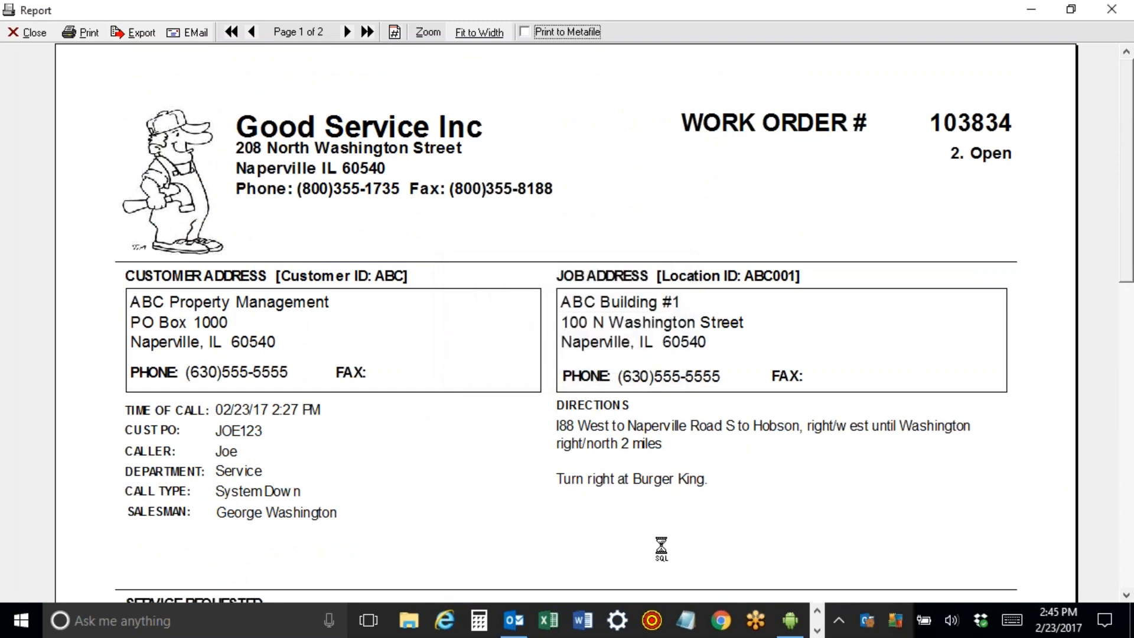
Remove the first three recipients from the work order e-mail, keeping only the subcontractor.
{"action": "left_click", "coordinate": [523, 629]}
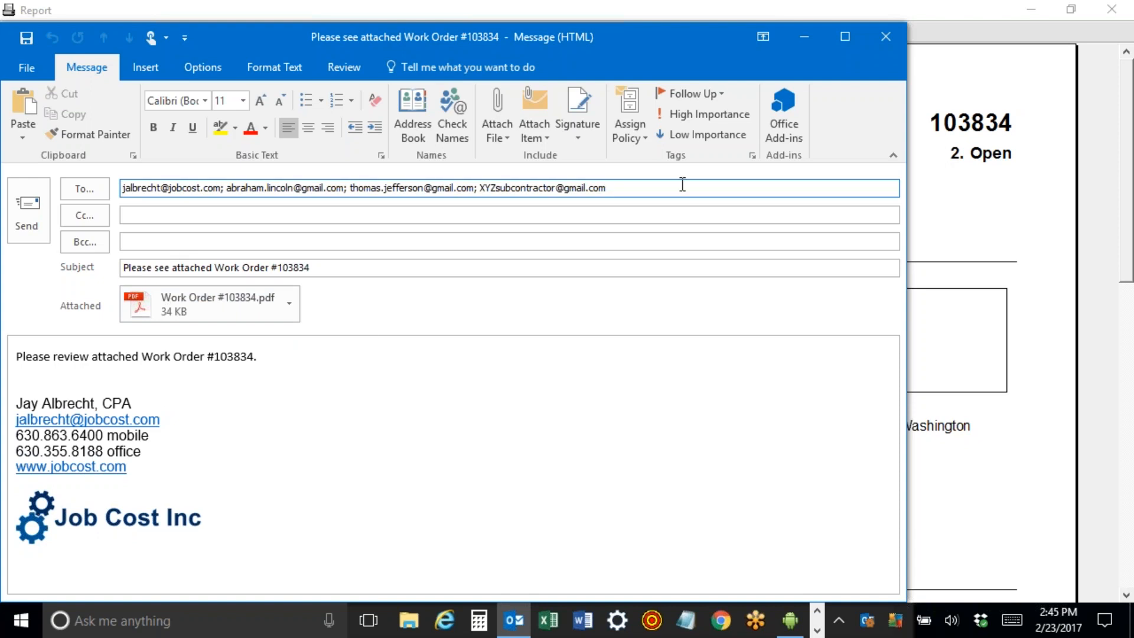
{"action": "left_click_drag", "start_coordinate": [681, 186], "coordinate": [9, 172]}
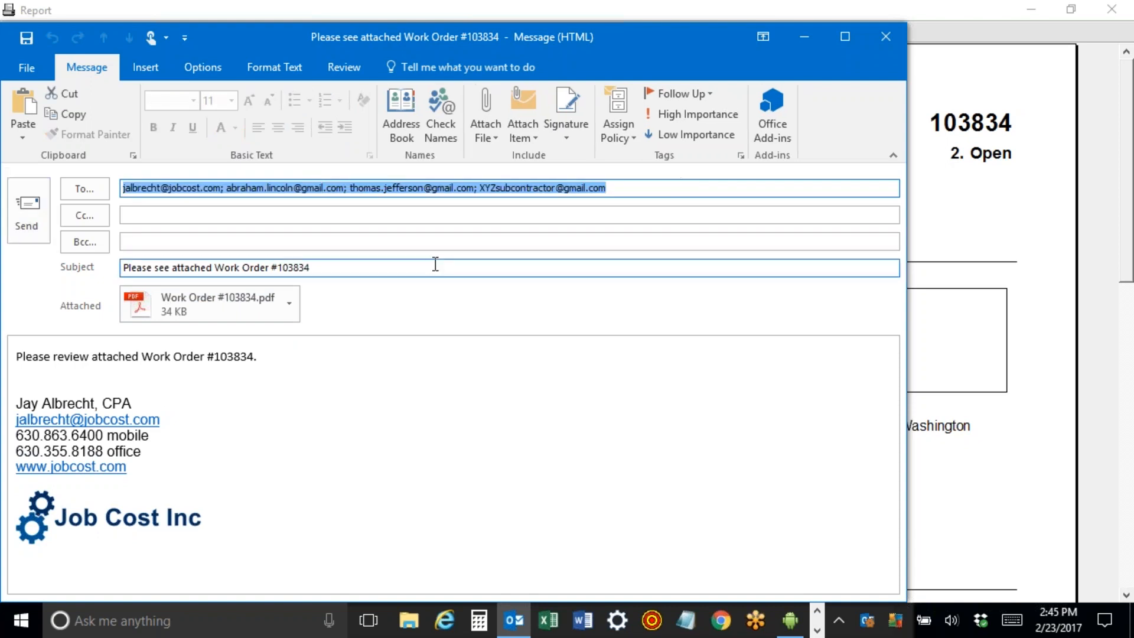
{"action": "left_click", "coordinate": [437, 240]}
{"action": "left_click_drag", "start_coordinate": [434, 188], "coordinate": [65, 172]}
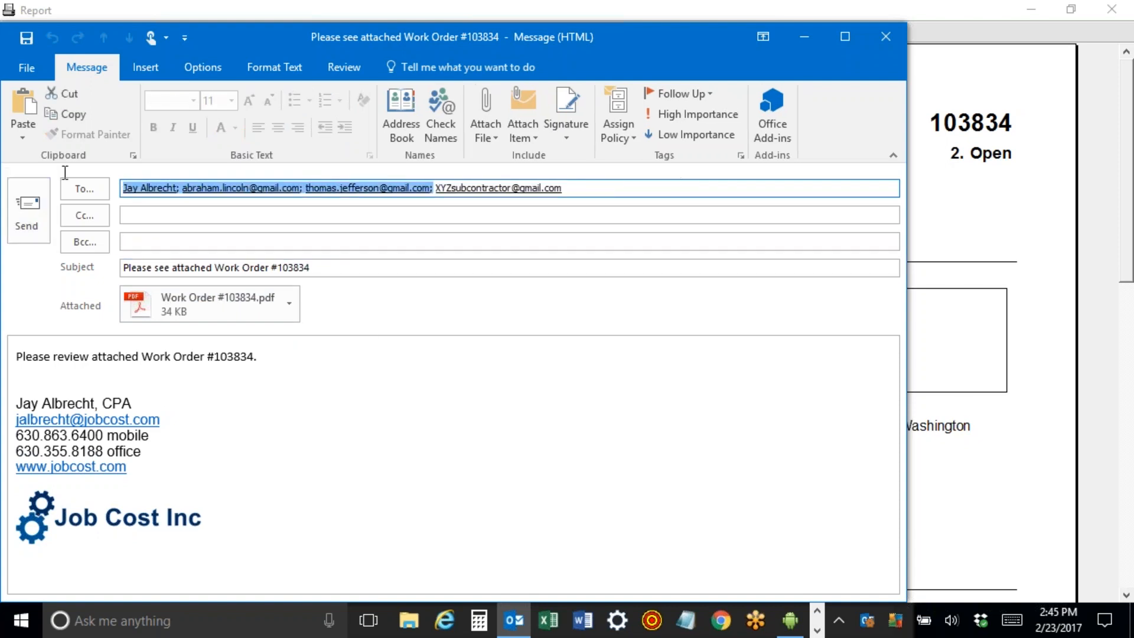
{"action": "key", "text": "Delete"}
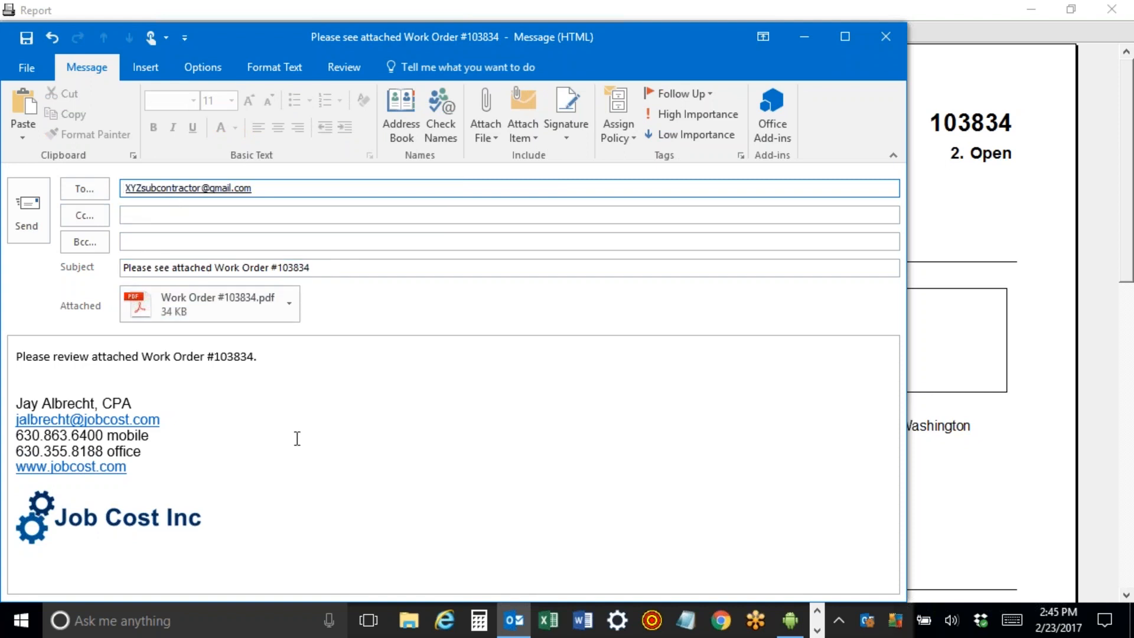
Close the e-mail without saving and dismiss the Outlook data file error.
{"action": "left_click", "coordinate": [885, 38]}
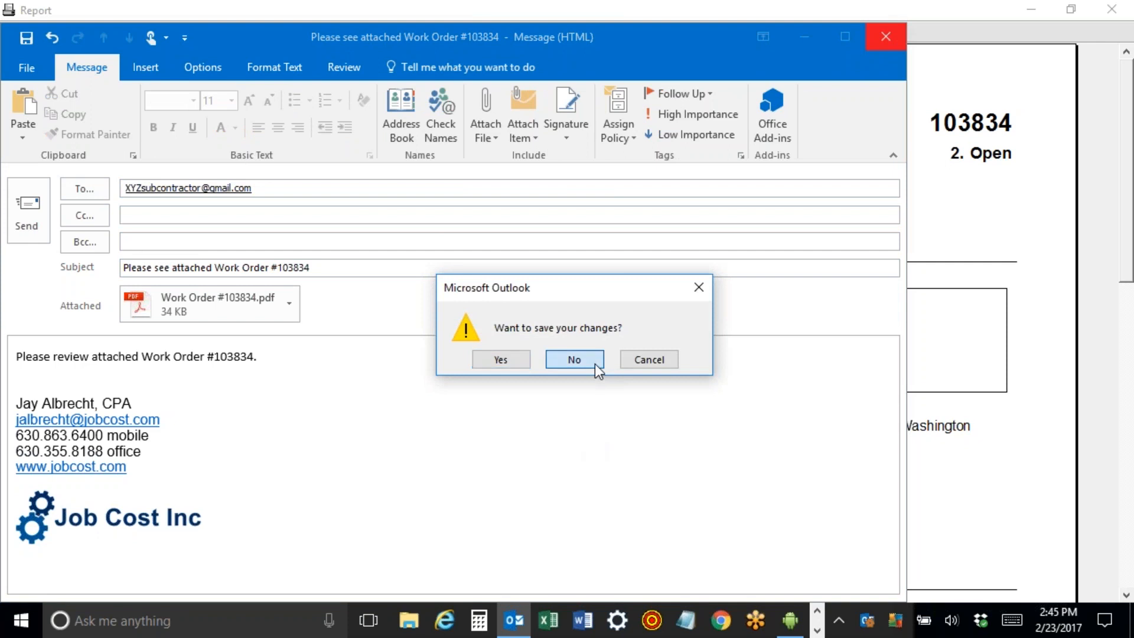
{"action": "left_click", "coordinate": [574, 360]}
{"action": "key", "text": "Return"}
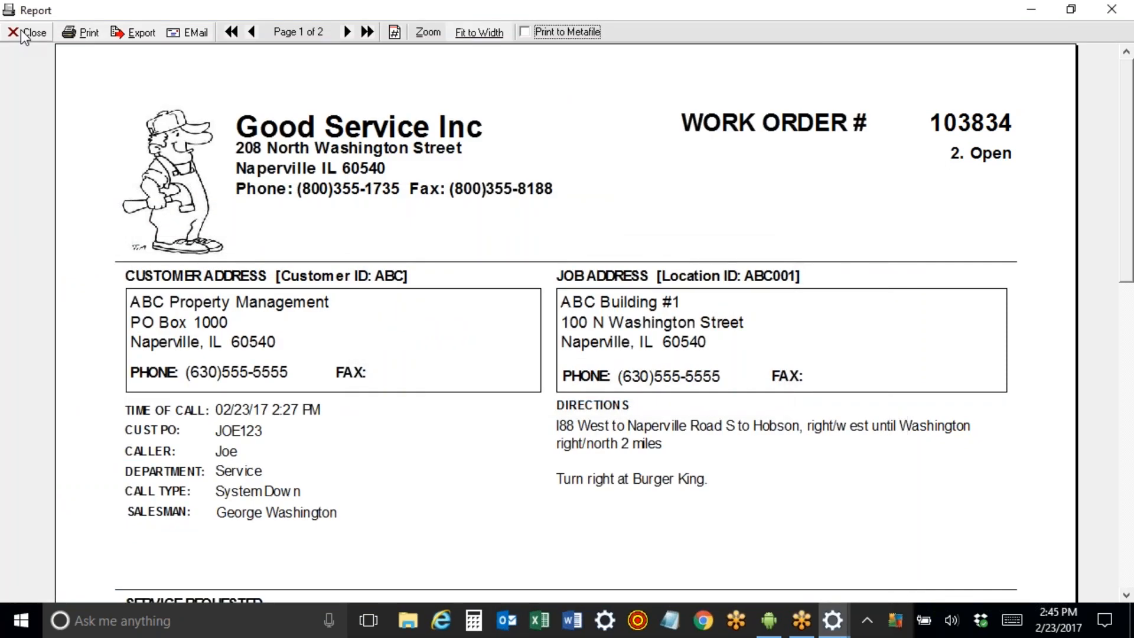
Close the report preview and mark Generator GE 2000 as serviced on call 103834.
{"action": "left_click_drag", "start_coordinate": [1125, 88], "coordinate": [1125, 398]}
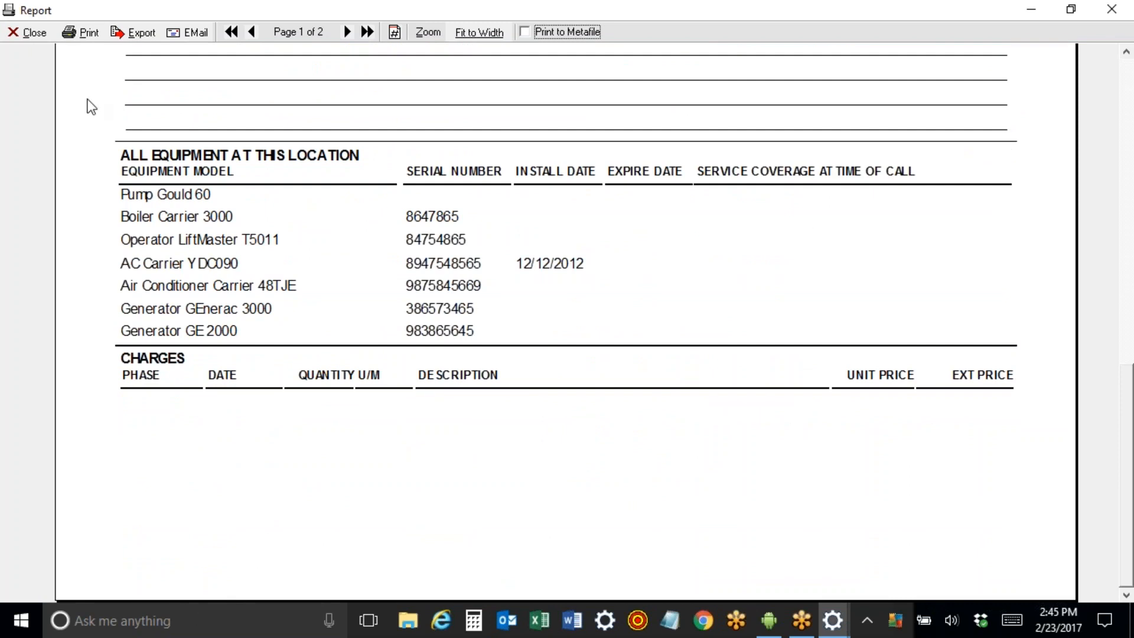
{"action": "left_click", "coordinate": [28, 33]}
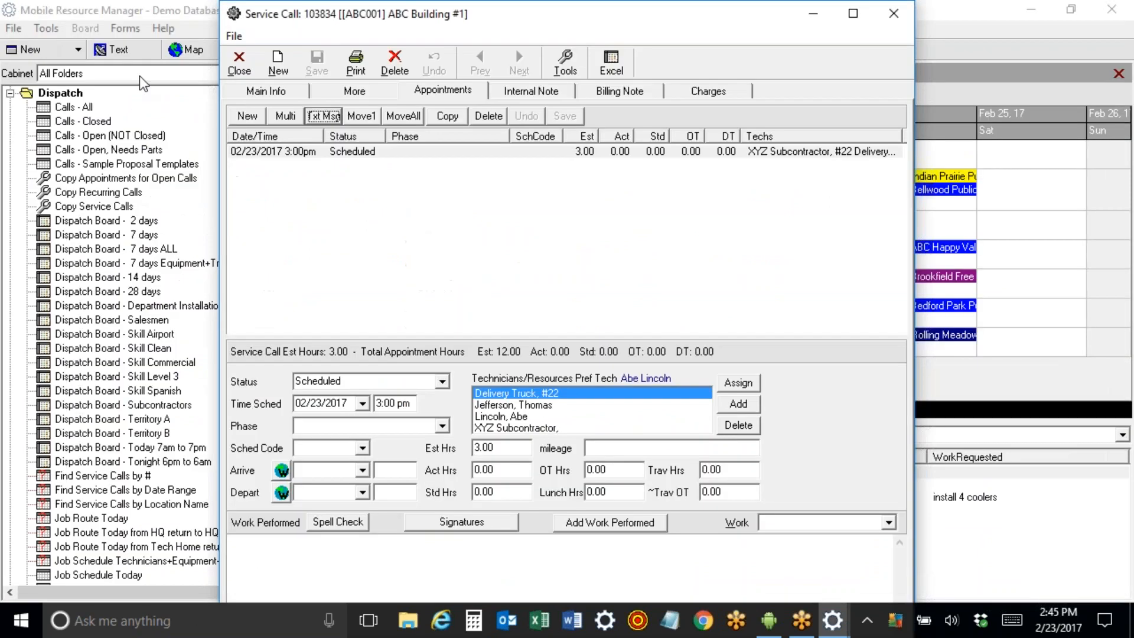
{"action": "left_click", "coordinate": [343, 94]}
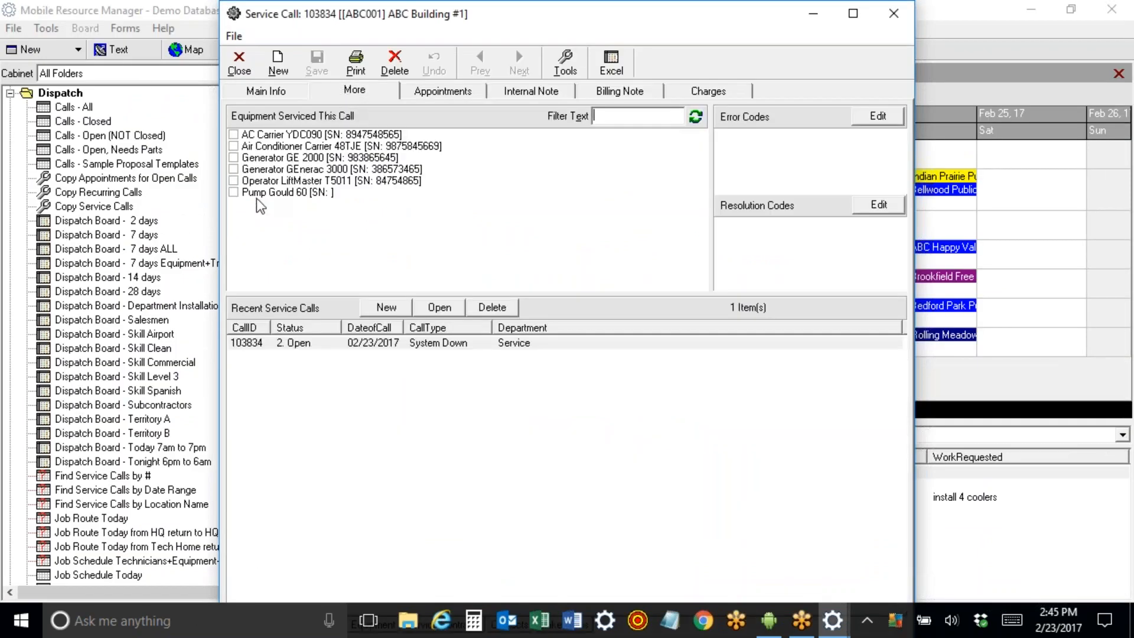
{"action": "left_click", "coordinate": [234, 157]}
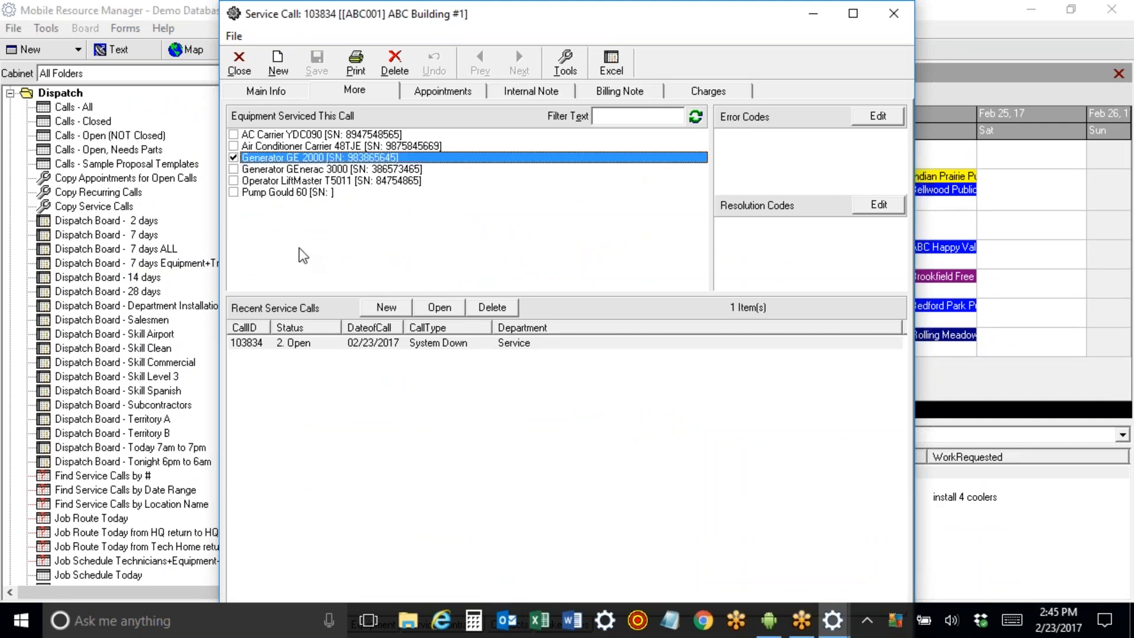
Preview the Equipment Serviced work order printout, scroll through it, and close it.
{"action": "left_click", "coordinate": [356, 63]}
{"action": "left_click", "coordinate": [370, 91]}
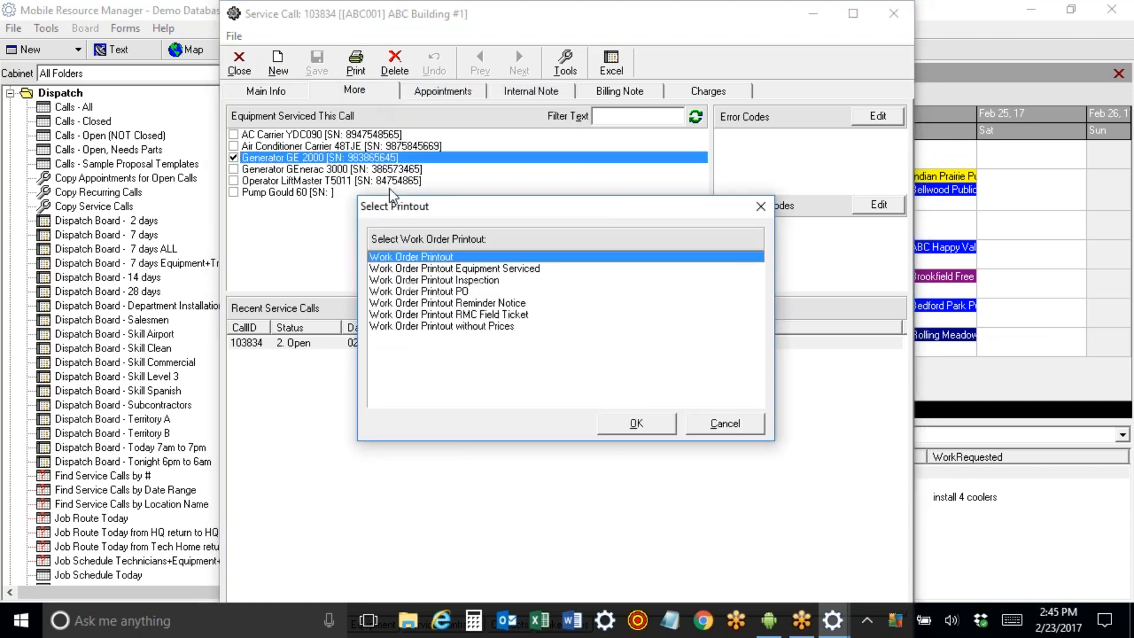
{"action": "left_click", "coordinate": [480, 269]}
{"action": "left_click", "coordinate": [637, 423]}
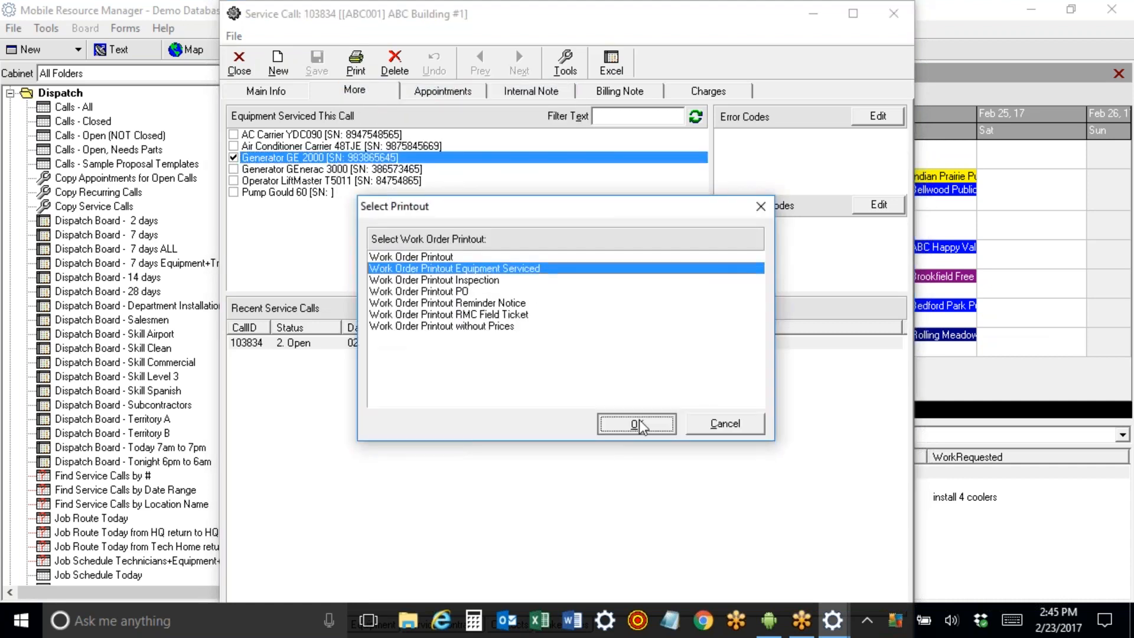
{"action": "left_click_drag", "start_coordinate": [1127, 59], "coordinate": [1129, 353]}
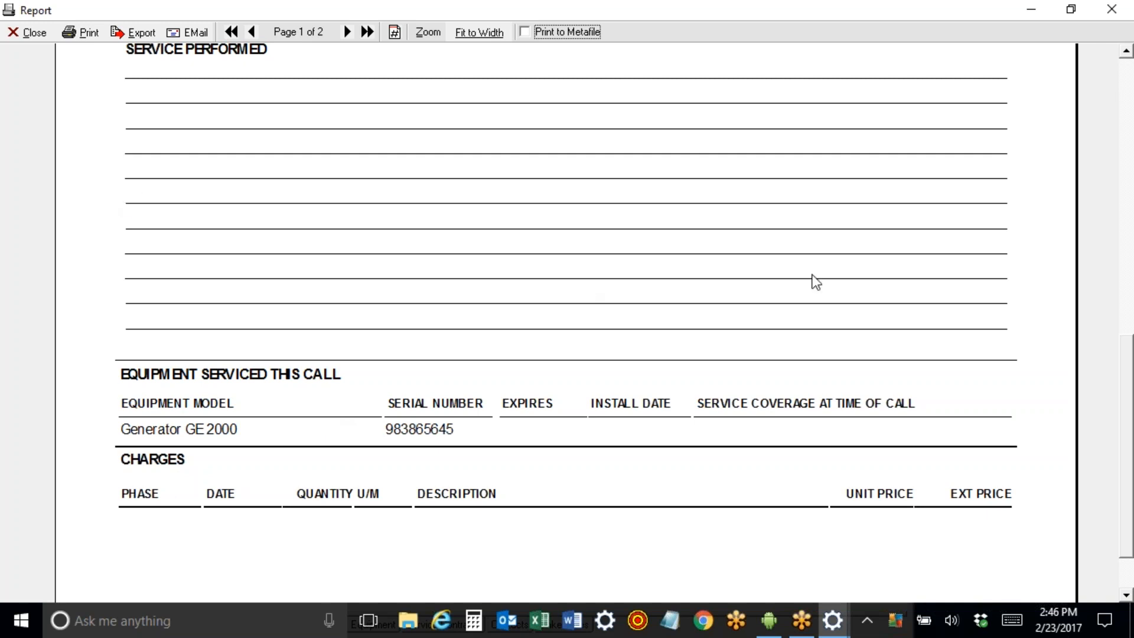
{"action": "left_click_drag", "start_coordinate": [1128, 511], "coordinate": [1128, 227]}
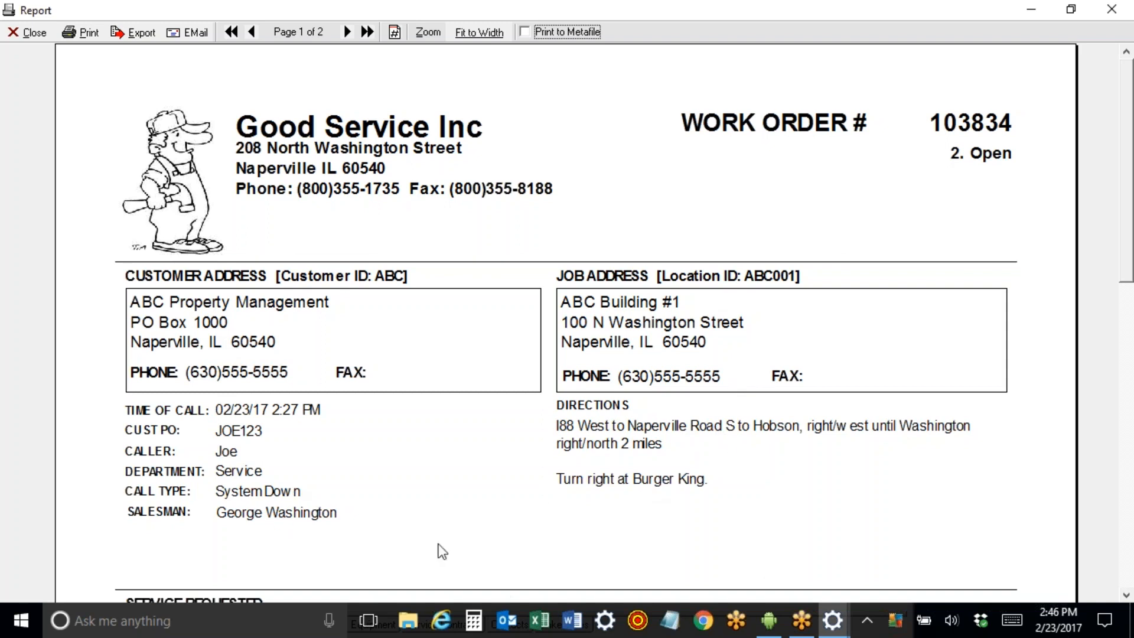
{"action": "mouse_move", "coordinate": [1127, 78]}
{"action": "left_mouse_down"}
{"action": "mouse_move", "coordinate": [1132, 279]}
{"action": "mouse_move", "coordinate": [1132, 70]}
{"action": "left_mouse_up"}
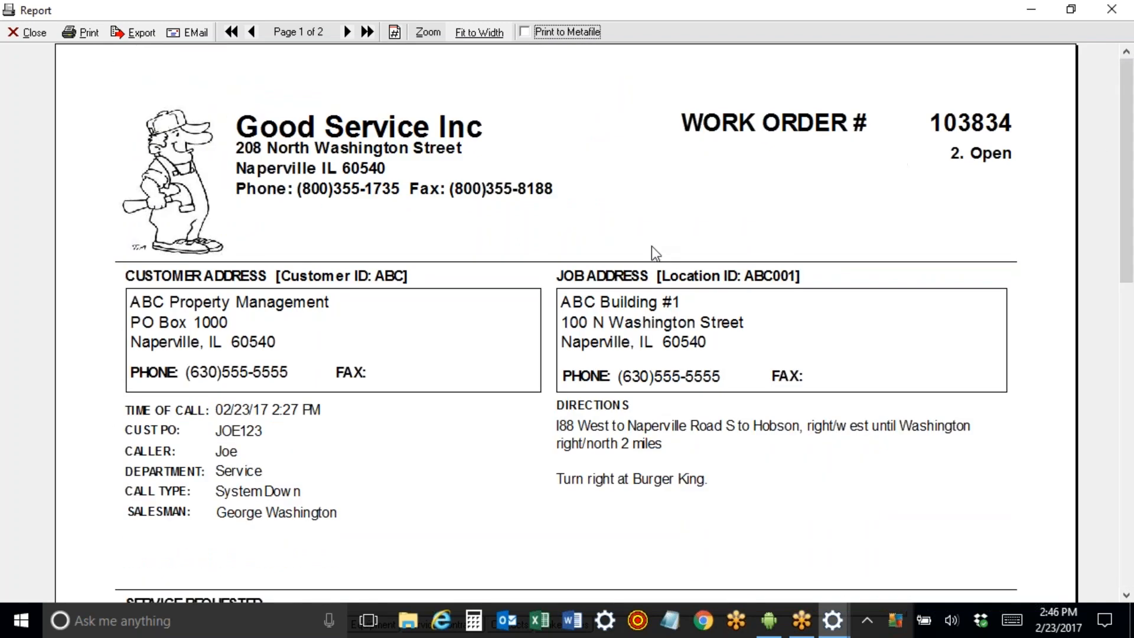
{"action": "left_click", "coordinate": [32, 33]}
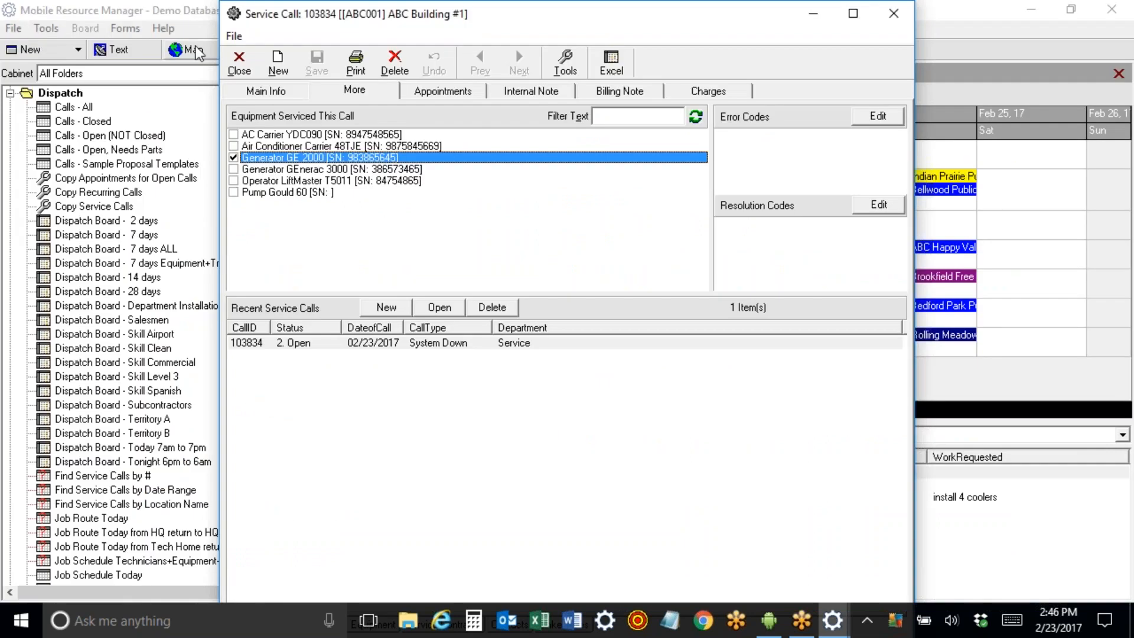
Preview the Inspection work order printout, then close it.
{"action": "left_click", "coordinate": [353, 66]}
{"action": "left_click", "coordinate": [381, 91]}
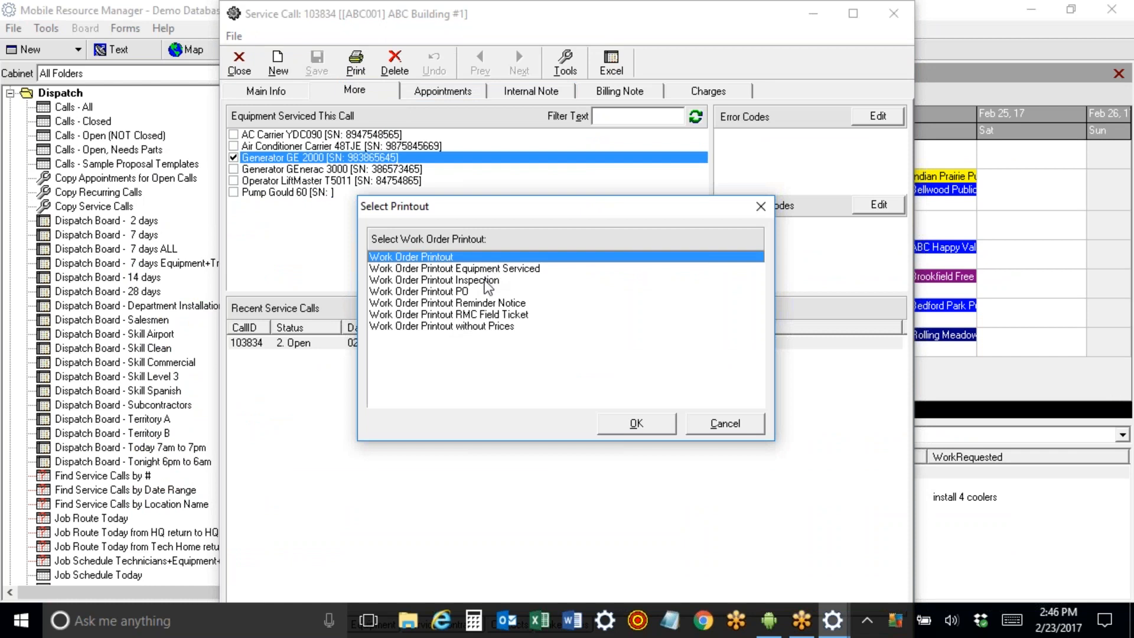
{"action": "left_click", "coordinate": [484, 282]}
{"action": "left_click", "coordinate": [637, 424]}
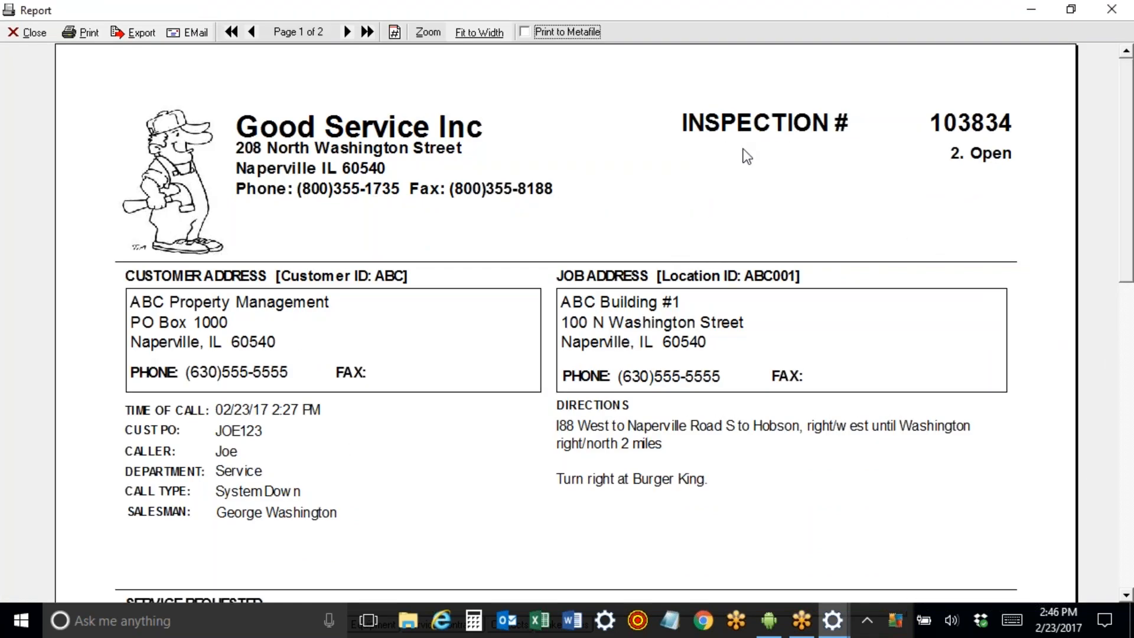
{"action": "left_click", "coordinate": [21, 33]}
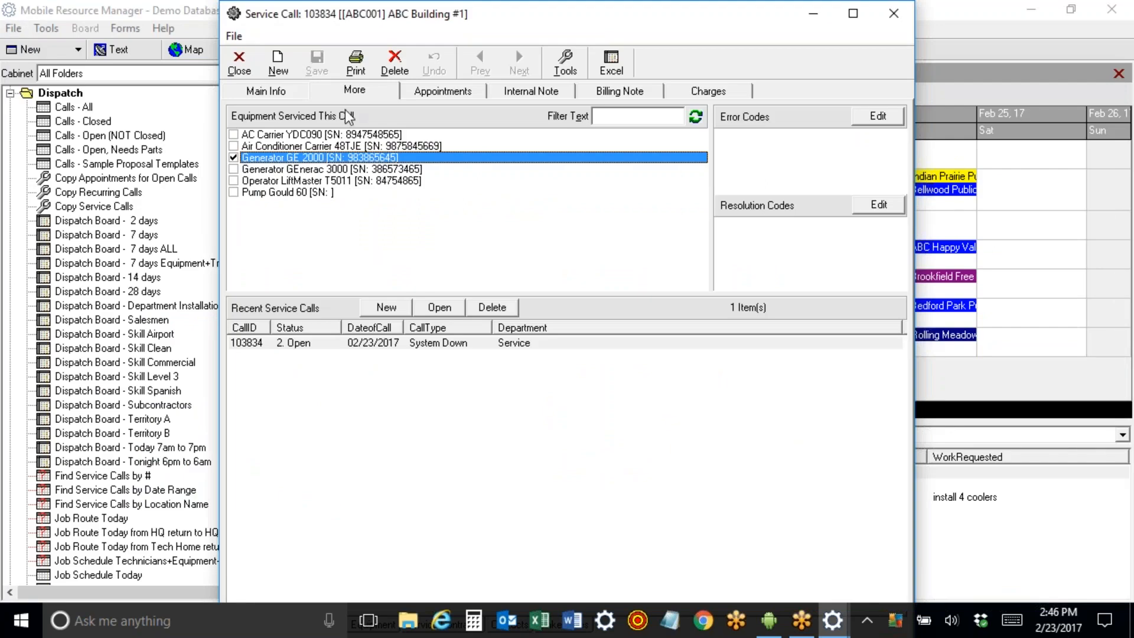
Preview the PO work order printout as Purchase Order #103834, then close it.
{"action": "left_click", "coordinate": [355, 61]}
{"action": "left_click", "coordinate": [396, 130]}
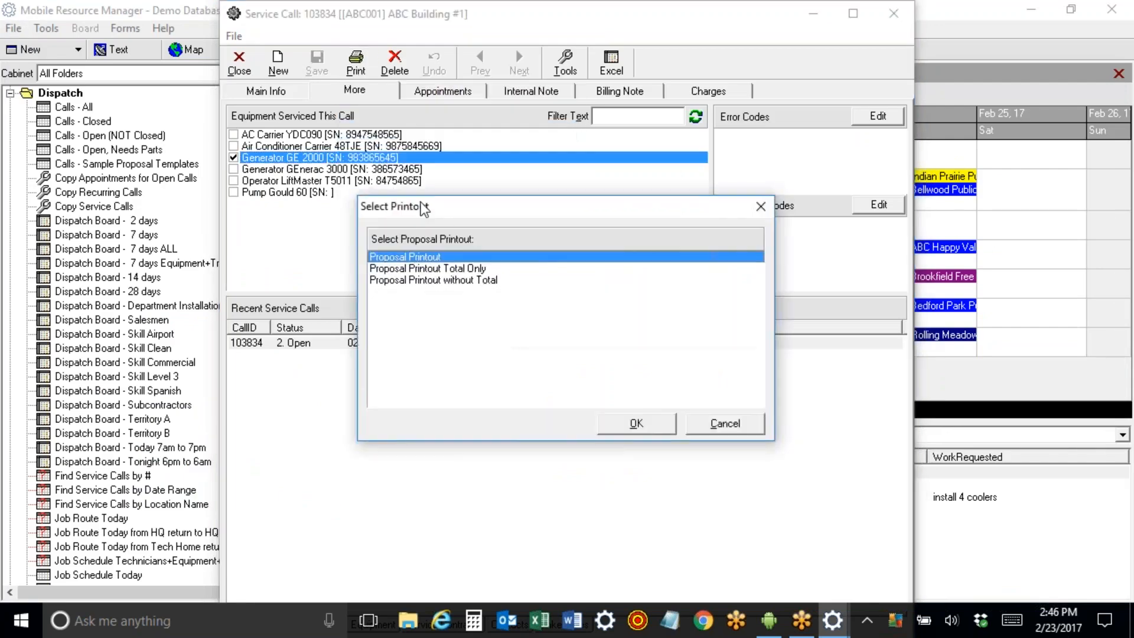
{"action": "left_click", "coordinate": [724, 423]}
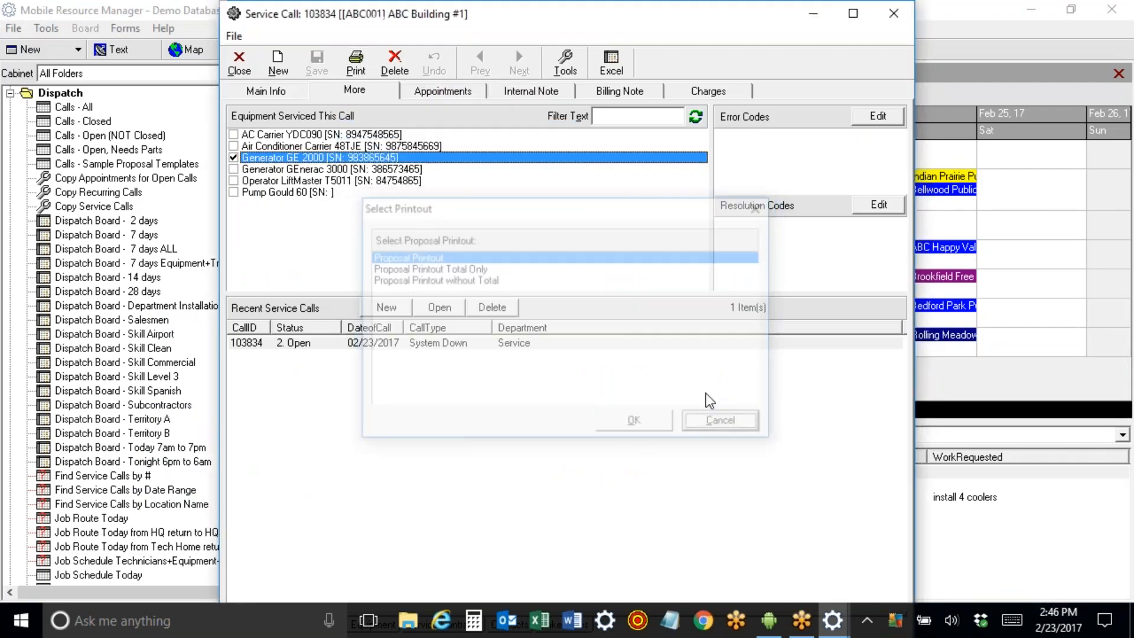
{"action": "left_click", "coordinate": [356, 62]}
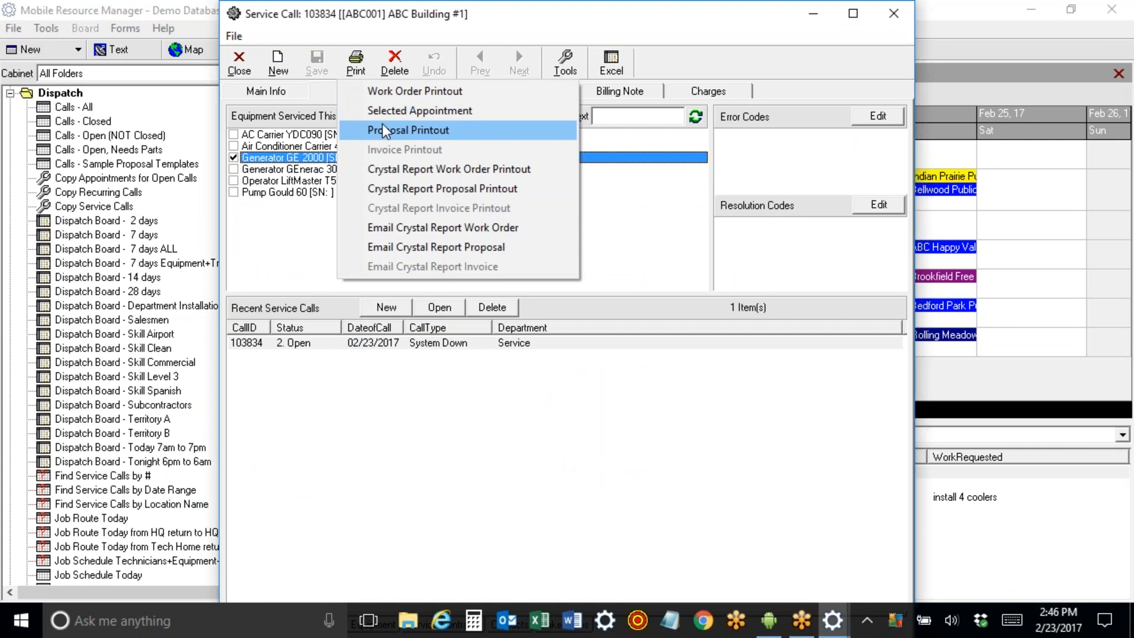
{"action": "left_click", "coordinate": [387, 89]}
{"action": "left_click", "coordinate": [449, 291]}
{"action": "left_click", "coordinate": [658, 426]}
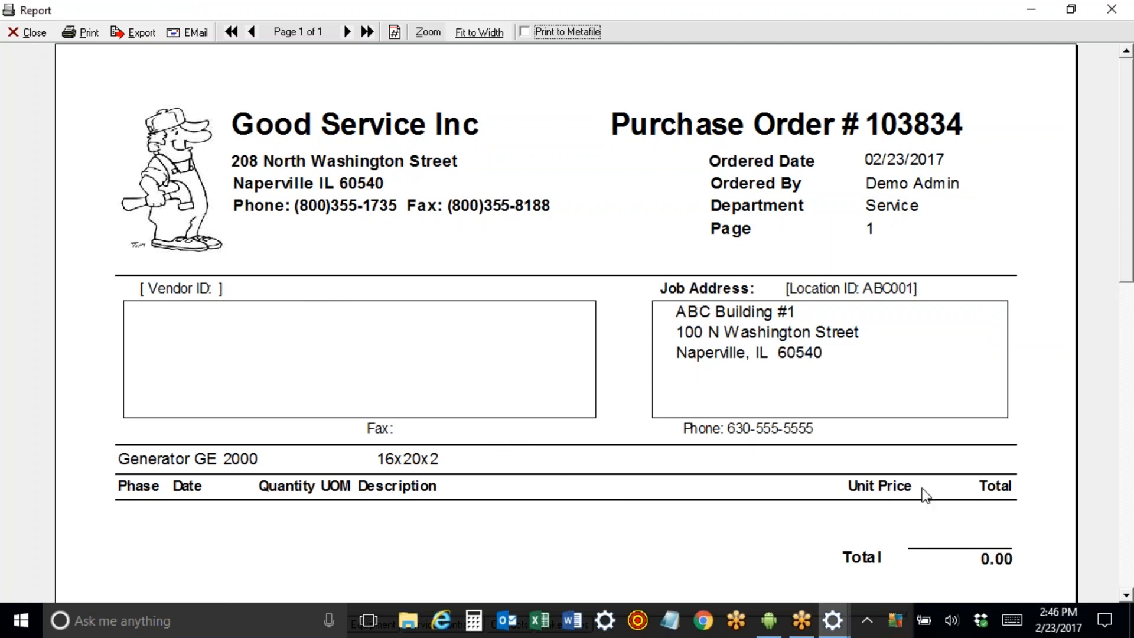
{"action": "left_click", "coordinate": [28, 33]}
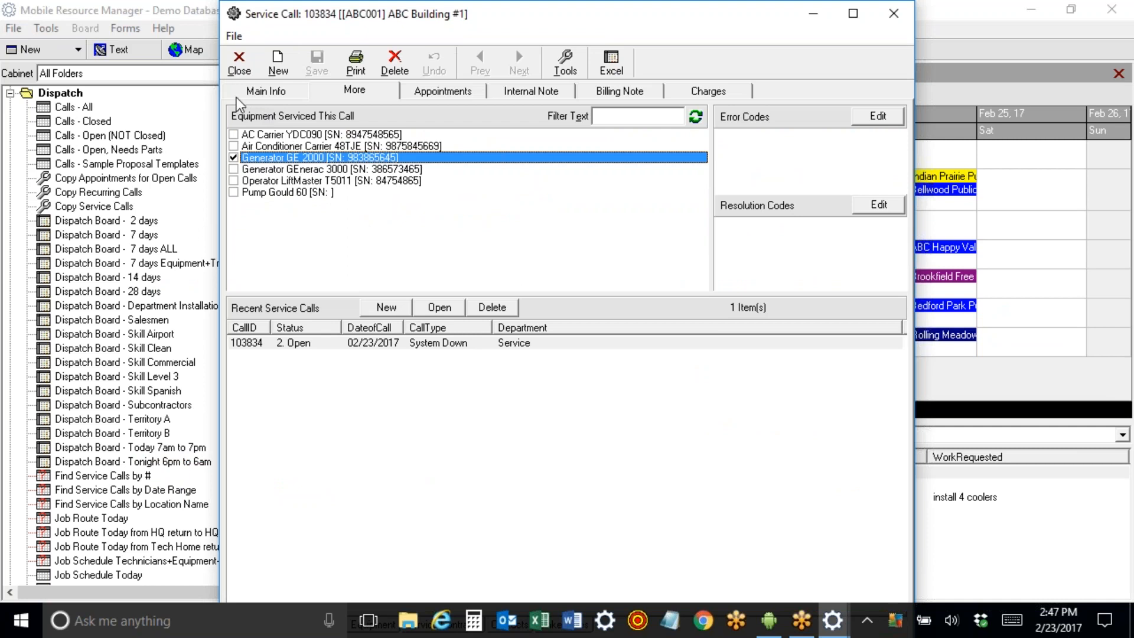
Close call 103834 and open Sample Proposal C from the Sample Proposal Templates calls.
{"action": "left_click", "coordinate": [239, 62]}
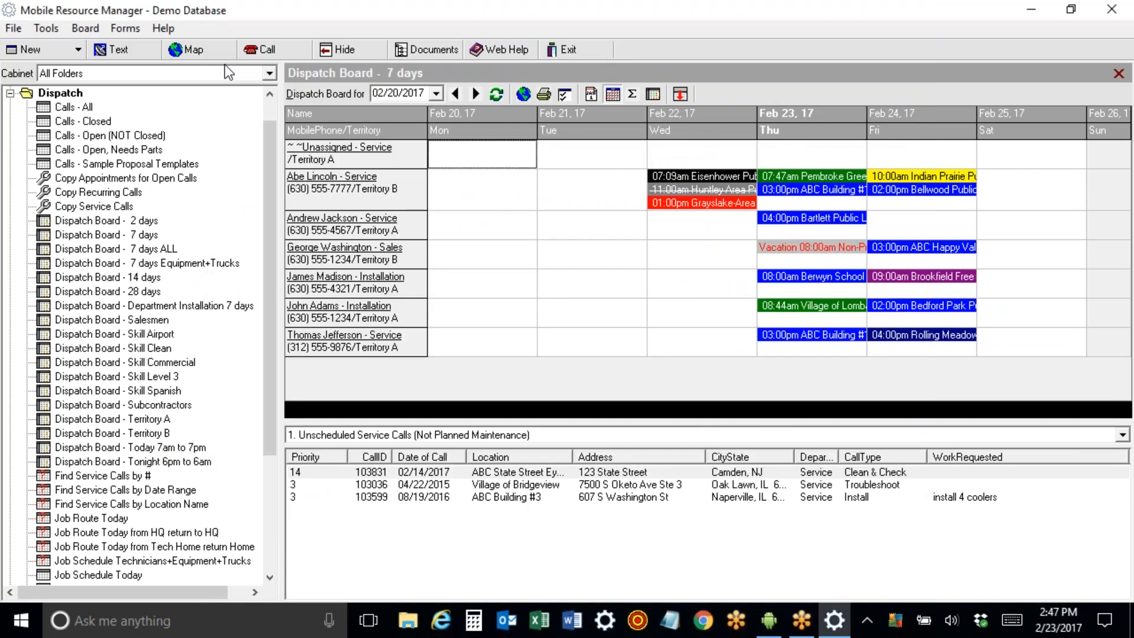
{"action": "mouse_move", "coordinate": [804, 182]}
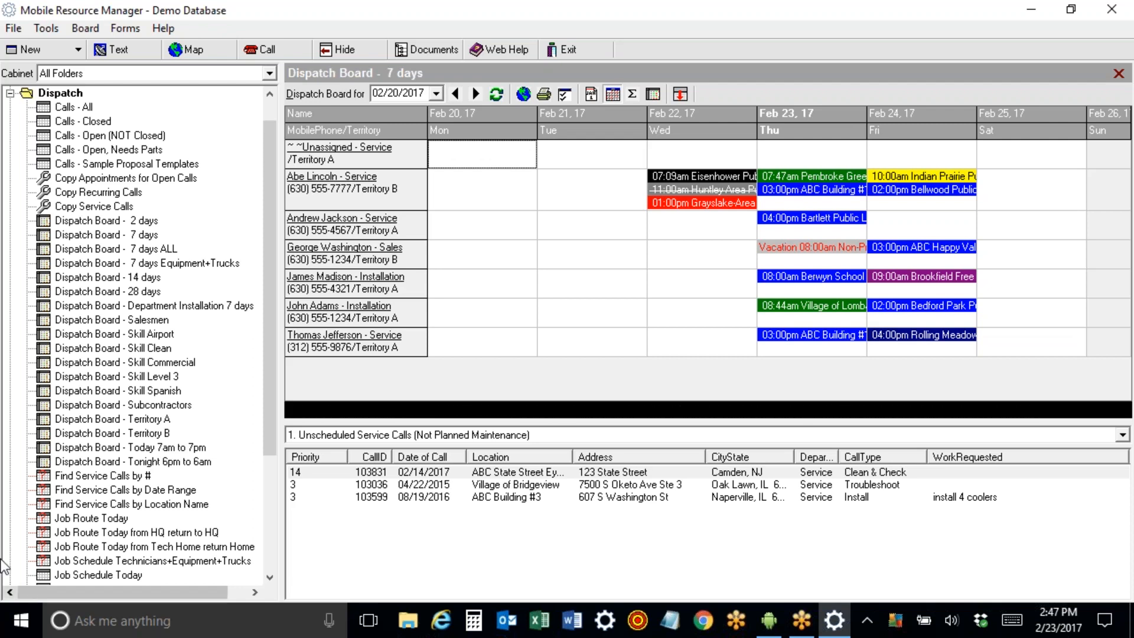
{"action": "left_click", "coordinate": [127, 164]}
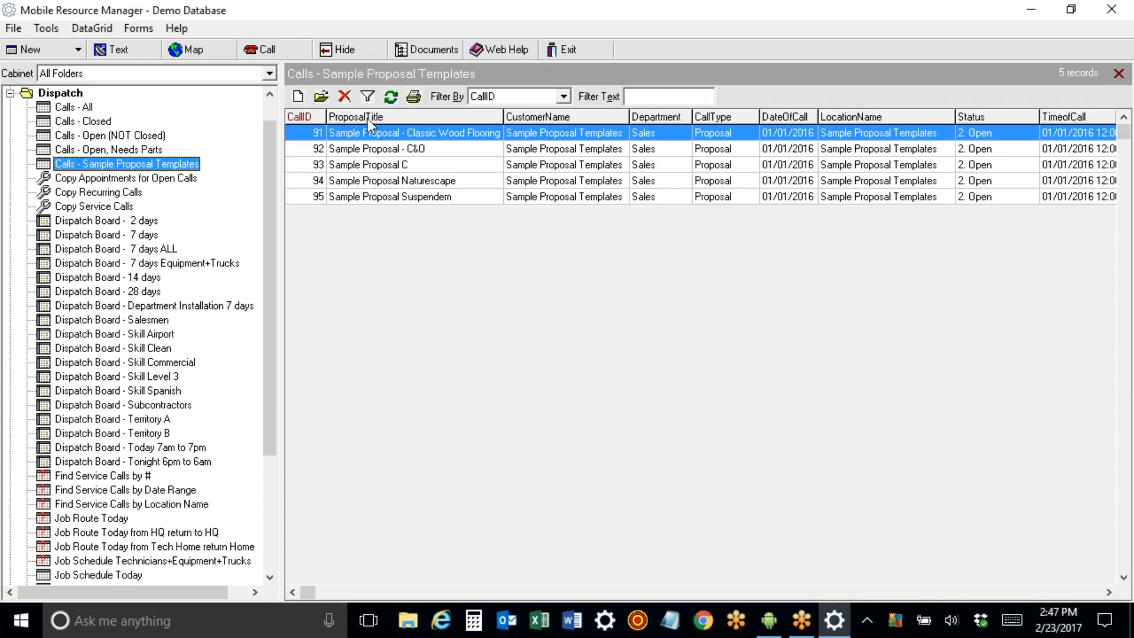
{"action": "left_click", "coordinate": [369, 166]}
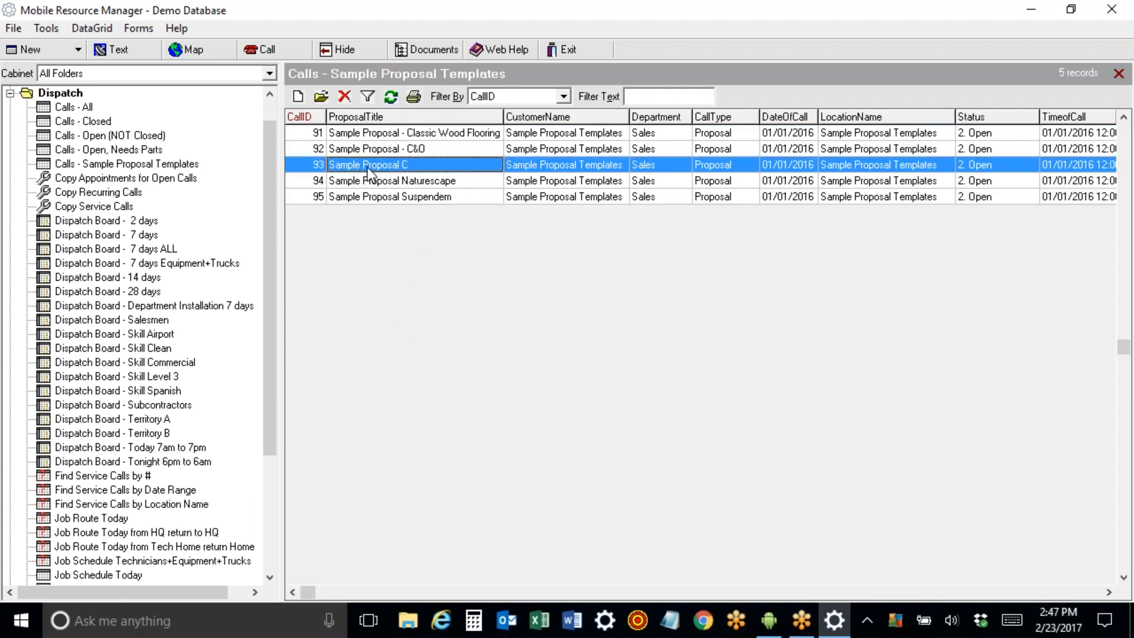
{"action": "double_click", "coordinate": [369, 170]}
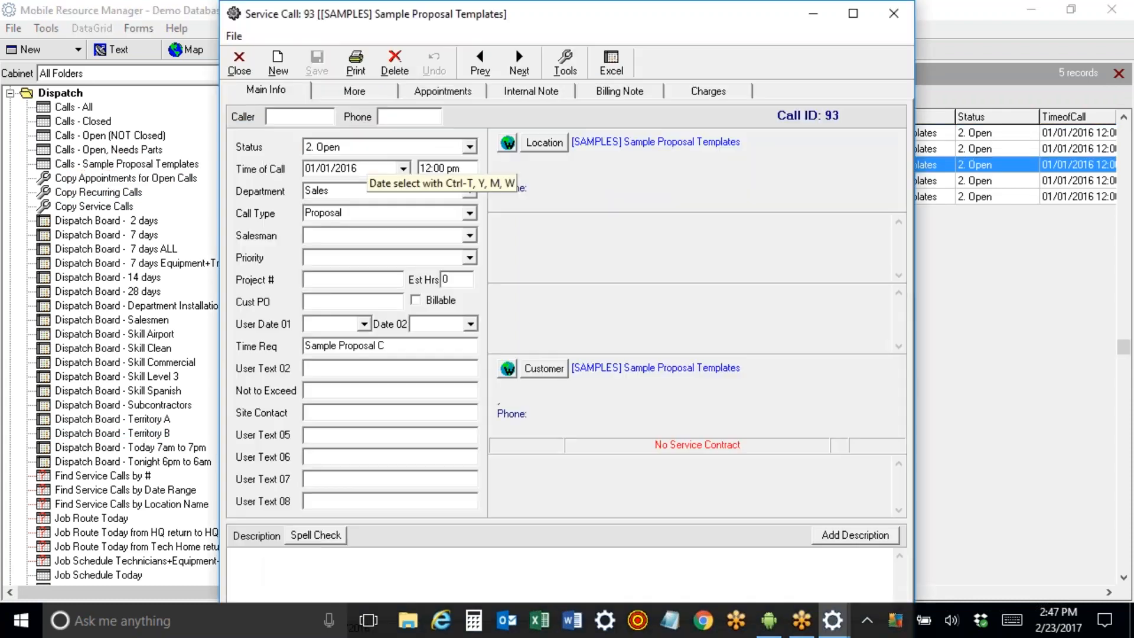
Review Sample Proposal C's labor, material and trip charges and its proposal printout, then return to the dispatch board.
{"action": "left_click", "coordinate": [732, 93]}
{"action": "left_click", "coordinate": [550, 151]}
{"action": "left_click", "coordinate": [549, 164]}
{"action": "left_click", "coordinate": [550, 176]}
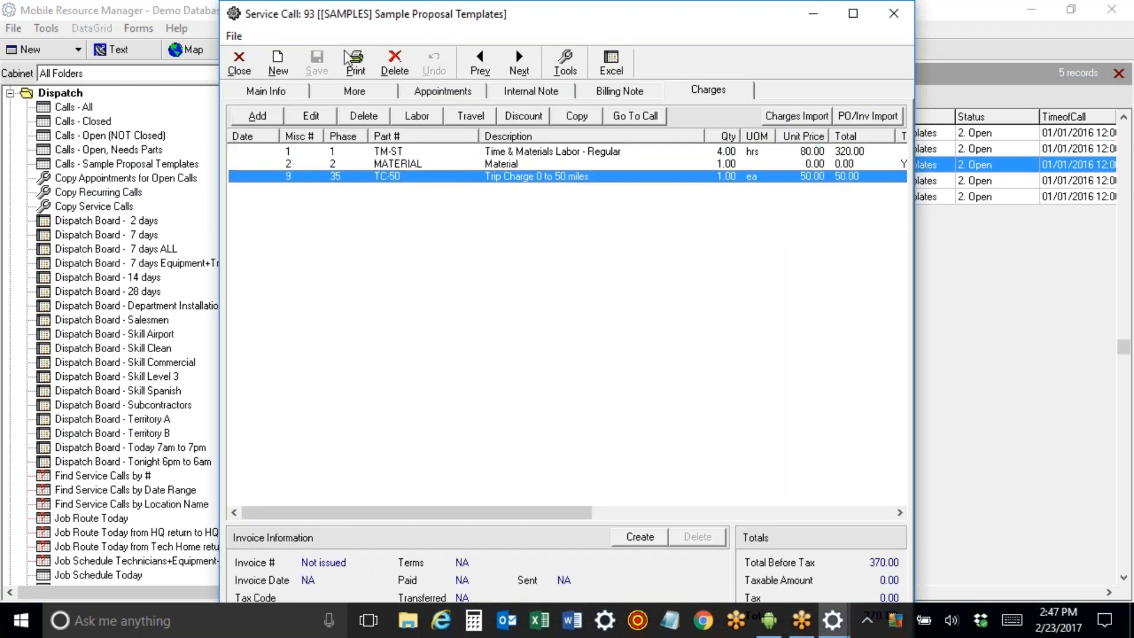
{"action": "left_click", "coordinate": [357, 69]}
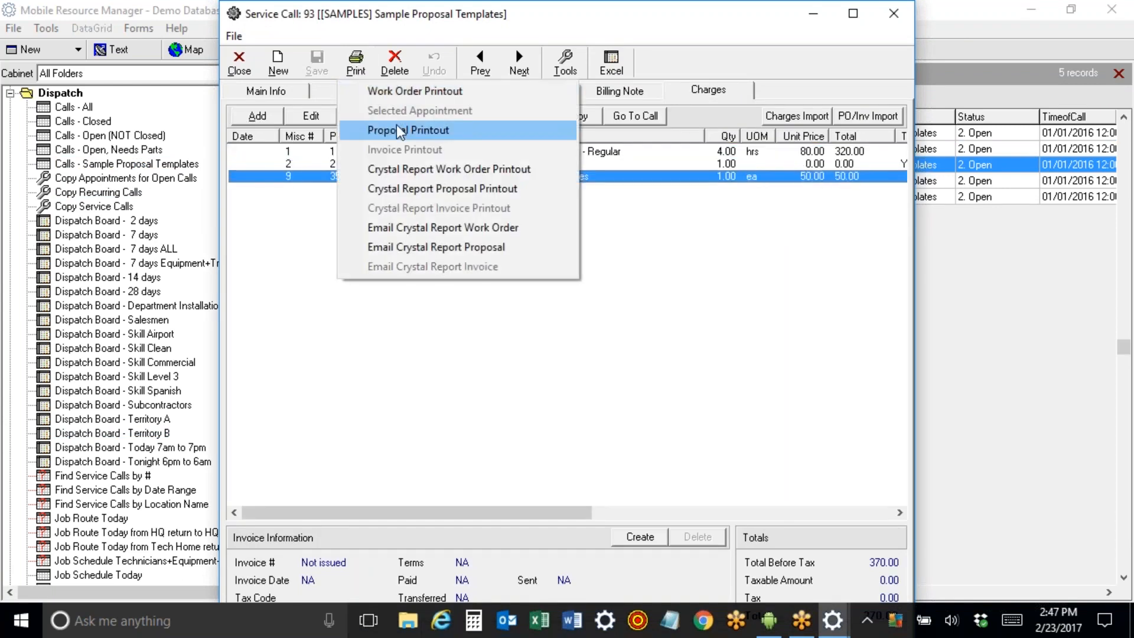
{"action": "left_click", "coordinate": [396, 125]}
{"action": "left_click", "coordinate": [636, 423]}
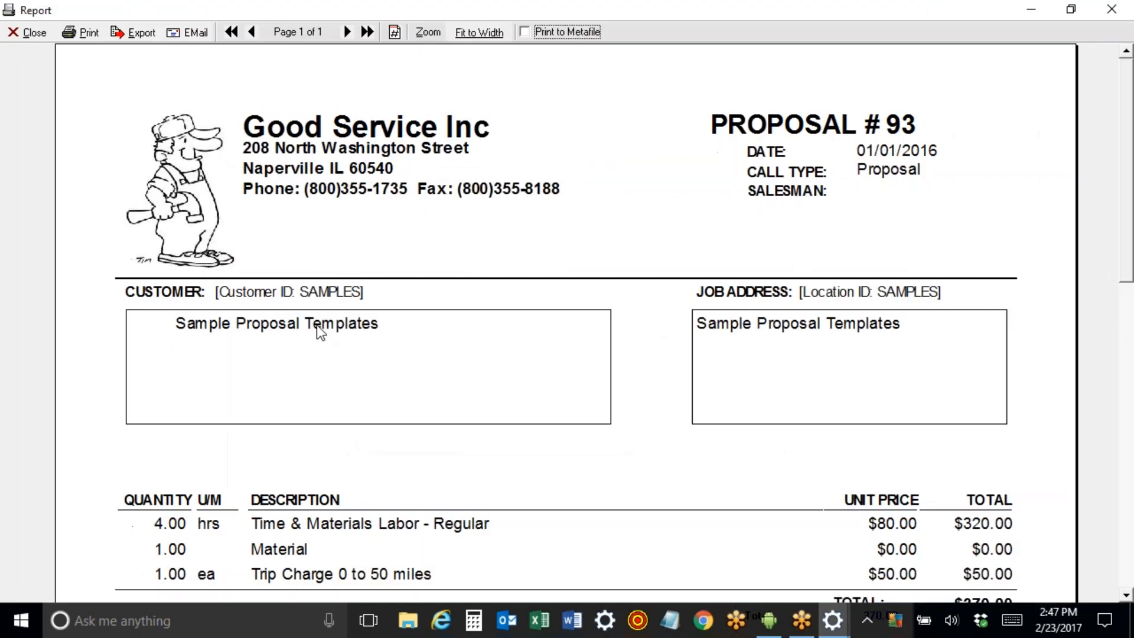
{"action": "left_click", "coordinate": [1119, 11]}
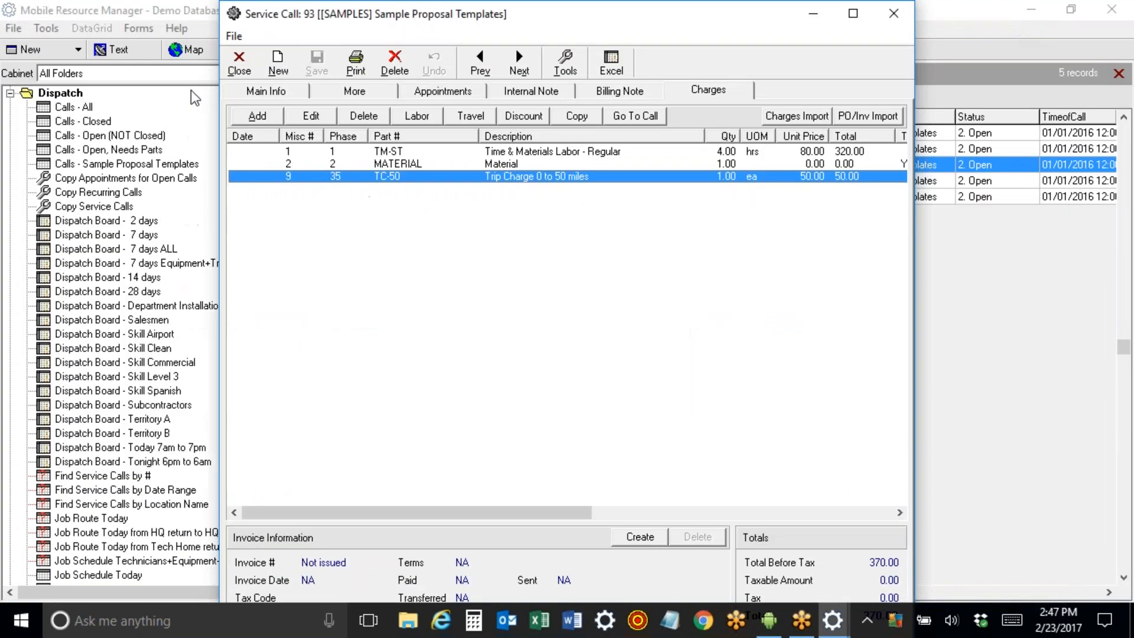
{"action": "left_click", "coordinate": [237, 49]}
{"action": "left_click", "coordinate": [94, 235]}
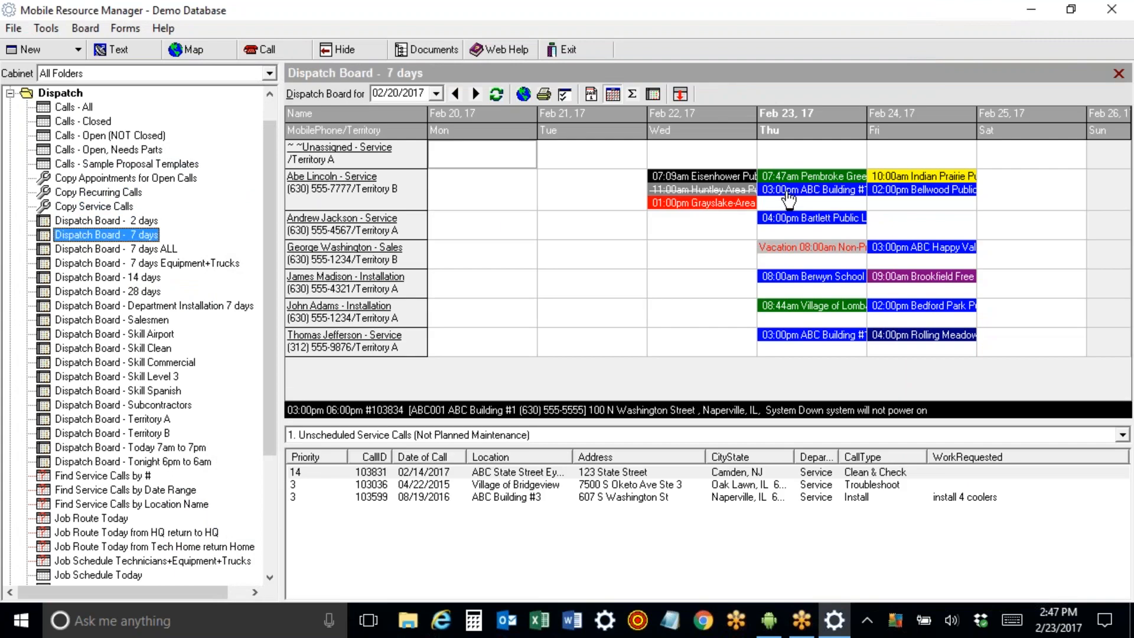
Open call 103834 and copy call 93's charges into it.
{"action": "double_click", "coordinate": [787, 193]}
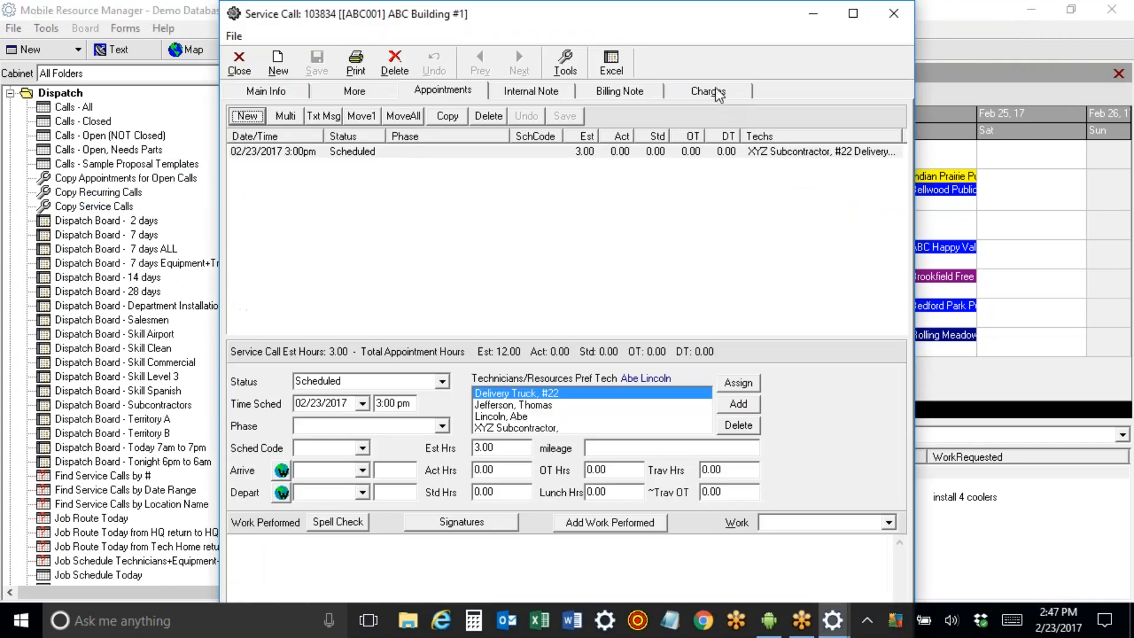
{"action": "left_click", "coordinate": [711, 91]}
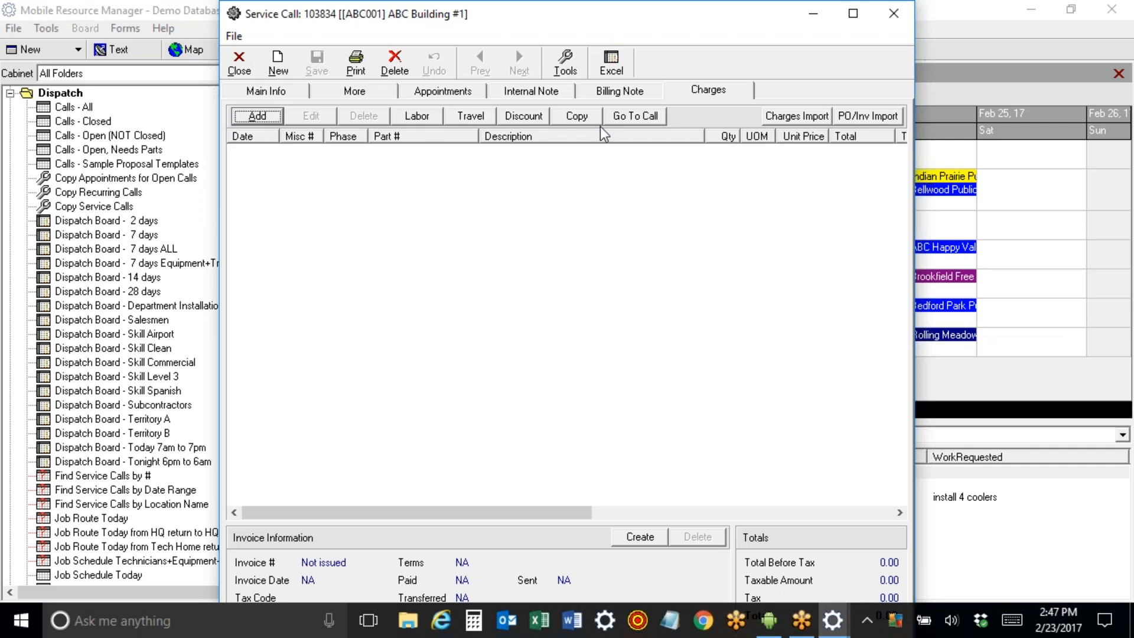
{"action": "left_click", "coordinate": [572, 116]}
{"action": "type", "text": "93"}
{"action": "key", "text": "Return"}
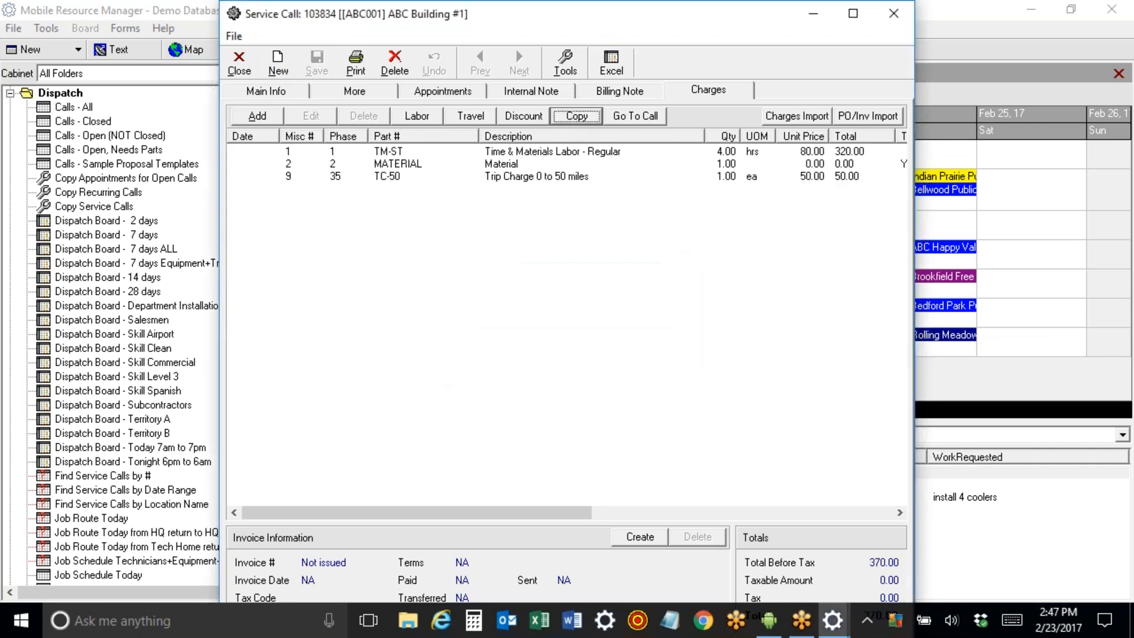
Set the Time & Materials labor line to 5 hours at 85.00.
{"action": "double_click", "coordinate": [506, 153]}
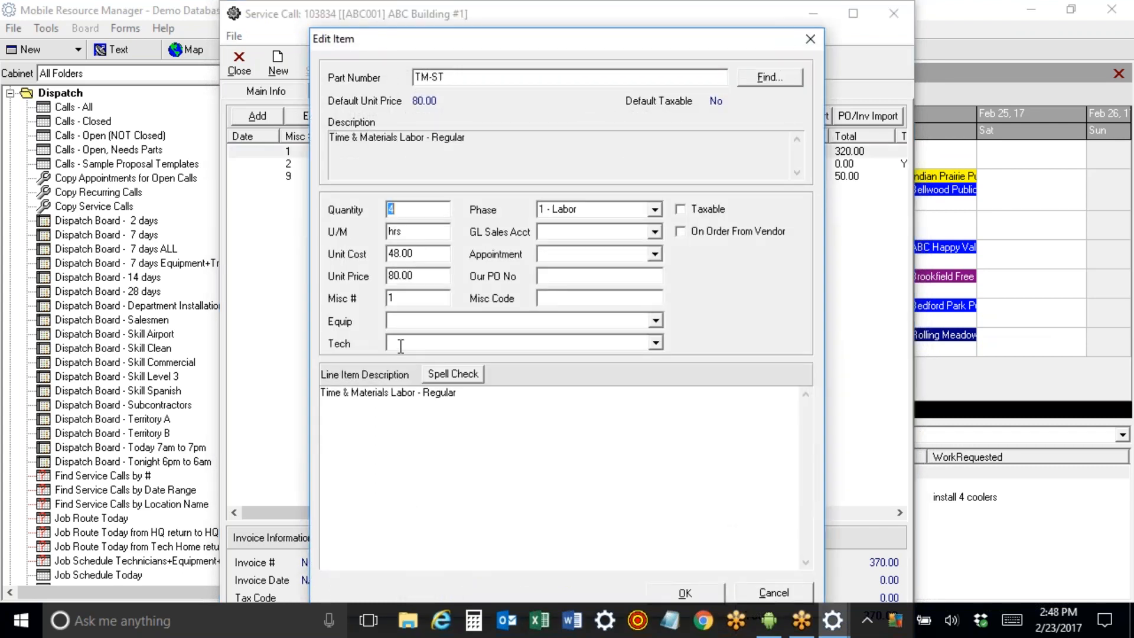
{"action": "type", "text": "5"}
{"action": "key", "text": "Tab"}
{"action": "type", "text": "85"}
{"action": "left_click", "coordinate": [710, 597]}
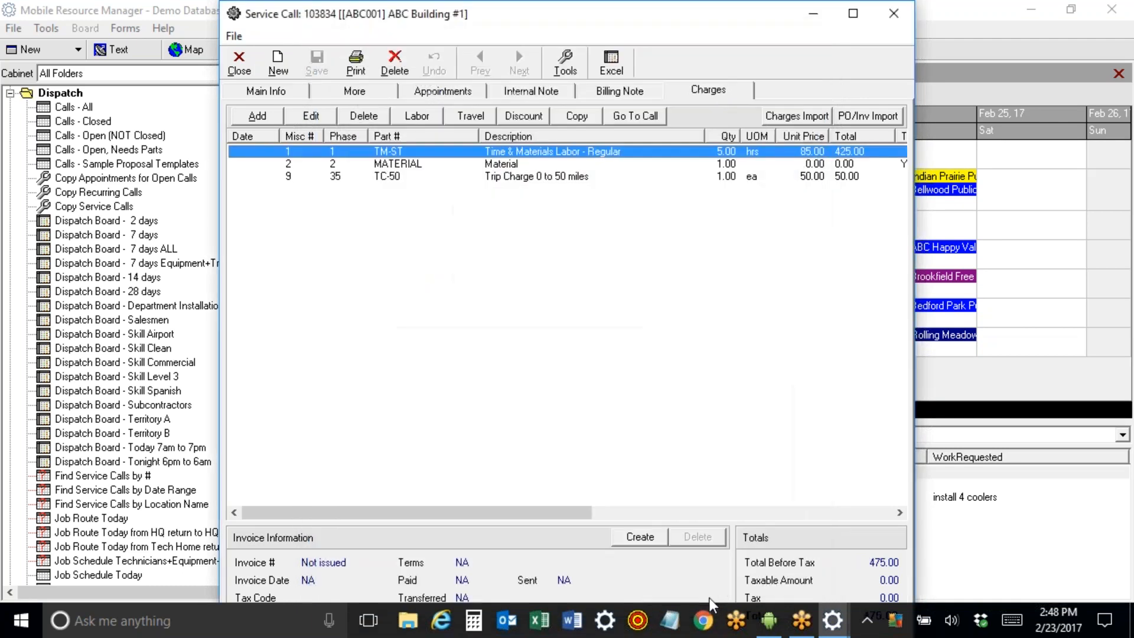
Change the MATERIAL charge line's unit price to 777.00.
{"action": "double_click", "coordinate": [501, 164]}
{"action": "double_click", "coordinate": [389, 276]}
{"action": "type", "text": "777"}
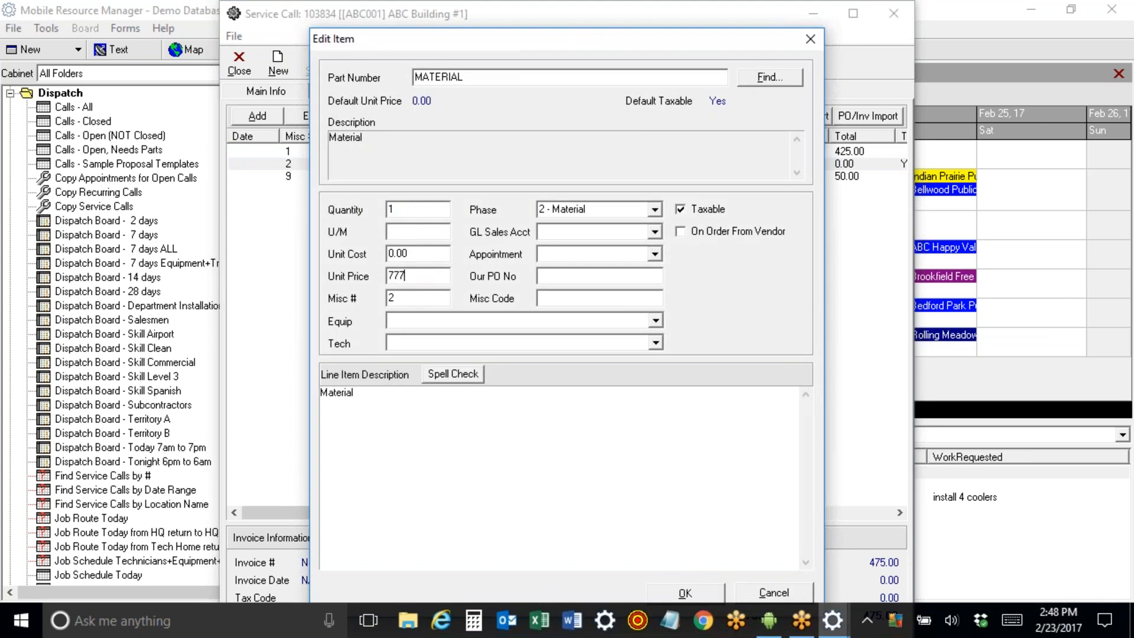
{"action": "left_click", "coordinate": [682, 598]}
{"action": "left_click", "coordinate": [356, 62]}
{"action": "left_click", "coordinate": [384, 129]}
Review the standard Proposal #103834 preview, then close it.
{"action": "left_click", "coordinate": [636, 423]}
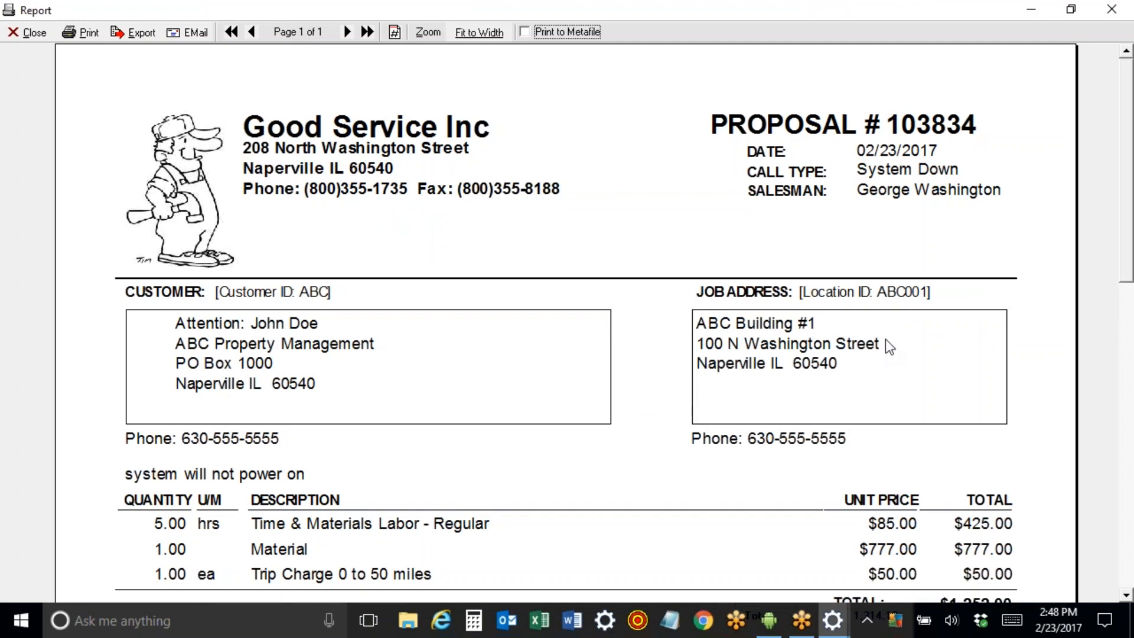
{"action": "scroll", "coordinate": [399, 373], "scroll_direction": "down", "scroll_amount": 3}
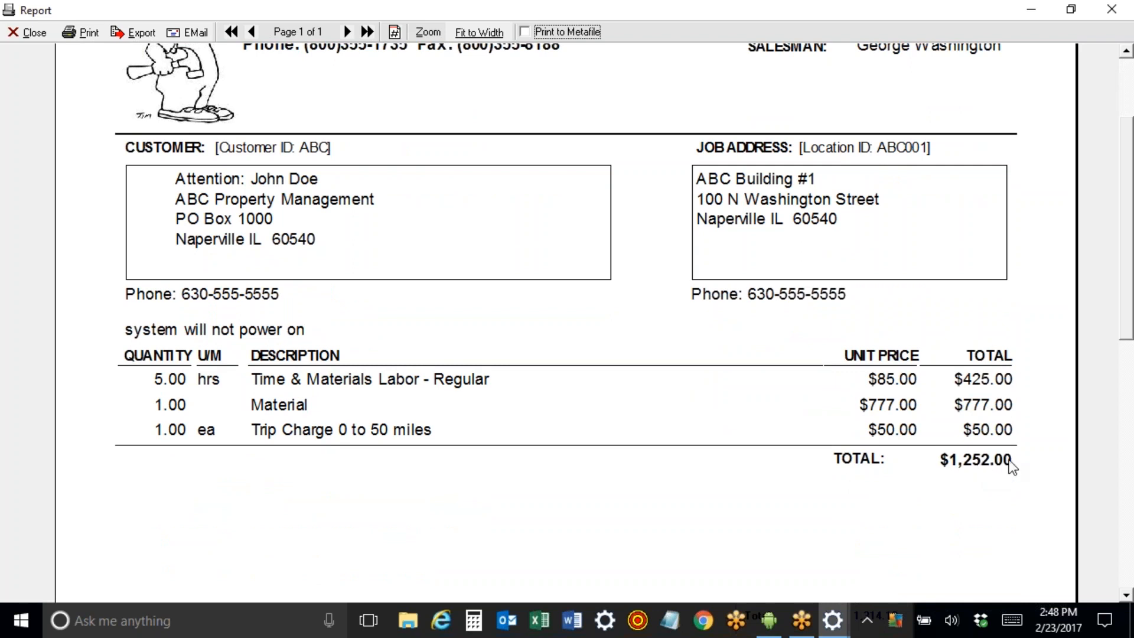
{"action": "left_click", "coordinate": [28, 32]}
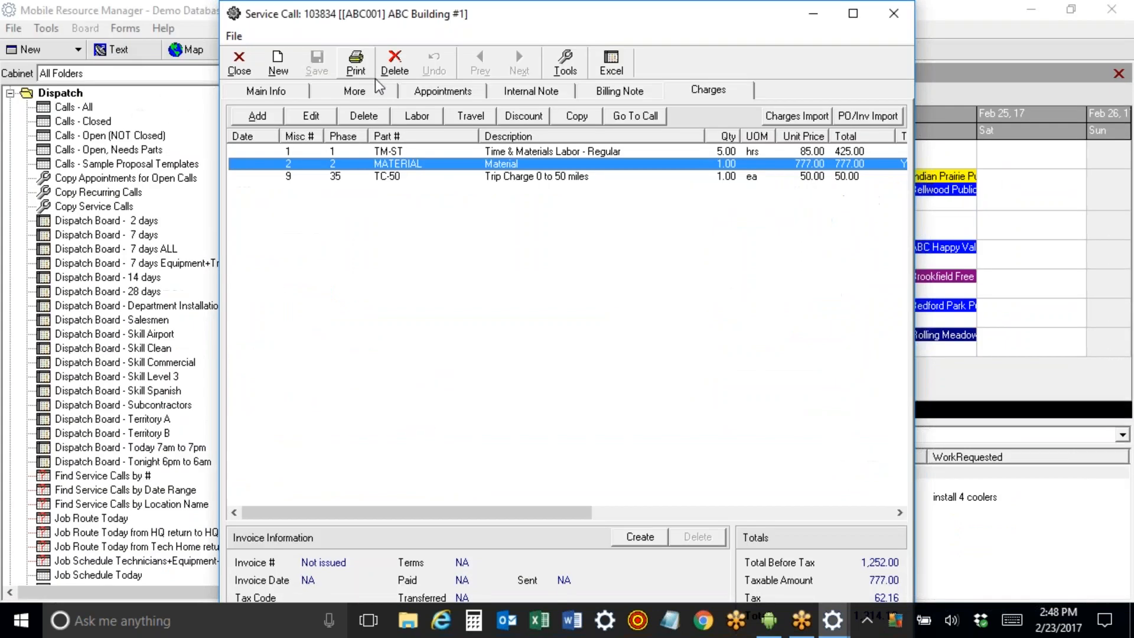
Preview the total-only proposal layout, then close it.
{"action": "left_click", "coordinate": [356, 62]}
{"action": "left_click", "coordinate": [424, 131]}
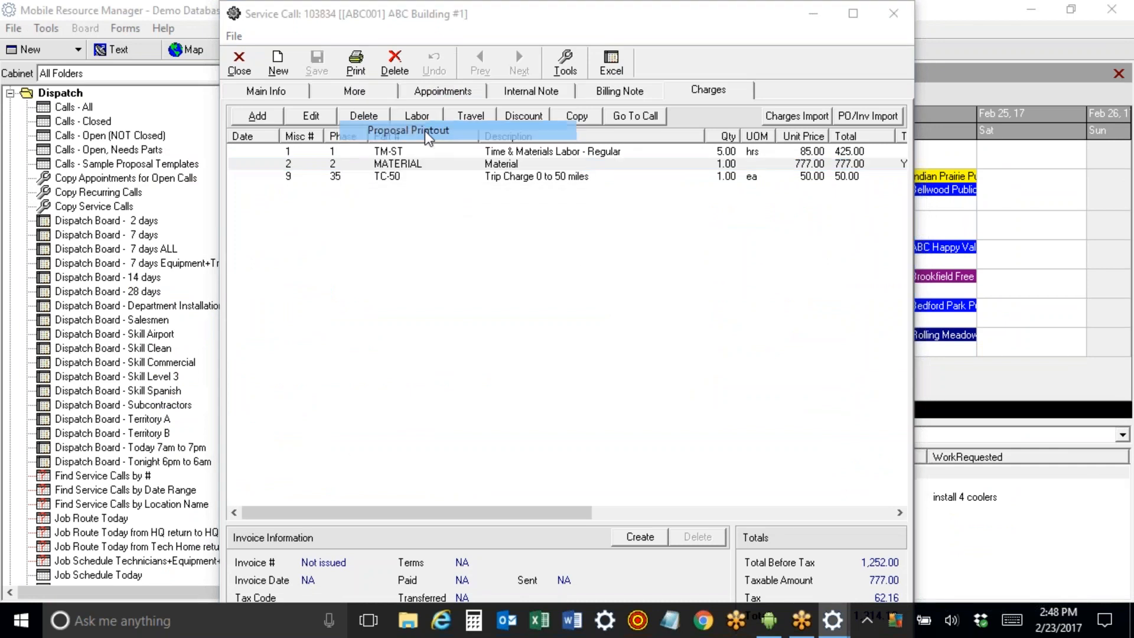
{"action": "left_click", "coordinate": [469, 268]}
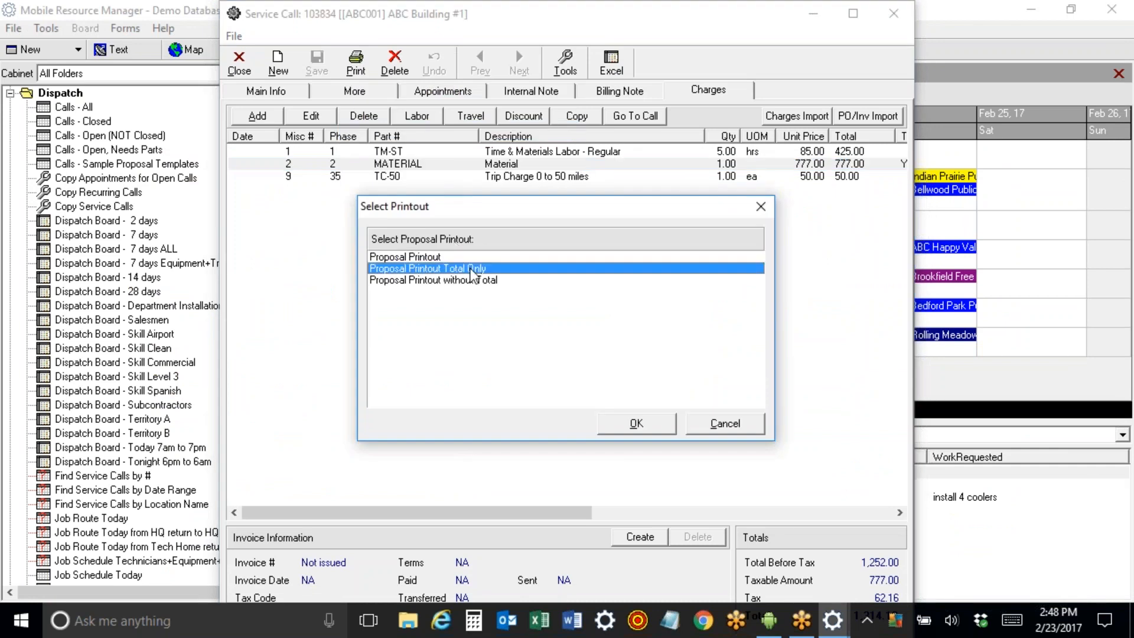
{"action": "left_click", "coordinate": [653, 423]}
{"action": "scroll", "coordinate": [631, 313], "scroll_direction": "down", "scroll_amount": 2}
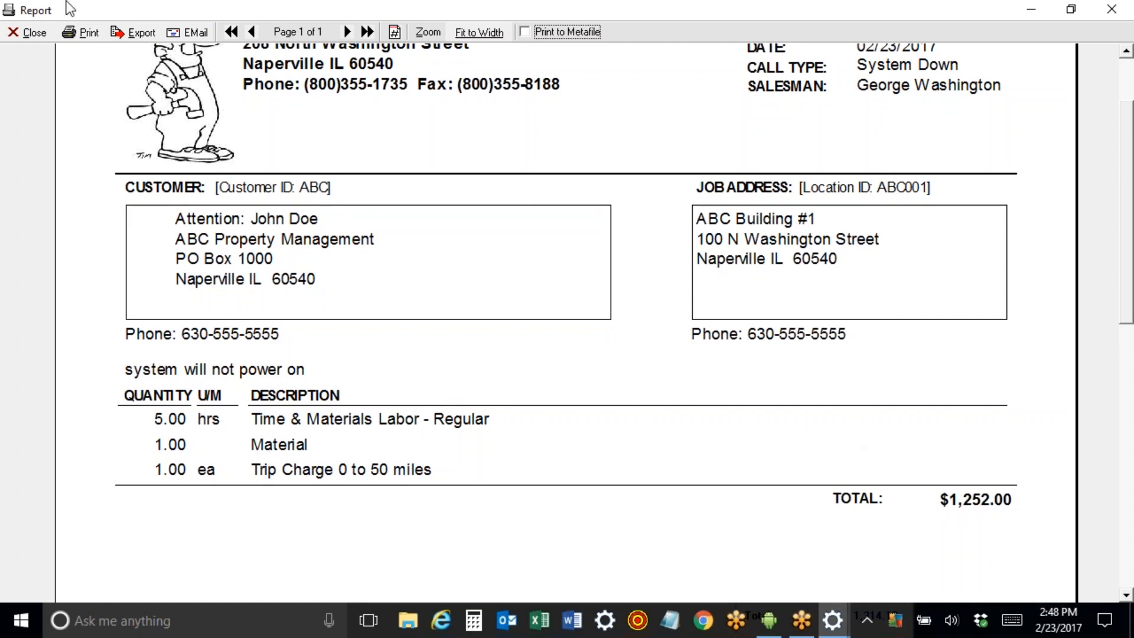
{"action": "left_click", "coordinate": [37, 33]}
Preview the proposal layout without total, then close it.
{"action": "left_click", "coordinate": [356, 62]}
{"action": "left_click", "coordinate": [384, 130]}
{"action": "left_click", "coordinate": [455, 280]}
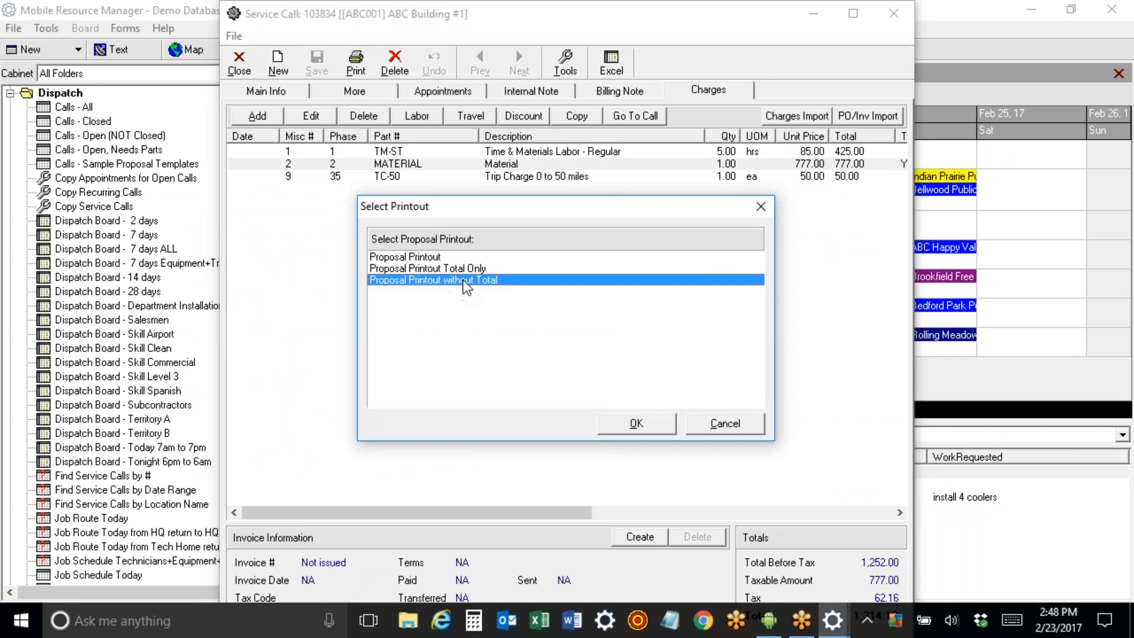
{"action": "left_click", "coordinate": [637, 424]}
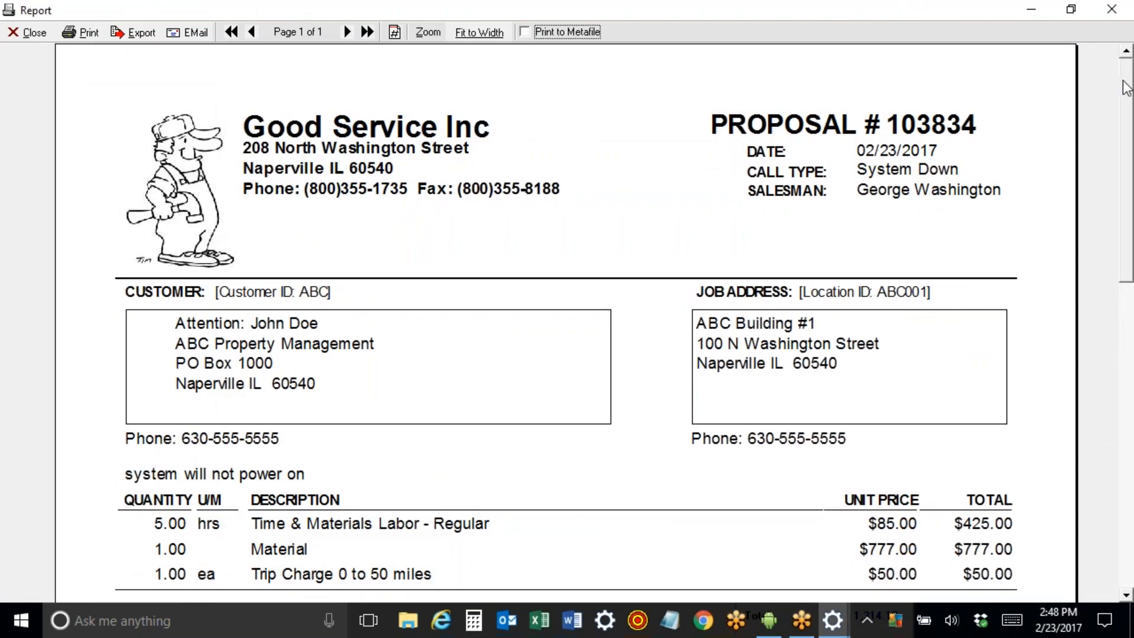
{"action": "scroll", "coordinate": [1004, 212], "scroll_direction": "down", "scroll_amount": 3}
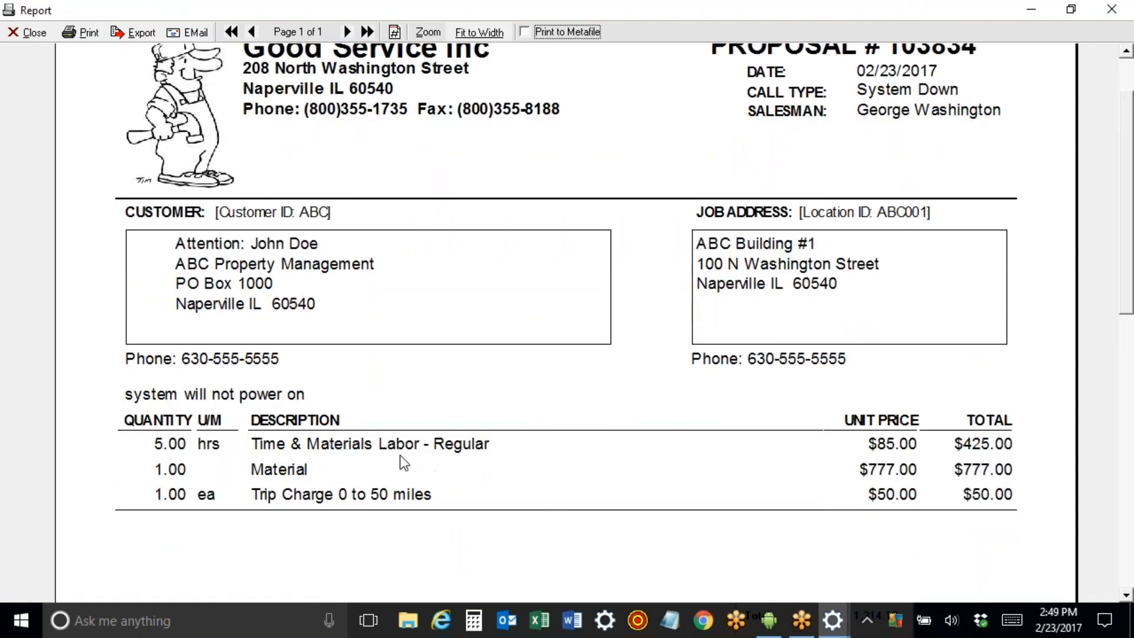
{"action": "left_click", "coordinate": [30, 33]}
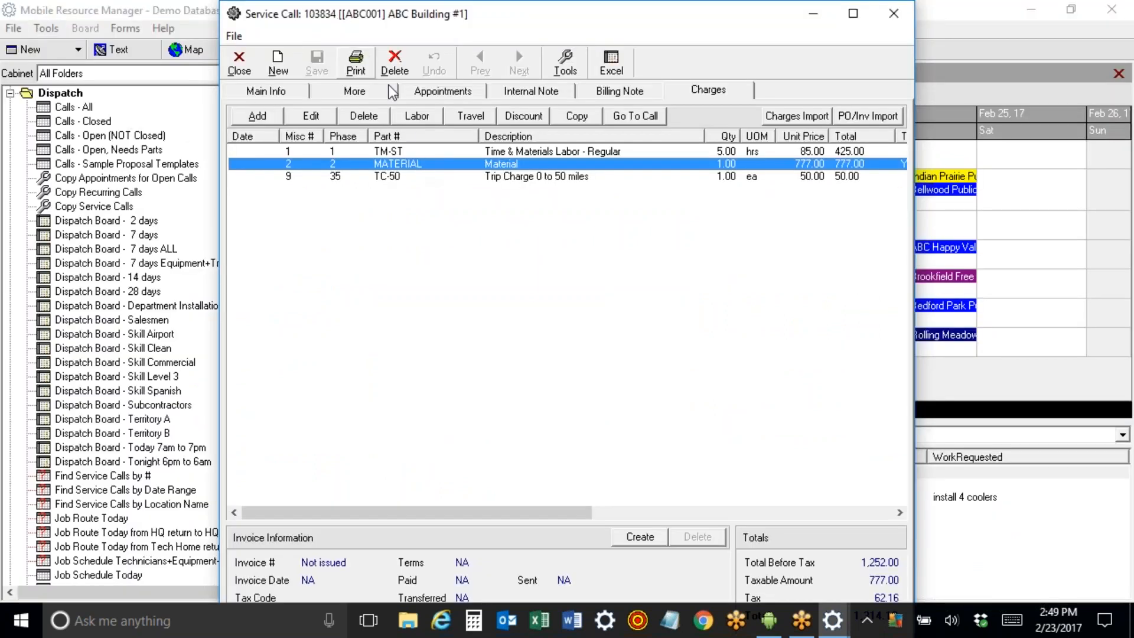
{"action": "left_click", "coordinate": [356, 62]}
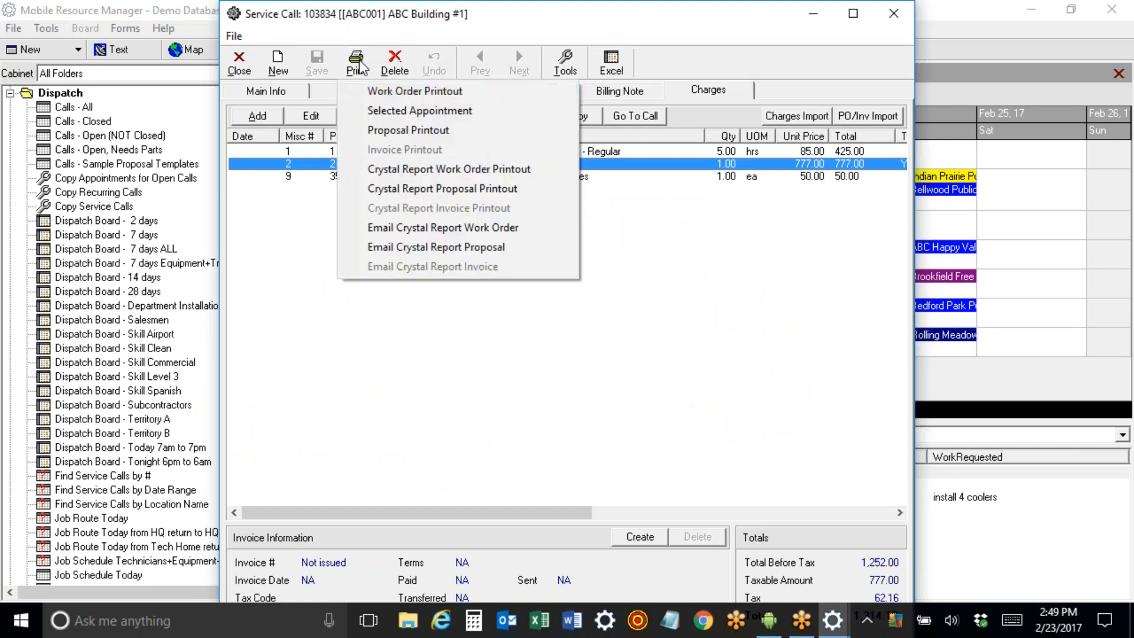
{"action": "left_click", "coordinate": [403, 90]}
{"action": "left_click", "coordinate": [638, 423]}
{"action": "left_click_drag", "start_coordinate": [1125, 99], "coordinate": [1119, 433]}
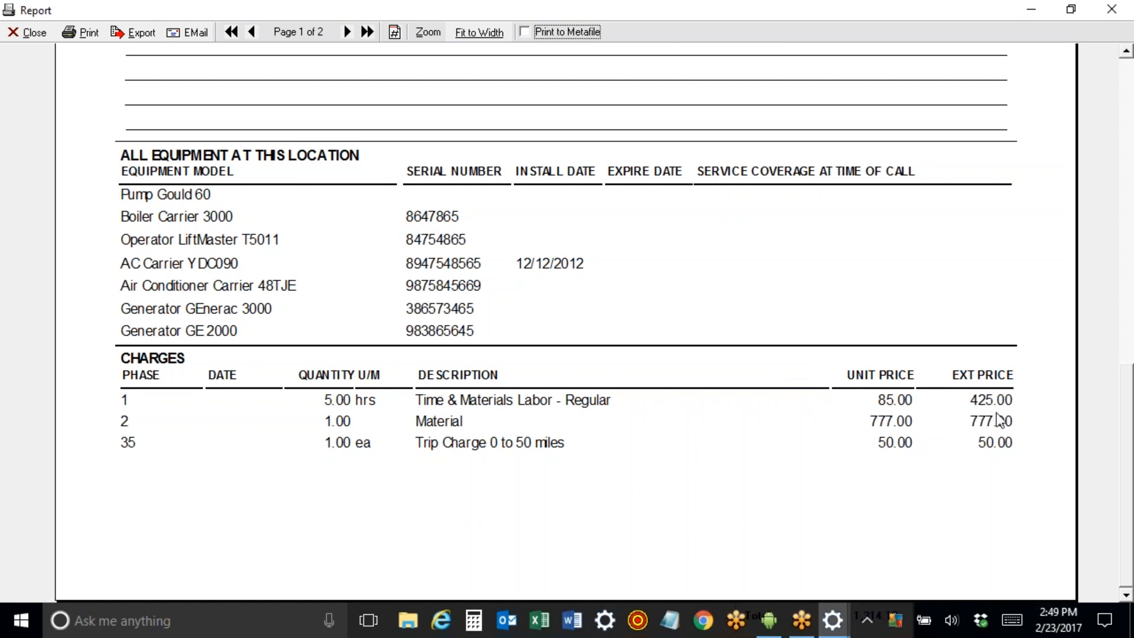
{"action": "left_click", "coordinate": [24, 31]}
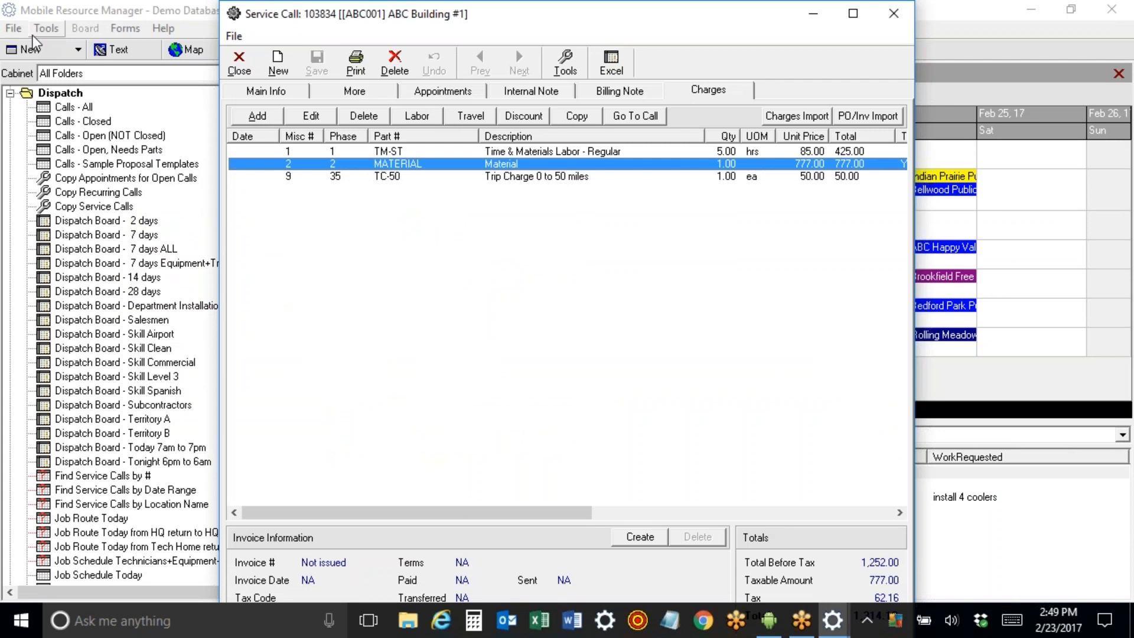
{"action": "left_click", "coordinate": [485, 151]}
{"action": "left_click", "coordinate": [485, 163]}
{"action": "left_click", "coordinate": [485, 176]}
{"action": "left_click", "coordinate": [486, 167]}
{"action": "left_click", "coordinate": [487, 153]}
{"action": "left_click", "coordinate": [485, 164]}
{"action": "left_click", "coordinate": [486, 175]}
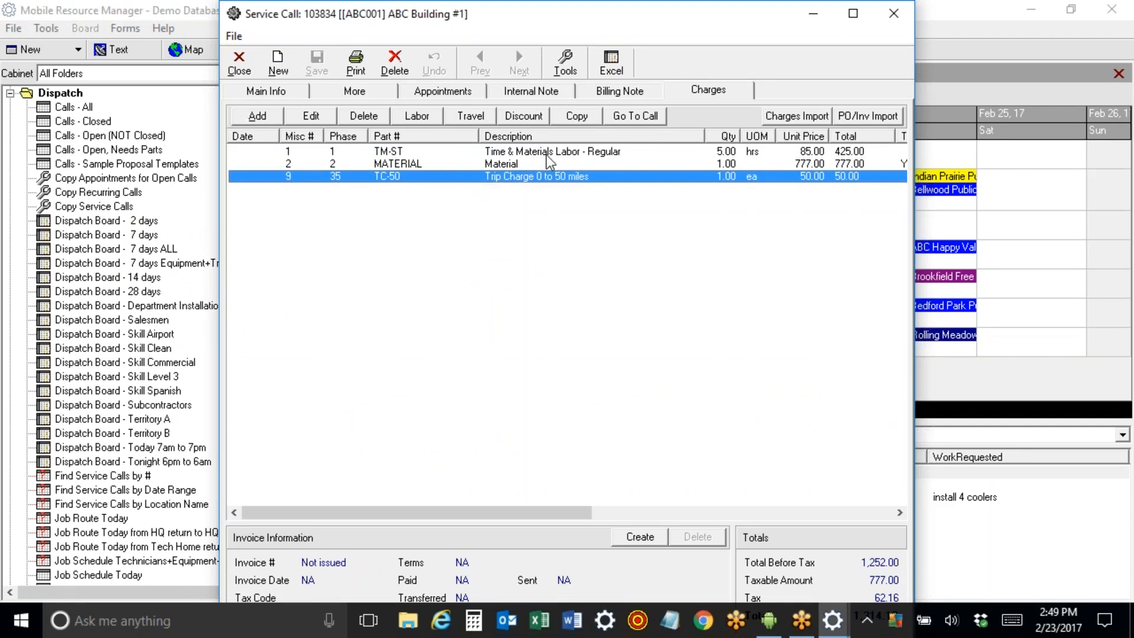
Add a 299.00 Drive Belt (BELT-DRIVE) part charge to service call 103834.
{"action": "left_click", "coordinate": [268, 115]}
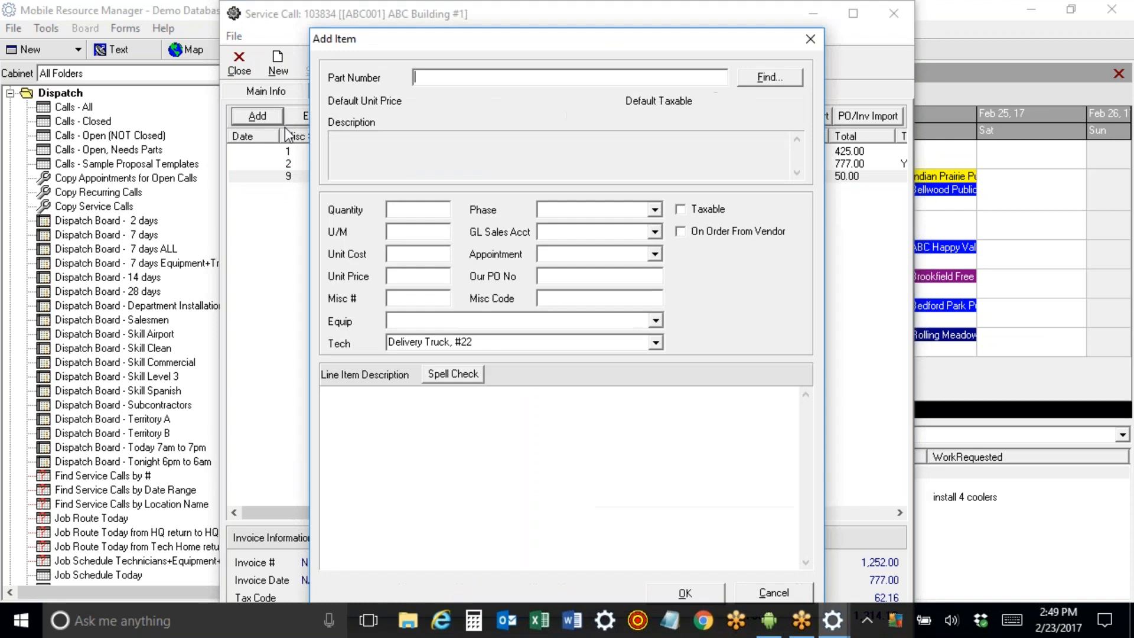
{"action": "type", "text": "be"}
{"action": "key", "text": "Tab"}
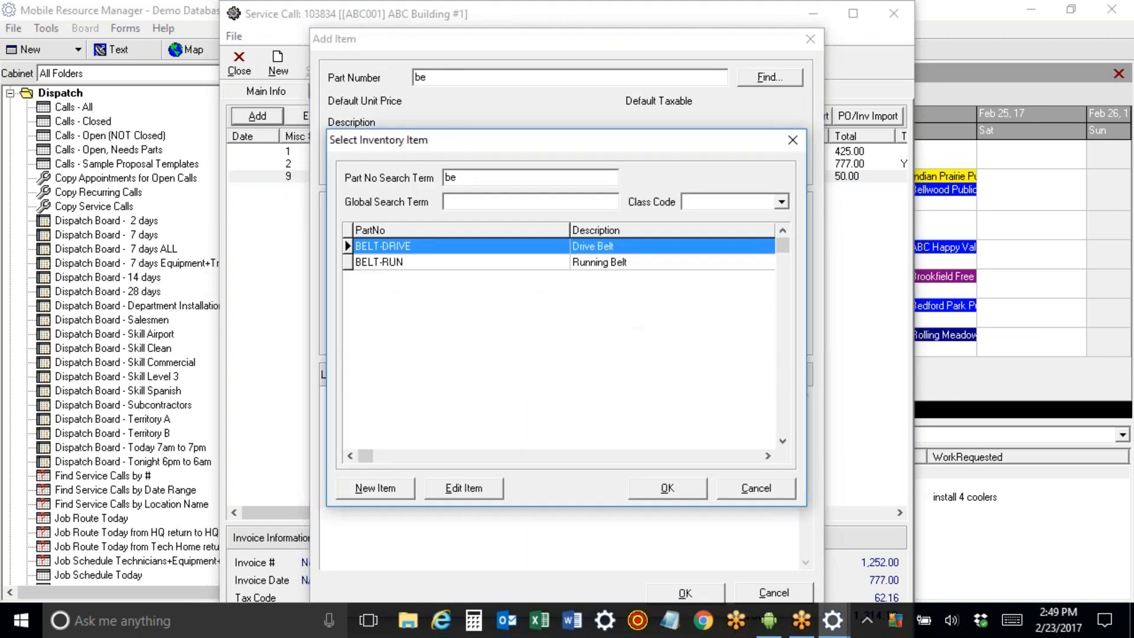
{"action": "double_click", "coordinate": [455, 246]}
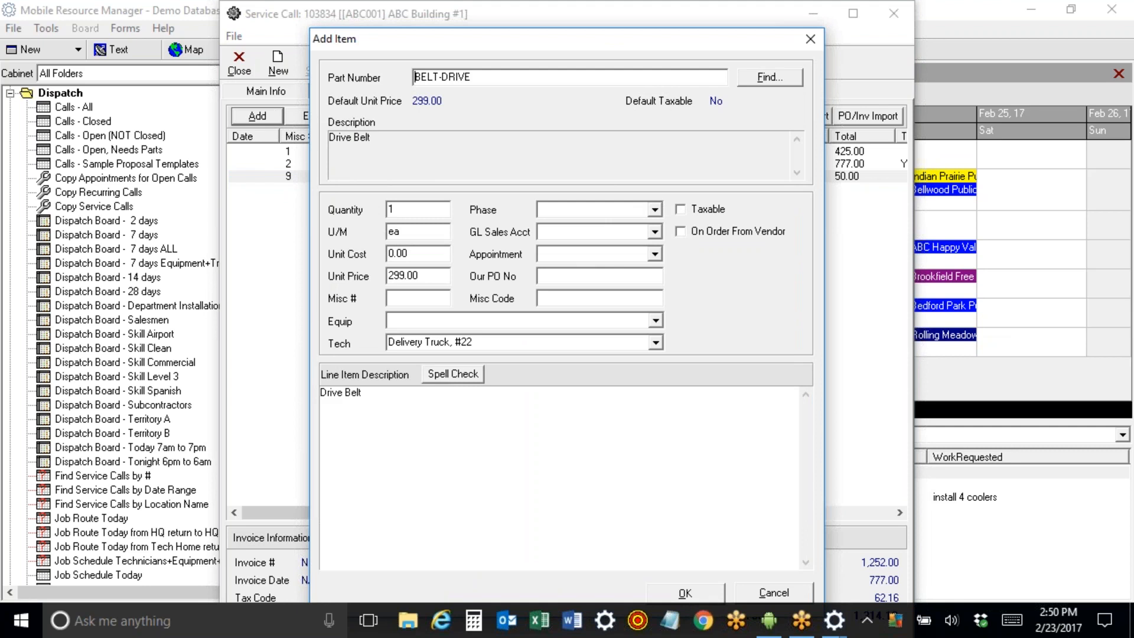
{"action": "left_click", "coordinate": [682, 593]}
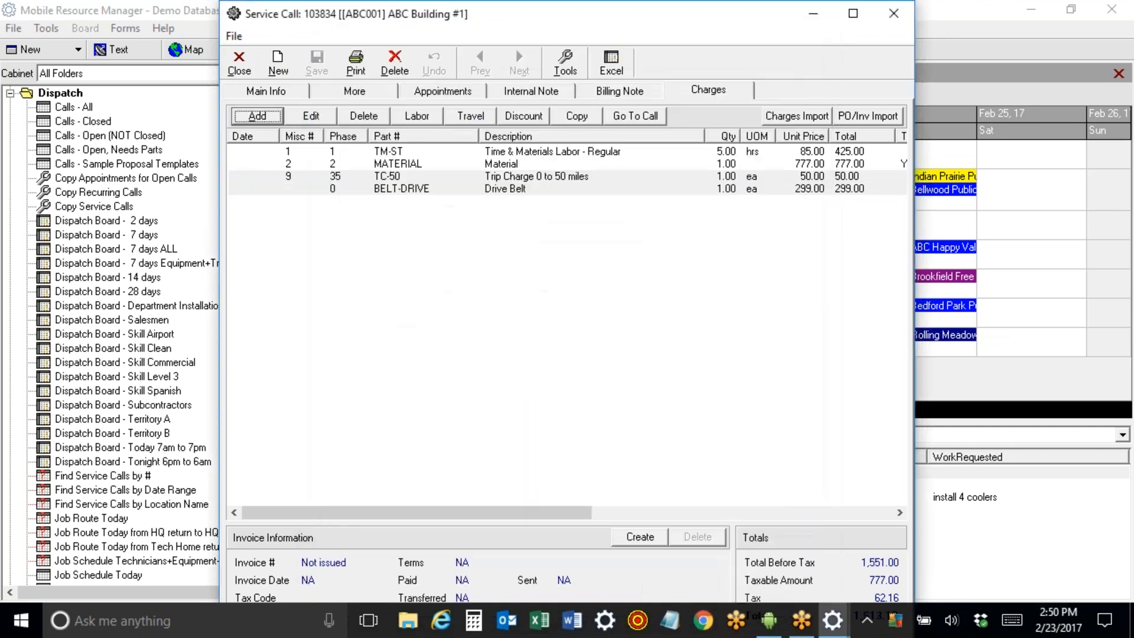
{"action": "left_click", "coordinate": [480, 189]}
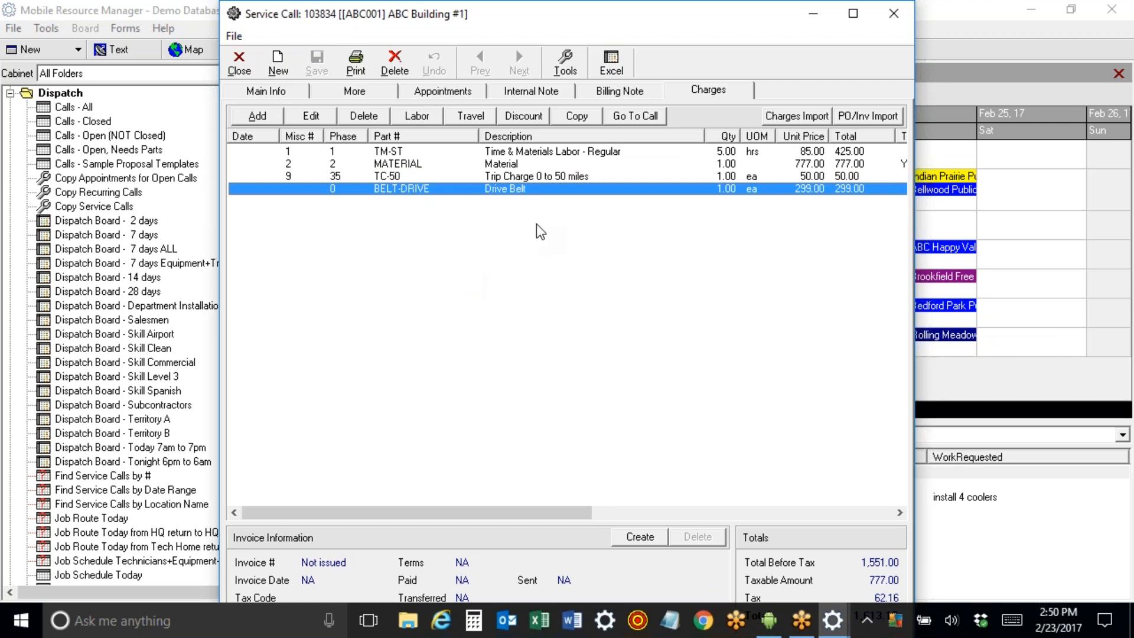
{"action": "left_click", "coordinate": [794, 116]}
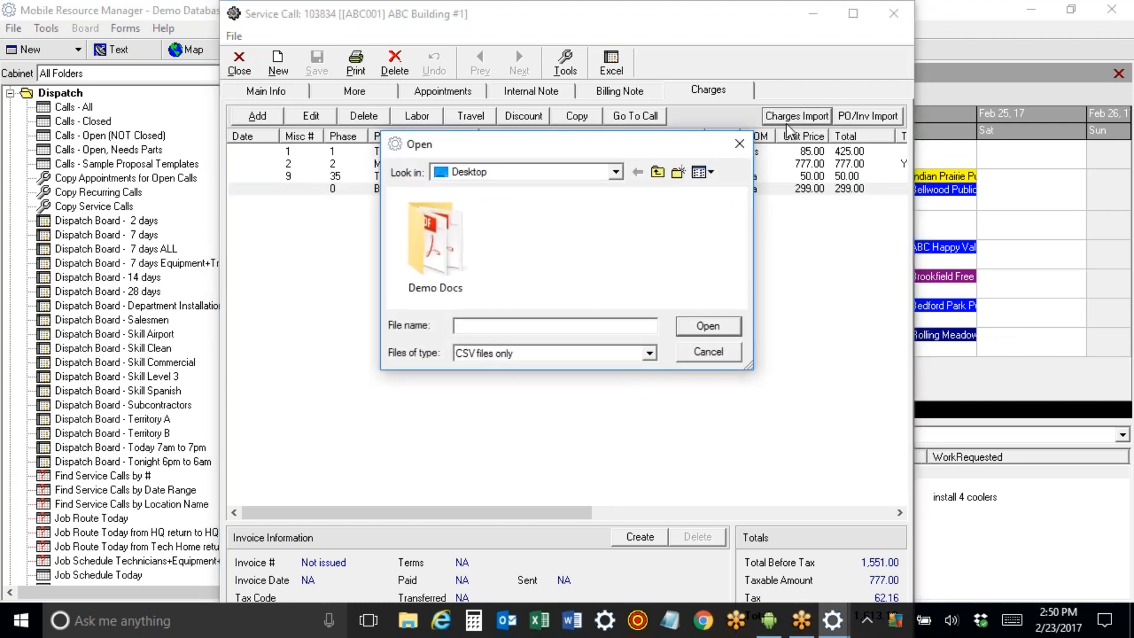
Import charges.csv from the Dropbox > Apps > JobCostIncFieldApp folder.
{"action": "left_click", "coordinate": [657, 173]}
{"action": "left_click_drag", "start_coordinate": [741, 210], "coordinate": [638, 173]}
{"action": "left_click", "coordinate": [657, 172]}
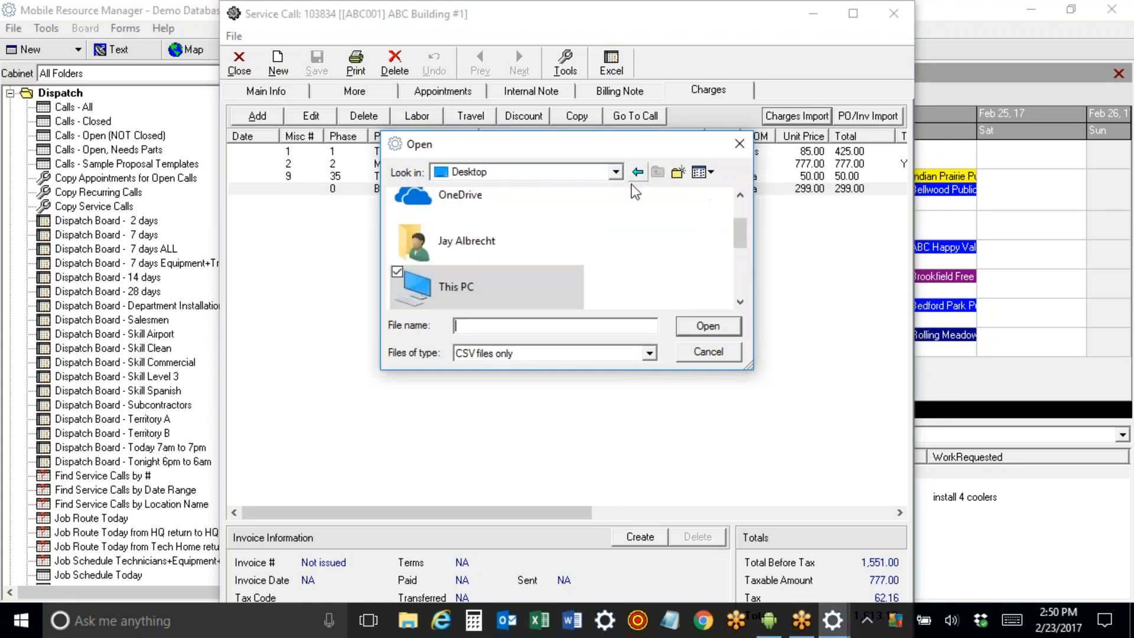
{"action": "left_click_drag", "start_coordinate": [739, 240], "coordinate": [738, 215]}
{"action": "double_click", "coordinate": [529, 219]}
{"action": "double_click", "coordinate": [502, 235]}
{"action": "left_click", "coordinate": [503, 219]}
{"action": "double_click", "coordinate": [502, 218]}
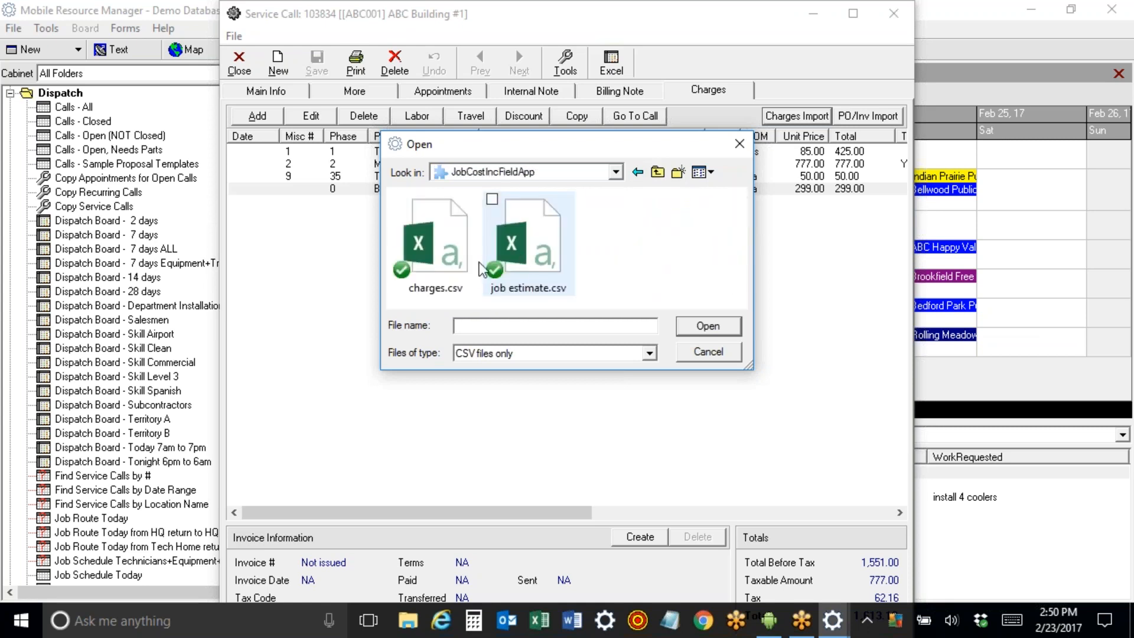
{"action": "left_click", "coordinate": [434, 259]}
{"action": "double_click", "coordinate": [434, 260]}
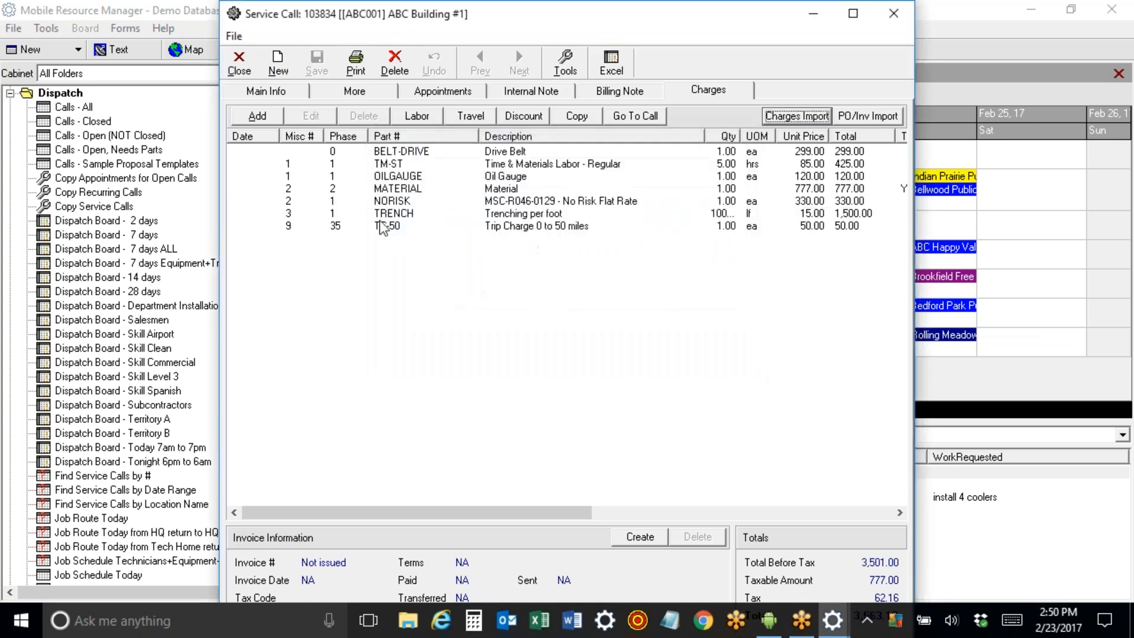
Review the imported NORISK, TRENCH and TC-50 Trip Charge lines.
{"action": "left_click", "coordinate": [510, 202]}
{"action": "left_click", "coordinate": [513, 214]}
{"action": "left_click", "coordinate": [520, 228]}
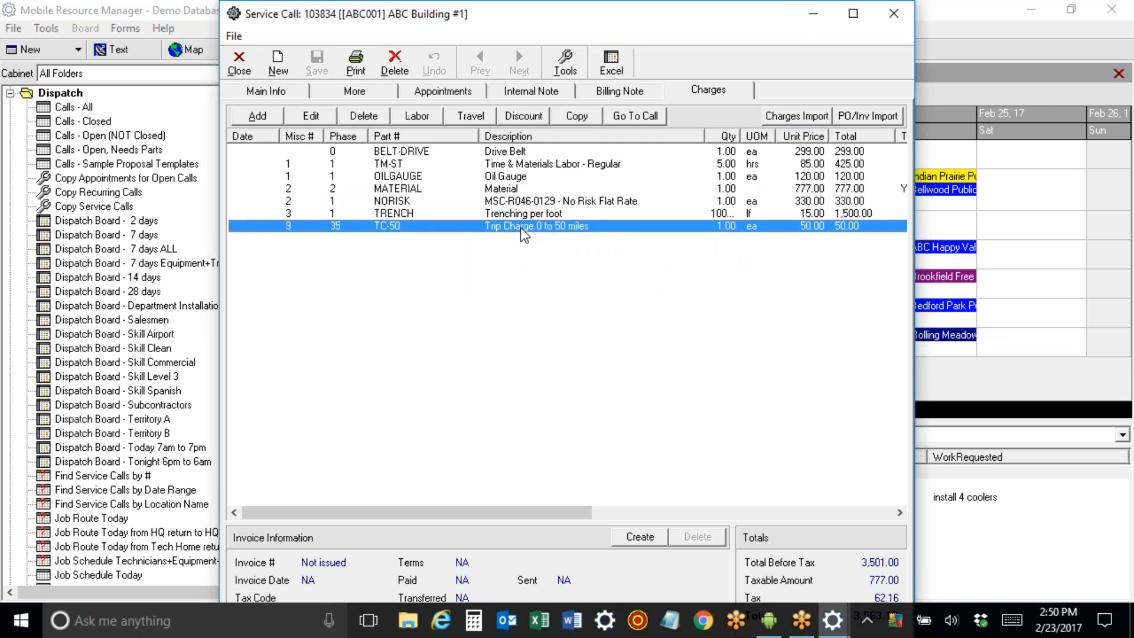
{"action": "left_click", "coordinate": [522, 211]}
{"action": "left_click", "coordinate": [521, 204]}
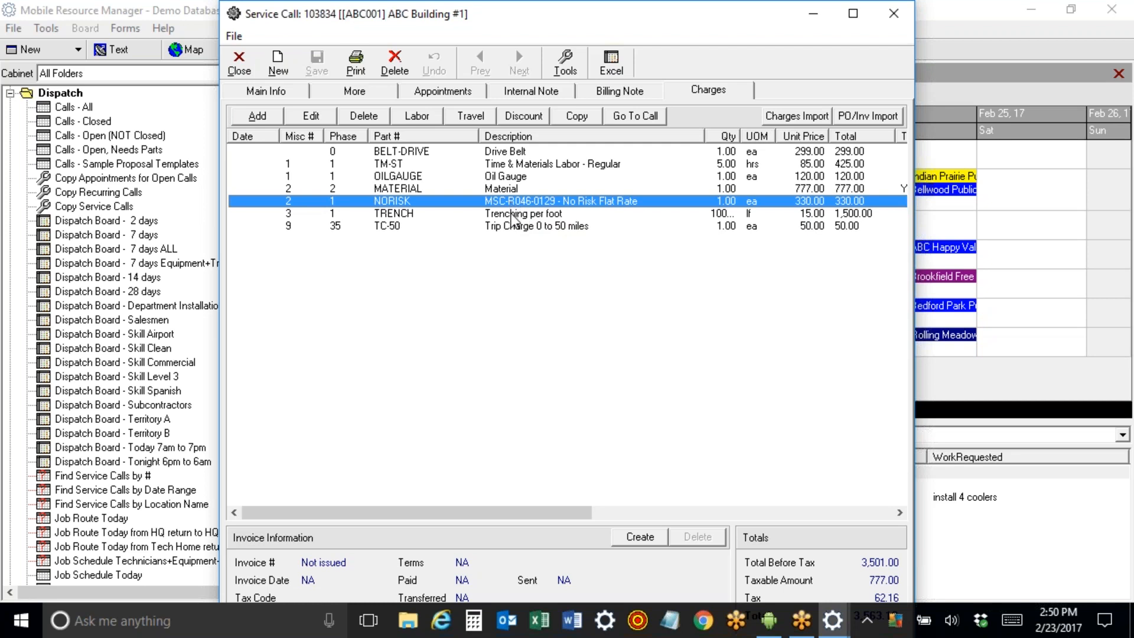
{"action": "left_click", "coordinate": [512, 214]}
{"action": "left_click", "coordinate": [513, 227]}
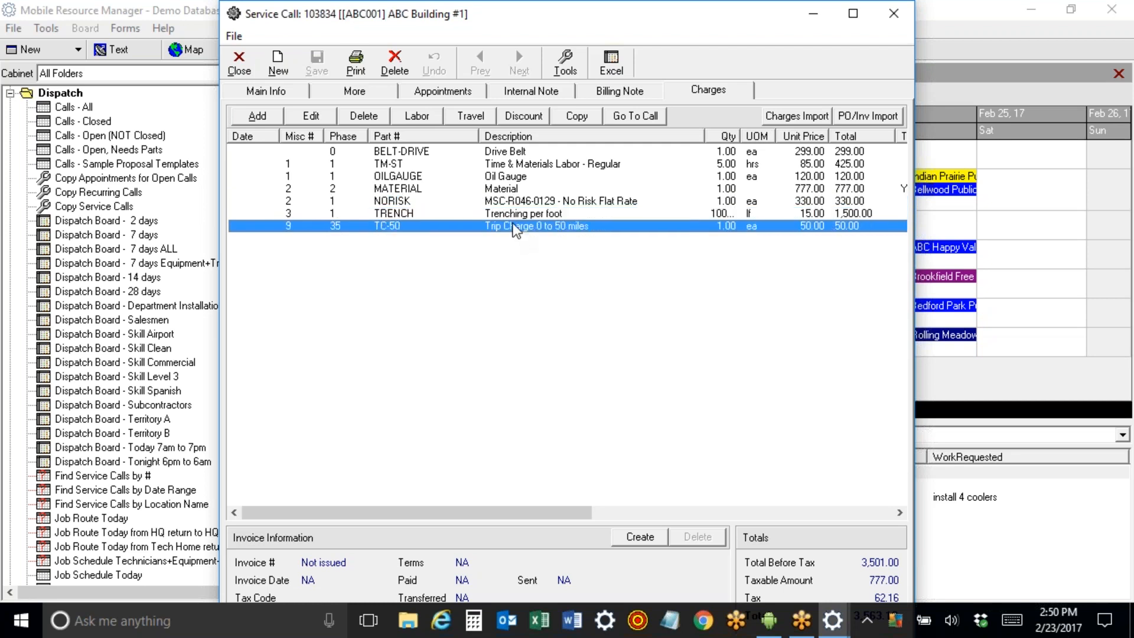
Look over the BELT-DRIVE, TM-ST, OILGAUGE and MATERIAL charge lines.
{"action": "left_click", "coordinate": [504, 191]}
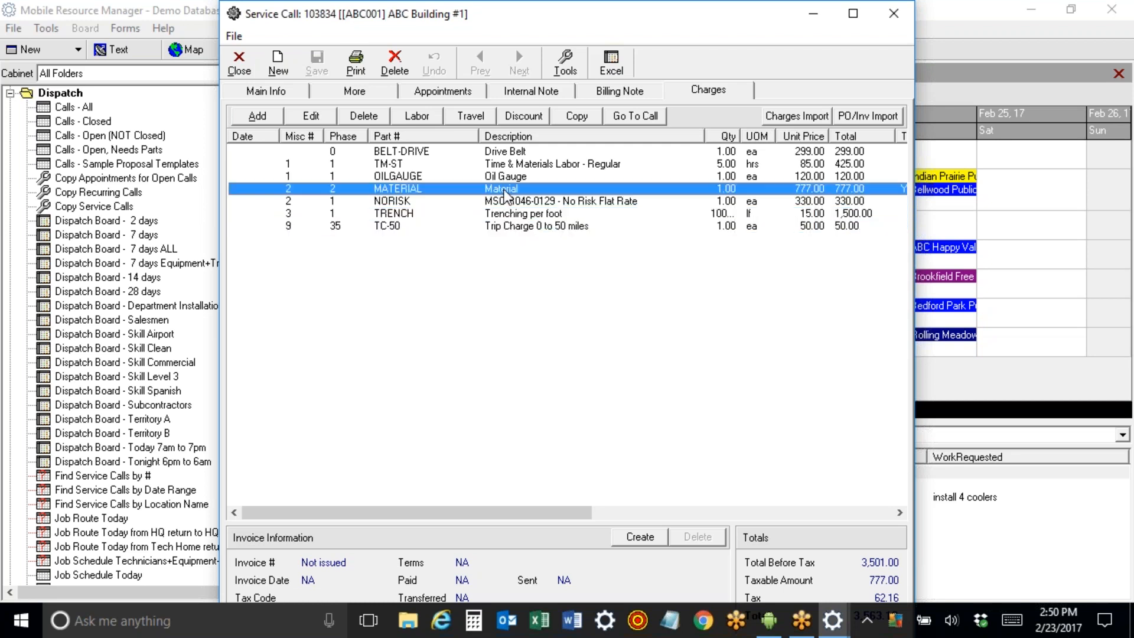
{"action": "left_click", "coordinate": [511, 154]}
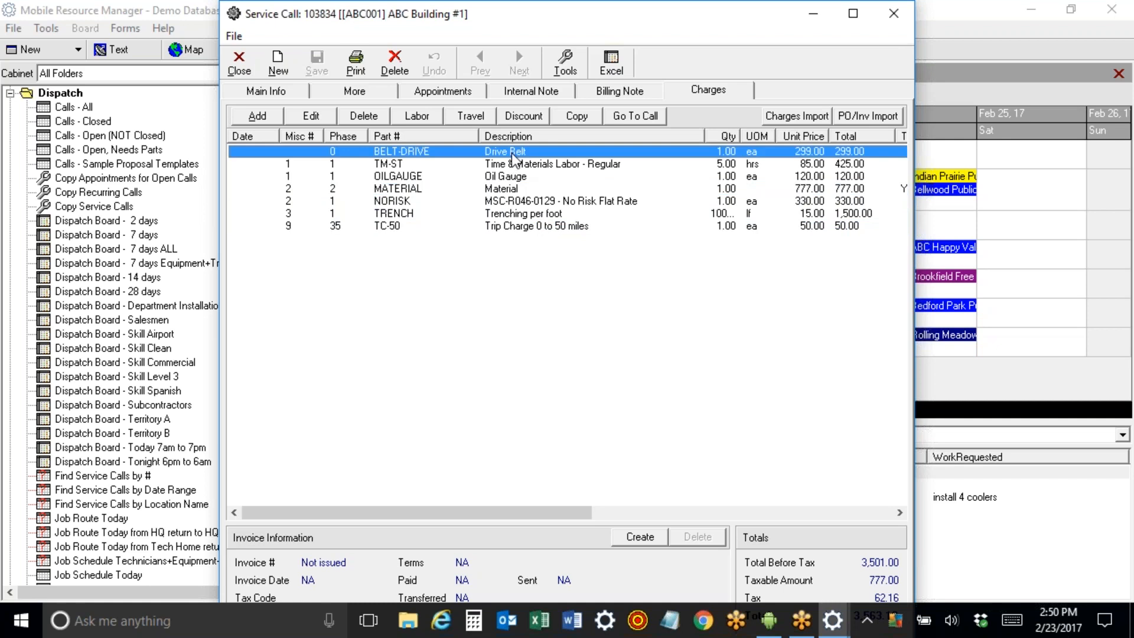
{"action": "left_click", "coordinate": [511, 166]}
{"action": "left_click", "coordinate": [512, 176]}
{"action": "left_click", "coordinate": [515, 184]}
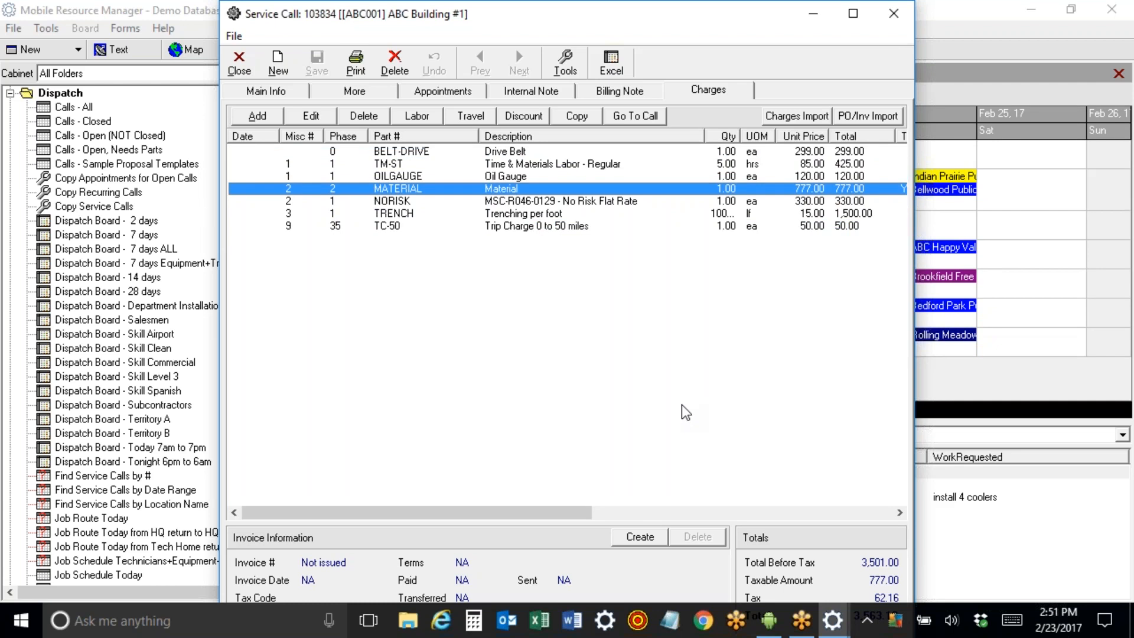
Delete the NORISK and TRENCH charge lines, leaving 1,671.00 before tax.
{"action": "left_click", "coordinate": [515, 203]}
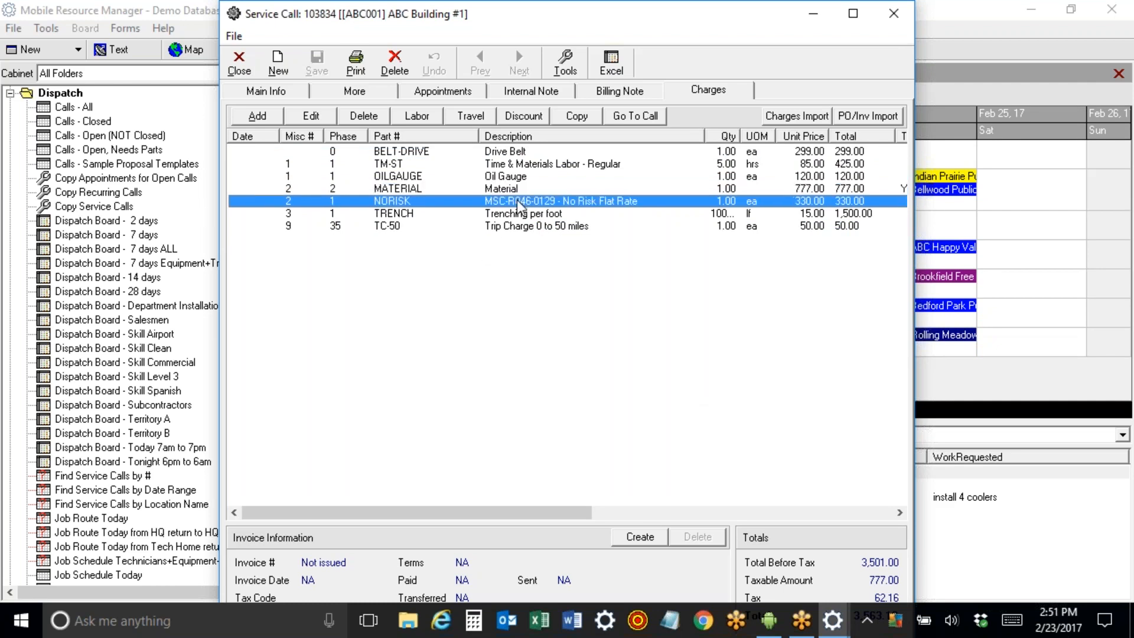
{"action": "left_click", "coordinate": [366, 116]}
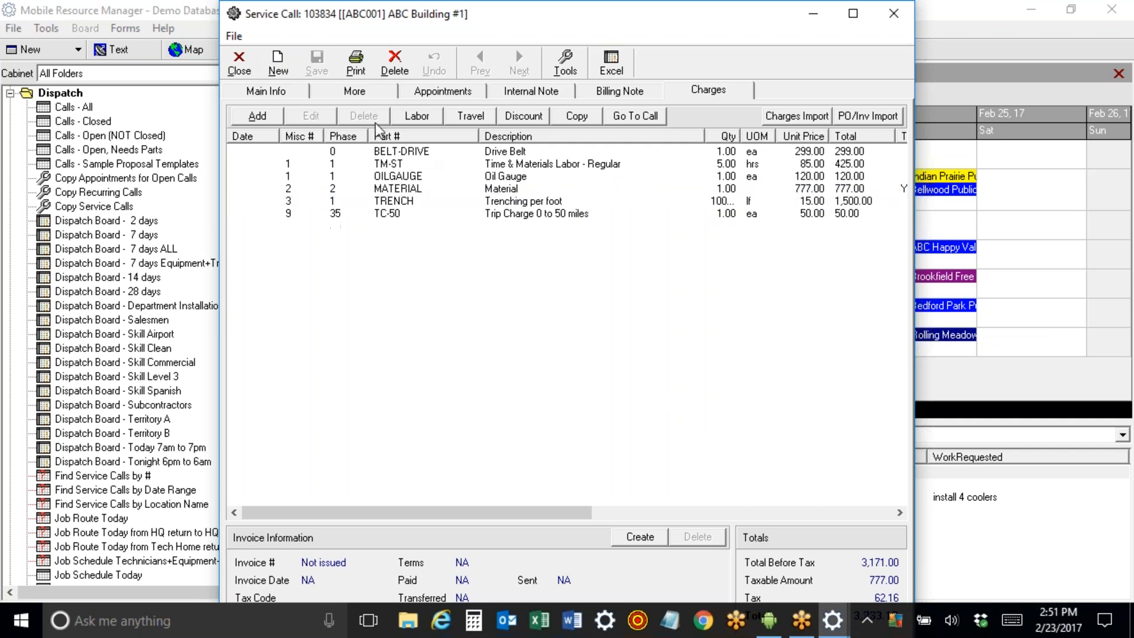
{"action": "left_click", "coordinate": [516, 199]}
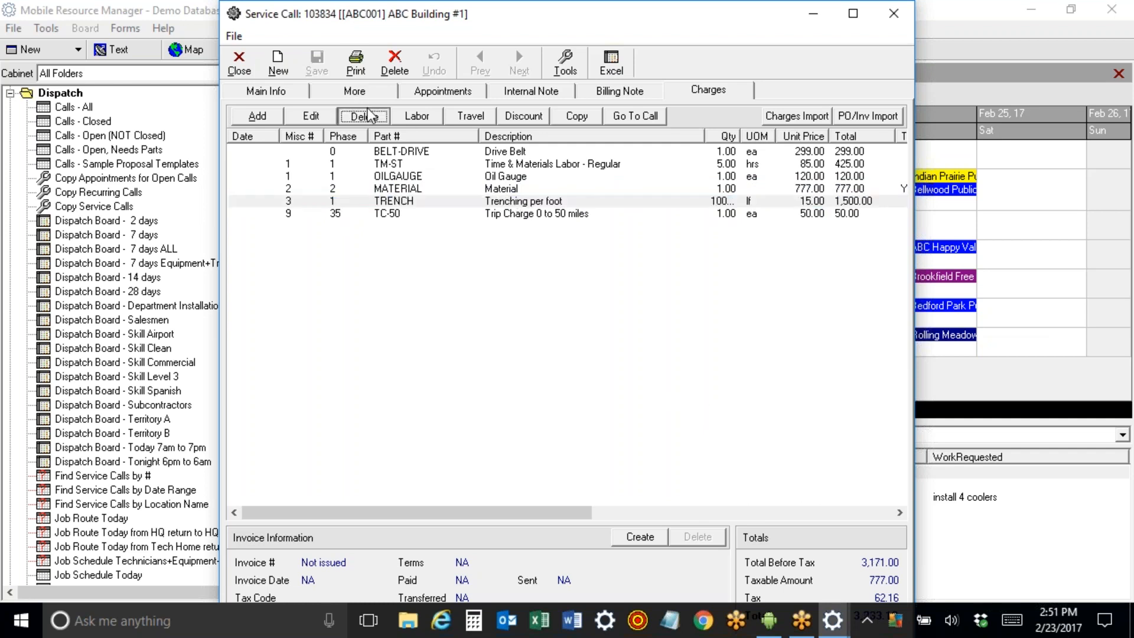
{"action": "left_click", "coordinate": [365, 114]}
{"action": "left_click", "coordinate": [506, 168]}
{"action": "left_click", "coordinate": [505, 150]}
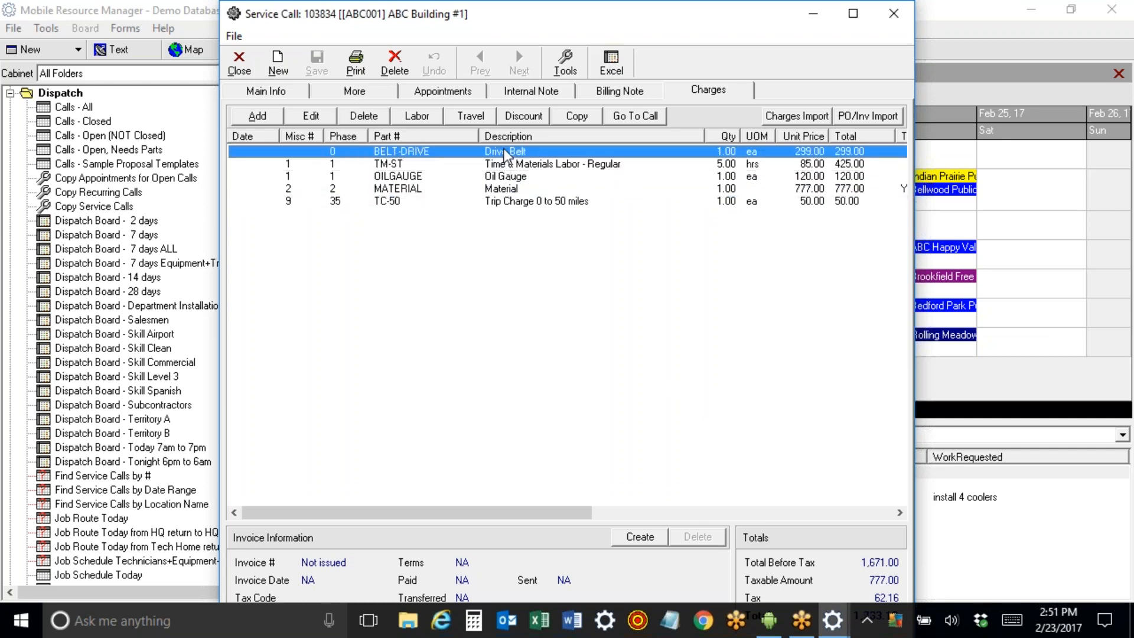
{"action": "key", "text": "Down"}
{"action": "key", "text": "Down"}
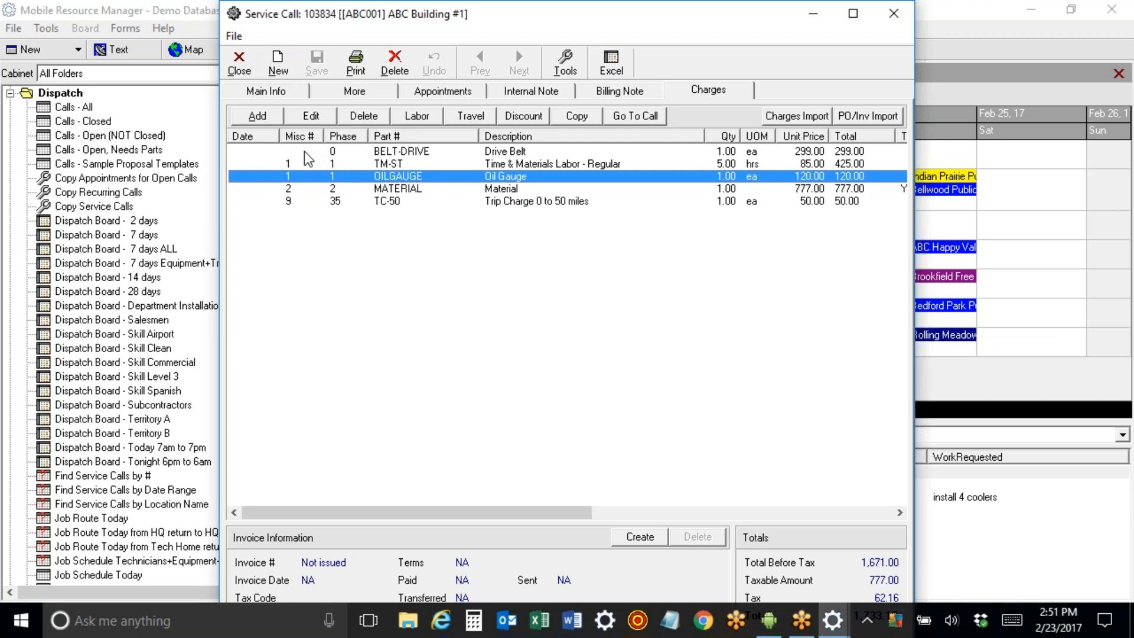
Change the Drive Belt line's unit cost to 175, keeping Delivery Truck #22.
{"action": "double_click", "coordinate": [394, 155]}
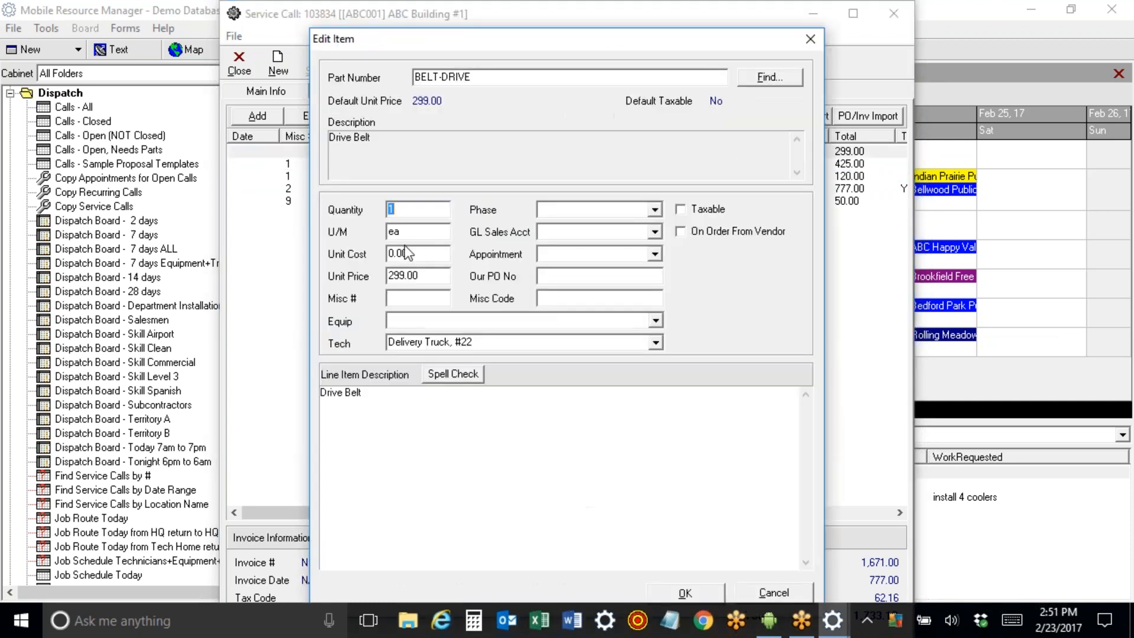
{"action": "key", "text": "Tab"}
{"action": "key", "text": "Tab"}
{"action": "key", "text": "Tab"}
{"action": "key", "text": "shift+Tab"}
{"action": "type", "text": "175"}
{"action": "left_click", "coordinate": [656, 343]}
{"action": "left_click_drag", "start_coordinate": [657, 403], "coordinate": [646, 359]}
{"action": "left_click", "coordinate": [711, 303]}
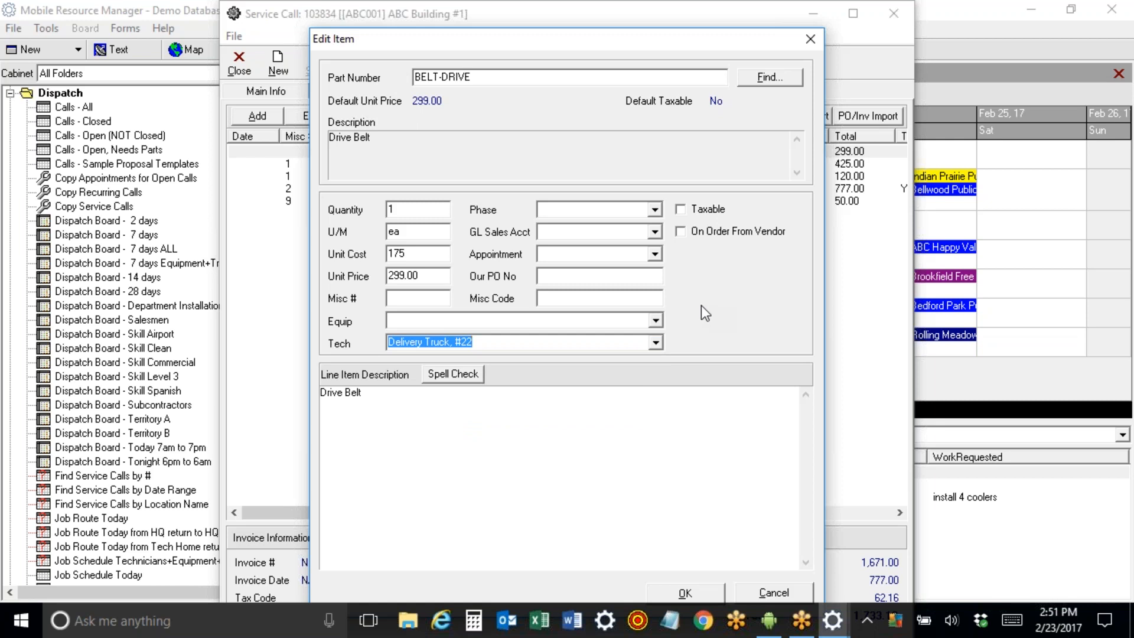
Give the line PO 6566577 and Generator GE 2000 equipment, clear its technician, save, and close the call.
{"action": "left_click", "coordinate": [560, 281]}
{"action": "type", "text": "6566577"}
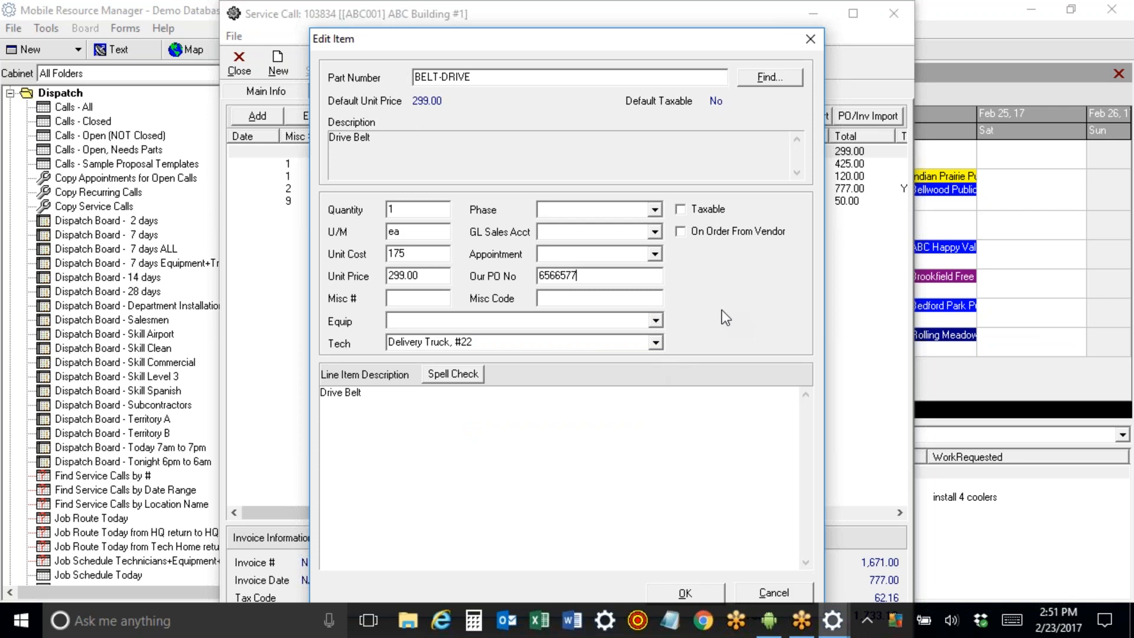
{"action": "left_click", "coordinate": [655, 320]}
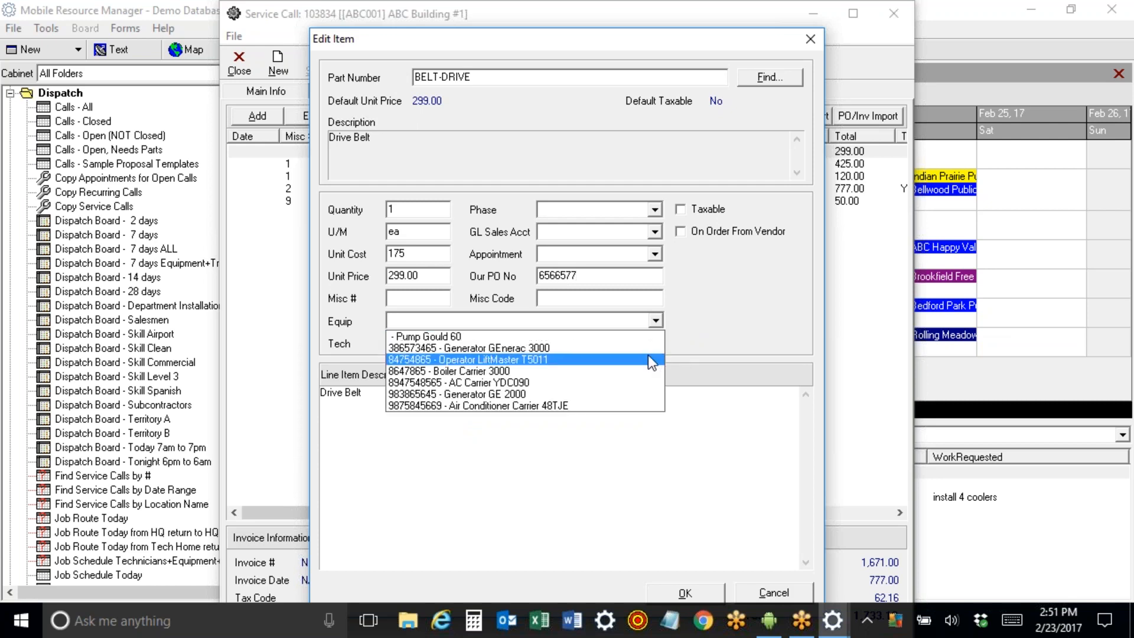
{"action": "left_click", "coordinate": [637, 393]}
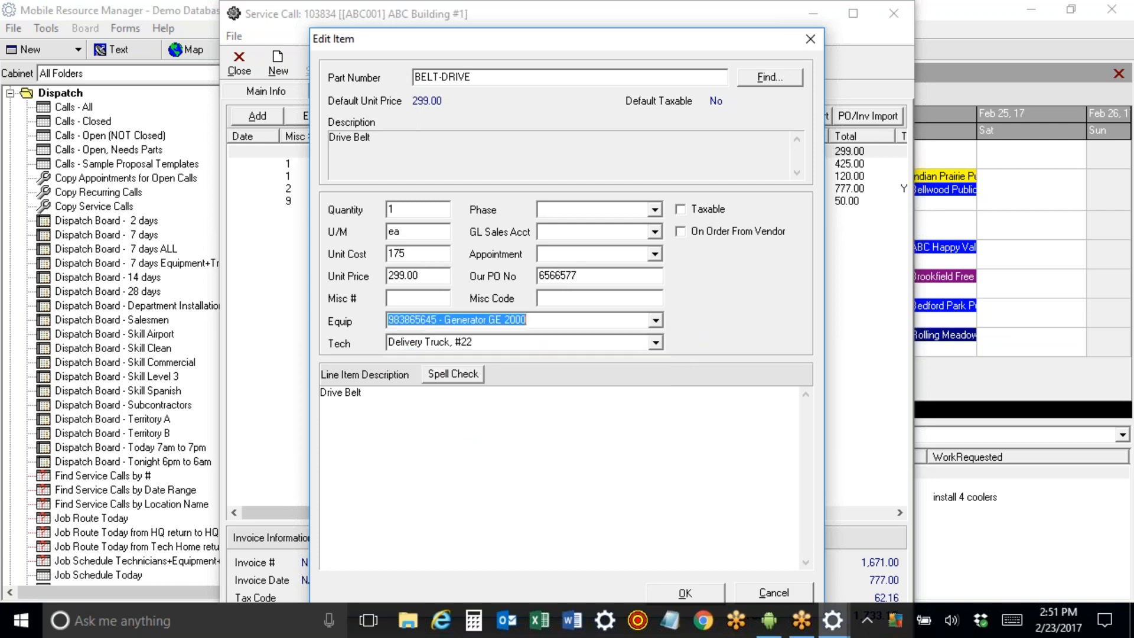
{"action": "left_click", "coordinate": [618, 341]}
{"action": "key", "text": "Delete"}
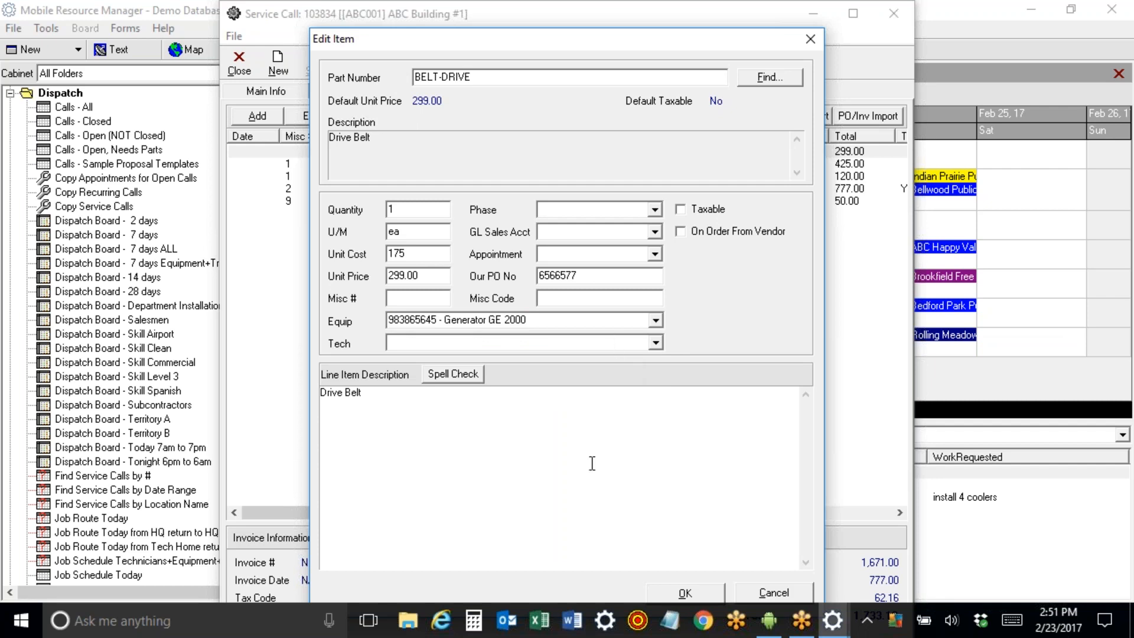
{"action": "left_click", "coordinate": [683, 594]}
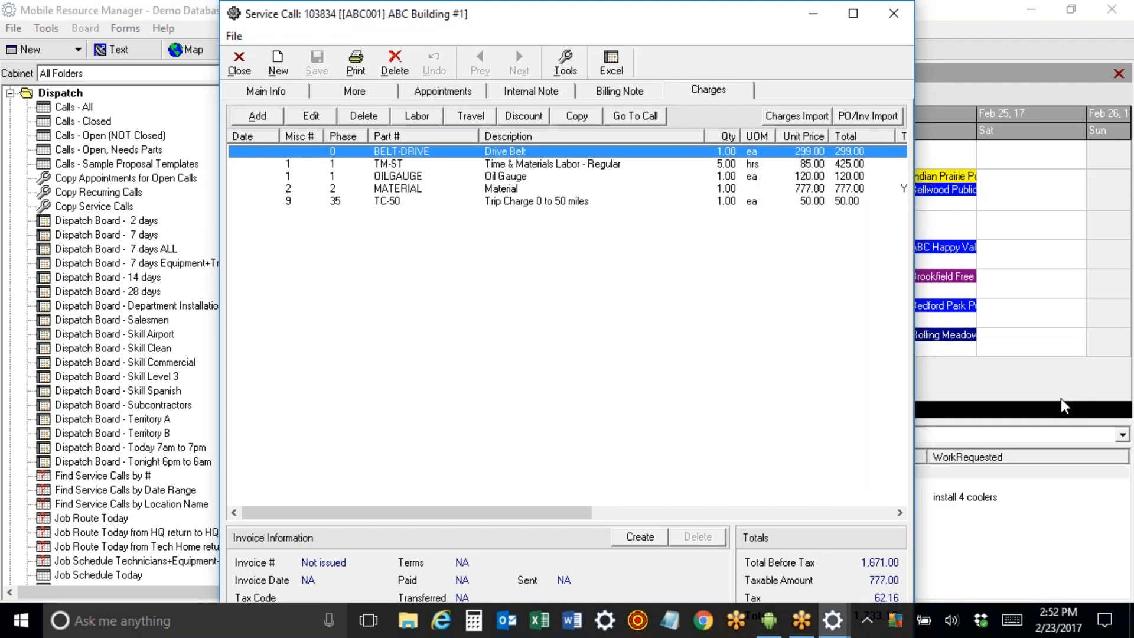
{"action": "left_click", "coordinate": [239, 65]}
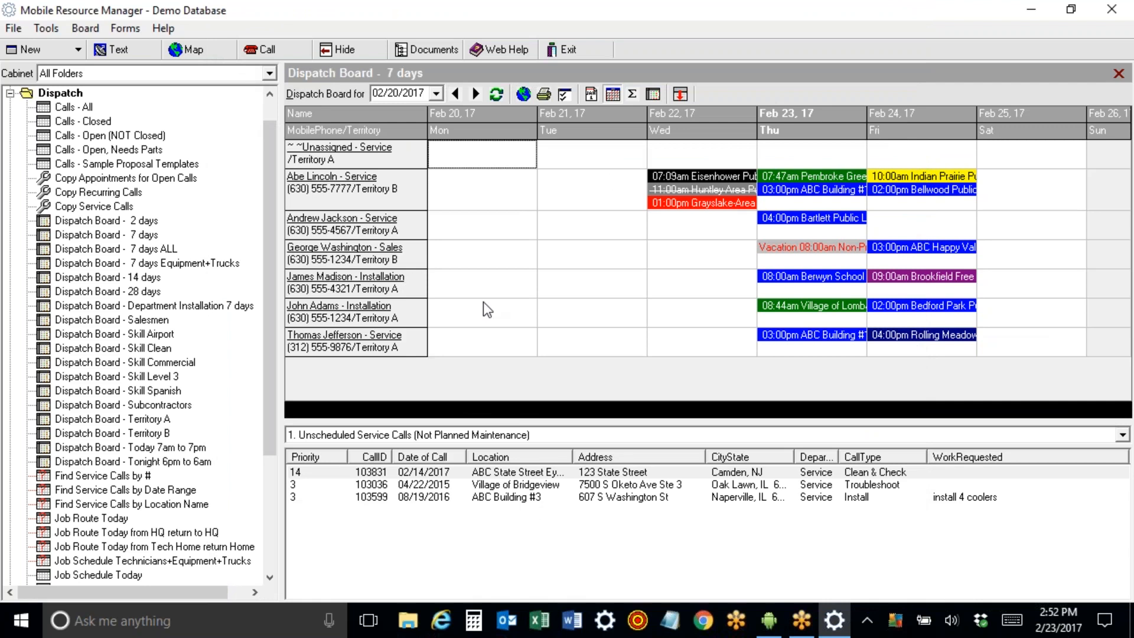
{"action": "mouse_move", "coordinate": [790, 179]}
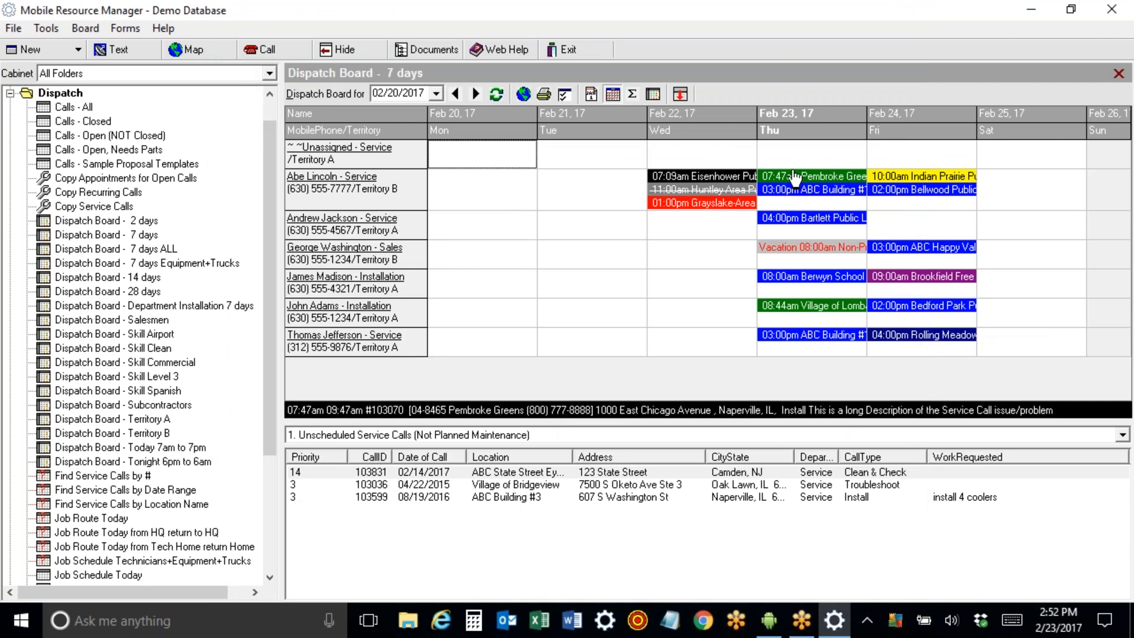
{"action": "left_click", "coordinate": [768, 620]}
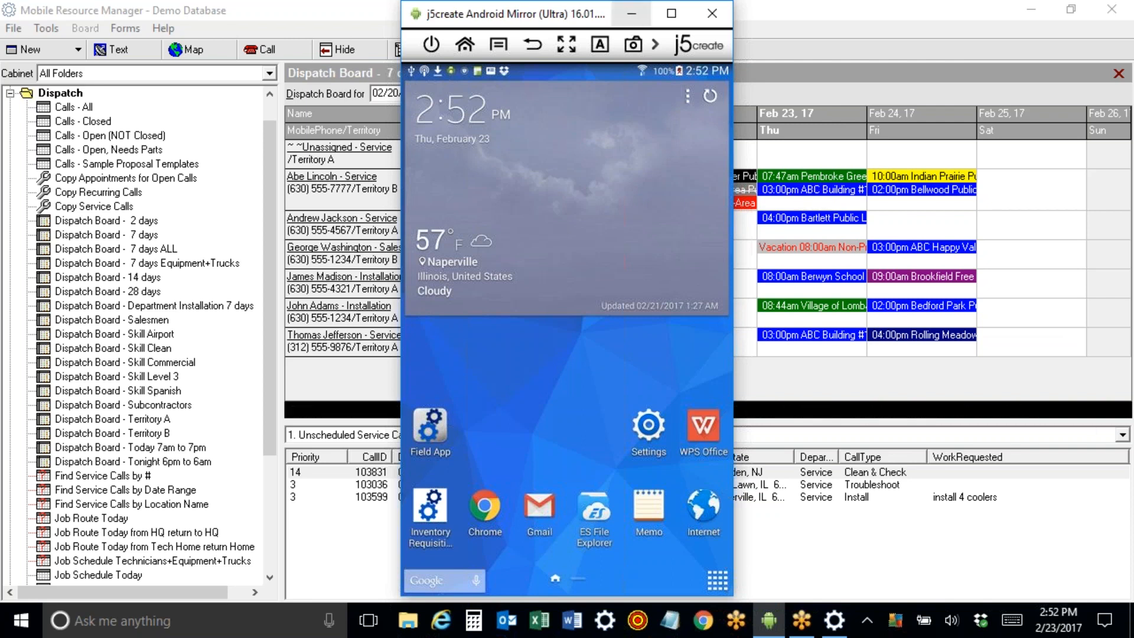
{"action": "left_click", "coordinate": [630, 14]}
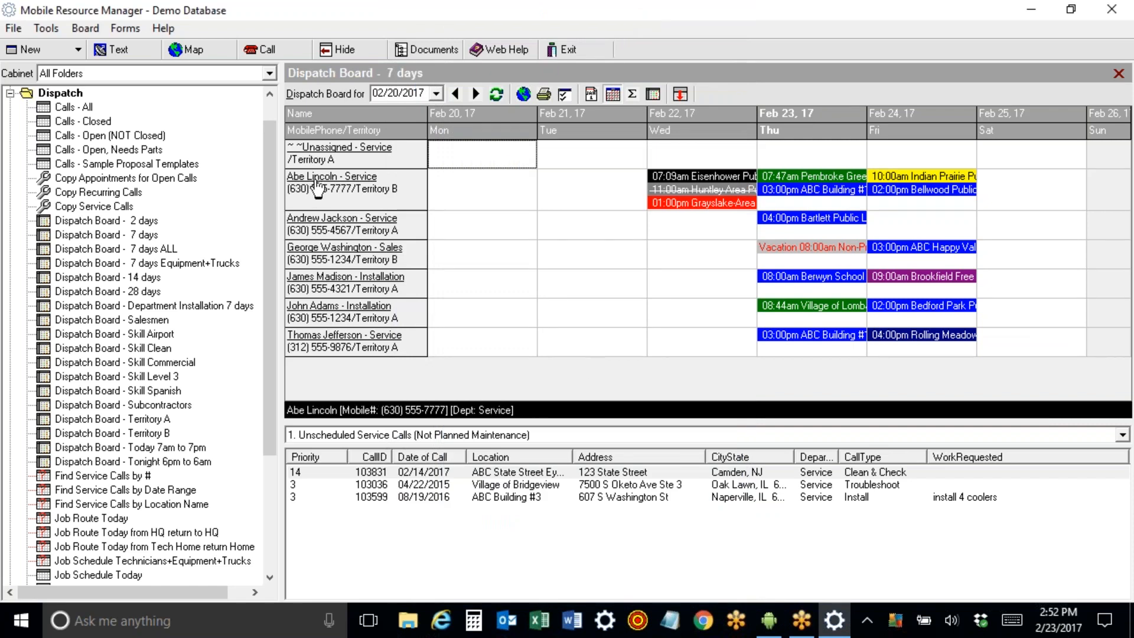
Set the Pembroke Greens appointment's departure time to now, keeping the call open.
{"action": "right_click", "coordinate": [810, 183]}
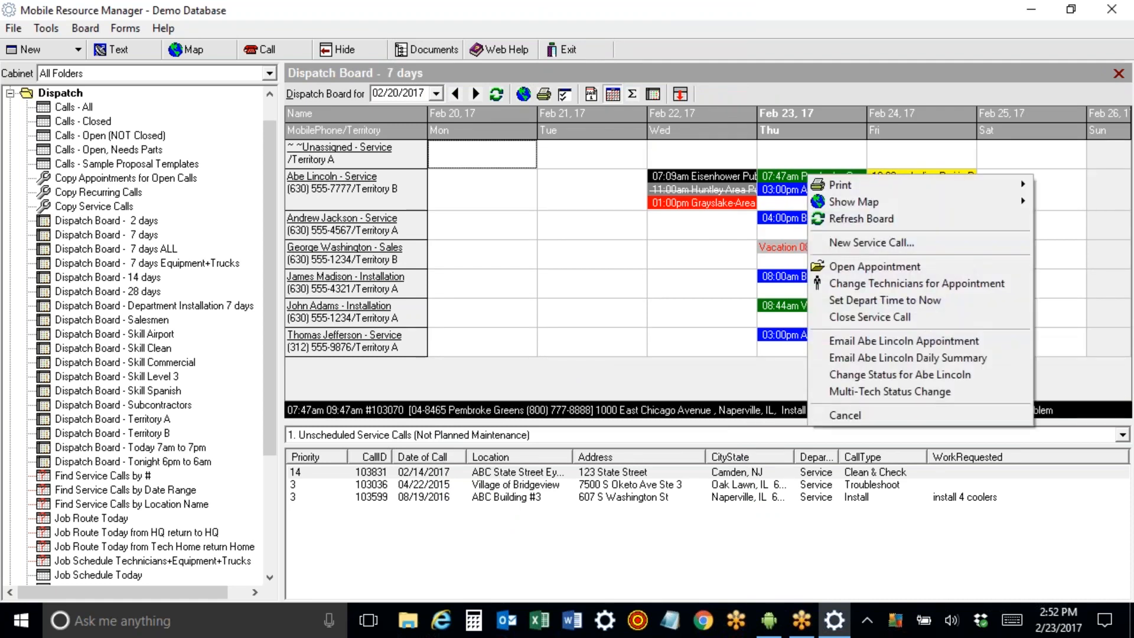
{"action": "left_click", "coordinate": [841, 300]}
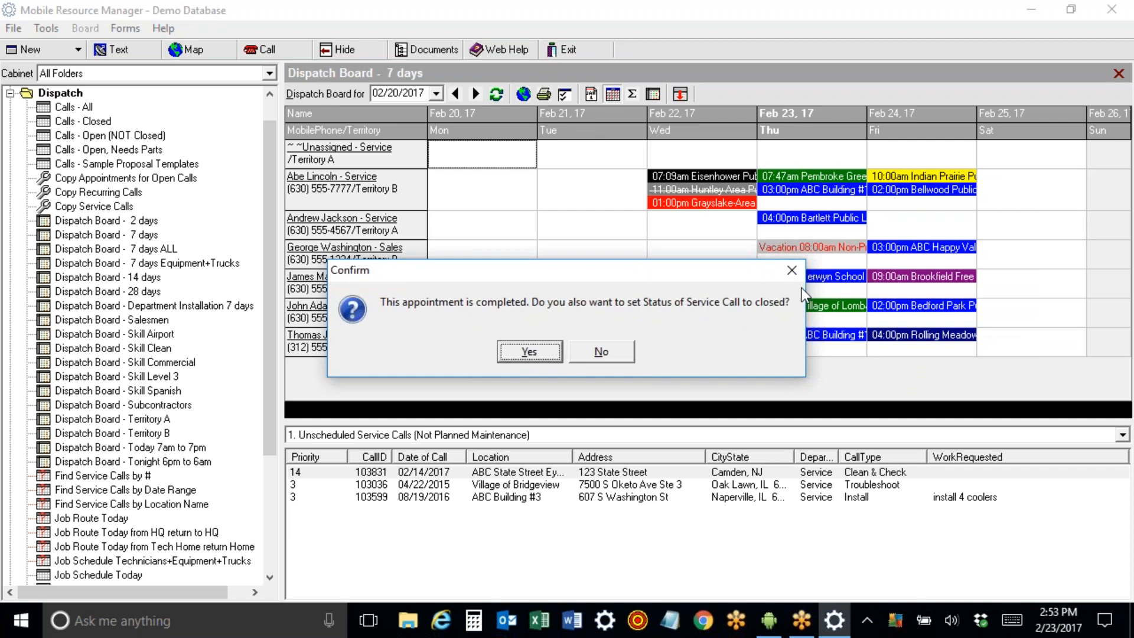
{"action": "left_click", "coordinate": [585, 350]}
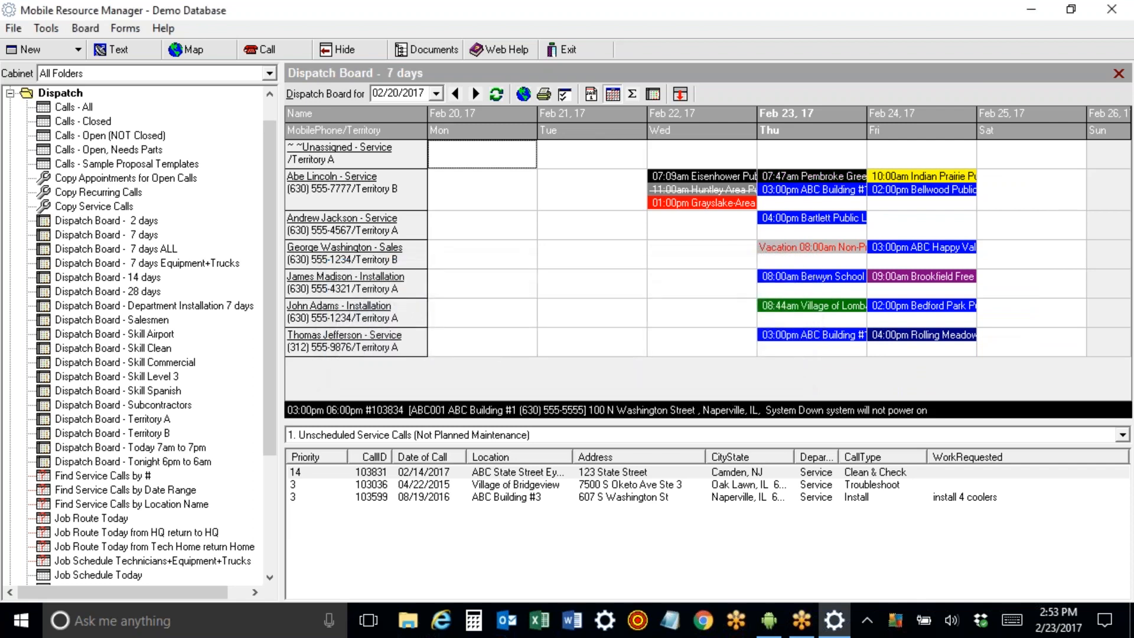
In call 103070, set departure to 11:30 am, close it, and record 'replaced power supply'.
{"action": "double_click", "coordinate": [820, 186]}
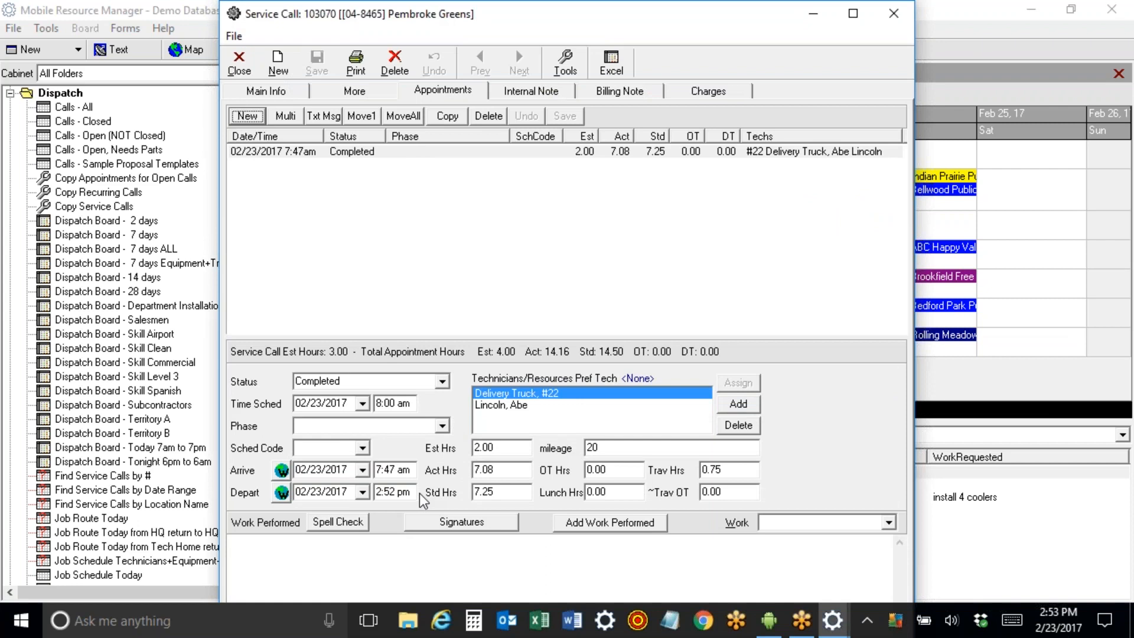
{"action": "left_click", "coordinate": [415, 491]}
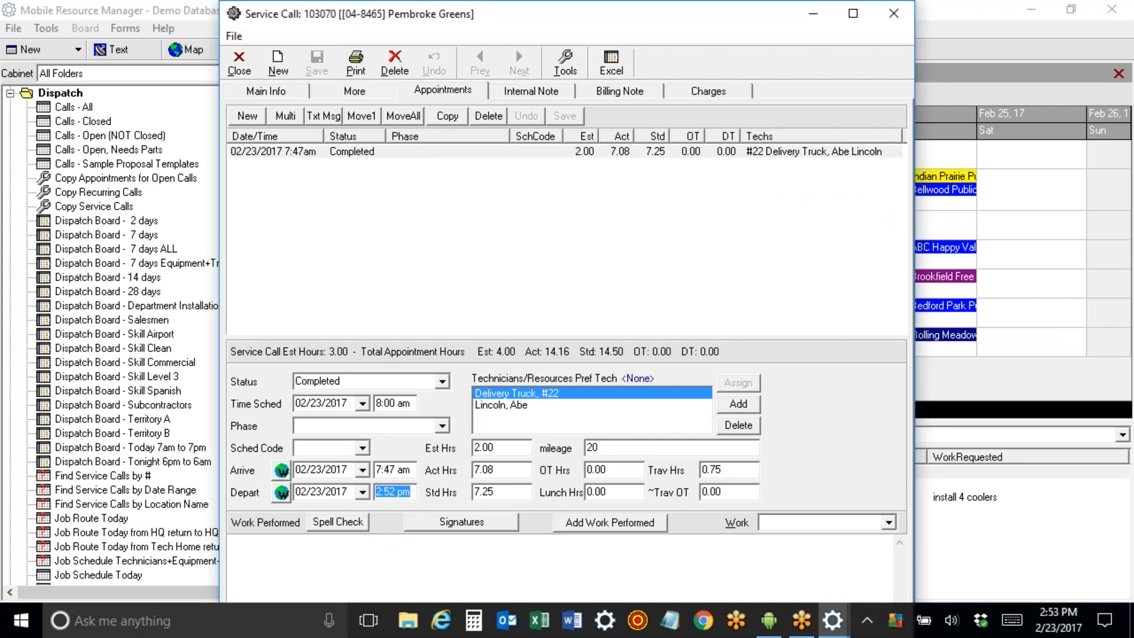
{"action": "type", "text": "11:30 am"}
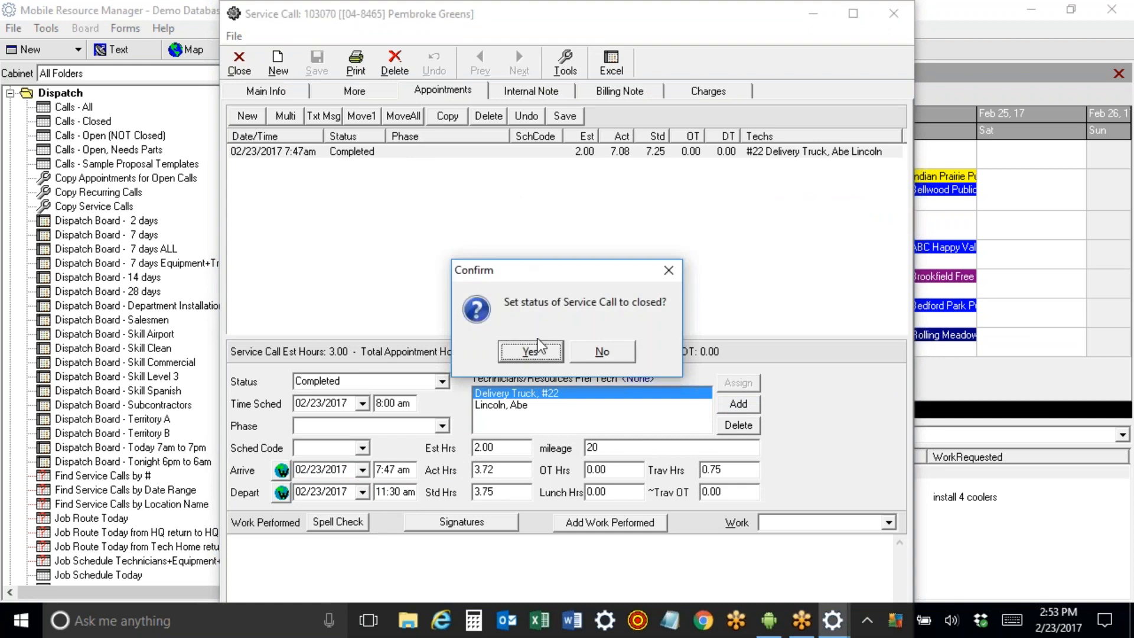
{"action": "left_click", "coordinate": [517, 351]}
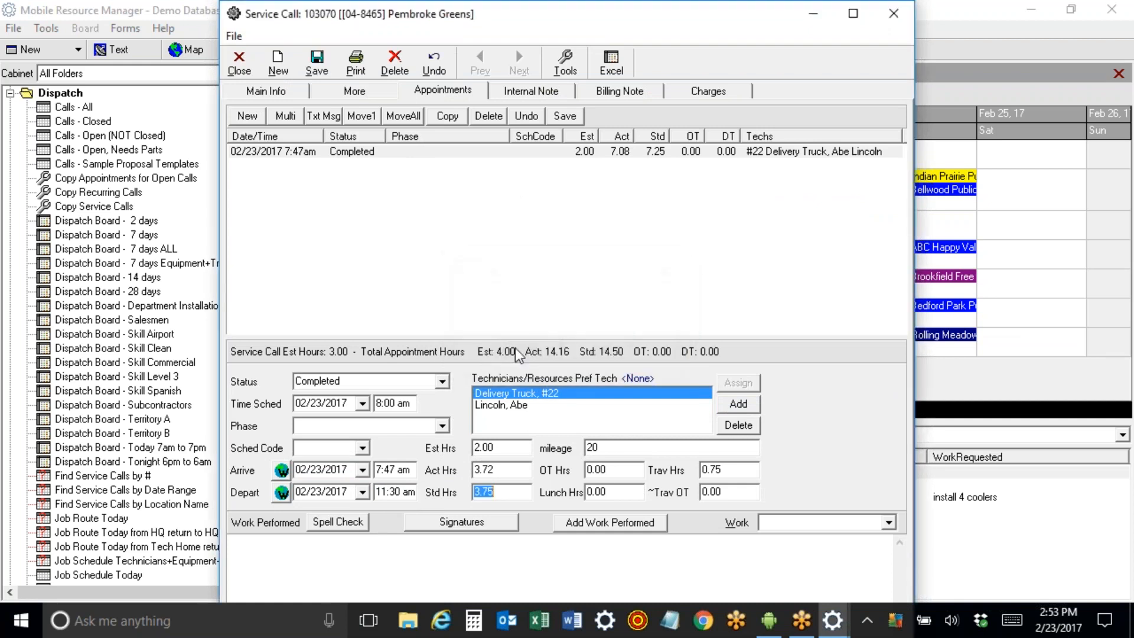
{"action": "left_click", "coordinate": [341, 572]}
{"action": "type", "text": "replaced power suppl"}
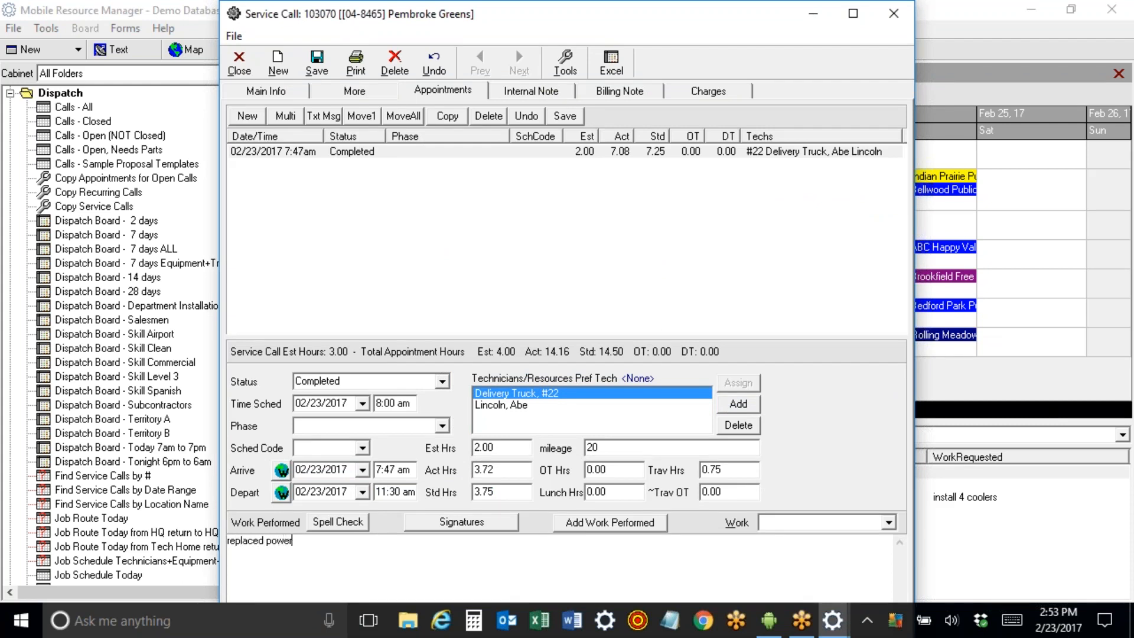
{"action": "type", "text": "y"}
{"action": "left_click", "coordinate": [561, 116]}
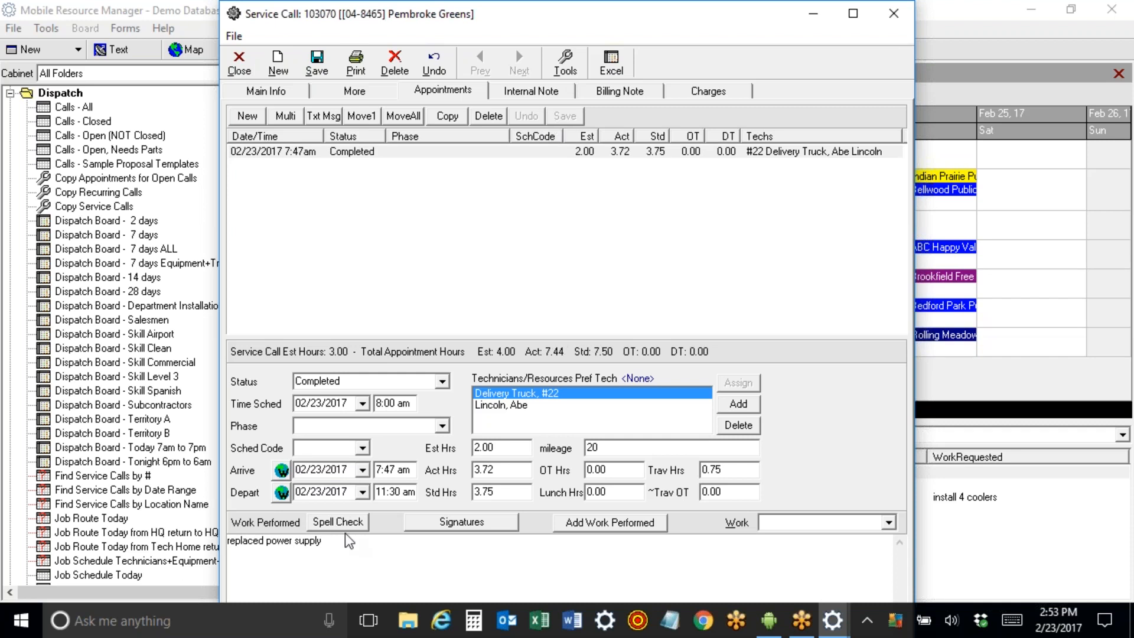
{"action": "left_click", "coordinate": [705, 93]}
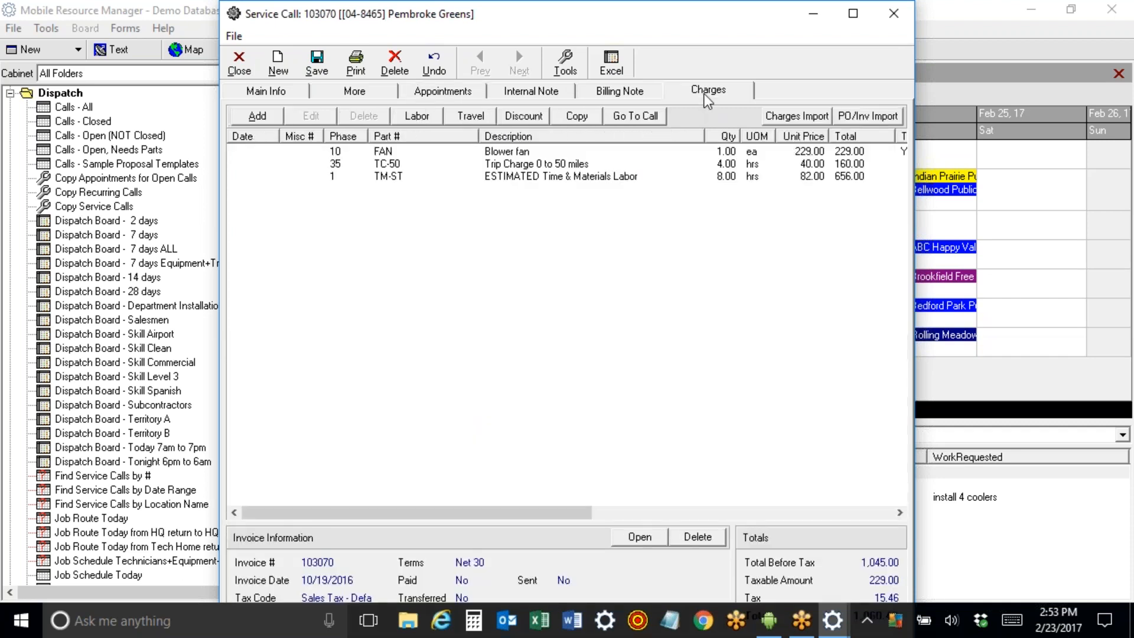
Add the PS-GE2000 Power Supply GE 2000 part at 299.00 to call 103070.
{"action": "left_click", "coordinate": [520, 153]}
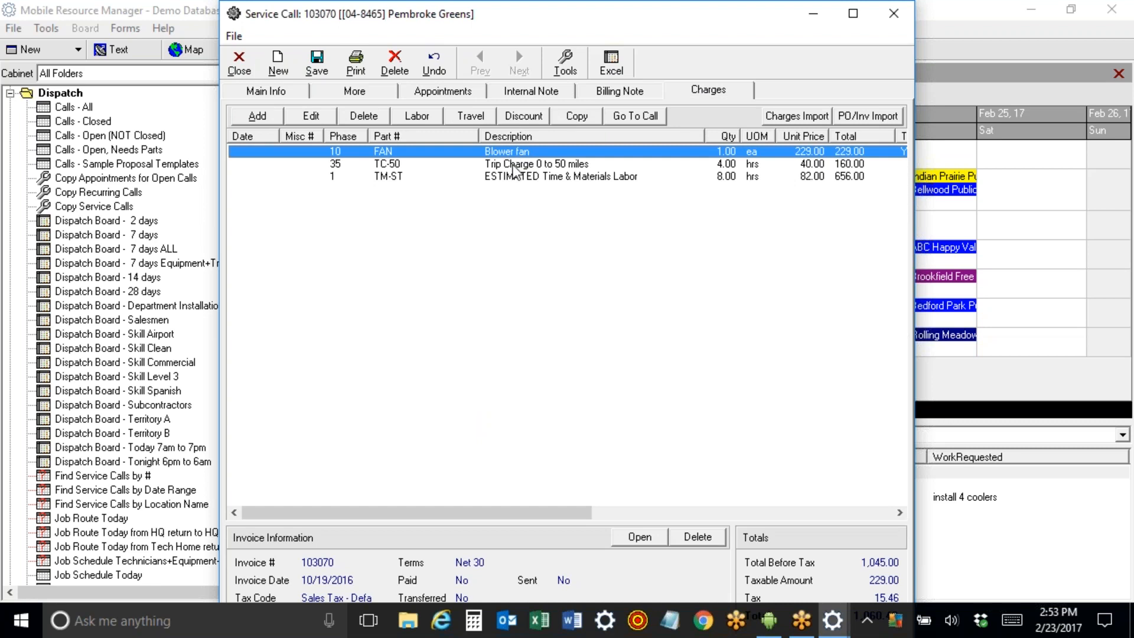
{"action": "left_click", "coordinate": [271, 117]}
{"action": "type", "text": "ps"}
{"action": "key", "text": "Tab"}
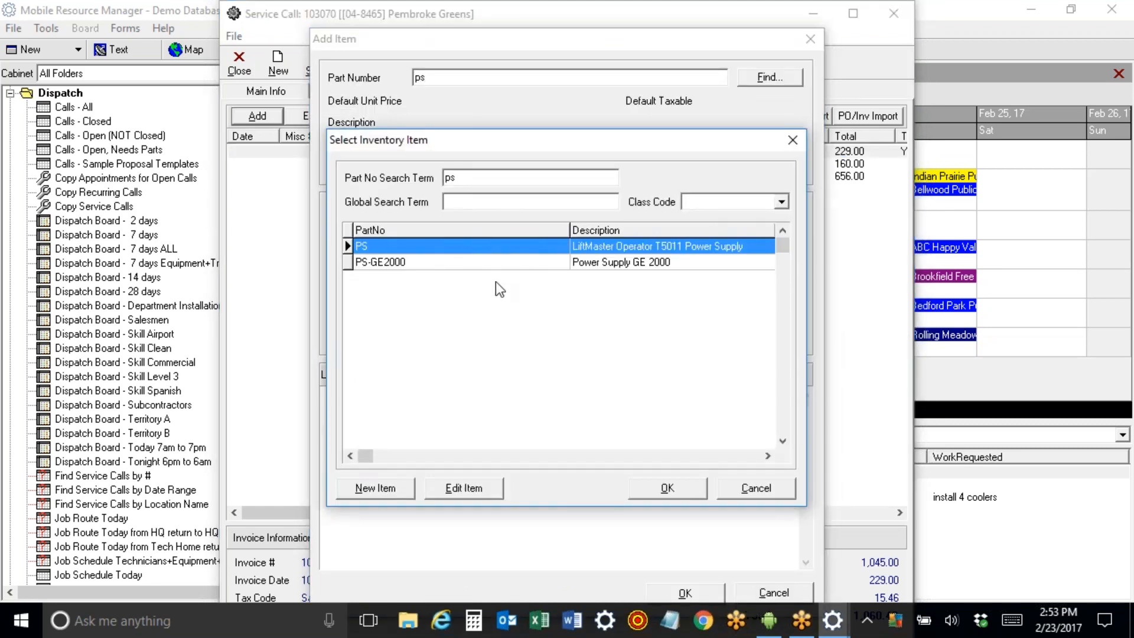
{"action": "double_click", "coordinate": [498, 264]}
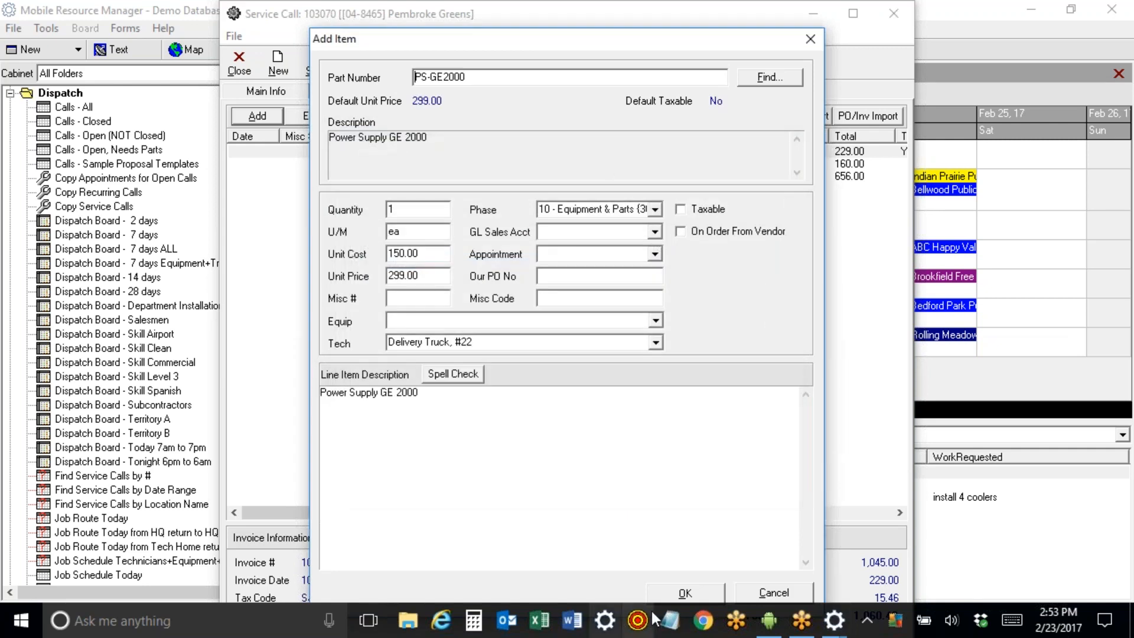
{"action": "left_click", "coordinate": [672, 593]}
{"action": "left_click", "coordinate": [398, 189]}
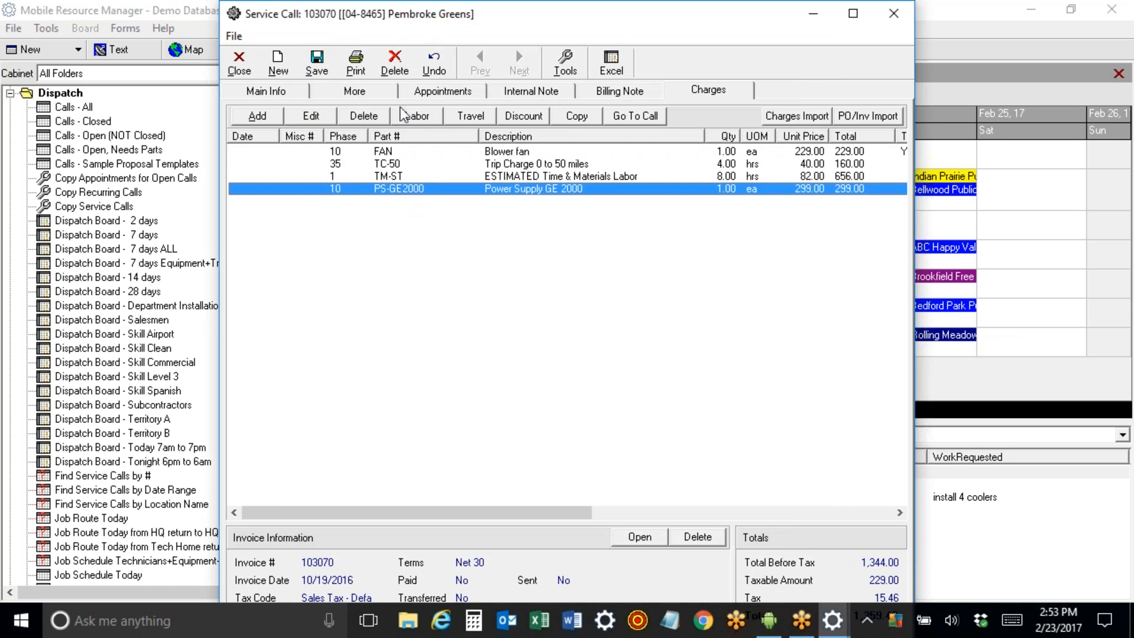
Delete the estimated Time & Materials labor charge line.
{"action": "left_click", "coordinate": [527, 175]}
{"action": "left_click_drag", "start_coordinate": [451, 14], "coordinate": [422, 68]}
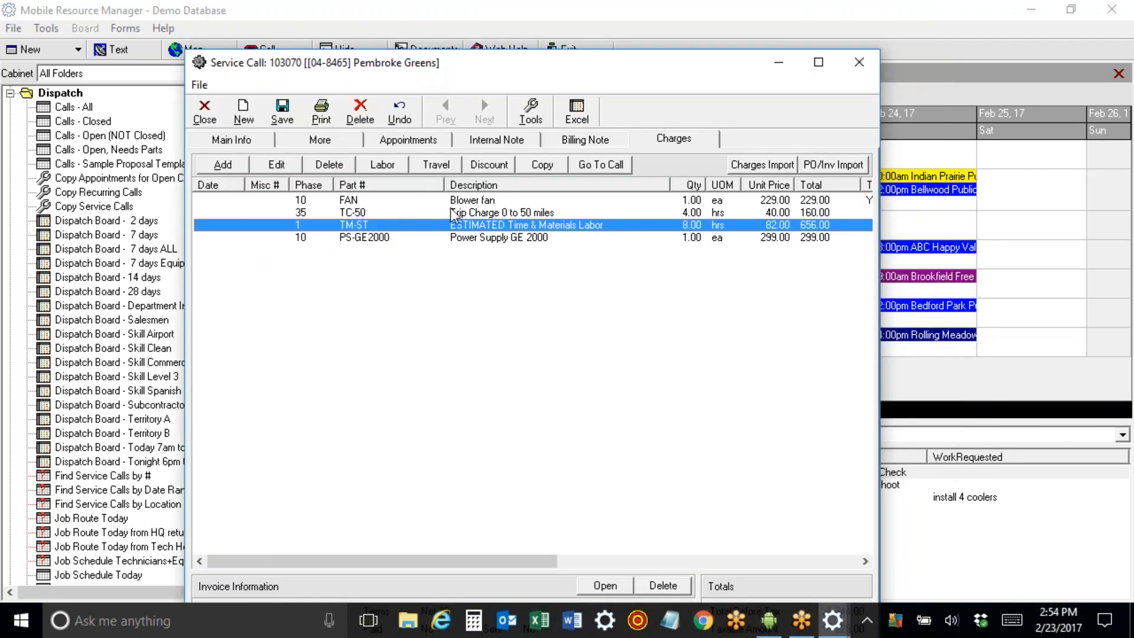
{"action": "left_click", "coordinate": [331, 166]}
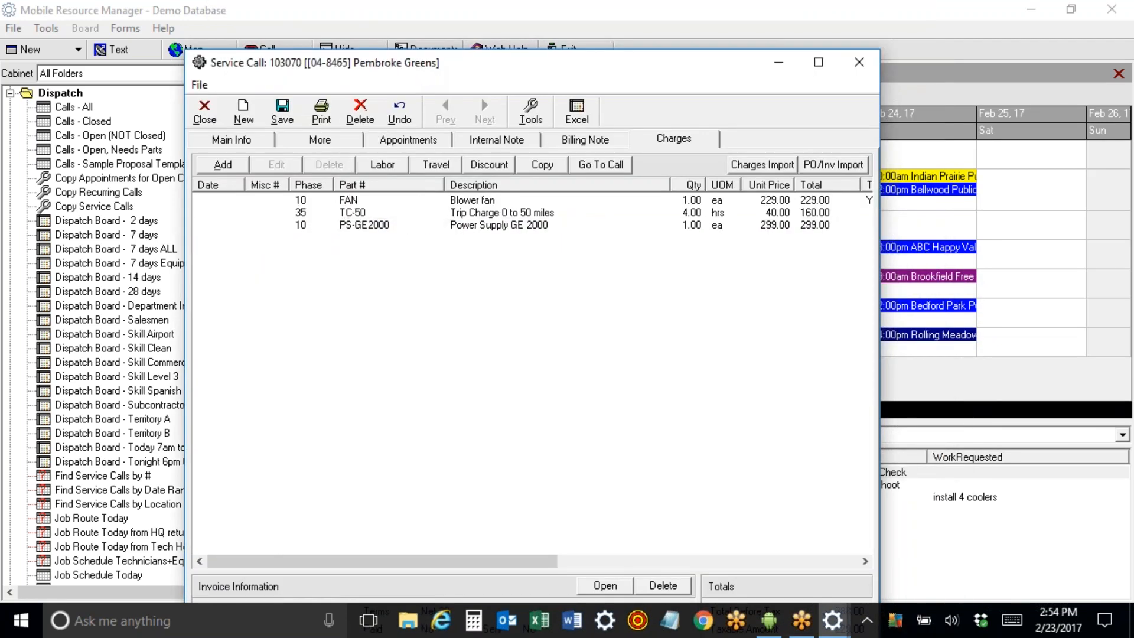
Add labor lines from the appointment's hours, including a 300.00 TM-ST line.
{"action": "left_click", "coordinate": [382, 166]}
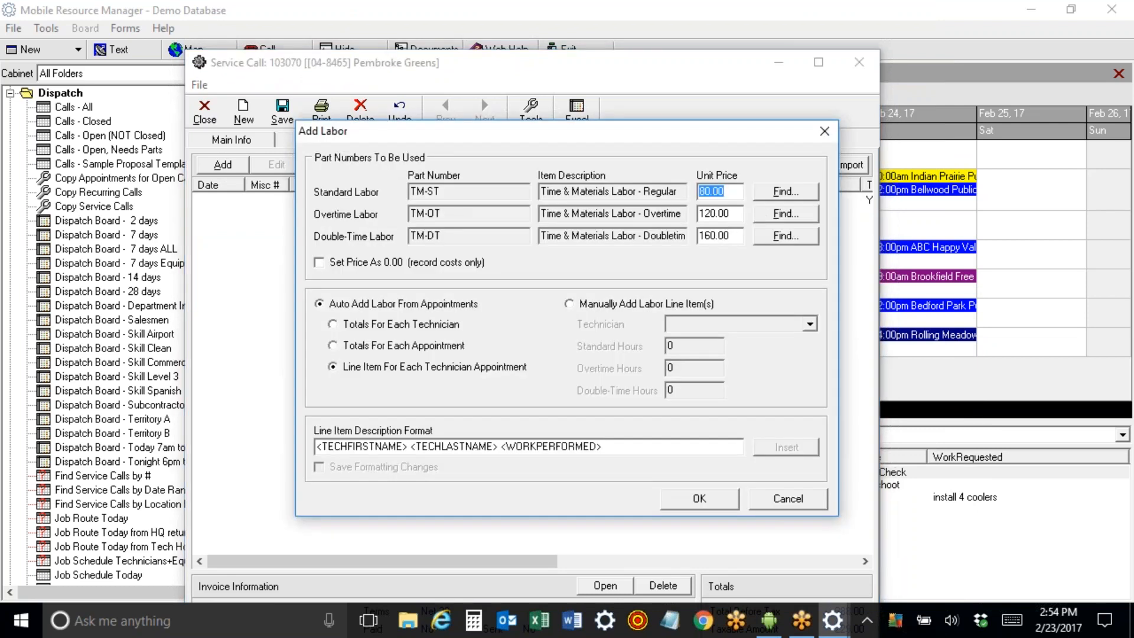
{"action": "left_click", "coordinate": [698, 499]}
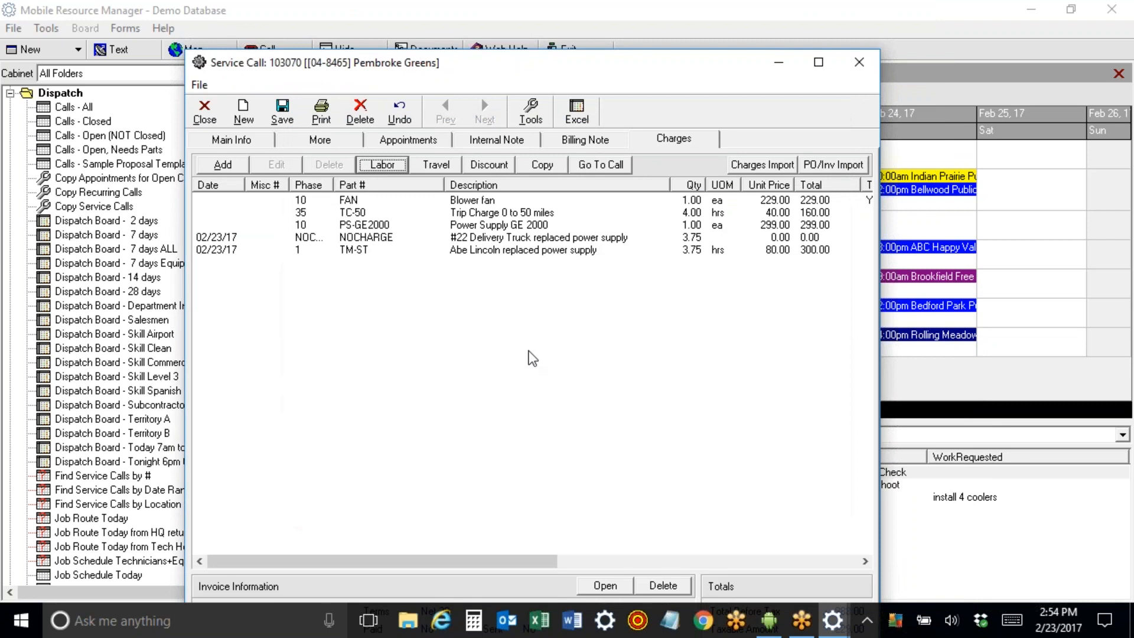
{"action": "left_click", "coordinate": [493, 251]}
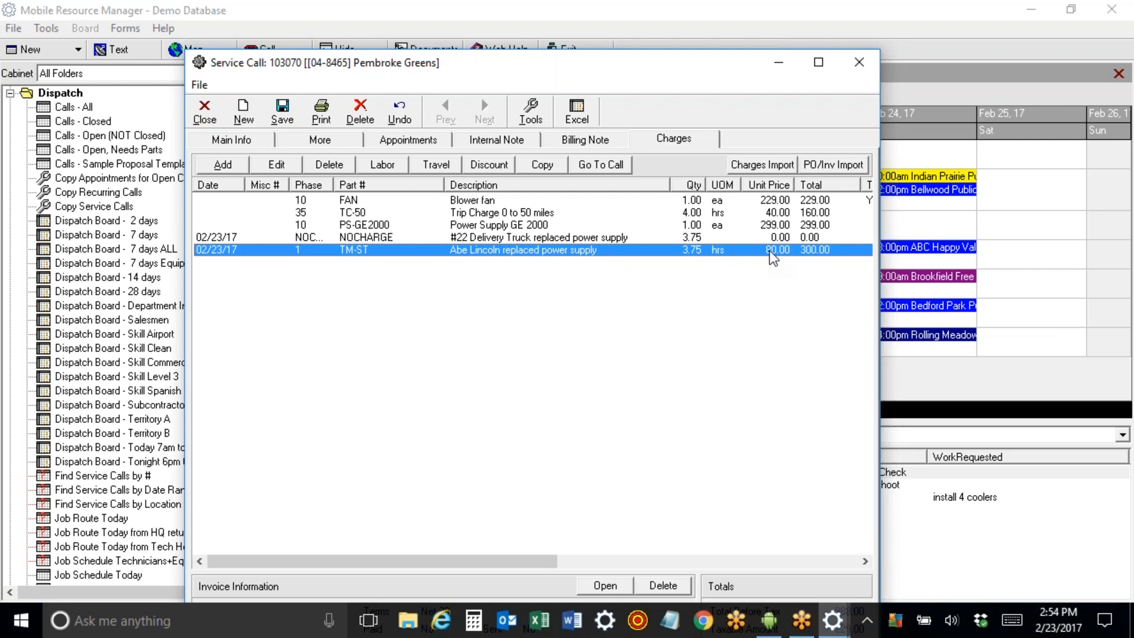
Shorten the no-charge line's description to '#22 Delivery Truck'.
{"action": "left_click", "coordinate": [552, 237]}
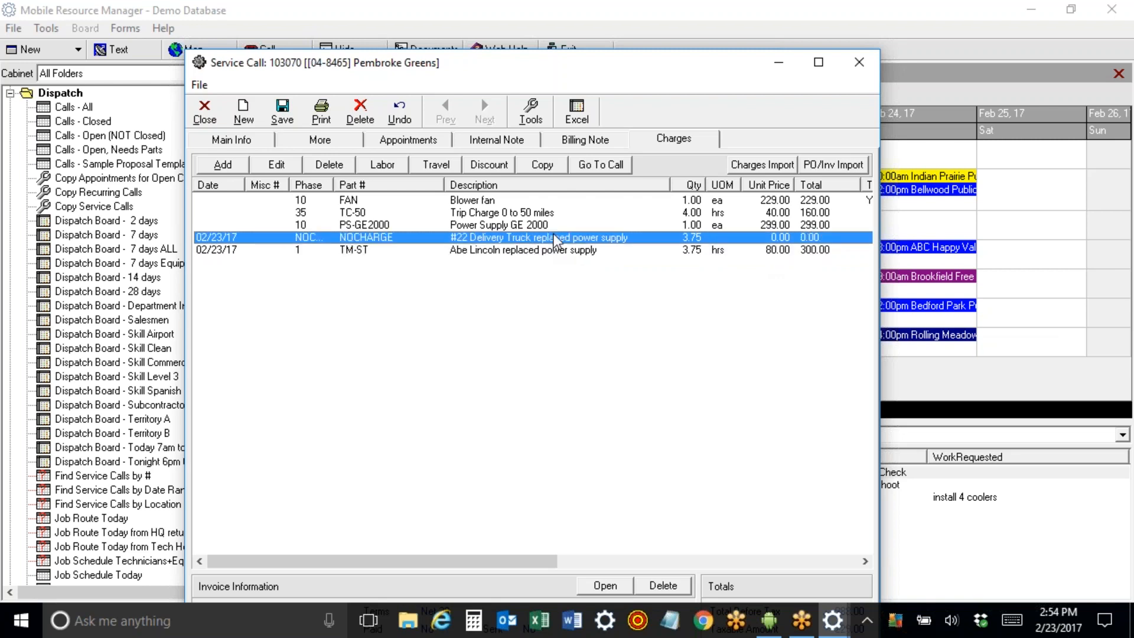
{"action": "double_click", "coordinate": [545, 238]}
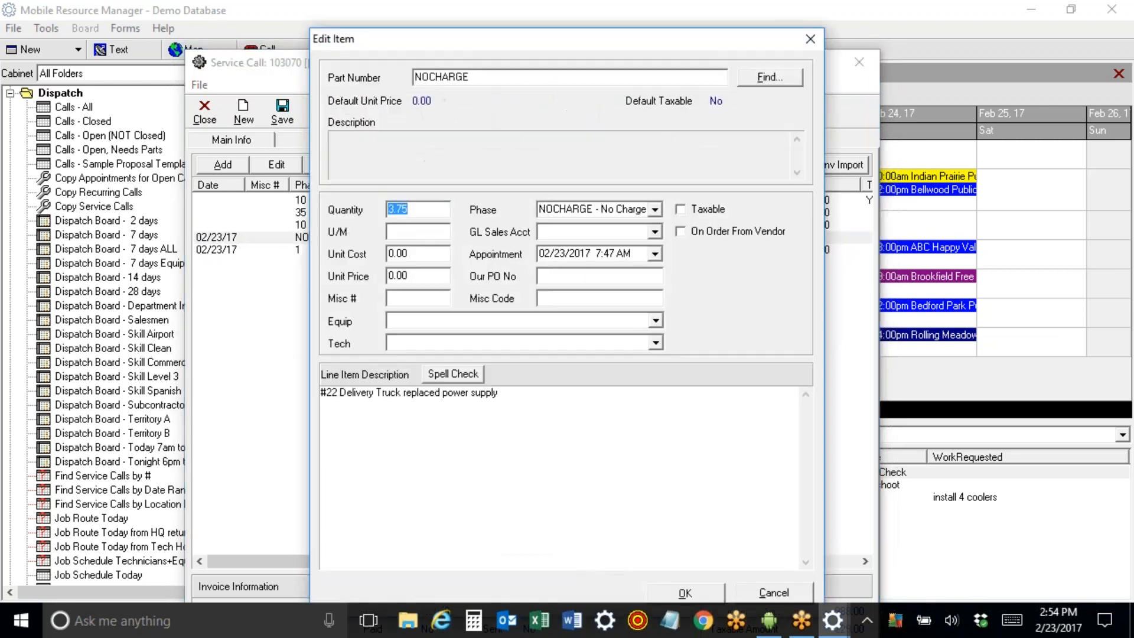
{"action": "left_click_drag", "start_coordinate": [414, 279], "coordinate": [337, 273]}
{"action": "left_click_drag", "start_coordinate": [400, 392], "coordinate": [508, 386]}
{"action": "key", "text": "BackSpace"}
{"action": "left_click", "coordinate": [685, 592]}
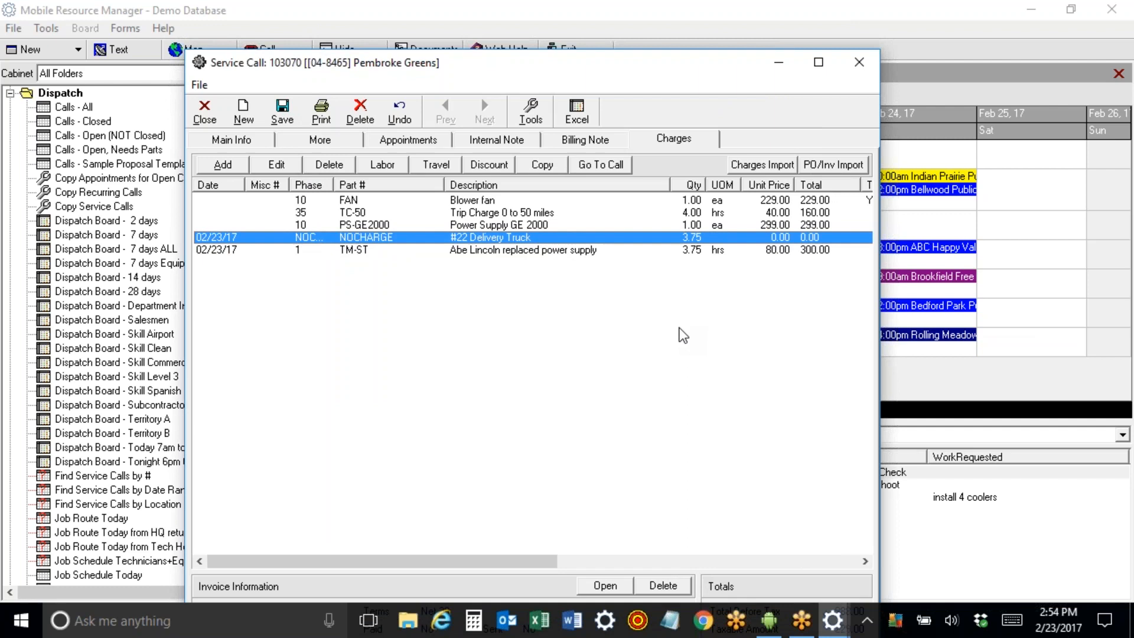
Set the #22 Delivery Truck charge to quantity 1 at a unit price of 75.00.
{"action": "double_click", "coordinate": [476, 243]}
{"action": "type", "text": "1"}
{"action": "left_click", "coordinate": [416, 276]}
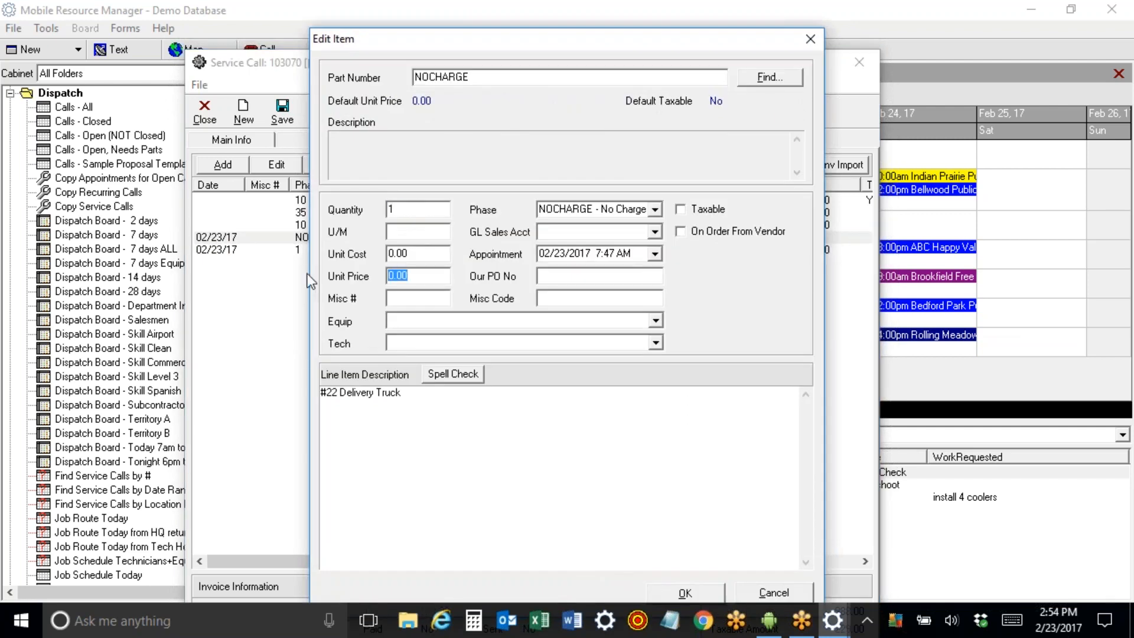
{"action": "type", "text": "75"}
{"action": "left_click", "coordinate": [719, 594]}
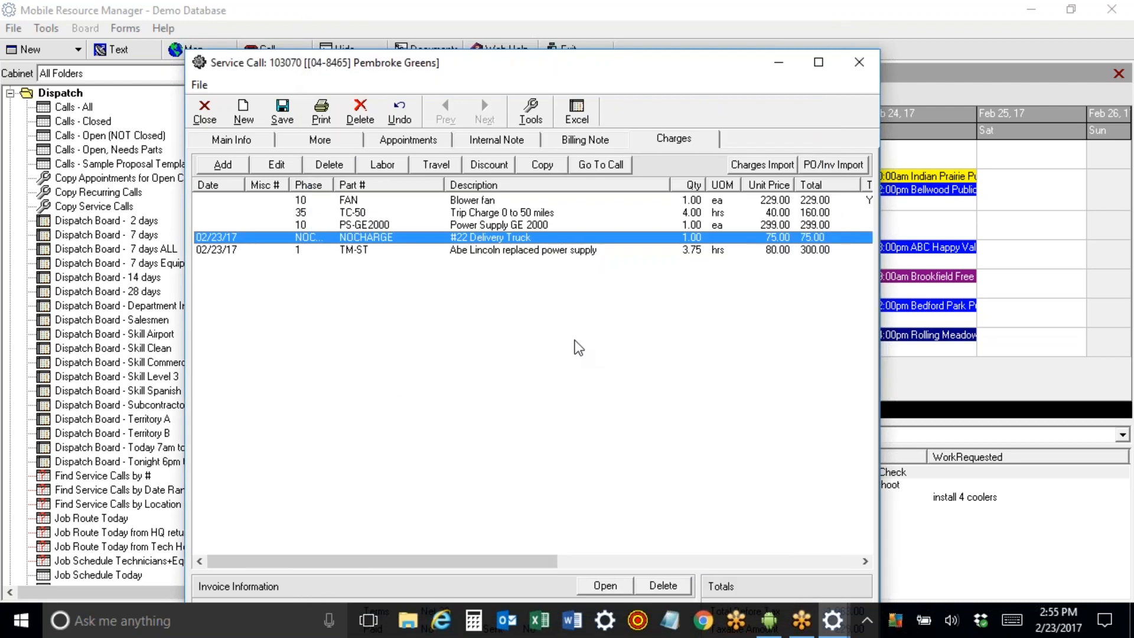
Delete the Blower fan charge and review the remaining charge lines.
{"action": "left_click", "coordinate": [485, 205]}
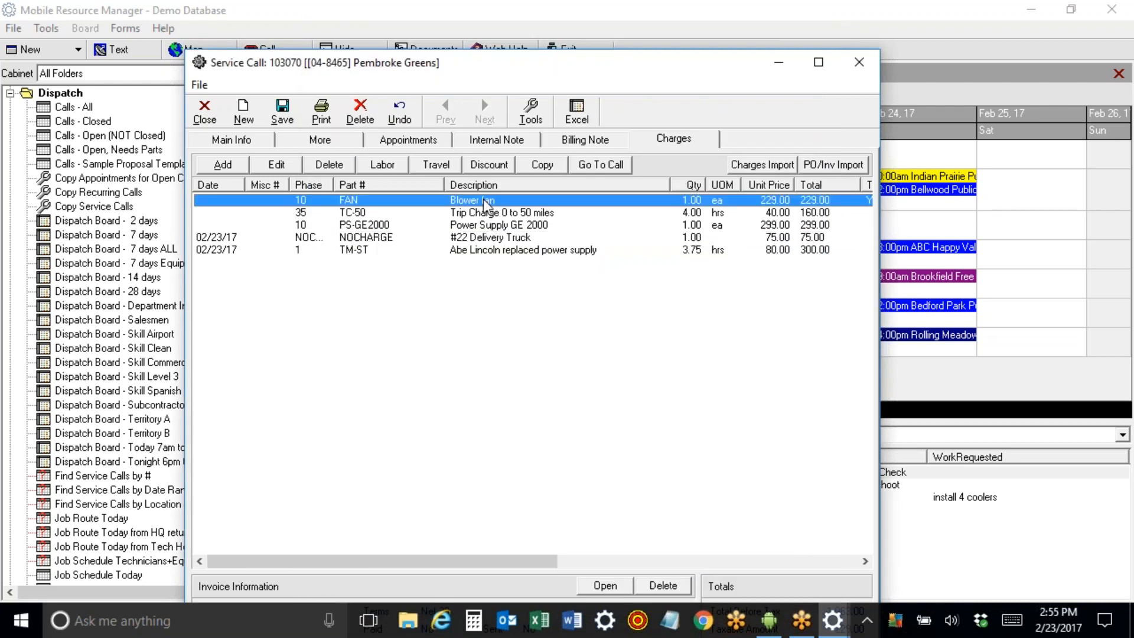
{"action": "left_click", "coordinate": [323, 166]}
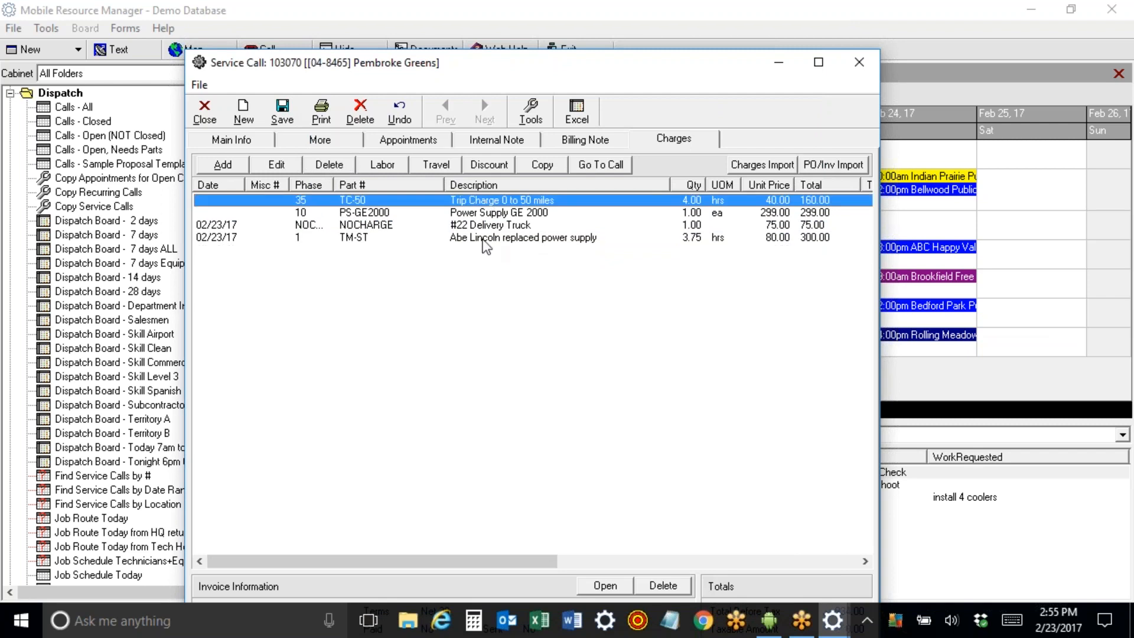
{"action": "left_click", "coordinate": [485, 213]}
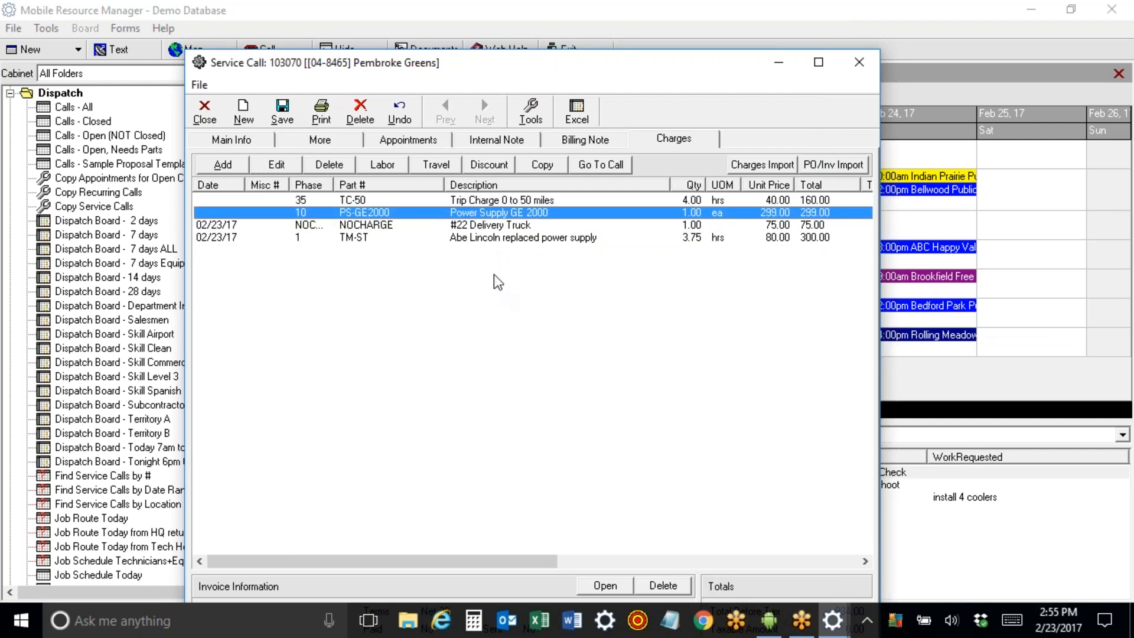
{"action": "left_click", "coordinate": [496, 227]}
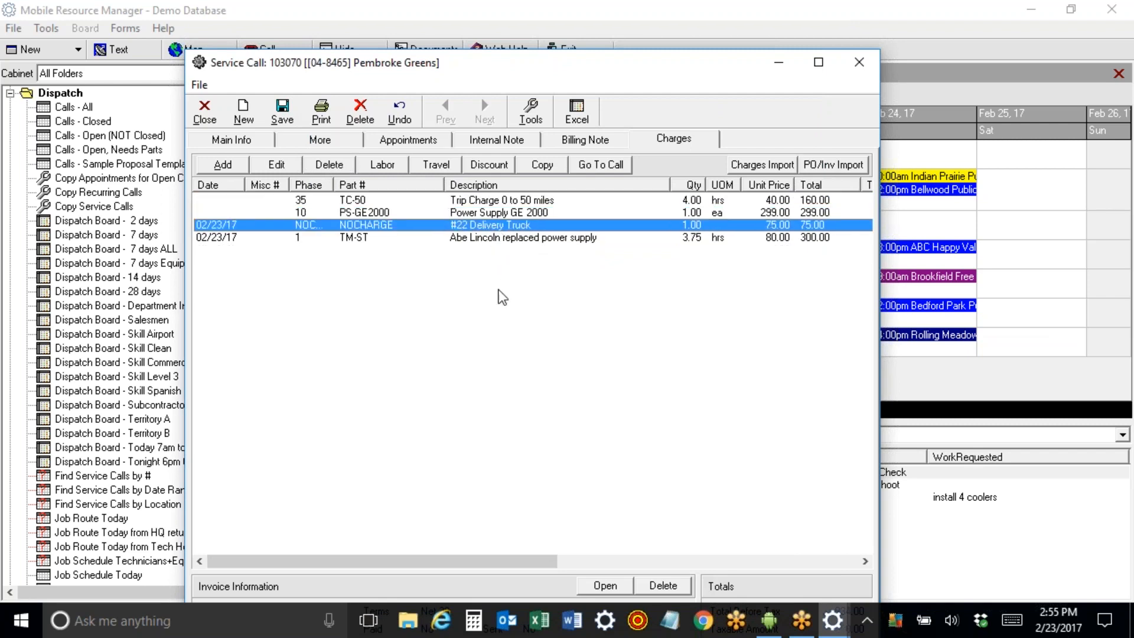
{"action": "left_click", "coordinate": [499, 237]}
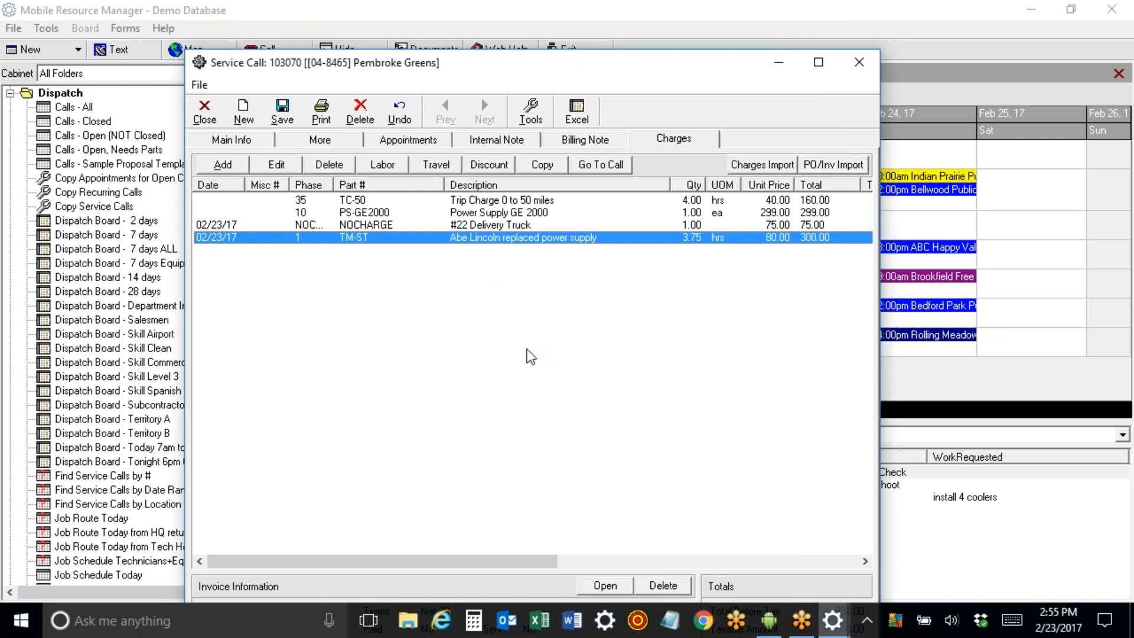
Mark the Power Supply GE 2000 charge as taxable.
{"action": "double_click", "coordinate": [479, 215]}
{"action": "left_click", "coordinate": [681, 210]}
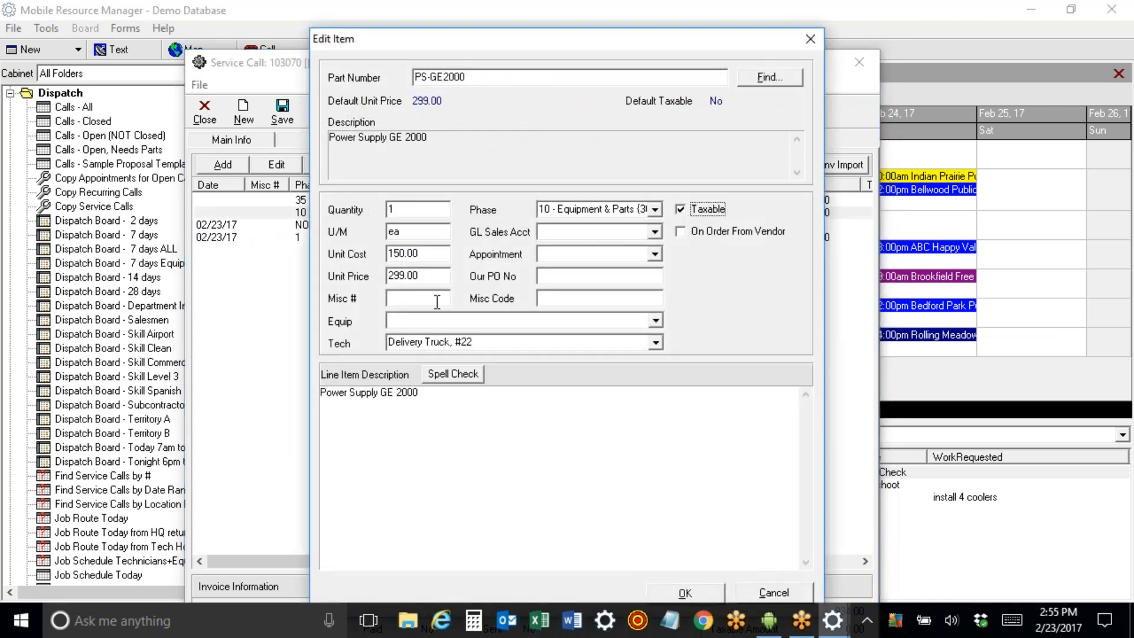
{"action": "left_click", "coordinate": [429, 275]}
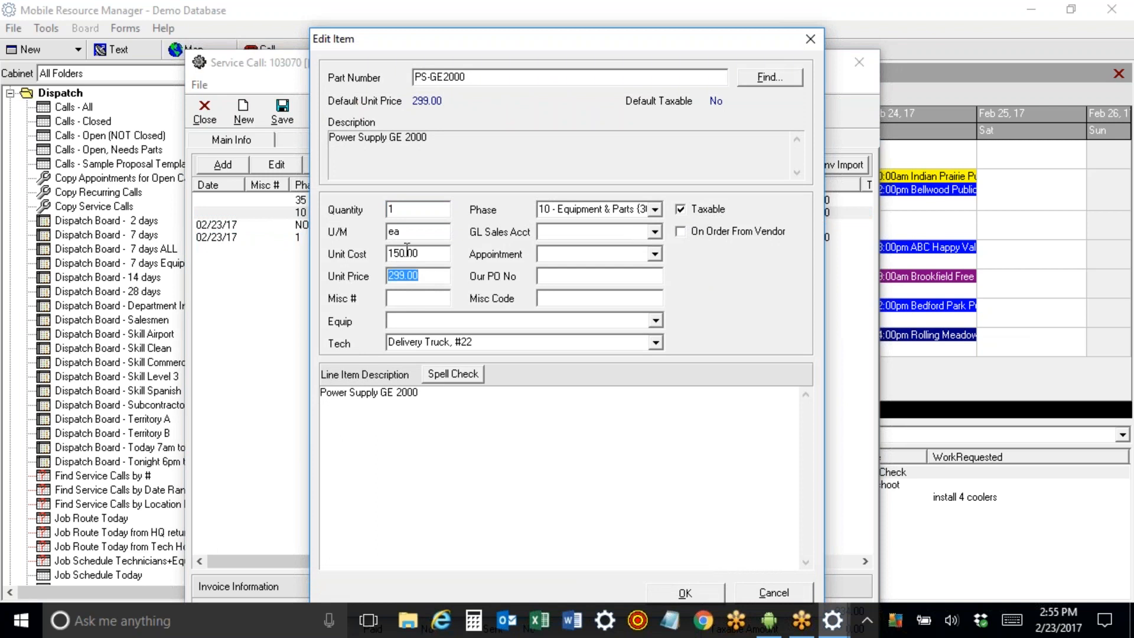
{"action": "left_click", "coordinate": [436, 253]}
{"action": "left_click", "coordinate": [439, 277]}
{"action": "key", "text": "Return"}
Check the labor charge, then enter a unit cost on the #22 Delivery Truck charge.
{"action": "double_click", "coordinate": [598, 239]}
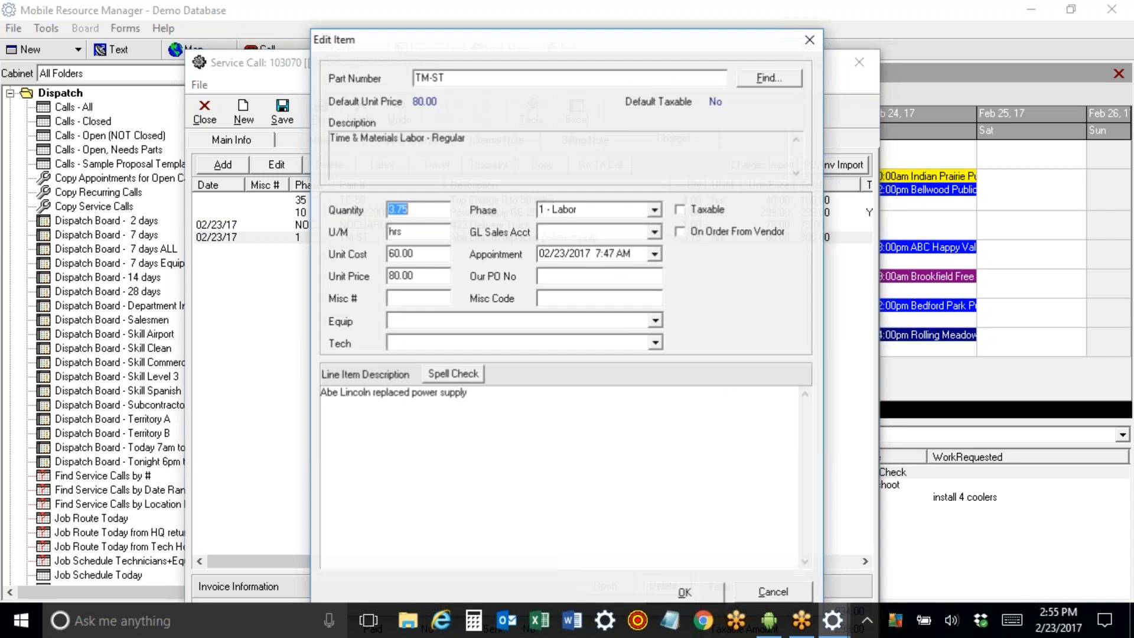
{"action": "left_click", "coordinate": [429, 254]}
{"action": "key", "text": "Tab"}
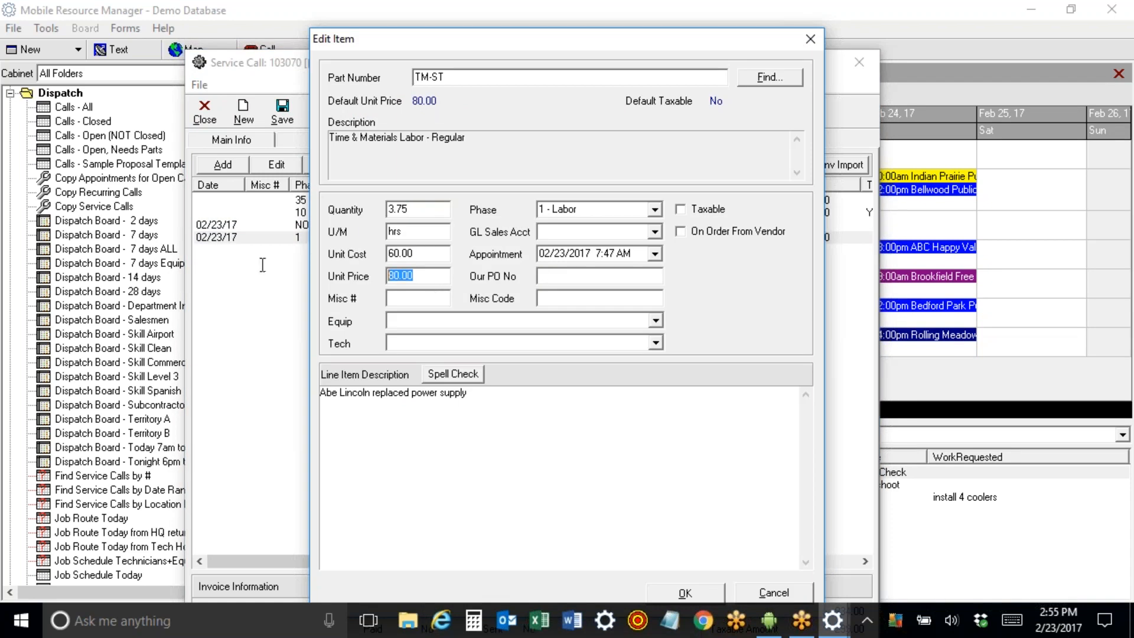
{"action": "left_click", "coordinate": [810, 38]}
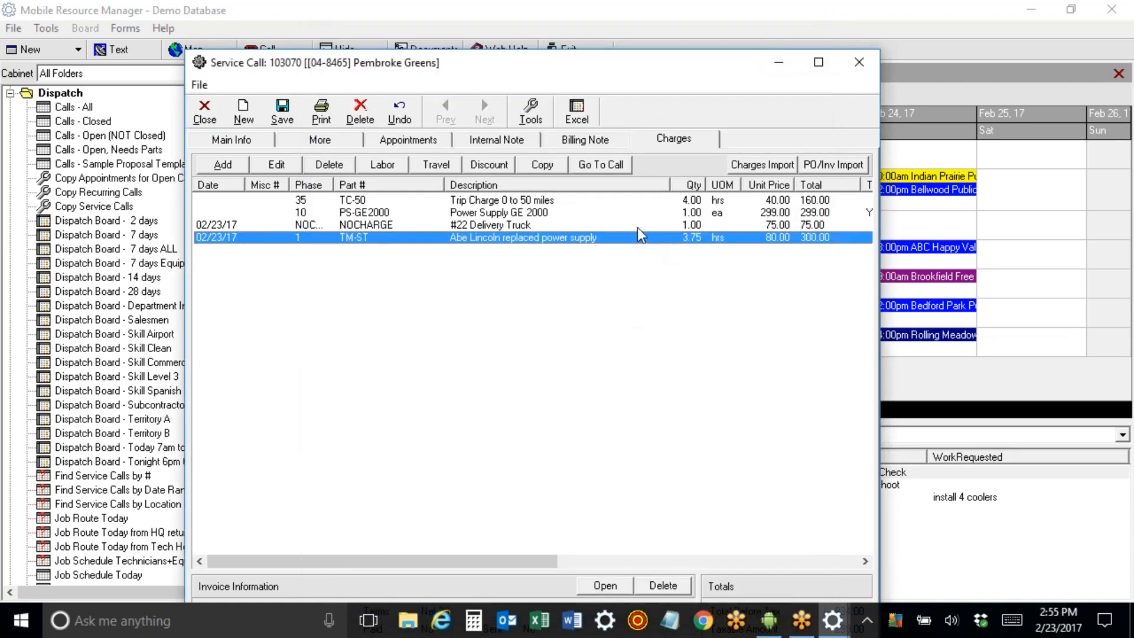
{"action": "double_click", "coordinate": [641, 225]}
{"action": "left_click", "coordinate": [431, 254]}
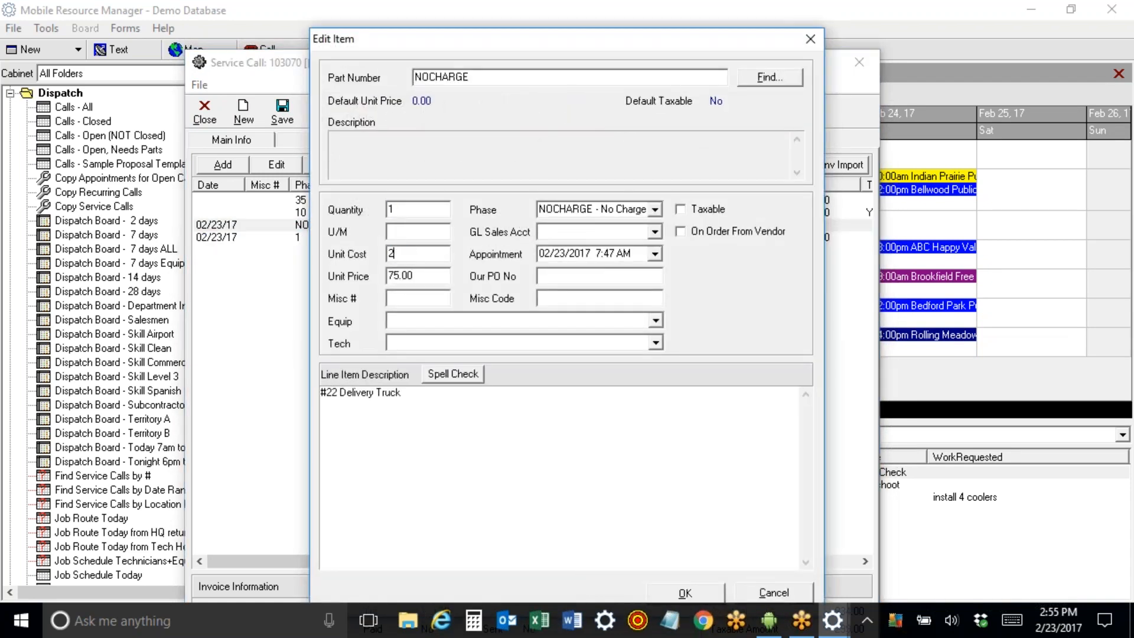
{"action": "left_click", "coordinate": [684, 592]}
Check the trip charge and save the service call.
{"action": "double_click", "coordinate": [513, 200]}
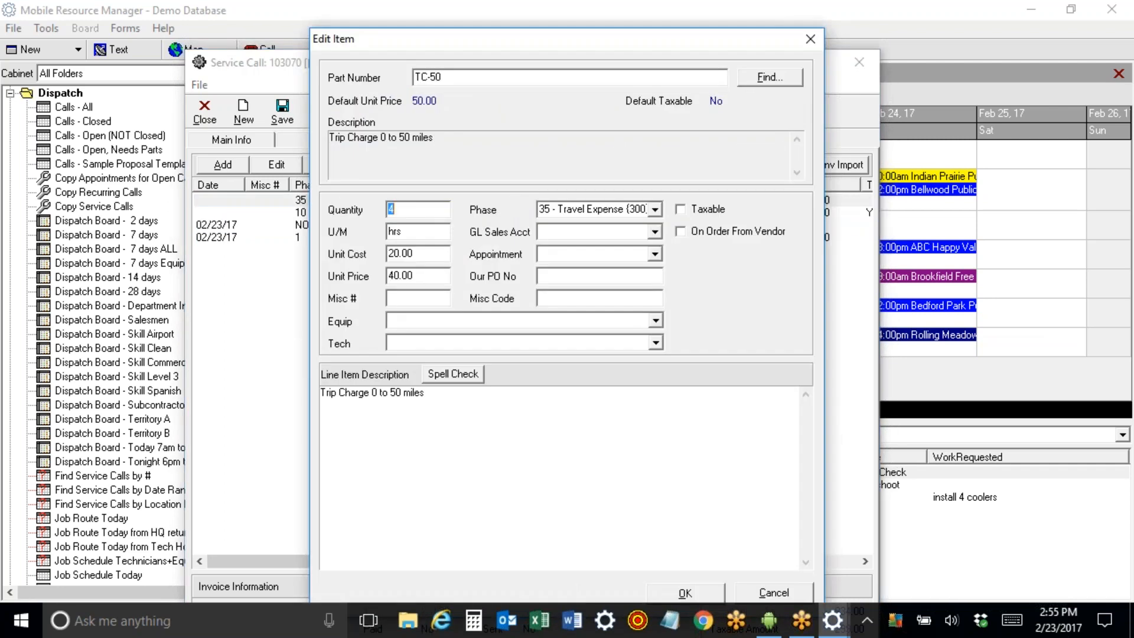
{"action": "left_click", "coordinate": [810, 38]}
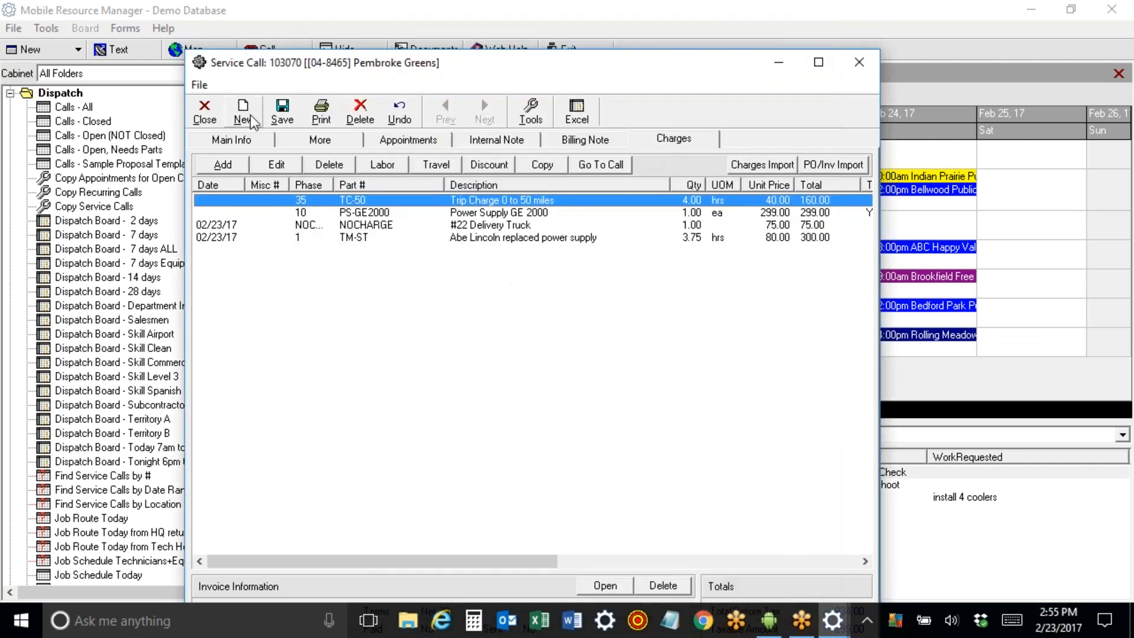
{"action": "left_click", "coordinate": [282, 112]}
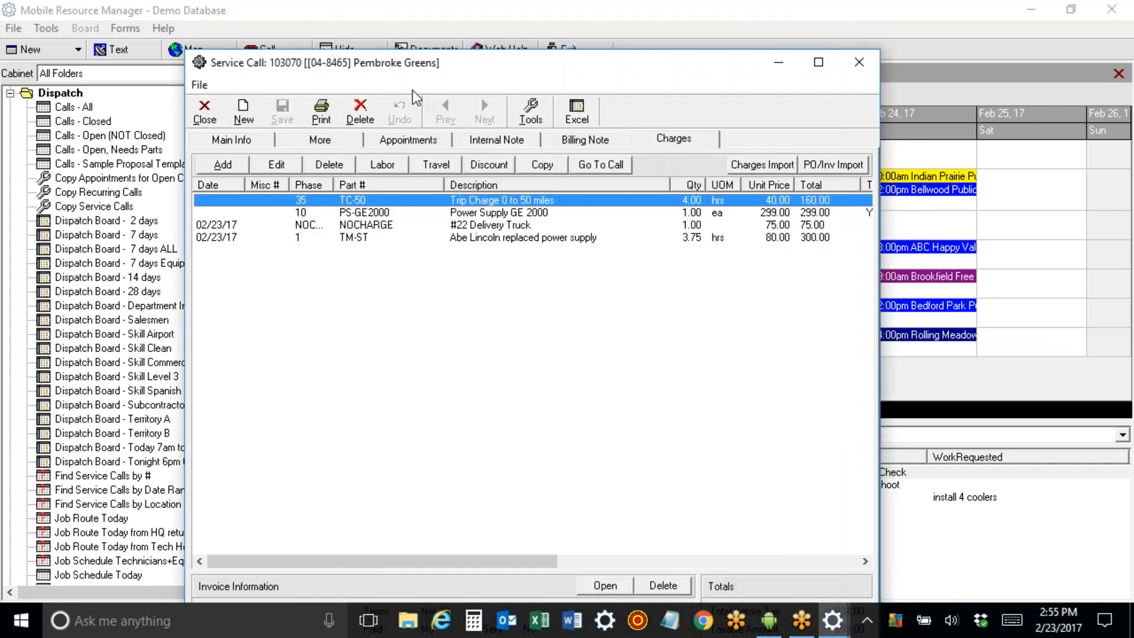
Maximize the call and review invoice 103070: Net 30, 6.750% tax, 854.18 total.
{"action": "double_click", "coordinate": [419, 67]}
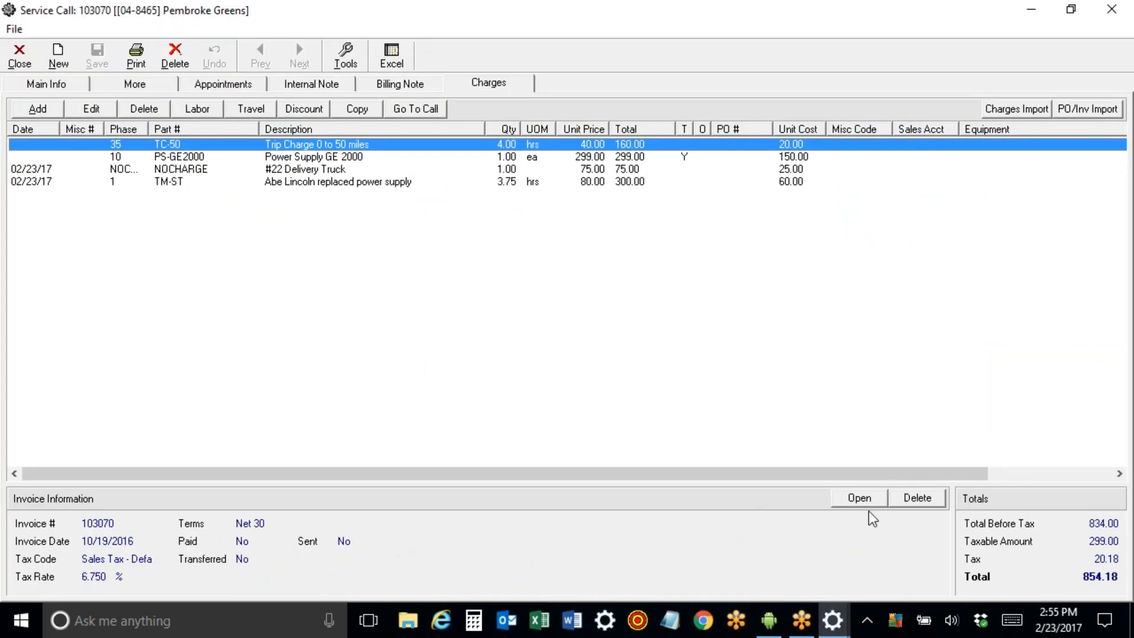
{"action": "left_click", "coordinate": [859, 498]}
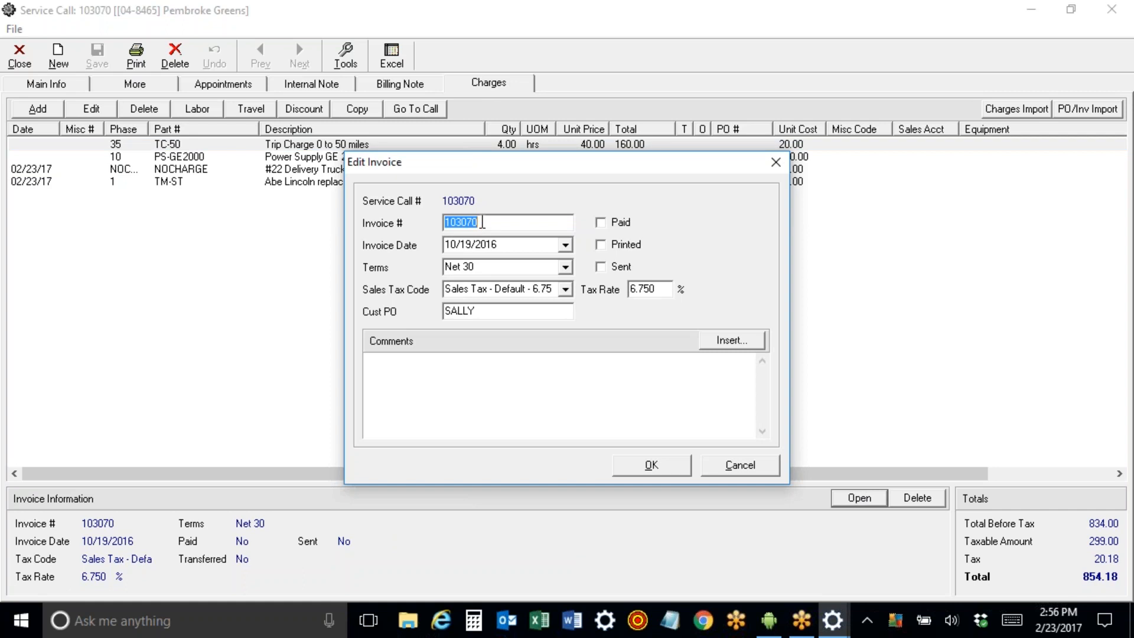
{"action": "left_click", "coordinate": [650, 465]}
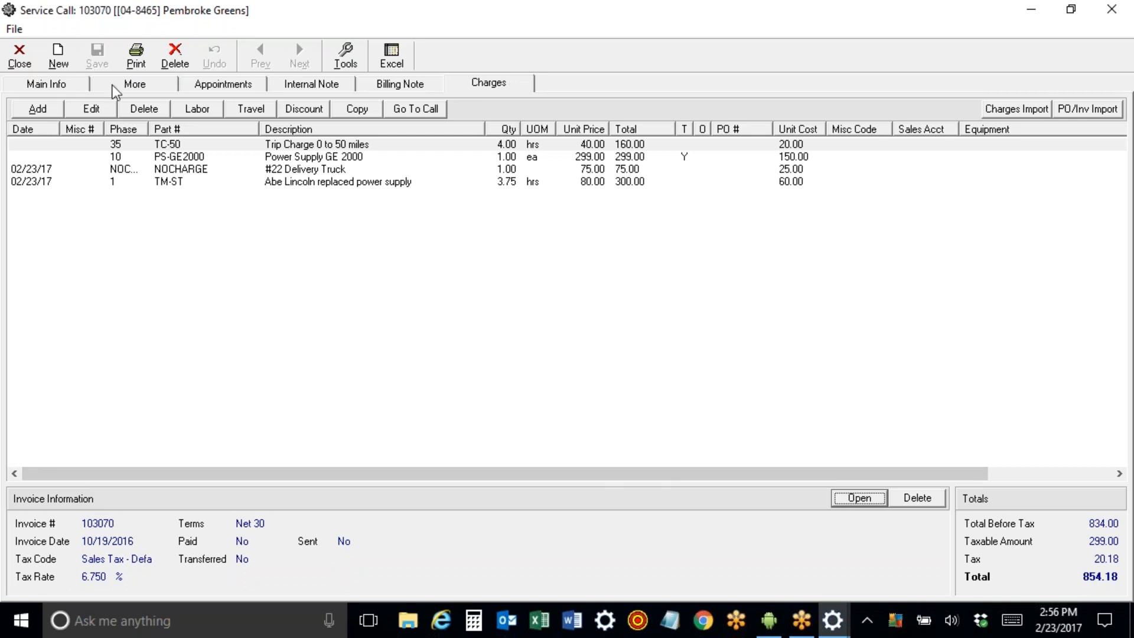
{"action": "left_click", "coordinate": [136, 56]}
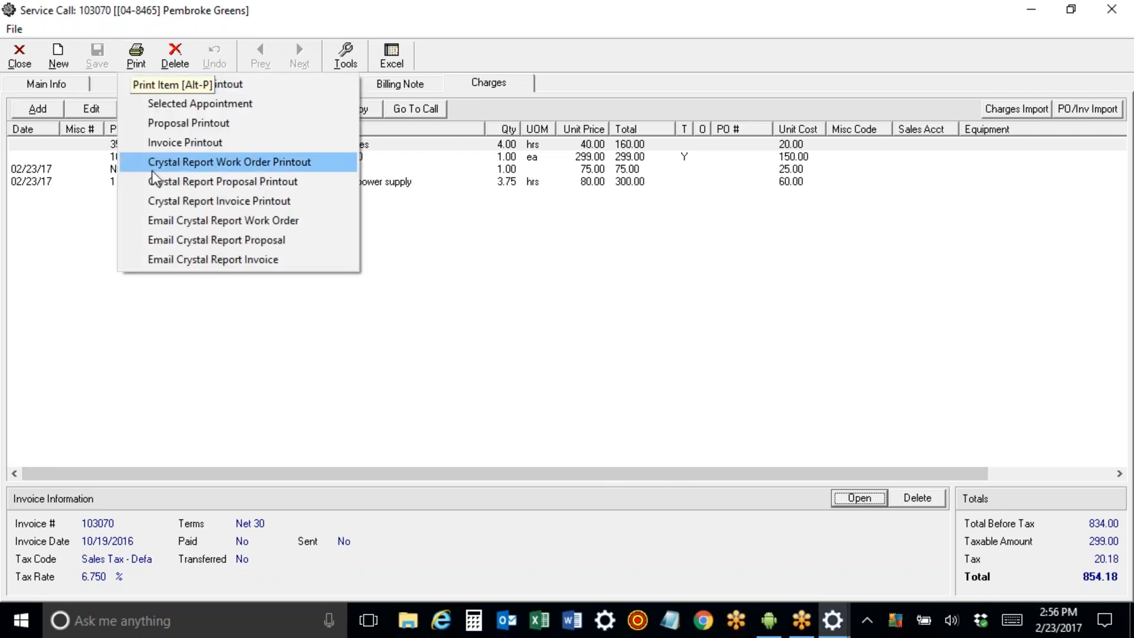
{"action": "left_click", "coordinate": [158, 148]}
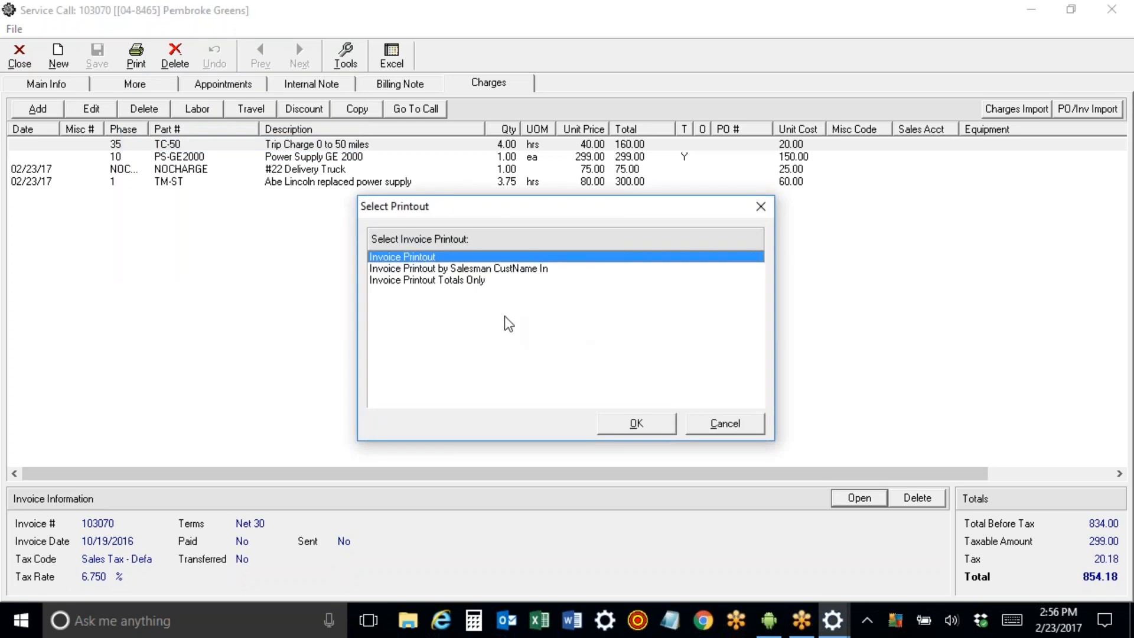
{"action": "left_click", "coordinate": [637, 424]}
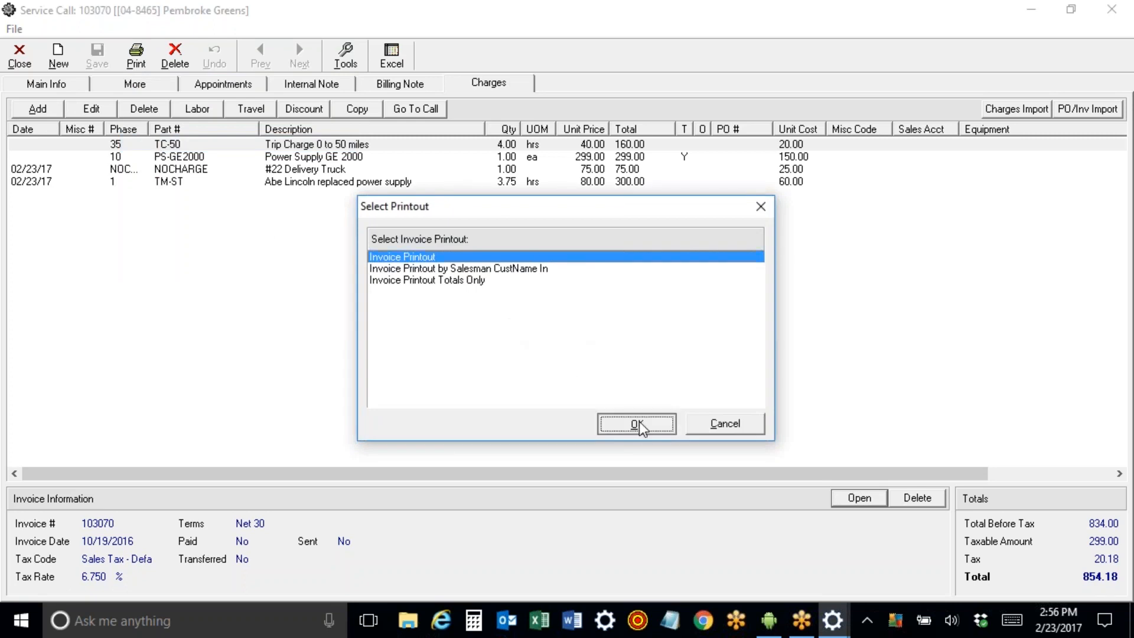
{"action": "scroll", "coordinate": [1125, 129], "scroll_direction": "down", "scroll_amount": 3}
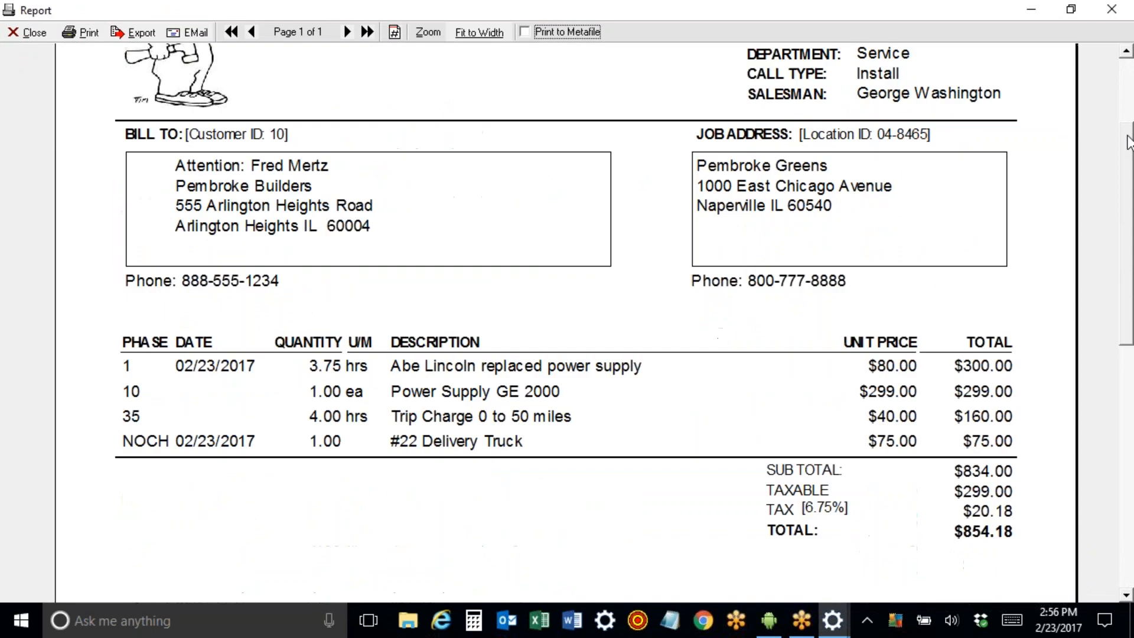
{"action": "left_click_drag", "start_coordinate": [1126, 124], "coordinate": [1126, 100]}
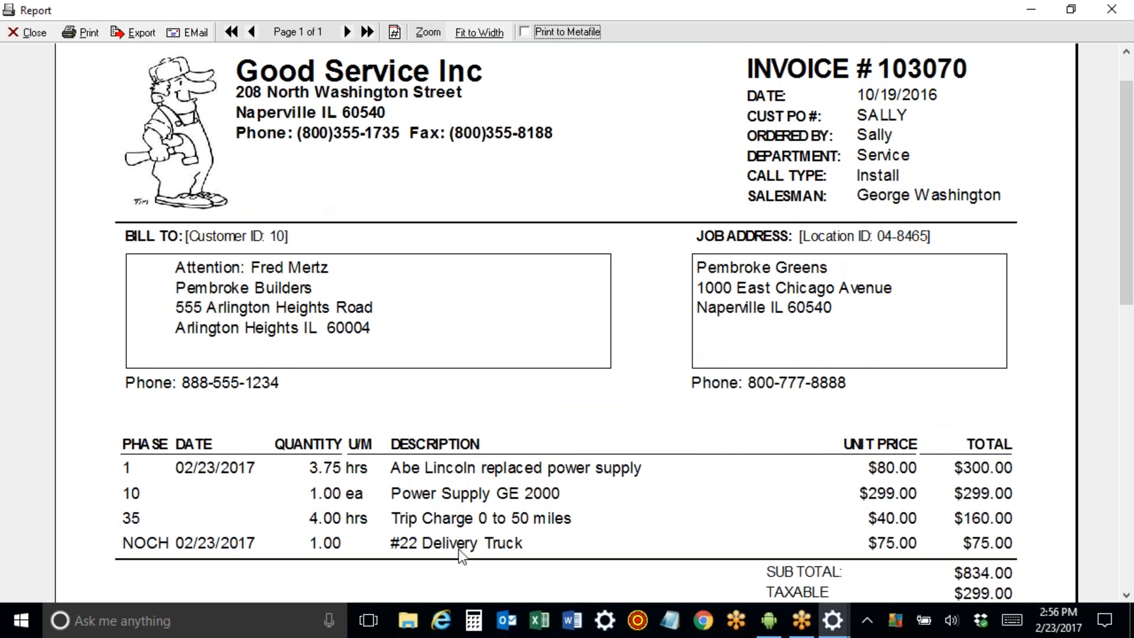
{"action": "left_click_drag", "start_coordinate": [1128, 91], "coordinate": [1129, 109]}
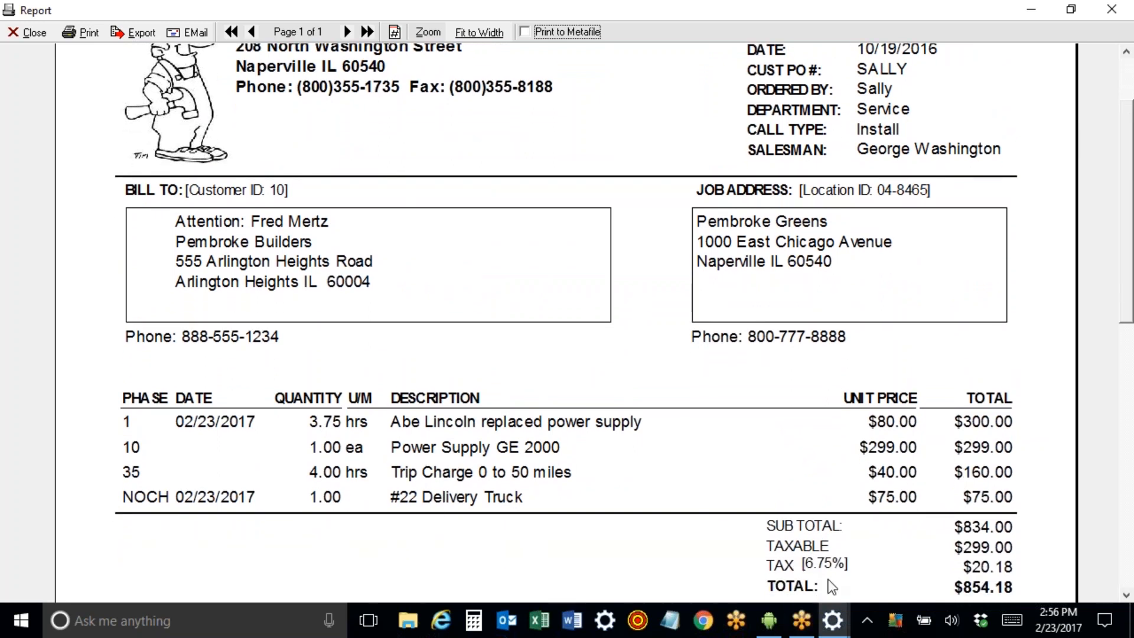
{"action": "left_click", "coordinate": [22, 34]}
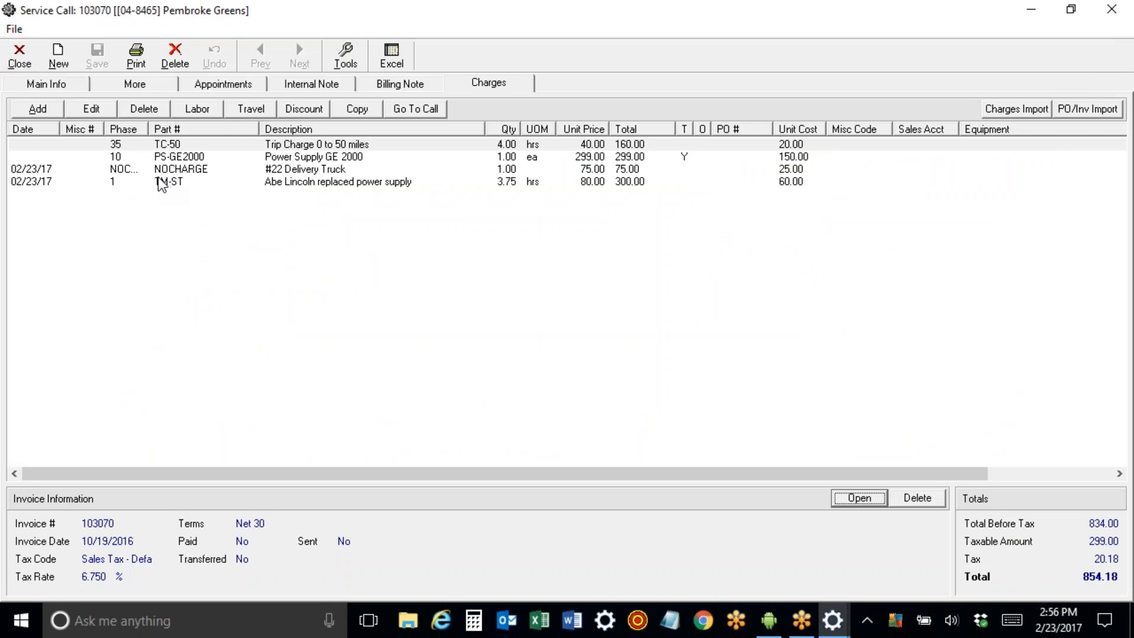
{"action": "left_click", "coordinate": [1071, 10]}
{"action": "left_click_drag", "start_coordinate": [306, 66], "coordinate": [324, 17]}
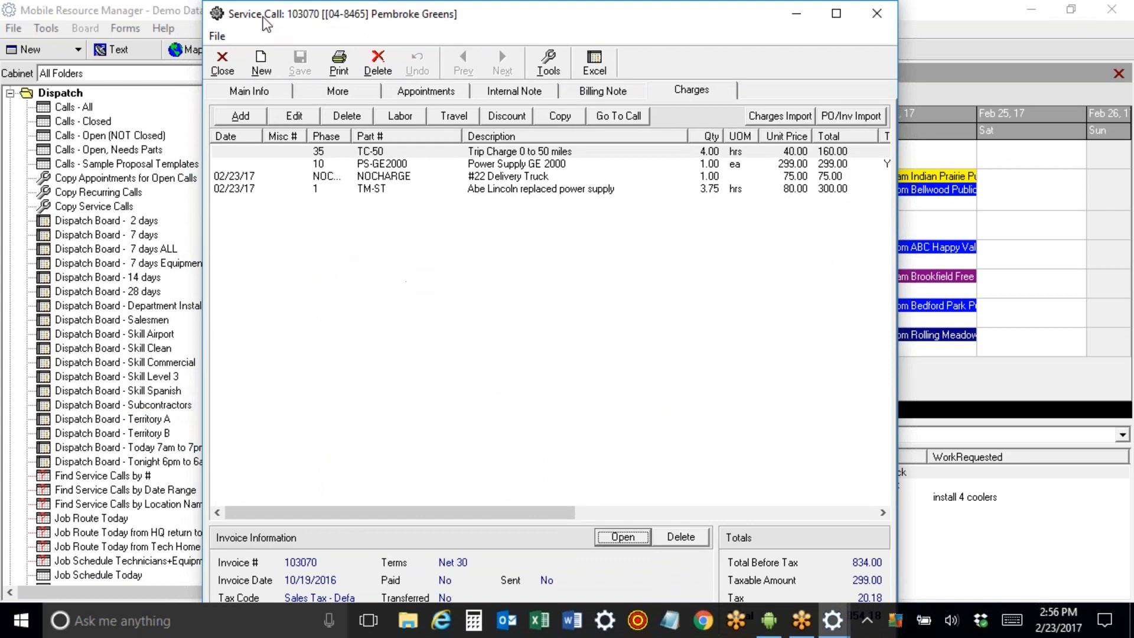
{"action": "left_click", "coordinate": [228, 60]}
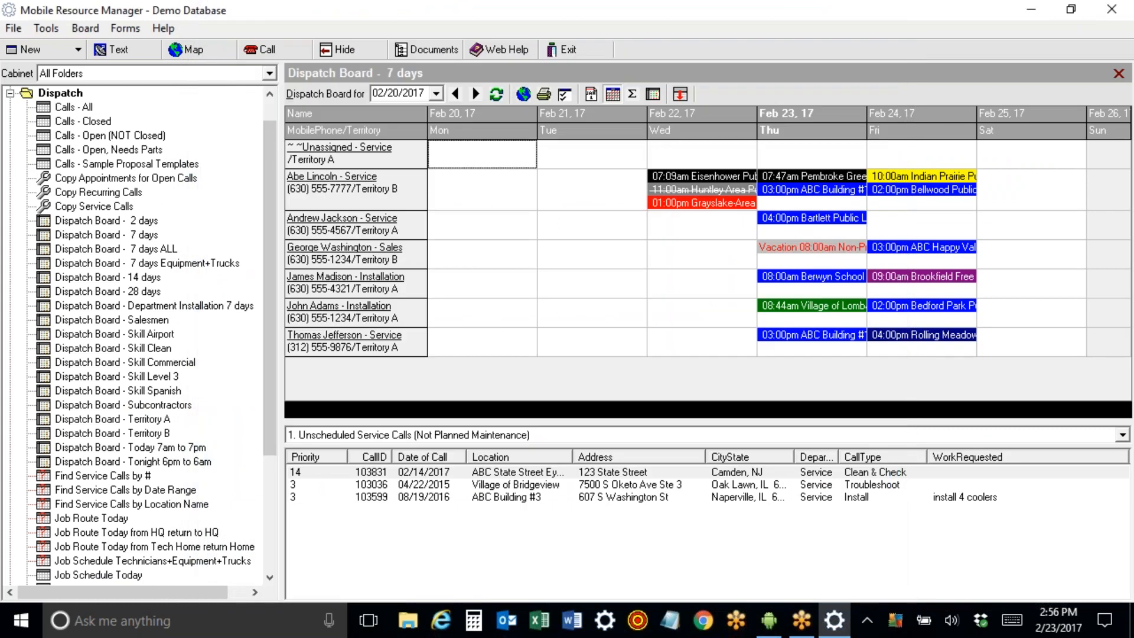
{"action": "left_click", "coordinate": [10, 93]}
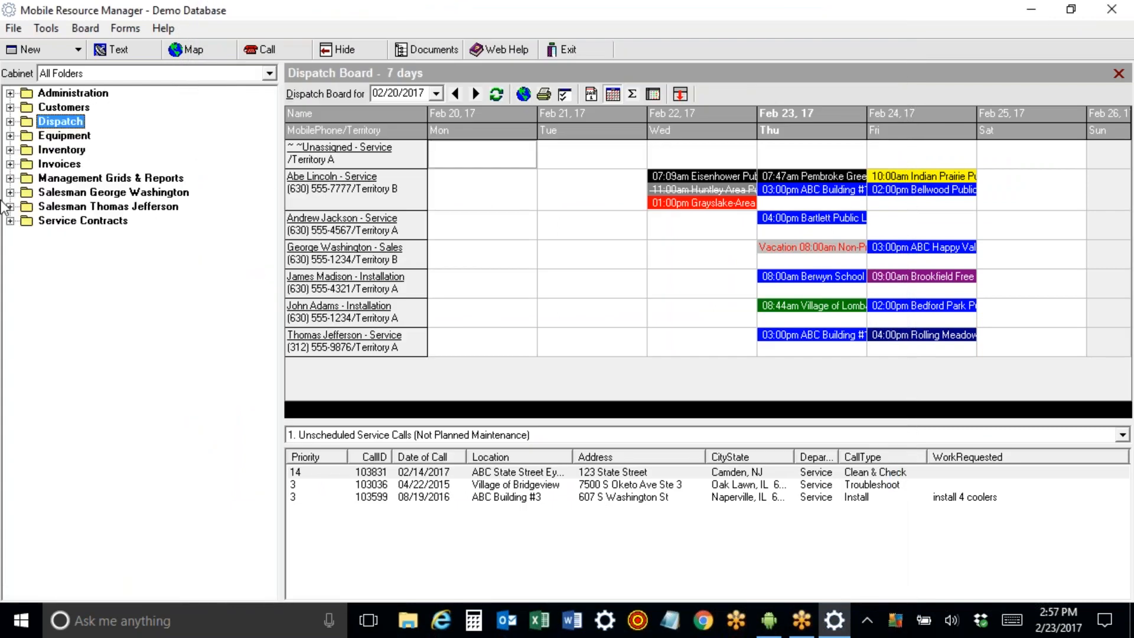
{"action": "left_click", "coordinate": [10, 178]}
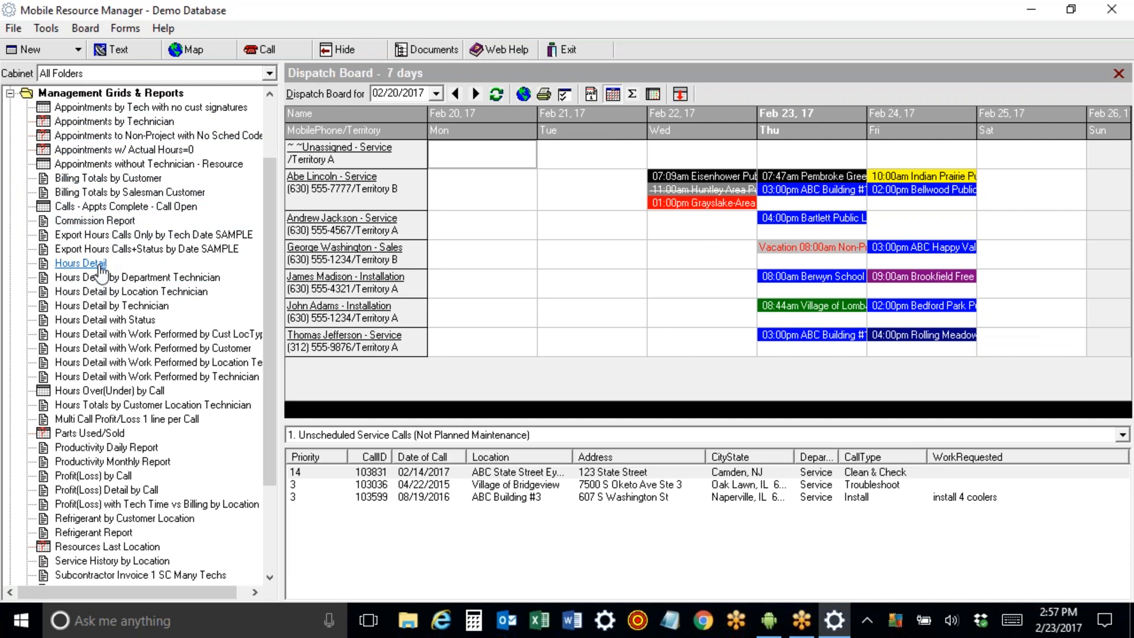
{"action": "left_click", "coordinate": [129, 308]}
{"action": "left_click", "coordinate": [572, 394]}
{"action": "left_click", "coordinate": [672, 298]}
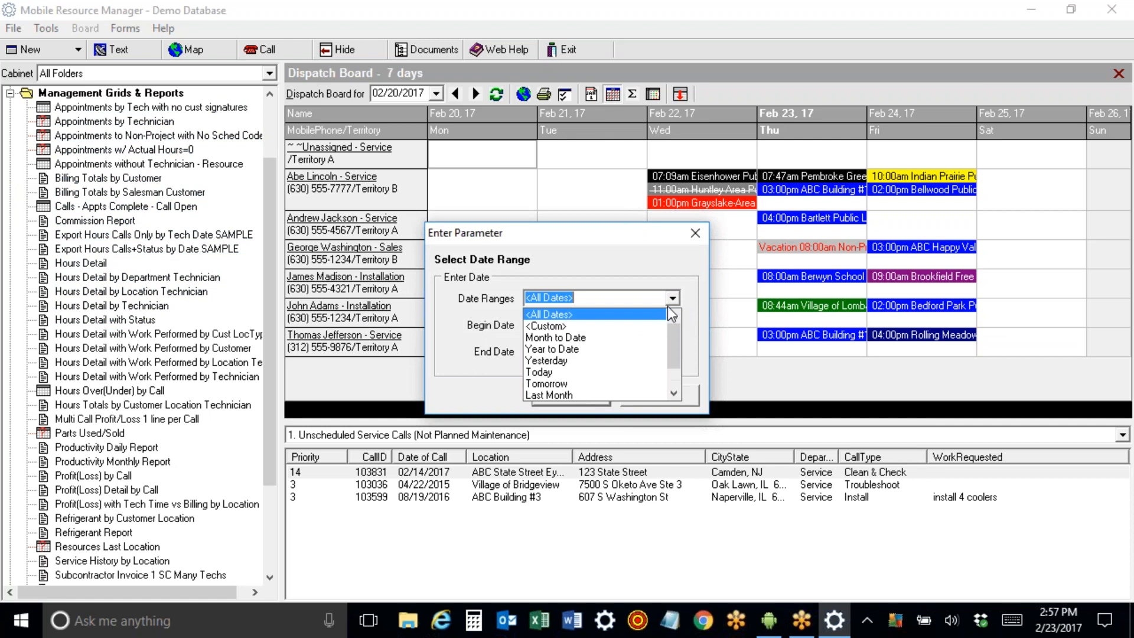
{"action": "left_click", "coordinate": [620, 338]}
{"action": "left_click", "coordinate": [571, 394]}
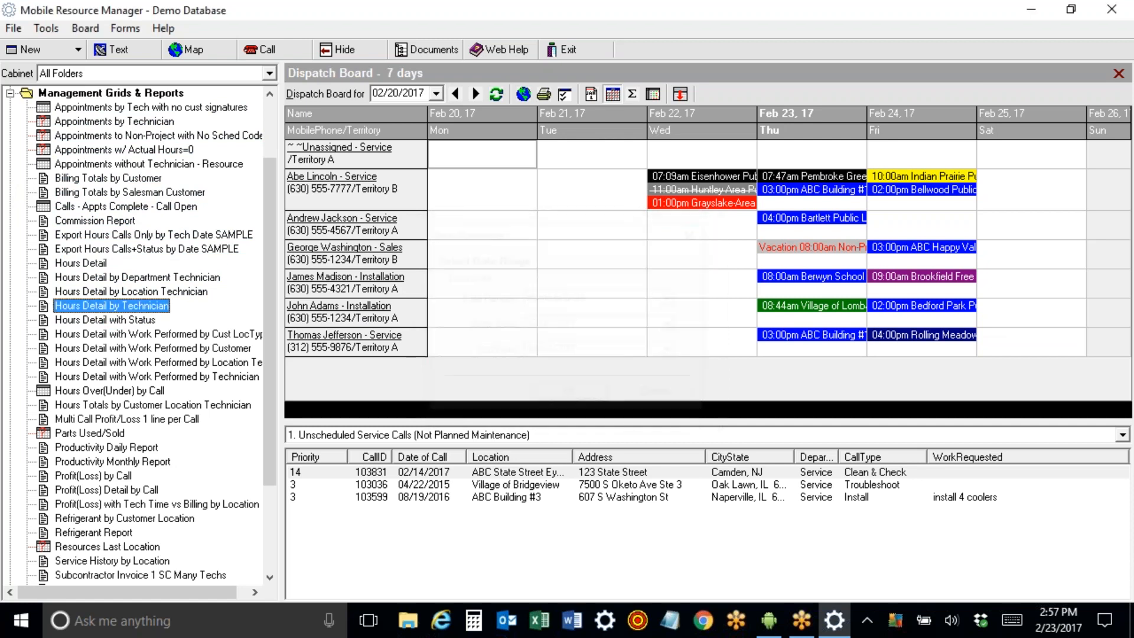
{"action": "mouse_move", "coordinate": [1129, 84]}
{"action": "left_mouse_down"}
{"action": "mouse_move", "coordinate": [1128, 303]}
{"action": "mouse_move", "coordinate": [1132, 70]}
{"action": "left_mouse_up"}
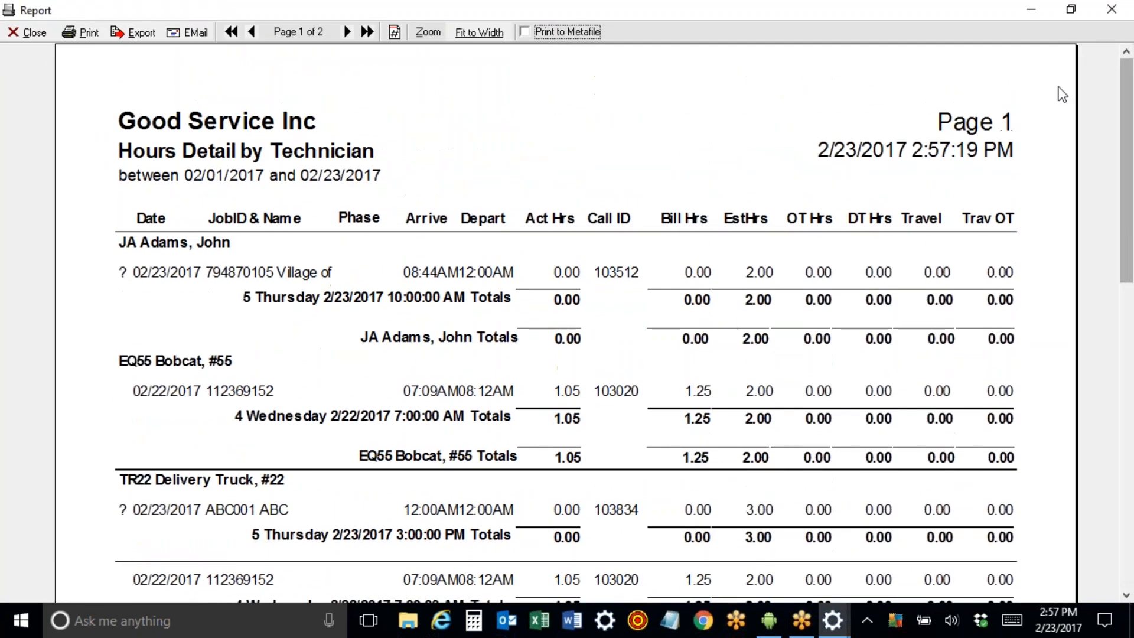
{"action": "left_click", "coordinate": [43, 37]}
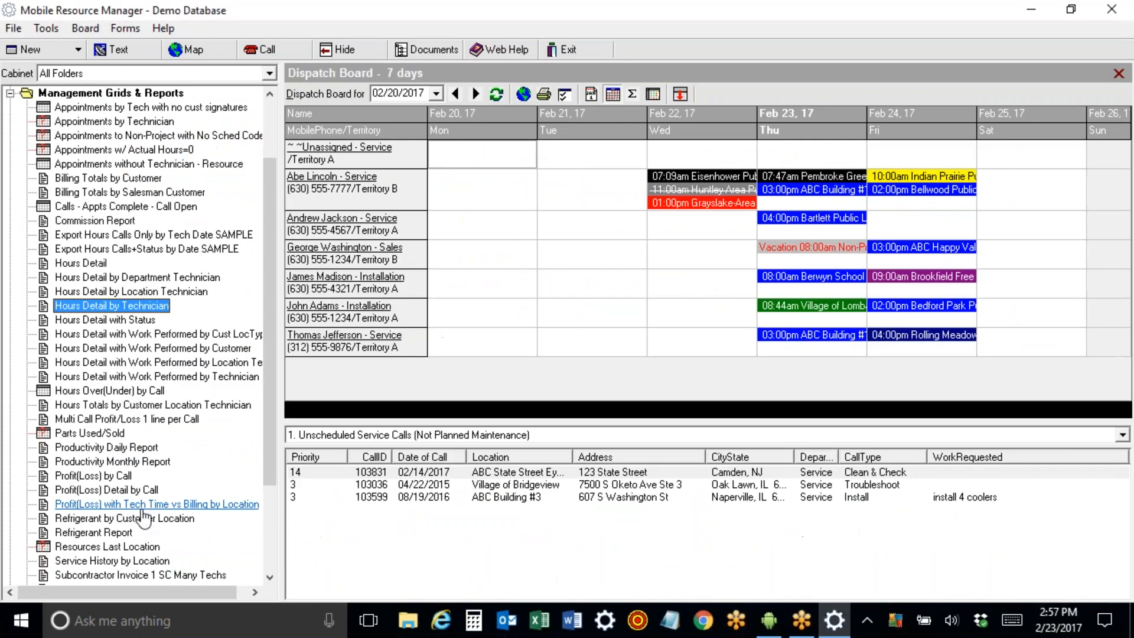
{"action": "double_click", "coordinate": [112, 561]}
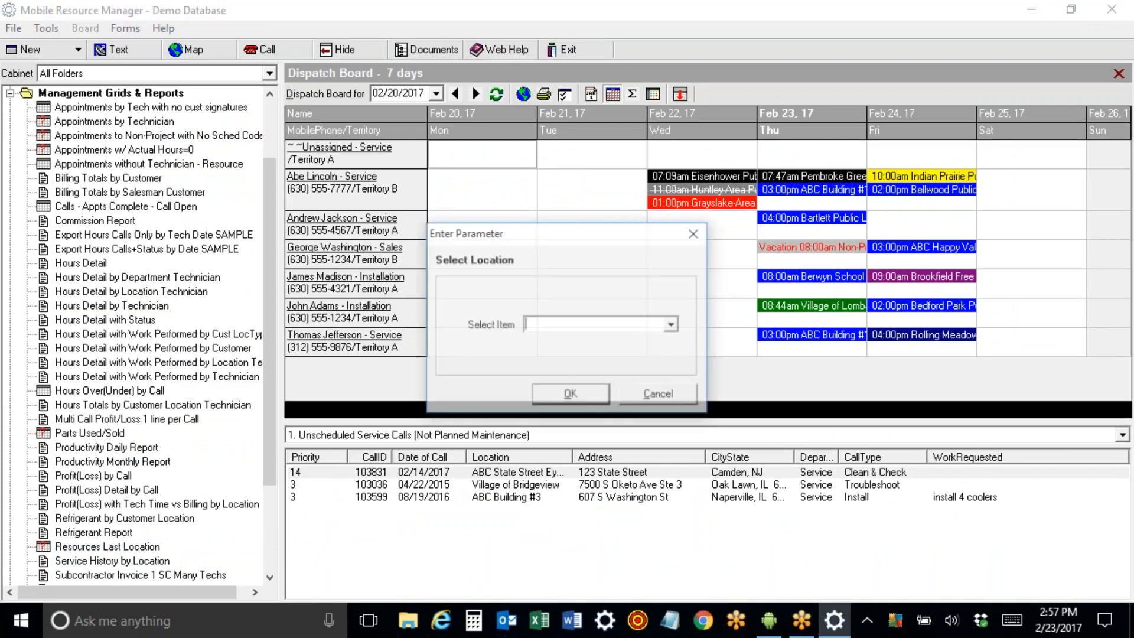
{"action": "left_click", "coordinate": [672, 324]}
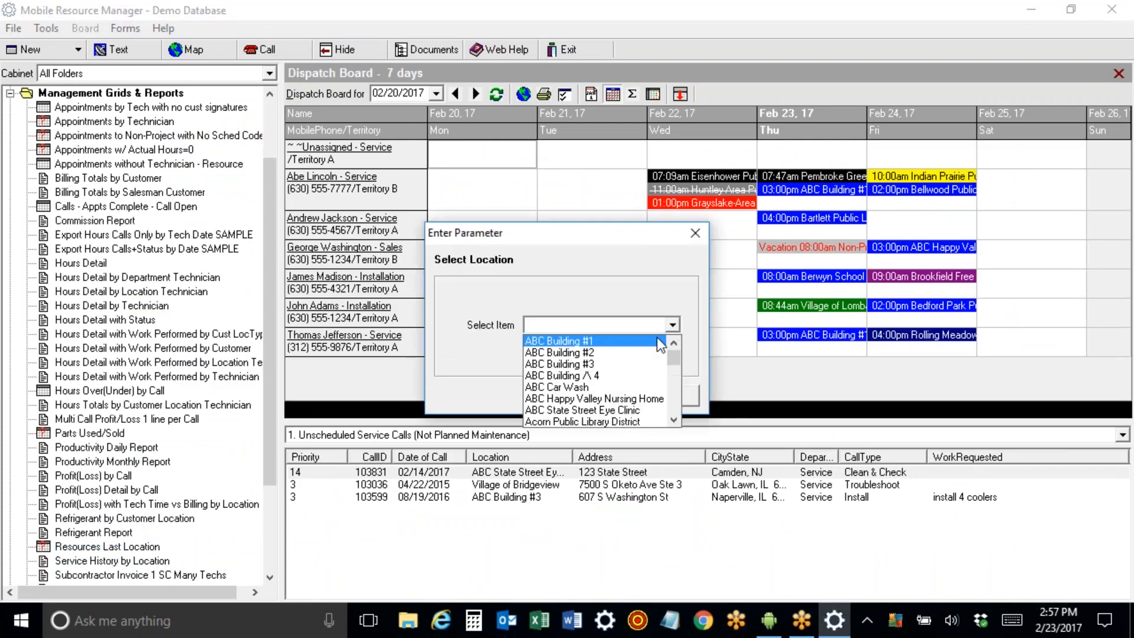
{"action": "left_click", "coordinate": [649, 341]}
{"action": "left_click", "coordinate": [588, 397]}
{"action": "left_click", "coordinate": [586, 394]}
{"action": "left_click", "coordinate": [586, 392]}
{"action": "left_click", "coordinate": [585, 392]}
{"action": "left_click_drag", "start_coordinate": [1126, 92], "coordinate": [1127, 284]}
{"action": "scroll", "coordinate": [566, 296], "scroll_direction": "up", "scroll_amount": 3}
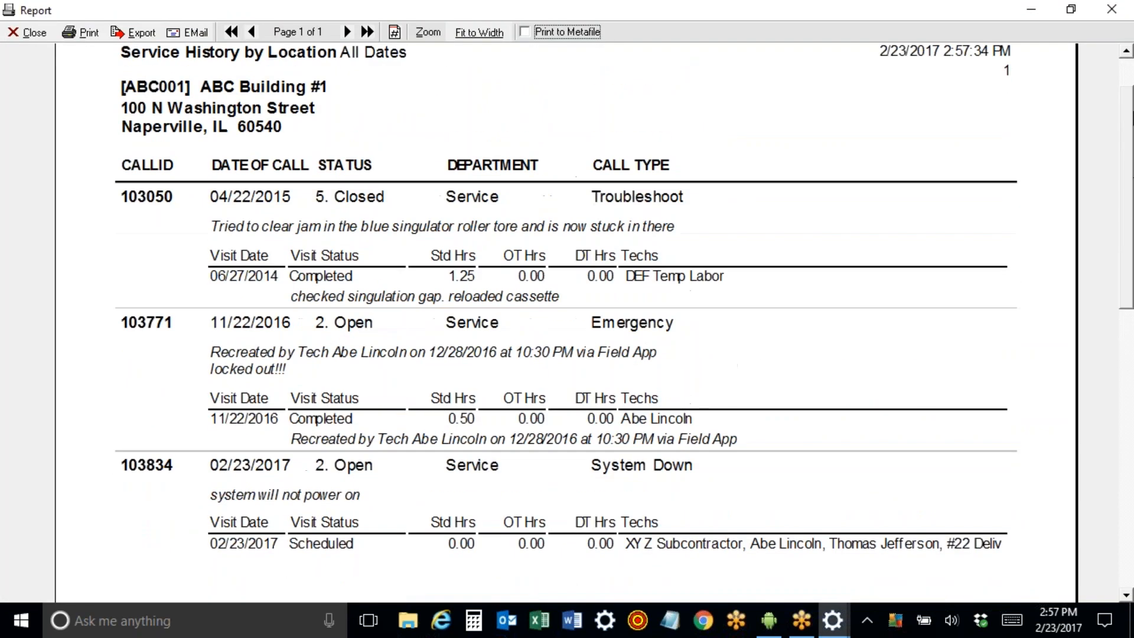
{"action": "left_click", "coordinate": [27, 34]}
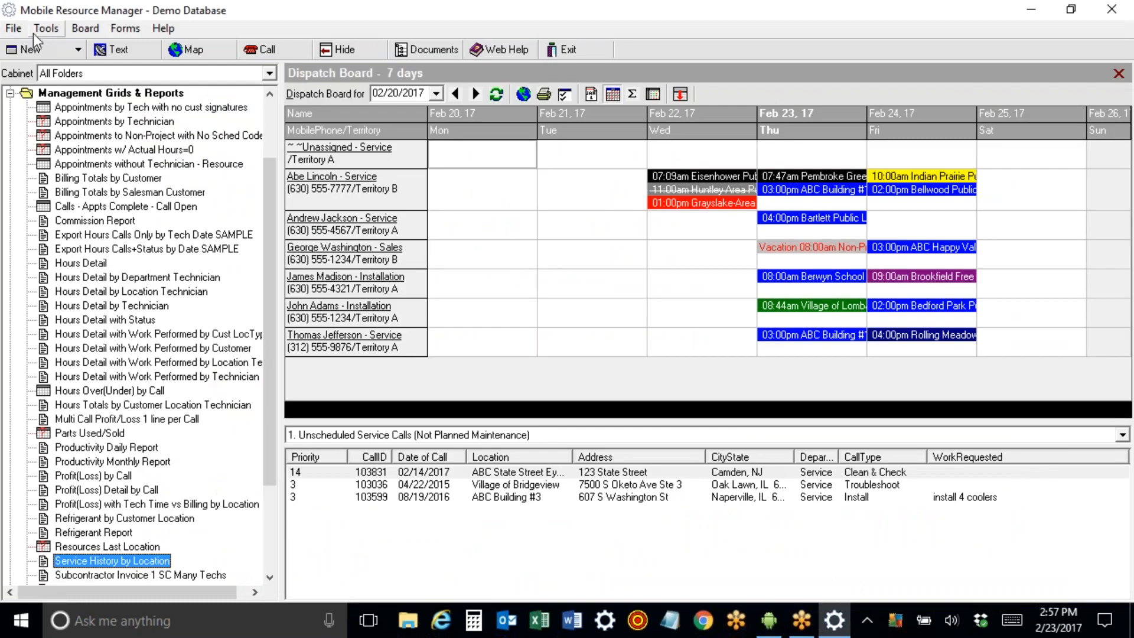
{"action": "double_click", "coordinate": [95, 477]}
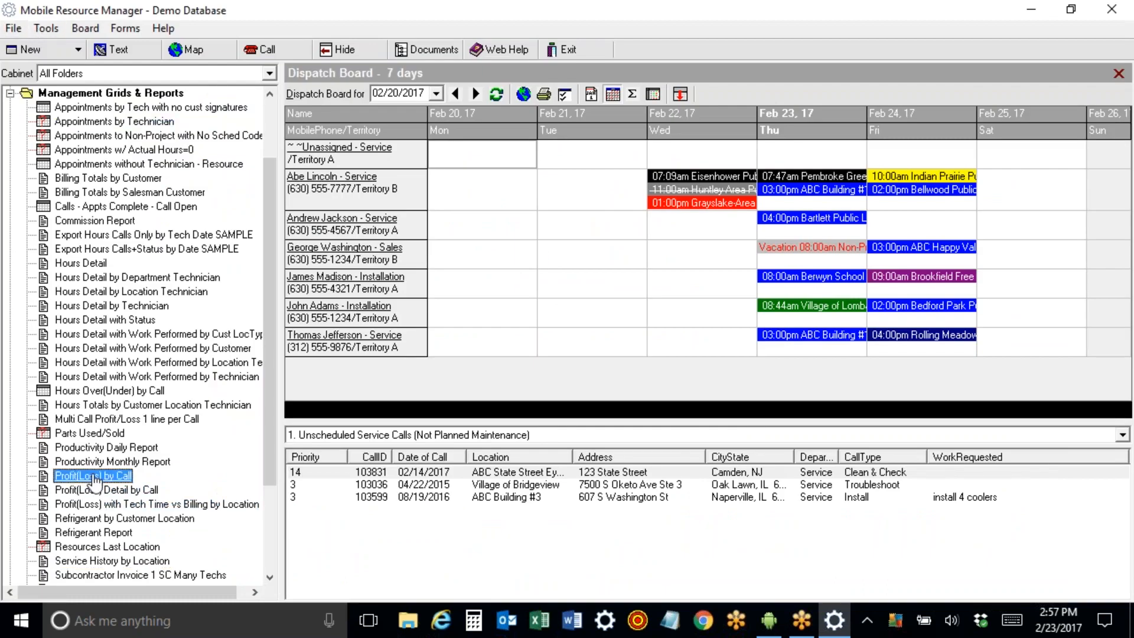
{"action": "left_click", "coordinate": [565, 395]}
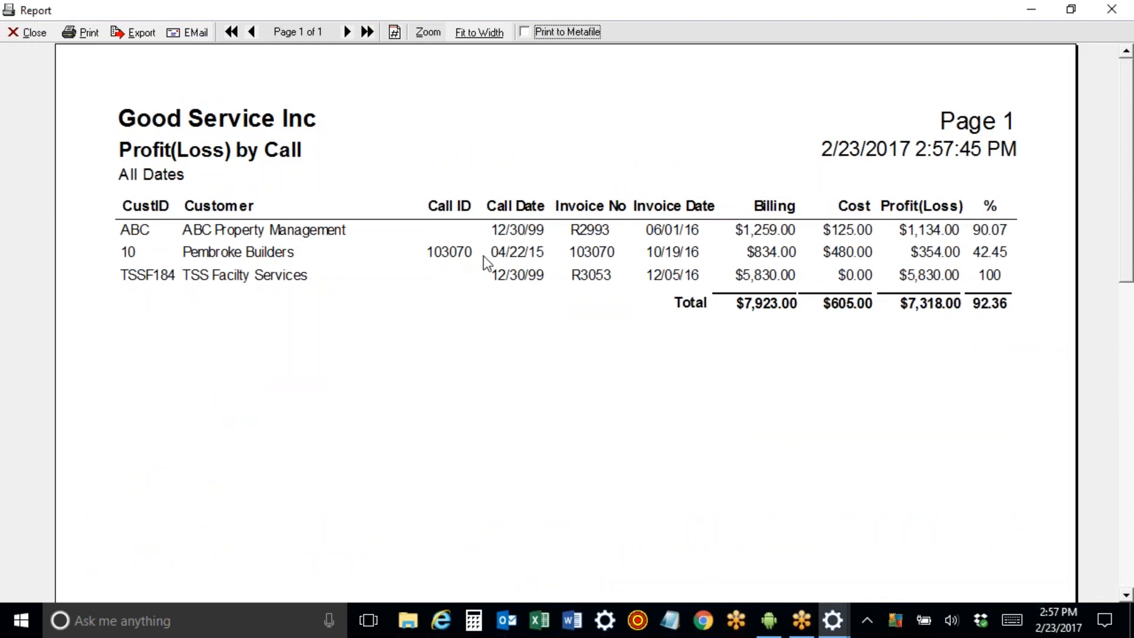
{"action": "left_click", "coordinate": [29, 33]}
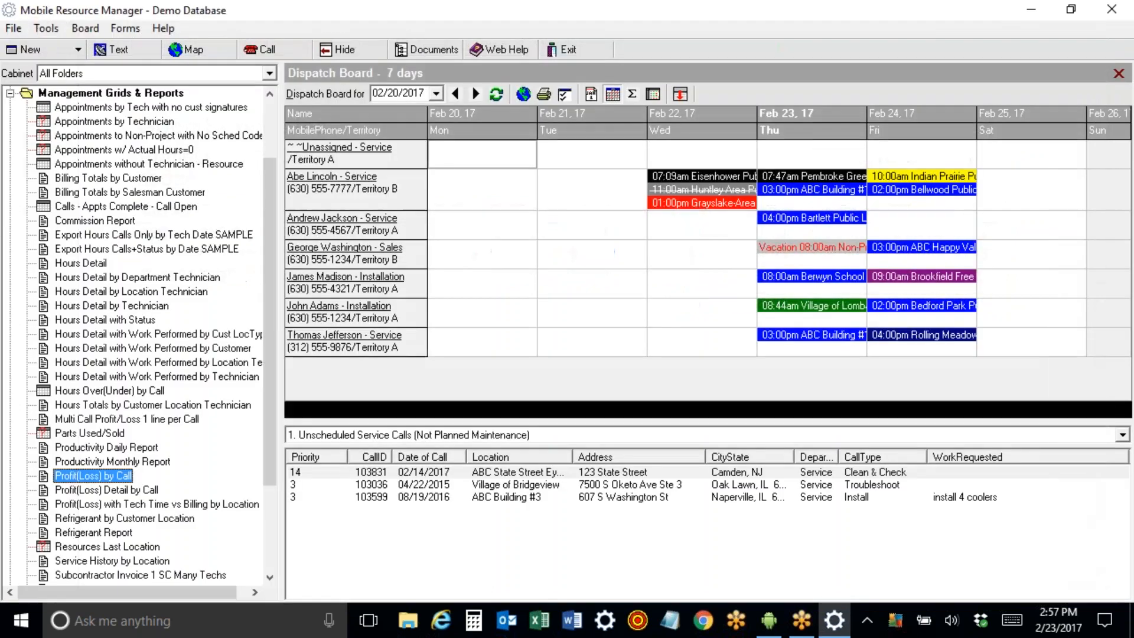
Run Profit(Loss) Detail by Call for all dates, showing call 103070 earning $354.00 (42.45%).
{"action": "double_click", "coordinate": [93, 490]}
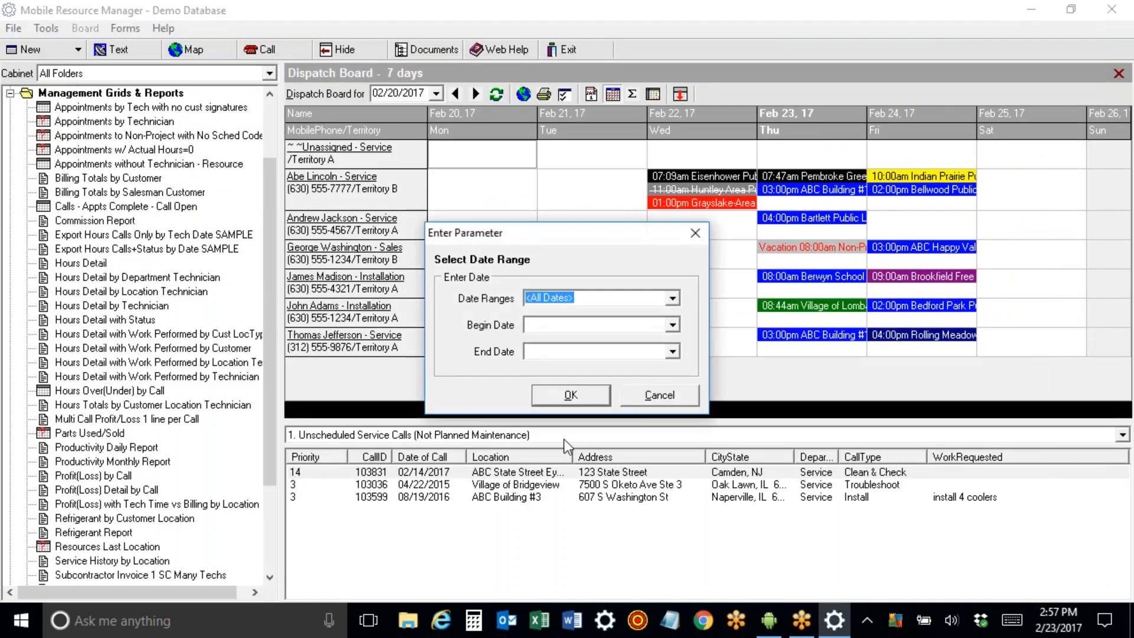
{"action": "left_click", "coordinate": [585, 399]}
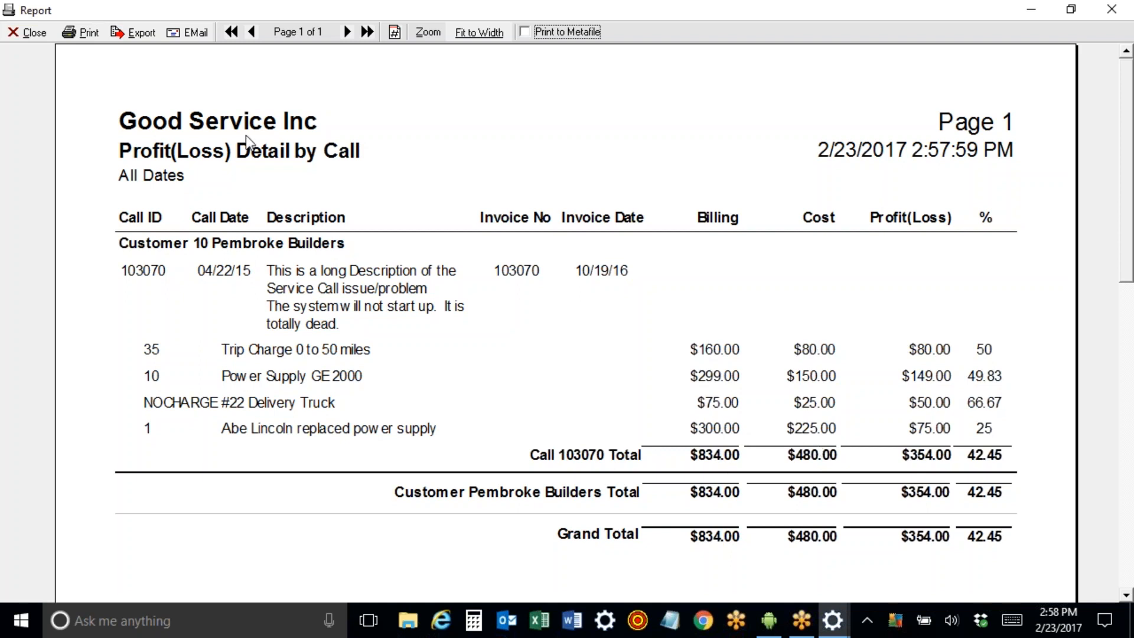
{"action": "left_click", "coordinate": [24, 32]}
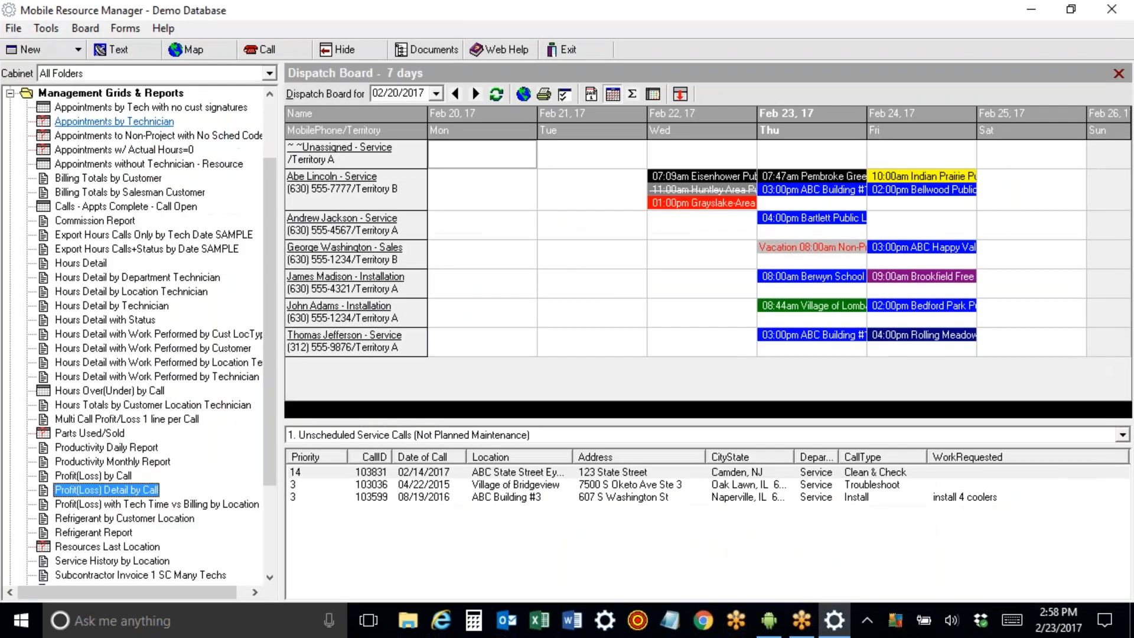
{"action": "left_click", "coordinate": [10, 93]}
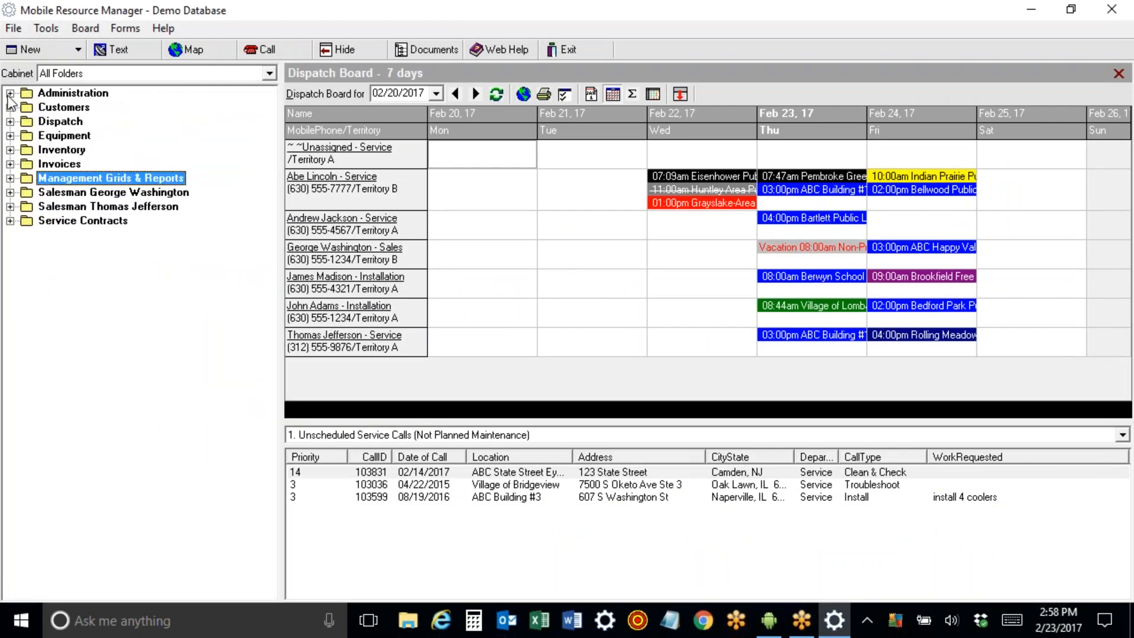
Review the first salesman's customers, prospects and RFP/RFQ/proposal calls.
{"action": "left_click", "coordinate": [10, 194]}
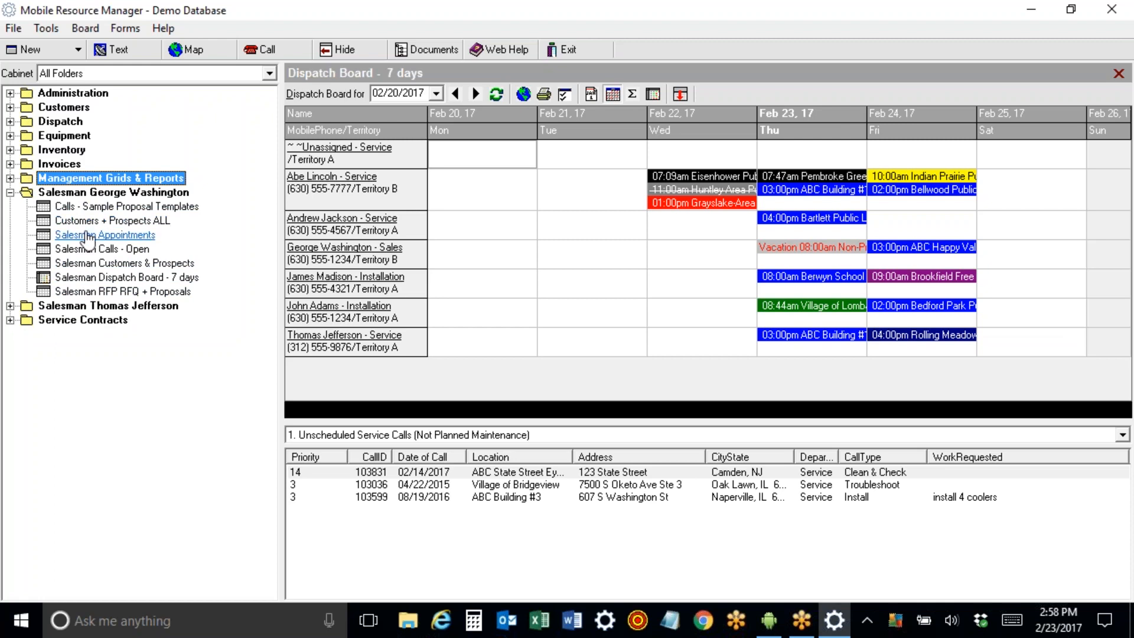
{"action": "left_click", "coordinate": [124, 262]}
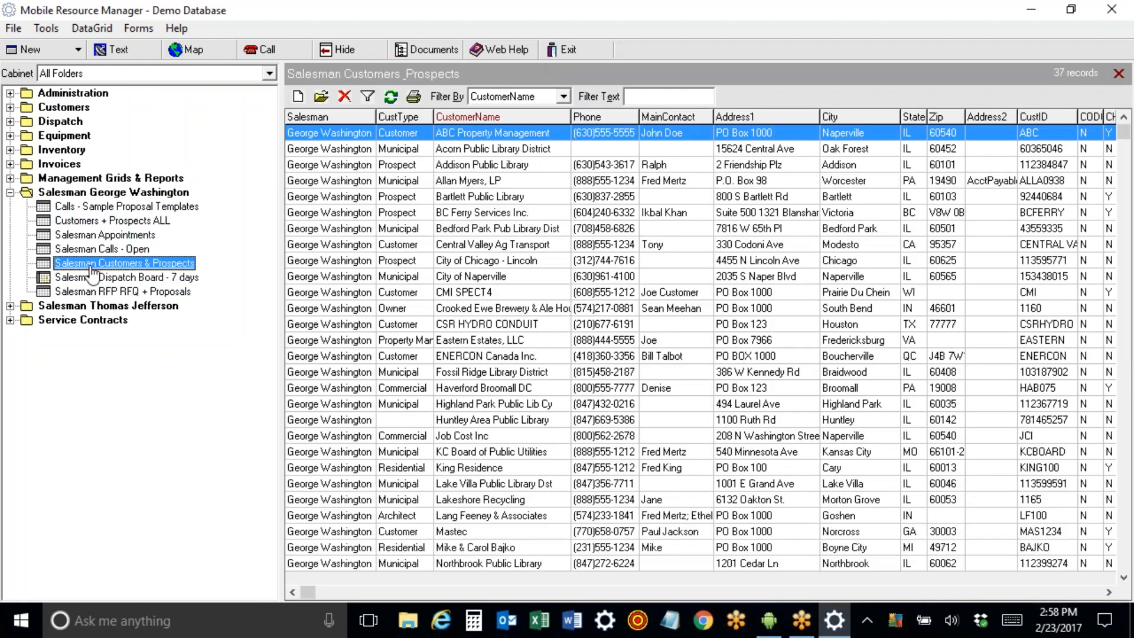
{"action": "left_click", "coordinate": [95, 291]}
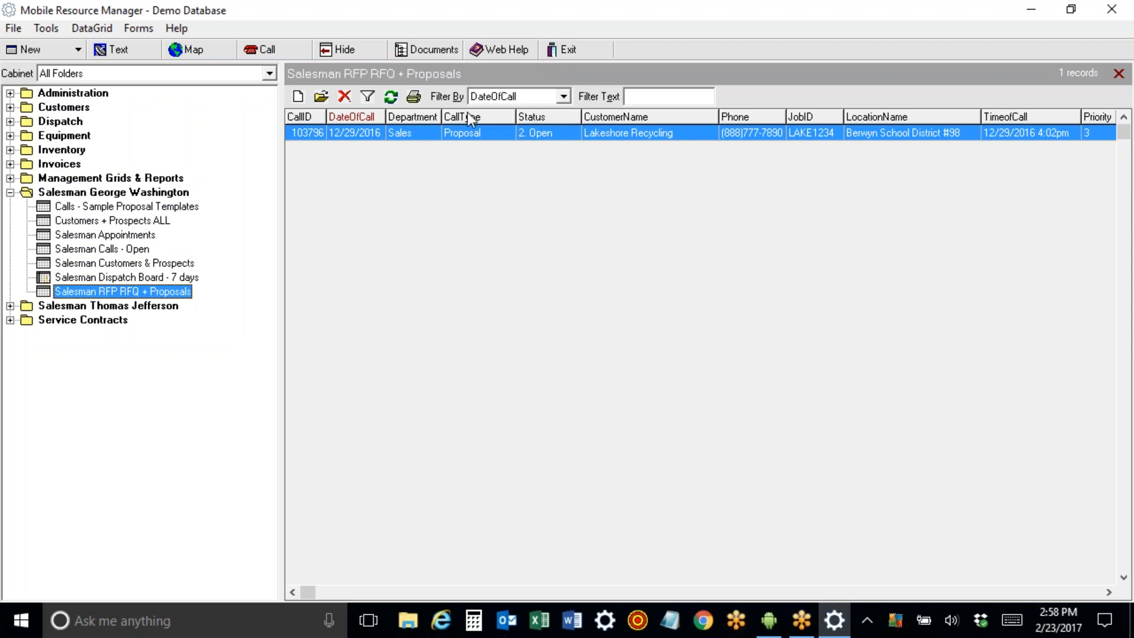
{"action": "left_click", "coordinate": [10, 192]}
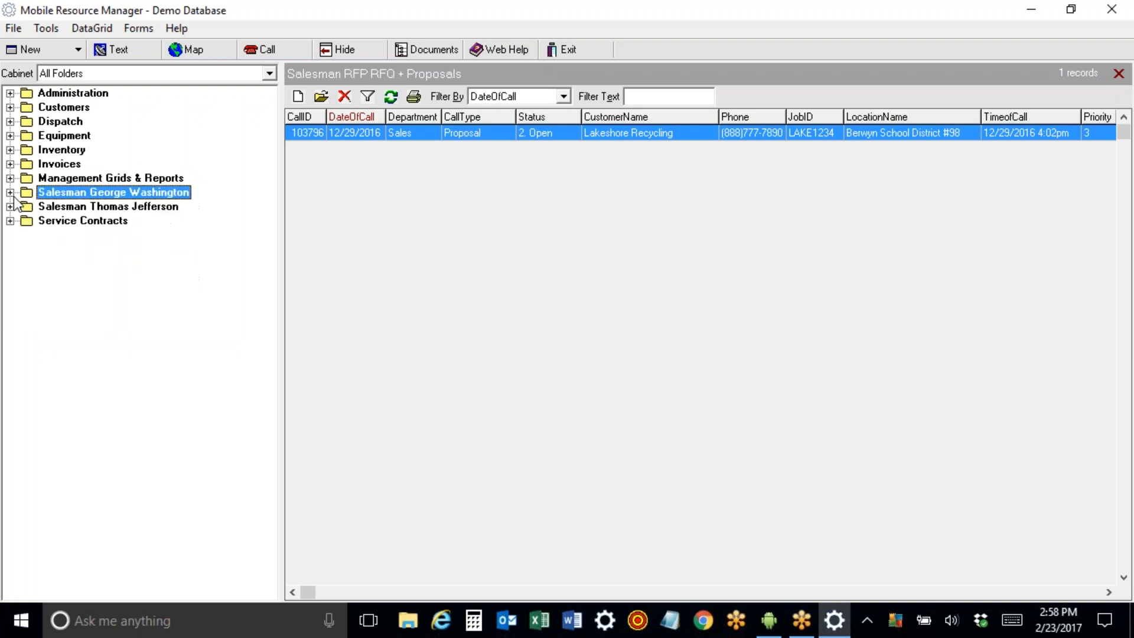
Show the second salesman's six customers and prospects, then expand Service Contracts.
{"action": "left_click", "coordinate": [10, 207]}
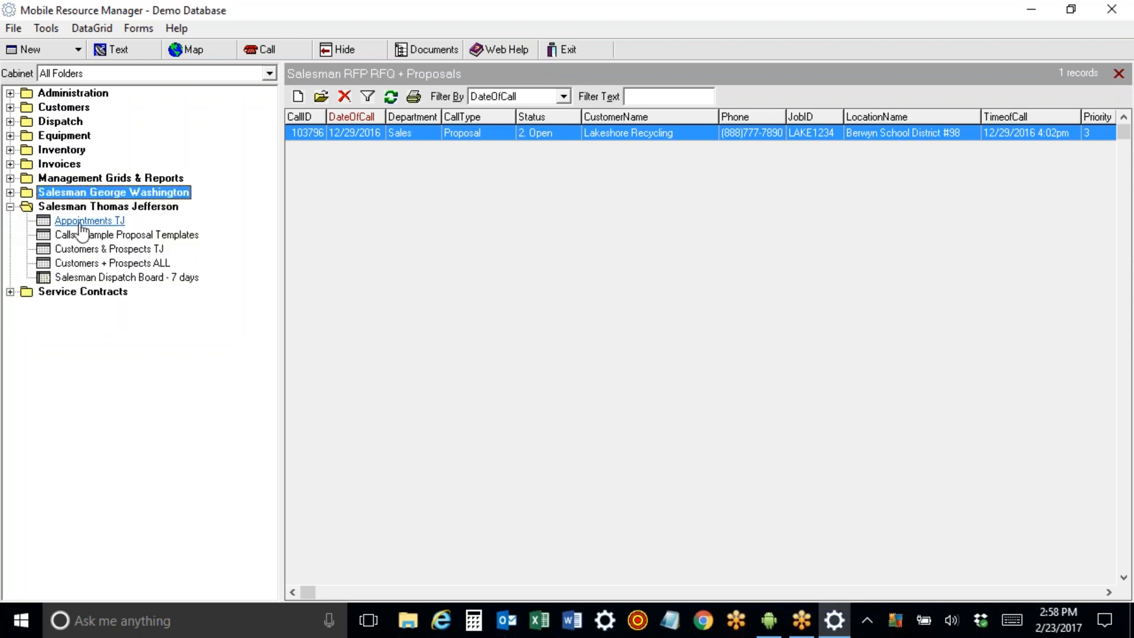
{"action": "left_click", "coordinate": [90, 248]}
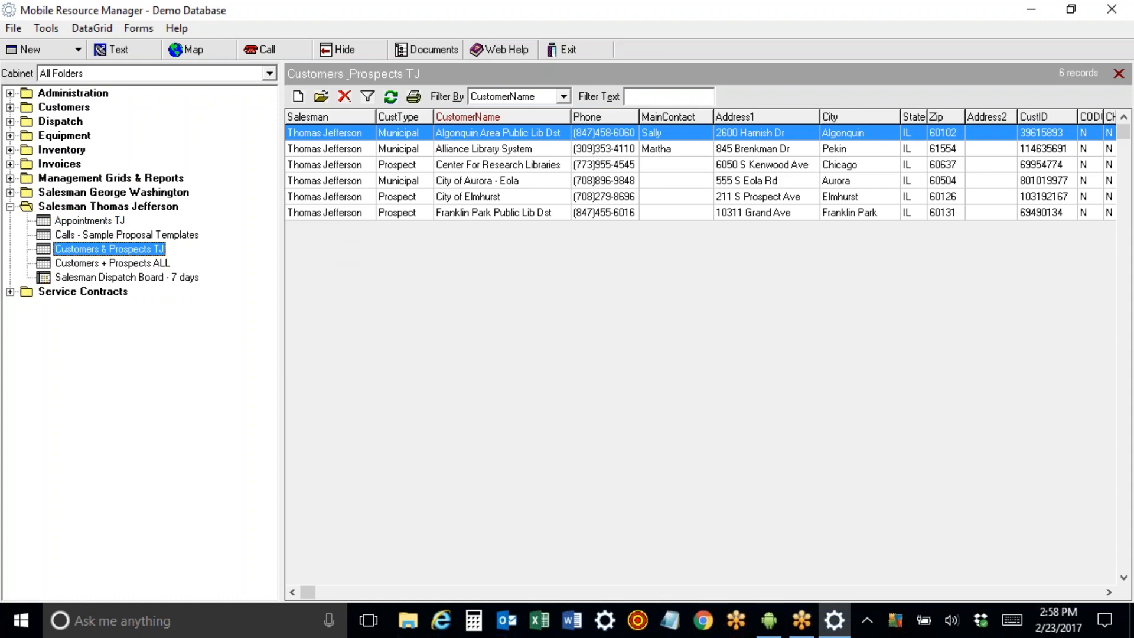
{"action": "left_click", "coordinate": [10, 206]}
{"action": "left_click", "coordinate": [10, 221]}
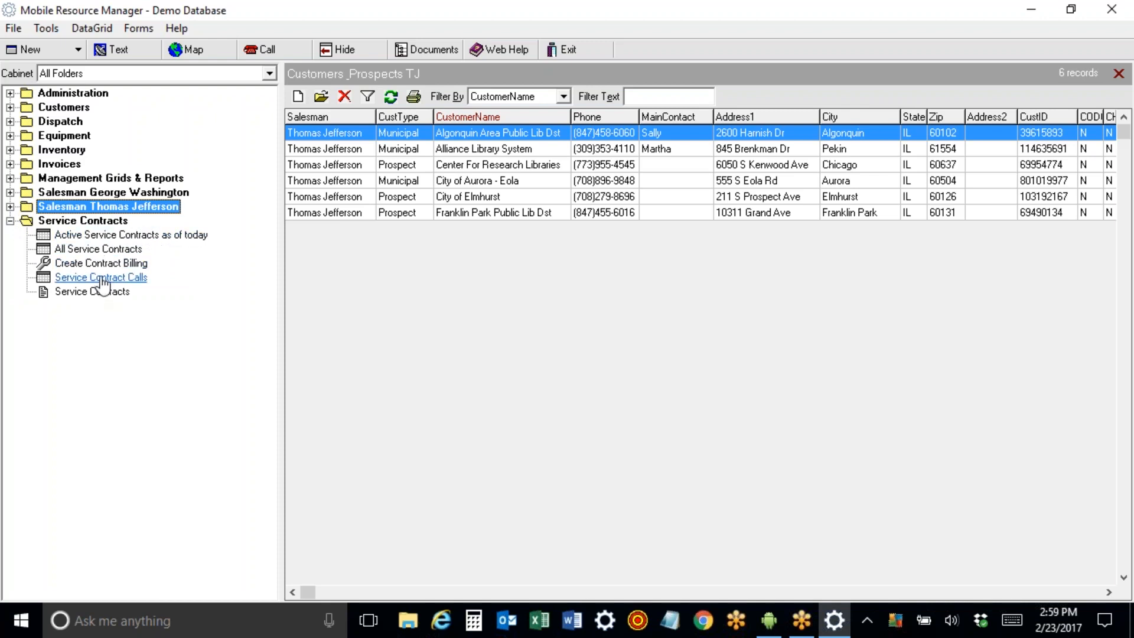
Start a new Diamond Service contract located at ABC Building #1.
{"action": "left_click", "coordinate": [74, 249]}
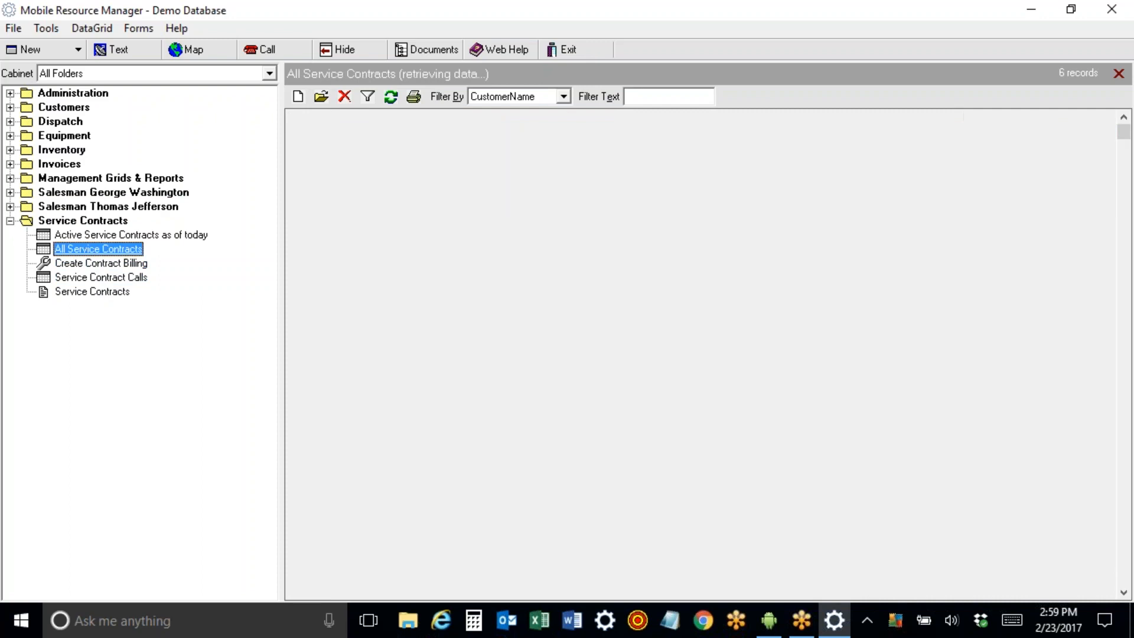
{"action": "left_click", "coordinate": [298, 97]}
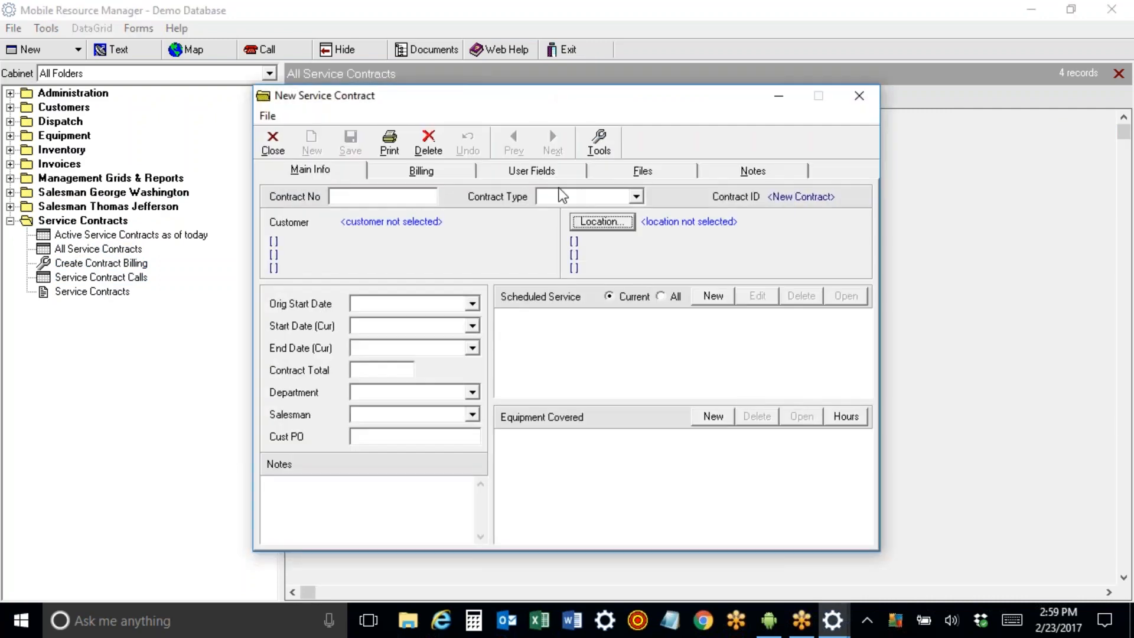
{"action": "left_click", "coordinate": [636, 197]}
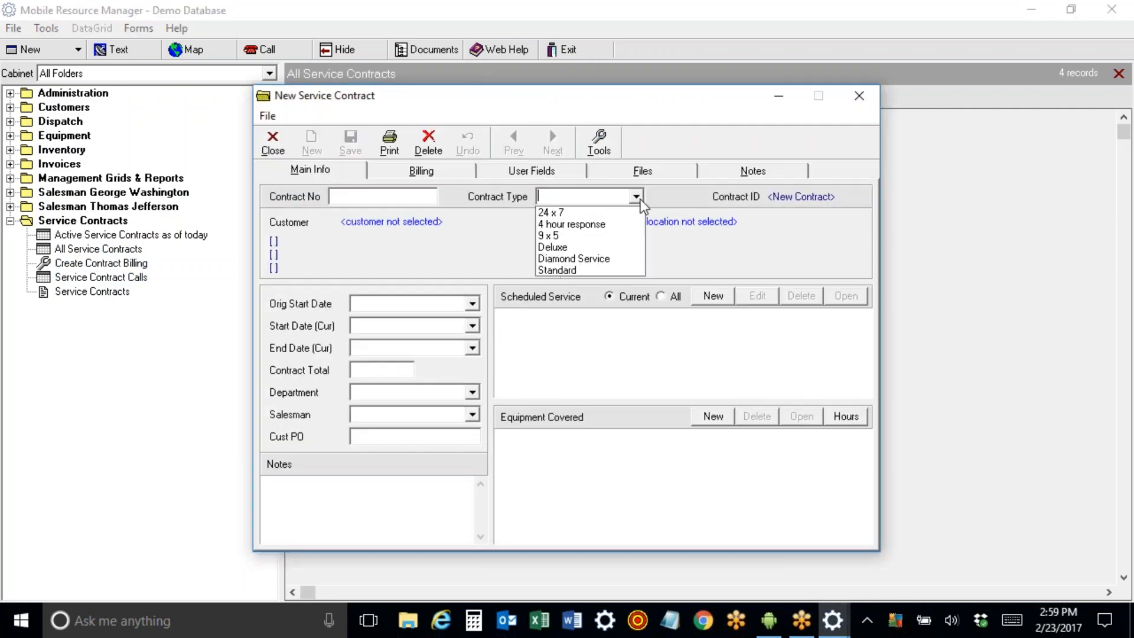
{"action": "left_click", "coordinate": [626, 260]}
{"action": "left_click", "coordinate": [611, 221]}
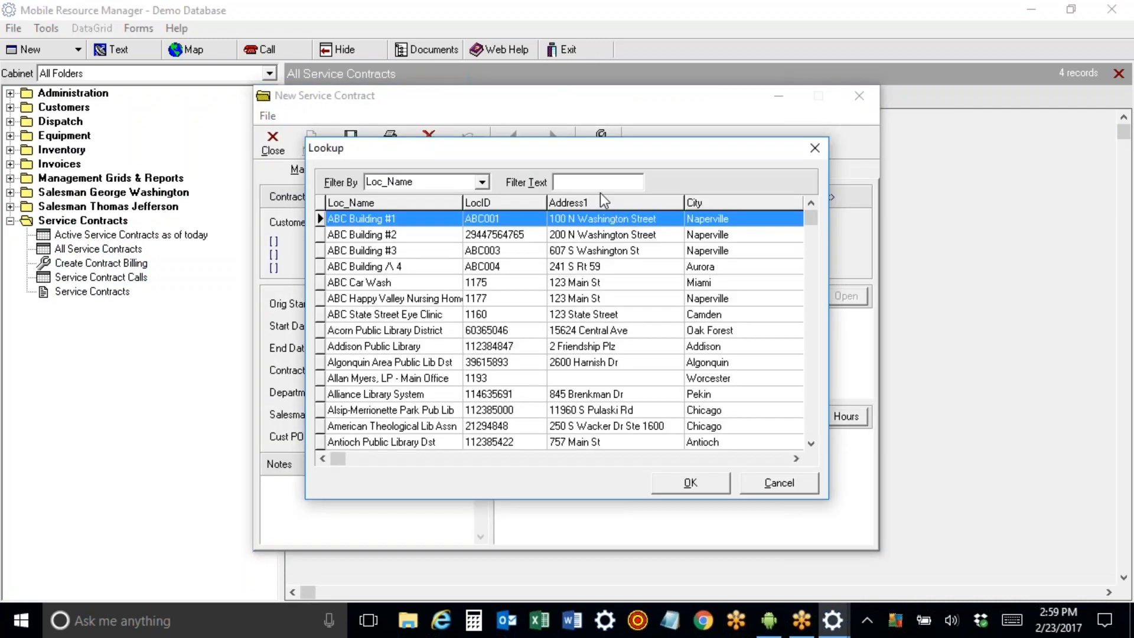
{"action": "type", "text": "abc"}
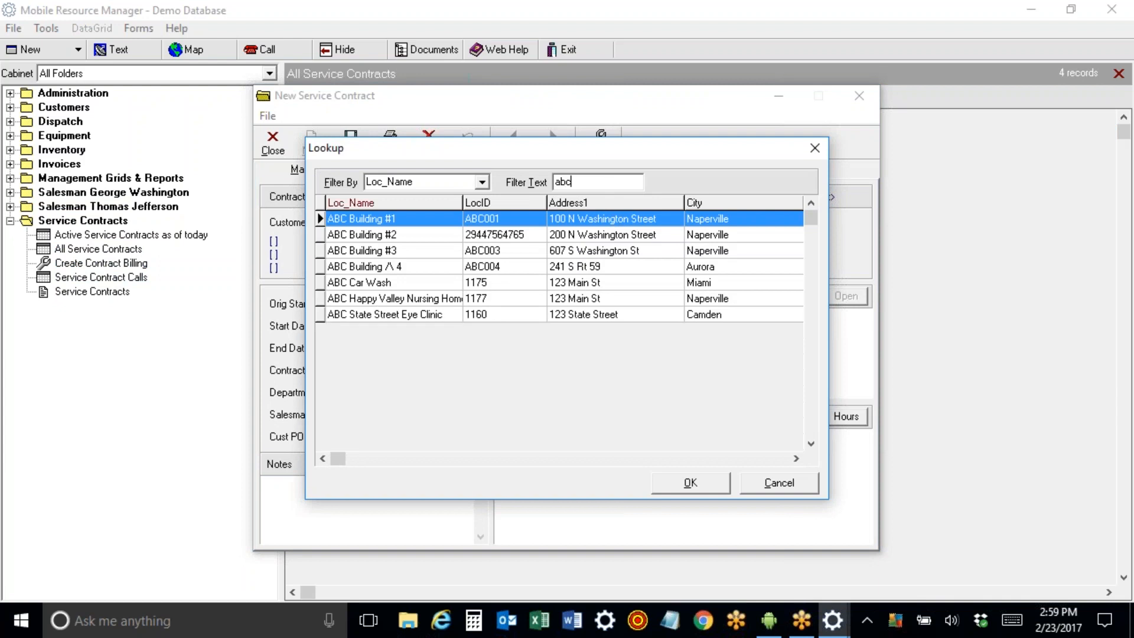
{"action": "double_click", "coordinate": [417, 216]}
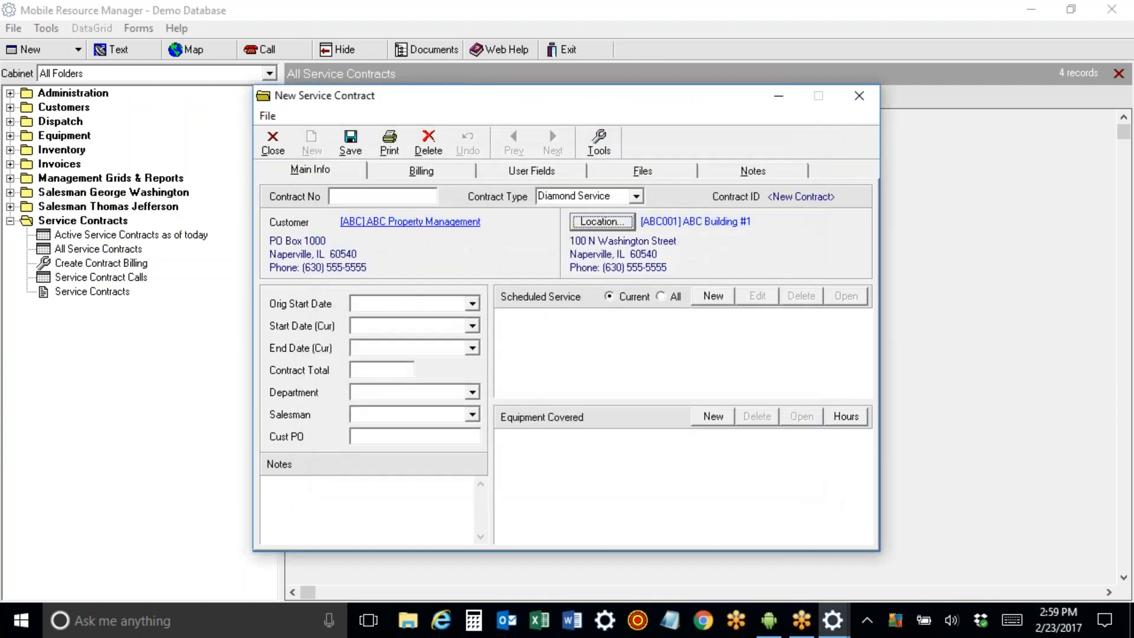
Give the contract start dates 01/01/2017, end date 12/31/2018, and save it.
{"action": "left_click", "coordinate": [428, 305]}
{"action": "type", "text": "01/01/2017"}
{"action": "key", "text": "Tab"}
{"action": "type", "text": "01/01/2017"}
{"action": "key", "text": "Tab"}
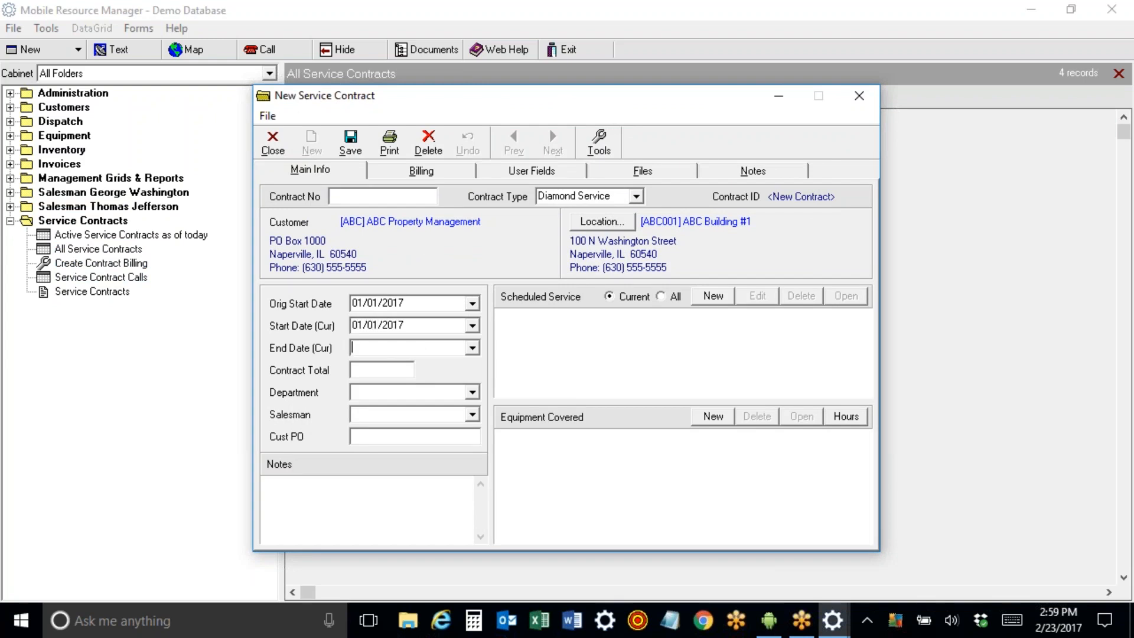
{"action": "type", "text": "12/31/20"}
{"action": "type", "text": "18"}
{"action": "key", "text": "Tab"}
{"action": "left_click", "coordinate": [350, 142]}
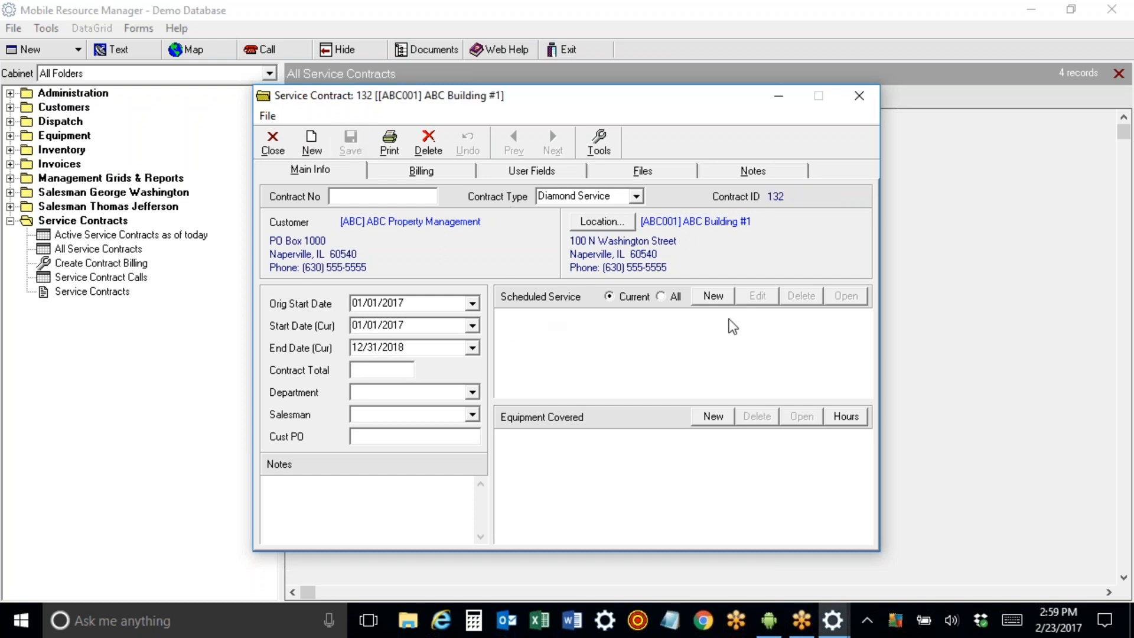
Cover Generator GE 2000, Generator GEnerac 3000 and Pump Gould 60 under the contract.
{"action": "left_click", "coordinate": [712, 417]}
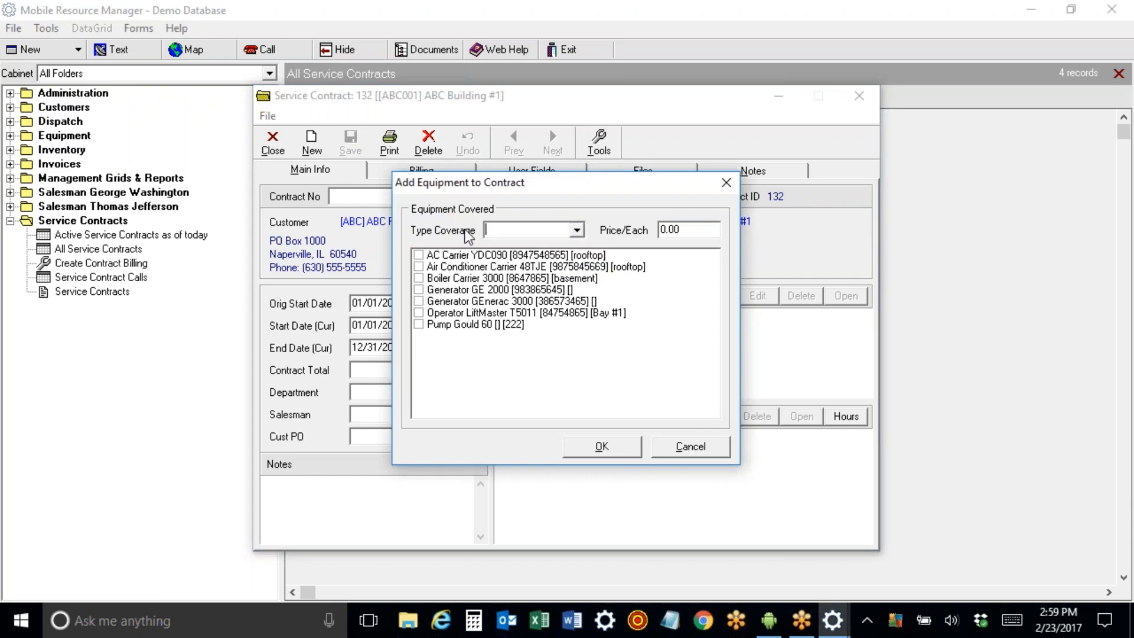
{"action": "left_click", "coordinate": [419, 290]}
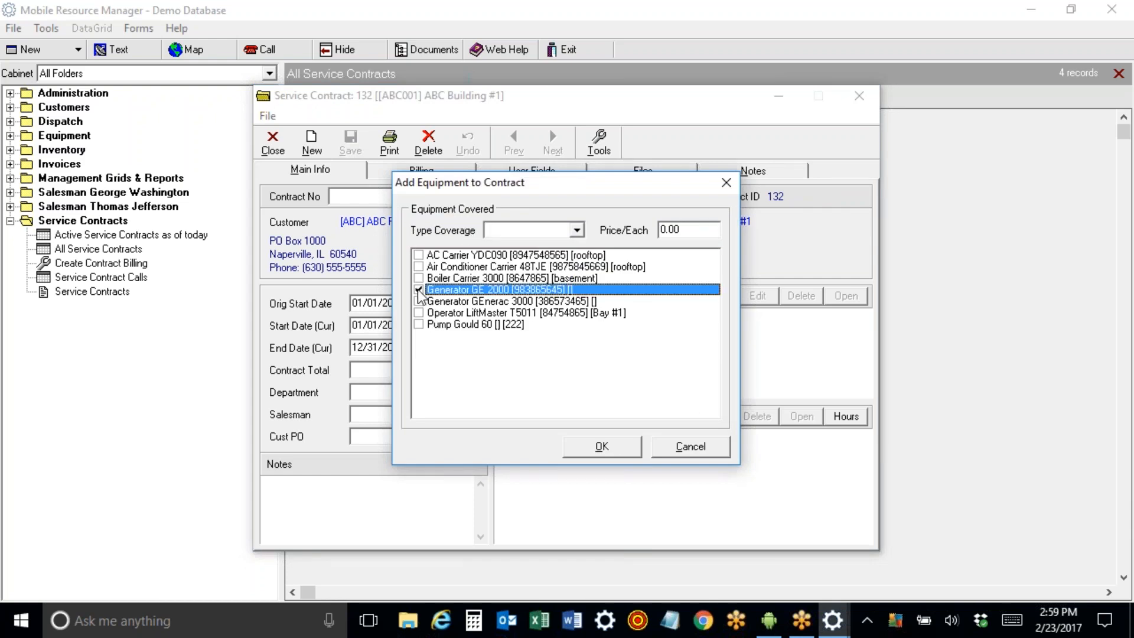
{"action": "left_click", "coordinate": [420, 301]}
{"action": "left_click", "coordinate": [418, 324]}
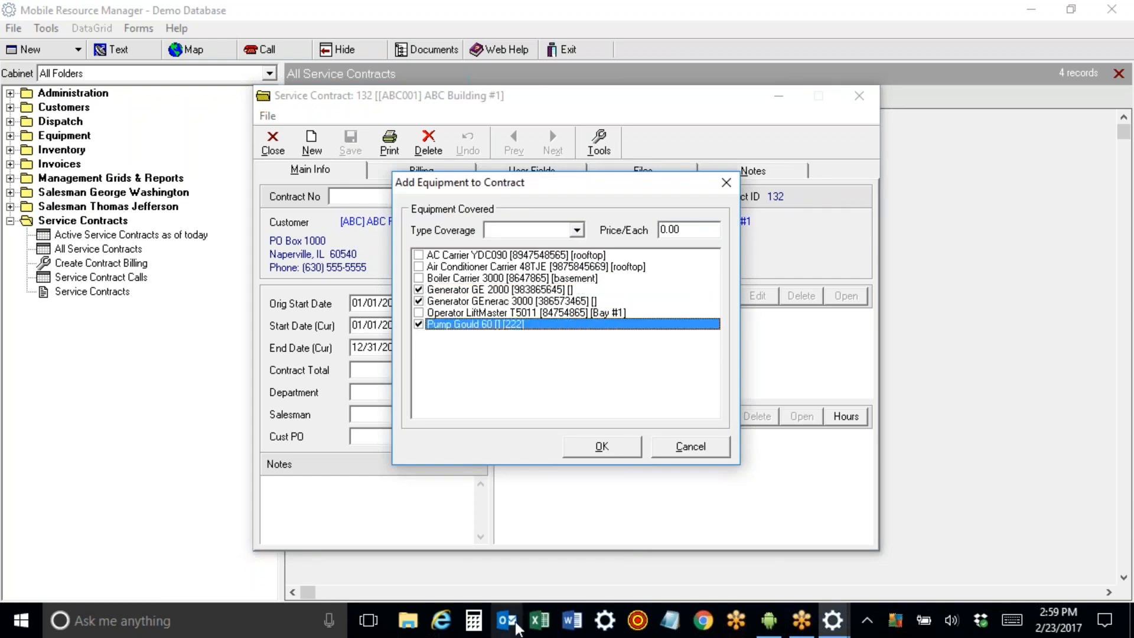
{"action": "left_click", "coordinate": [616, 453]}
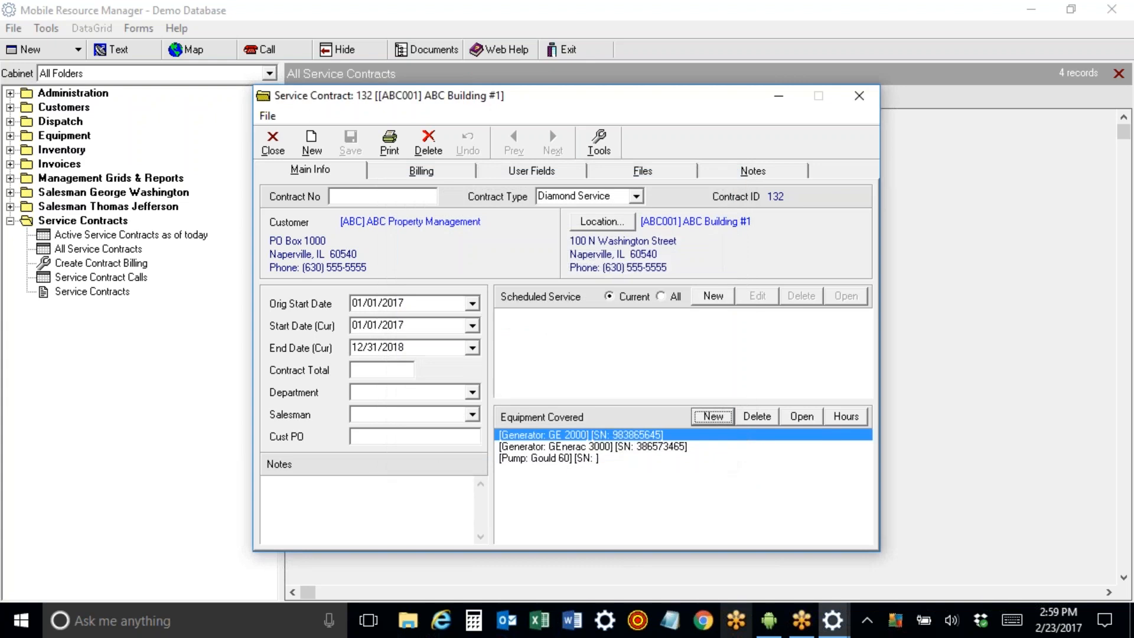
Schedule Service department maintenance calls every 3 months, first call on 01/15/2017.
{"action": "left_click", "coordinate": [713, 296]}
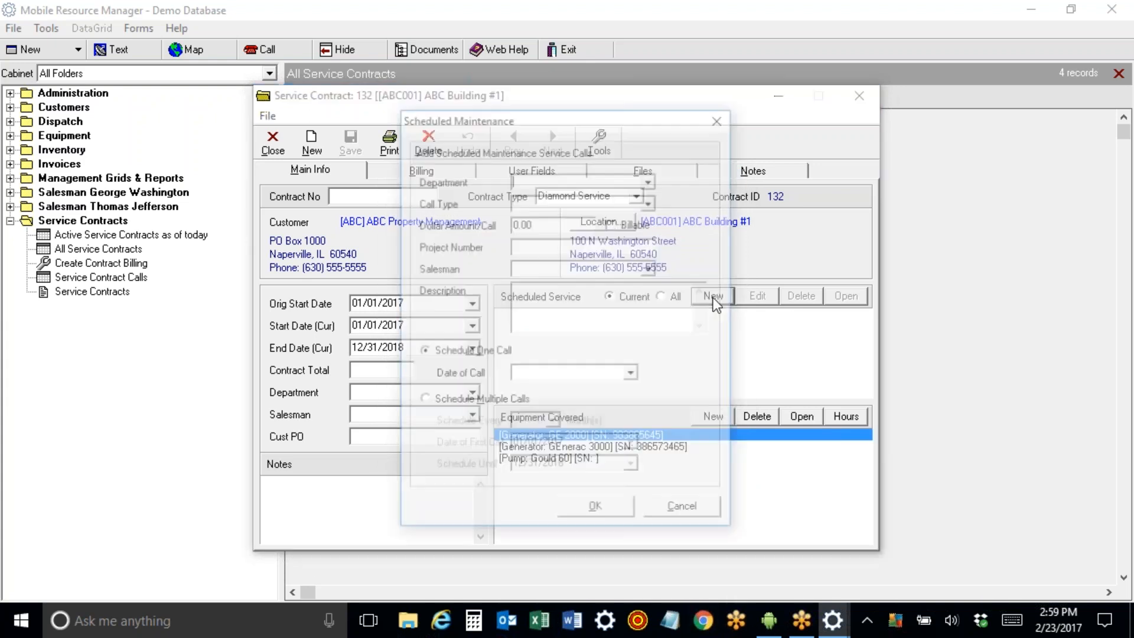
{"action": "left_click", "coordinate": [650, 179]}
{"action": "left_click_drag", "start_coordinate": [650, 231], "coordinate": [651, 260]}
{"action": "left_click", "coordinate": [611, 277]}
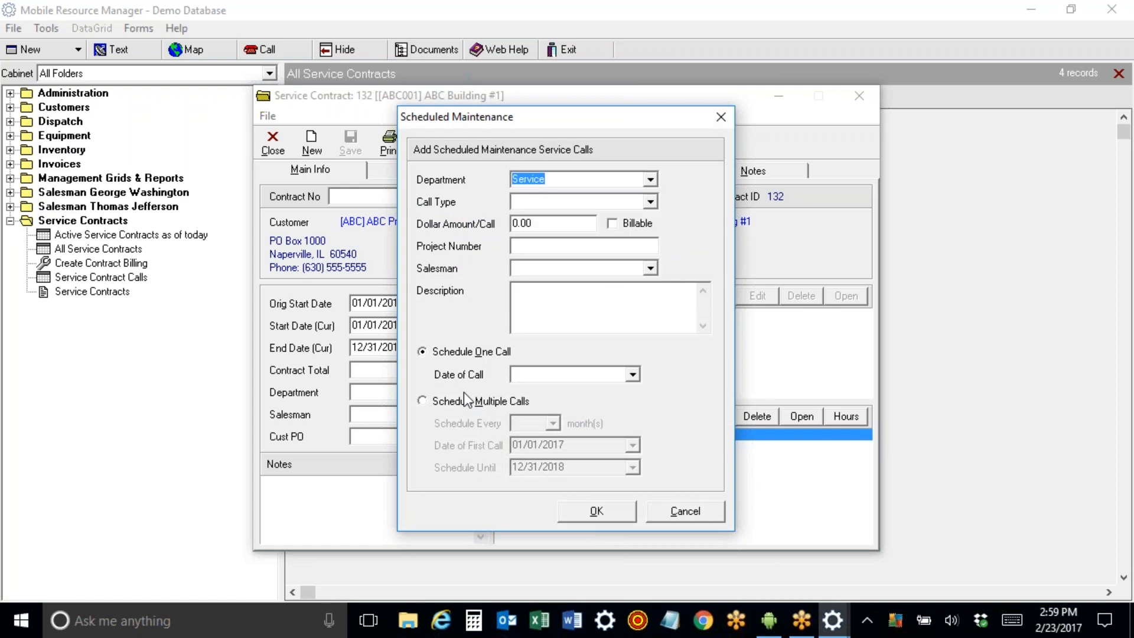
{"action": "left_click", "coordinate": [421, 401]}
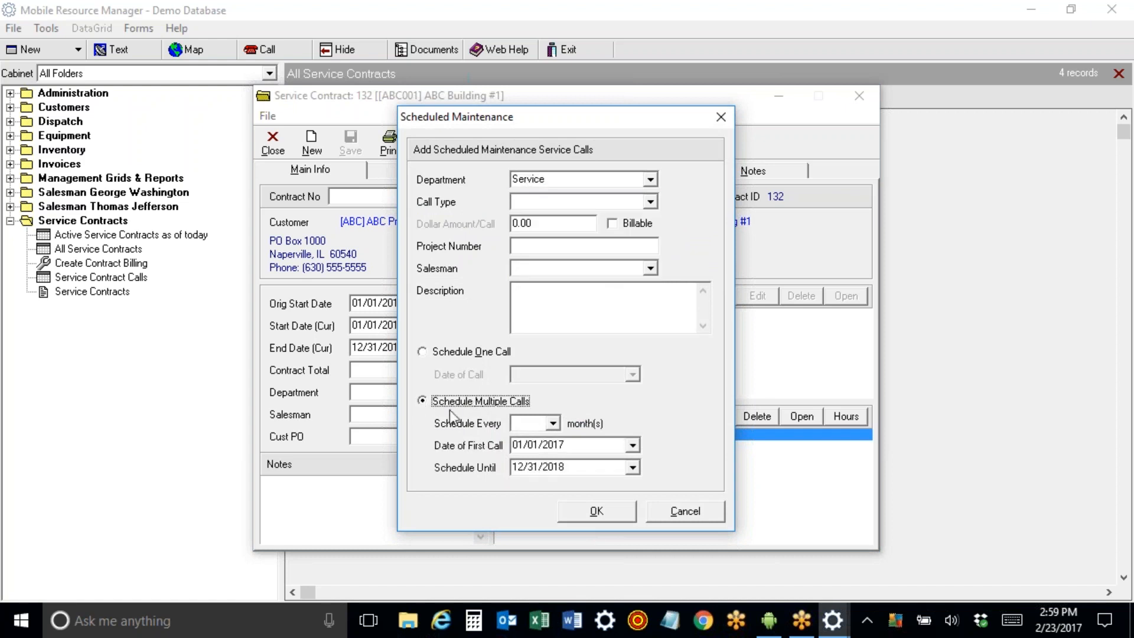
{"action": "left_click", "coordinate": [553, 423]}
{"action": "left_click", "coordinate": [538, 466]}
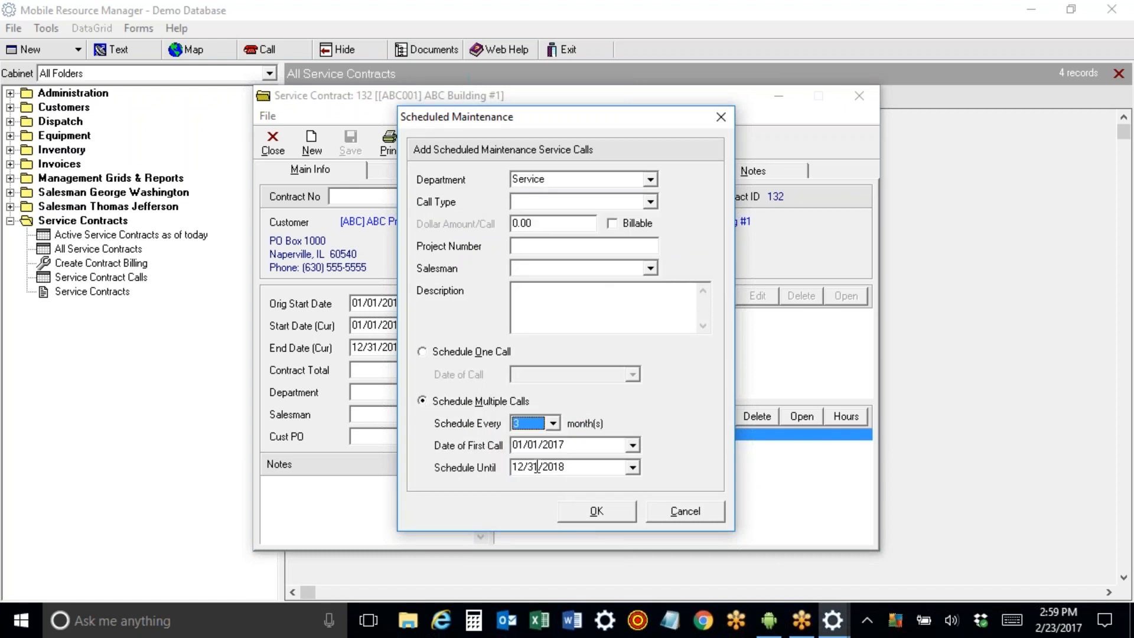
{"action": "left_click", "coordinate": [529, 446]}
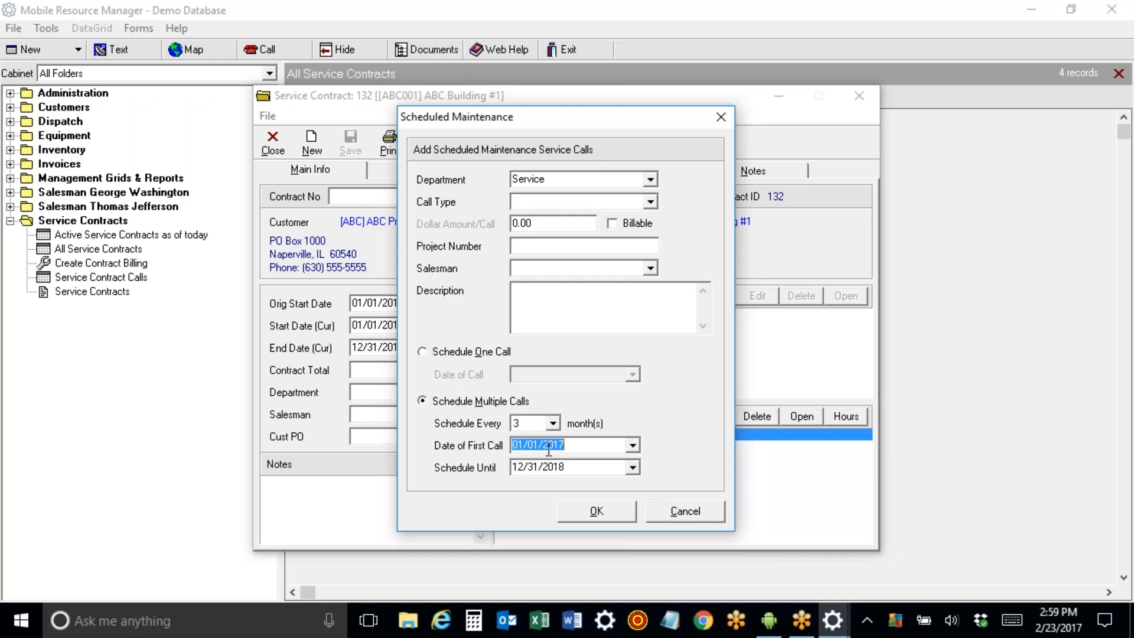
{"action": "left_click", "coordinate": [540, 446]}
{"action": "key", "text": "BackSpace"}
{"action": "key", "text": "BackSpace"}
{"action": "type", "text": "15"}
{"action": "left_click", "coordinate": [598, 511]}
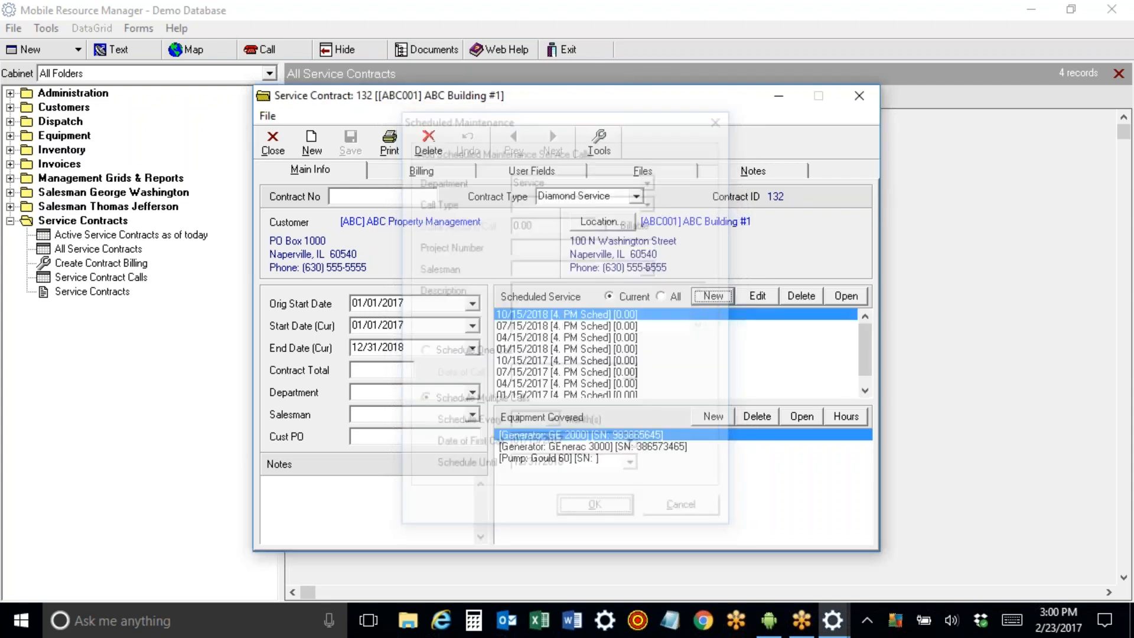
{"action": "left_click_drag", "start_coordinate": [865, 343], "coordinate": [850, 295]}
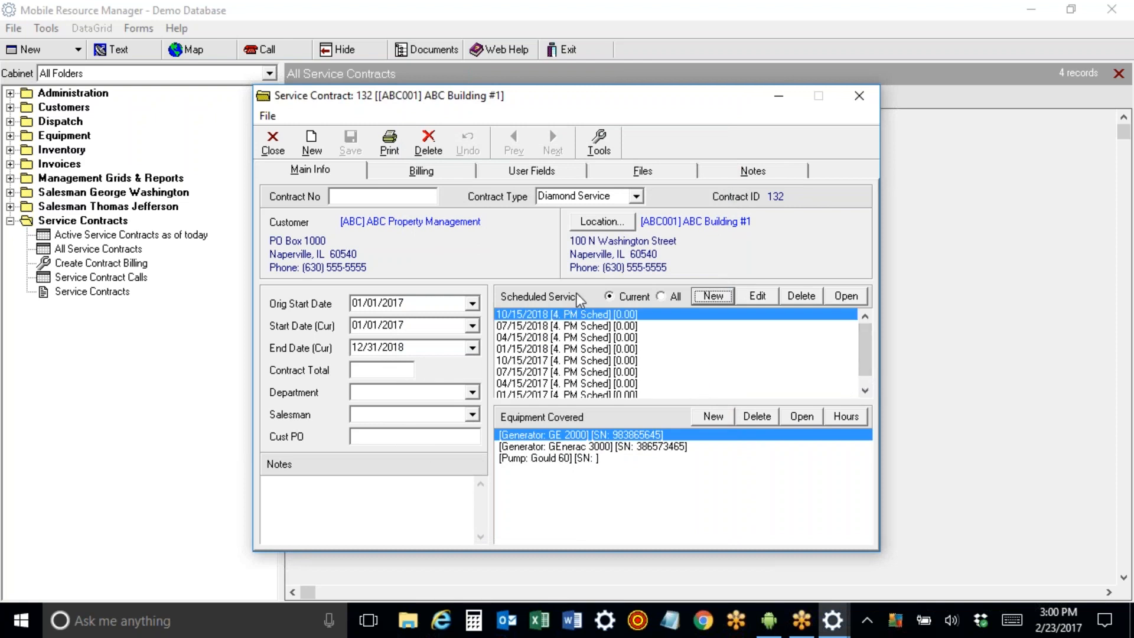
Set Bill Type to Monthly and add part MC-M, quantity 1 at 999.00.
{"action": "left_click", "coordinate": [418, 171]}
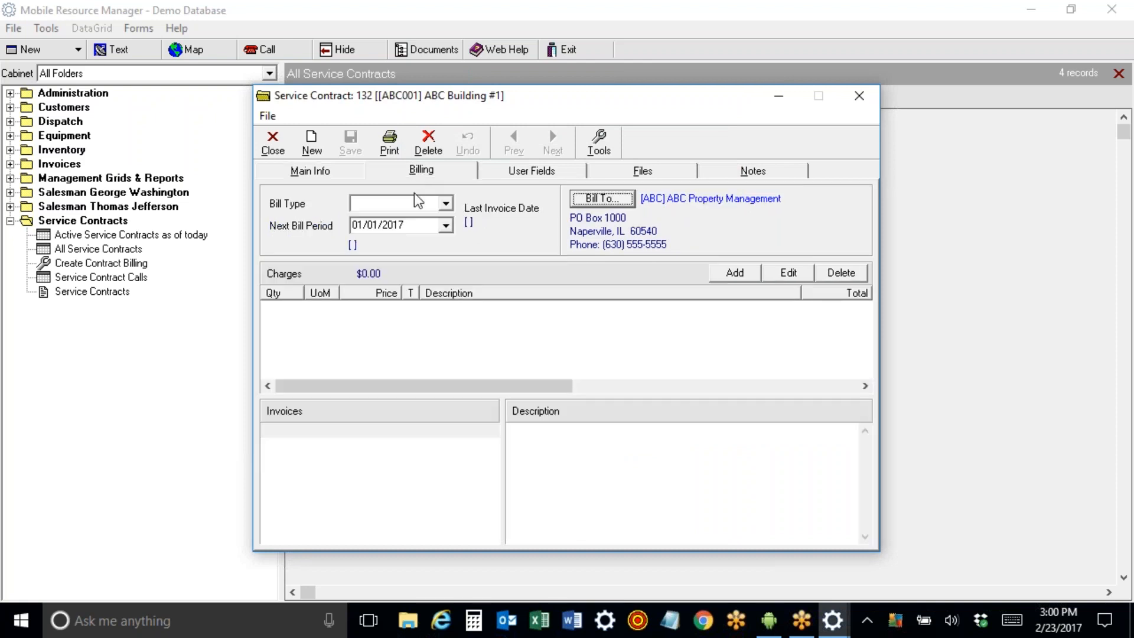
{"action": "left_click", "coordinate": [445, 204]}
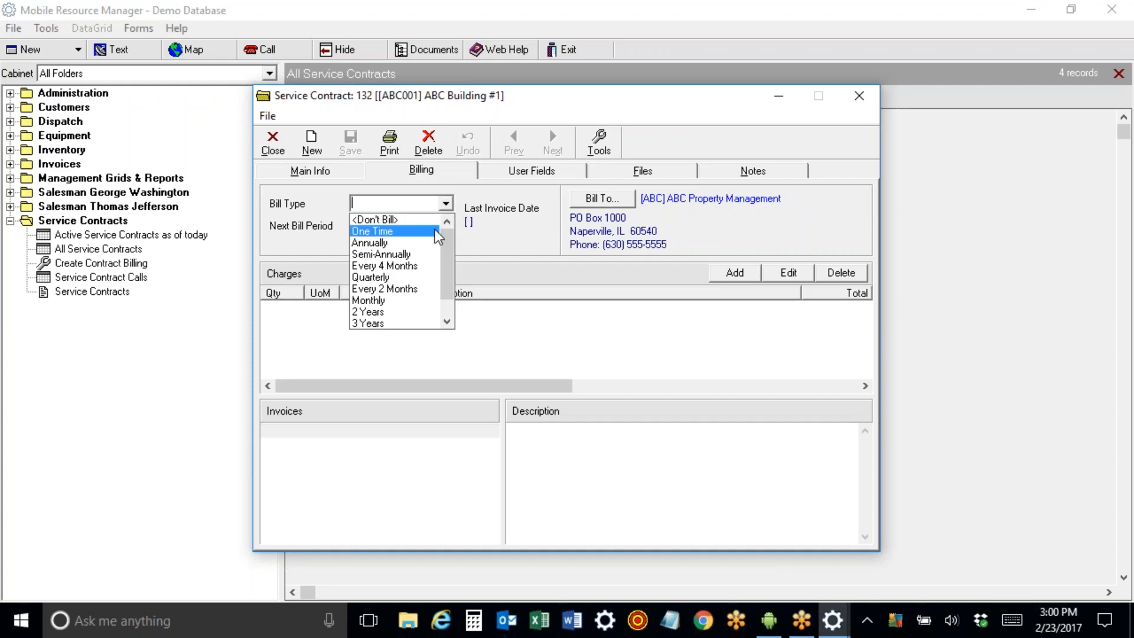
{"action": "left_click", "coordinate": [418, 302]}
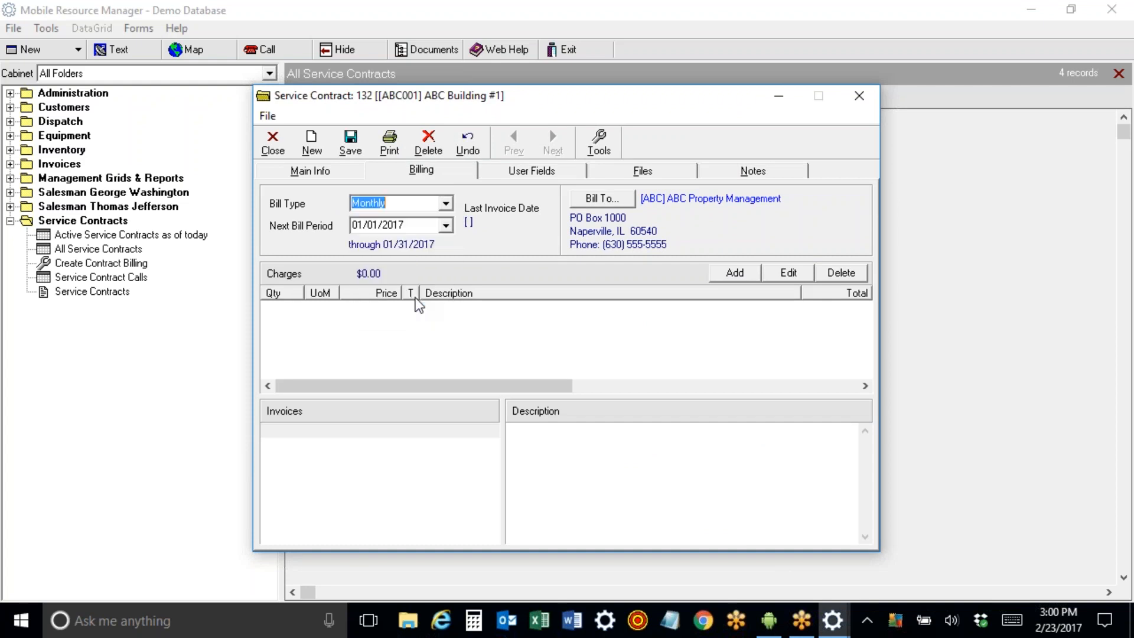
{"action": "left_click", "coordinate": [736, 274]}
{"action": "type", "text": "mc"}
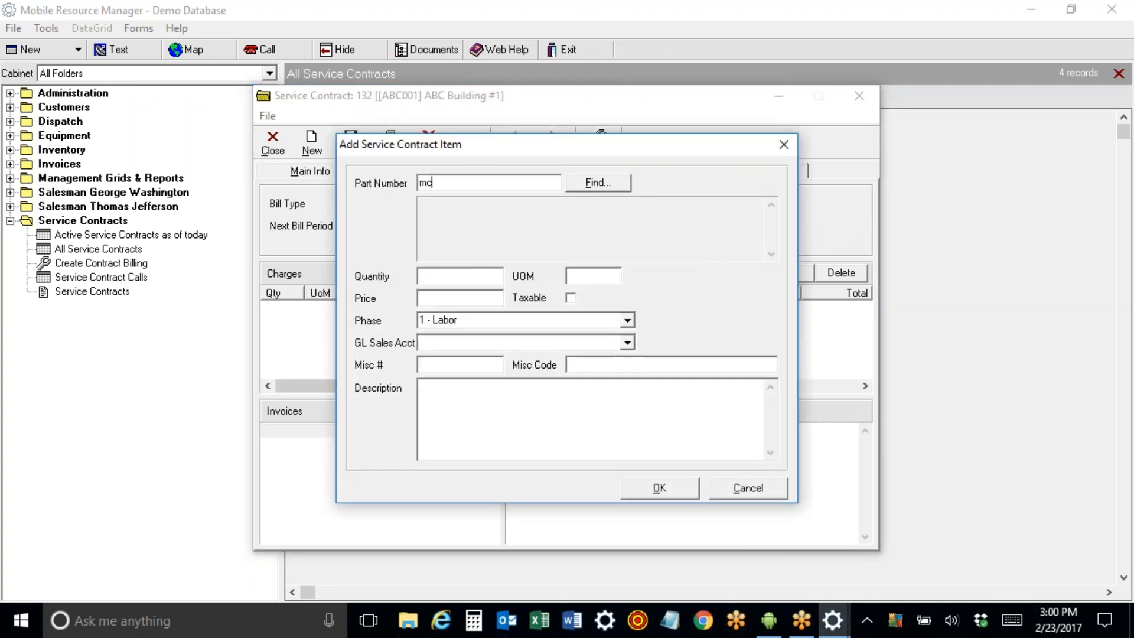
{"action": "key", "text": "Return"}
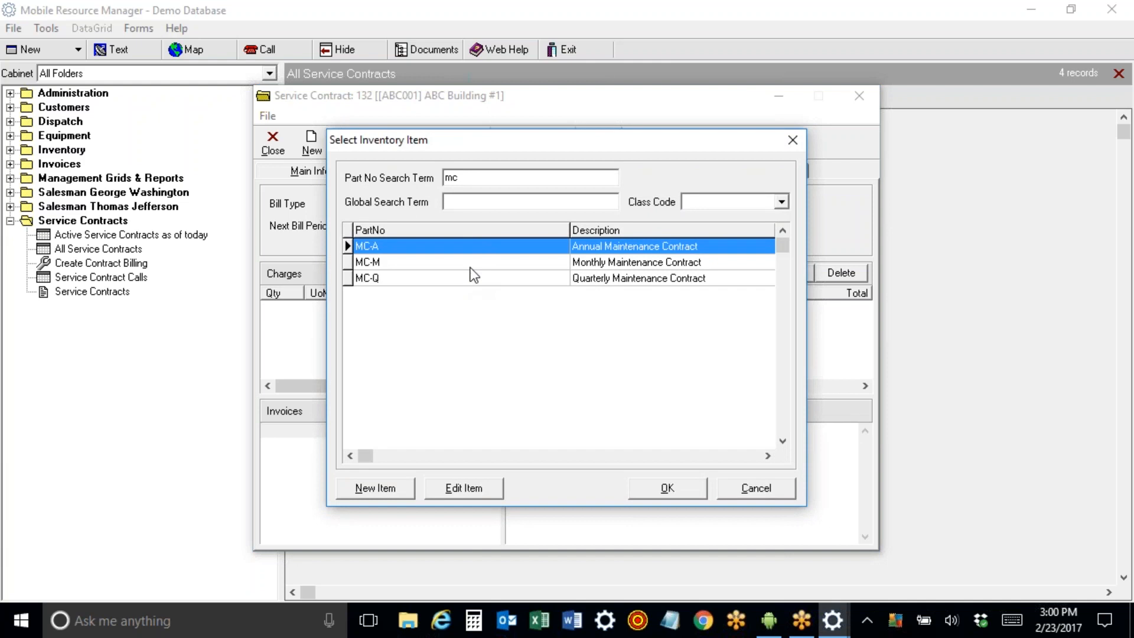
{"action": "double_click", "coordinate": [479, 261]}
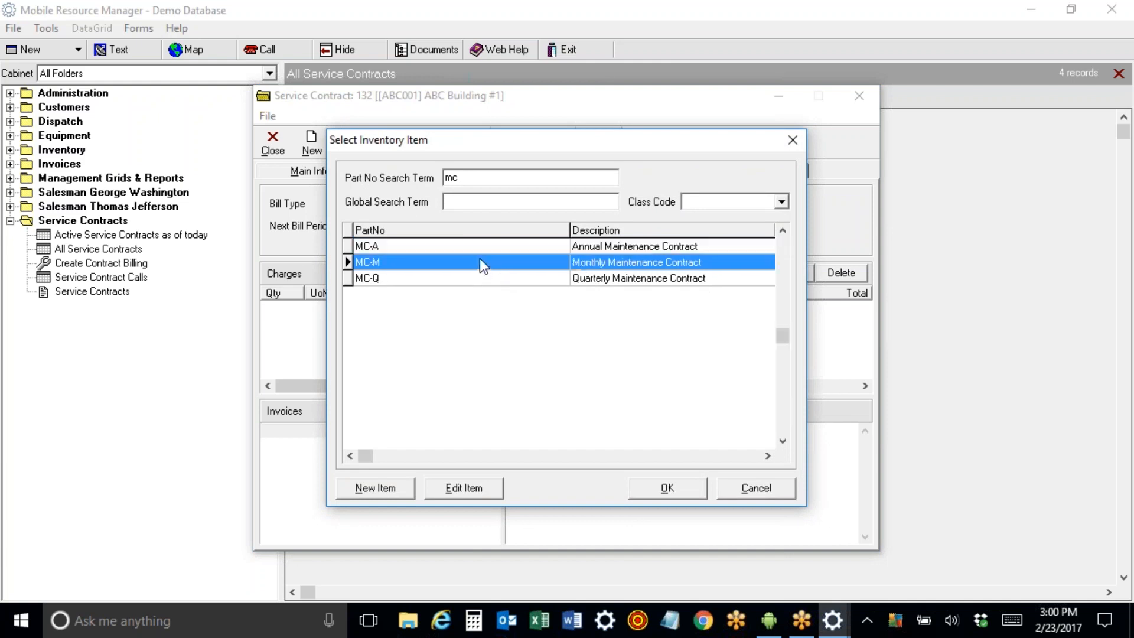
{"action": "left_click_drag", "start_coordinate": [446, 298], "coordinate": [377, 301]}
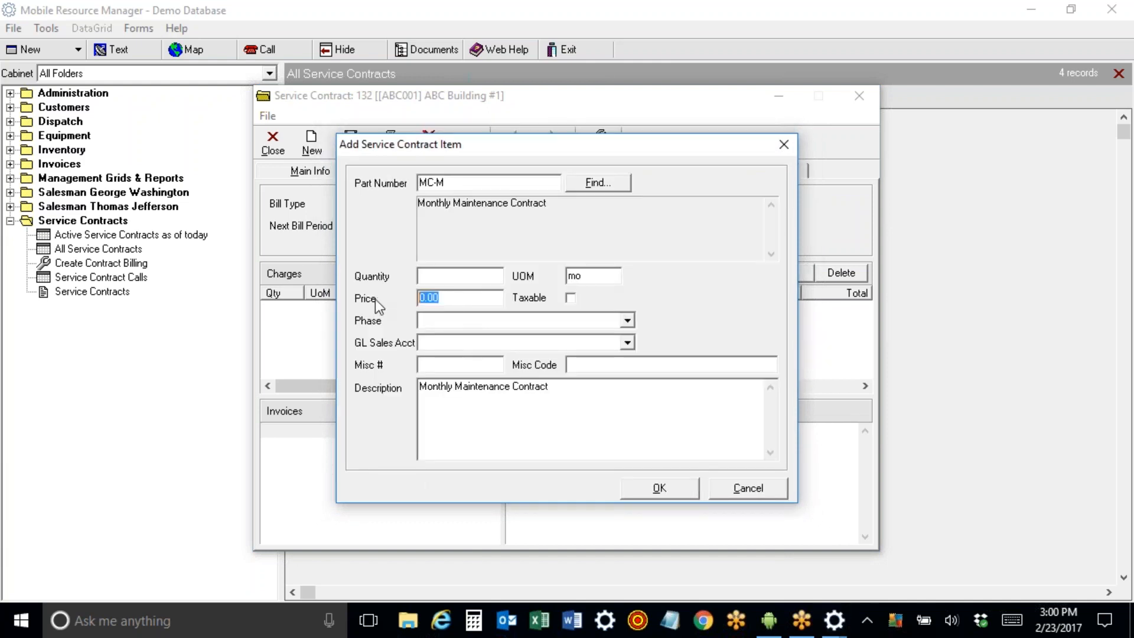
{"action": "type", "text": "999"}
{"action": "type", "text": "1"}
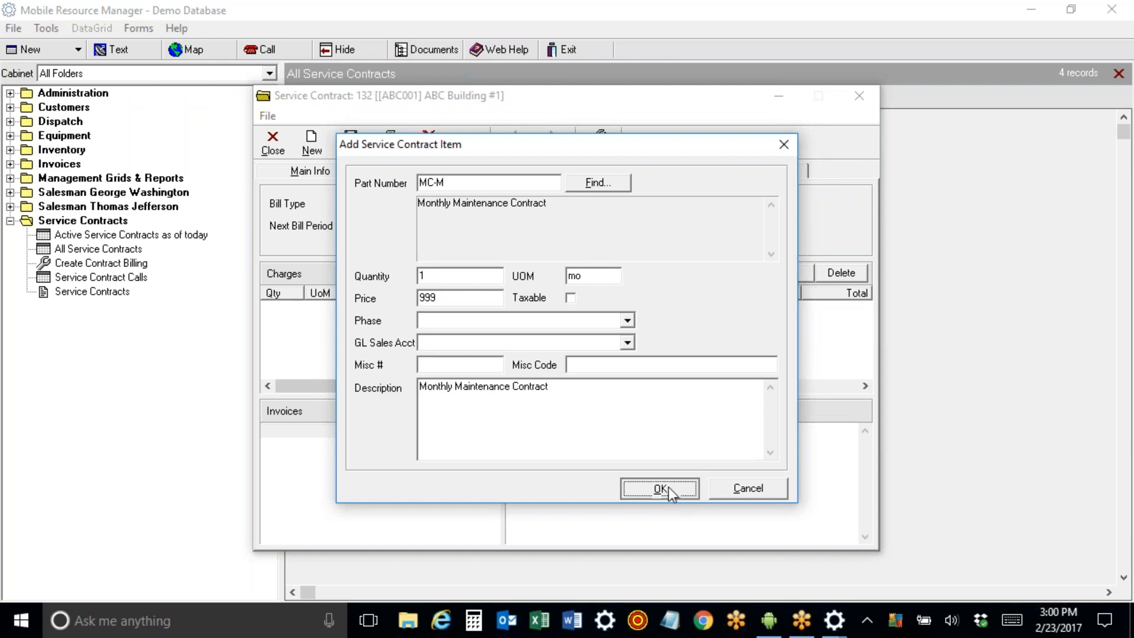
{"action": "left_click", "coordinate": [668, 487]}
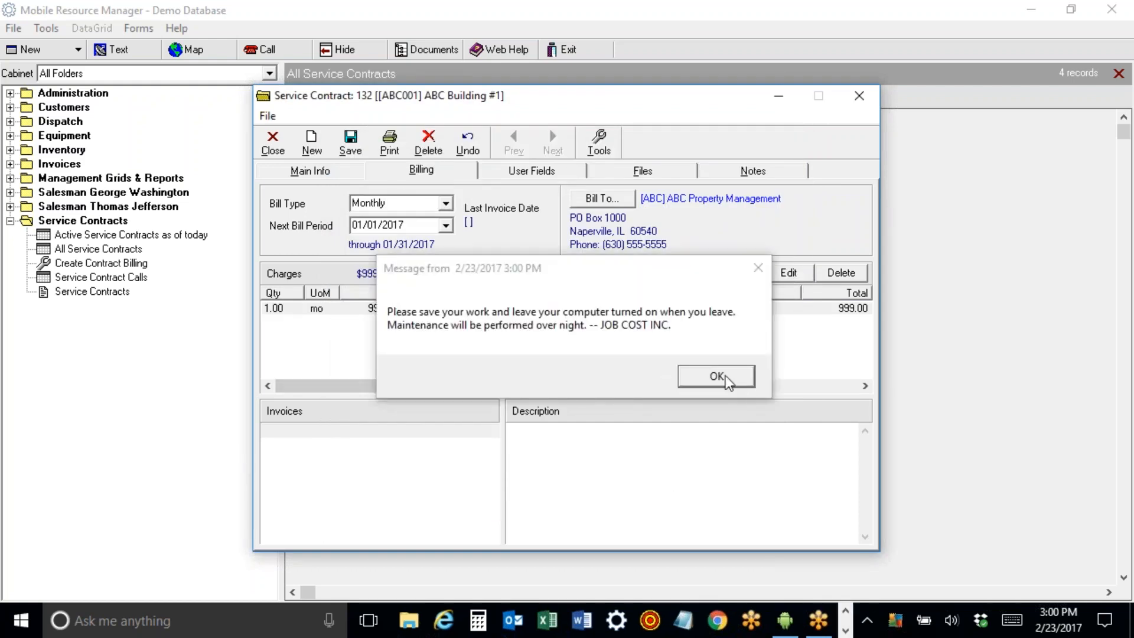
Dismiss the overnight maintenance notice, then close the contract, saving changes.
{"action": "left_click", "coordinate": [716, 377]}
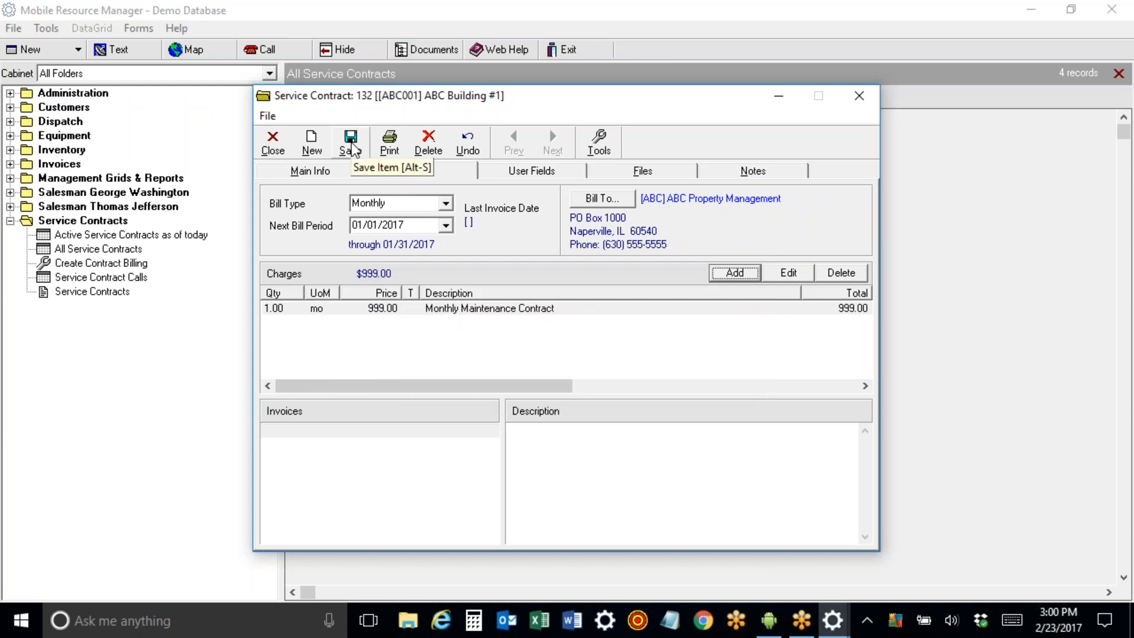
{"action": "left_click", "coordinate": [272, 143]}
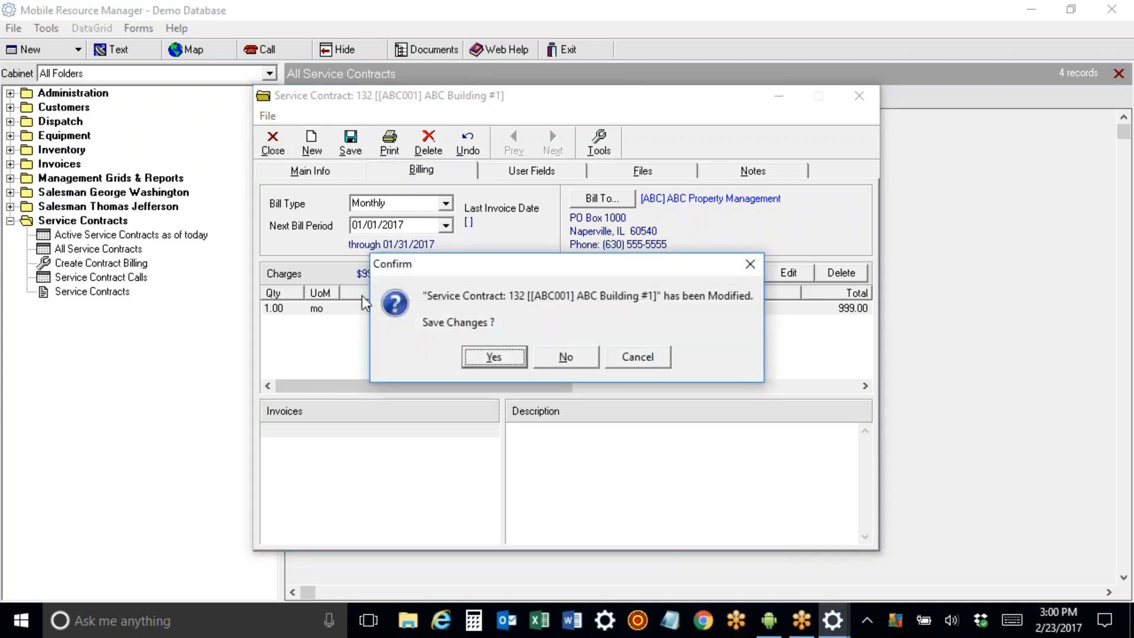
{"action": "left_click", "coordinate": [523, 357]}
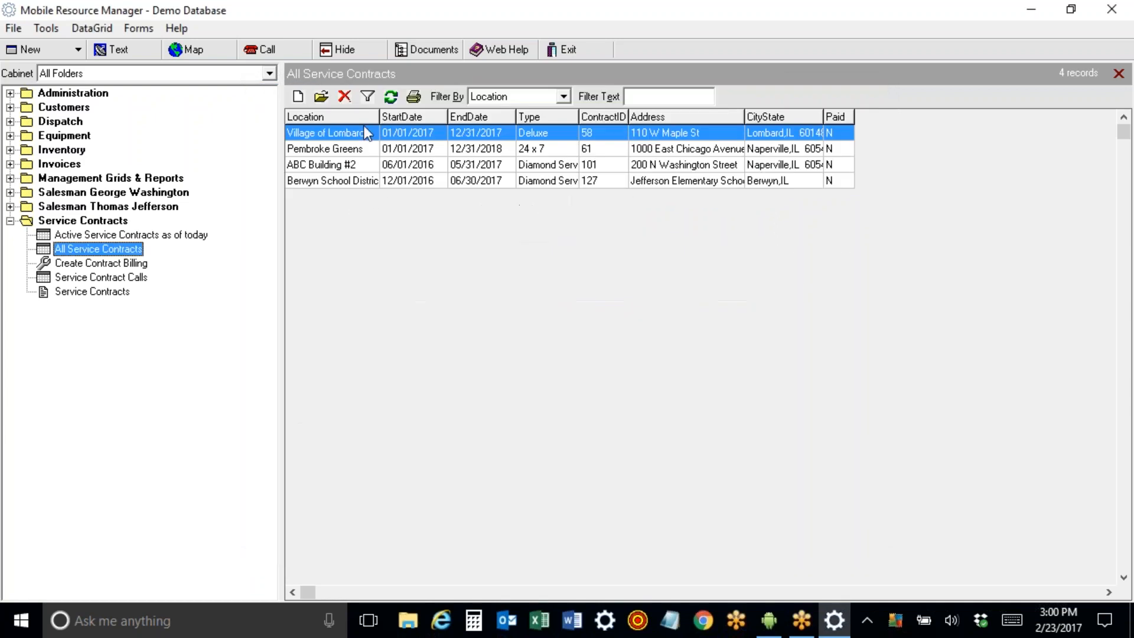
Refresh All Service Contracts and confirm contract 132 appears.
{"action": "left_click", "coordinate": [392, 100]}
{"action": "double_click", "coordinate": [352, 196]}
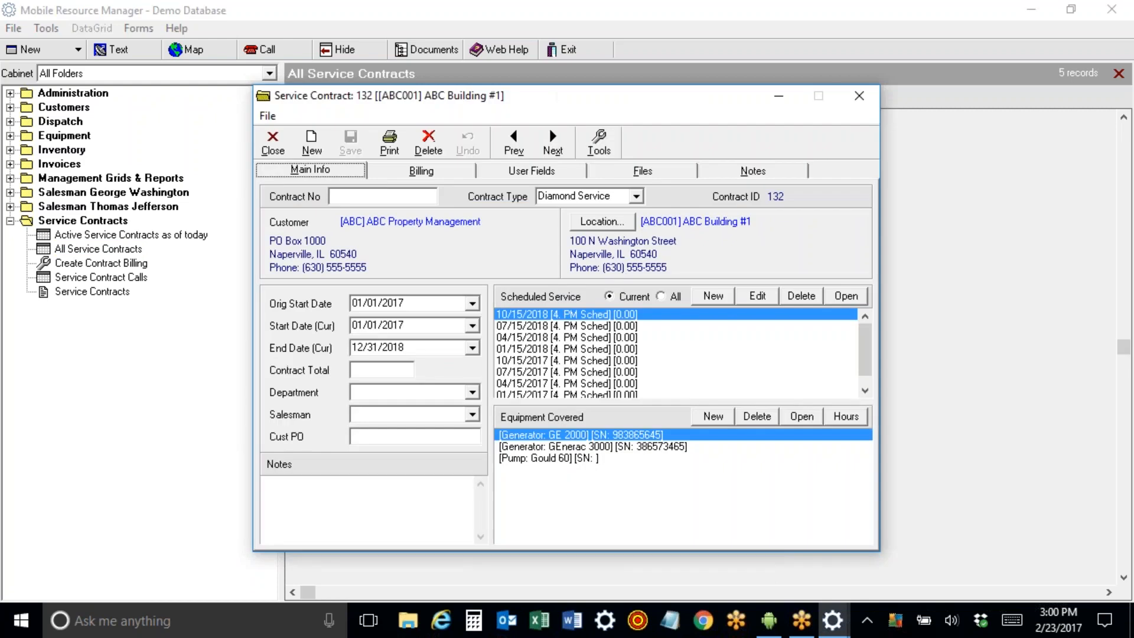
{"action": "left_click", "coordinate": [273, 142]}
{"action": "left_click", "coordinate": [10, 221]}
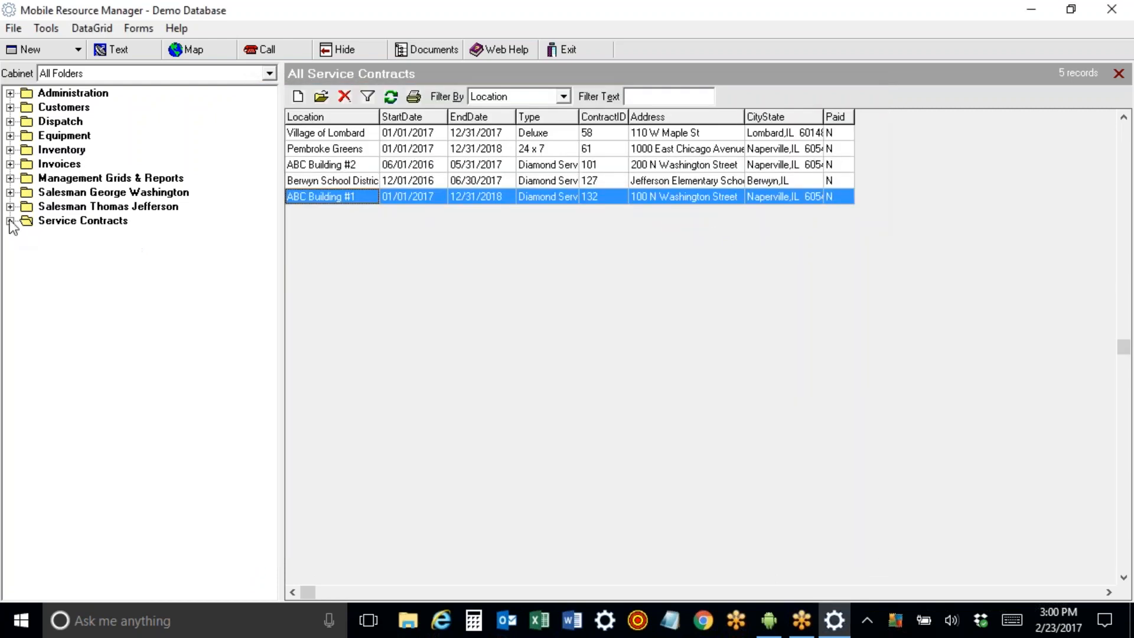
Show 5. Unscheduled Planned Maintenance (Next 30 days) on the 7-day dispatch board.
{"action": "left_click", "coordinate": [10, 122]}
{"action": "left_click", "coordinate": [111, 236]}
{"action": "left_click", "coordinate": [1122, 435]}
{"action": "left_click", "coordinate": [517, 496]}
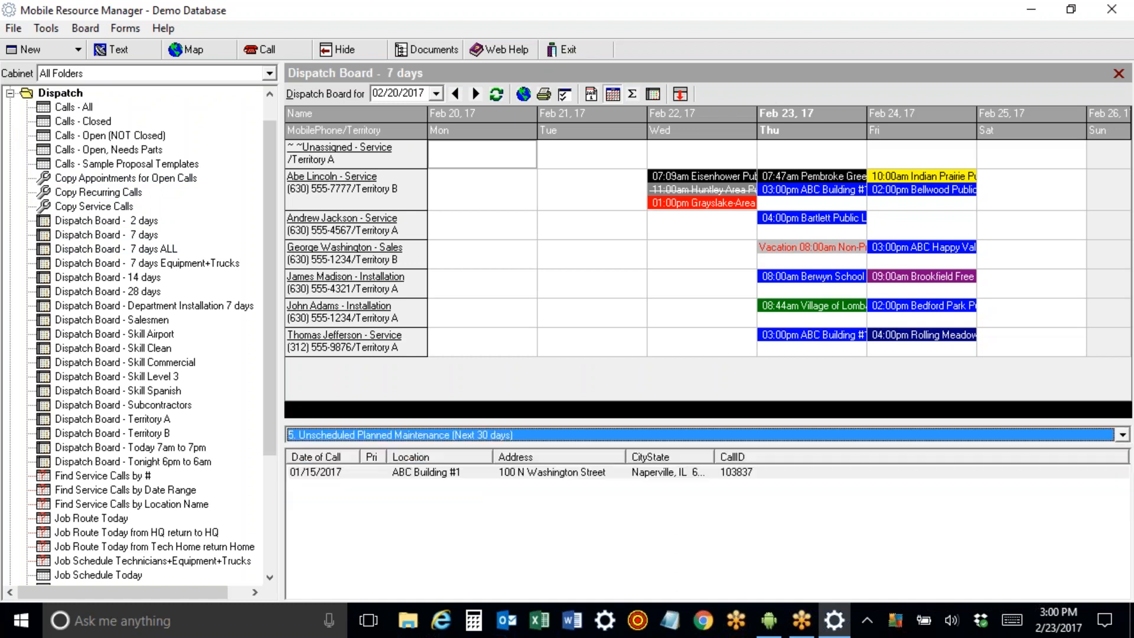
{"action": "left_click", "coordinate": [485, 473]}
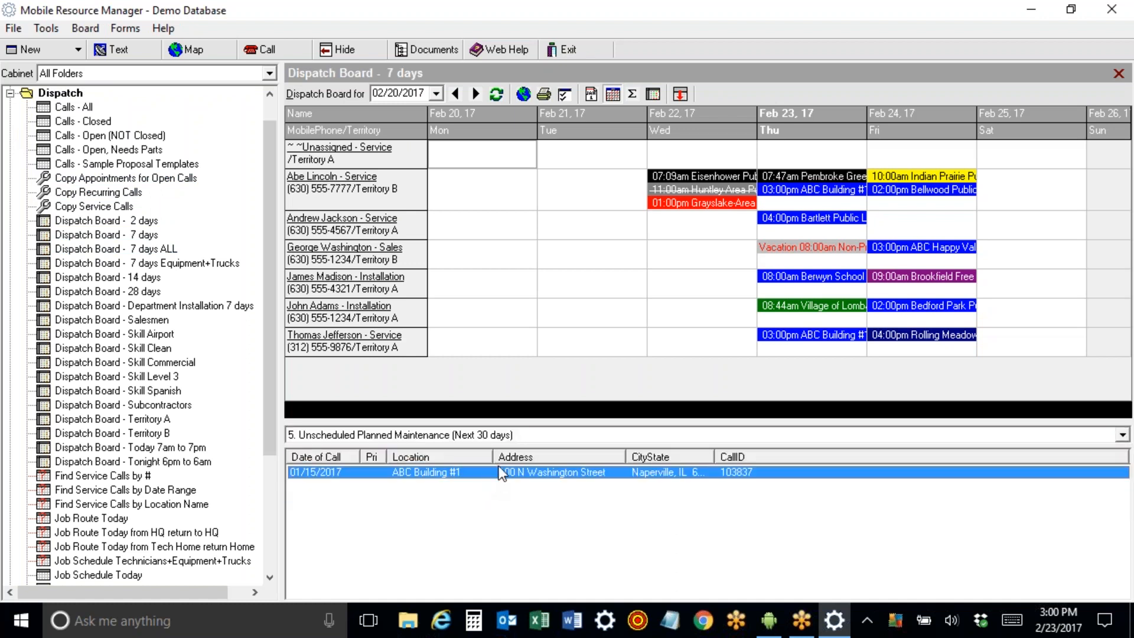
{"action": "left_click", "coordinate": [719, 538]}
{"action": "left_click", "coordinate": [624, 476]}
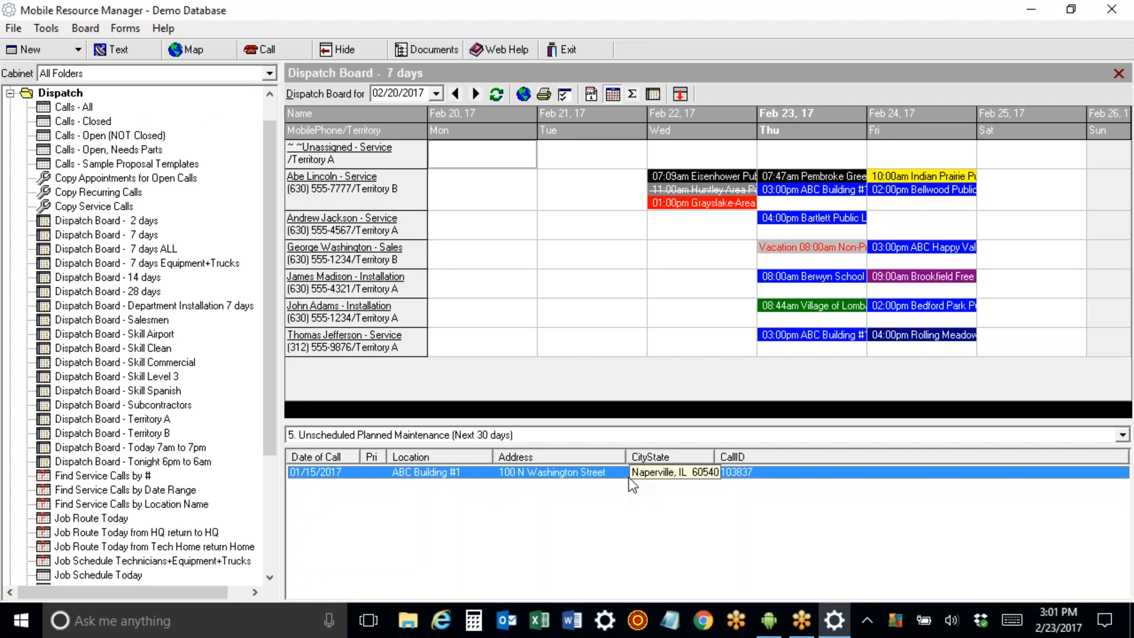
{"action": "left_click", "coordinate": [11, 93]}
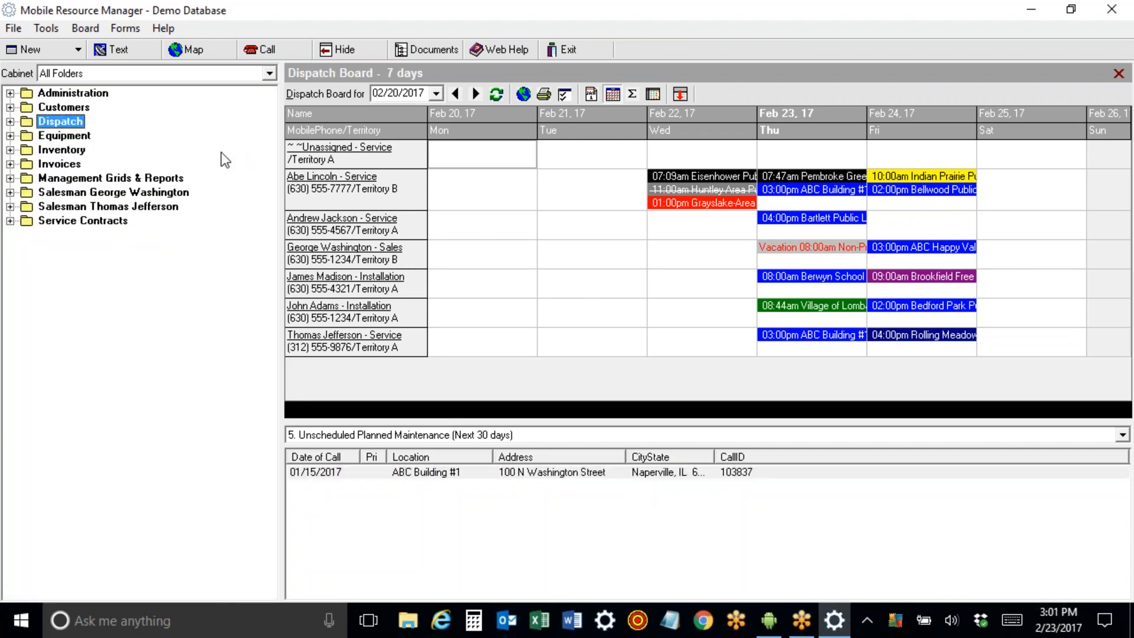